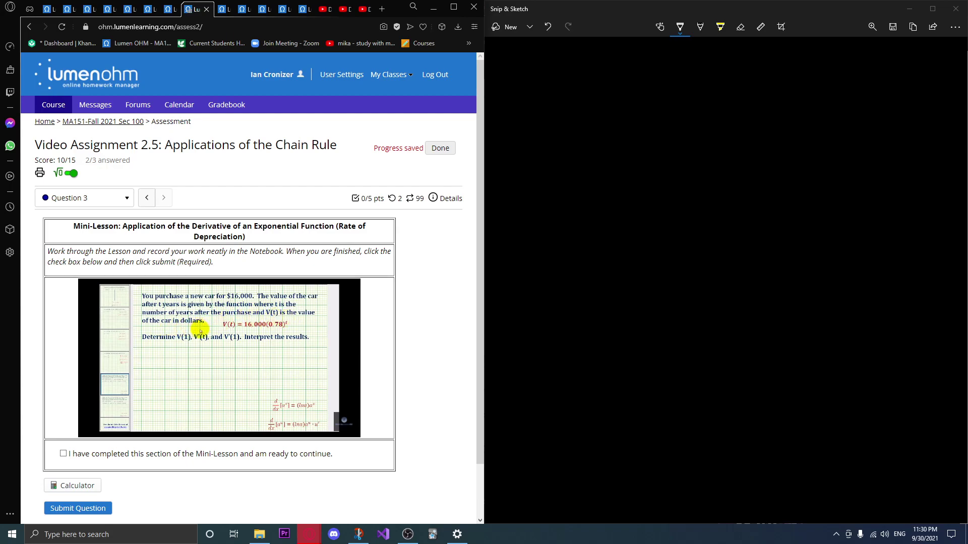
# Watch the mini-lesson video on the rate of depreciation in full screen to its end, and leave full screen.
pyautogui.doubleClick(248, 360)
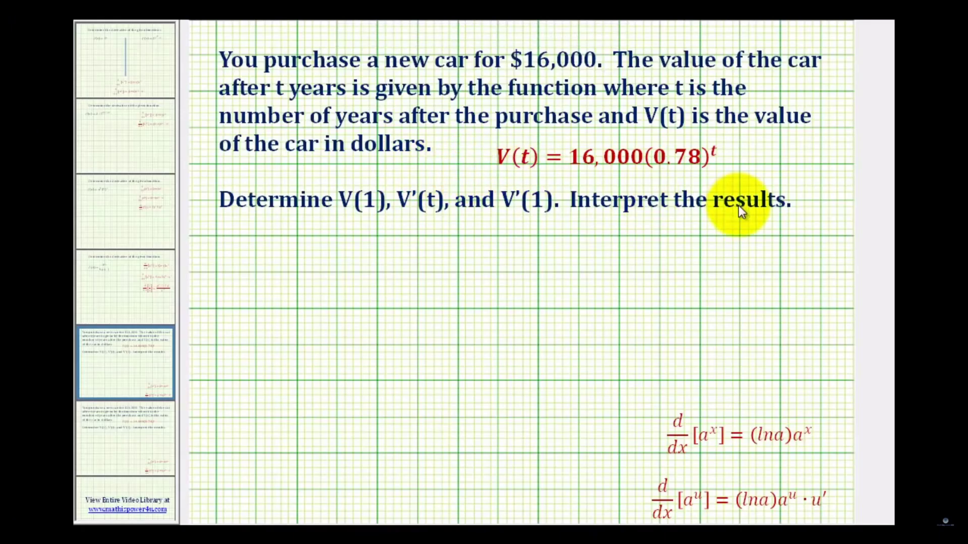
pyautogui.moveTo(163, 284)
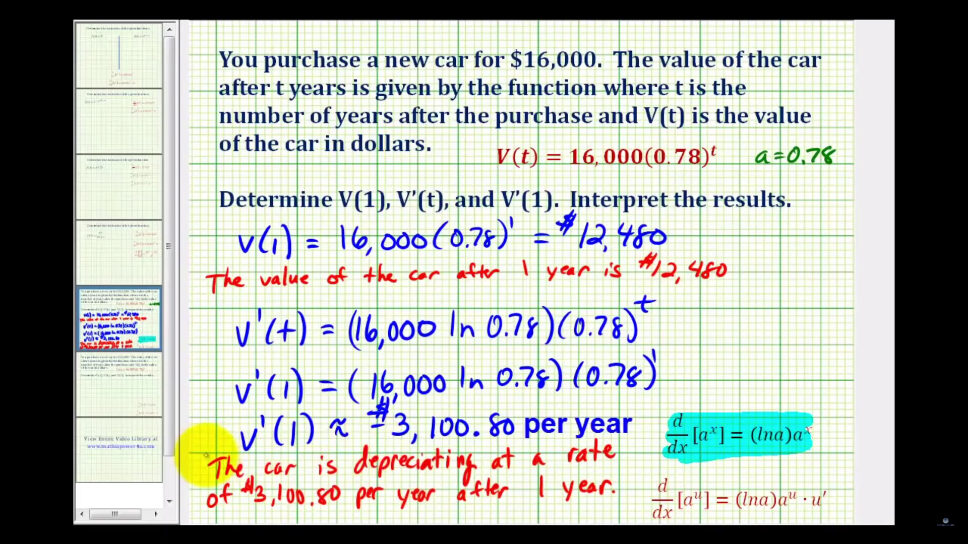
pyautogui.click(136, 454)
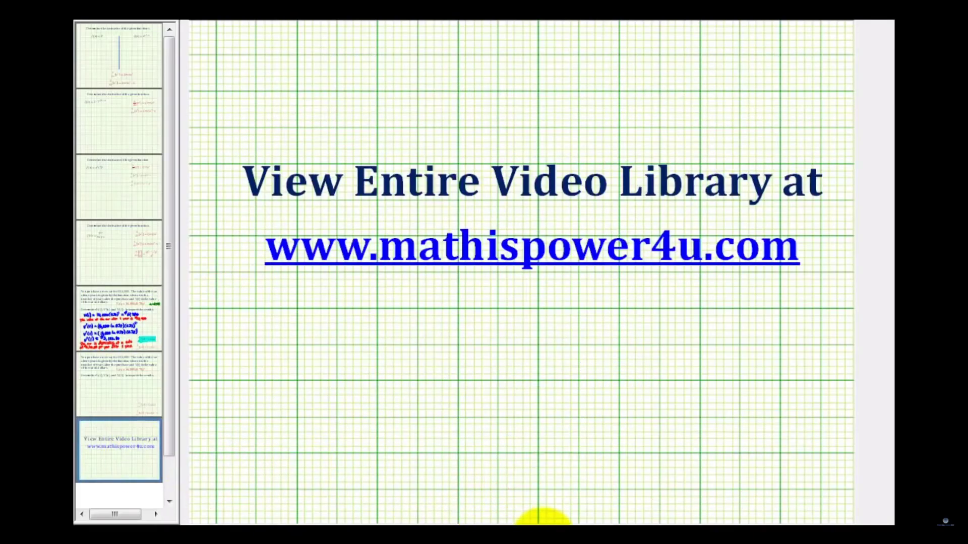
pyautogui.moveTo(169, 213)
pyautogui.press('Escape')
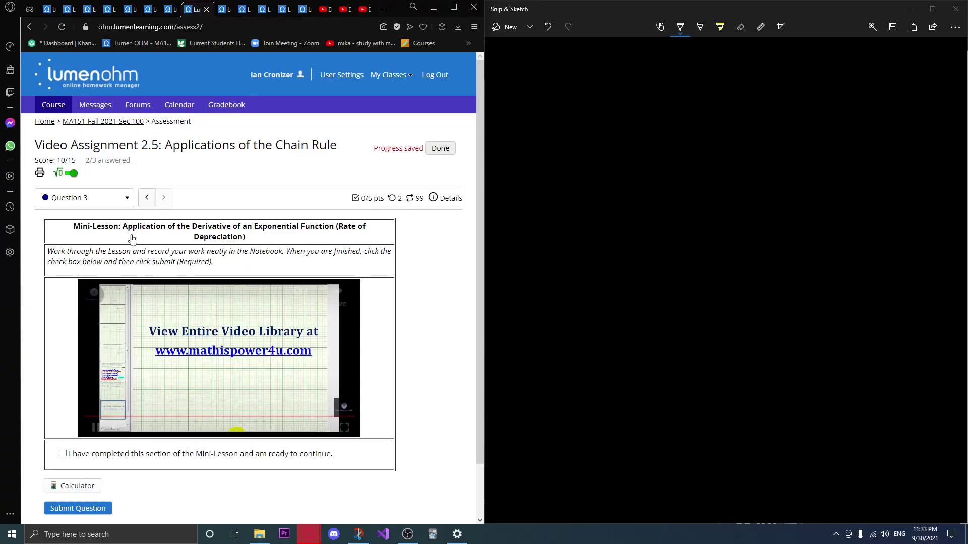
# Mark the mini-lesson section as completed and submit Question 3.
pyautogui.click(64, 454)
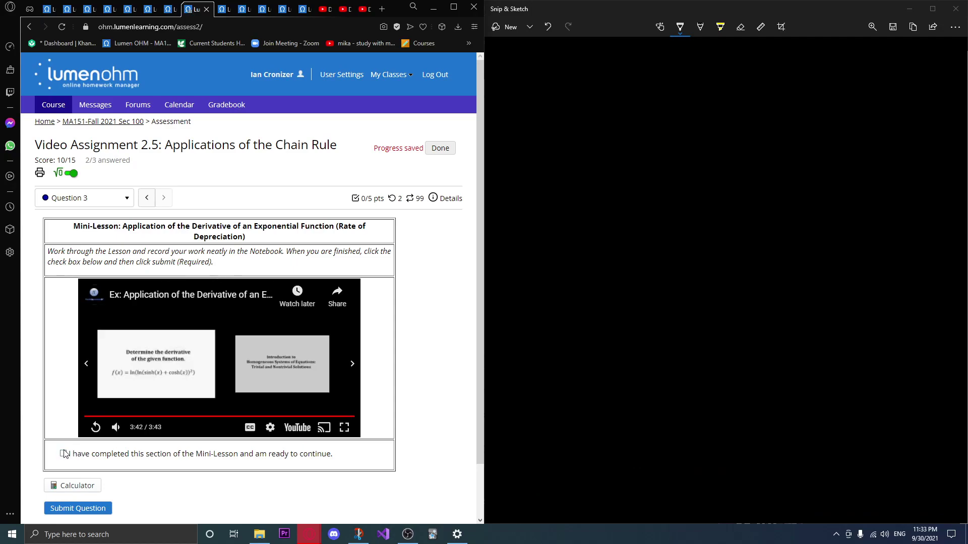
pyautogui.click(77, 508)
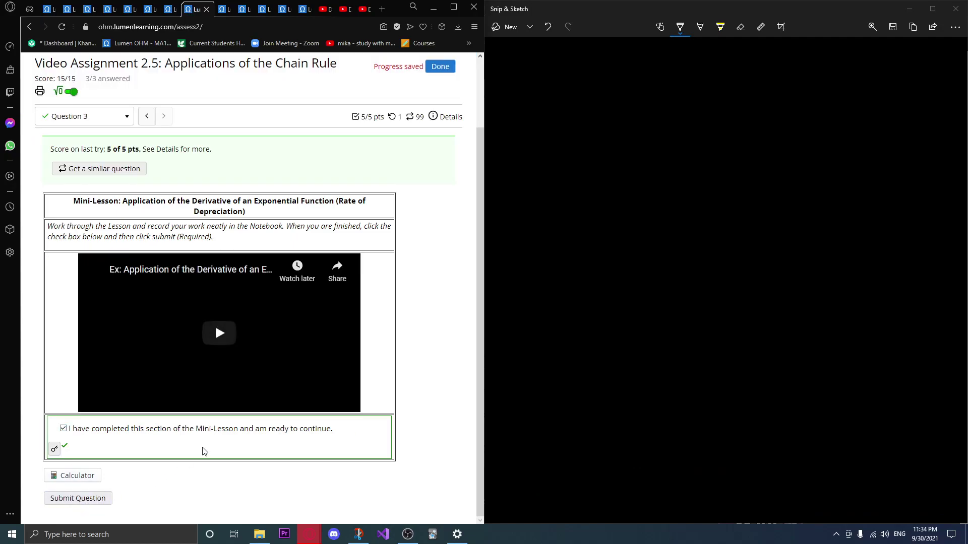
pyautogui.scroll(2, 215, 383)
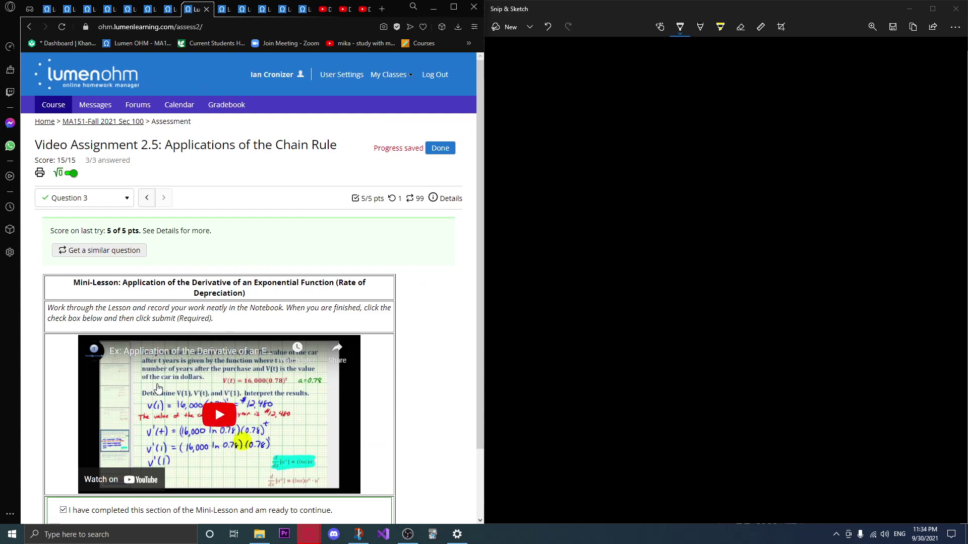
# Finish Video Assignment 2.5: Applications of the Chain Rule.
pyautogui.doubleClick(145, 145)
pyautogui.click(168, 178)
pyautogui.click(441, 153)
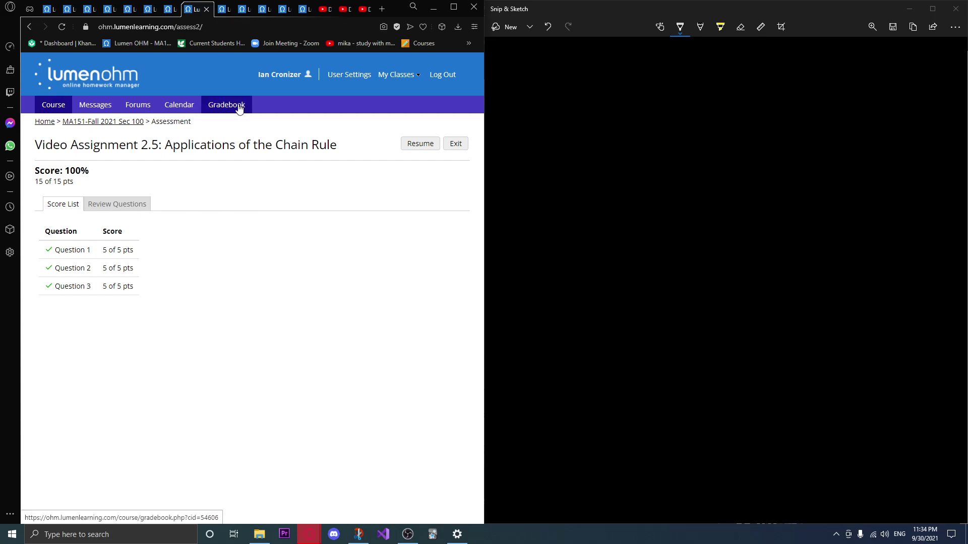
# Close the completed video assignment's page and start Assignment 2.5: Applications of the Chain Rule.
pyautogui.click(206, 9)
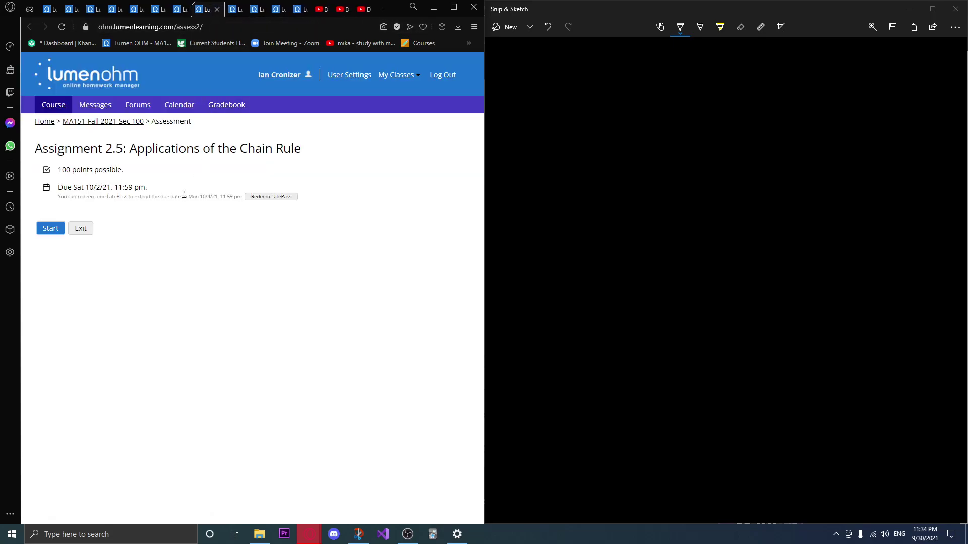
pyautogui.click(51, 229)
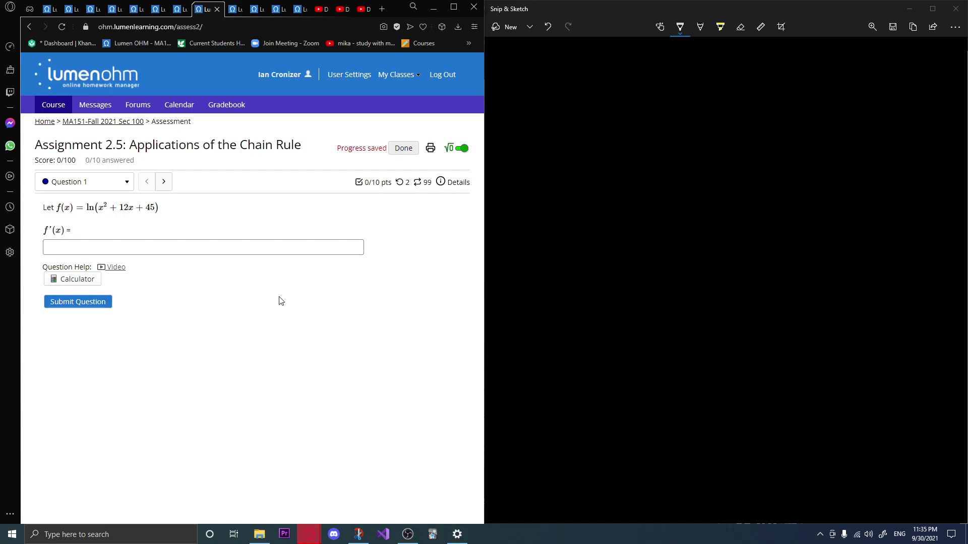
pyautogui.click(595, 17)
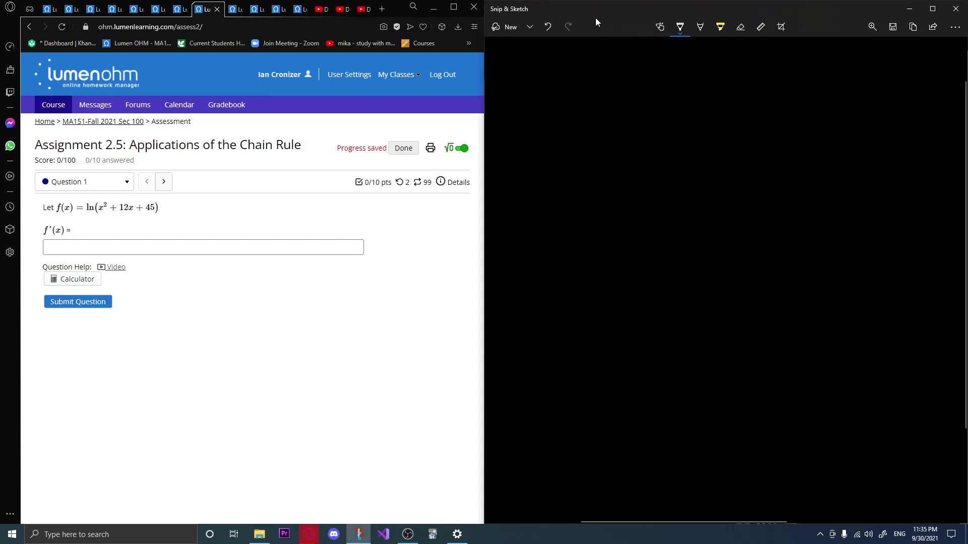
pyautogui.moveTo(582, 103)
pyautogui.mouseDown()
pyautogui.moveTo(674, 167)
pyautogui.moveTo(772, 166)
pyautogui.mouseUp()
pyautogui.moveTo(596, 190); pyautogui.dragTo(594, 219)
pyautogui.moveTo(619, 191)
pyautogui.mouseDown()
pyautogui.moveTo(618, 218)
pyautogui.moveTo(630, 235)
pyautogui.mouseUp()
pyautogui.click(740, 27)
pyautogui.click(740, 56)
# Handwrite "LET F(x) = ln(x²+12x+45)" on the Snip & Sketch canvas and mark the expression in parentheses as U.
pyautogui.moveTo(525, 54); pyautogui.dragTo(557, 81)
pyautogui.moveTo(560, 53); pyautogui.dragTo(607, 55)
pyautogui.moveTo(585, 67)
pyautogui.mouseDown()
pyautogui.moveTo(600, 66)
pyautogui.moveTo(606, 78)
pyautogui.mouseUp()
pyautogui.moveTo(614, 61)
pyautogui.mouseDown()
pyautogui.moveTo(634, 78)
pyautogui.moveTo(661, 61)
pyautogui.mouseUp()
pyautogui.moveTo(646, 74); pyautogui.dragTo(678, 79)
pyautogui.moveTo(685, 76)
pyautogui.mouseDown()
pyautogui.moveTo(690, 66)
pyautogui.moveTo(694, 76)
pyautogui.mouseUp()
pyautogui.moveTo(727, 45)
pyautogui.mouseDown()
pyautogui.moveTo(726, 75)
pyautogui.moveTo(757, 75)
pyautogui.mouseUp()
pyautogui.moveTo(751, 53)
pyautogui.mouseDown()
pyautogui.moveTo(732, 77)
pyautogui.moveTo(764, 59)
pyautogui.moveTo(734, 66)
pyautogui.moveTo(760, 52)
pyautogui.moveTo(793, 60)
pyautogui.mouseUp()
pyautogui.click(548, 27)
pyautogui.click(548, 26)
pyautogui.moveTo(799, 46)
pyautogui.mouseDown()
pyautogui.moveTo(807, 61)
pyautogui.moveTo(798, 62)
pyautogui.moveTo(842, 56)
pyautogui.moveTo(856, 72)
pyautogui.mouseUp()
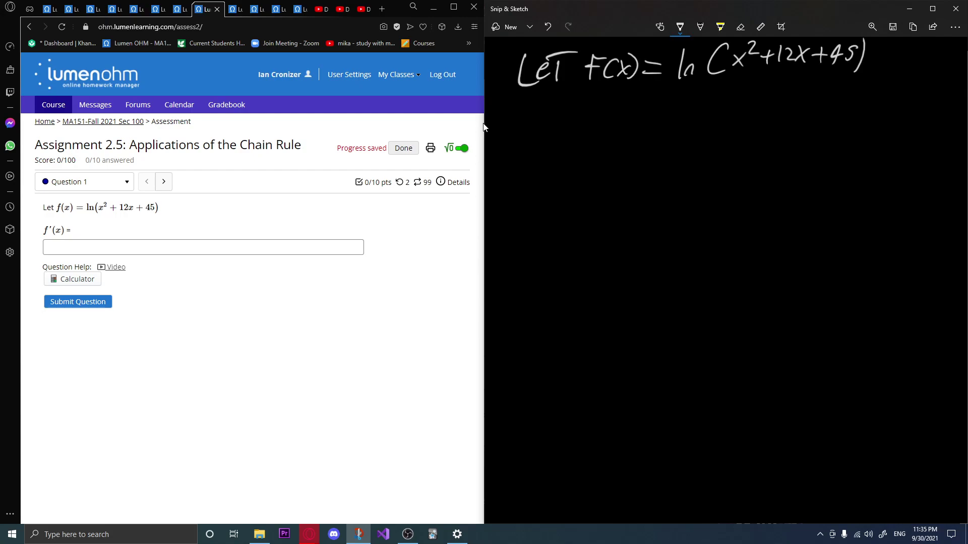
pyautogui.moveTo(772, 82)
pyautogui.mouseDown()
pyautogui.moveTo(790, 102)
pyautogui.moveTo(785, 76)
pyautogui.mouseUp()
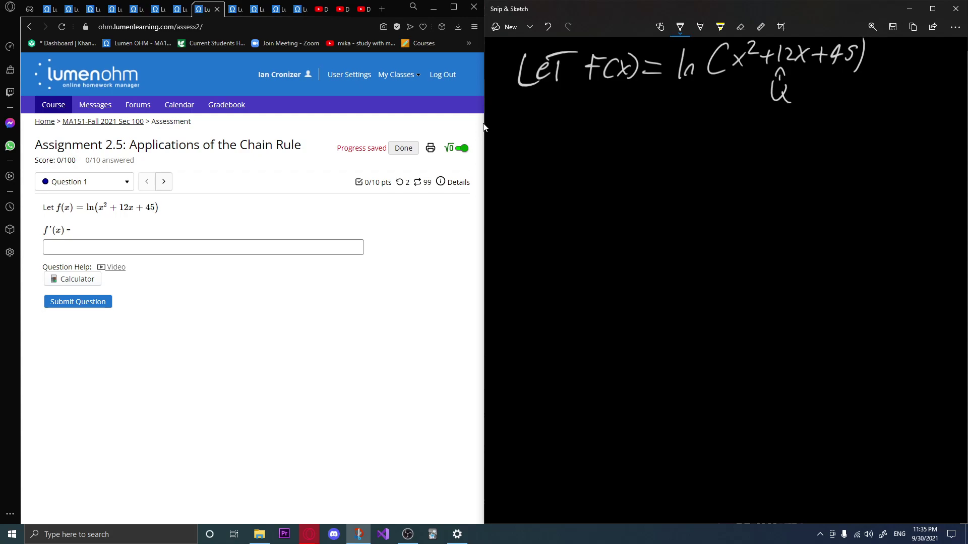
# Open Question 1's help video beside the canvas and undo the handwritten "Ln".
pyautogui.moveTo(541, 155)
pyautogui.mouseDown()
pyautogui.moveTo(541, 177)
pyautogui.moveTo(568, 186)
pyautogui.mouseUp()
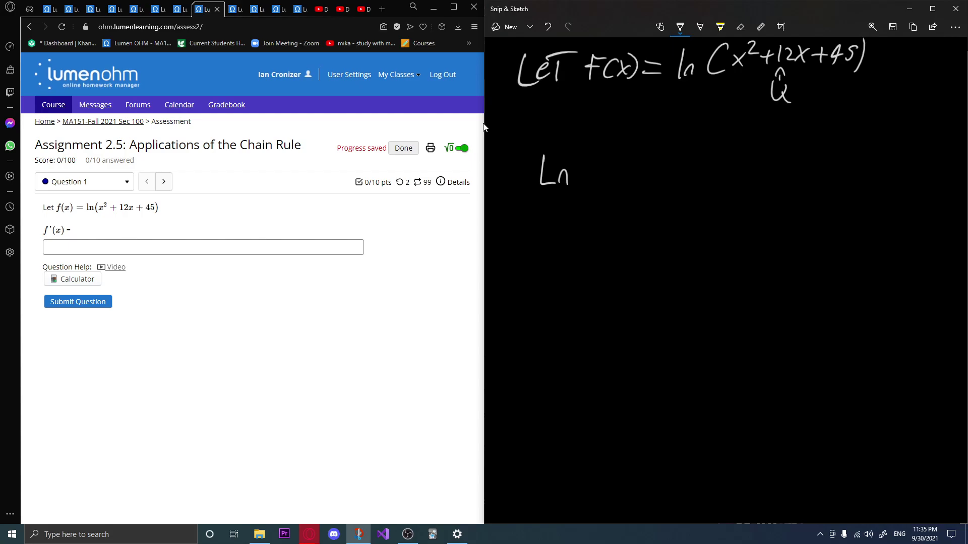
pyautogui.click(113, 267)
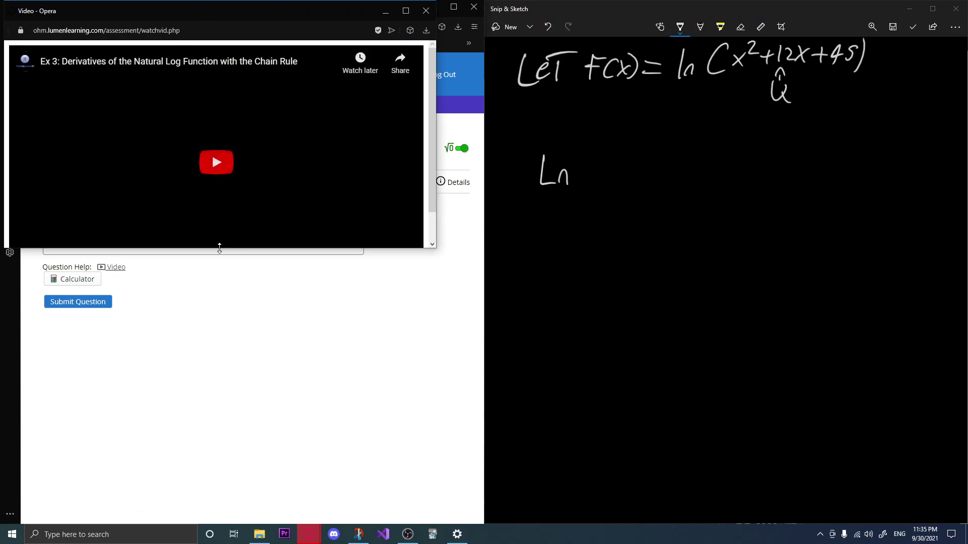
pyautogui.moveTo(218, 248)
pyautogui.mouseDown()
pyautogui.moveTo(211, 328)
pyautogui.moveTo(212, 250)
pyautogui.mouseUp()
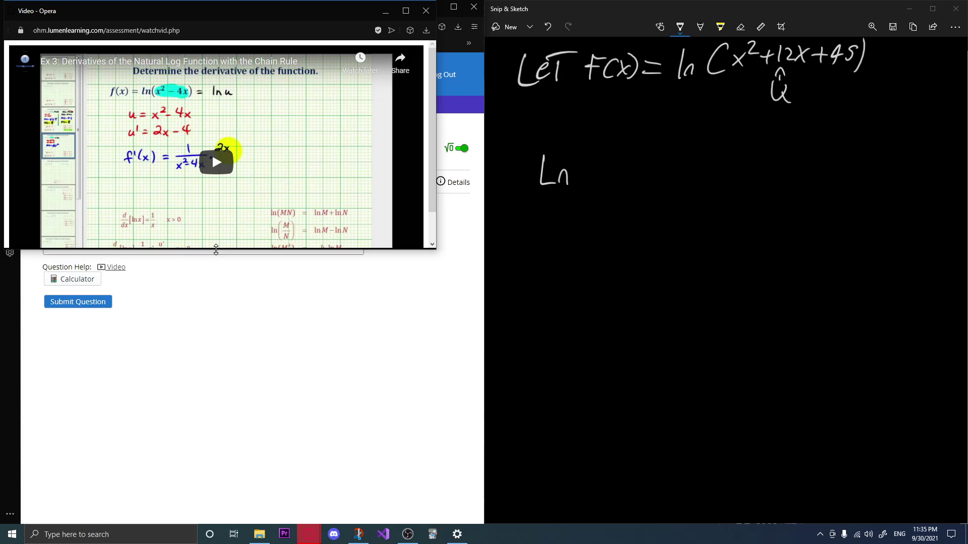
pyautogui.click(595, 23)
pyautogui.click(555, 23)
pyautogui.click(555, 23)
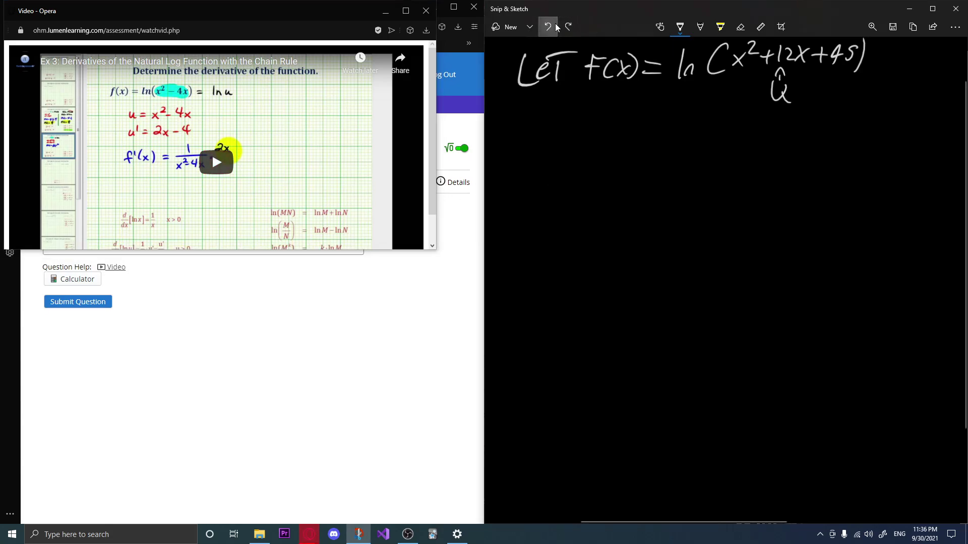
# Handwrite the substitution "u = x²+12x+45" below the function on the canvas.
pyautogui.moveTo(538, 126)
pyautogui.mouseDown()
pyautogui.moveTo(592, 145)
pyautogui.moveTo(581, 149)
pyautogui.mouseUp()
pyautogui.moveTo(595, 118)
pyautogui.mouseDown()
pyautogui.moveTo(621, 136)
pyautogui.moveTo(612, 150)
pyautogui.mouseUp()
pyautogui.moveTo(625, 126)
pyautogui.mouseDown()
pyautogui.moveTo(625, 145)
pyautogui.moveTo(652, 146)
pyautogui.mouseUp()
pyautogui.moveTo(653, 131)
pyautogui.mouseDown()
pyautogui.moveTo(640, 146)
pyautogui.moveTo(676, 136)
pyautogui.mouseUp()
pyautogui.moveTo(668, 131)
pyautogui.mouseDown()
pyautogui.moveTo(669, 147)
pyautogui.moveTo(695, 140)
pyautogui.mouseUp()
pyautogui.moveTo(692, 127)
pyautogui.mouseDown()
pyautogui.moveTo(691, 145)
pyautogui.moveTo(708, 126)
pyautogui.mouseUp()
pyautogui.moveTo(699, 127); pyautogui.dragTo(695, 143)
# Handwrite the derivative "u' = 2x+12" below the substitution.
pyautogui.moveTo(529, 194); pyautogui.dragTo(572, 207)
pyautogui.moveTo(577, 196); pyautogui.dragTo(591, 208)
pyautogui.moveTo(587, 197)
pyautogui.mouseDown()
pyautogui.moveTo(603, 212)
pyautogui.moveTo(588, 213)
pyautogui.moveTo(622, 199)
pyautogui.mouseUp()
pyautogui.moveTo(617, 192)
pyautogui.mouseDown()
pyautogui.moveTo(617, 208)
pyautogui.moveTo(653, 206)
pyautogui.mouseUp()
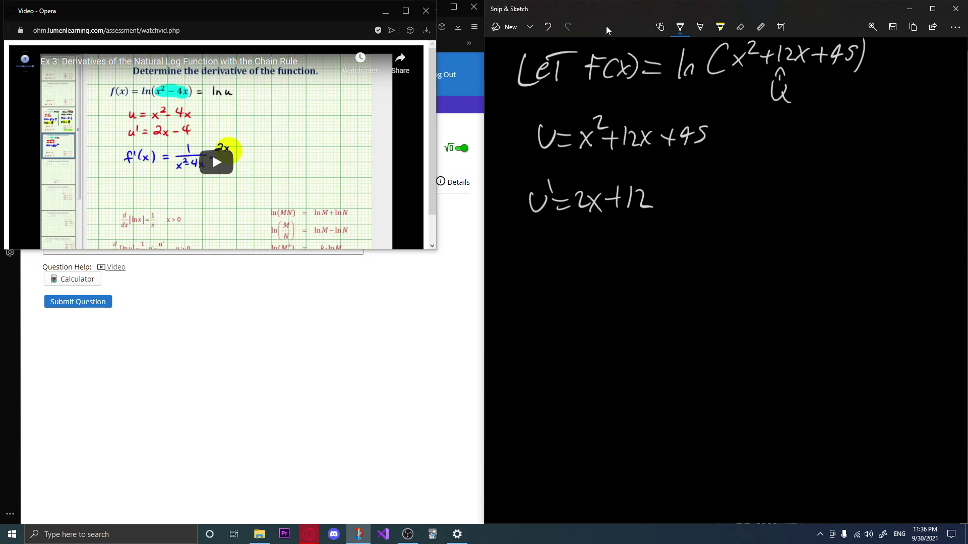
# Enlarge the help video window to show its formulas and handwrite the fraction 2x over x²+12x+45 on the canvas.
pyautogui.click(274, 251)
pyautogui.moveTo(274, 250); pyautogui.dragTo(269, 289)
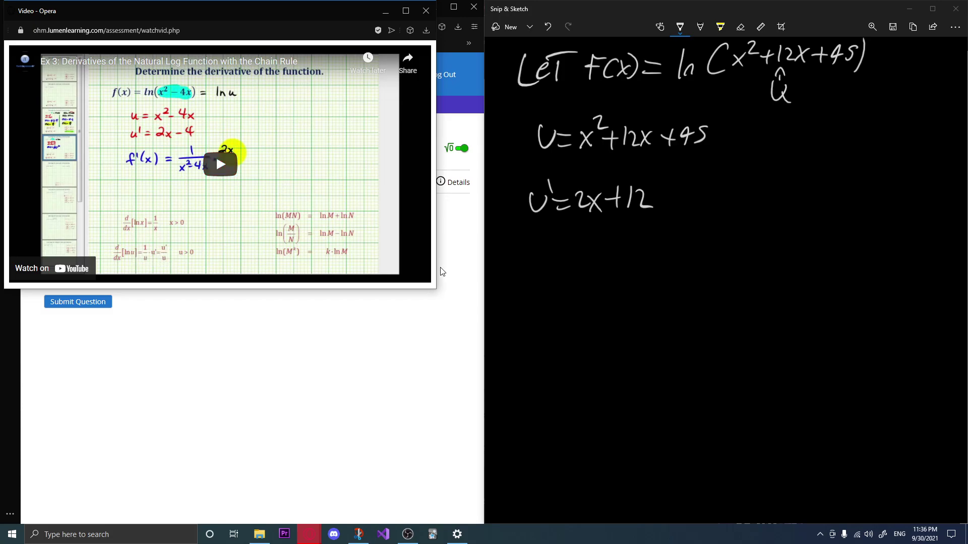
pyautogui.click(621, 14)
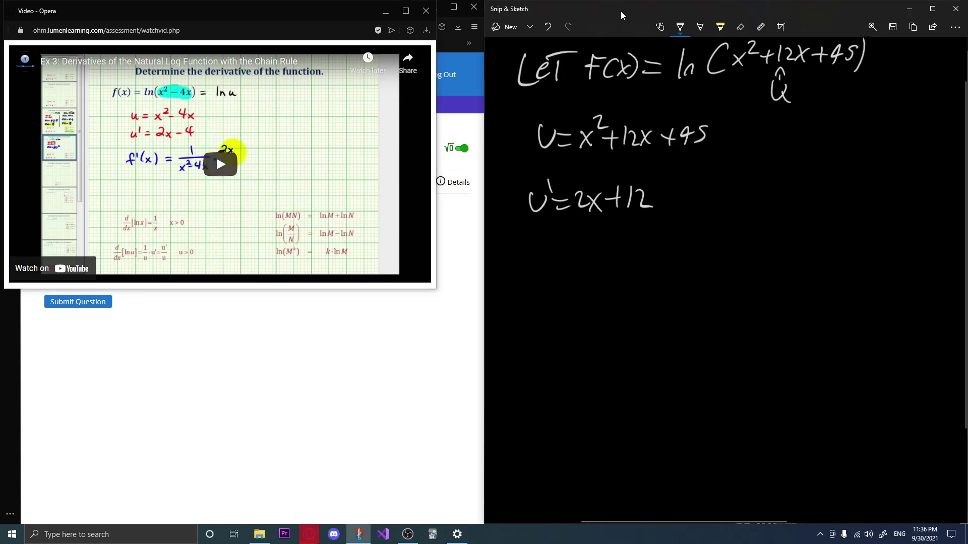
pyautogui.moveTo(789, 143); pyautogui.dragTo(799, 162)
pyautogui.moveTo(806, 142)
pyautogui.mouseDown()
pyautogui.moveTo(821, 161)
pyautogui.moveTo(806, 162)
pyautogui.moveTo(840, 165)
pyautogui.mouseUp()
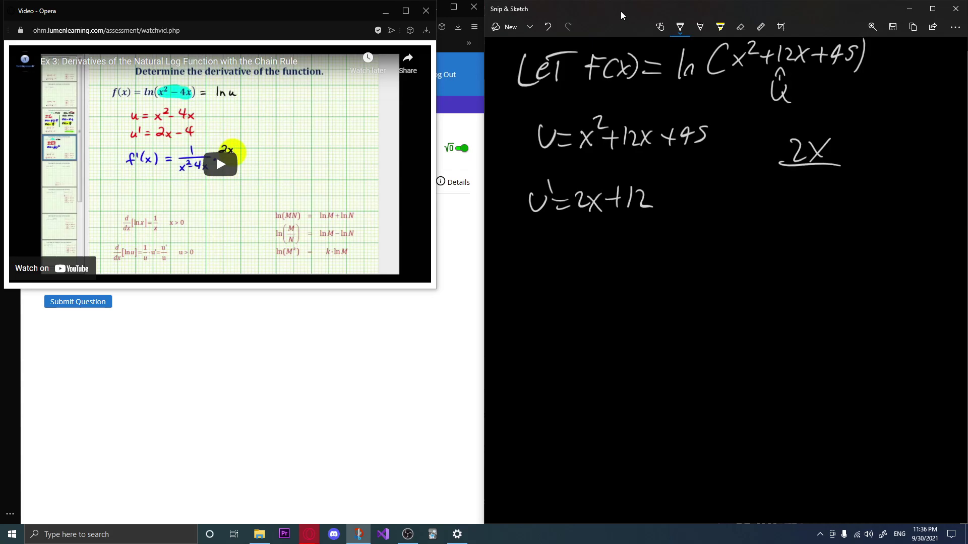
pyautogui.moveTo(763, 186)
pyautogui.mouseDown()
pyautogui.moveTo(772, 207)
pyautogui.moveTo(760, 208)
pyautogui.moveTo(788, 187)
pyautogui.moveTo(793, 209)
pyautogui.mouseUp()
pyautogui.moveTo(789, 200); pyautogui.dragTo(802, 197)
pyautogui.moveTo(804, 187)
pyautogui.mouseDown()
pyautogui.moveTo(805, 204)
pyautogui.moveTo(817, 203)
pyautogui.mouseUp()
pyautogui.moveTo(817, 191)
pyautogui.mouseDown()
pyautogui.moveTo(825, 205)
pyautogui.moveTo(815, 207)
pyautogui.moveTo(841, 197)
pyautogui.mouseUp()
pyautogui.moveTo(835, 187)
pyautogui.mouseDown()
pyautogui.moveTo(835, 207)
pyautogui.moveTo(854, 200)
pyautogui.mouseUp()
pyautogui.moveTo(850, 192); pyautogui.dragTo(858, 207)
pyautogui.moveTo(860, 192); pyautogui.dragTo(868, 192)
# Close the help video, enter 2x/(x²+12x+45) as f'(x) for Question 1 and submit it.
pyautogui.click(427, 11)
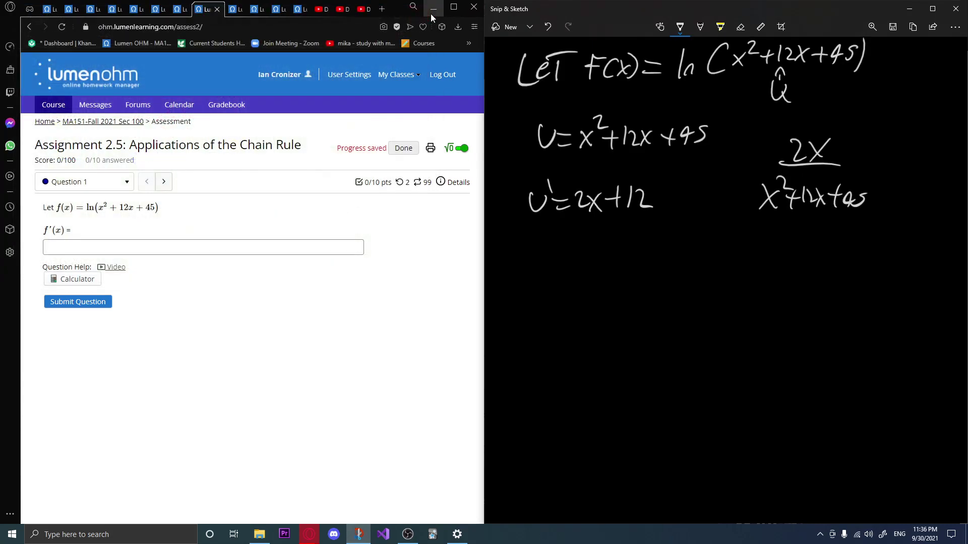
pyautogui.click(214, 248)
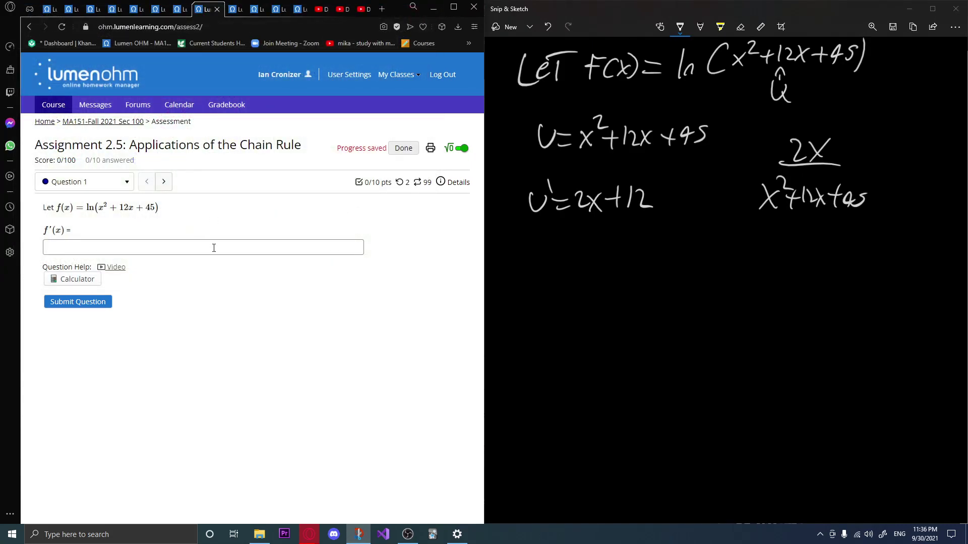
pyautogui.write('2')
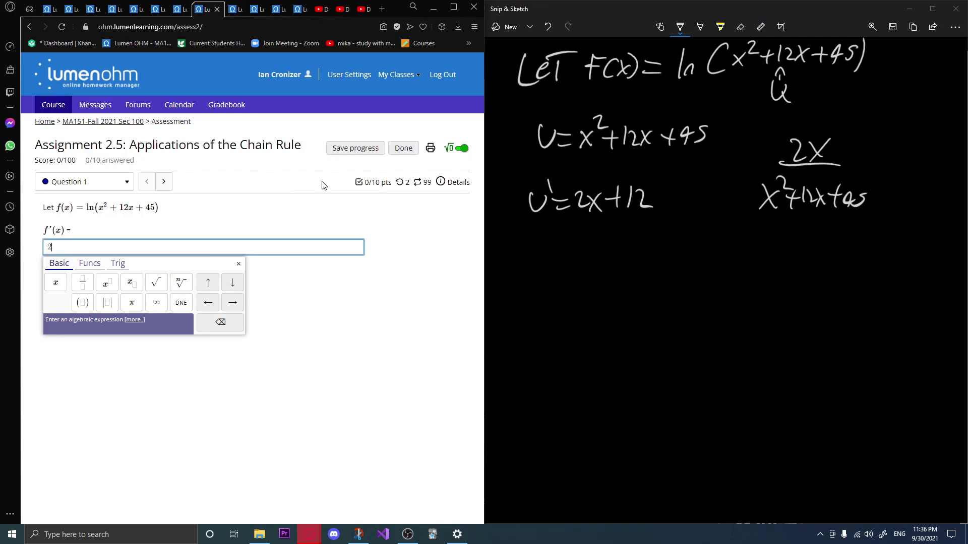
pyautogui.write('x/x')
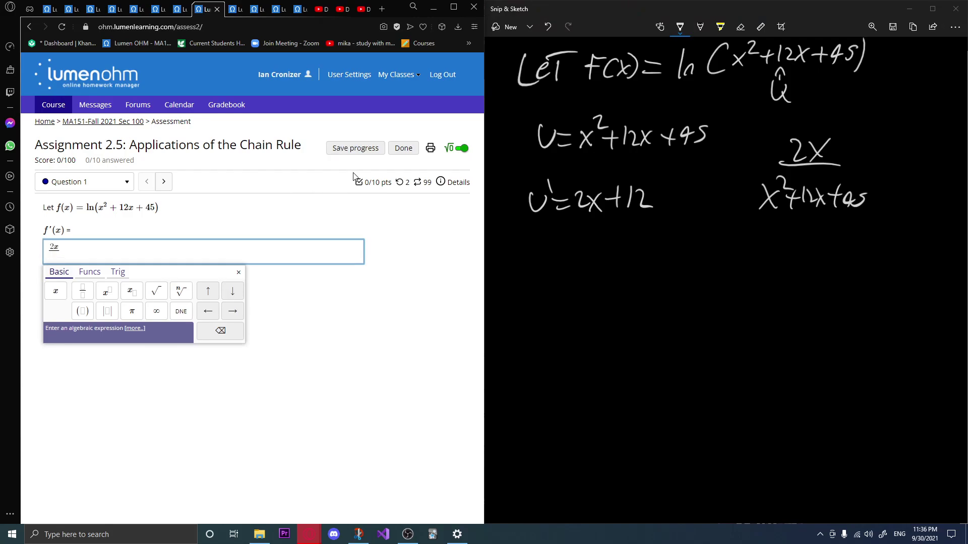
pyautogui.write('^2')
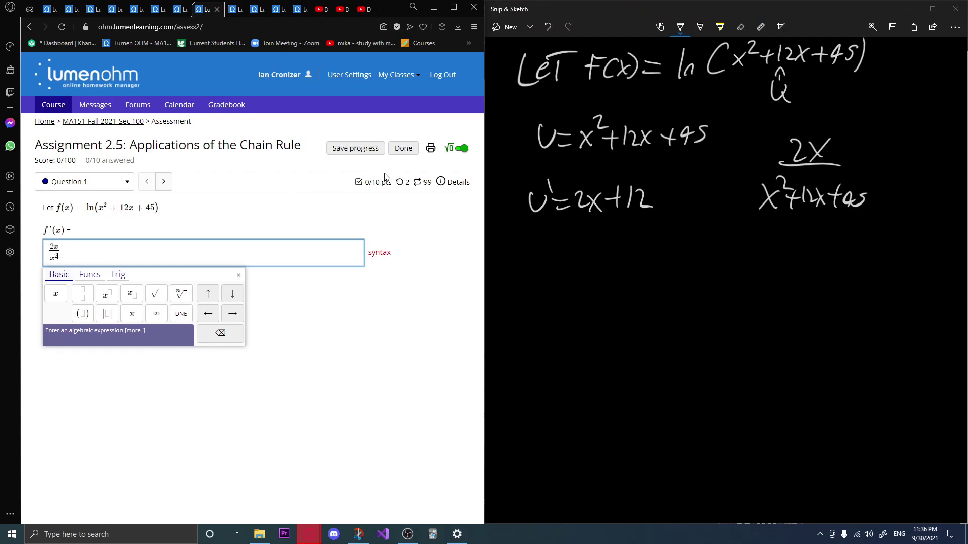
pyautogui.press('Right')
pyautogui.write('+12x_')
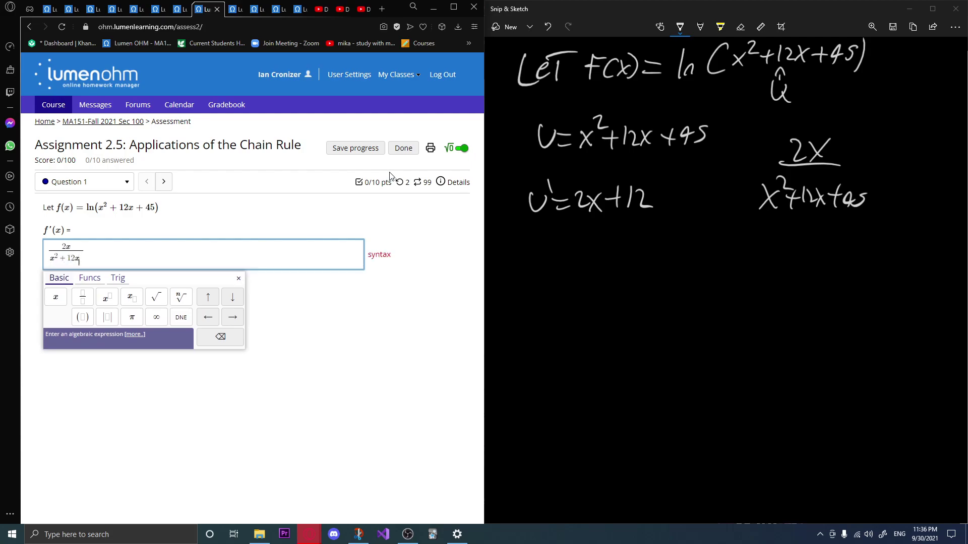
pyautogui.press('BackSpace')
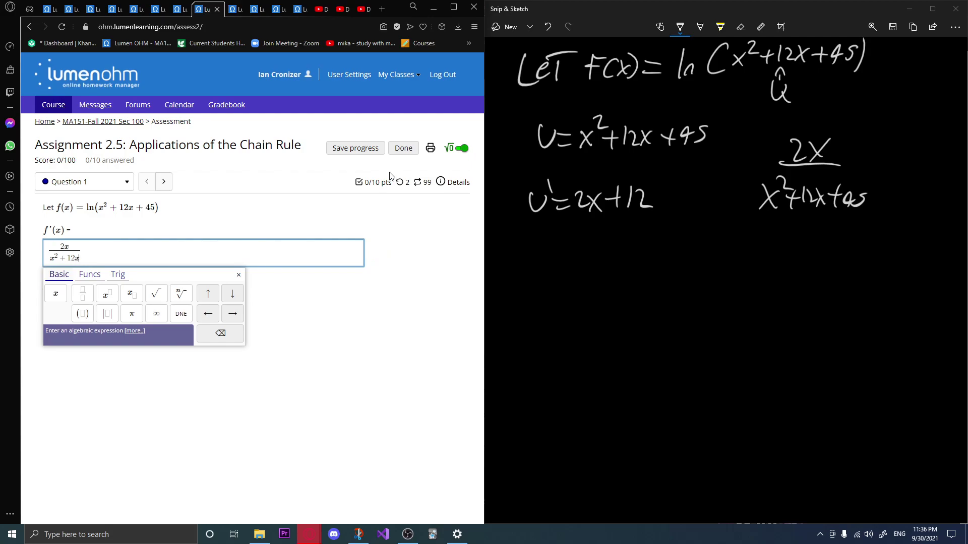
pyautogui.write('+45')
pyautogui.click(318, 309)
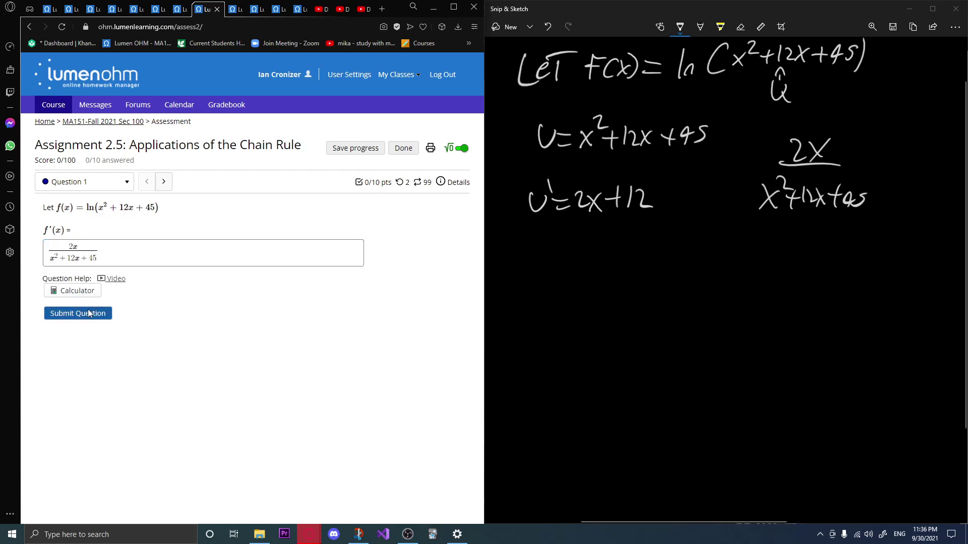
pyautogui.click(87, 313)
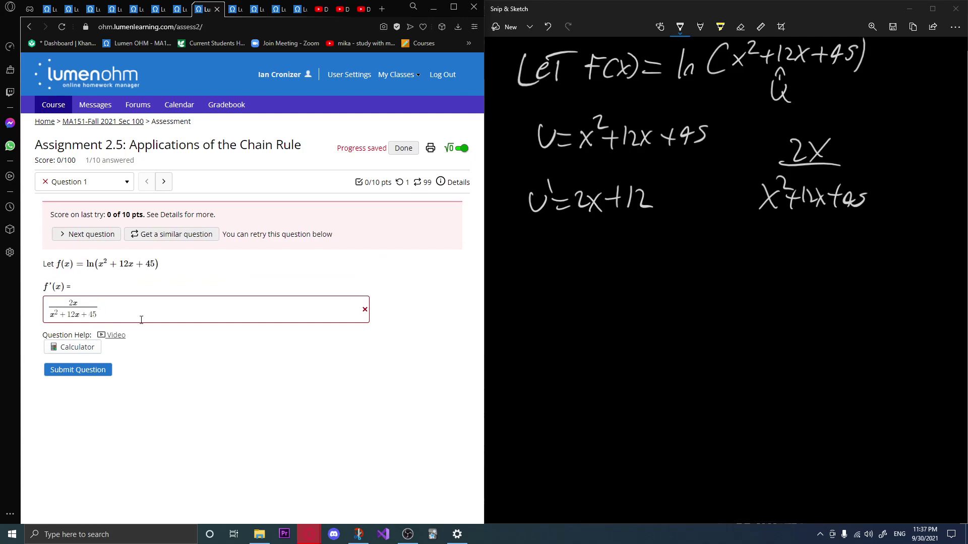
# Change the answer's numerator to 2x+12 and resubmit Question 1.
pyautogui.click(92, 303)
pyautogui.write('+12')
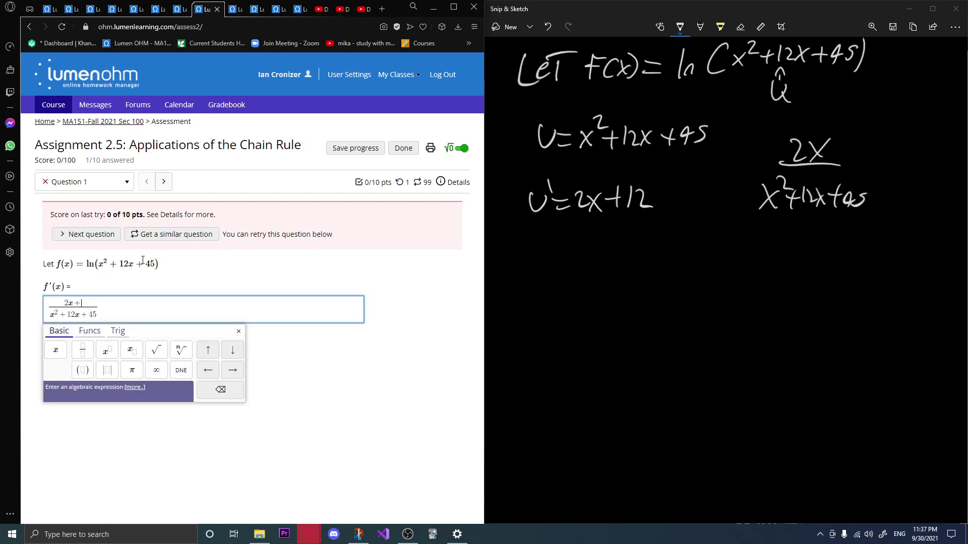
pyautogui.click(83, 367)
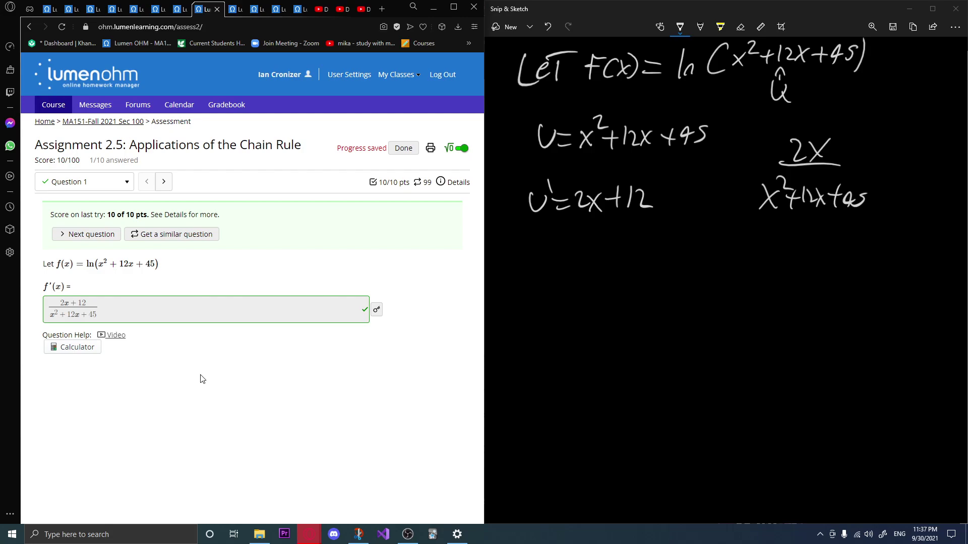
# Go to Question 2 and erase all handwriting from the Snip & Sketch canvas.
pyautogui.click(169, 185)
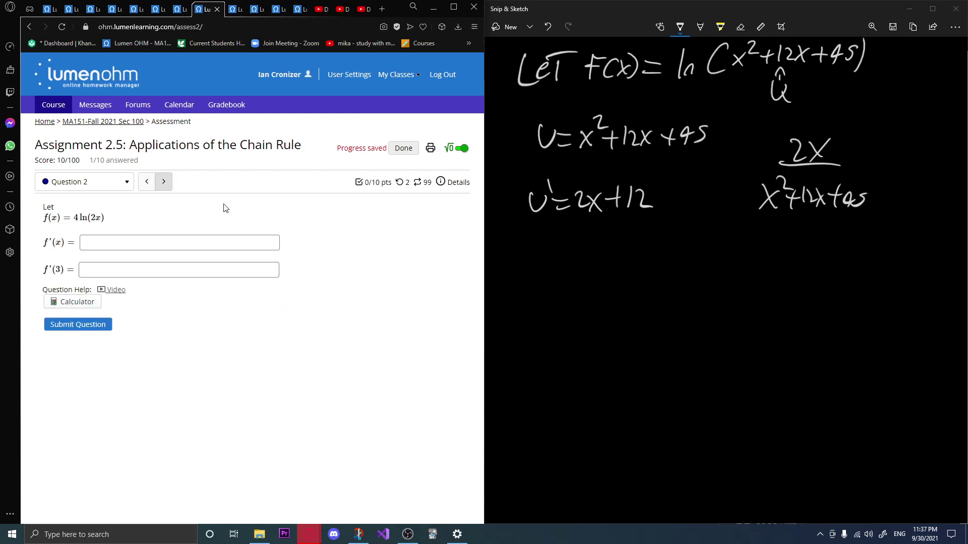
pyautogui.click(743, 32)
pyautogui.click(740, 27)
pyautogui.click(741, 49)
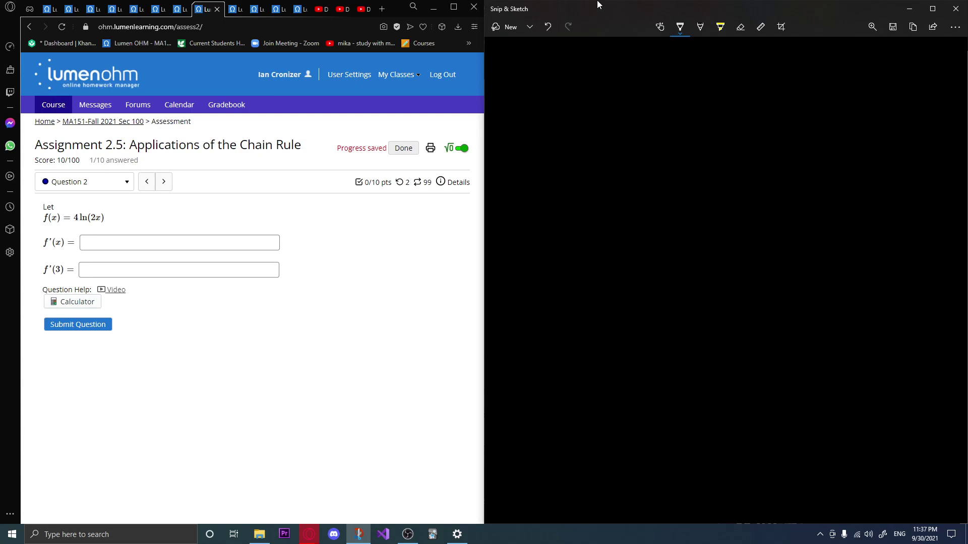
# Handwrite Question 2's function "F(x) = 4 ln(2x)" near the upper edge of the canvas.
pyautogui.moveTo(532, 64)
pyautogui.mouseDown()
pyautogui.moveTo(518, 91)
pyautogui.moveTo(528, 74)
pyautogui.mouseUp()
pyautogui.moveTo(550, 63)
pyautogui.mouseDown()
pyautogui.moveTo(538, 68)
pyautogui.moveTo(546, 86)
pyautogui.mouseUp()
pyautogui.moveTo(548, 69); pyautogui.dragTo(561, 86)
pyautogui.moveTo(559, 69)
pyautogui.mouseDown()
pyautogui.moveTo(549, 88)
pyautogui.moveTo(594, 72)
pyautogui.moveTo(595, 84)
pyautogui.moveTo(609, 87)
pyautogui.moveTo(619, 73)
pyautogui.moveTo(627, 88)
pyautogui.moveTo(694, 89)
pyautogui.mouseUp()
pyautogui.moveTo(694, 71)
pyautogui.mouseDown()
pyautogui.moveTo(678, 90)
pyautogui.moveTo(700, 93)
pyautogui.mouseUp()
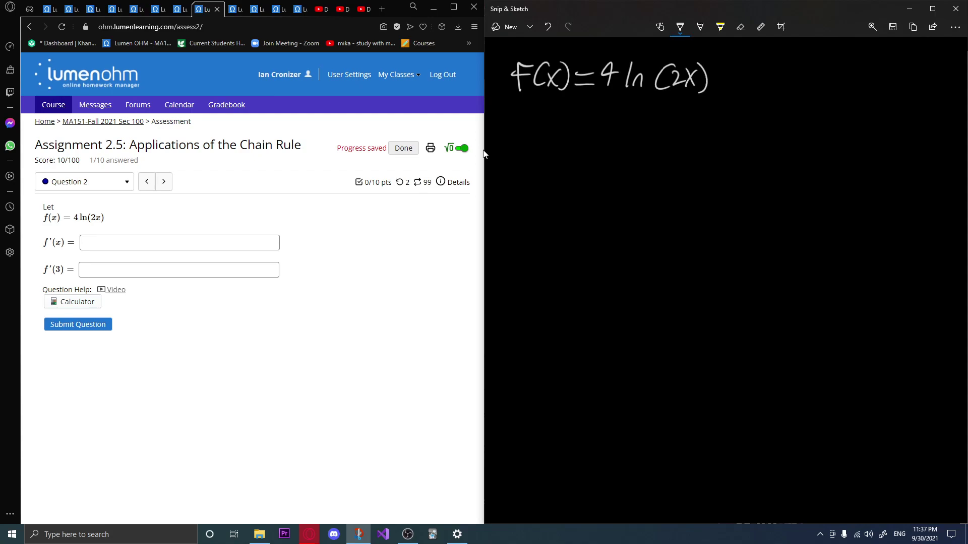
# Mark the 2x inside the handwritten logarithm as u, and write "u = 2x" and "u' = 2" below the function.
pyautogui.moveTo(658, 95); pyautogui.dragTo(694, 102)
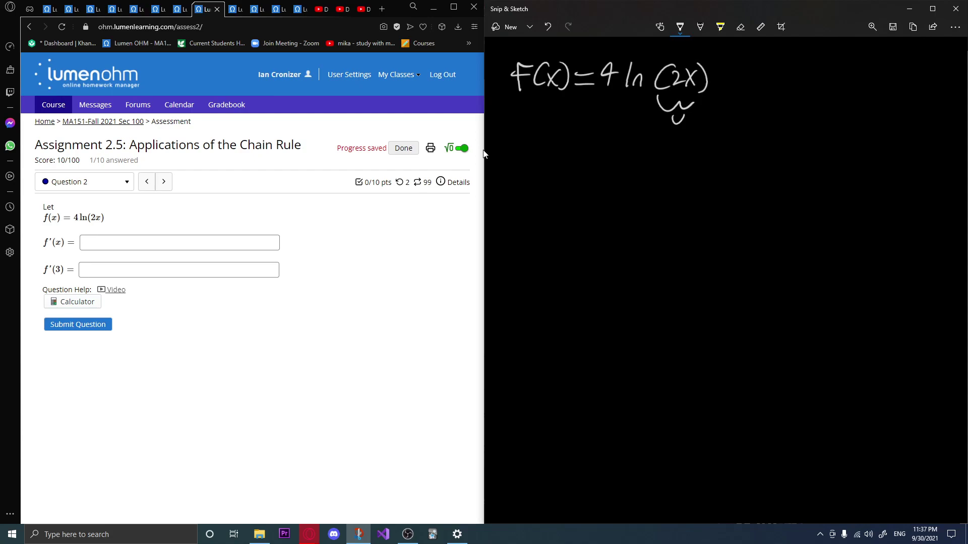
pyautogui.moveTo(522, 143); pyautogui.dragTo(540, 147)
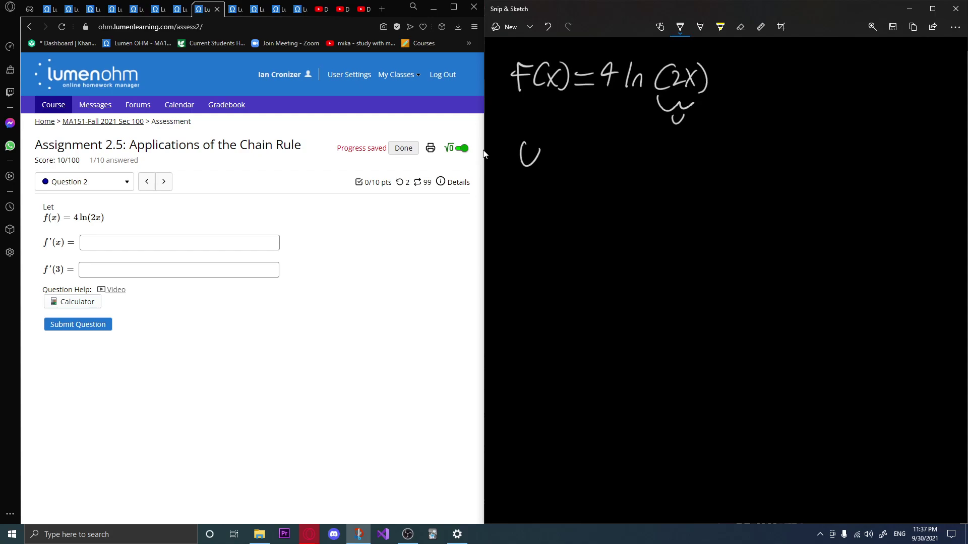
pyautogui.moveTo(539, 151)
pyautogui.mouseDown()
pyautogui.moveTo(558, 152)
pyautogui.moveTo(561, 163)
pyautogui.mouseUp()
pyautogui.moveTo(568, 147); pyautogui.dragTo(588, 162)
pyautogui.moveTo(590, 143); pyautogui.dragTo(573, 169)
pyautogui.moveTo(514, 187); pyautogui.dragTo(557, 191)
pyautogui.moveTo(545, 203); pyautogui.dragTo(584, 199)
pyautogui.moveTo(532, 174); pyautogui.dragTo(534, 185)
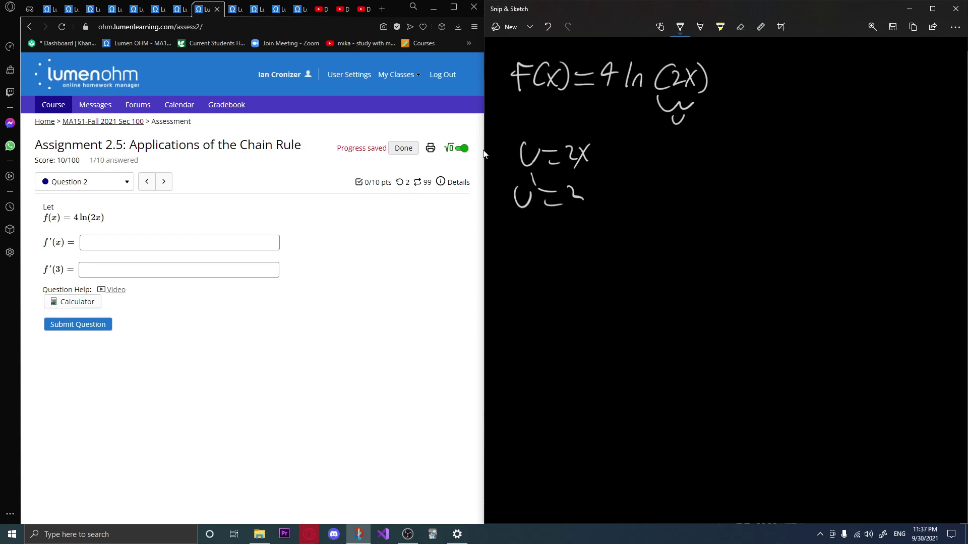
# Handwrite the fraction 2x/2 beside the u work and submit 2x/2 as f'(x) for Question 2.
pyautogui.moveTo(741, 151); pyautogui.dragTo(780, 164)
pyautogui.moveTo(782, 143)
pyautogui.mouseDown()
pyautogui.moveTo(764, 165)
pyautogui.moveTo(788, 168)
pyautogui.mouseUp()
pyautogui.moveTo(749, 180)
pyautogui.mouseDown()
pyautogui.moveTo(757, 195)
pyautogui.moveTo(771, 196)
pyautogui.mouseUp()
pyautogui.click(116, 248)
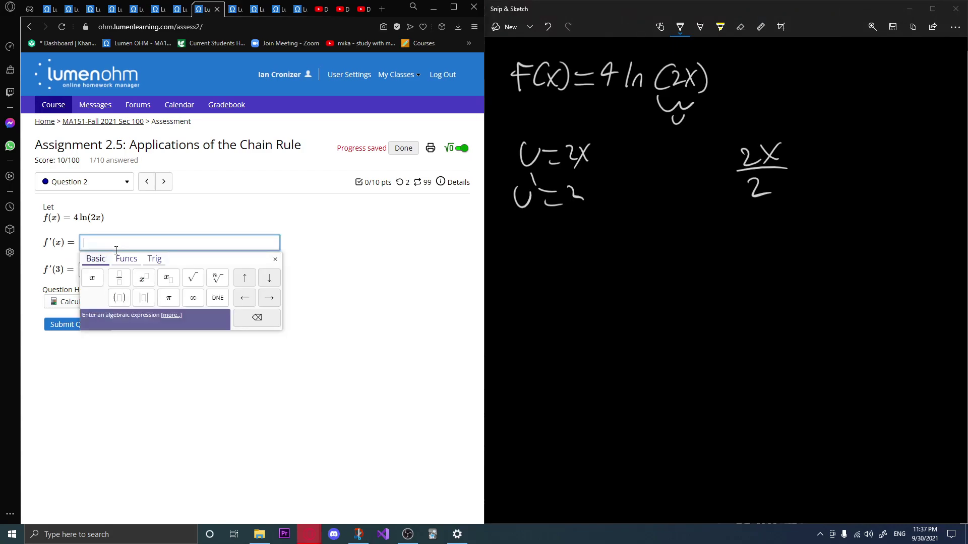
pyautogui.write('2x/2')
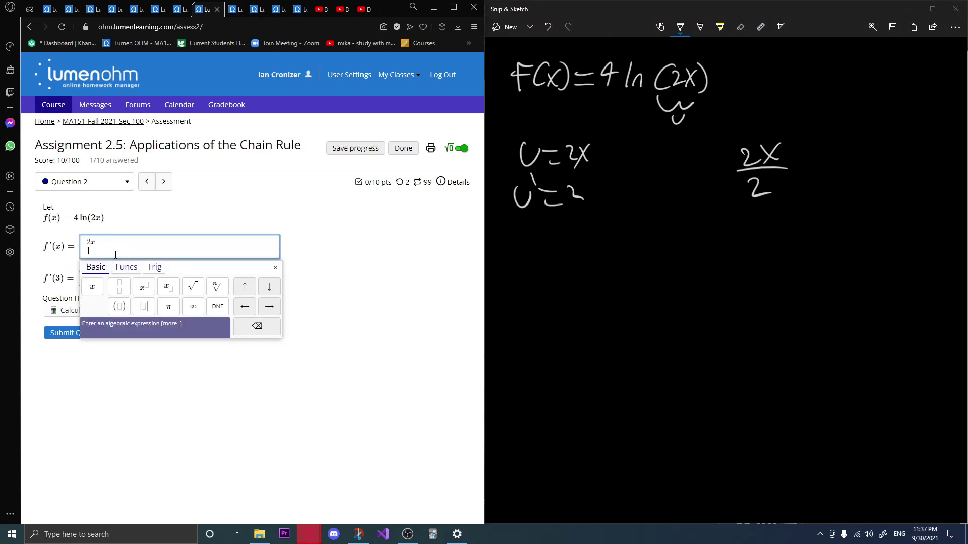
pyautogui.click(65, 335)
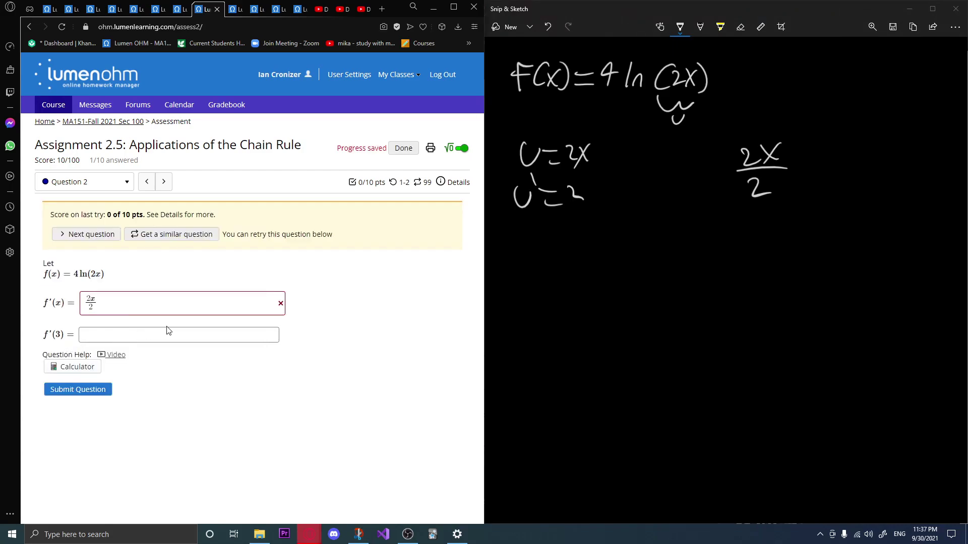
# Replace the f'(x) answer with 2/(2x), resubmit Question 2 and reveal the correct answer.
pyautogui.click(185, 307)
pyautogui.hotkey('ctrl', 'a')
pyautogui.write('2')
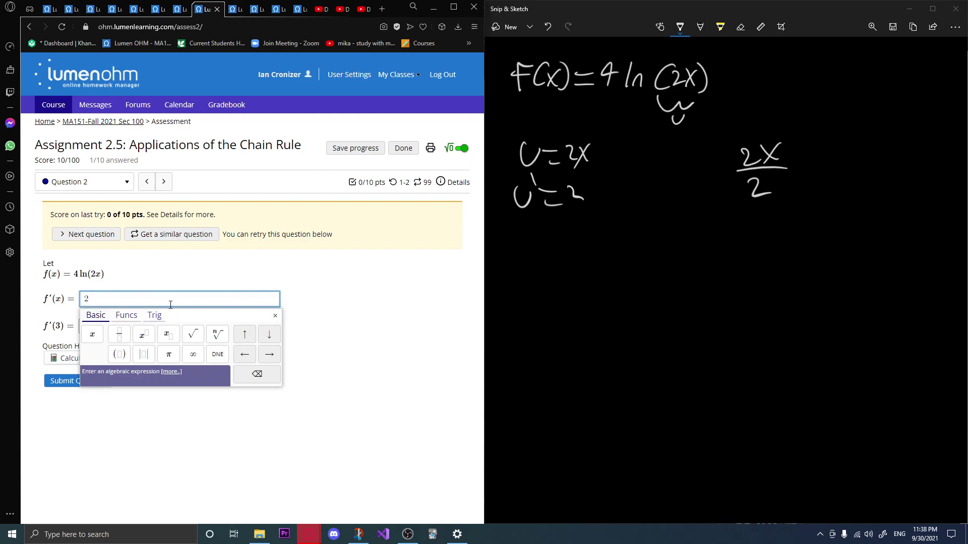
pyautogui.write('/2x')
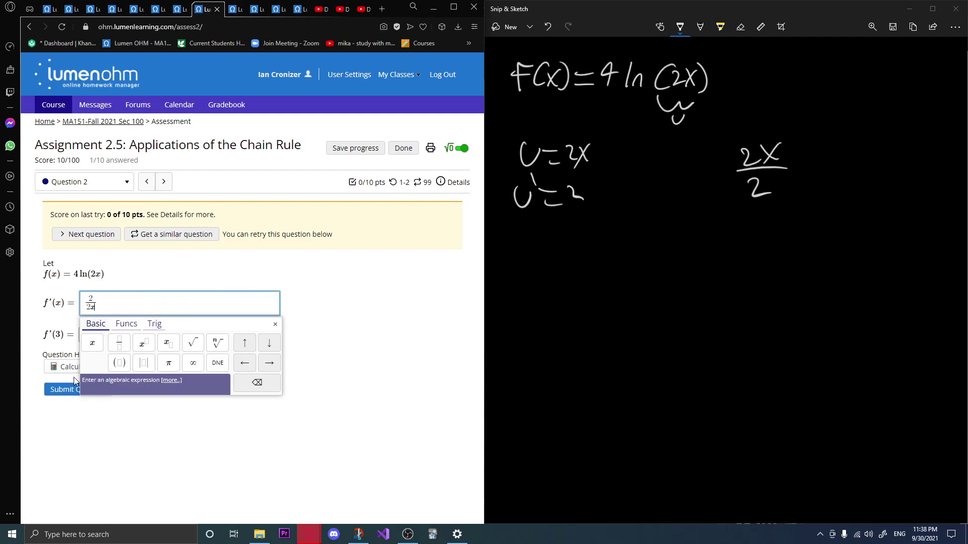
pyautogui.click(75, 388)
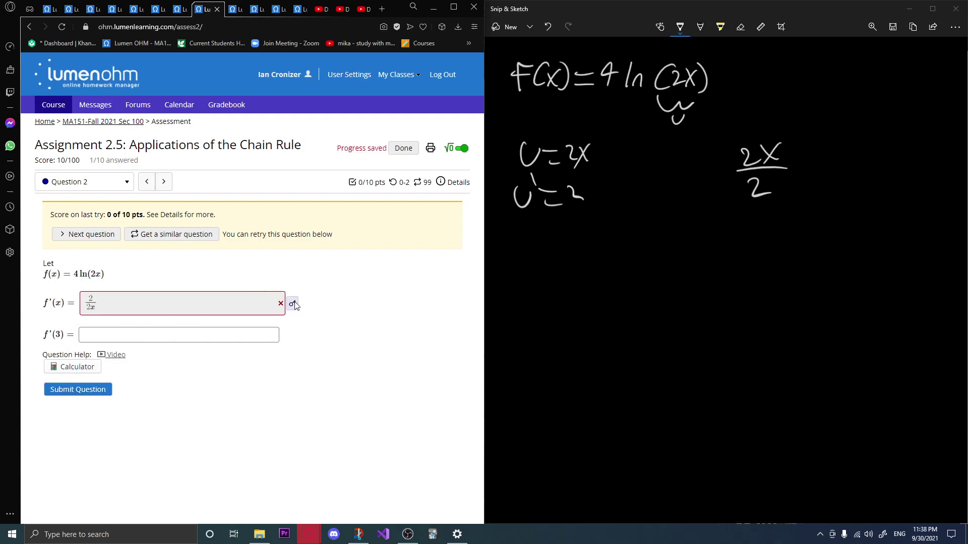
pyautogui.click(294, 305)
# Open Question 2's help video, make its window taller, move it over the page and play the natural log lesson.
pyautogui.click(124, 355)
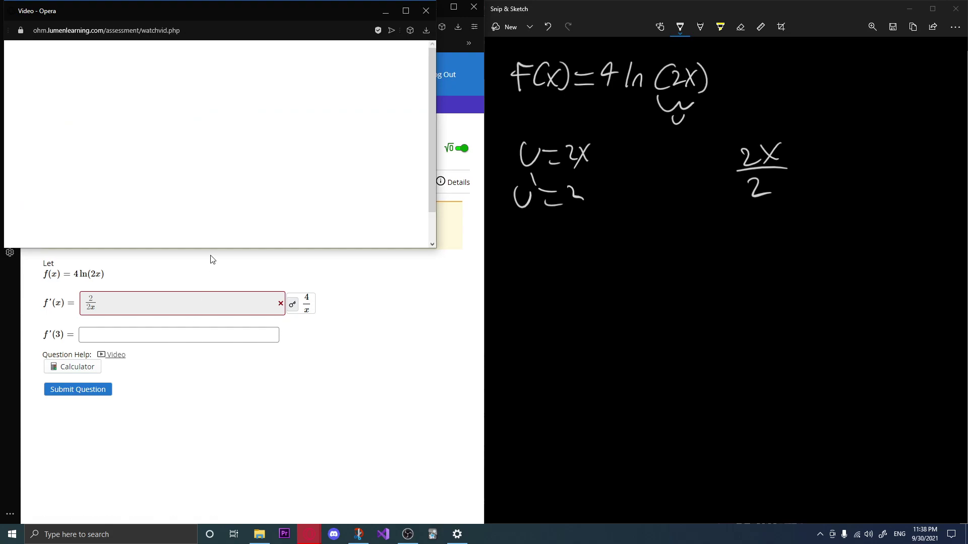
pyautogui.moveTo(212, 251); pyautogui.dragTo(214, 307)
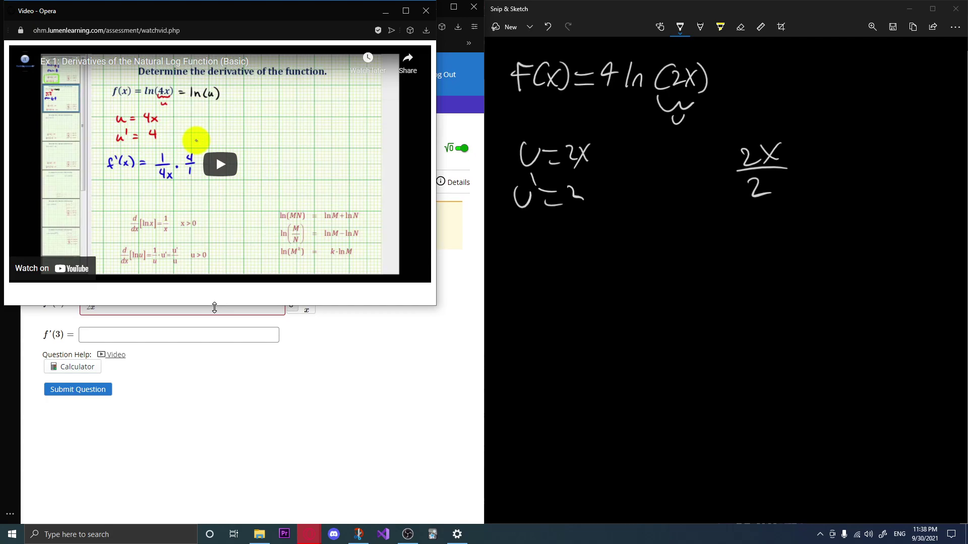
pyautogui.moveTo(190, 19); pyautogui.dragTo(303, 75)
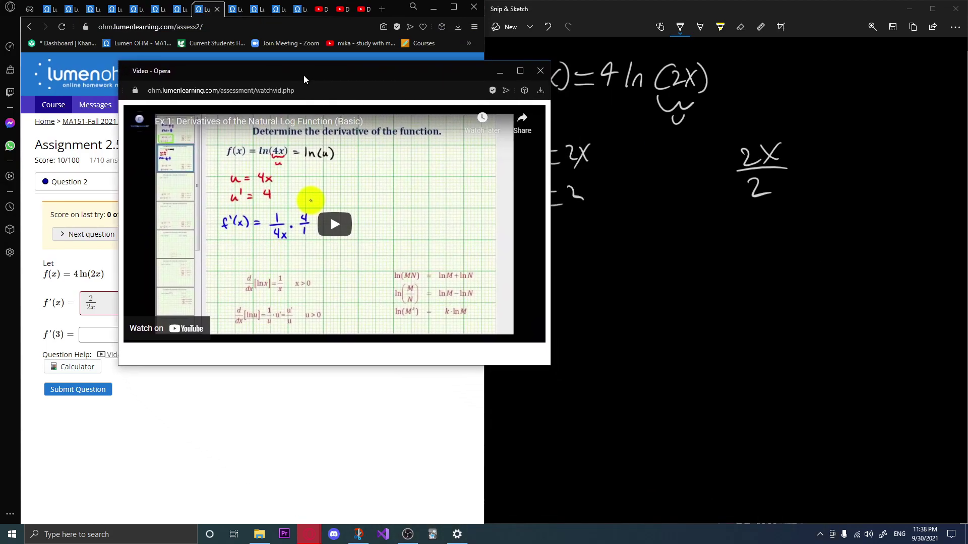
pyautogui.click(343, 227)
pyautogui.click(216, 321)
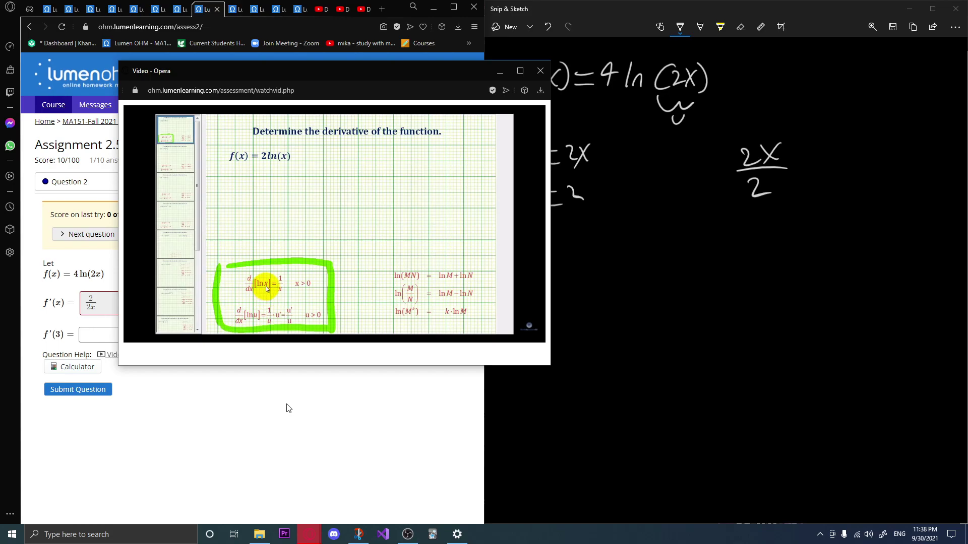
# Erase all ink from the Snip & Sketch canvas and load a similar version of Question 2 in Lumen OHM.
pyautogui.click(740, 27)
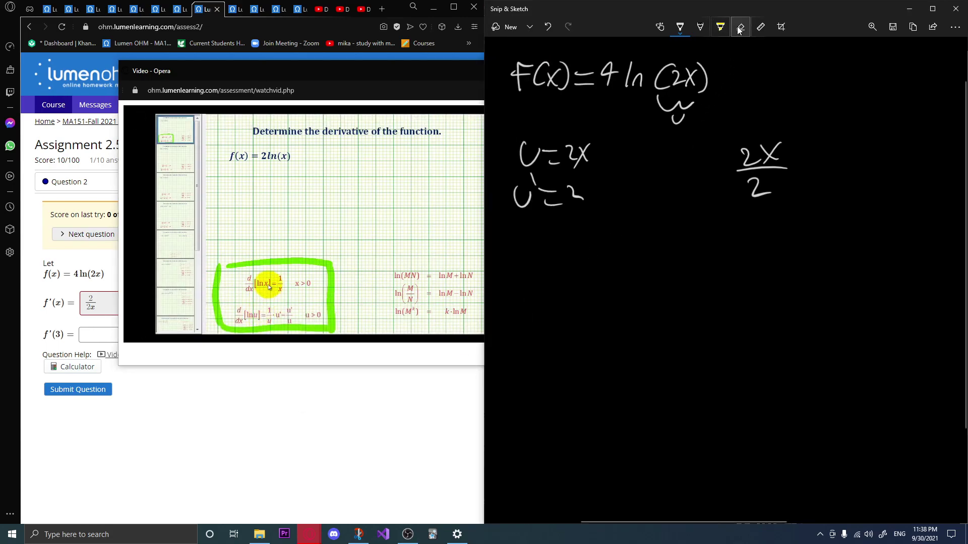
pyautogui.click(740, 27)
pyautogui.click(740, 56)
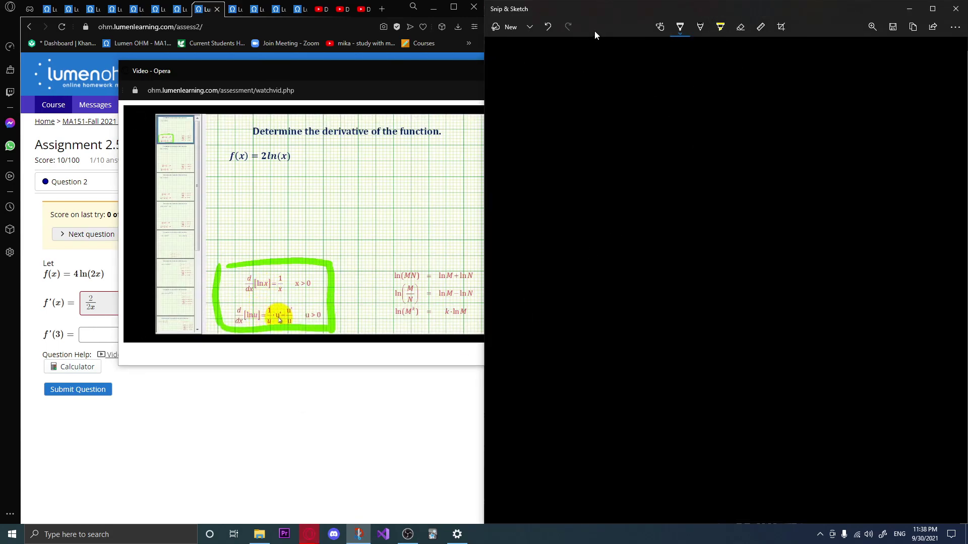
pyautogui.click(199, 432)
pyautogui.click(171, 232)
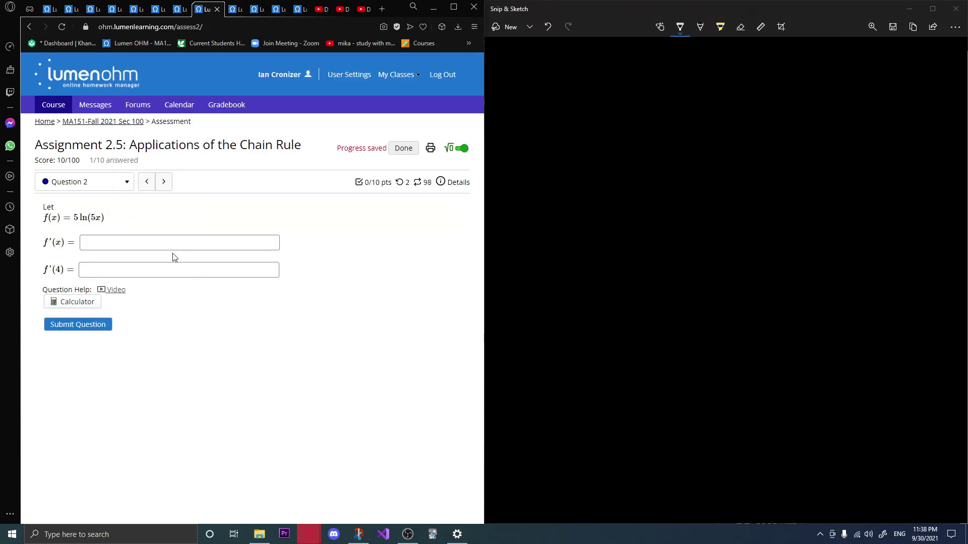
# Return to the help video, watch the derivative of 2 ln(x) being worked out, and minimize the video window.
pyautogui.hotkey('alt', 'Tab')
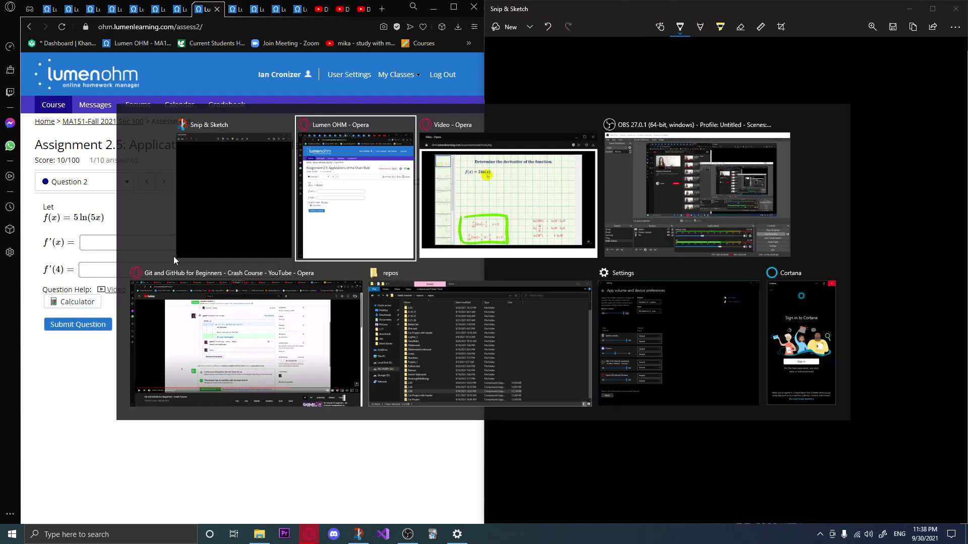
pyautogui.press('Tab')
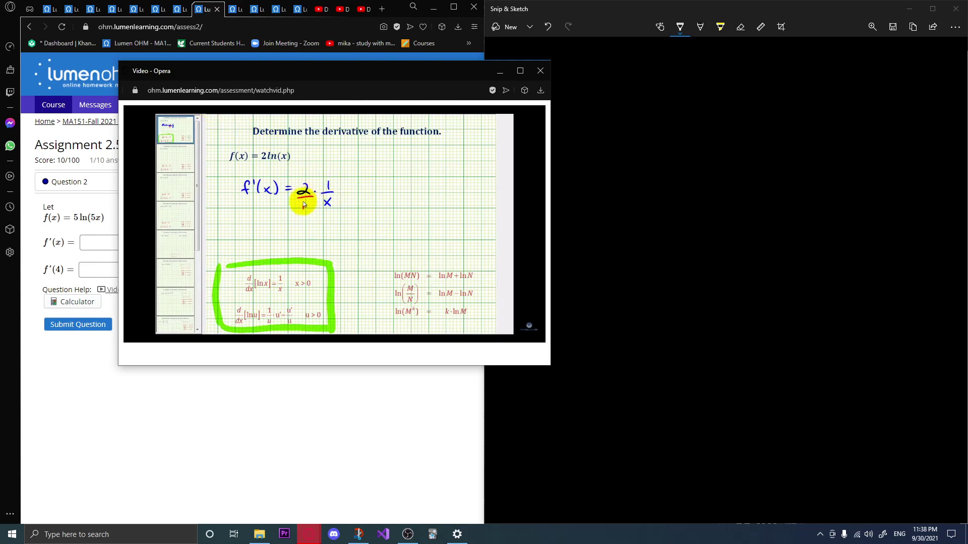
pyautogui.click(304, 185)
pyautogui.click(508, 73)
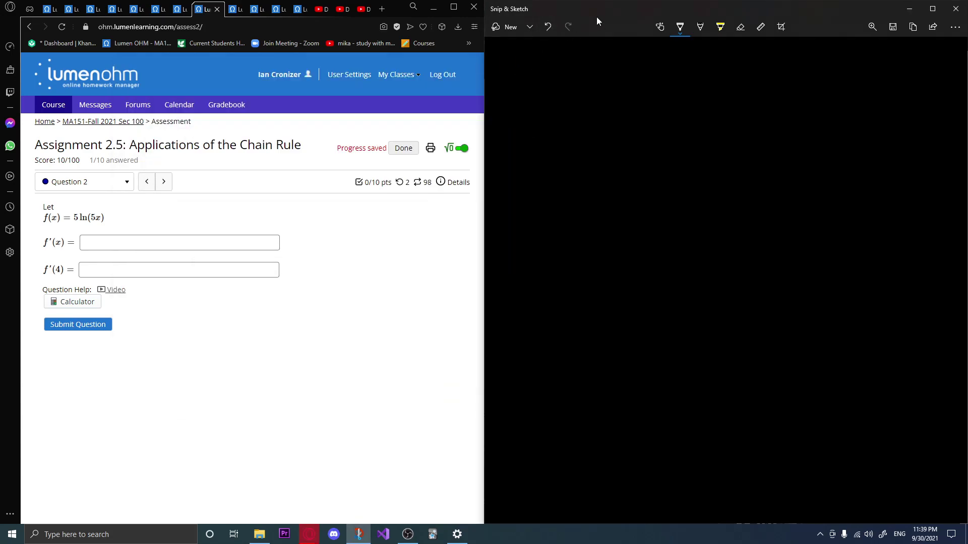
# Handwrite the new function "F(x) = 5 ln(5x)" near the upper edge of the Snip & Sketch canvas.
pyautogui.moveTo(530, 81); pyautogui.dragTo(528, 111)
pyautogui.moveTo(528, 82)
pyautogui.mouseDown()
pyautogui.moveTo(546, 78)
pyautogui.moveTo(542, 92)
pyautogui.mouseUp()
pyautogui.moveTo(555, 82)
pyautogui.mouseDown()
pyautogui.moveTo(549, 105)
pyautogui.moveTo(574, 98)
pyautogui.mouseUp()
pyautogui.moveTo(574, 80)
pyautogui.mouseDown()
pyautogui.moveTo(572, 103)
pyautogui.moveTo(564, 101)
pyautogui.mouseUp()
pyautogui.click(548, 26)
pyautogui.click(548, 27)
pyautogui.moveTo(563, 82)
pyautogui.mouseDown()
pyautogui.moveTo(547, 103)
pyautogui.moveTo(576, 107)
pyautogui.moveTo(605, 84)
pyautogui.mouseUp()
pyautogui.moveTo(587, 96); pyautogui.dragTo(624, 103)
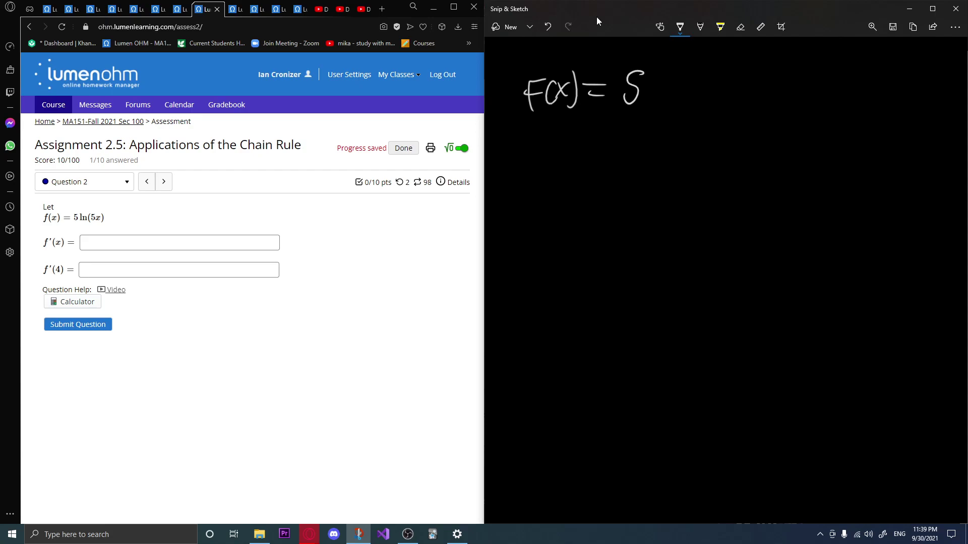
pyautogui.moveTo(656, 73)
pyautogui.mouseDown()
pyautogui.moveTo(654, 104)
pyautogui.moveTo(670, 105)
pyautogui.mouseUp()
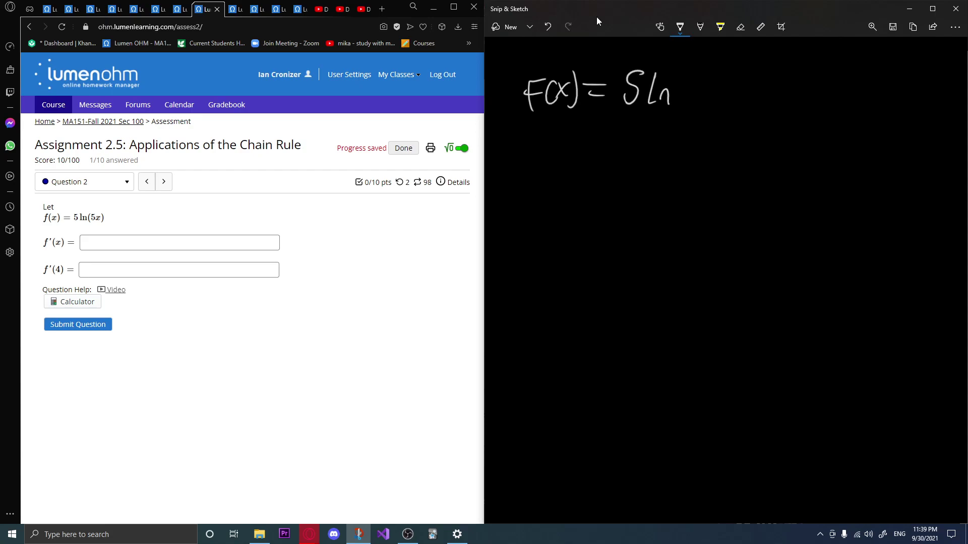
pyautogui.moveTo(696, 76)
pyautogui.mouseDown()
pyautogui.moveTo(697, 100)
pyautogui.moveTo(731, 93)
pyautogui.mouseUp()
pyautogui.moveTo(731, 77); pyautogui.dragTo(720, 107)
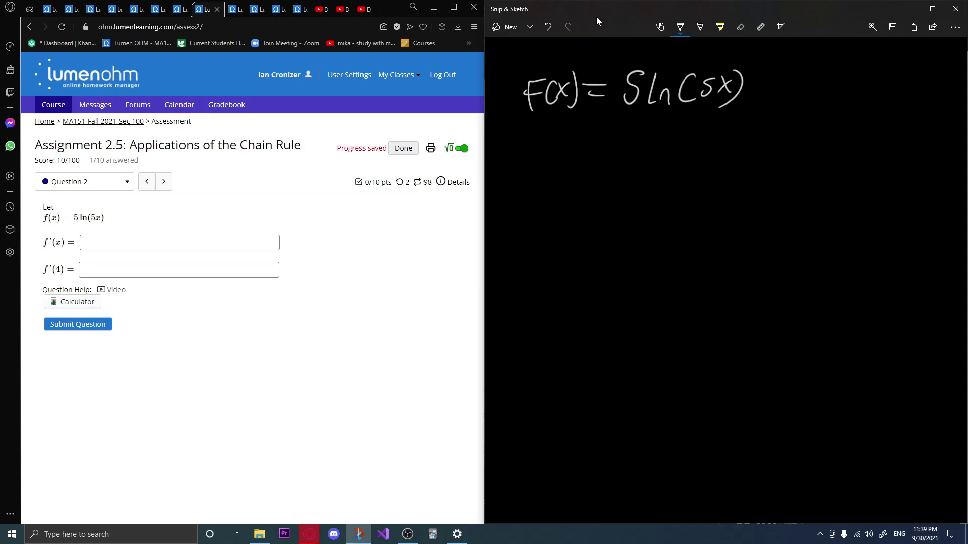
# Mark the 5x inside the logarithm as u, and write "u = 5x" and "u' = 5" below the function.
pyautogui.moveTo(693, 107)
pyautogui.mouseDown()
pyautogui.moveTo(732, 116)
pyautogui.moveTo(726, 124)
pyautogui.mouseUp()
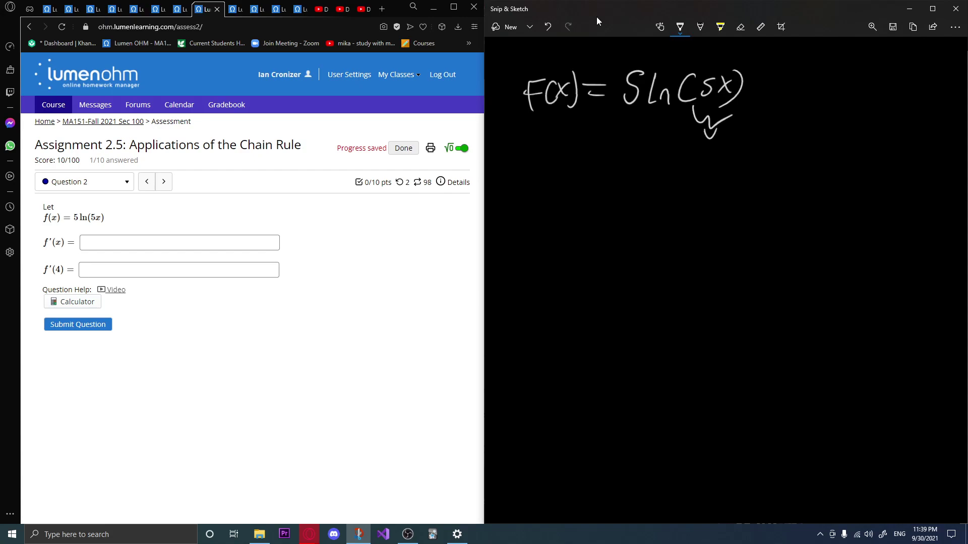
pyautogui.moveTo(513, 168); pyautogui.dragTo(549, 177)
pyautogui.moveTo(532, 184); pyautogui.dragTo(595, 187)
pyautogui.moveTo(597, 166); pyautogui.dragTo(577, 195)
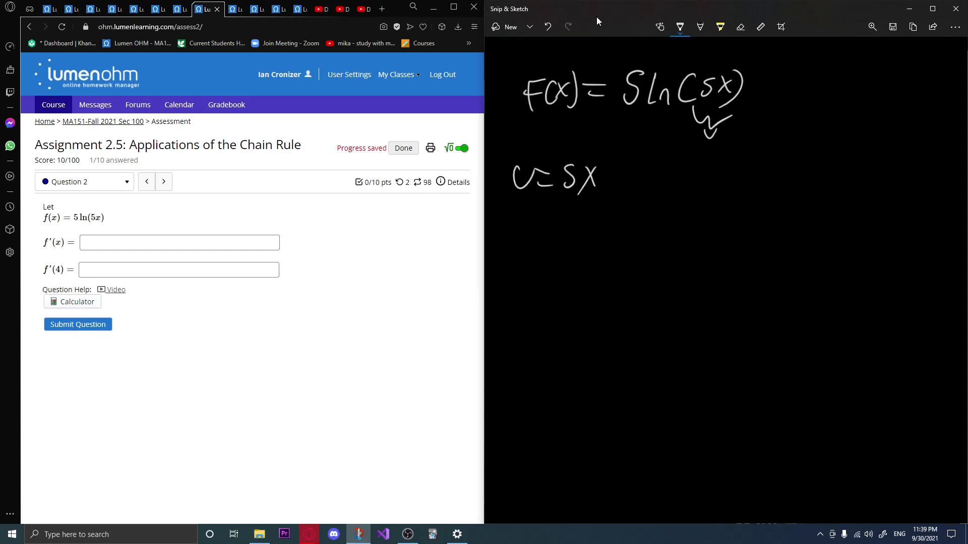
pyautogui.moveTo(501, 200); pyautogui.dragTo(602, 198)
pyautogui.hotkey('ctrl', 'z')
pyautogui.moveTo(512, 225); pyautogui.dragTo(528, 224)
pyautogui.moveTo(541, 230); pyautogui.dragTo(555, 232)
pyautogui.moveTo(543, 242); pyautogui.dragTo(569, 246)
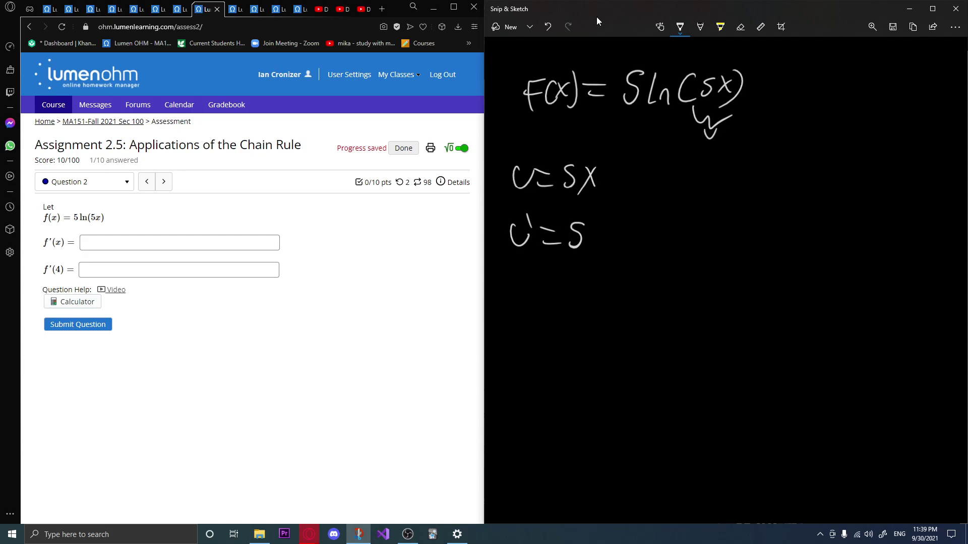
# Handwrite the derivative as 5 · 5/(5x) = 25/(5x) beside the u work, and its simplified form 5/x below.
pyautogui.moveTo(684, 199); pyautogui.dragTo(672, 222)
pyautogui.click(701, 211)
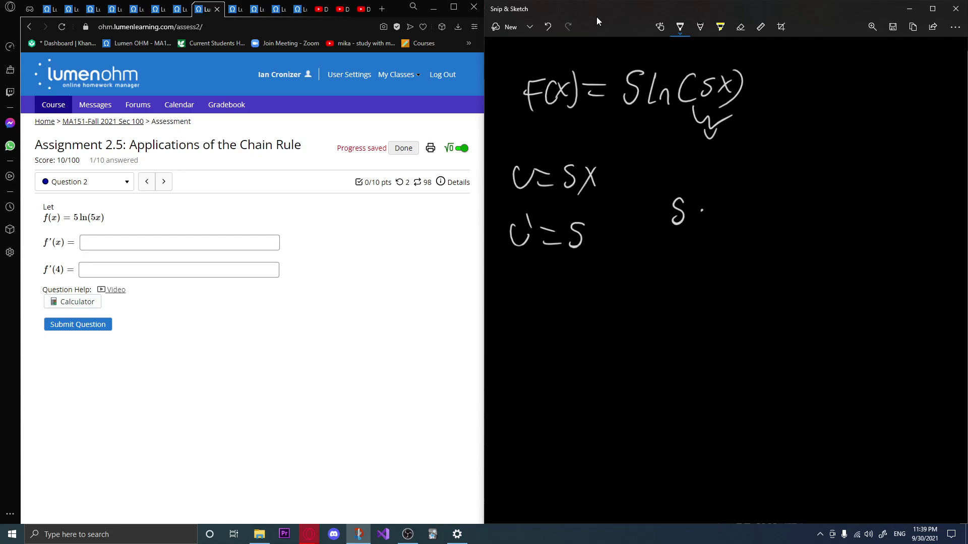
pyautogui.moveTo(730, 183); pyautogui.dragTo(719, 201)
pyautogui.moveTo(712, 207)
pyautogui.mouseDown()
pyautogui.moveTo(741, 204)
pyautogui.moveTo(717, 231)
pyautogui.moveTo(737, 236)
pyautogui.mouseUp()
pyautogui.moveTo(739, 214); pyautogui.dragTo(723, 240)
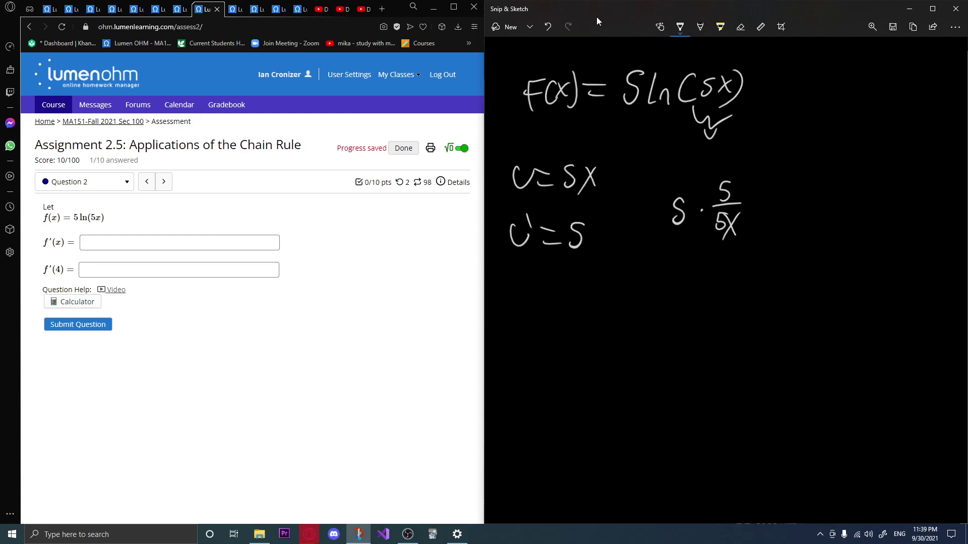
pyautogui.moveTo(773, 201); pyautogui.dragTo(792, 200)
pyautogui.moveTo(771, 217); pyautogui.dragTo(800, 215)
pyautogui.moveTo(815, 181)
pyautogui.mouseDown()
pyautogui.moveTo(830, 194)
pyautogui.moveTo(866, 195)
pyautogui.moveTo(822, 213)
pyautogui.moveTo(819, 228)
pyautogui.mouseUp()
pyautogui.moveTo(836, 213)
pyautogui.mouseDown()
pyautogui.moveTo(851, 228)
pyautogui.moveTo(832, 237)
pyautogui.mouseUp()
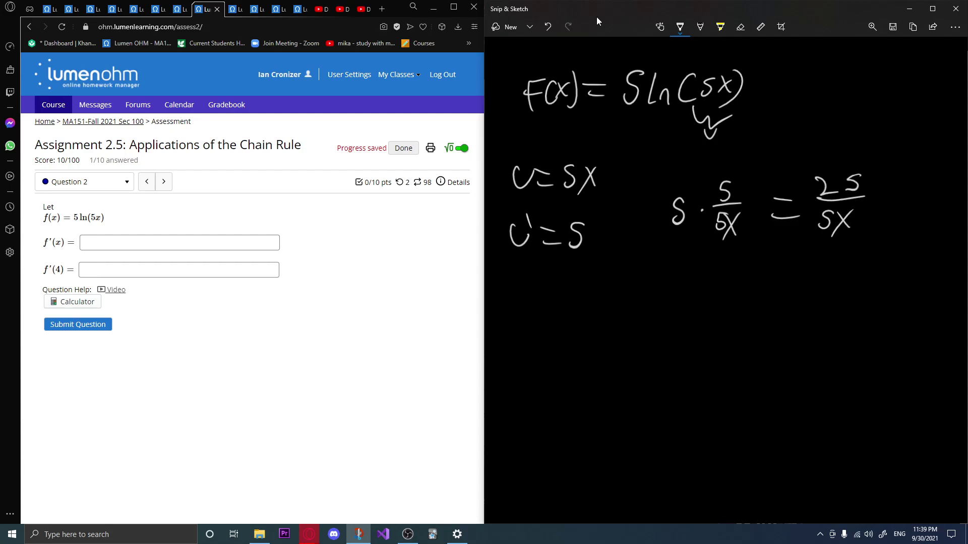
pyautogui.moveTo(759, 289)
pyautogui.mouseDown()
pyautogui.moveTo(748, 305)
pyautogui.moveTo(766, 312)
pyautogui.mouseUp()
pyautogui.moveTo(742, 317)
pyautogui.mouseDown()
pyautogui.moveTo(756, 339)
pyautogui.moveTo(729, 348)
pyautogui.mouseUp()
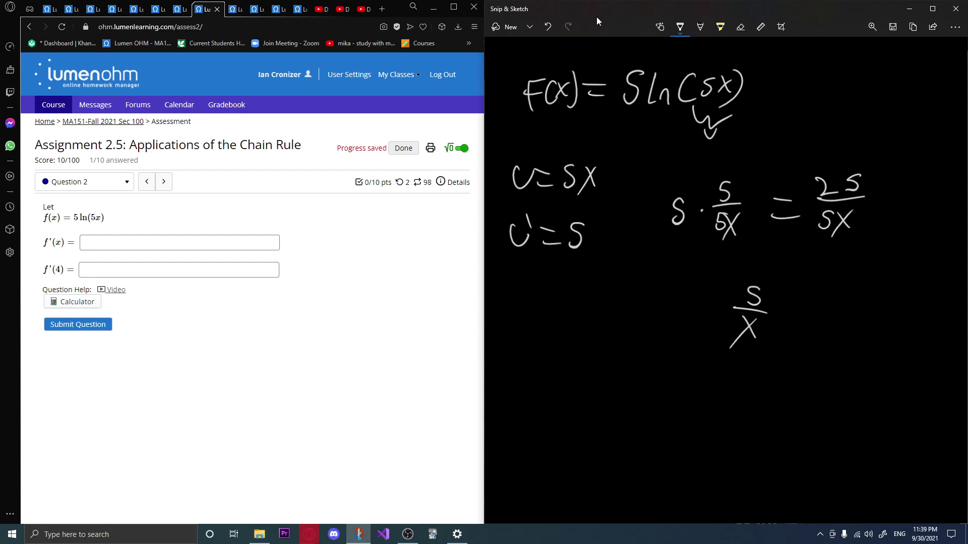
# Submit 5/x as f'(x) for Question 2, and submit 5/4 as f'(4).
pyautogui.click(149, 246)
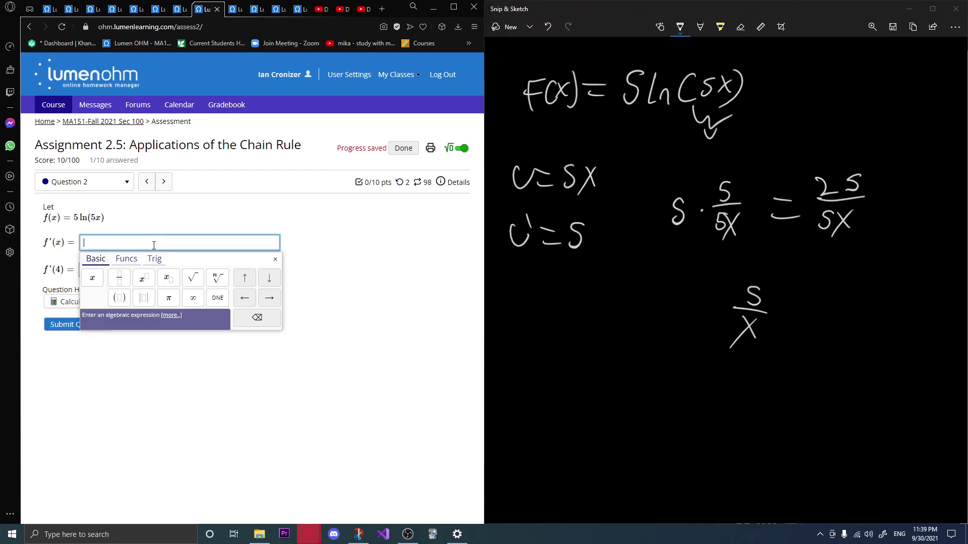
pyautogui.write('5/x')
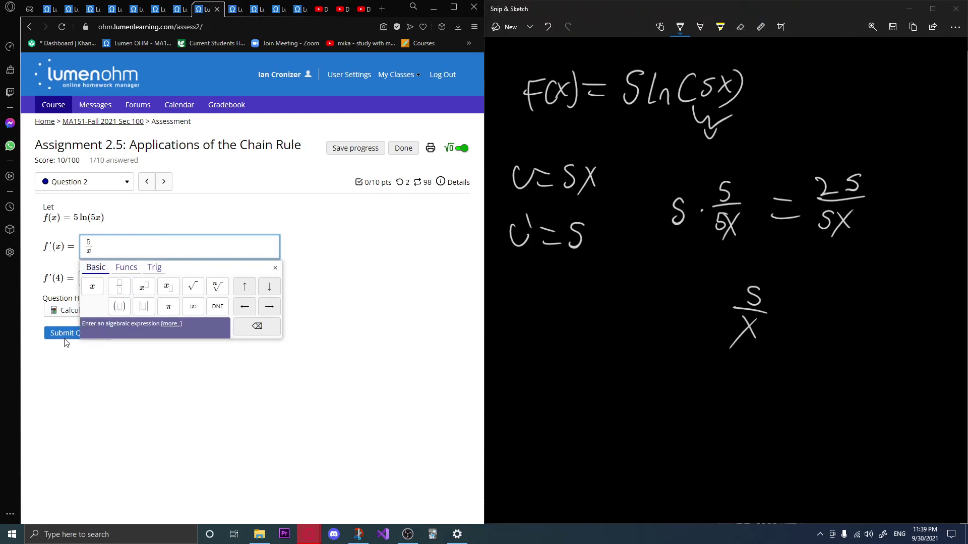
pyautogui.click(61, 333)
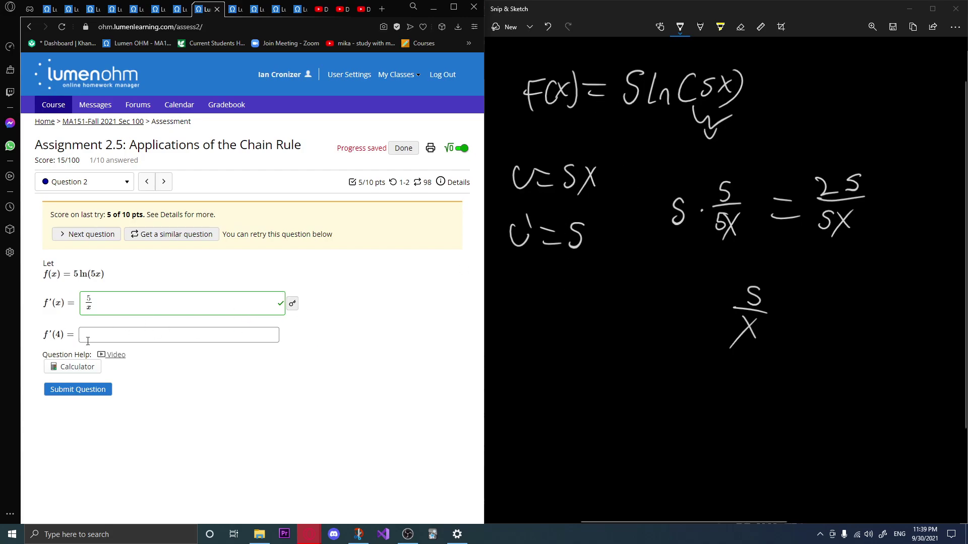
pyautogui.click(108, 337)
pyautogui.write('5/')
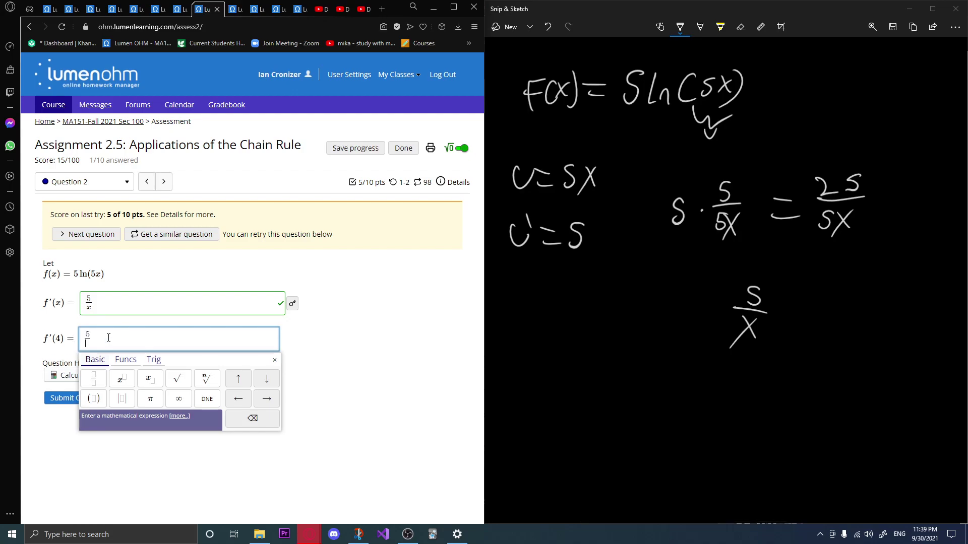
pyautogui.write('4')
pyautogui.press('Return')
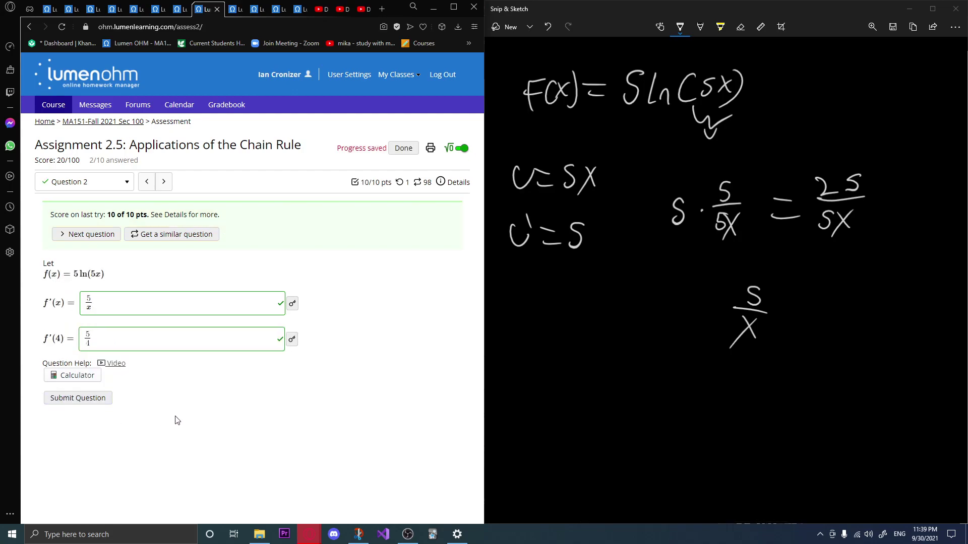
# Erase all ink from the Snip & Sketch canvas and go to Question 3 of the assignment.
pyautogui.click(740, 27)
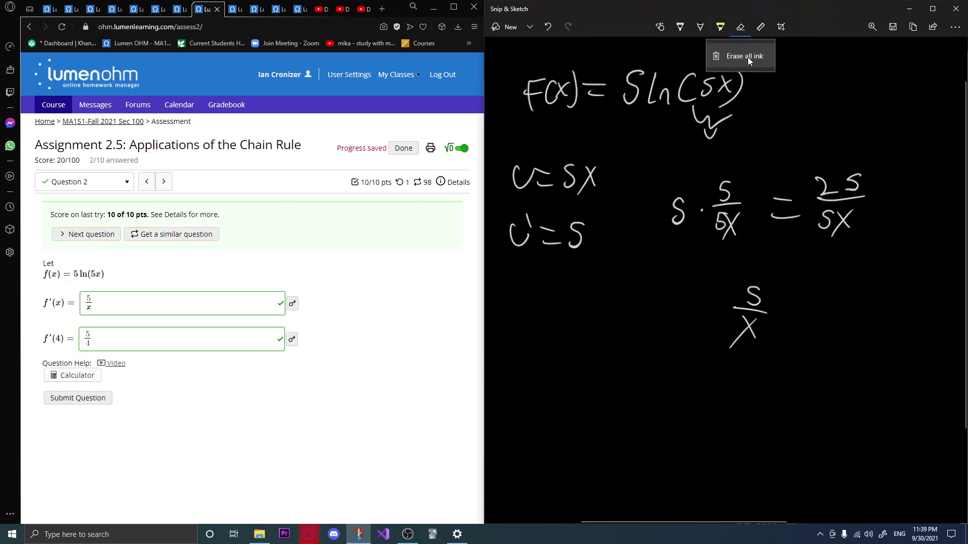
pyautogui.click(725, 55)
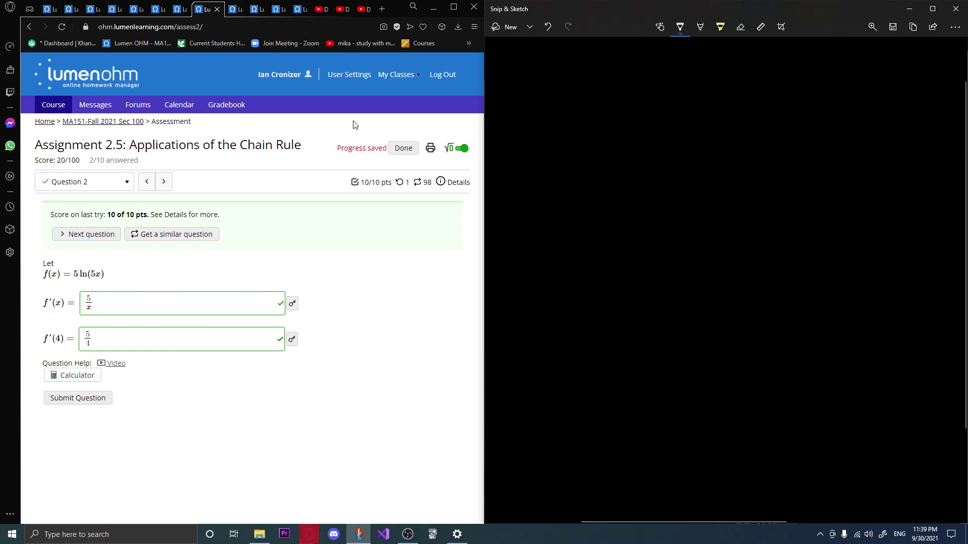
pyautogui.click(164, 184)
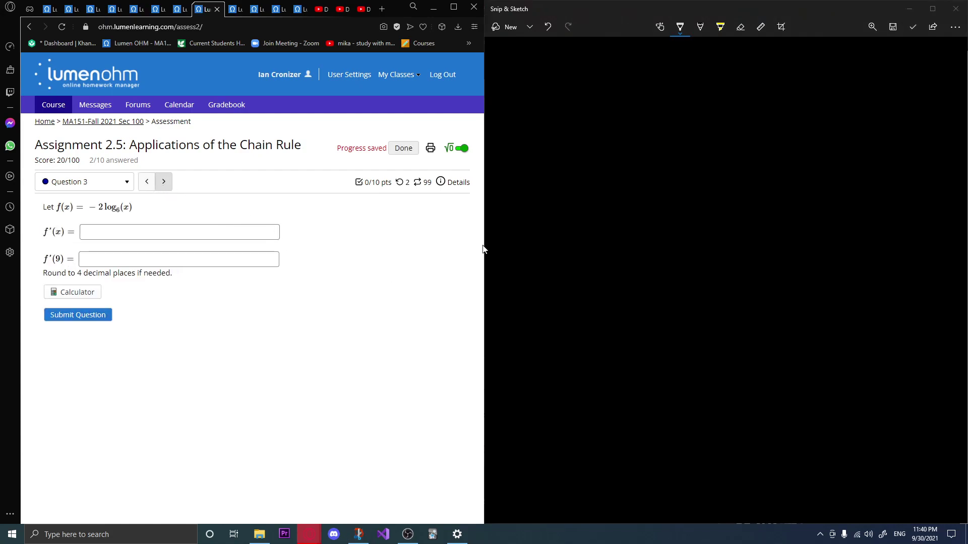
pyautogui.click(612, 41)
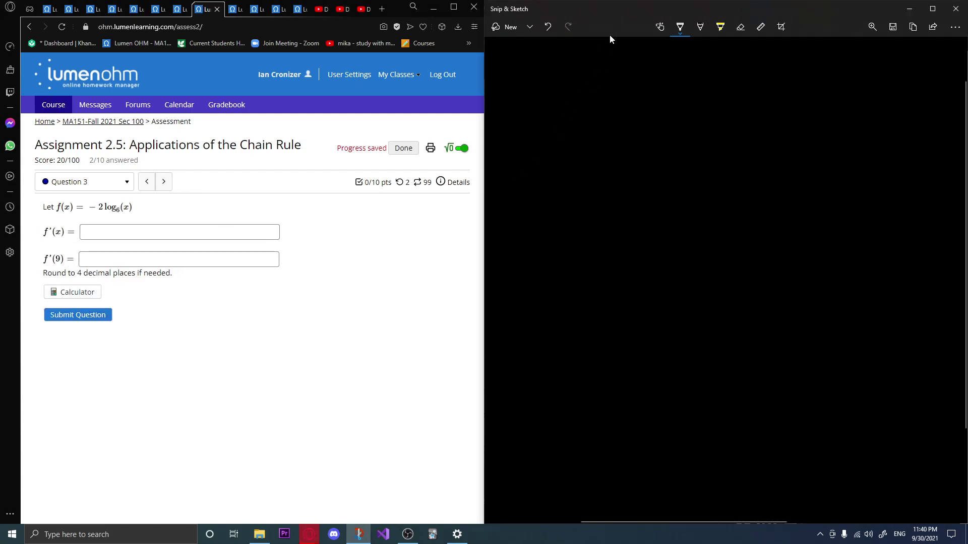
# Handwrite the Question 3 function "F(x) = -2 log₆(x)" near the upper edge of the canvas.
pyautogui.moveTo(515, 68)
pyautogui.mouseDown()
pyautogui.moveTo(520, 94)
pyautogui.moveTo(534, 66)
pyautogui.mouseUp()
pyautogui.moveTo(516, 76); pyautogui.dragTo(532, 74)
pyautogui.moveTo(548, 63); pyautogui.dragTo(539, 95)
pyautogui.moveTo(552, 75)
pyautogui.mouseDown()
pyautogui.moveTo(564, 93)
pyautogui.moveTo(550, 95)
pyautogui.mouseUp()
pyautogui.moveTo(560, 69)
pyautogui.mouseDown()
pyautogui.moveTo(560, 94)
pyautogui.moveTo(594, 76)
pyautogui.moveTo(598, 90)
pyautogui.moveTo(620, 77)
pyautogui.moveTo(665, 91)
pyautogui.mouseUp()
pyautogui.moveTo(678, 76)
pyautogui.mouseDown()
pyautogui.moveTo(678, 100)
pyautogui.moveTo(697, 103)
pyautogui.mouseUp()
pyautogui.moveTo(725, 67)
pyautogui.mouseDown()
pyautogui.moveTo(722, 92)
pyautogui.moveTo(735, 83)
pyautogui.moveTo(724, 89)
pyautogui.moveTo(743, 95)
pyautogui.mouseUp()
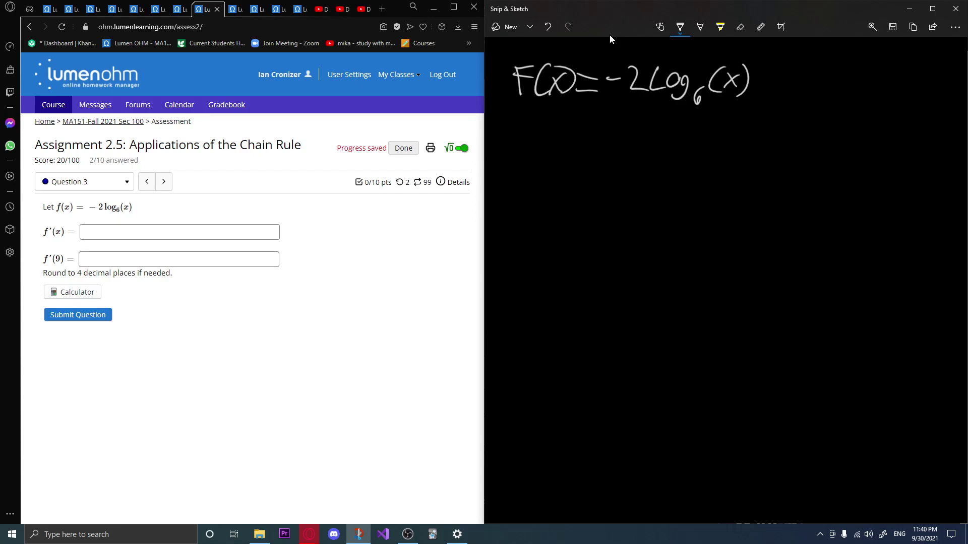
# Set the pen to green and handwrite the rule d/dx [log_a x] = 1/((ln a) x) beside the function.
pyautogui.click(680, 27)
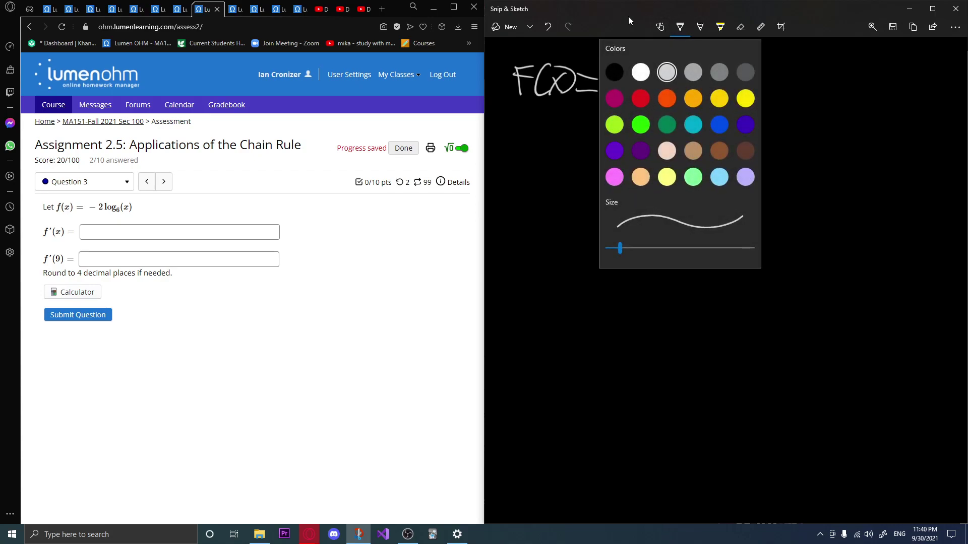
pyautogui.press('Escape')
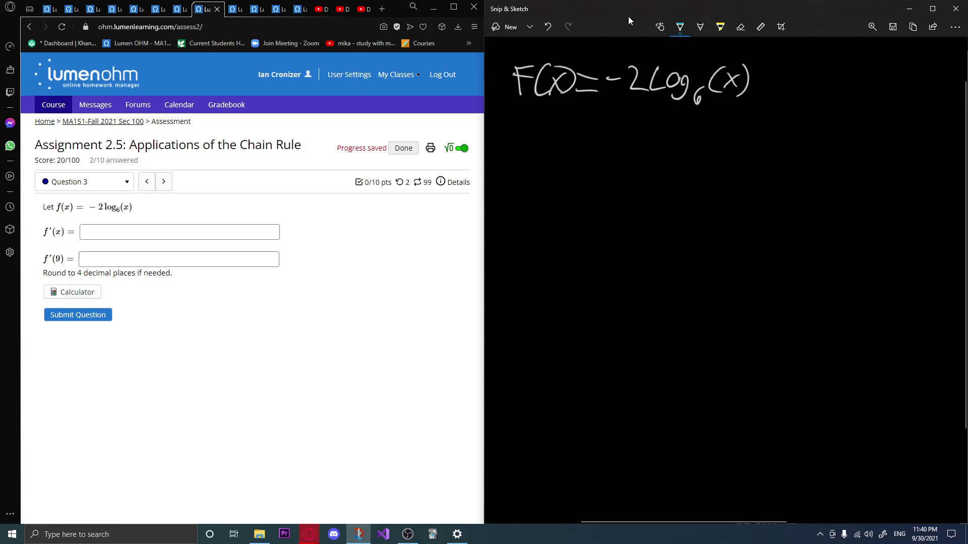
pyautogui.moveTo(808, 93)
pyautogui.mouseDown()
pyautogui.moveTo(810, 104)
pyautogui.moveTo(868, 119)
pyautogui.mouseUp()
pyautogui.hotkey('ctrl', 'z')
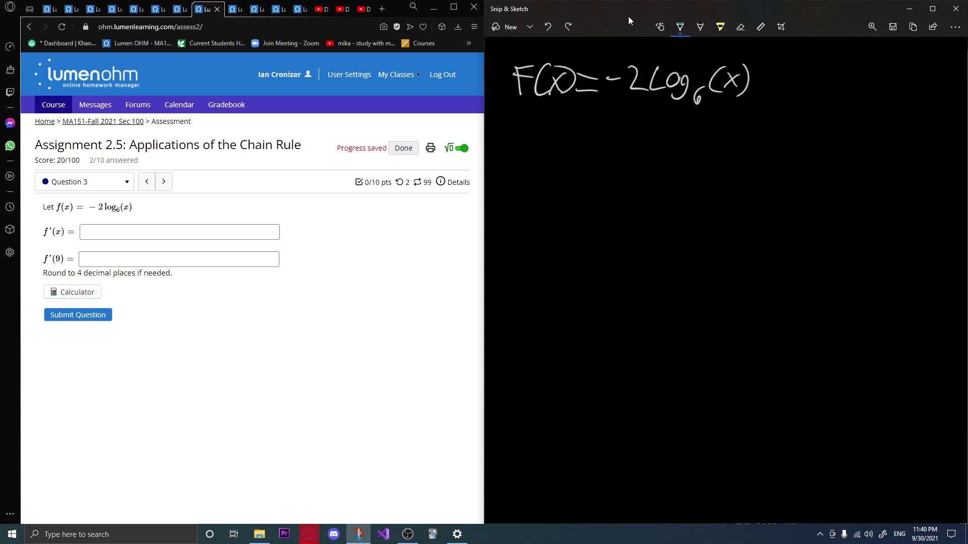
pyautogui.moveTo(830, 55)
pyautogui.mouseDown()
pyautogui.moveTo(826, 81)
pyautogui.moveTo(839, 81)
pyautogui.moveTo(811, 106)
pyautogui.moveTo(835, 107)
pyautogui.mouseUp()
pyautogui.moveTo(865, 64)
pyautogui.mouseDown()
pyautogui.moveTo(847, 100)
pyautogui.moveTo(880, 94)
pyautogui.mouseUp()
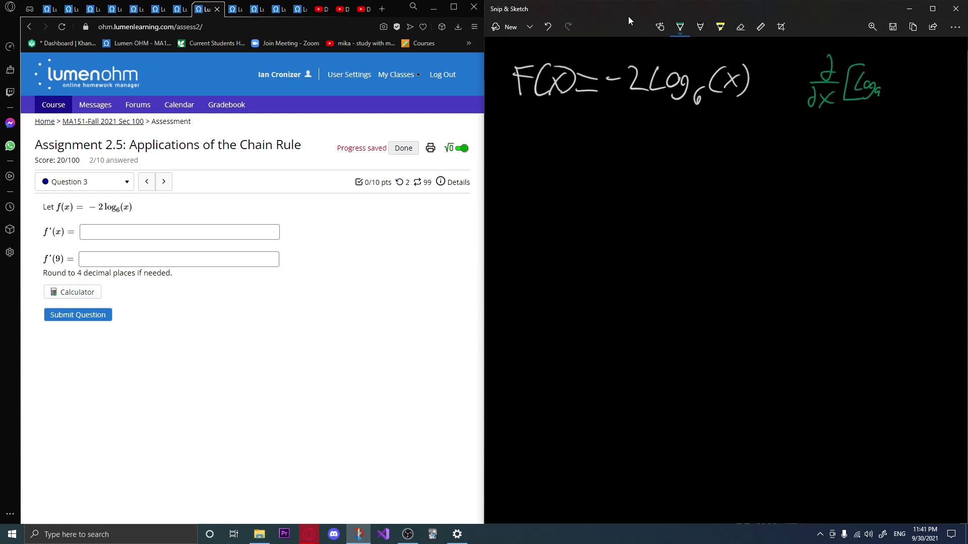
pyautogui.click(548, 26)
pyautogui.moveTo(883, 91); pyautogui.dragTo(884, 96)
pyautogui.moveTo(886, 75)
pyautogui.mouseDown()
pyautogui.moveTo(893, 89)
pyautogui.moveTo(884, 89)
pyautogui.moveTo(899, 80)
pyautogui.moveTo(885, 99)
pyautogui.moveTo(911, 75)
pyautogui.mouseUp()
pyautogui.moveTo(899, 84)
pyautogui.mouseDown()
pyautogui.moveTo(957, 69)
pyautogui.moveTo(913, 86)
pyautogui.mouseUp()
pyautogui.moveTo(918, 77); pyautogui.dragTo(925, 86)
pyautogui.moveTo(930, 74)
pyautogui.mouseDown()
pyautogui.moveTo(934, 87)
pyautogui.moveTo(951, 83)
pyautogui.moveTo(938, 86)
pyautogui.mouseUp()
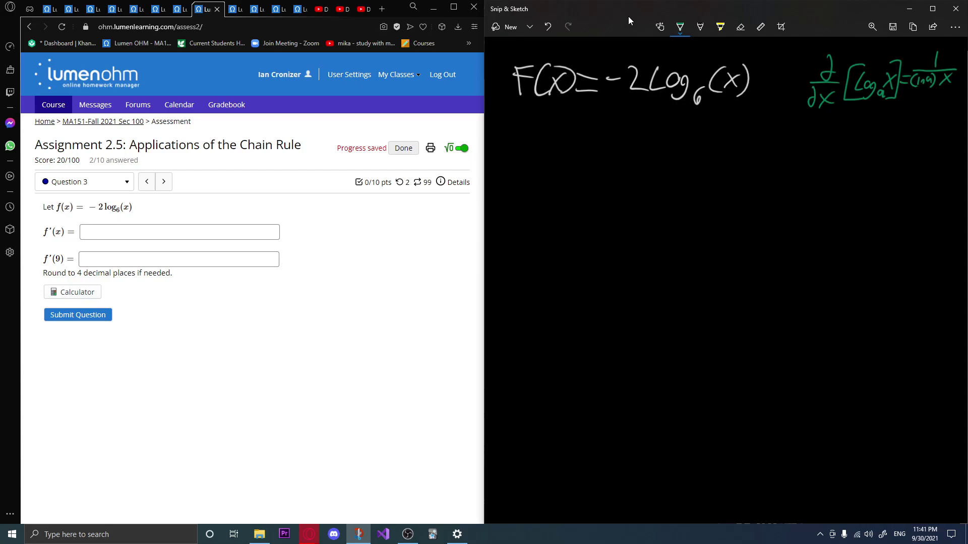
# Switch the pen back to light grey and handwrite the derivative -2 · 1/((ln 6) x) below the function.
pyautogui.click(680, 27)
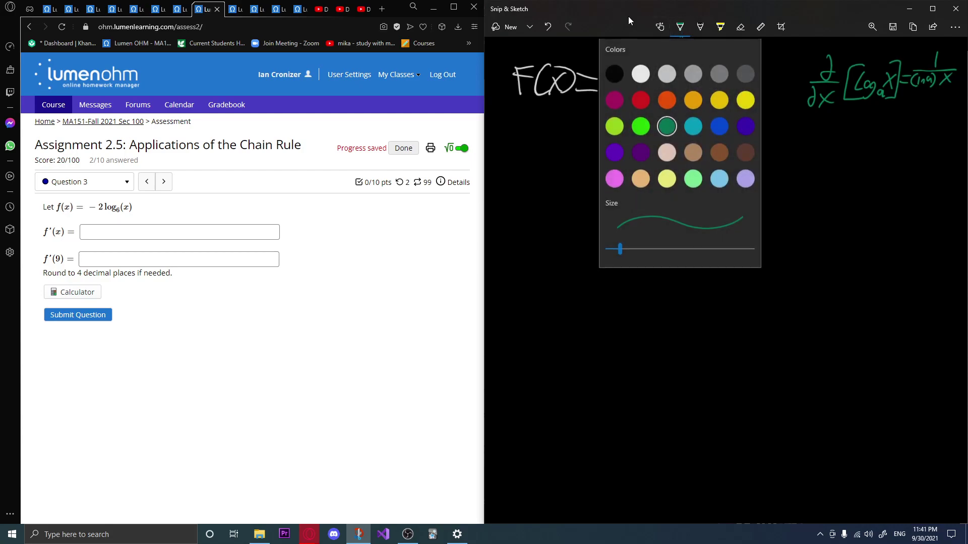
pyautogui.click(548, 26)
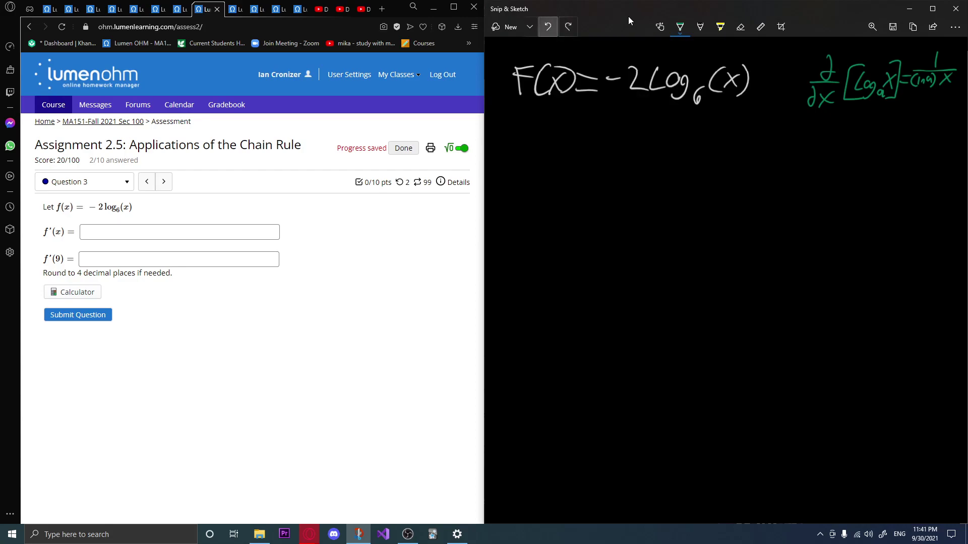
pyautogui.click(548, 26)
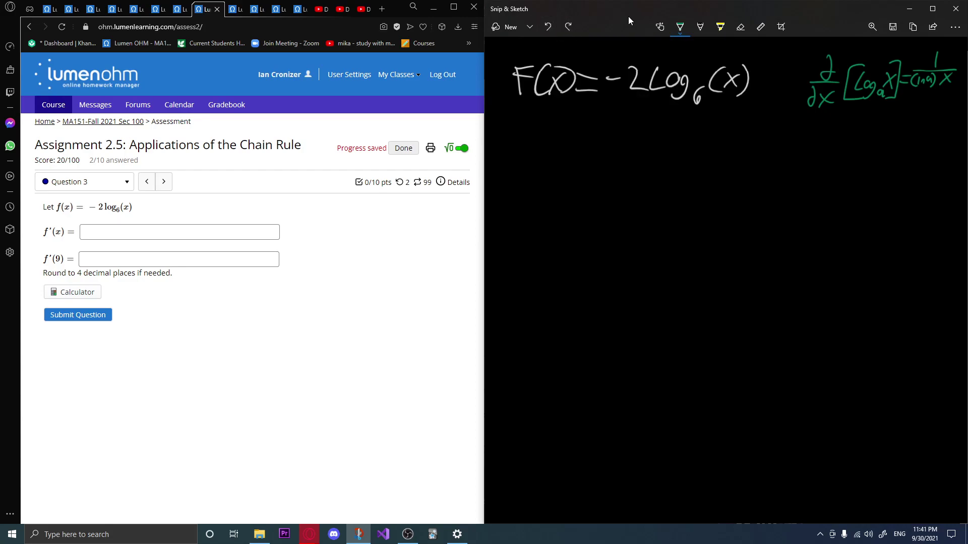
pyautogui.click(680, 26)
pyautogui.moveTo(630, 116)
pyautogui.mouseDown()
pyautogui.moveTo(671, 137)
pyautogui.moveTo(705, 135)
pyautogui.mouseUp()
pyautogui.click(548, 26)
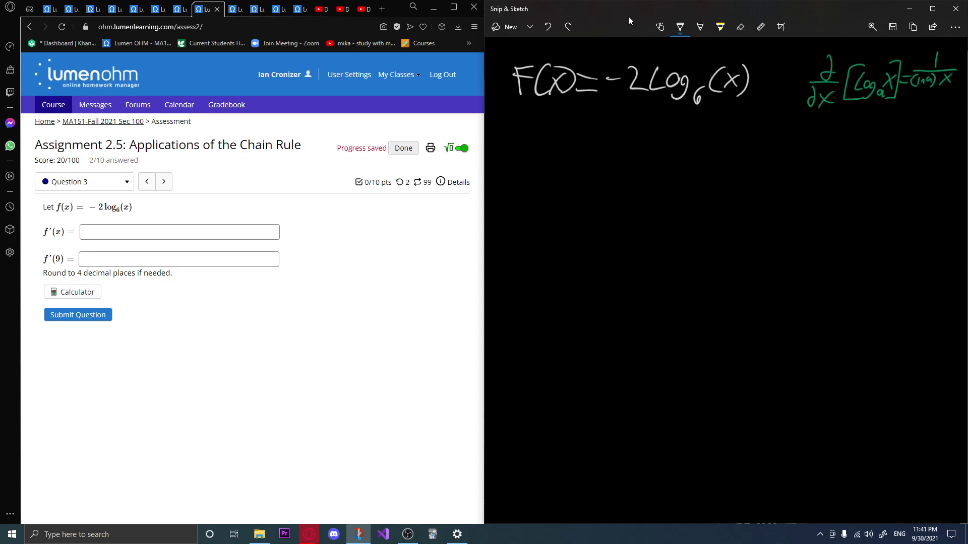
pyautogui.moveTo(546, 177); pyautogui.dragTo(581, 186)
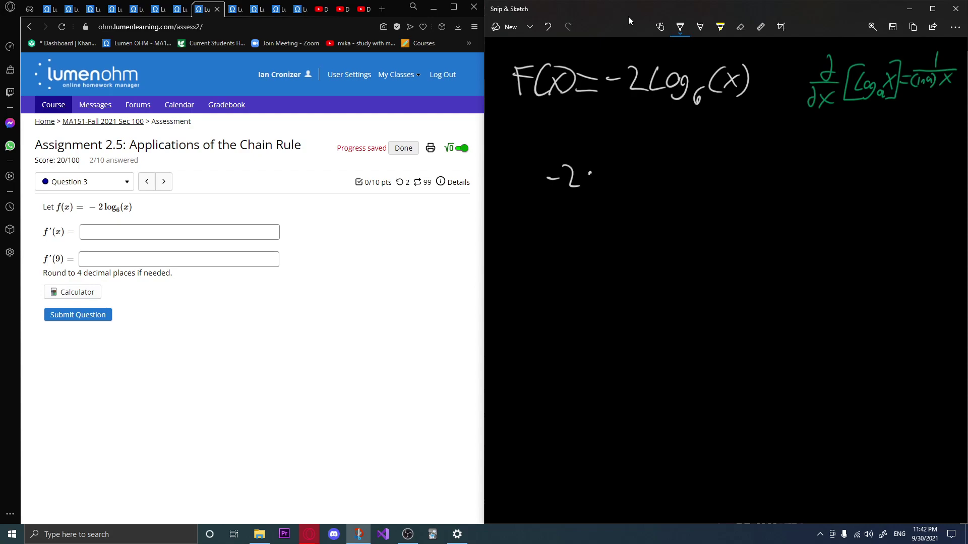
pyautogui.moveTo(624, 143)
pyautogui.mouseDown()
pyautogui.moveTo(625, 164)
pyautogui.moveTo(681, 161)
pyautogui.mouseUp()
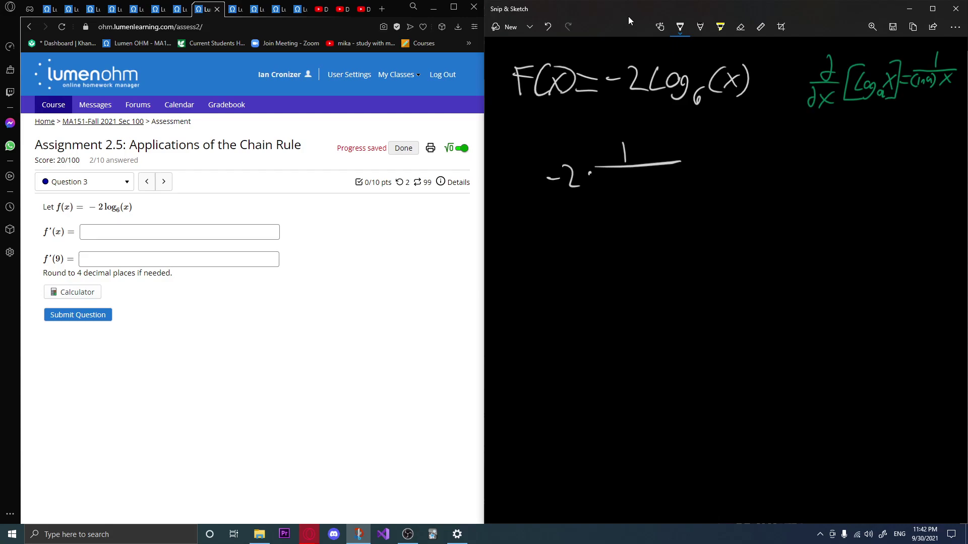
pyautogui.moveTo(607, 173)
pyautogui.mouseDown()
pyautogui.moveTo(605, 191)
pyautogui.moveTo(625, 182)
pyautogui.moveTo(658, 190)
pyautogui.mouseUp()
pyautogui.moveTo(655, 173); pyautogui.dragTo(642, 194)
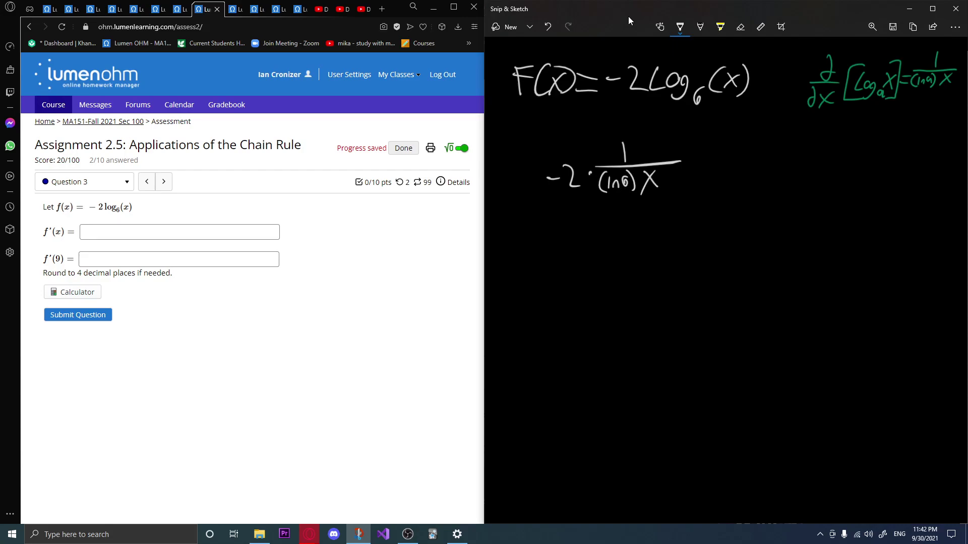
# Handwrite the combined fraction -2/((ln 6) x) below the derivative product.
pyautogui.moveTo(561, 262); pyautogui.dragTo(608, 262)
pyautogui.moveTo(520, 276); pyautogui.dragTo(658, 270)
pyautogui.moveTo(546, 284); pyautogui.dragTo(543, 300)
pyautogui.moveTo(558, 284)
pyautogui.mouseDown()
pyautogui.moveTo(558, 297)
pyautogui.moveTo(578, 292)
pyautogui.mouseUp()
pyautogui.moveTo(588, 280)
pyautogui.mouseDown()
pyautogui.moveTo(584, 293)
pyautogui.moveTo(610, 297)
pyautogui.mouseUp()
pyautogui.moveTo(609, 281); pyautogui.dragTo(594, 298)
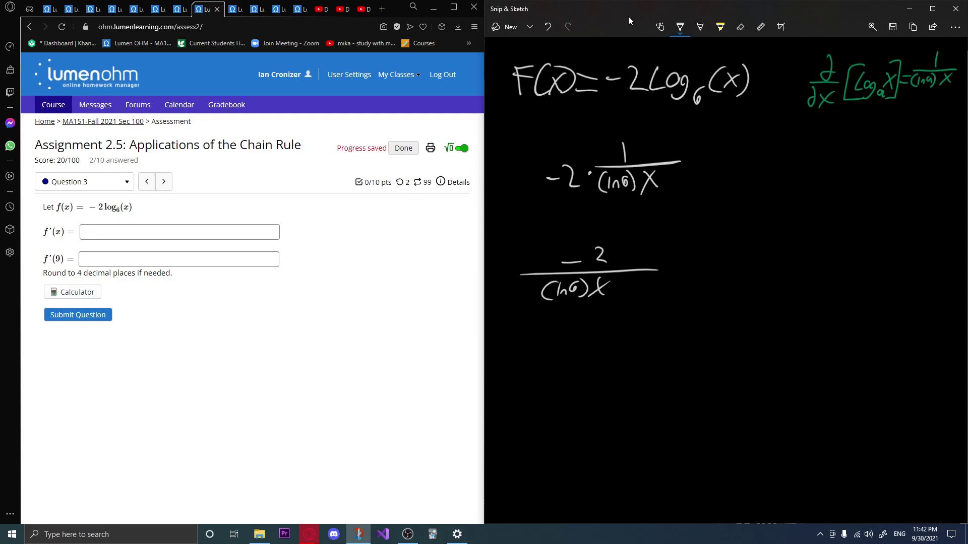
# Enter -2/((ln(6))x) as f'(x) for Question 3 and submit it.
pyautogui.click(197, 227)
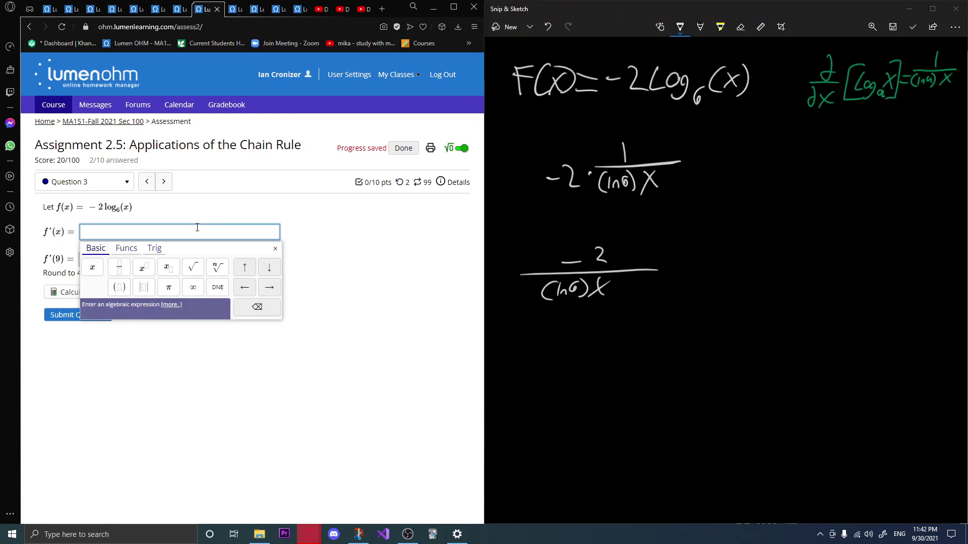
pyautogui.write('-2')
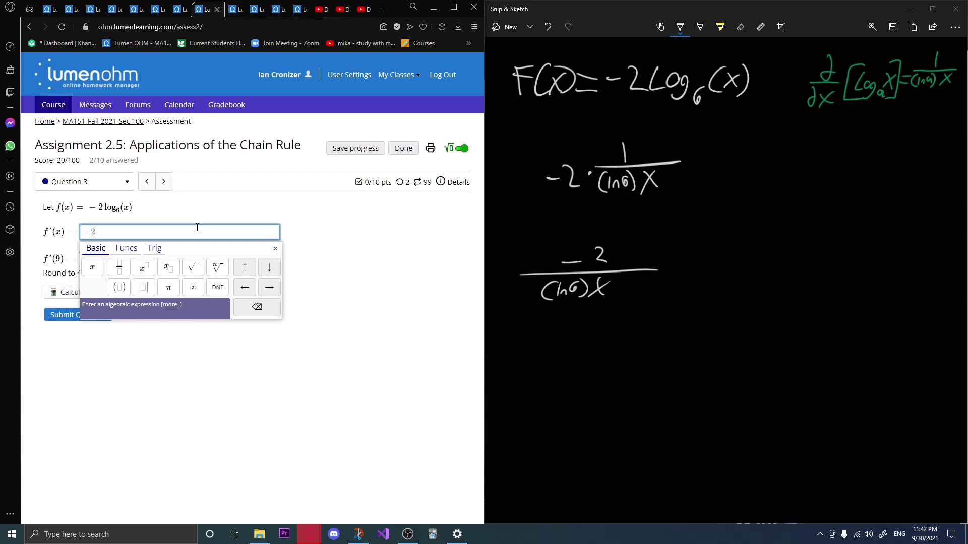
pyautogui.write('/')
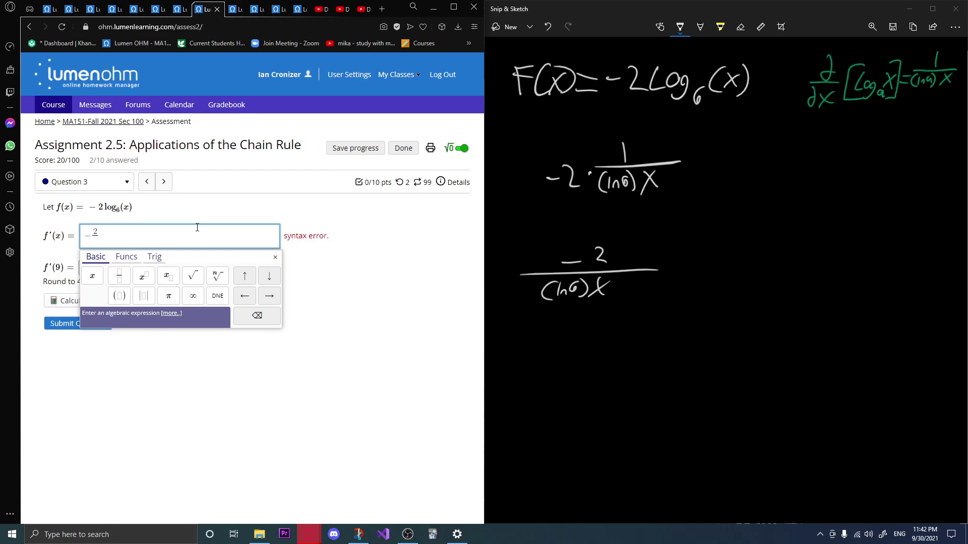
pyautogui.write('(ln(6')
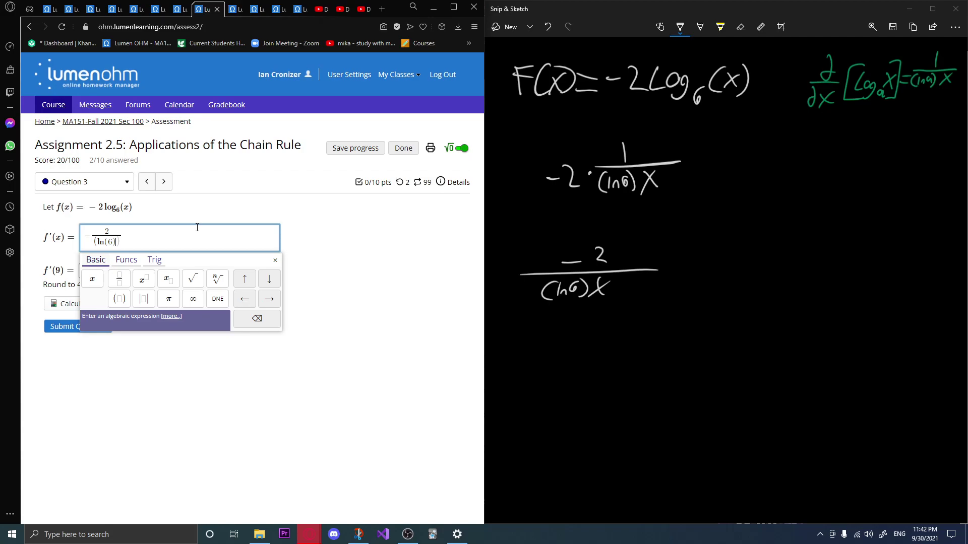
pyautogui.write(')x')
pyautogui.press('BackSpace')
pyautogui.write('x')
pyautogui.click(56, 338)
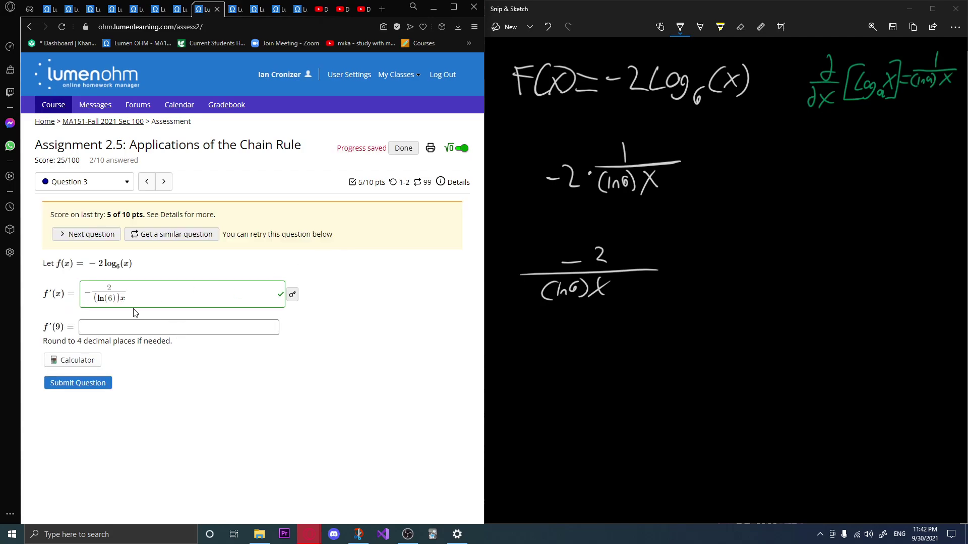
# Copy the f'(x) answer into f'(9), replace x with 9, and submit the question.
pyautogui.moveTo(132, 298); pyautogui.dragTo(88, 286)
pyautogui.hotkey('ctrl', 'c')
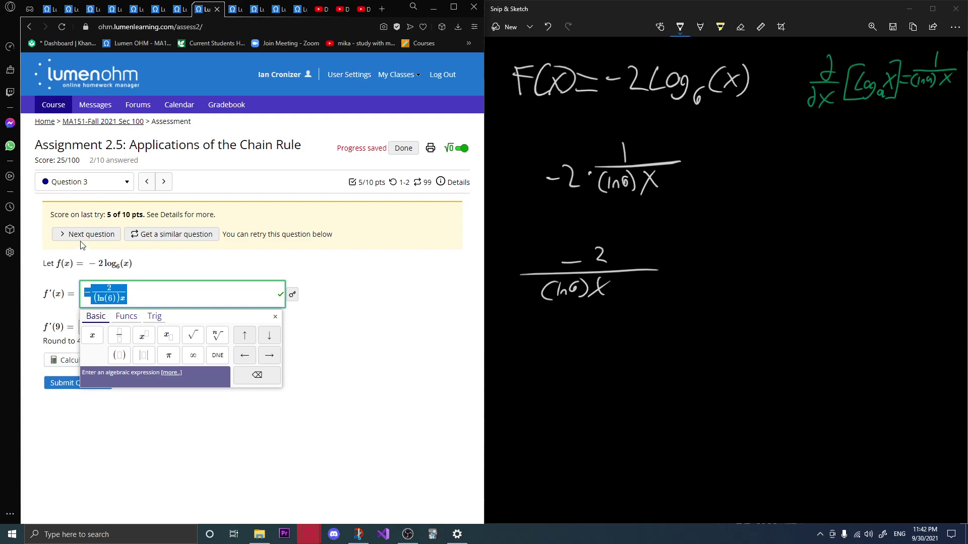
pyautogui.click(164, 307)
pyautogui.click(134, 328)
pyautogui.hotkey('ctrl', 'v')
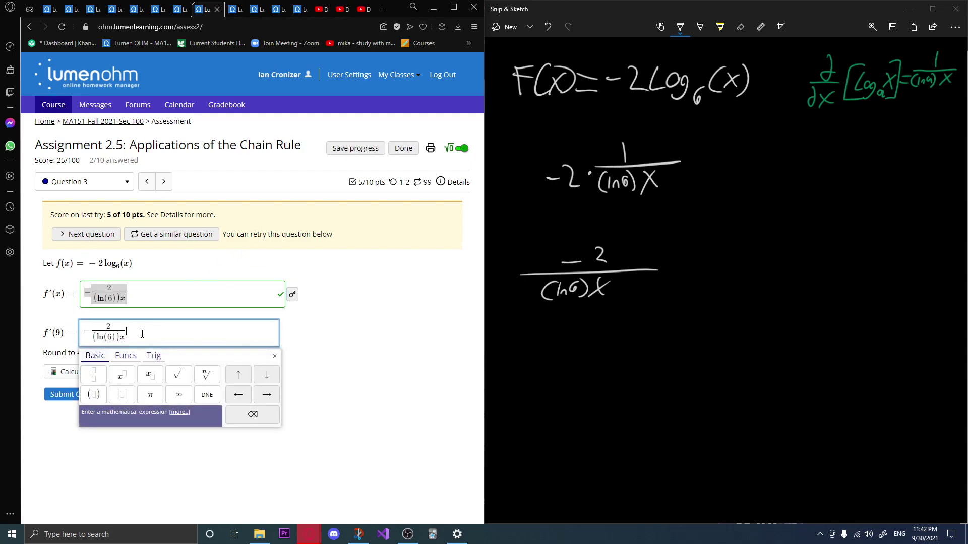
pyautogui.press('BackSpace')
pyautogui.write('9')
pyautogui.click(61, 393)
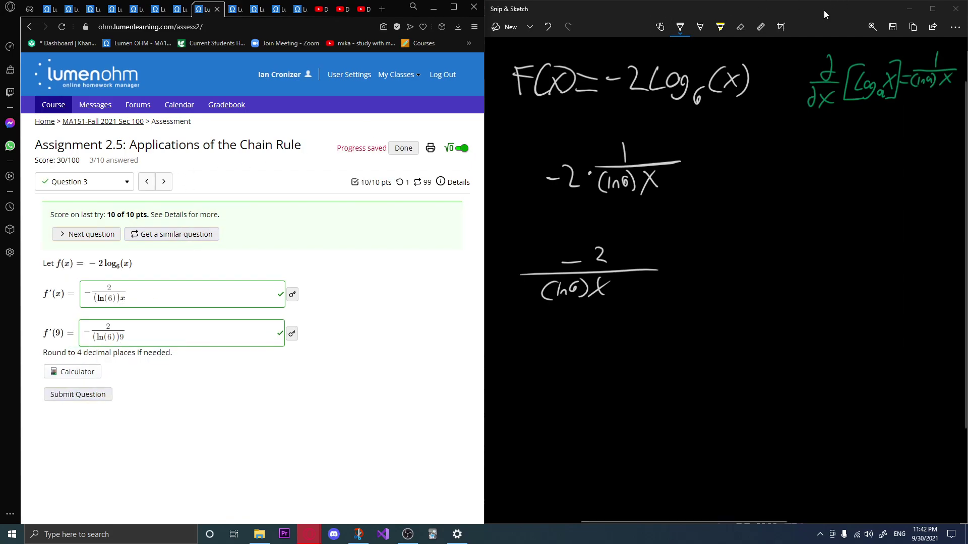
# Clear all ink from the canvas and go to Question 4.
pyautogui.click(741, 27)
pyautogui.click(740, 56)
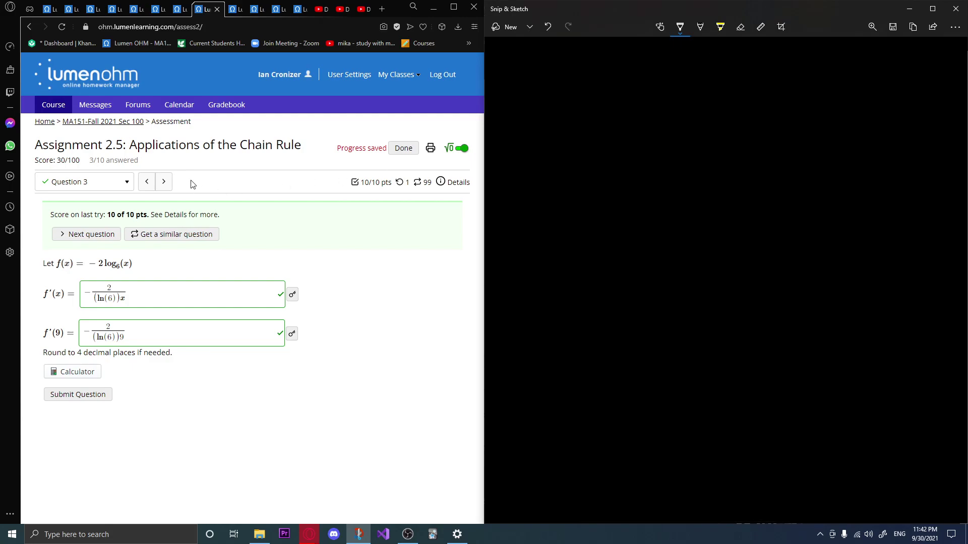
pyautogui.click(163, 181)
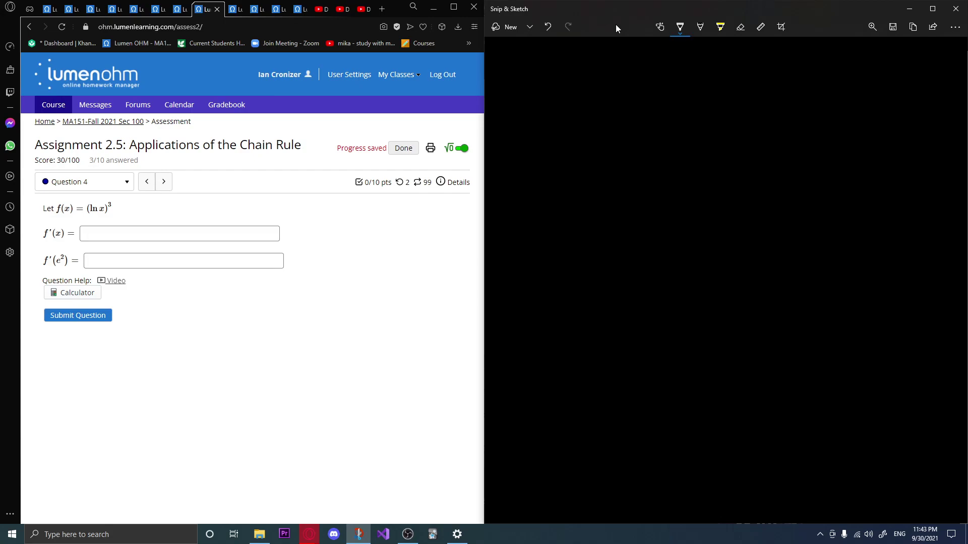
# Handwrite "F(x) = (ln x)³" near the upper edge of the canvas and mark ln x as u.
pyautogui.moveTo(529, 61)
pyautogui.mouseDown()
pyautogui.moveTo(518, 87)
pyautogui.moveTo(566, 76)
pyautogui.moveTo(557, 81)
pyautogui.mouseUp()
pyautogui.moveTo(571, 64)
pyautogui.mouseDown()
pyautogui.moveTo(592, 62)
pyautogui.moveTo(603, 83)
pyautogui.moveTo(641, 76)
pyautogui.mouseUp()
pyautogui.moveTo(639, 59)
pyautogui.mouseDown()
pyautogui.moveTo(628, 77)
pyautogui.moveTo(640, 84)
pyautogui.mouseUp()
pyautogui.moveTo(654, 44); pyautogui.dragTo(654, 49)
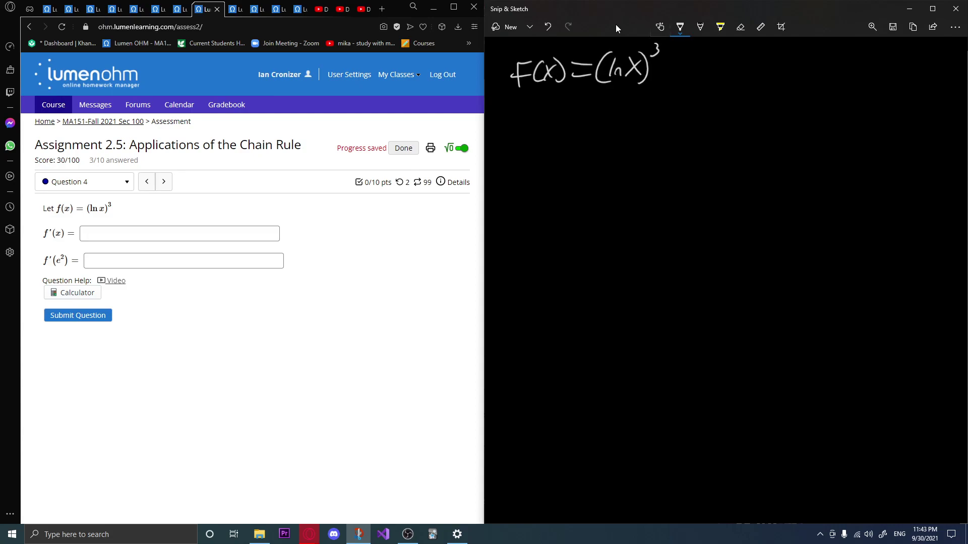
pyautogui.moveTo(610, 83)
pyautogui.mouseDown()
pyautogui.moveTo(631, 89)
pyautogui.moveTo(623, 108)
pyautogui.moveTo(623, 98)
pyautogui.mouseUp()
pyautogui.hotkey('ctrl', 'z')
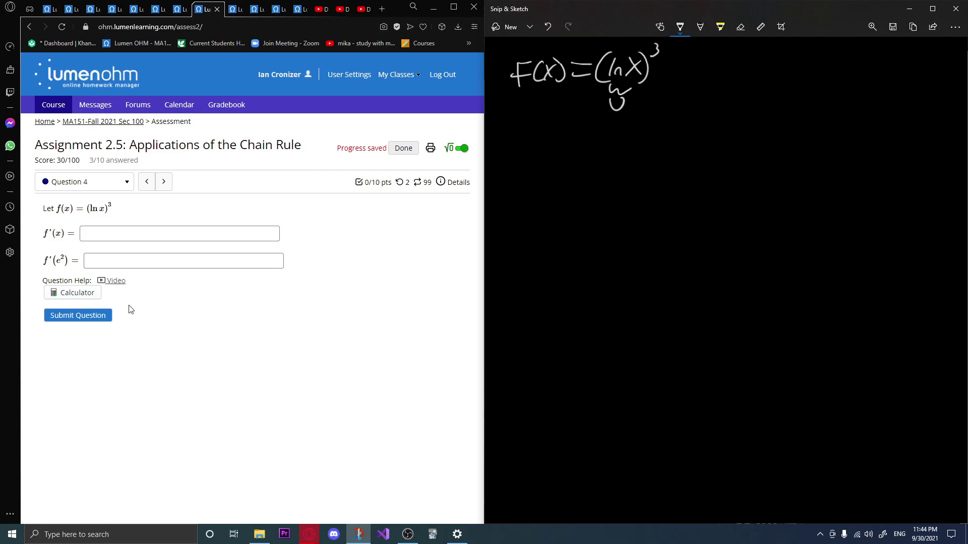
# Open Question 4's help video and watch its example on differentiating (ln x)⁴ with the chain rule.
pyautogui.click(115, 281)
pyautogui.click(328, 270)
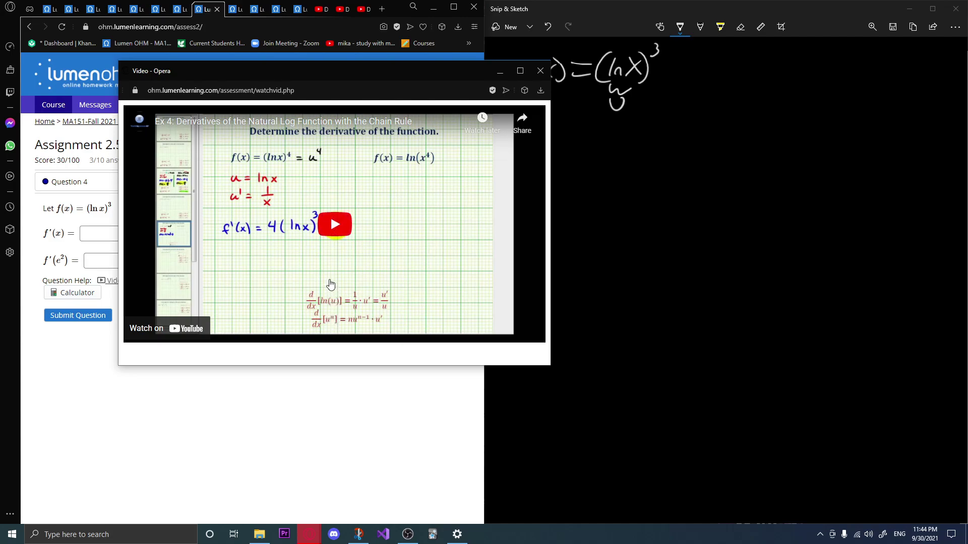
pyautogui.click(333, 245)
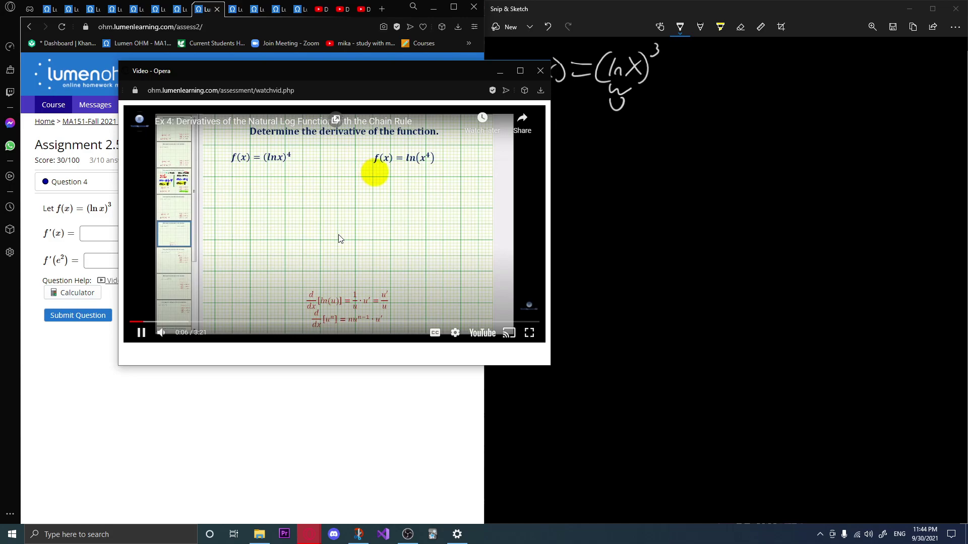
pyautogui.click(339, 237)
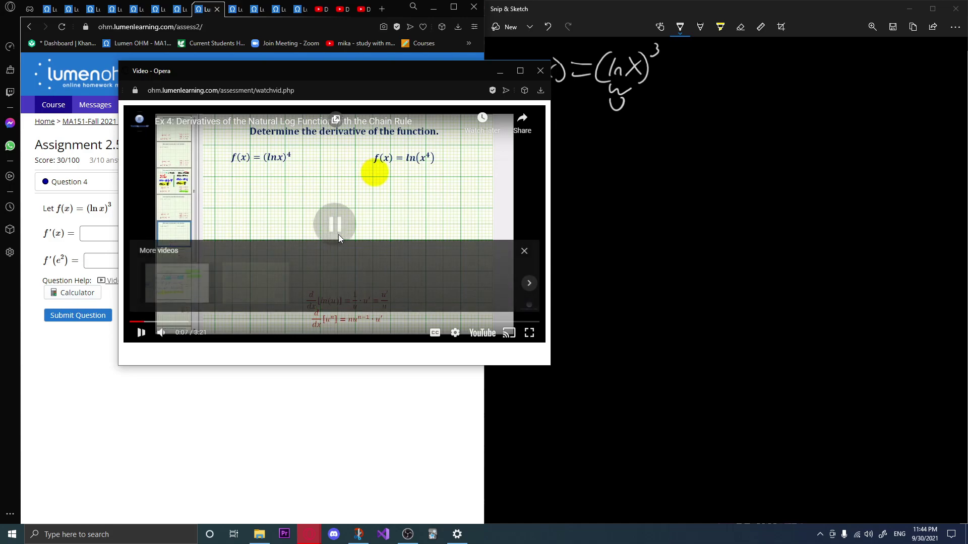
pyautogui.click(523, 252)
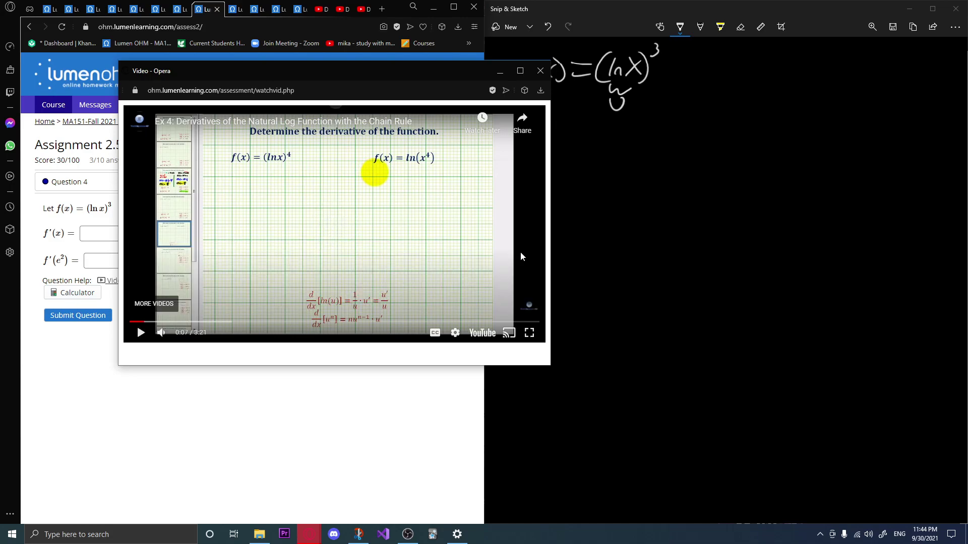
pyautogui.click(383, 247)
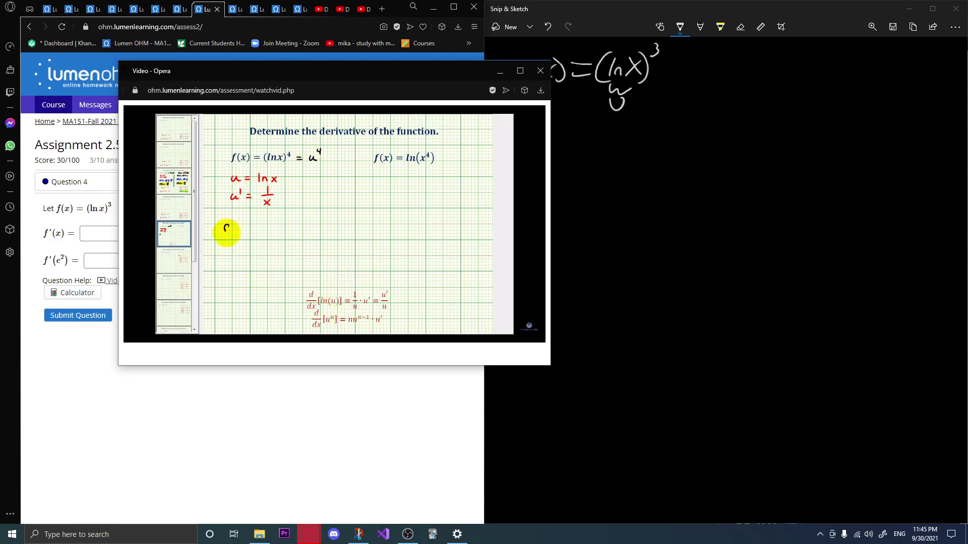
# Watch the help video up to the 4(ln x)³ term, pause it, and move its window off the canvas.
pyautogui.moveTo(333, 120)
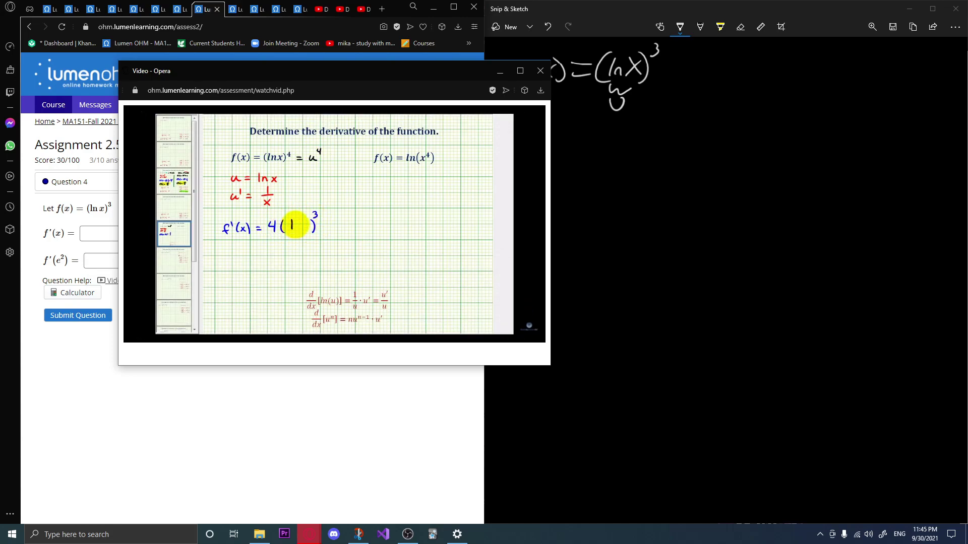
pyautogui.click(293, 187)
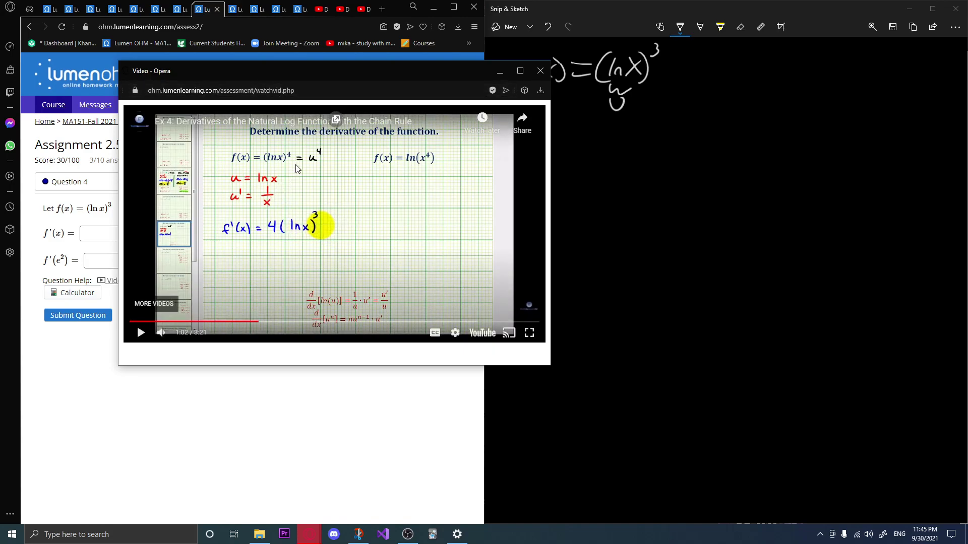
pyautogui.moveTo(302, 70); pyautogui.dragTo(227, 90)
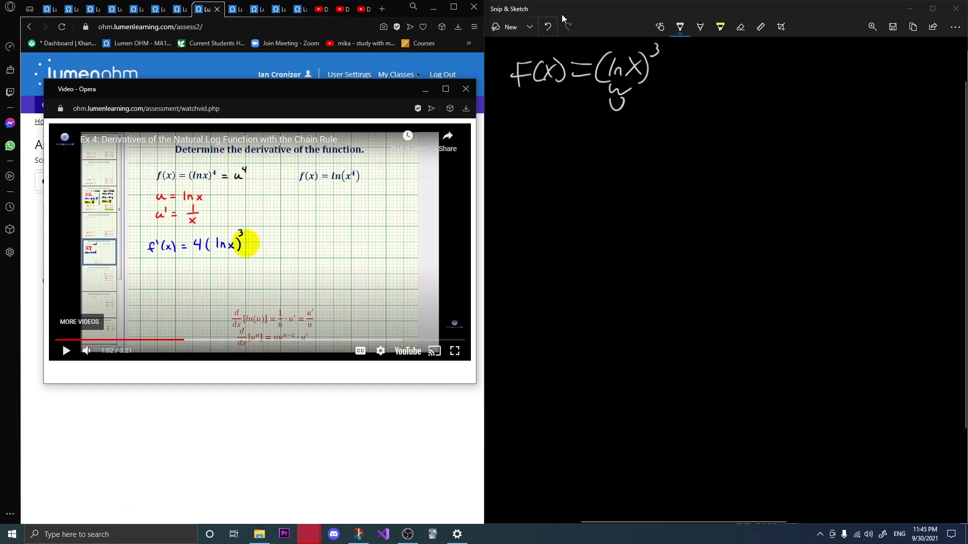
# Extend the handwritten function at the upper edge of the canvas with "= u³".
pyautogui.click(591, 23)
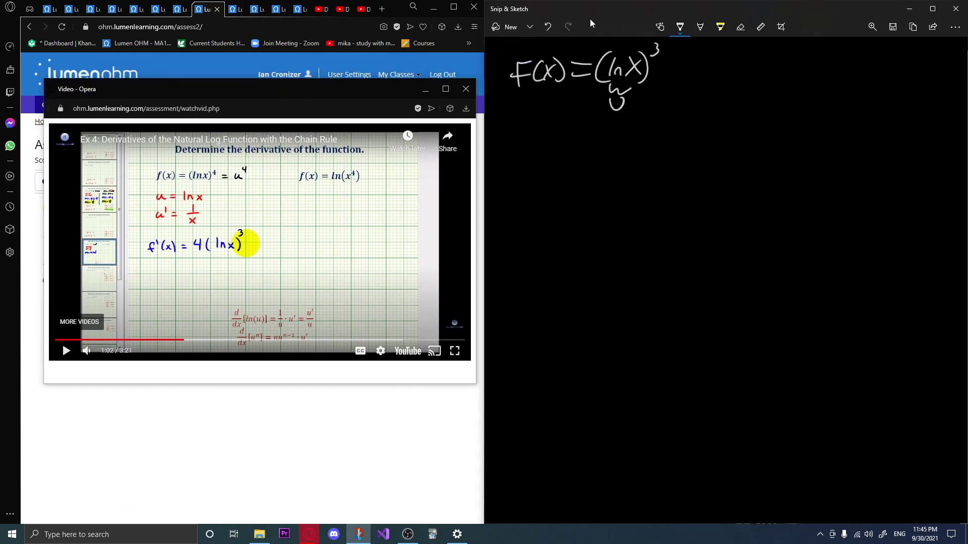
pyautogui.moveTo(674, 62); pyautogui.dragTo(697, 61)
pyautogui.moveTo(673, 77)
pyautogui.mouseDown()
pyautogui.moveTo(722, 77)
pyautogui.moveTo(734, 59)
pyautogui.moveTo(765, 48)
pyautogui.moveTo(744, 61)
pyautogui.mouseUp()
pyautogui.click(548, 27)
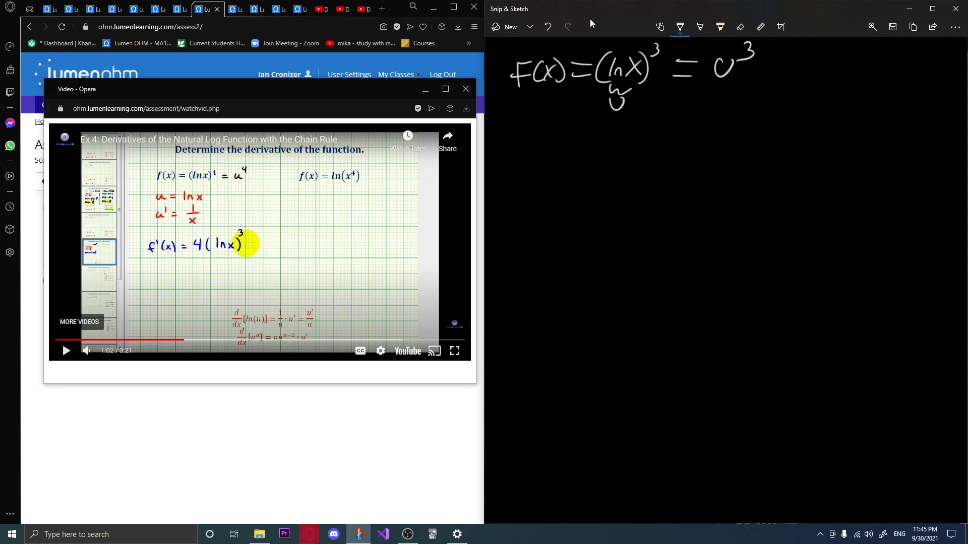
# Handwrite "u = ln x" and, beneath it, "u' = 1/x" under the function.
pyautogui.moveTo(521, 153)
pyautogui.mouseDown()
pyautogui.moveTo(521, 168)
pyautogui.moveTo(538, 141)
pyautogui.mouseUp()
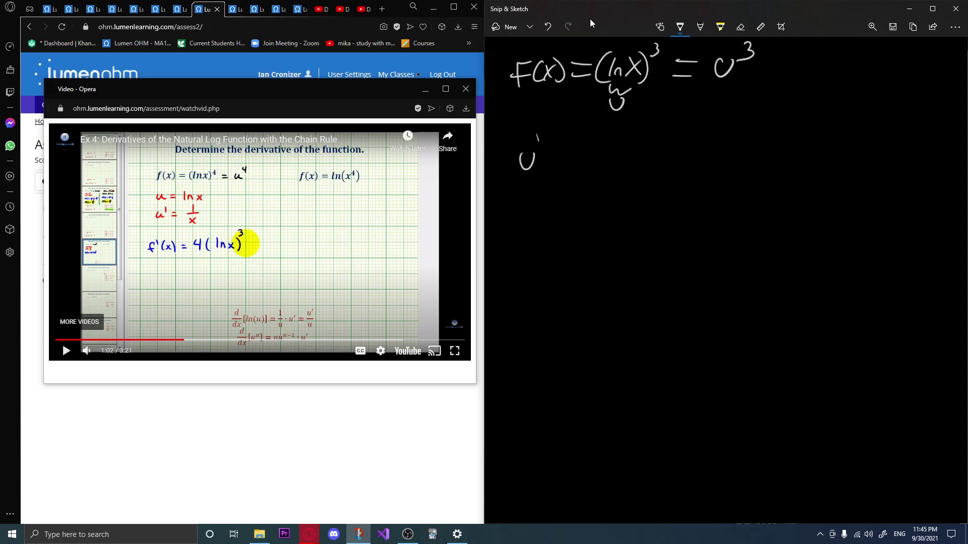
pyautogui.click(548, 26)
pyautogui.moveTo(539, 155)
pyautogui.mouseDown()
pyautogui.moveTo(593, 165)
pyautogui.moveTo(582, 166)
pyautogui.mouseUp()
pyautogui.moveTo(512, 198); pyautogui.dragTo(550, 198)
pyautogui.moveTo(535, 211); pyautogui.dragTo(580, 198)
pyautogui.moveTo(564, 204)
pyautogui.mouseDown()
pyautogui.moveTo(576, 217)
pyautogui.moveTo(563, 221)
pyautogui.mouseUp()
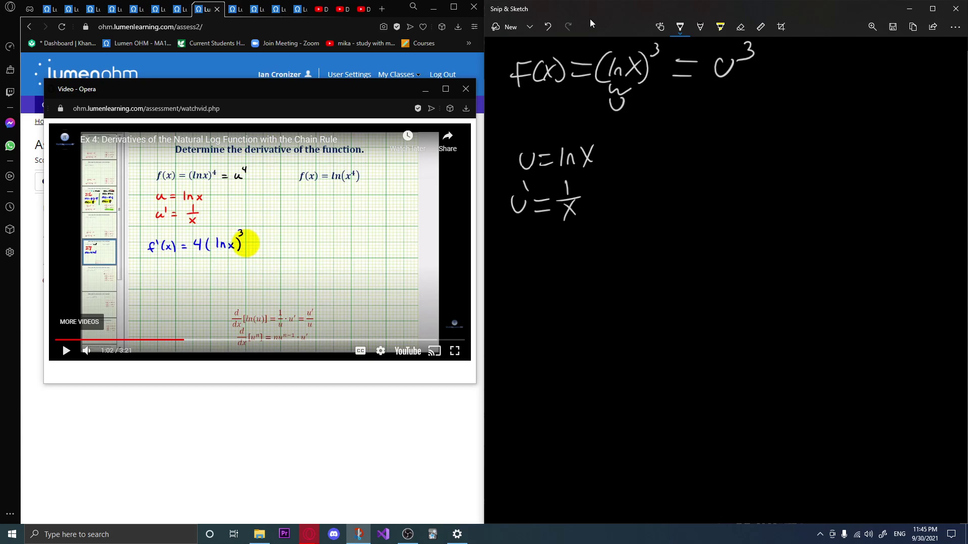
# Handwrite "1 · ln x" beside the u = ln x line and draw a short stroke across the 1.
pyautogui.moveTo(663, 128); pyautogui.dragTo(663, 150)
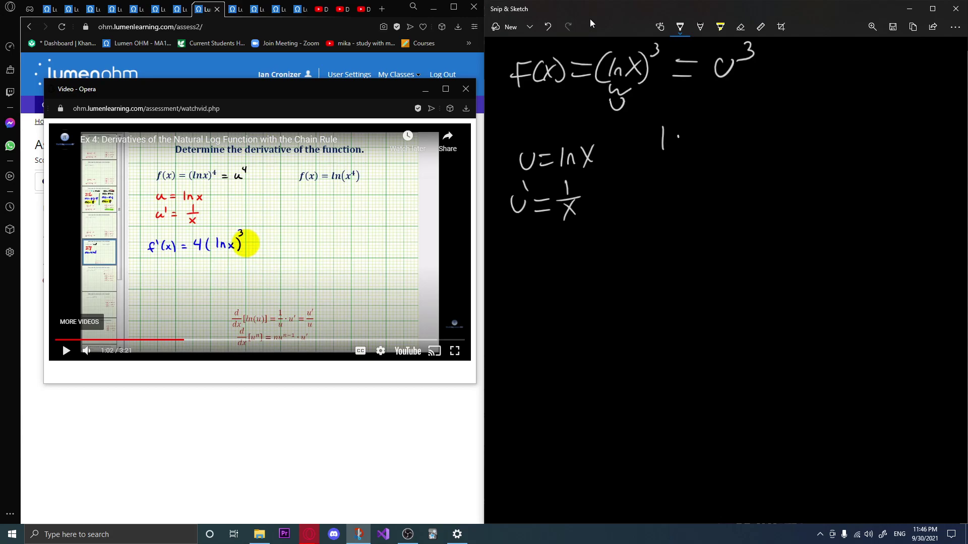
pyautogui.moveTo(690, 124)
pyautogui.mouseDown()
pyautogui.moveTo(690, 146)
pyautogui.moveTo(719, 147)
pyautogui.moveTo(704, 148)
pyautogui.mouseUp()
pyautogui.moveTo(653, 142); pyautogui.dragTo(683, 131)
# Handwrite "3(ln x)²" beside the u' = 1/x line as the trial derivative.
pyautogui.moveTo(660, 182)
pyautogui.mouseDown()
pyautogui.moveTo(661, 204)
pyautogui.moveTo(676, 204)
pyautogui.mouseUp()
pyautogui.moveTo(680, 184)
pyautogui.mouseDown()
pyautogui.moveTo(694, 205)
pyautogui.moveTo(680, 207)
pyautogui.mouseUp()
pyautogui.moveTo(657, 170); pyautogui.dragTo(656, 215)
pyautogui.moveTo(697, 181); pyautogui.dragTo(697, 216)
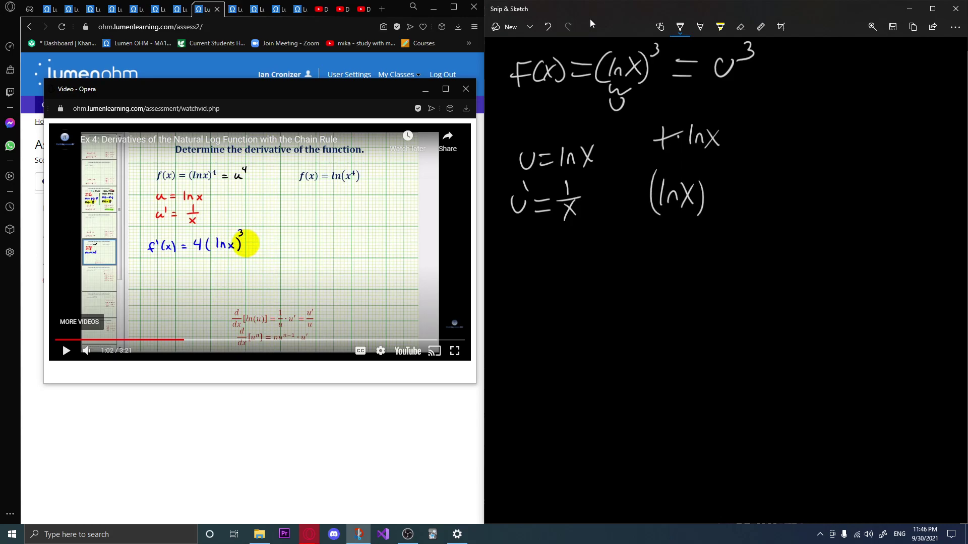
pyautogui.moveTo(641, 185); pyautogui.dragTo(629, 206)
pyautogui.click(548, 27)
pyautogui.moveTo(712, 169)
pyautogui.mouseDown()
pyautogui.moveTo(719, 163)
pyautogui.moveTo(731, 178)
pyautogui.mouseUp()
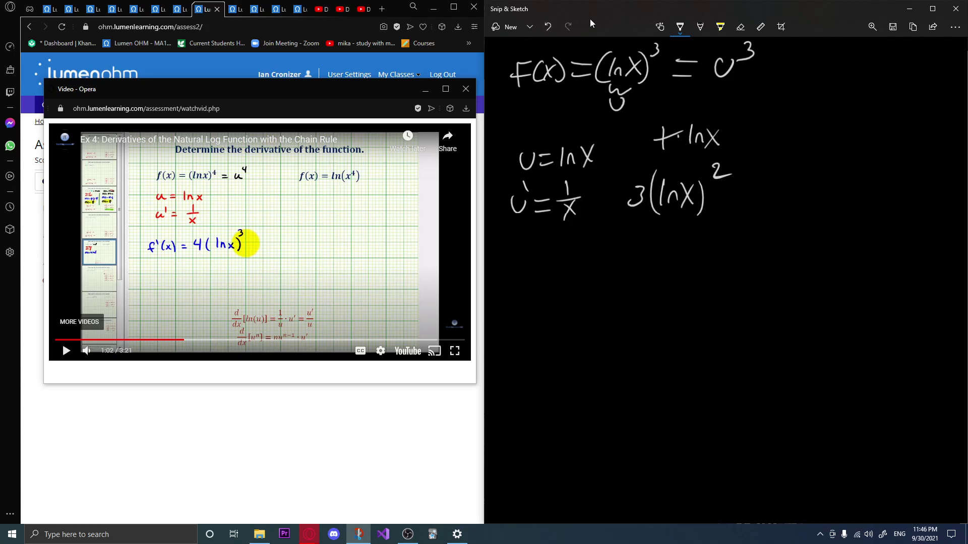
# Close the help video, enter 3(ln(x))^2 as f'(x) in Question 4, and submit the question.
pyautogui.click(466, 89)
pyautogui.click(151, 229)
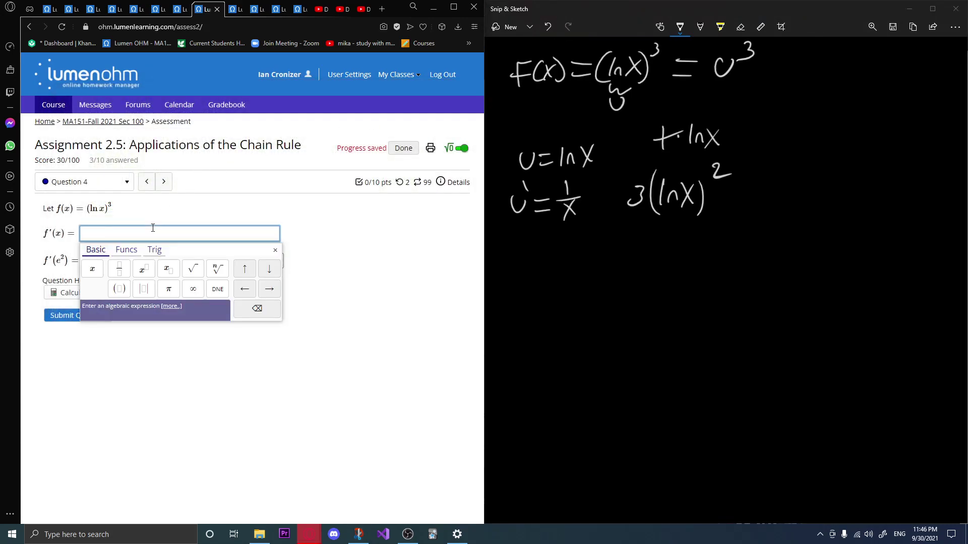
pyautogui.write('3')
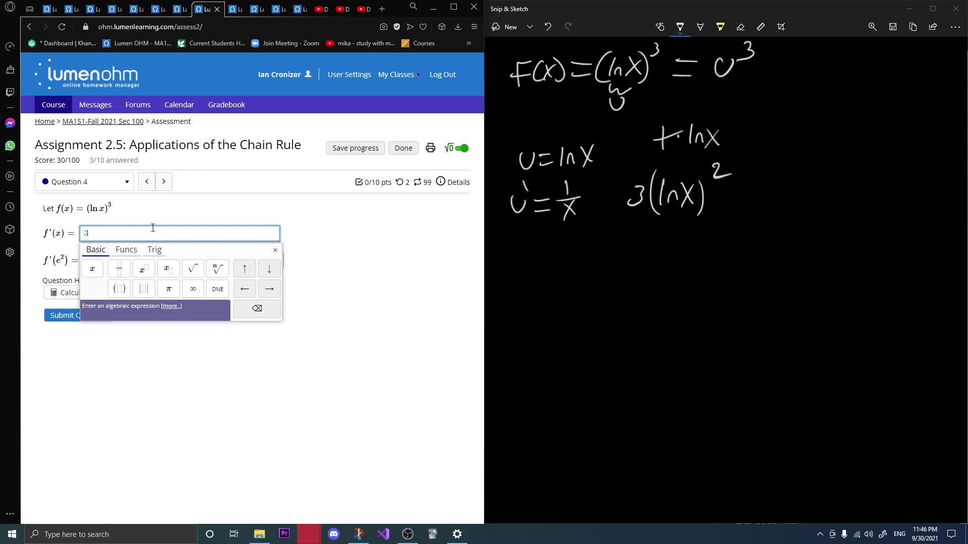
pyautogui.write('(')
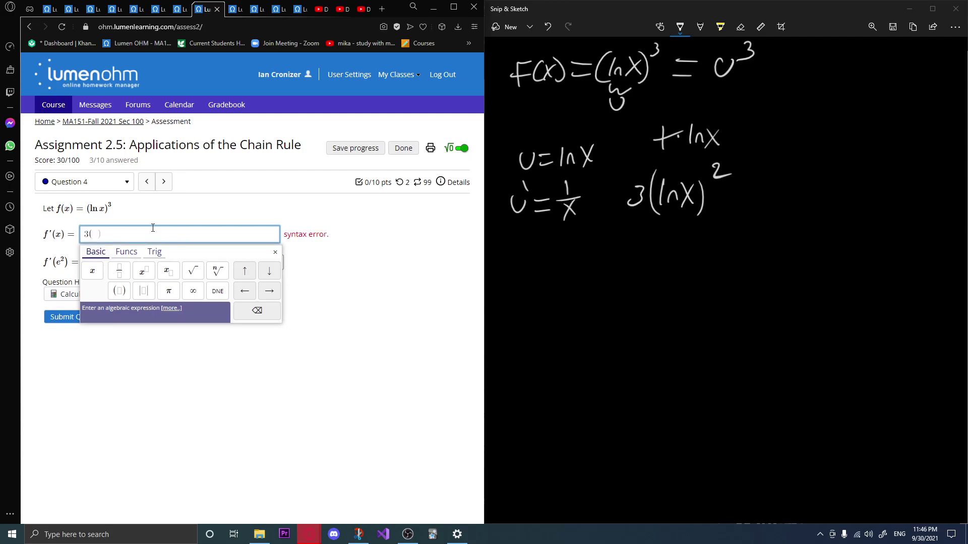
pyautogui.write(';nx')
pyautogui.press('BackSpace')
pyautogui.press('BackSpace')
pyautogui.press('BackSpace')
pyautogui.write('ln(x')
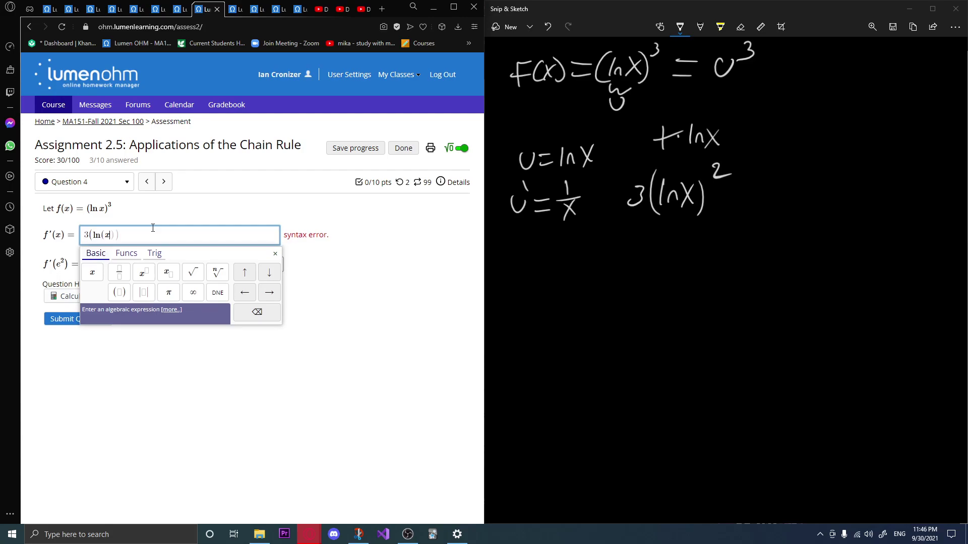
pyautogui.write('))^2')
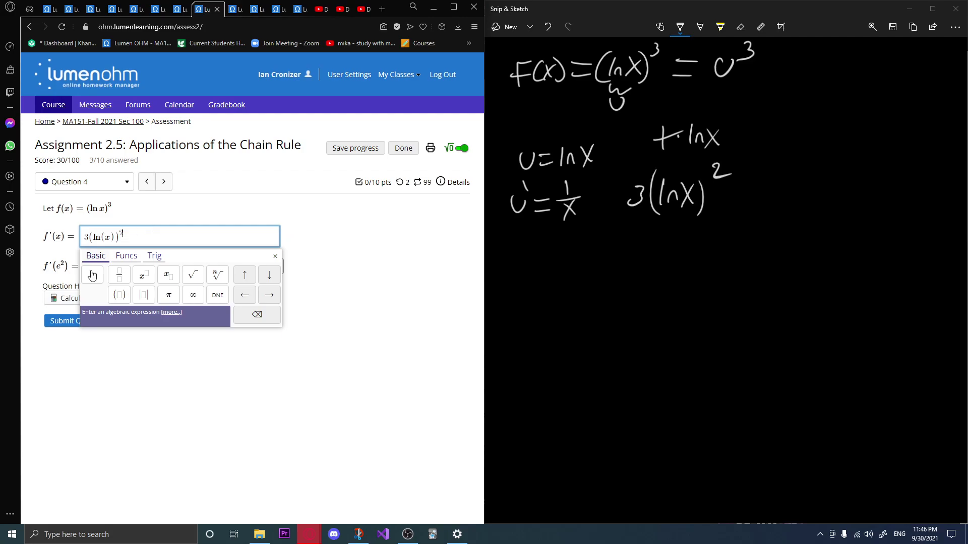
pyautogui.click(64, 322)
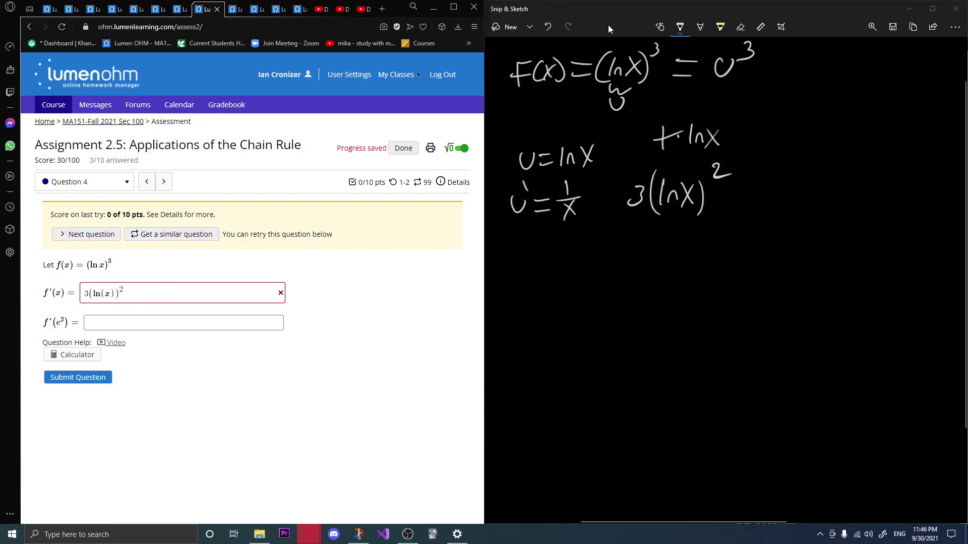
# Undo the ink strokes of 3(ln x)² and of "· ln x", leaving only the 1 beside u = ln x.
pyautogui.click(548, 26)
pyautogui.click(548, 27)
pyautogui.click(548, 26)
pyautogui.click(548, 27)
pyautogui.click(548, 27)
pyautogui.click(548, 26)
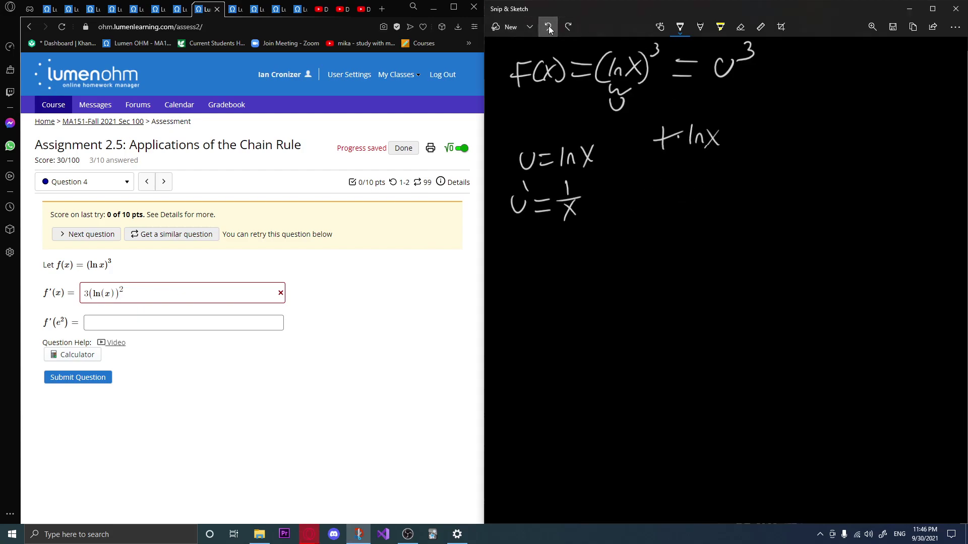
pyautogui.click(547, 26)
pyautogui.click(548, 27)
pyautogui.click(549, 27)
pyautogui.click(548, 27)
pyautogui.click(549, 27)
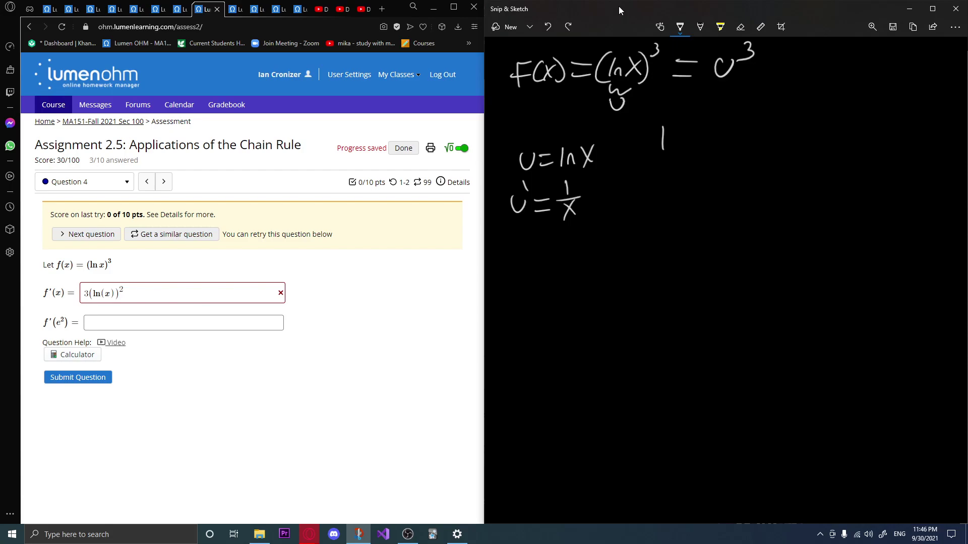
# Complete the remaining 1 into the stacked fraction 1/x over ln x.
pyautogui.moveTo(641, 155)
pyautogui.mouseDown()
pyautogui.moveTo(678, 154)
pyautogui.moveTo(664, 188)
pyautogui.moveTo(647, 192)
pyautogui.moveTo(700, 191)
pyautogui.mouseUp()
pyautogui.moveTo(645, 203)
pyautogui.mouseDown()
pyautogui.moveTo(645, 224)
pyautogui.moveTo(662, 227)
pyautogui.mouseUp()
pyautogui.moveTo(665, 205)
pyautogui.mouseDown()
pyautogui.moveTo(678, 230)
pyautogui.moveTo(663, 234)
pyautogui.mouseUp()
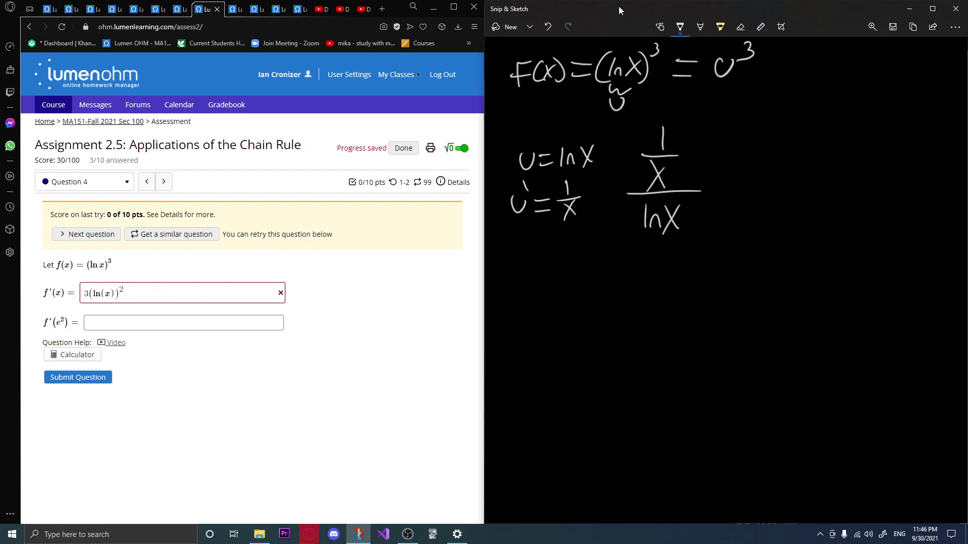
# Handwrite "1/x · ln x" below the stacked fraction.
pyautogui.moveTo(607, 261)
pyautogui.mouseDown()
pyautogui.moveTo(607, 287)
pyautogui.moveTo(637, 293)
pyautogui.moveTo(621, 325)
pyautogui.moveTo(606, 323)
pyautogui.mouseUp()
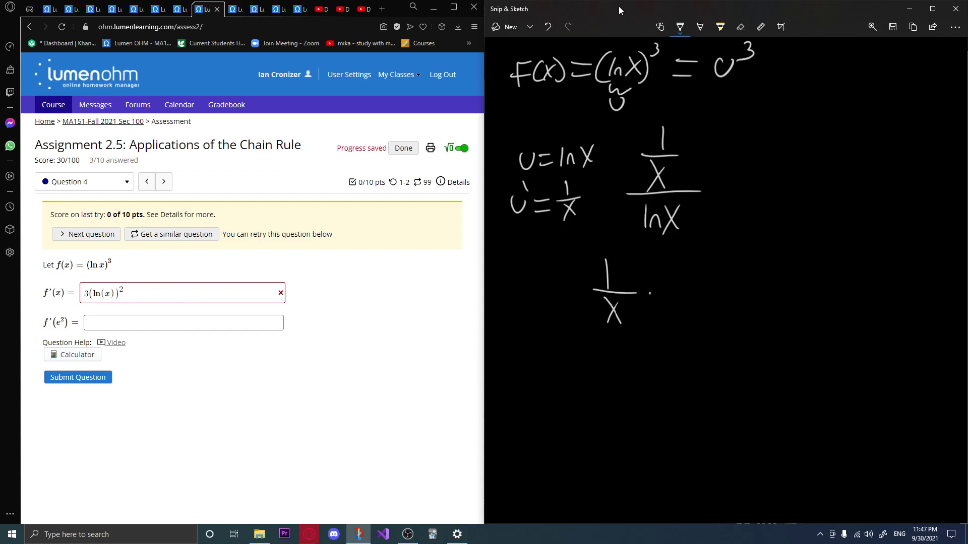
pyautogui.hotkey('ctrl', 'z')
pyautogui.moveTo(588, 333); pyautogui.dragTo(660, 333)
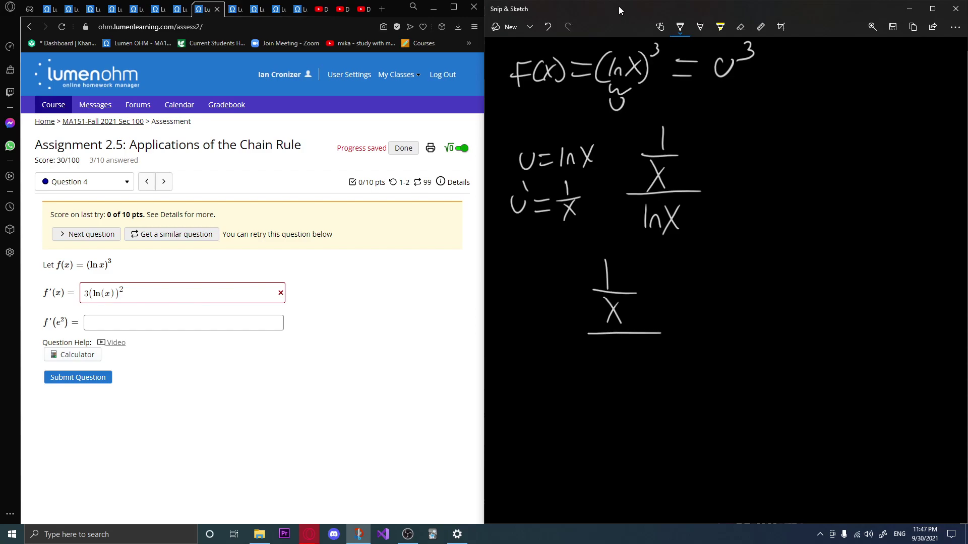
pyautogui.hotkey('ctrl', 'z')
pyautogui.click(653, 295)
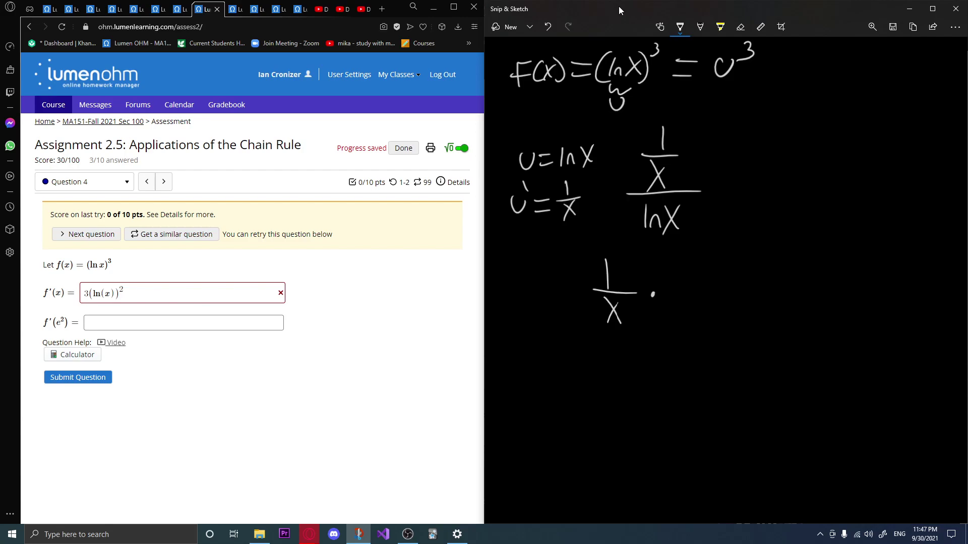
pyautogui.moveTo(664, 278); pyautogui.dragTo(678, 304)
pyautogui.click(548, 27)
pyautogui.moveTo(672, 274)
pyautogui.mouseDown()
pyautogui.moveTo(669, 302)
pyautogui.moveTo(706, 304)
pyautogui.mouseUp()
pyautogui.moveTo(713, 278)
pyautogui.mouseDown()
pyautogui.moveTo(695, 301)
pyautogui.moveTo(709, 306)
pyautogui.mouseUp()
# Handwrite "3(ln x / x)²" beside the stacked fraction.
pyautogui.moveTo(758, 144); pyautogui.dragTo(755, 171)
pyautogui.moveTo(763, 171); pyautogui.dragTo(798, 173)
pyautogui.moveTo(797, 146)
pyautogui.mouseDown()
pyautogui.moveTo(782, 171)
pyautogui.moveTo(804, 178)
pyautogui.moveTo(785, 215)
pyautogui.moveTo(768, 215)
pyautogui.mouseUp()
pyautogui.moveTo(758, 144); pyautogui.dragTo(760, 215)
pyautogui.moveTo(813, 145); pyautogui.dragTo(812, 205)
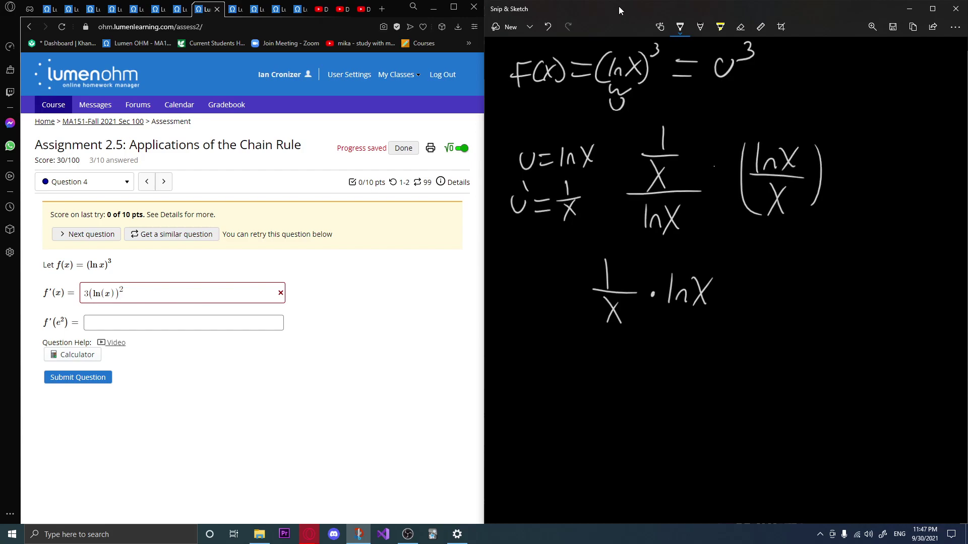
pyautogui.moveTo(715, 168); pyautogui.dragTo(716, 190)
pyautogui.moveTo(833, 121); pyautogui.dragTo(858, 138)
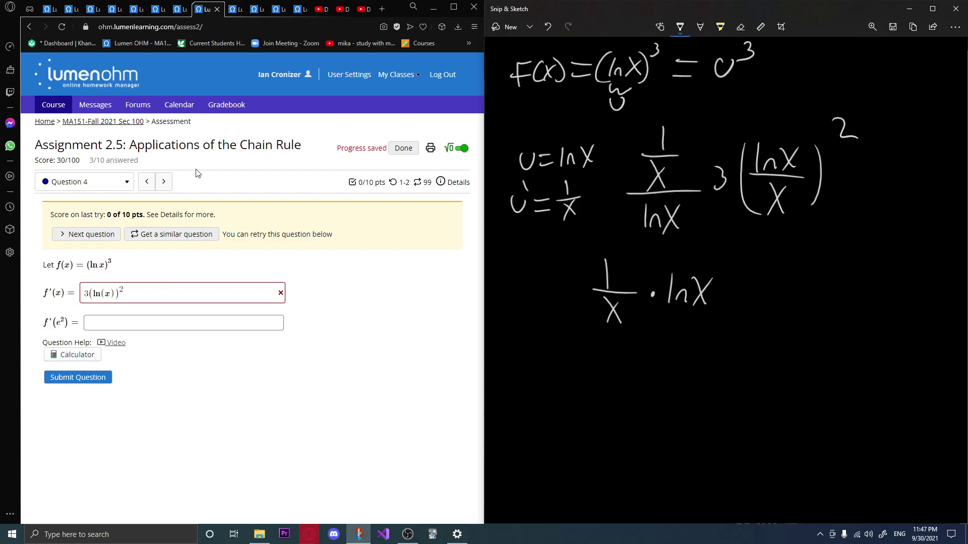
# Change the f'(x) answer to 3(ln(x)/x)^2 and submit Question 4 again.
pyautogui.click(116, 292)
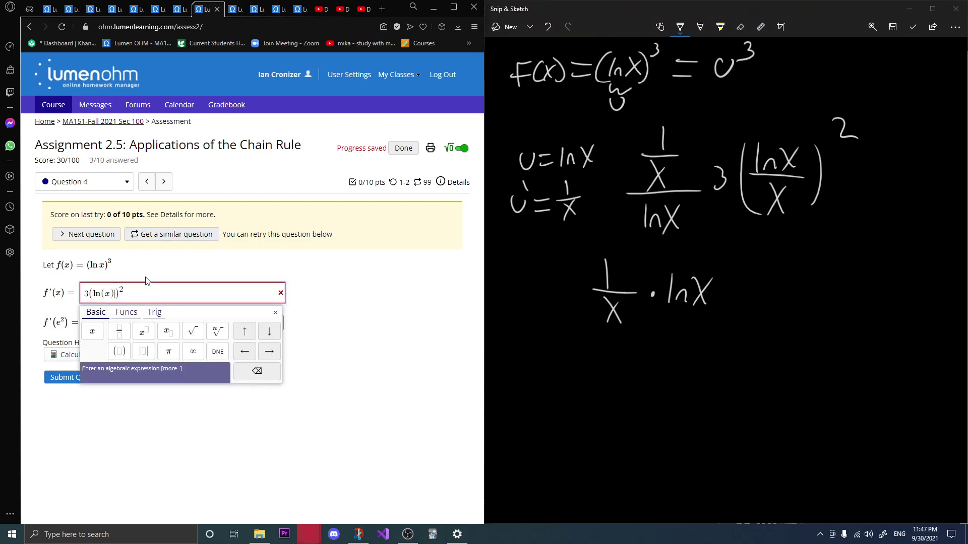
pyautogui.press('BackSpace')
pyautogui.press('BackSpace')
pyautogui.press('BackSpace')
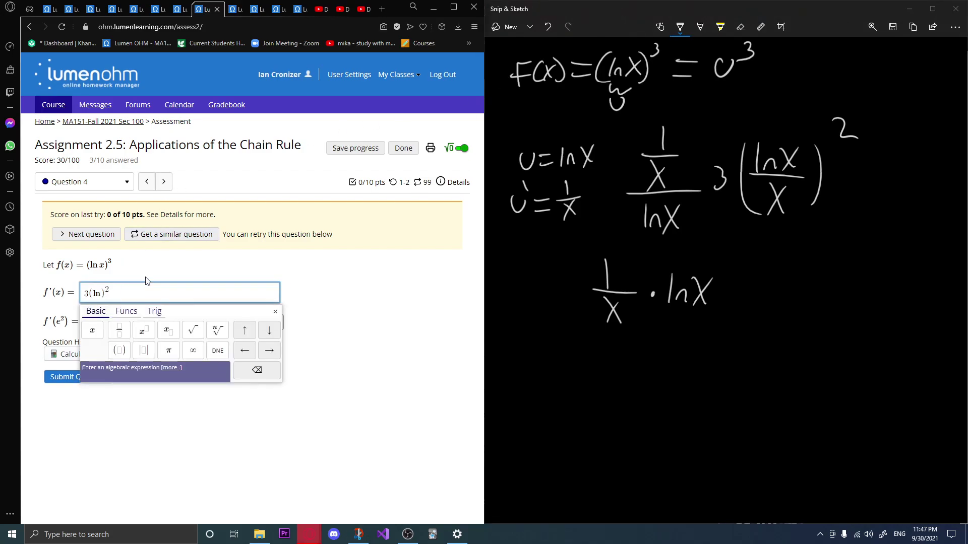
pyautogui.write('(z')
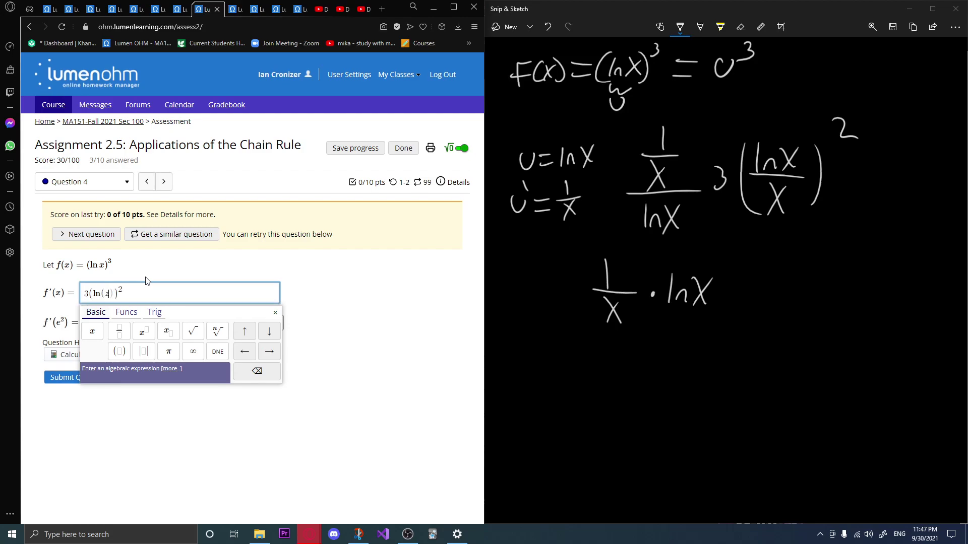
pyautogui.press('BackSpace')
pyautogui.write('x)')
pyautogui.write('/x')
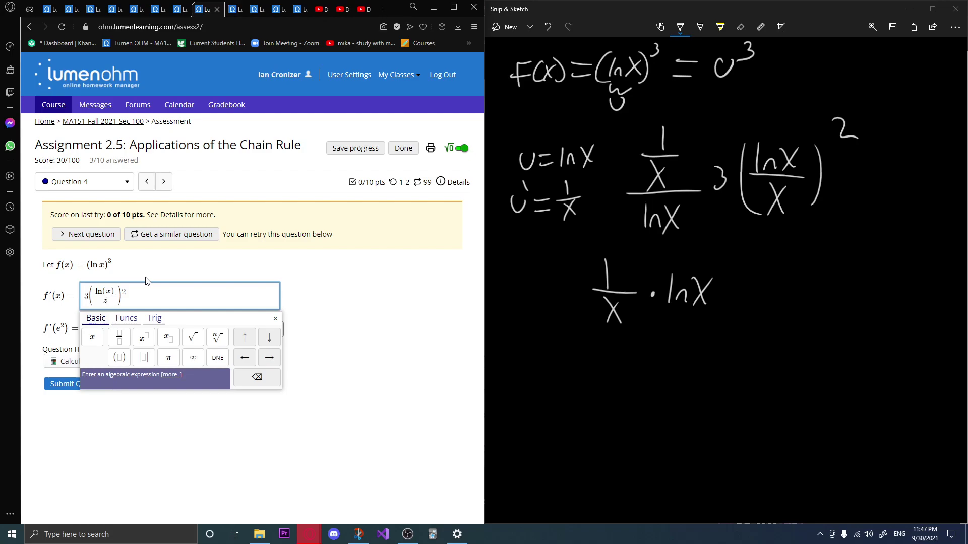
pyautogui.click(63, 421)
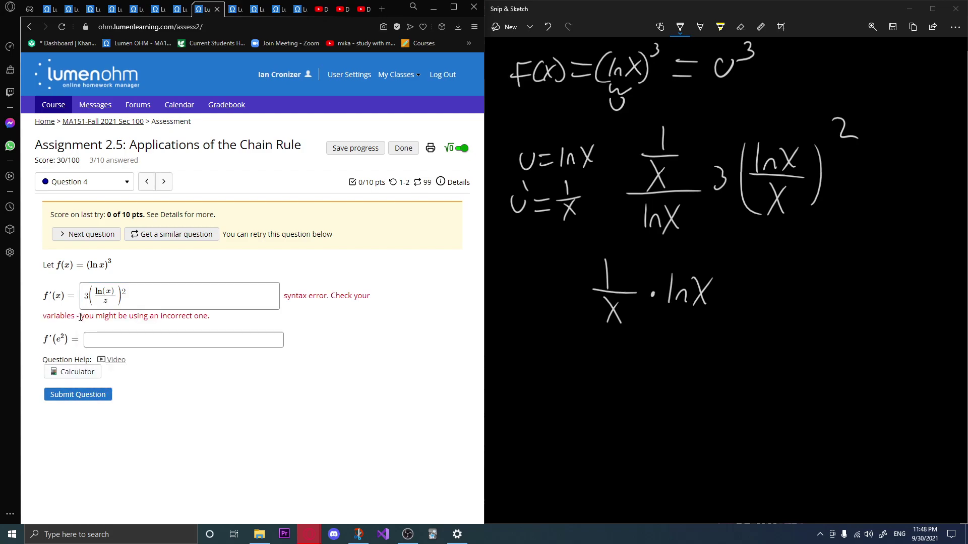
pyautogui.click(113, 305)
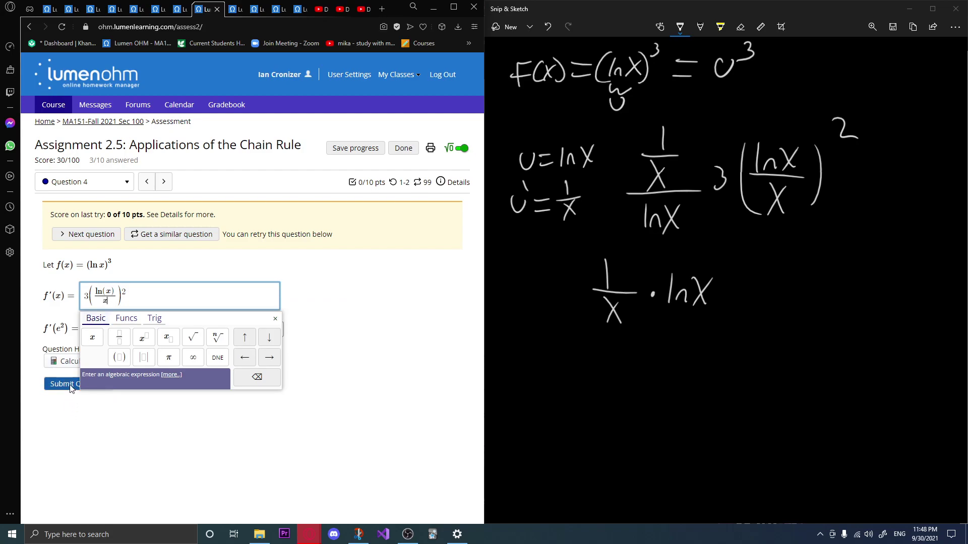
pyautogui.click(70, 386)
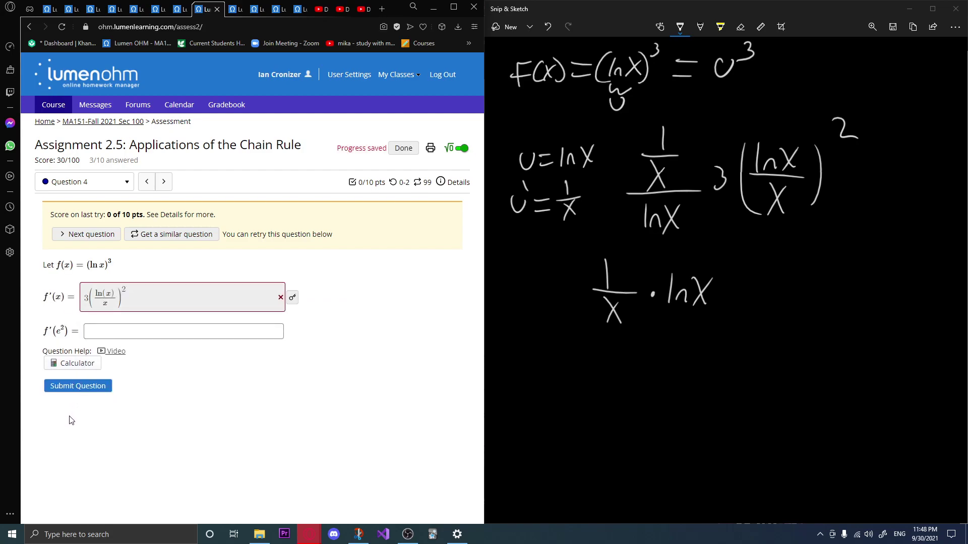
# Reveal the answer key for f'(x) and get a similar version of Question 4.
pyautogui.click(292, 298)
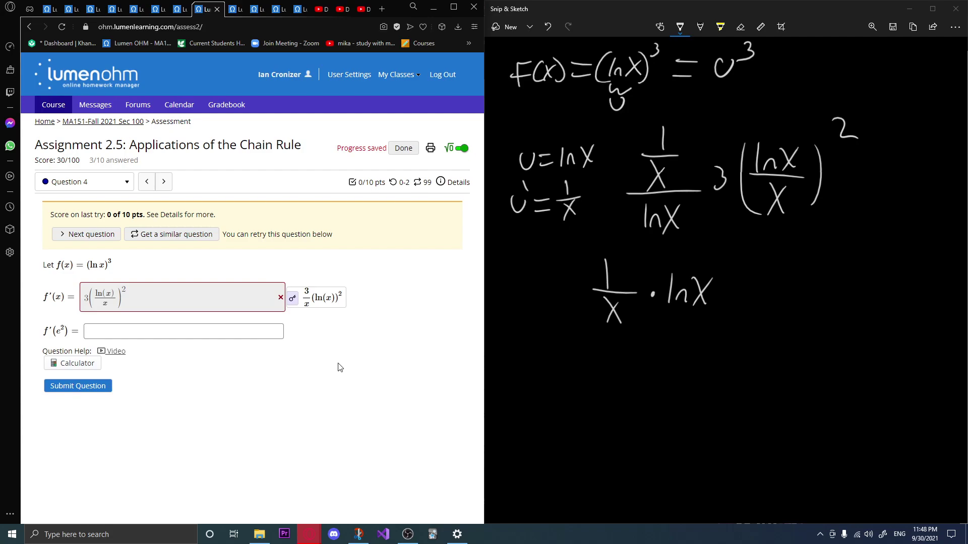
pyautogui.click(177, 234)
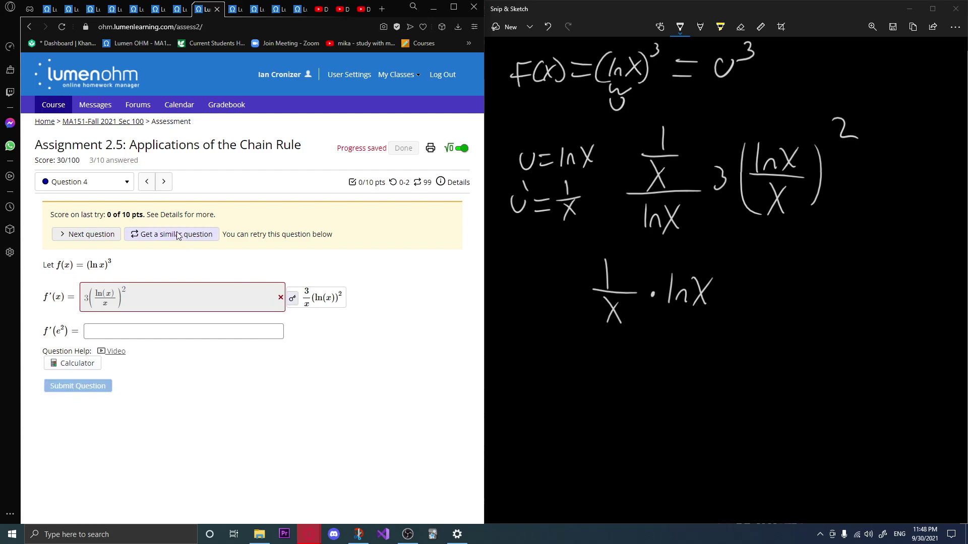
# Clear all ink from the canvas and switch back to the ballpoint pen.
pyautogui.click(736, 31)
pyautogui.click(745, 55)
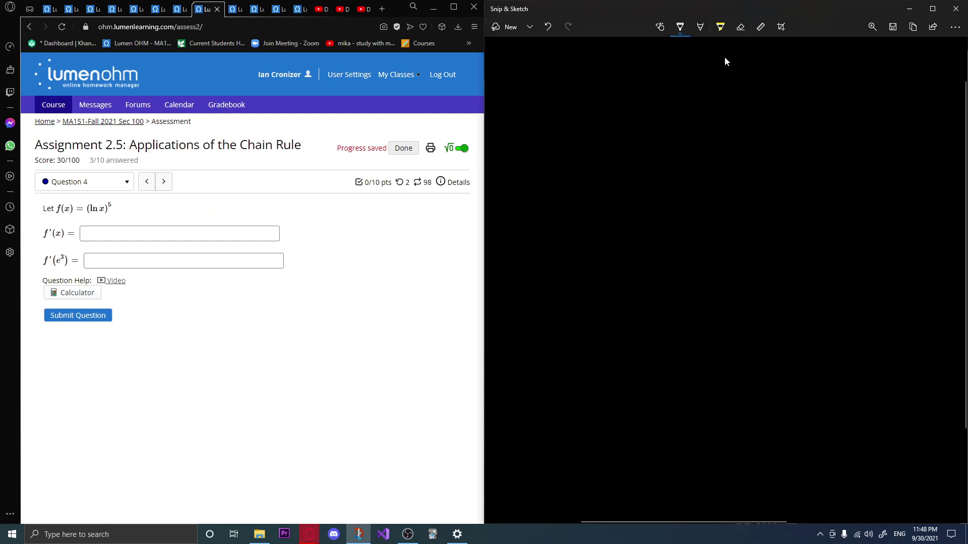
pyautogui.click(680, 27)
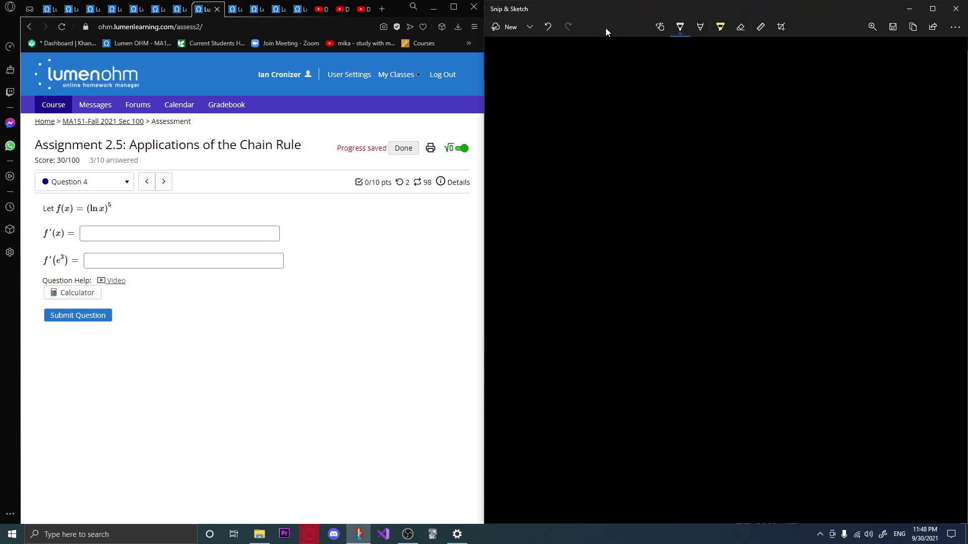
# Handwrite the function "f(x) = (ln x)⁵" at the top of the blank canvas.
pyautogui.moveTo(526, 52)
pyautogui.mouseDown()
pyautogui.moveTo(513, 74)
pyautogui.moveTo(527, 59)
pyautogui.mouseUp()
pyautogui.moveTo(539, 50)
pyautogui.mouseDown()
pyautogui.moveTo(536, 74)
pyautogui.moveTo(555, 71)
pyautogui.mouseUp()
pyautogui.moveTo(553, 58)
pyautogui.mouseDown()
pyautogui.moveTo(540, 77)
pyautogui.moveTo(558, 74)
pyautogui.mouseUp()
pyautogui.moveTo(573, 61)
pyautogui.mouseDown()
pyautogui.moveTo(590, 59)
pyautogui.moveTo(601, 82)
pyautogui.moveTo(616, 74)
pyautogui.mouseUp()
pyautogui.moveTo(622, 73)
pyautogui.mouseDown()
pyautogui.moveTo(648, 70)
pyautogui.moveTo(635, 74)
pyautogui.mouseUp()
pyautogui.moveTo(649, 45); pyautogui.dragTo(651, 79)
pyautogui.moveTo(674, 43); pyautogui.dragTo(660, 59)
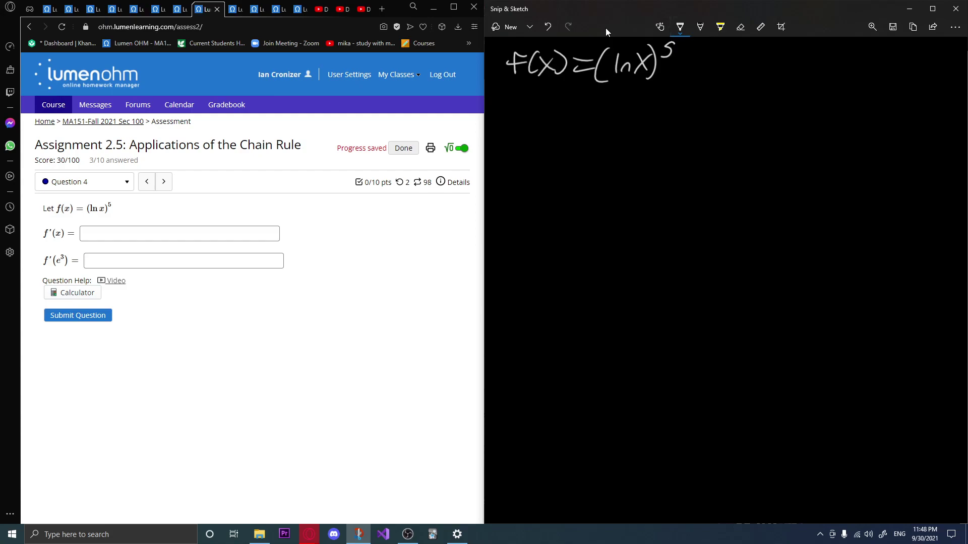
# Mark ln x in the function as u, and write "u = ln x" and "u' = 1/x" below it.
pyautogui.moveTo(607, 79)
pyautogui.mouseDown()
pyautogui.moveTo(628, 98)
pyautogui.moveTo(621, 84)
pyautogui.moveTo(643, 80)
pyautogui.moveTo(628, 106)
pyautogui.mouseUp()
pyautogui.click(547, 26)
pyautogui.moveTo(539, 146); pyautogui.dragTo(554, 146)
pyautogui.moveTo(554, 147); pyautogui.dragTo(596, 159)
pyautogui.moveTo(599, 139); pyautogui.dragTo(604, 163)
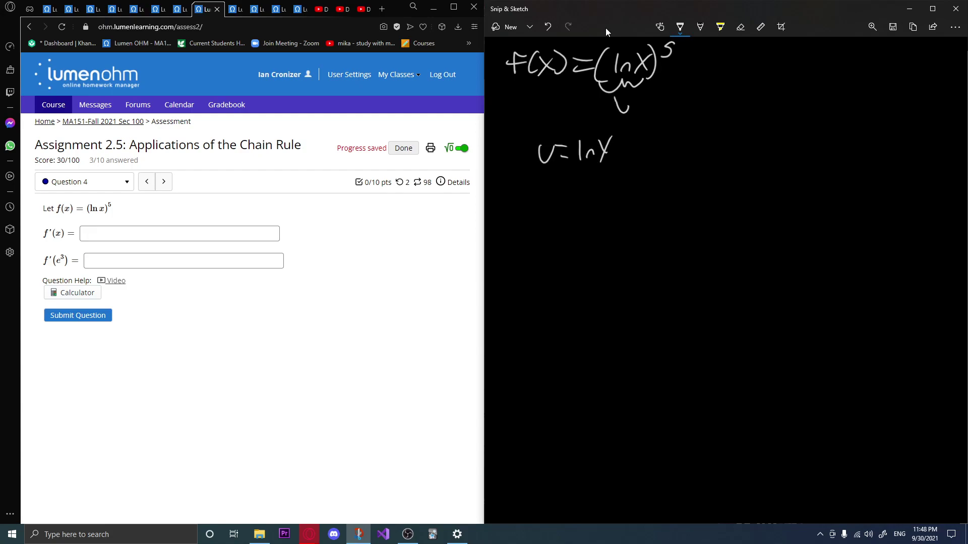
pyautogui.moveTo(532, 193); pyautogui.dragTo(550, 191)
pyautogui.moveTo(562, 201)
pyautogui.mouseDown()
pyautogui.moveTo(596, 205)
pyautogui.moveTo(592, 227)
pyautogui.moveTo(578, 233)
pyautogui.mouseUp()
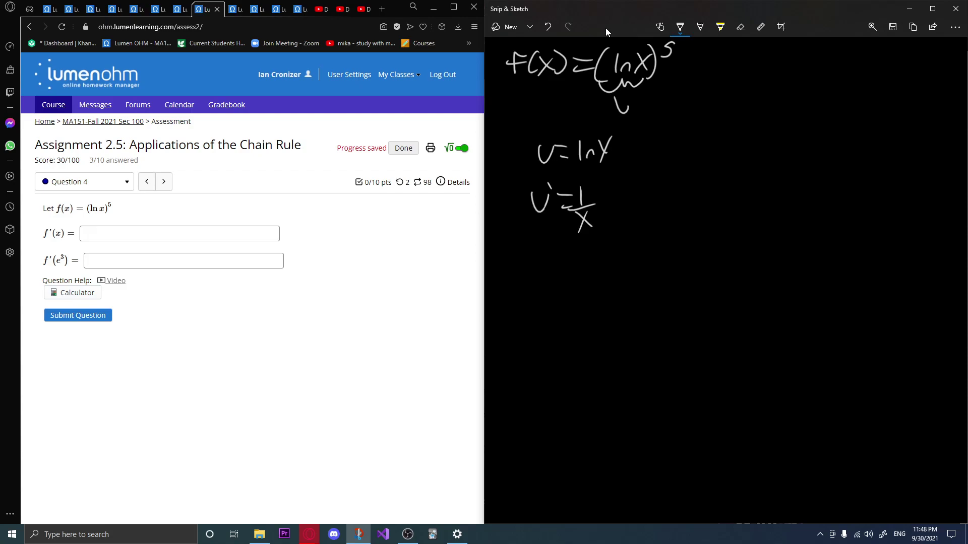
# Write "= (u)⁵" after the function and its power-rule derivative "5(u)⁴" below.
pyautogui.moveTo(685, 60)
pyautogui.mouseDown()
pyautogui.moveTo(703, 59)
pyautogui.moveTo(701, 74)
pyautogui.moveTo(749, 54)
pyautogui.moveTo(755, 75)
pyautogui.moveTo(729, 76)
pyautogui.mouseUp()
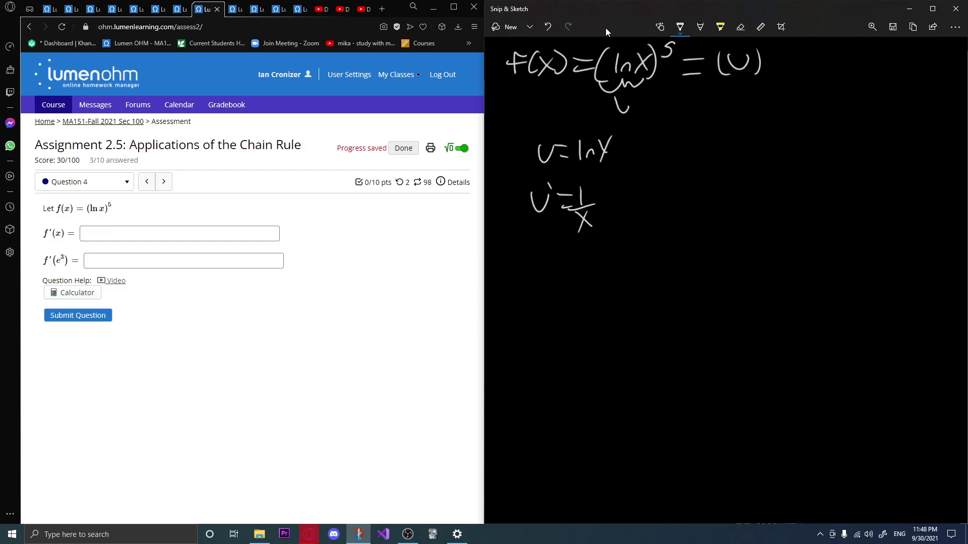
pyautogui.moveTo(775, 39); pyautogui.dragTo(769, 51)
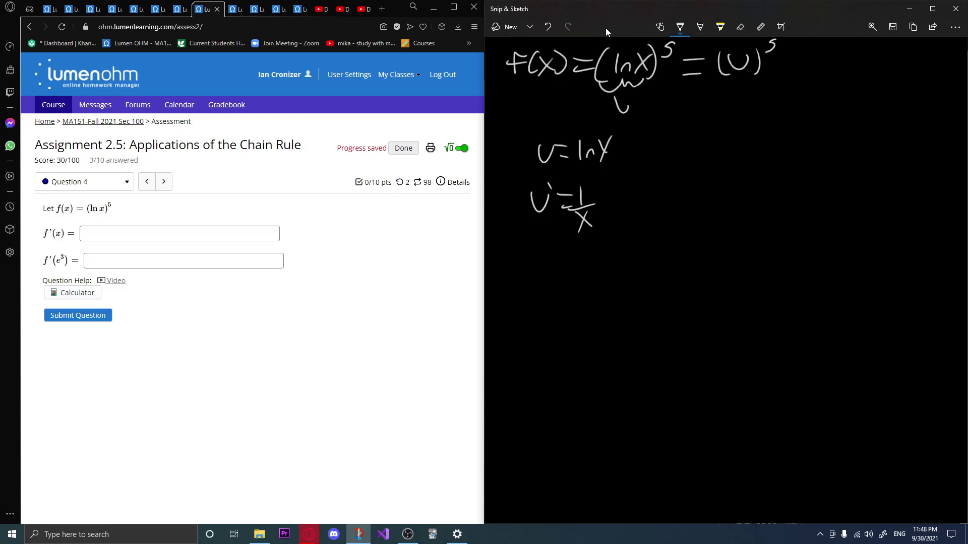
pyautogui.moveTo(722, 135)
pyautogui.mouseDown()
pyautogui.moveTo(710, 155)
pyautogui.moveTo(729, 156)
pyautogui.moveTo(746, 137)
pyautogui.moveTo(748, 157)
pyautogui.mouseUp()
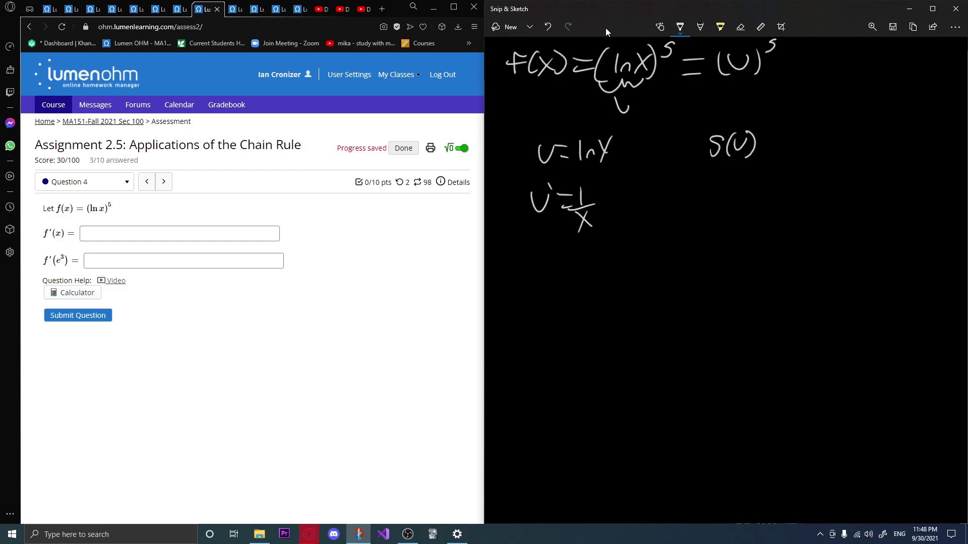
pyautogui.moveTo(762, 114); pyautogui.dragTo(767, 132)
# Handwrite the stacked fraction 1/x over ln x below "5(u)⁴".
pyautogui.moveTo(681, 193)
pyautogui.mouseDown()
pyautogui.moveTo(681, 217)
pyautogui.moveTo(700, 221)
pyautogui.mouseUp()
pyautogui.moveTo(675, 227)
pyautogui.mouseDown()
pyautogui.moveTo(691, 249)
pyautogui.moveTo(675, 248)
pyautogui.moveTo(715, 254)
pyautogui.moveTo(673, 287)
pyautogui.moveTo(702, 291)
pyautogui.mouseUp()
pyautogui.moveTo(702, 267); pyautogui.dragTo(689, 292)
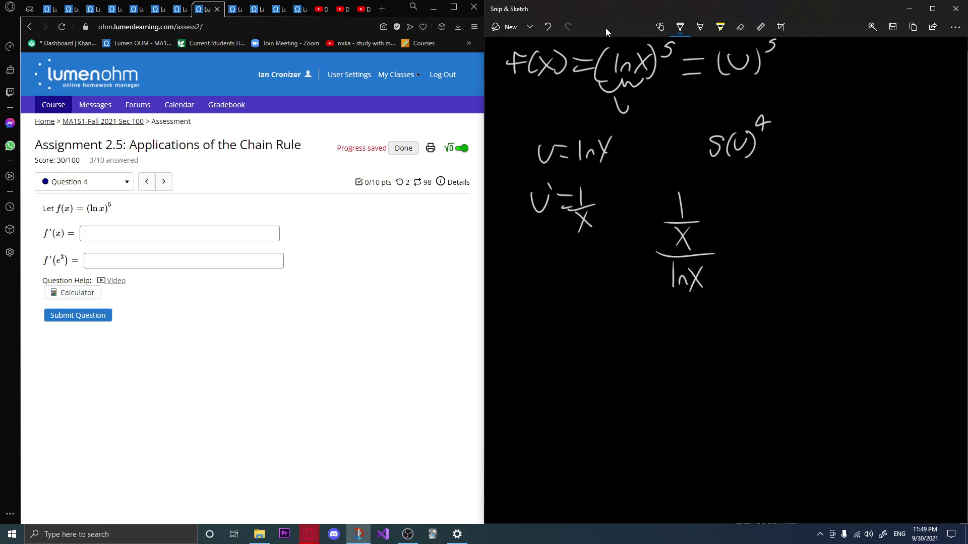
# Handwrite "1/x · ln x/1 = ln x/x" below the stacked fraction.
pyautogui.moveTo(582, 291)
pyautogui.mouseDown()
pyautogui.moveTo(583, 319)
pyautogui.moveTo(604, 324)
pyautogui.moveTo(599, 351)
pyautogui.mouseUp()
pyautogui.moveTo(595, 333); pyautogui.dragTo(584, 352)
pyautogui.click(614, 322)
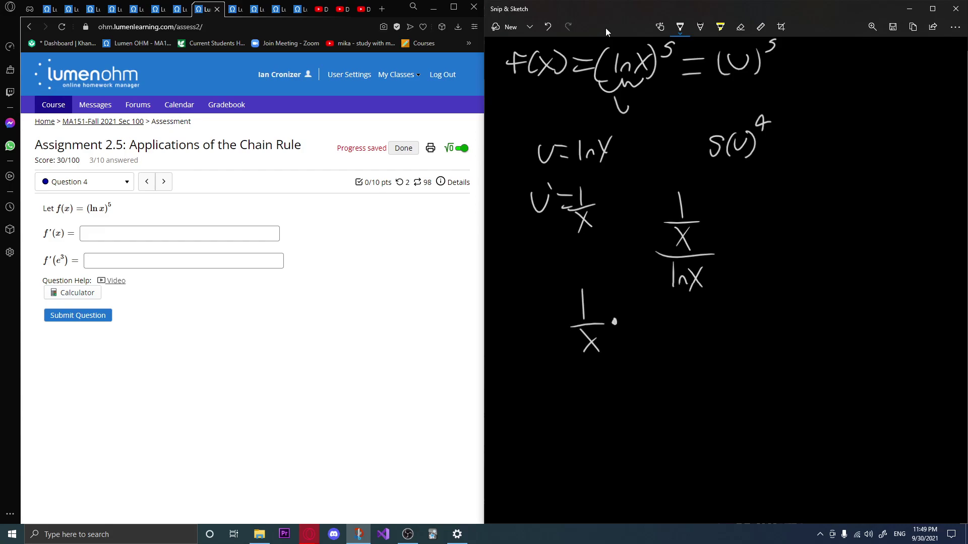
pyautogui.moveTo(632, 295)
pyautogui.mouseDown()
pyautogui.moveTo(631, 317)
pyautogui.moveTo(662, 317)
pyautogui.mouseUp()
pyautogui.moveTo(661, 298)
pyautogui.mouseDown()
pyautogui.moveTo(650, 318)
pyautogui.moveTo(667, 314)
pyautogui.moveTo(645, 350)
pyautogui.mouseUp()
pyautogui.moveTo(675, 314)
pyautogui.mouseDown()
pyautogui.moveTo(696, 312)
pyautogui.moveTo(704, 328)
pyautogui.mouseUp()
pyautogui.moveTo(723, 291); pyautogui.dragTo(722, 310)
pyautogui.moveTo(728, 309); pyautogui.dragTo(756, 308)
pyautogui.moveTo(755, 290)
pyautogui.mouseDown()
pyautogui.moveTo(745, 310)
pyautogui.moveTo(758, 316)
pyautogui.moveTo(746, 347)
pyautogui.mouseUp()
pyautogui.moveTo(746, 322); pyautogui.dragTo(725, 352)
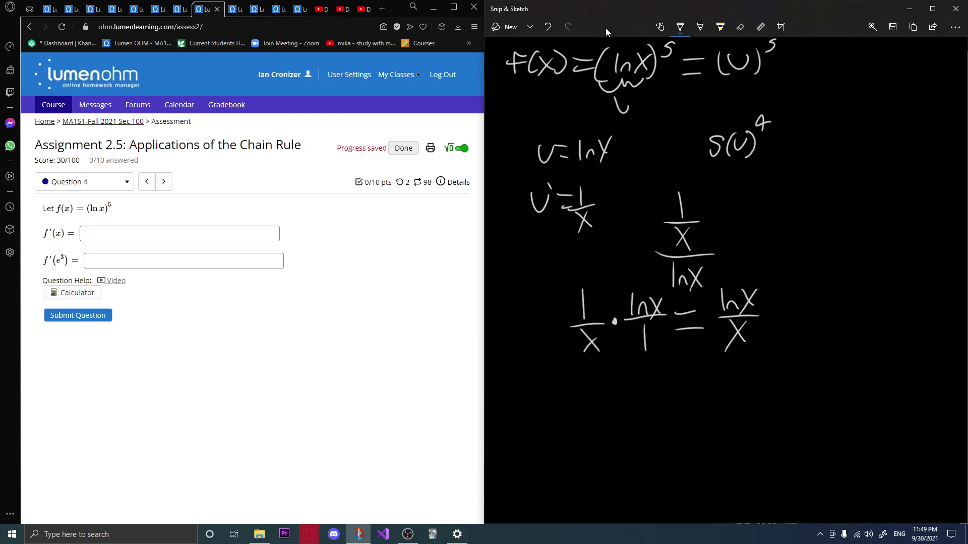
# Handwrite "5(ln x / x)⁴" beside the stacked fraction.
pyautogui.moveTo(782, 206); pyautogui.dragTo(765, 233)
pyautogui.moveTo(796, 202)
pyautogui.mouseDown()
pyautogui.moveTo(784, 235)
pyautogui.moveTo(818, 210)
pyautogui.moveTo(834, 214)
pyautogui.mouseUp()
pyautogui.moveTo(836, 194)
pyautogui.mouseDown()
pyautogui.moveTo(801, 239)
pyautogui.moveTo(836, 234)
pyautogui.mouseUp()
pyautogui.moveTo(854, 178)
pyautogui.mouseDown()
pyautogui.moveTo(857, 194)
pyautogui.moveTo(866, 187)
pyautogui.mouseUp()
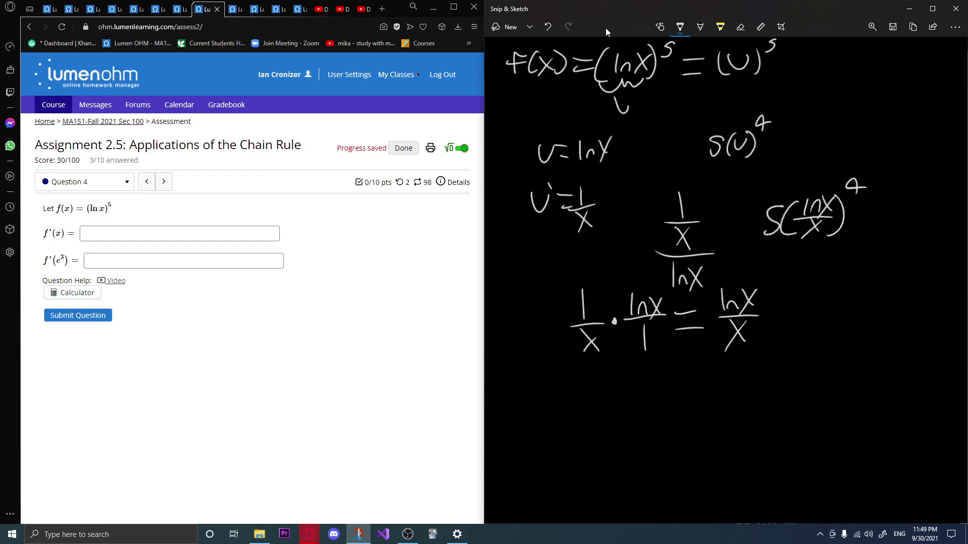
# Enter 5(ln(x)/x)^4 as the f'(x) answer and submit Question 4.
pyautogui.click(120, 230)
pyautogui.click(121, 228)
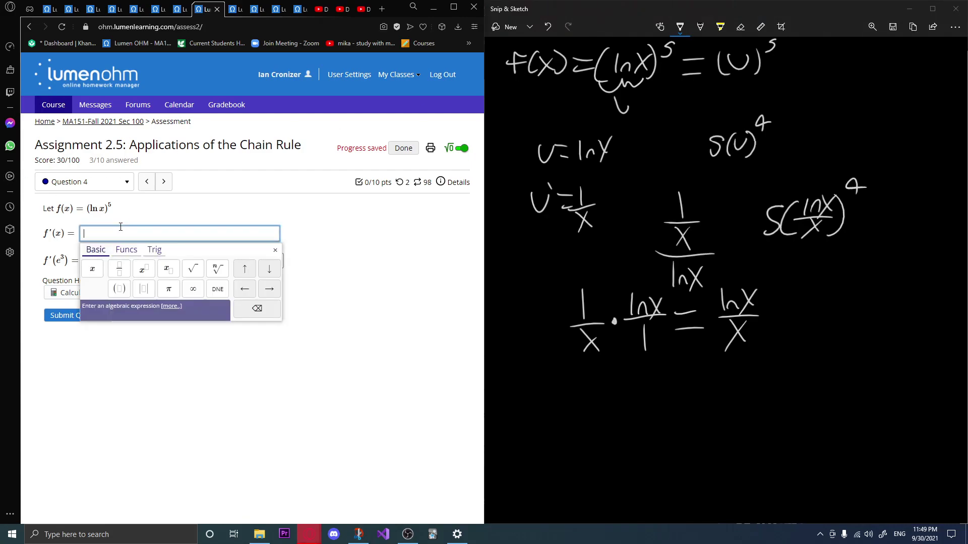
pyautogui.write('5(')
pyautogui.write('ln(x')
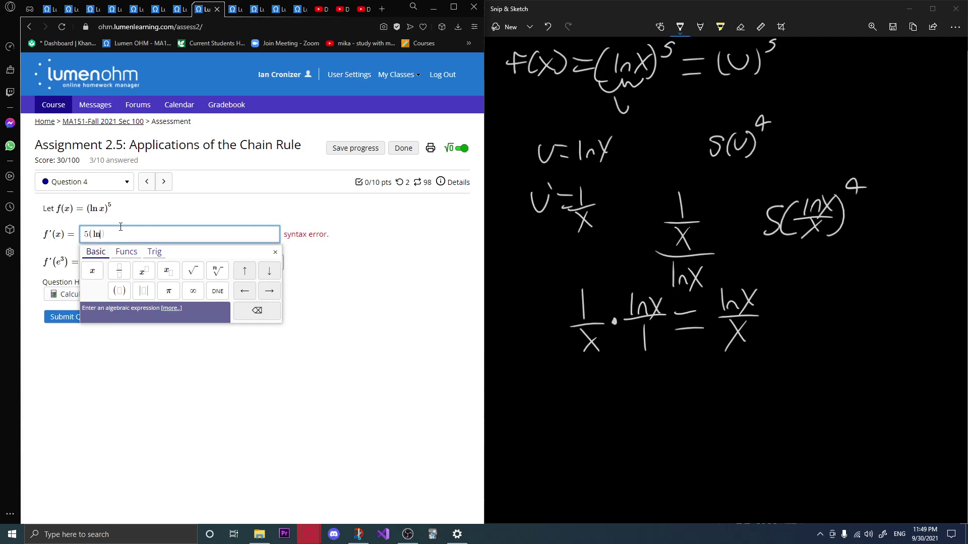
pyautogui.write(')-')
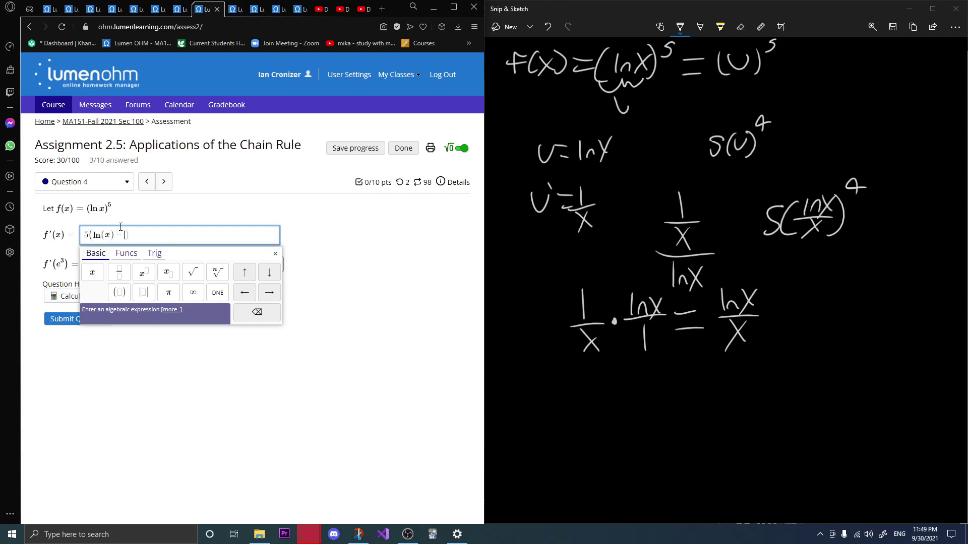
pyautogui.press('BackSpace')
pyautogui.write('/2')
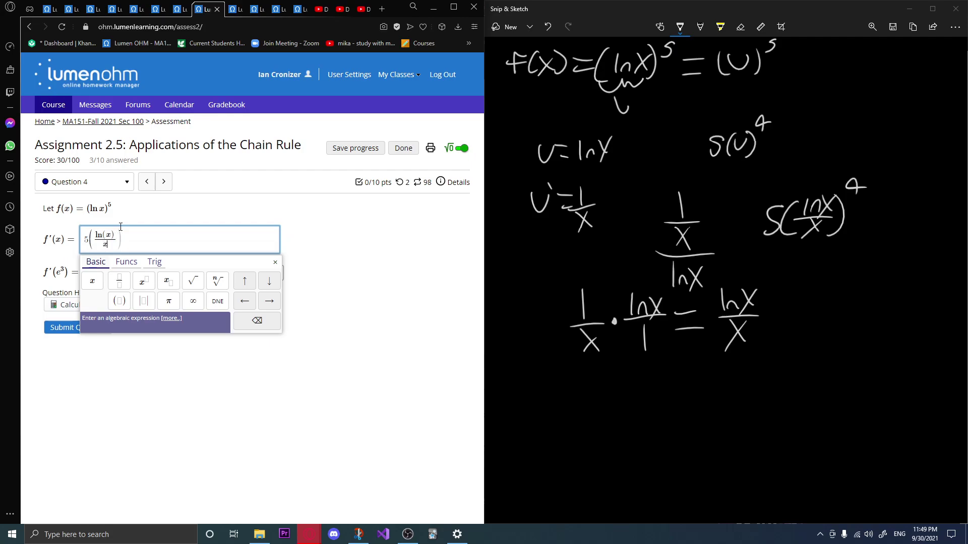
pyautogui.write(')^4')
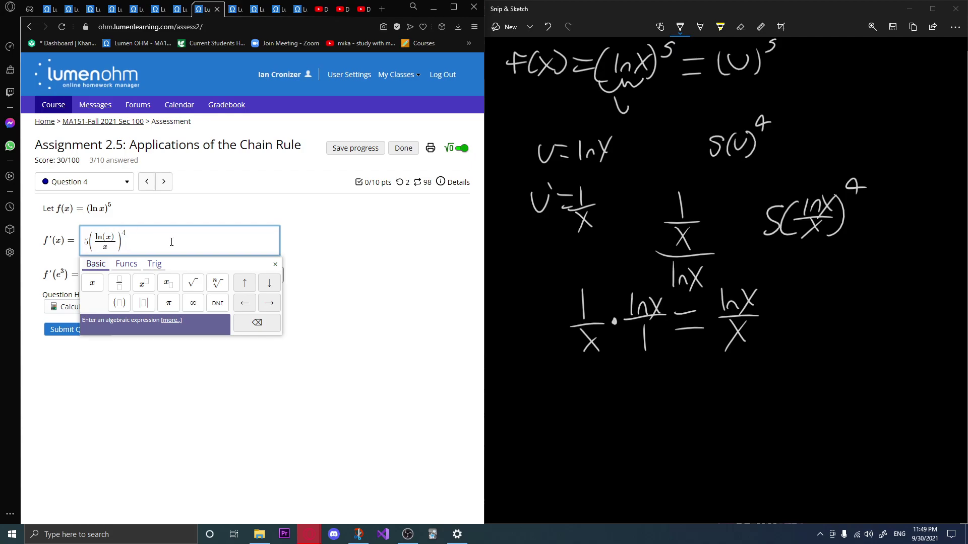
pyautogui.click(60, 329)
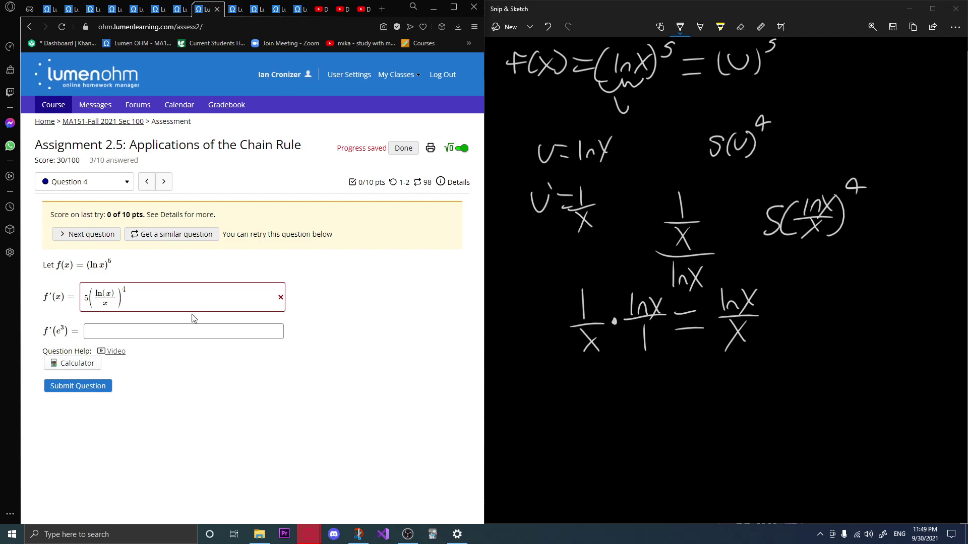
# Change the leading factor of the f'(x) answer to 5/x and submit Question 4 again.
pyautogui.click(88, 299)
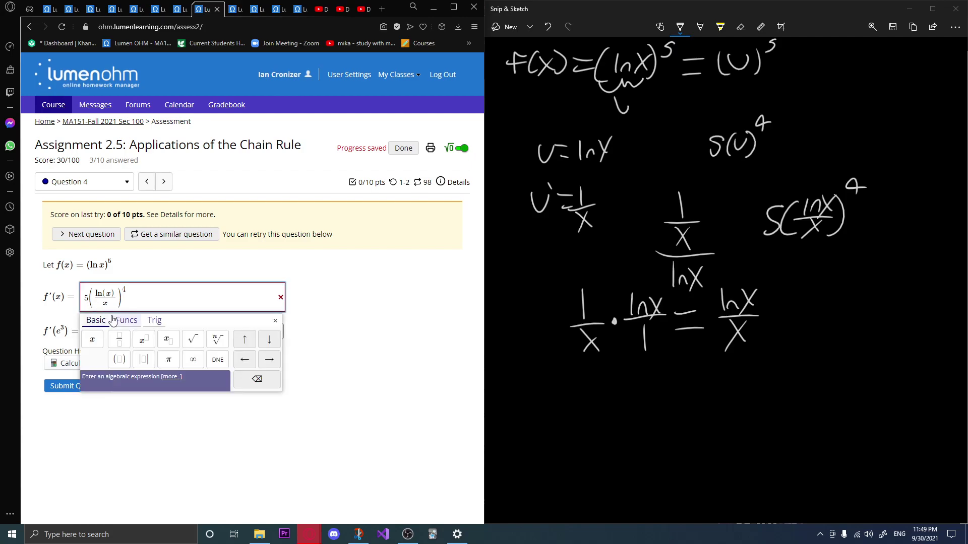
pyautogui.write('/')
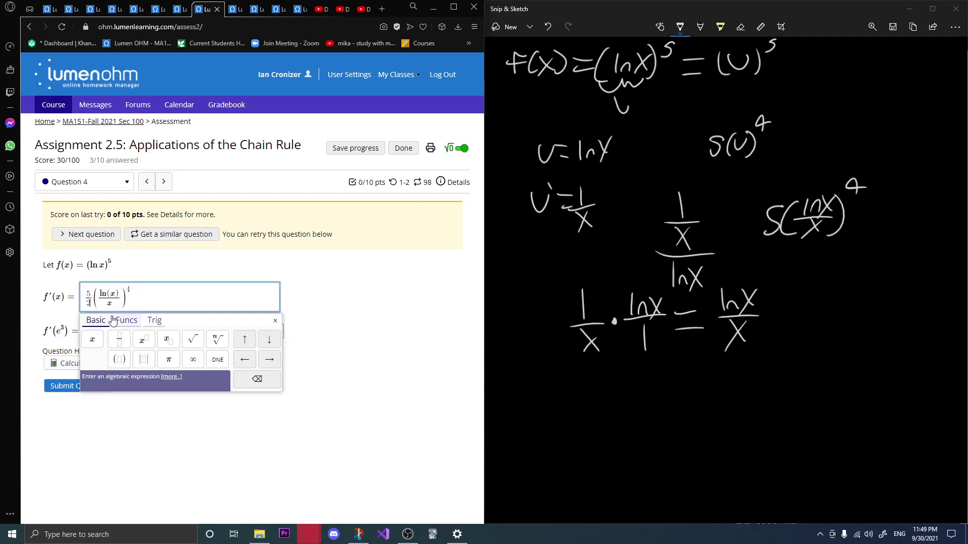
pyautogui.write('x')
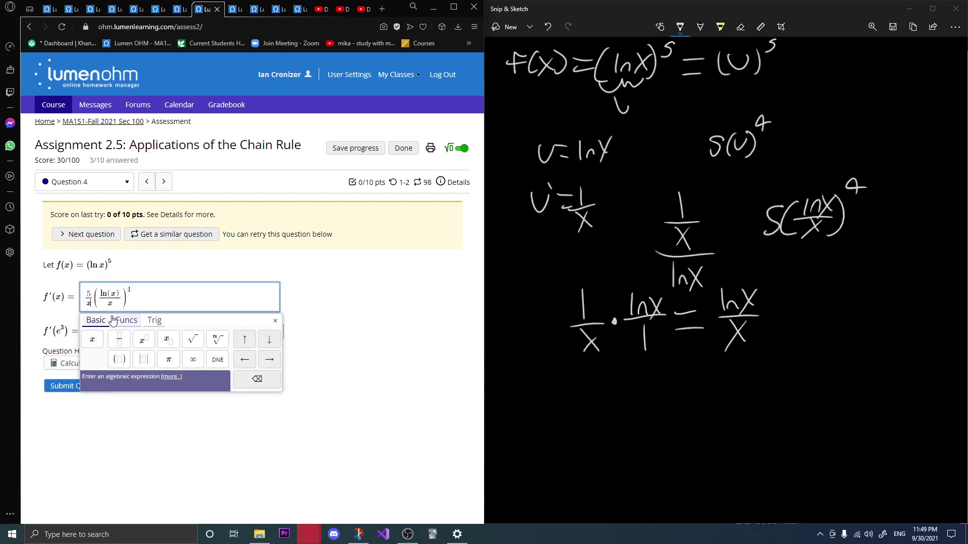
pyautogui.click(61, 391)
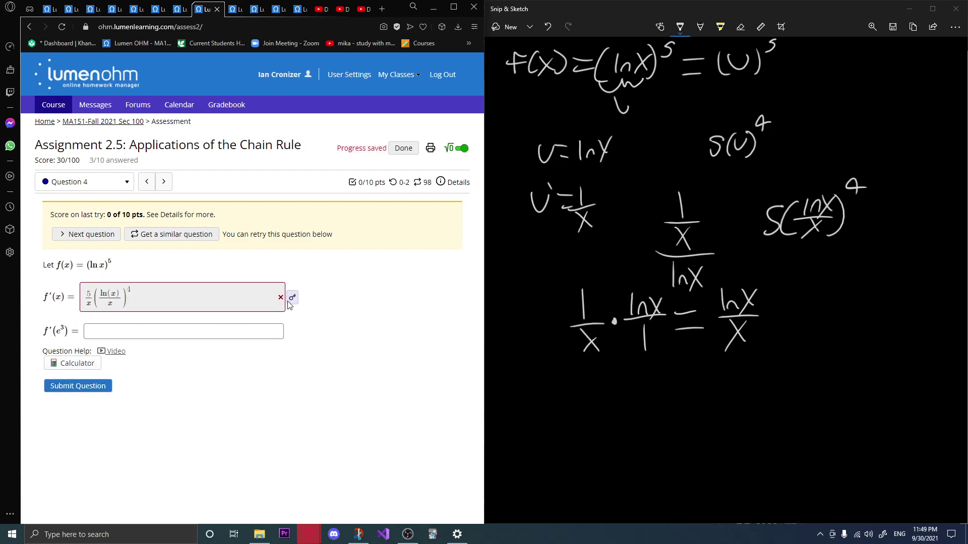
# Get a similar version of Question 4 and clear all ink from the canvas.
pyautogui.moveTo(288, 304)
pyautogui.click(173, 234)
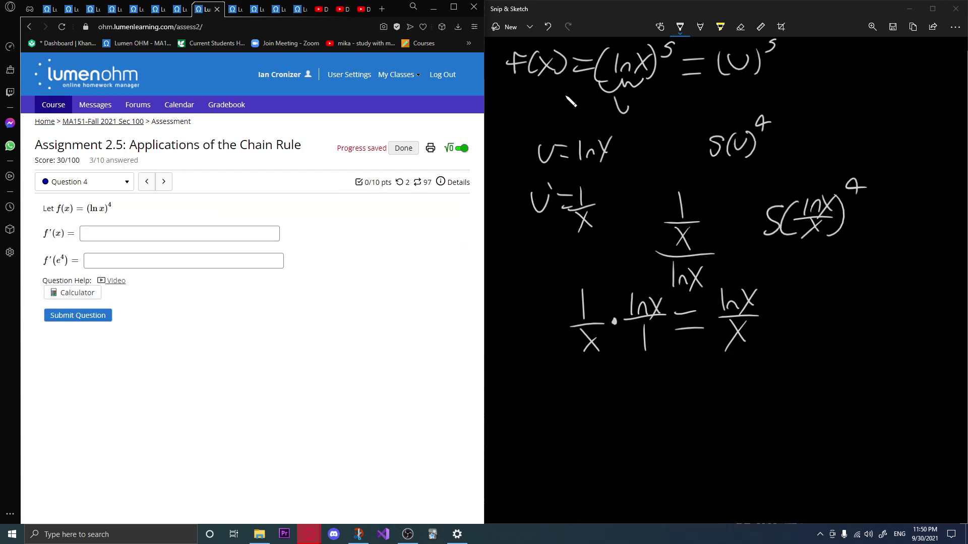
pyautogui.click(740, 27)
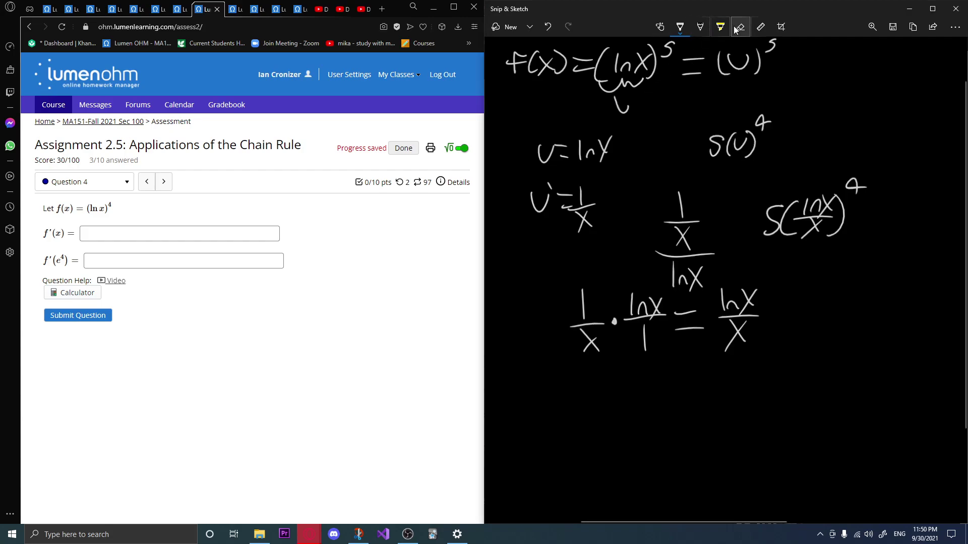
pyautogui.click(740, 28)
pyautogui.click(736, 47)
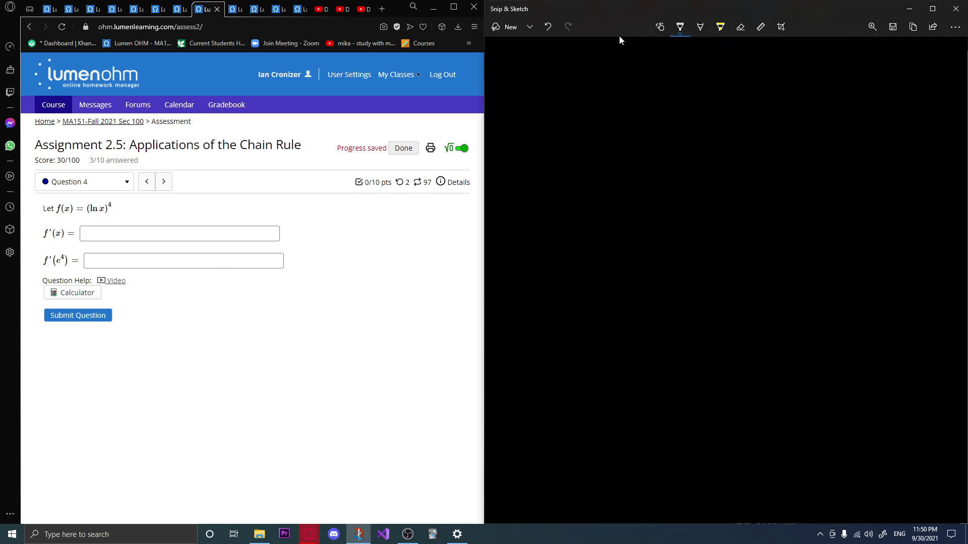
# Handwrite the new function "f(x) = (ln x)⁴" at the top of the cleared canvas.
pyautogui.moveTo(526, 60)
pyautogui.mouseDown()
pyautogui.moveTo(514, 90)
pyautogui.moveTo(527, 76)
pyautogui.mouseUp()
pyautogui.moveTo(542, 62)
pyautogui.mouseDown()
pyautogui.moveTo(536, 90)
pyautogui.moveTo(555, 89)
pyautogui.mouseUp()
pyautogui.moveTo(561, 65)
pyautogui.mouseDown()
pyautogui.moveTo(547, 89)
pyautogui.moveTo(594, 66)
pyautogui.mouseUp()
pyautogui.moveTo(570, 85); pyautogui.dragTo(609, 90)
pyautogui.moveTo(617, 62)
pyautogui.mouseDown()
pyautogui.moveTo(619, 88)
pyautogui.moveTo(650, 89)
pyautogui.moveTo(634, 90)
pyautogui.mouseUp()
pyautogui.moveTo(647, 60); pyautogui.dragTo(650, 91)
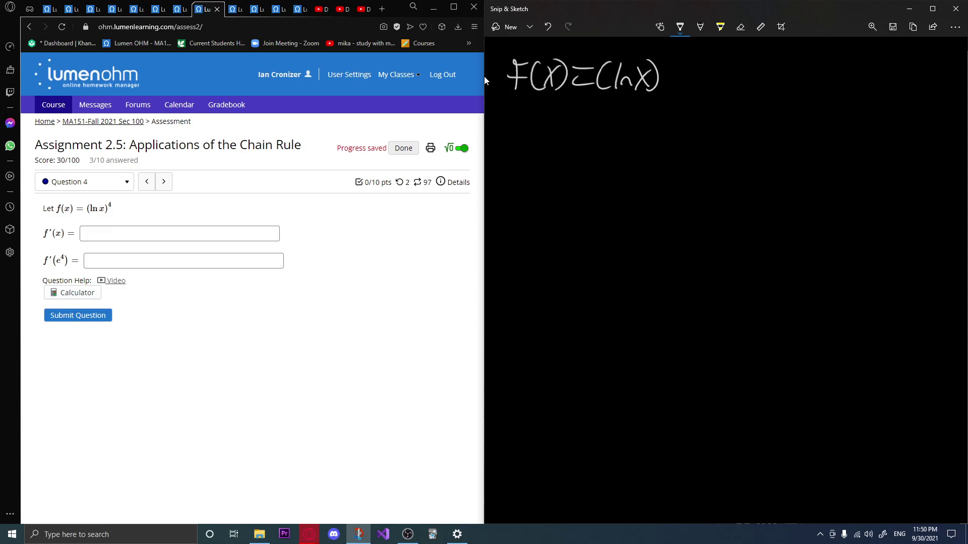
pyautogui.moveTo(670, 48); pyautogui.dragTo(668, 64)
pyautogui.moveTo(663, 60); pyautogui.dragTo(686, 58)
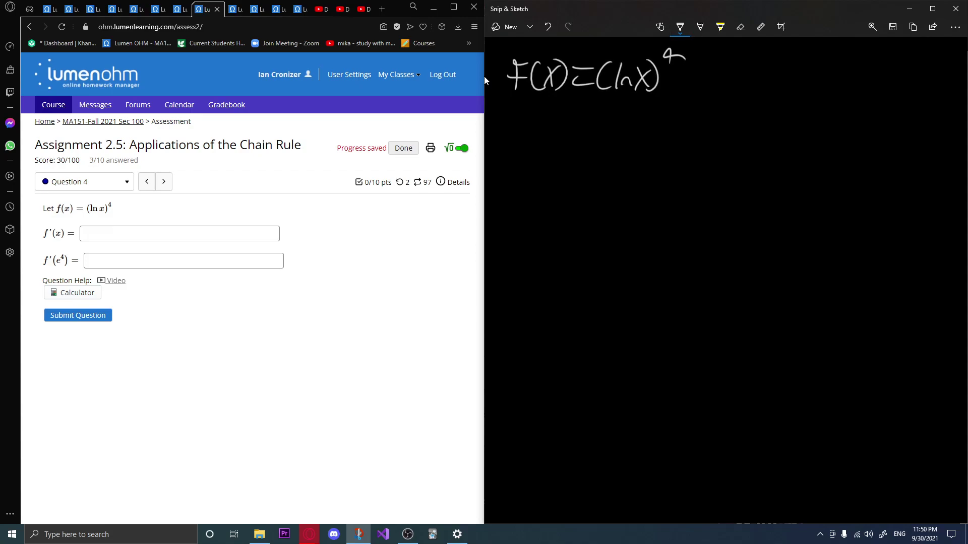
# Handwrite "4(ln x / x)³" below the function.
pyautogui.moveTo(594, 147); pyautogui.dragTo(612, 173)
pyautogui.click(548, 27)
pyautogui.moveTo(583, 131)
pyautogui.mouseDown()
pyautogui.moveTo(580, 167)
pyautogui.moveTo(614, 164)
pyautogui.moveTo(601, 164)
pyautogui.mouseUp()
pyautogui.moveTo(573, 168)
pyautogui.mouseDown()
pyautogui.moveTo(615, 171)
pyautogui.moveTo(601, 196)
pyautogui.moveTo(579, 201)
pyautogui.mouseUp()
pyautogui.moveTo(570, 128); pyautogui.dragTo(571, 195)
pyautogui.moveTo(624, 132); pyautogui.dragTo(625, 185)
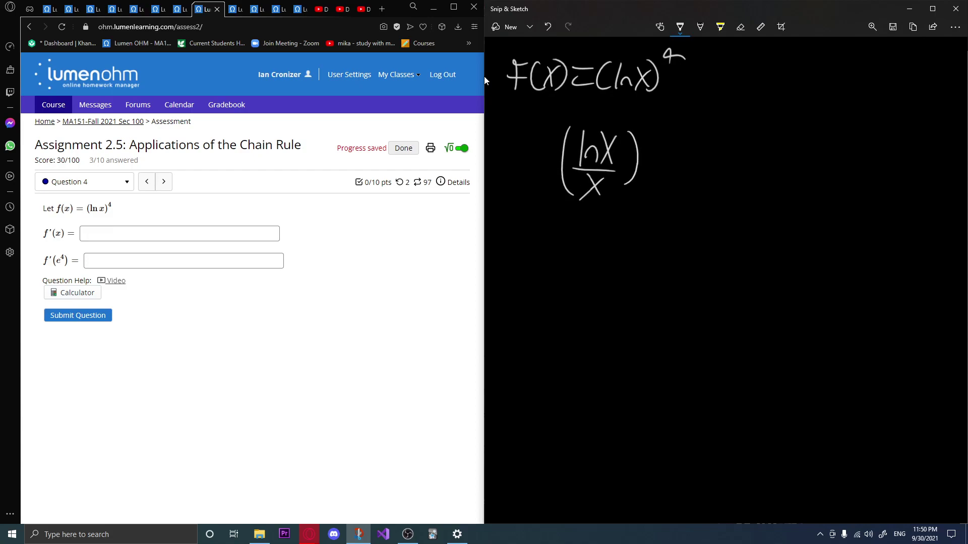
pyautogui.moveTo(542, 157); pyautogui.dragTo(542, 176)
pyautogui.moveTo(541, 152); pyautogui.dragTo(556, 164)
pyautogui.moveTo(642, 117); pyautogui.dragTo(643, 133)
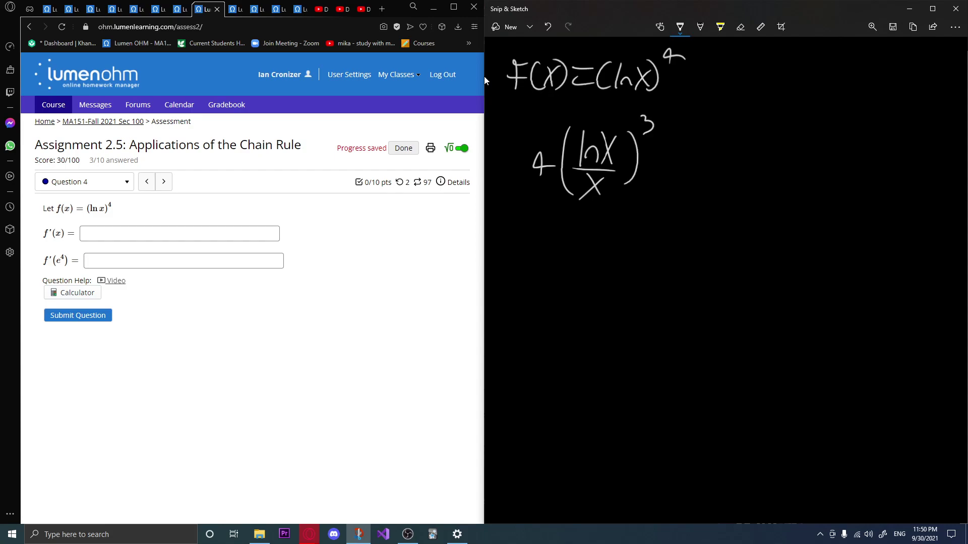
# Write the alternative form "4/x (ln x)³" below the previous expression.
pyautogui.moveTo(535, 243); pyautogui.dragTo(544, 255)
pyautogui.moveTo(538, 244)
pyautogui.mouseDown()
pyautogui.moveTo(540, 269)
pyautogui.moveTo(554, 284)
pyautogui.mouseUp()
pyautogui.moveTo(530, 288)
pyautogui.mouseDown()
pyautogui.moveTo(550, 312)
pyautogui.moveTo(532, 315)
pyautogui.mouseUp()
pyautogui.moveTo(578, 246)
pyautogui.mouseDown()
pyautogui.moveTo(583, 296)
pyautogui.moveTo(607, 287)
pyautogui.mouseUp()
pyautogui.moveTo(611, 260)
pyautogui.mouseDown()
pyautogui.moveTo(625, 285)
pyautogui.moveTo(612, 288)
pyautogui.mouseUp()
pyautogui.moveTo(624, 242); pyautogui.dragTo(629, 291)
pyautogui.moveTo(639, 208); pyautogui.dragTo(638, 232)
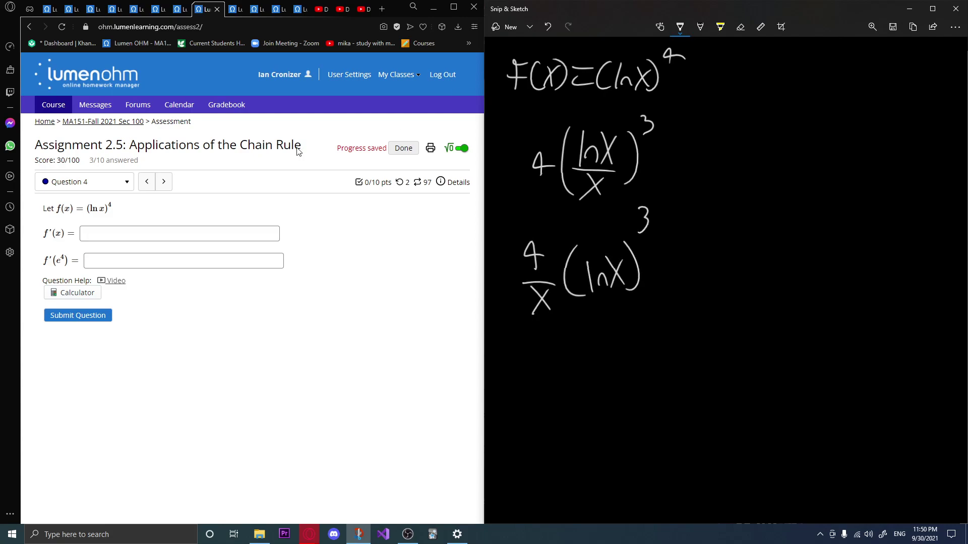
# Enter 4/x(ln(x))^3 as the f'(x) answer and submit Question 4.
pyautogui.click(101, 233)
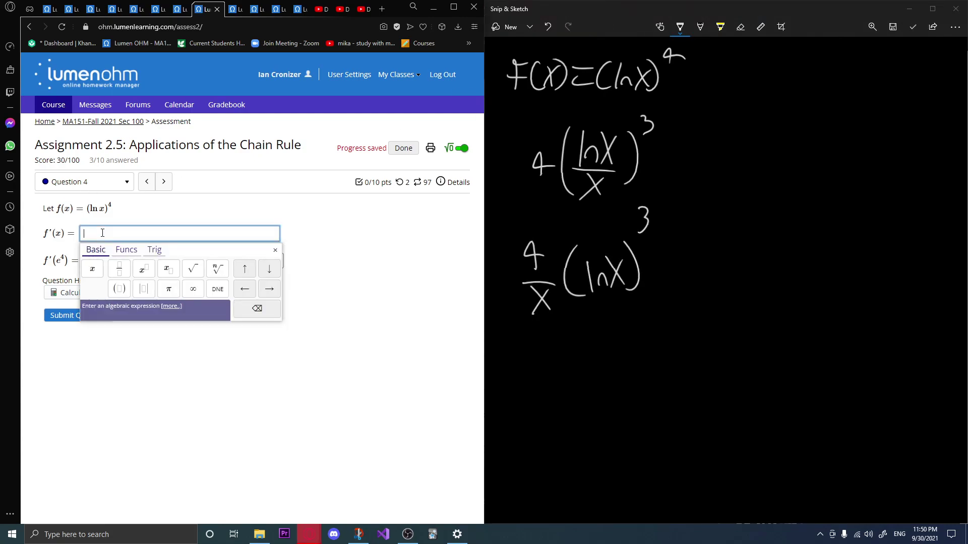
pyautogui.write('4/x')
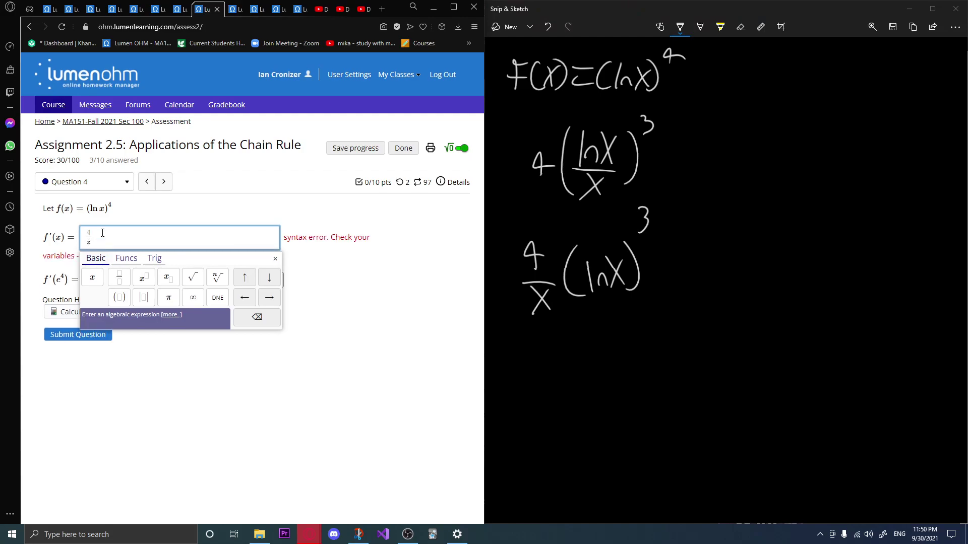
pyautogui.write('z')
pyautogui.press('BackSpace')
pyautogui.write('x')
pyautogui.write('(ln(x')
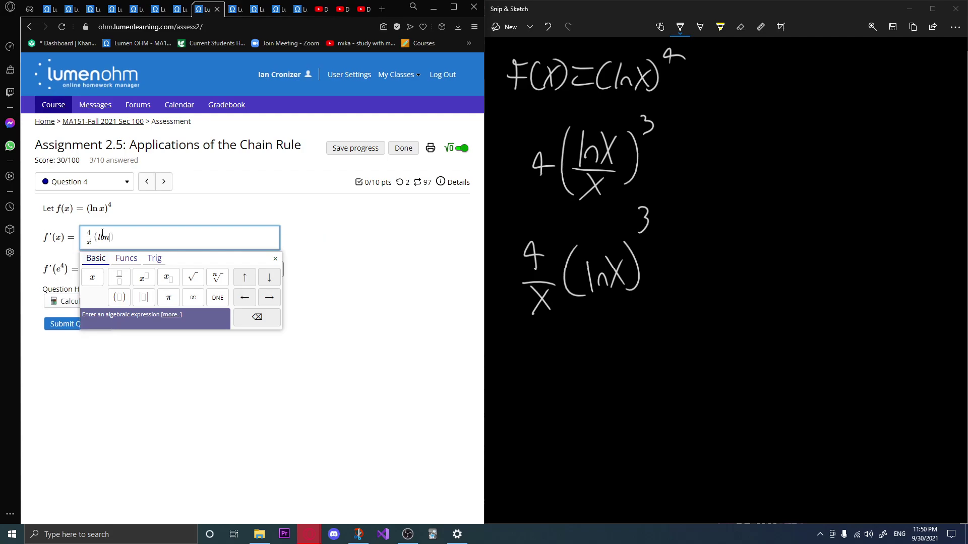
pyautogui.press('BackSpace')
pyautogui.press('BackSpace')
pyautogui.press('BackSpace')
pyautogui.write('n(x))^3')
pyautogui.click(55, 323)
# Play the question's help video, skip ahead through the worked derivative of (ln x)⁴, and close it.
pyautogui.click(115, 346)
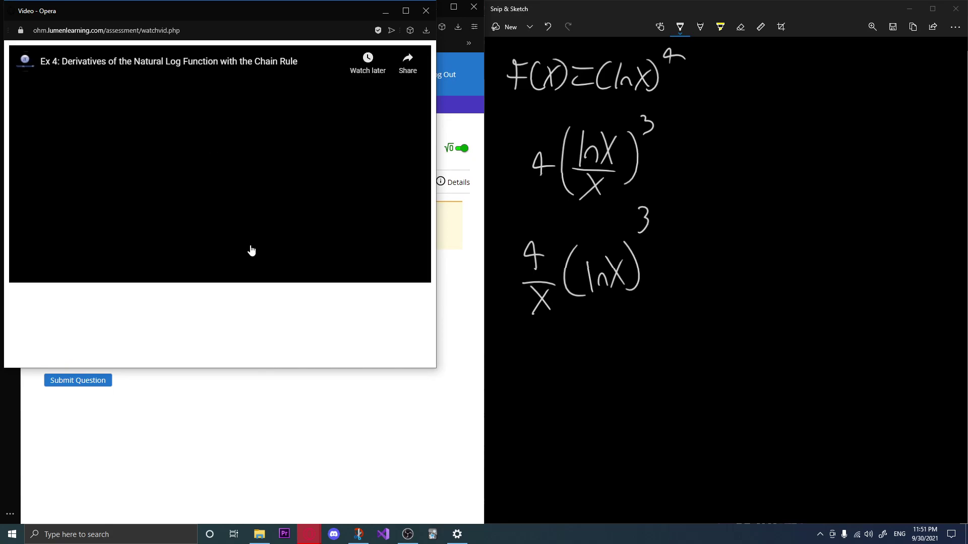
pyautogui.click(209, 174)
pyautogui.moveTo(256, 368); pyautogui.dragTo(244, 343)
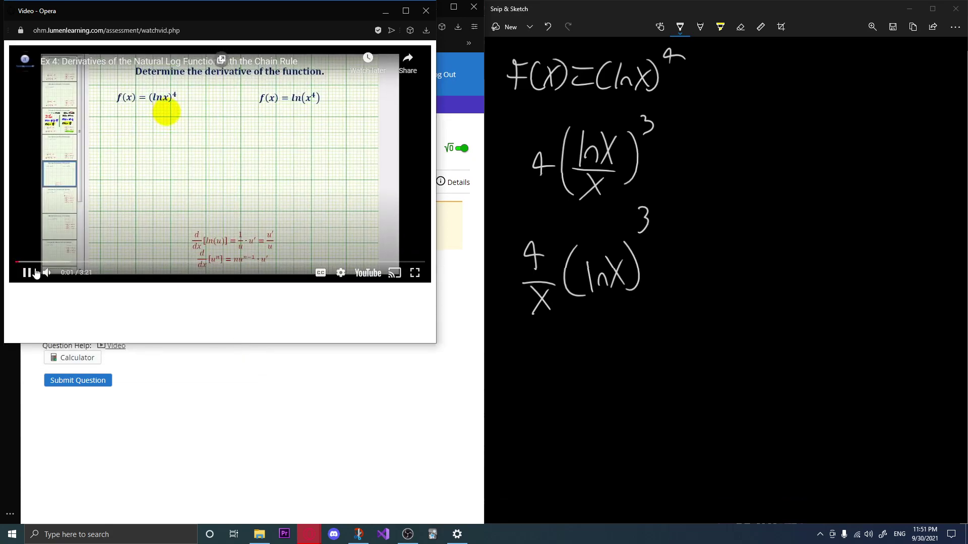
pyautogui.click(58, 262)
pyautogui.click(89, 262)
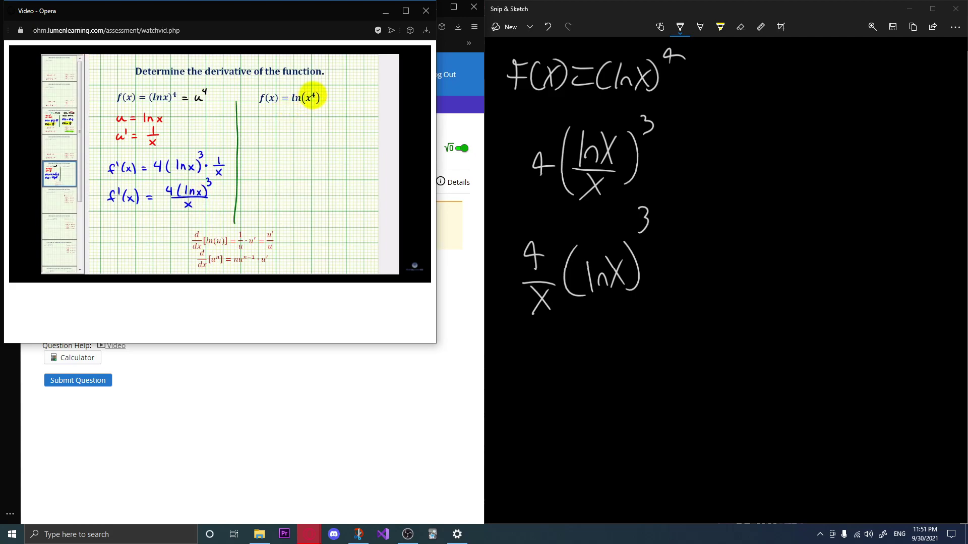
pyautogui.moveTo(74, 140)
pyautogui.click(389, 80)
pyautogui.click(428, 12)
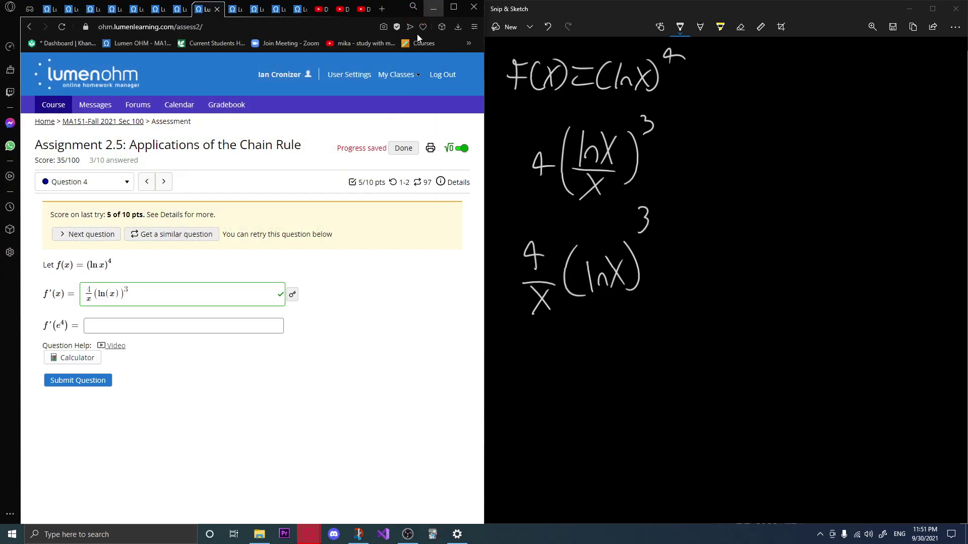
# Copy the f'(x) answer 4/x(ln(x))^3 into the f'(e^4) answer of Question 4.
pyautogui.click(117, 297)
pyautogui.hotkey('ctrl', 'a')
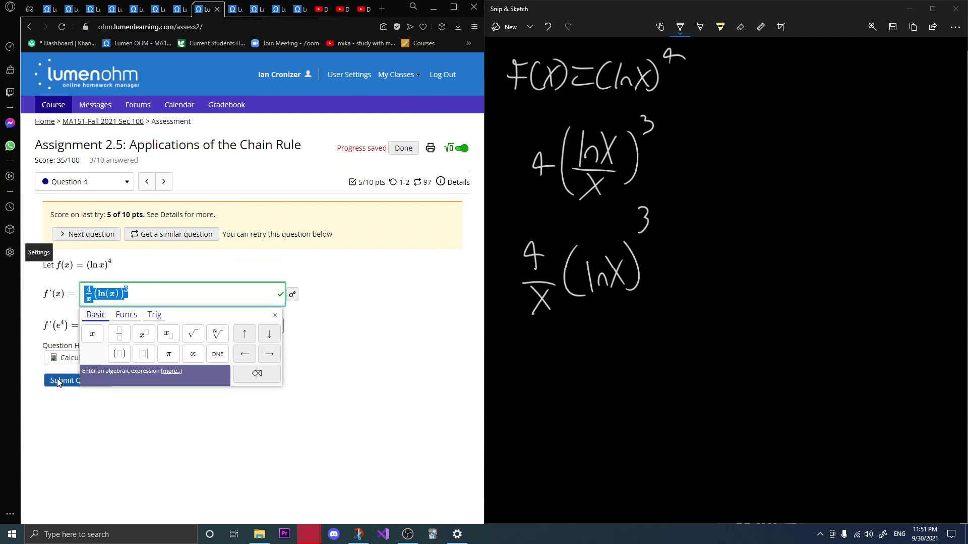
pyautogui.click(141, 372)
pyautogui.click(106, 330)
pyautogui.write('4/x(ln(x))^3')
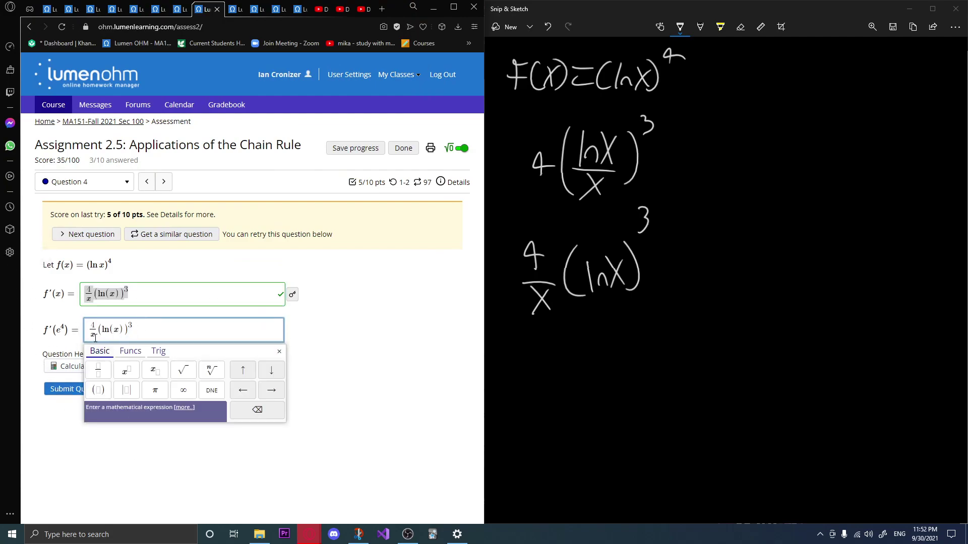
# Replace both x's in the f'(e^4) answer with e^4, giving 4/e^4(ln(e^4))^3, and submit Question 4.
pyautogui.write('\\')
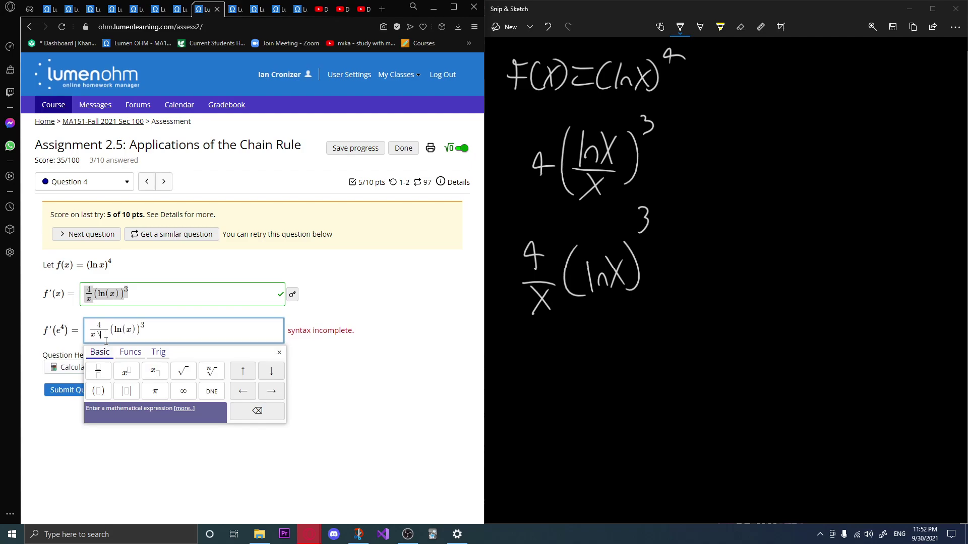
pyautogui.press('BackSpace')
pyautogui.press('BackSpace')
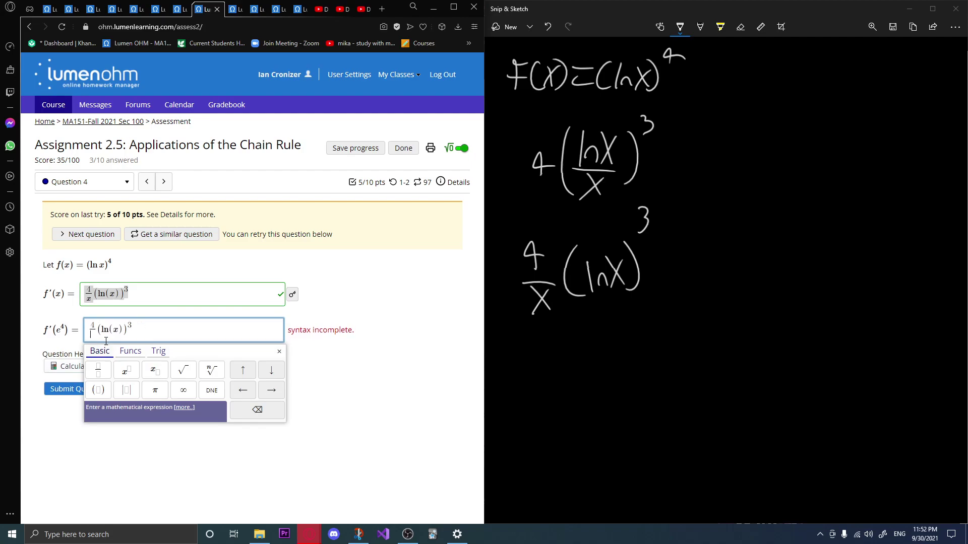
pyautogui.write('e^')
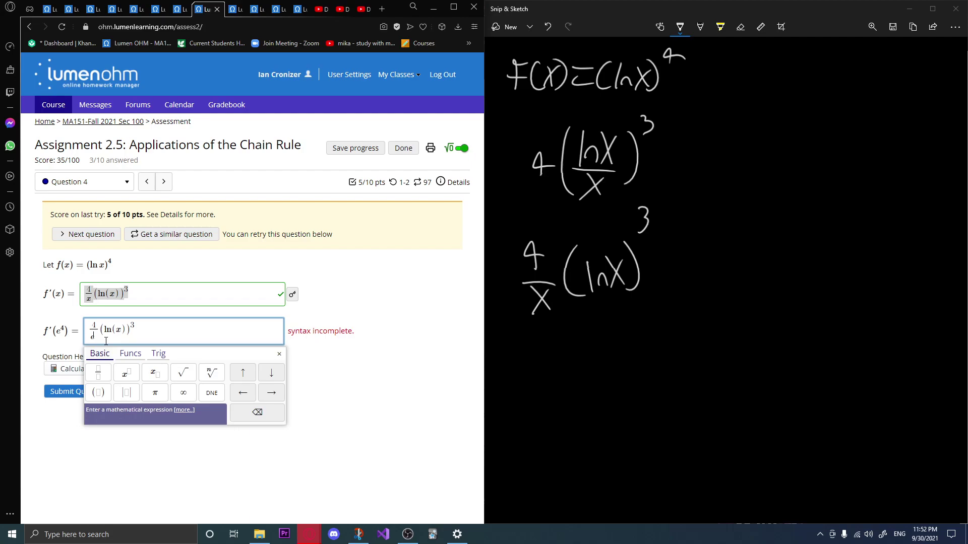
pyautogui.write('4')
pyautogui.press('BackSpace')
pyautogui.write('e^4')
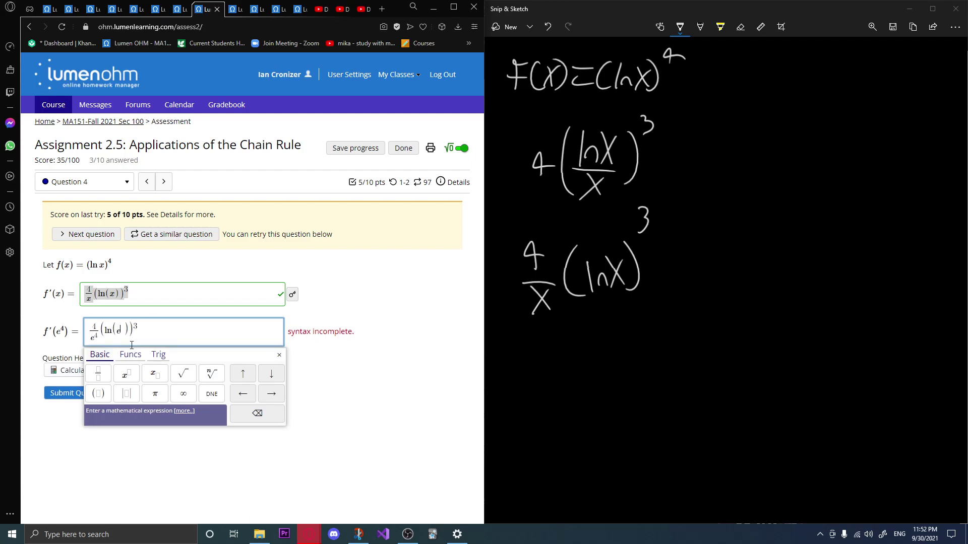
pyautogui.click(53, 396)
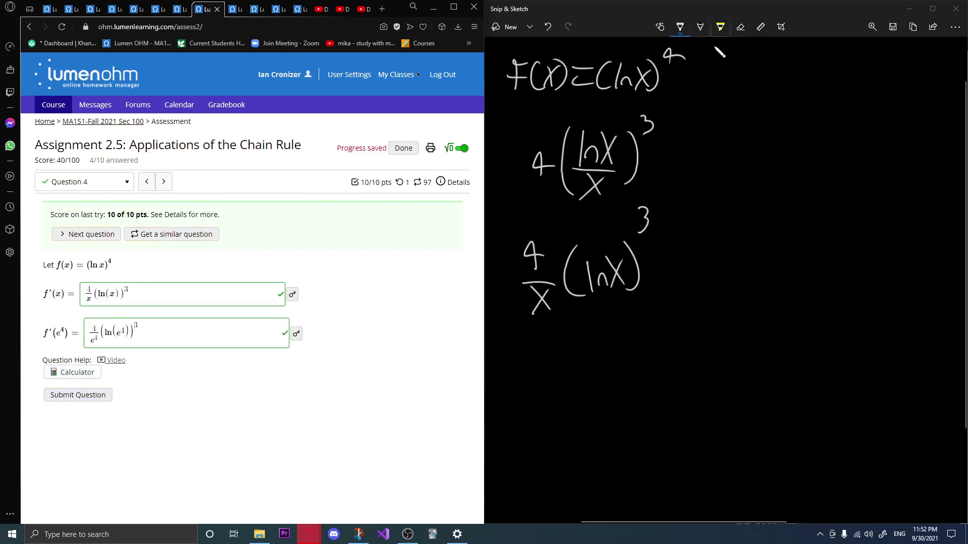
# Erase all handwriting from the sketch canvas and go to Question 5 of the assignment.
pyautogui.click(739, 27)
pyautogui.click(737, 30)
pyautogui.click(719, 56)
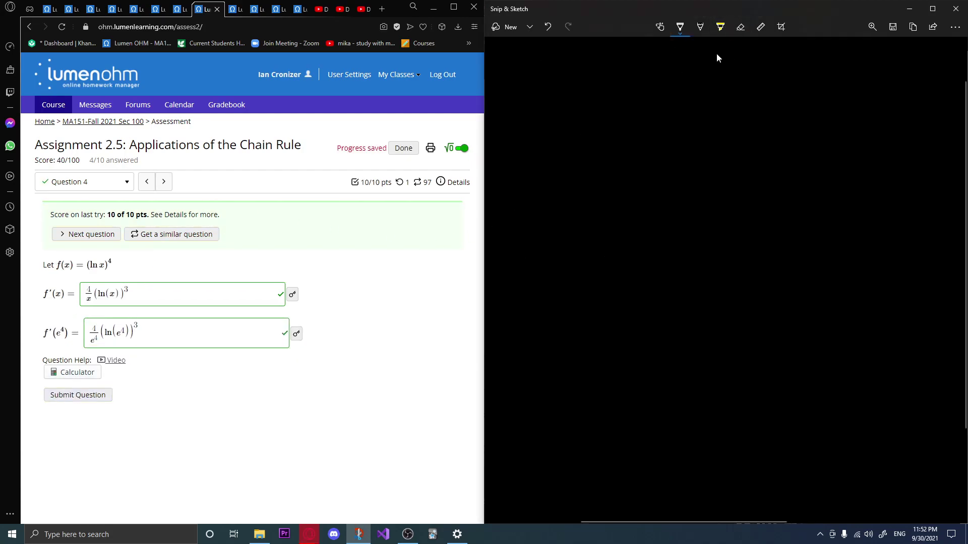
pyautogui.click(163, 183)
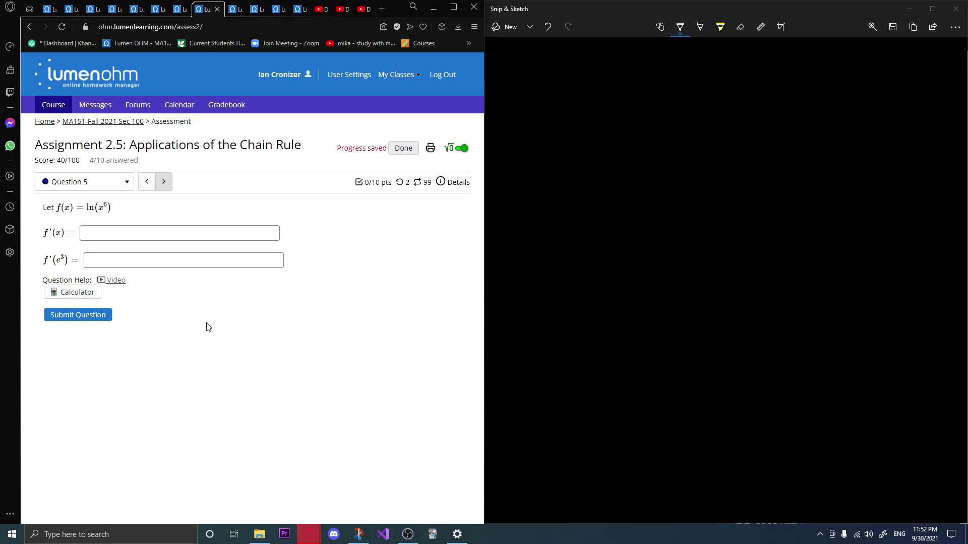
# Handwrite "f(x) = ln(x⁶)" at the top of the canvas and mark x⁶ as u with a brace.
pyautogui.click(603, 15)
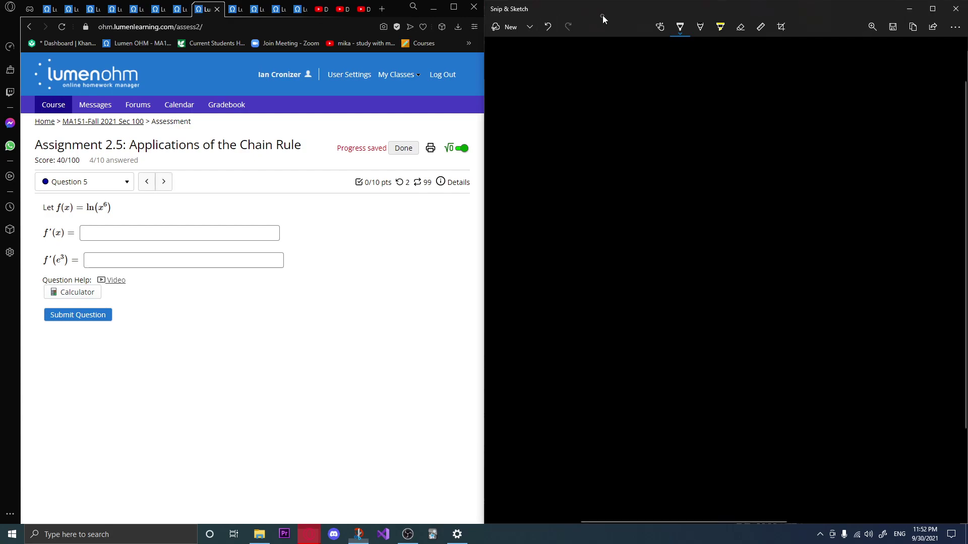
pyautogui.moveTo(529, 60); pyautogui.dragTo(518, 83)
pyautogui.moveTo(510, 72)
pyautogui.mouseDown()
pyautogui.moveTo(527, 69)
pyautogui.moveTo(531, 84)
pyautogui.moveTo(560, 82)
pyautogui.mouseUp()
pyautogui.moveTo(559, 65)
pyautogui.mouseDown()
pyautogui.moveTo(544, 84)
pyautogui.moveTo(589, 65)
pyautogui.mouseUp()
pyautogui.moveTo(573, 76)
pyautogui.mouseDown()
pyautogui.moveTo(612, 65)
pyautogui.moveTo(619, 81)
pyautogui.moveTo(598, 77)
pyautogui.moveTo(621, 67)
pyautogui.moveTo(625, 82)
pyautogui.moveTo(641, 79)
pyautogui.mouseUp()
pyautogui.click(547, 27)
pyautogui.click(547, 27)
pyautogui.moveTo(641, 62)
pyautogui.mouseDown()
pyautogui.moveTo(628, 81)
pyautogui.moveTo(646, 65)
pyautogui.moveTo(650, 81)
pyautogui.moveTo(629, 100)
pyautogui.moveTo(646, 93)
pyautogui.moveTo(643, 109)
pyautogui.mouseUp()
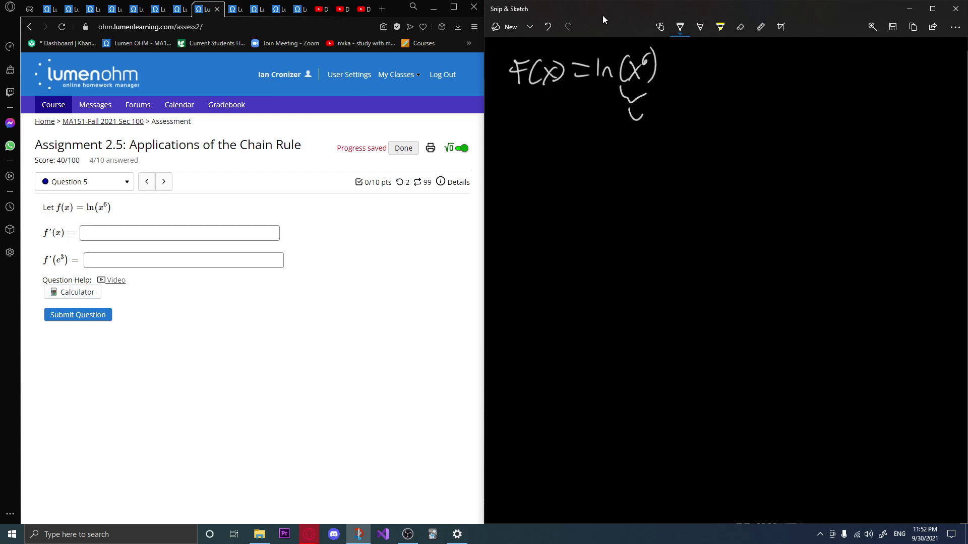
# Handwrite "u = x⁶" and "u' = 6x⁵" below the function.
pyautogui.moveTo(539, 146); pyautogui.dragTo(559, 147)
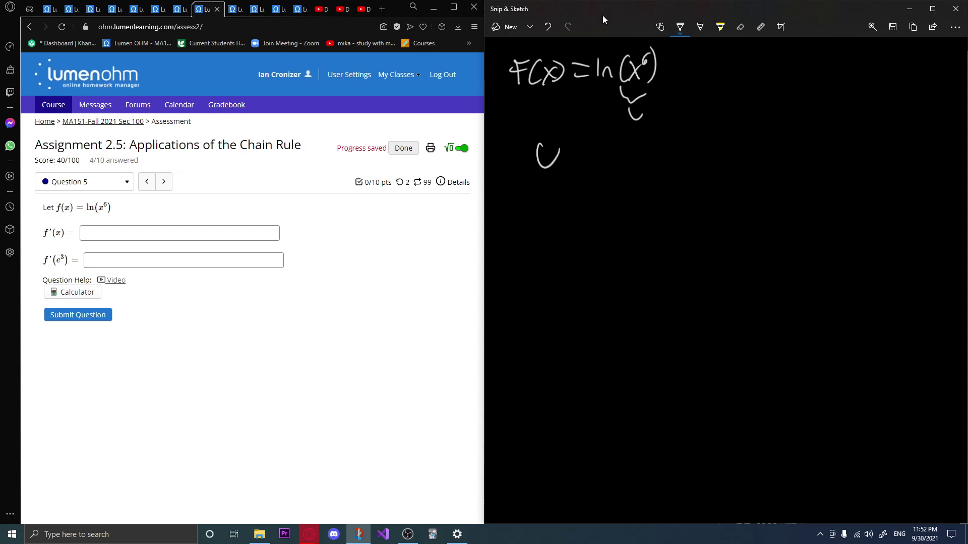
pyautogui.moveTo(566, 150)
pyautogui.mouseDown()
pyautogui.moveTo(582, 149)
pyautogui.moveTo(582, 160)
pyautogui.mouseUp()
pyautogui.moveTo(586, 142)
pyautogui.mouseDown()
pyautogui.moveTo(598, 161)
pyautogui.moveTo(586, 164)
pyautogui.mouseUp()
pyautogui.moveTo(611, 122); pyautogui.dragTo(605, 137)
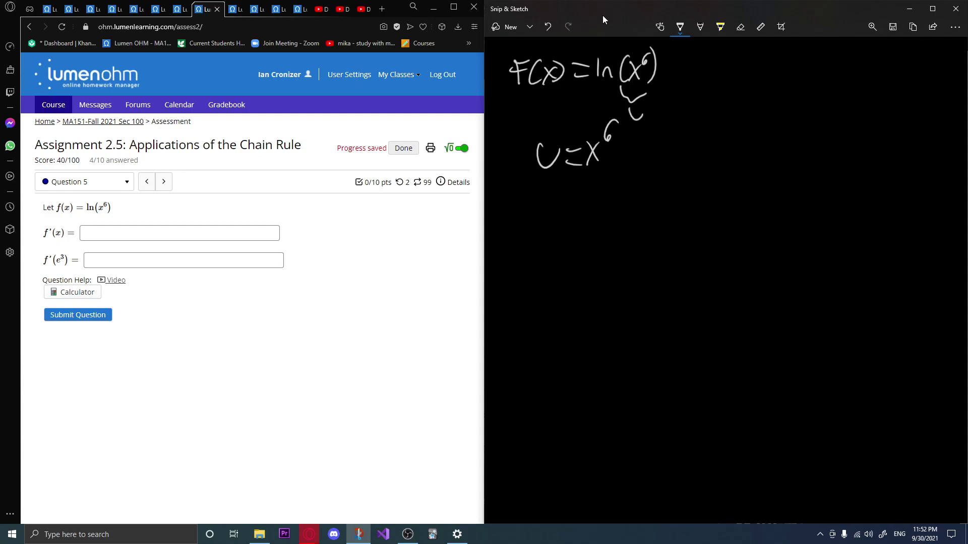
pyautogui.moveTo(530, 212); pyautogui.dragTo(577, 215)
pyautogui.moveTo(558, 230); pyautogui.dragTo(617, 221)
pyautogui.moveTo(623, 202)
pyautogui.mouseDown()
pyautogui.moveTo(603, 230)
pyautogui.moveTo(630, 199)
pyautogui.mouseUp()
# Handwrite the fraction x⁶ over 6x⁵ beside the u substitution.
pyautogui.moveTo(735, 127); pyautogui.dragTo(755, 148)
pyautogui.moveTo(758, 129); pyautogui.dragTo(737, 154)
pyautogui.moveTo(788, 96); pyautogui.dragTo(770, 120)
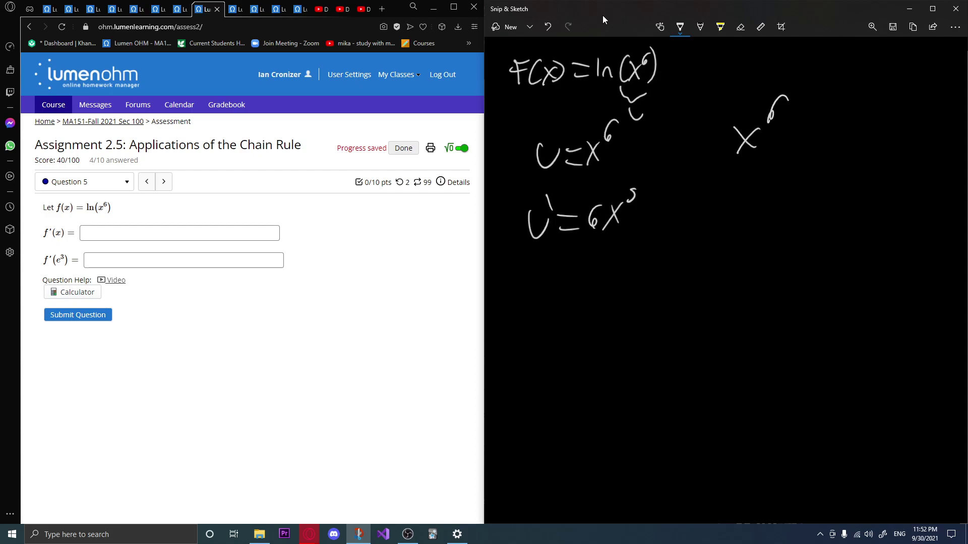
pyautogui.moveTo(718, 163); pyautogui.dragTo(793, 149)
pyautogui.moveTo(739, 173)
pyautogui.mouseDown()
pyautogui.moveTo(737, 186)
pyautogui.moveTo(760, 193)
pyautogui.mouseUp()
pyautogui.moveTo(761, 173); pyautogui.dragTo(745, 196)
pyautogui.moveTo(775, 153); pyautogui.dragTo(773, 165)
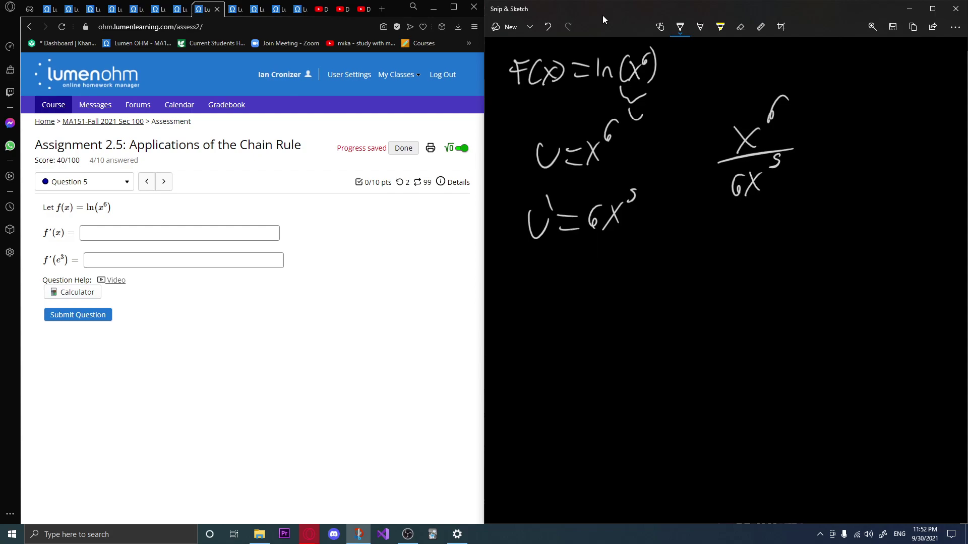
# Enter x^6/6x^5 as the f'(x) answer and submit Question 5.
pyautogui.click(222, 229)
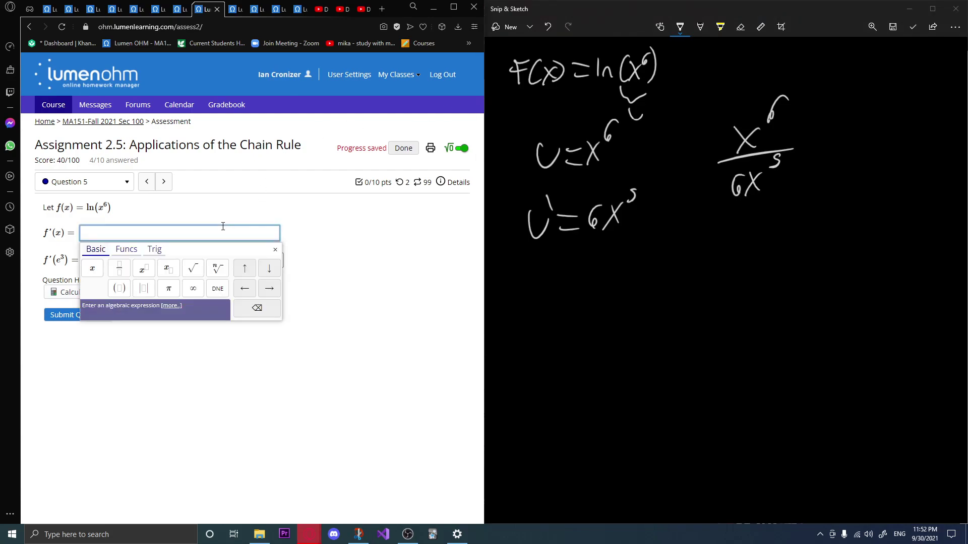
pyautogui.write('x^6')
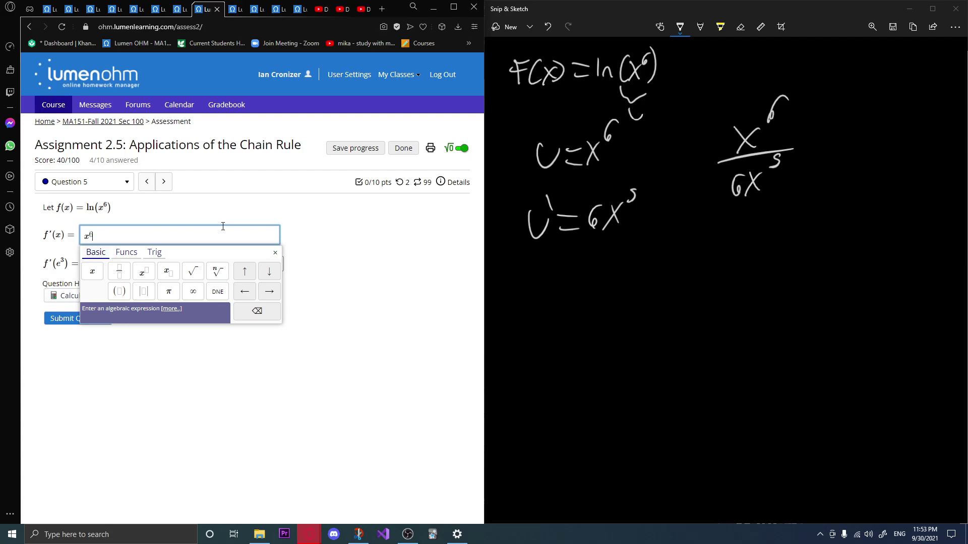
pyautogui.write('/')
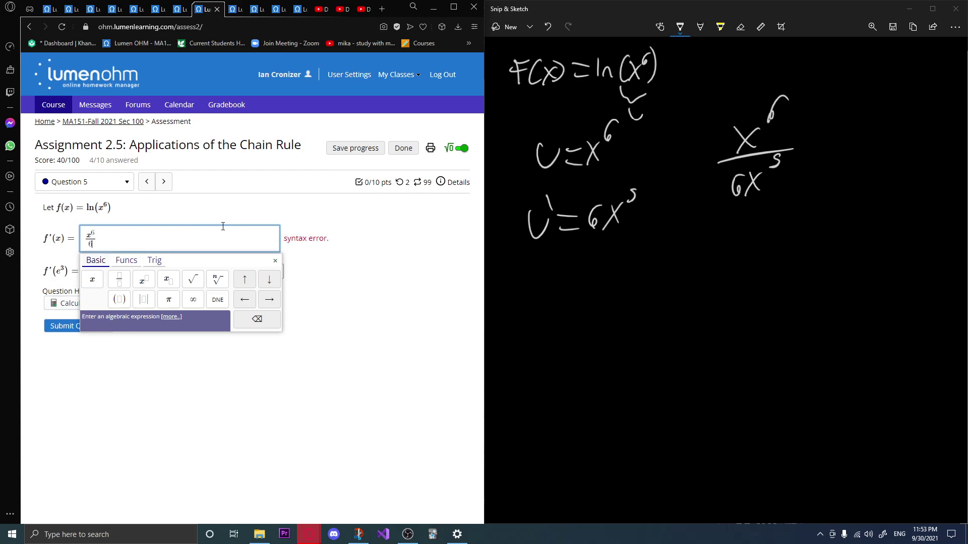
pyautogui.write('6x^5')
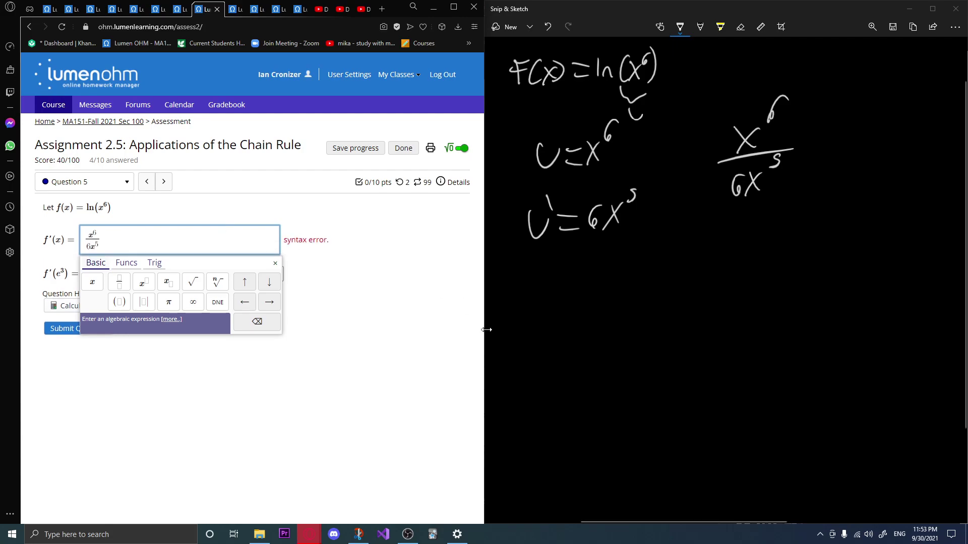
pyautogui.click(53, 328)
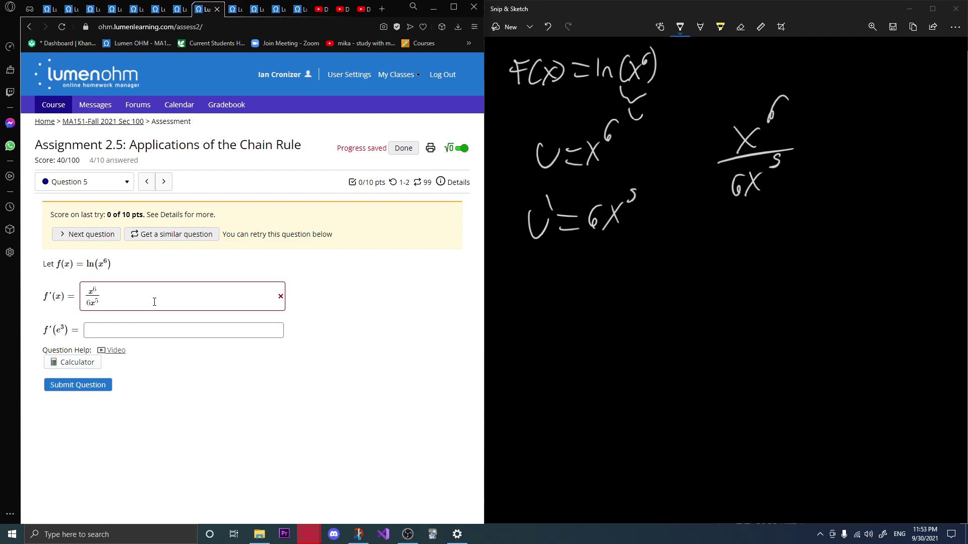
# Undo the handwritten fraction, the u and u' lines and the brace, keeping only f(x) = ln(x⁶).
pyautogui.click(549, 27)
pyautogui.click(548, 26)
pyautogui.click(549, 26)
pyautogui.click(548, 26)
pyautogui.click(549, 26)
pyautogui.click(548, 27)
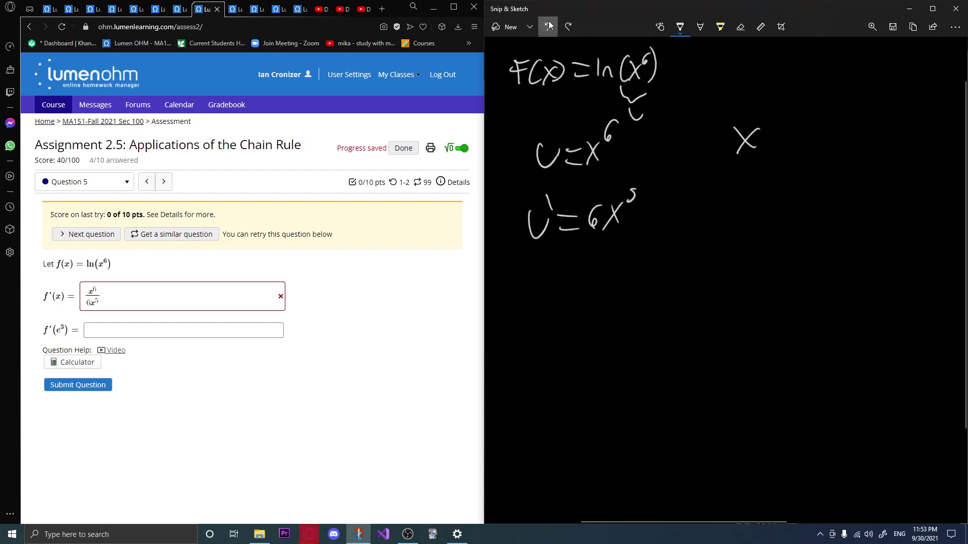
pyautogui.click(548, 26)
pyautogui.click(548, 27)
pyautogui.click(548, 26)
pyautogui.click(549, 26)
pyautogui.click(548, 26)
pyautogui.click(548, 26)
pyautogui.click(548, 26)
pyautogui.click(548, 26)
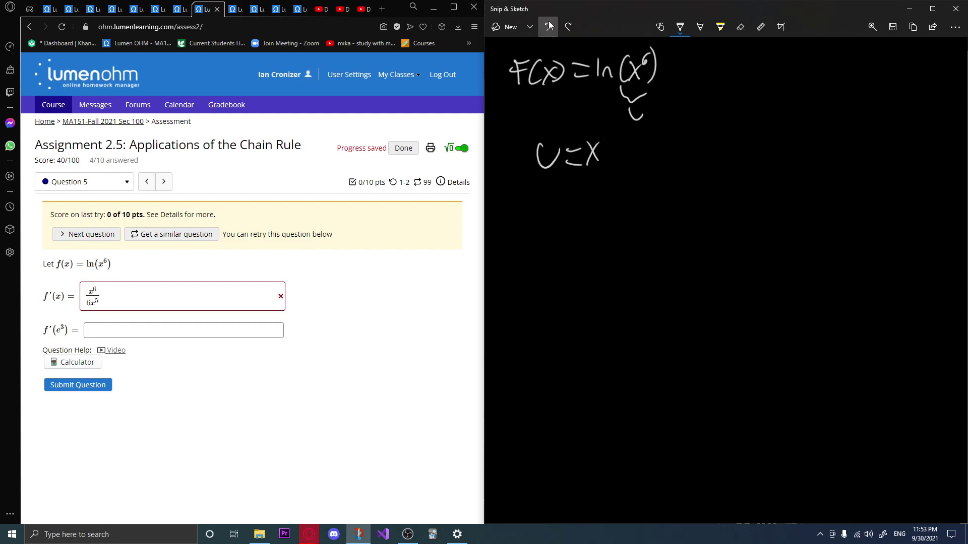
pyautogui.click(549, 26)
pyautogui.click(548, 26)
pyautogui.click(548, 27)
pyautogui.click(549, 26)
pyautogui.click(548, 26)
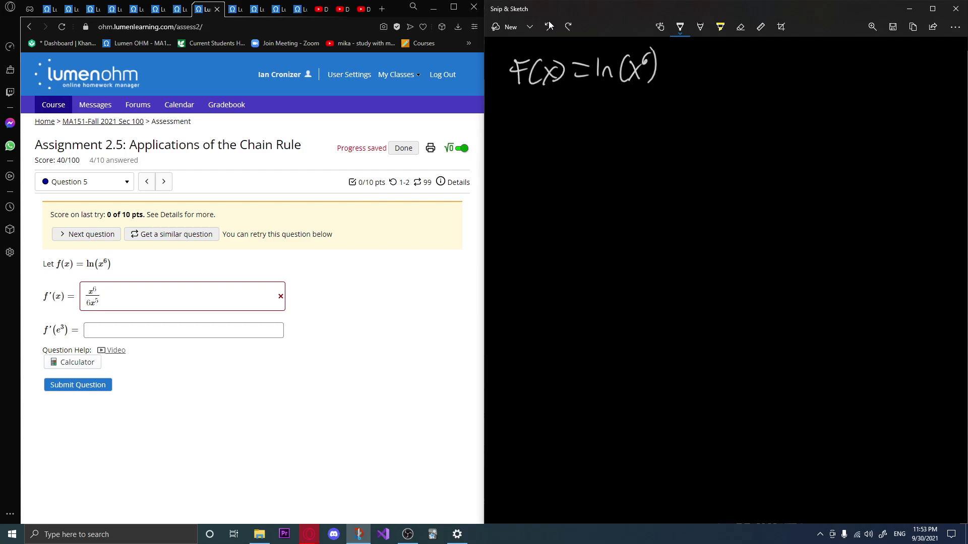
# Extend the function line by hand with the derivative "= 1/x⁶ · 6x⁵", adding a prime mark.
pyautogui.moveTo(670, 64)
pyautogui.mouseDown()
pyautogui.moveTo(692, 63)
pyautogui.moveTo(692, 77)
pyautogui.mouseUp()
pyautogui.moveTo(717, 46)
pyautogui.mouseDown()
pyautogui.moveTo(718, 64)
pyautogui.moveTo(745, 63)
pyautogui.moveTo(718, 94)
pyautogui.moveTo(704, 96)
pyautogui.moveTo(723, 79)
pyautogui.mouseUp()
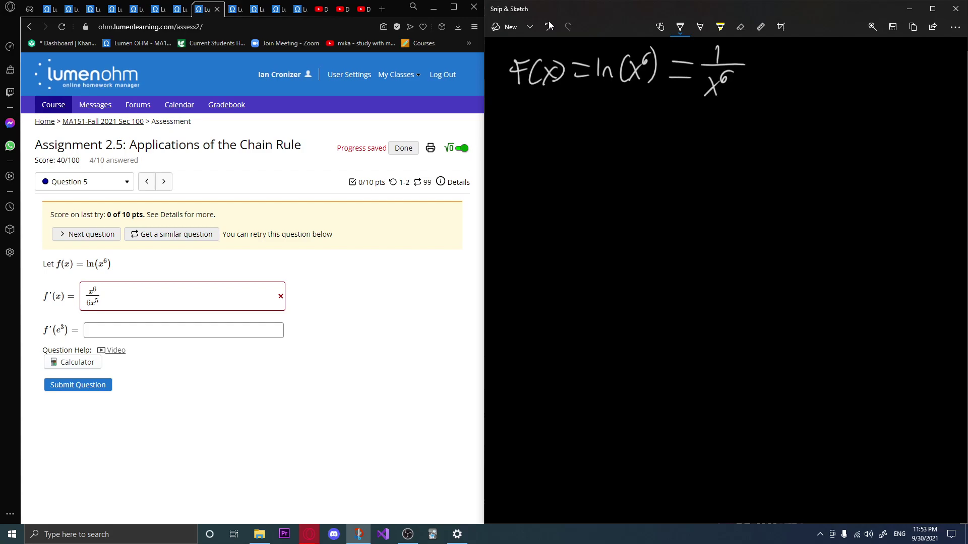
pyautogui.moveTo(694, 47); pyautogui.dragTo(696, 53)
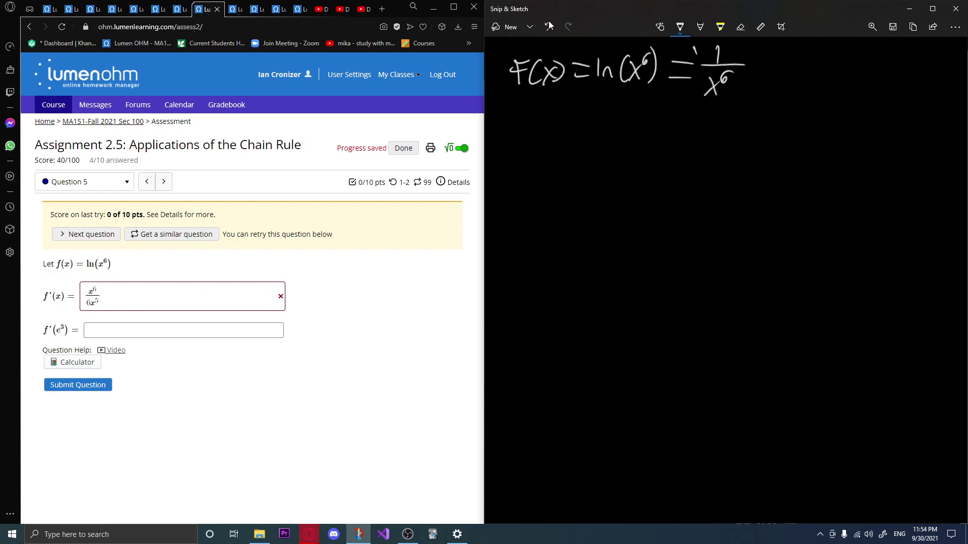
pyautogui.click(757, 70)
pyautogui.moveTo(773, 59)
pyautogui.mouseDown()
pyautogui.moveTo(768, 72)
pyautogui.moveTo(798, 80)
pyautogui.mouseUp()
pyautogui.moveTo(797, 58); pyautogui.dragTo(782, 80)
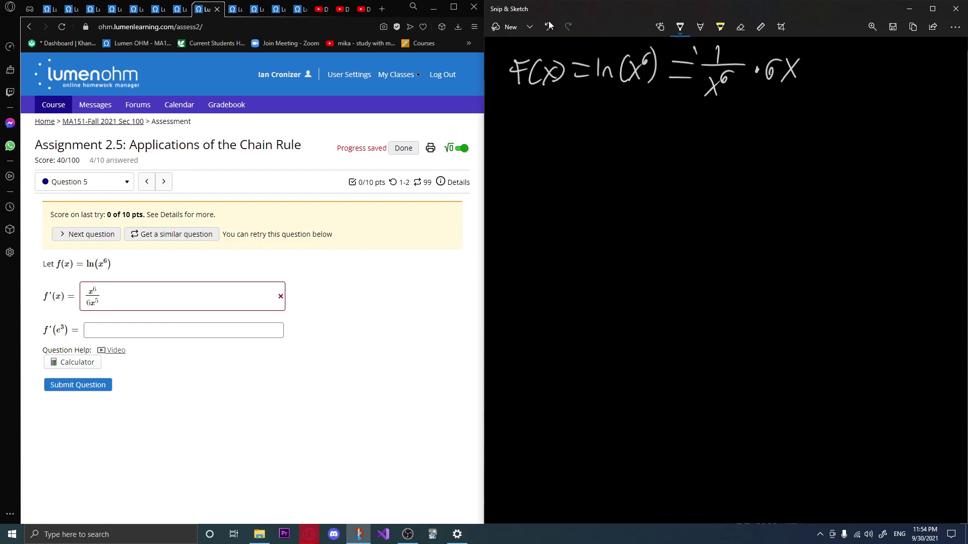
pyautogui.moveTo(816, 45); pyautogui.dragTo(805, 58)
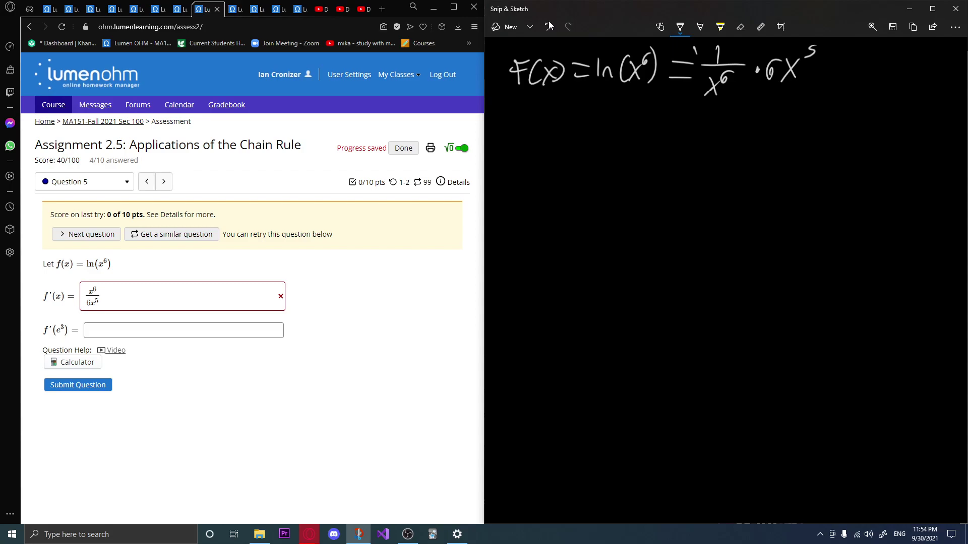
# Handwrite the combined derivative as the fraction 6x⁵ over x⁶ below the function line.
pyautogui.moveTo(664, 174)
pyautogui.mouseDown()
pyautogui.moveTo(657, 201)
pyautogui.moveTo(697, 206)
pyautogui.mouseUp()
pyautogui.moveTo(711, 159); pyautogui.dragTo(715, 173)
pyautogui.moveTo(639, 220); pyautogui.dragTo(736, 203)
pyautogui.moveTo(666, 230)
pyautogui.mouseDown()
pyautogui.moveTo(675, 256)
pyautogui.moveTo(661, 256)
pyautogui.mouseUp()
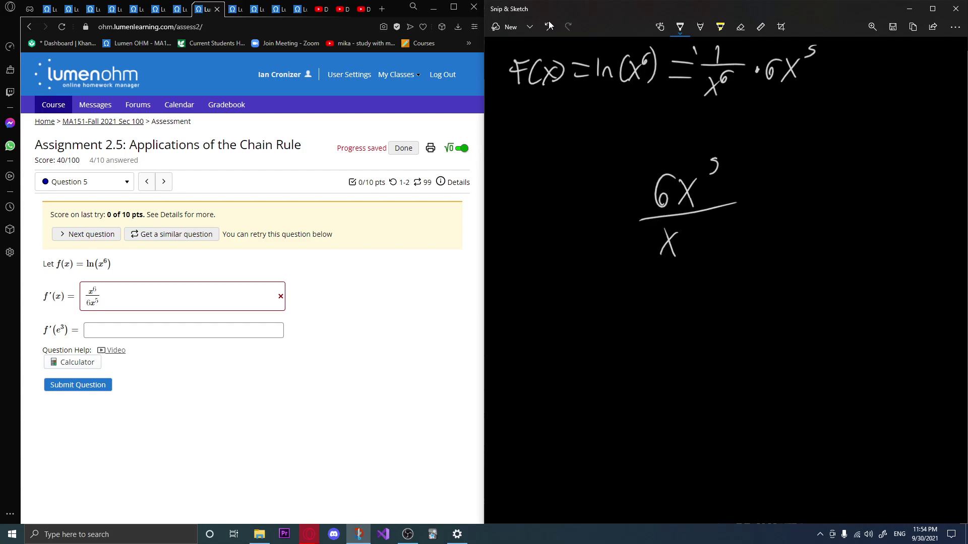
pyautogui.moveTo(692, 215); pyautogui.dragTo(684, 233)
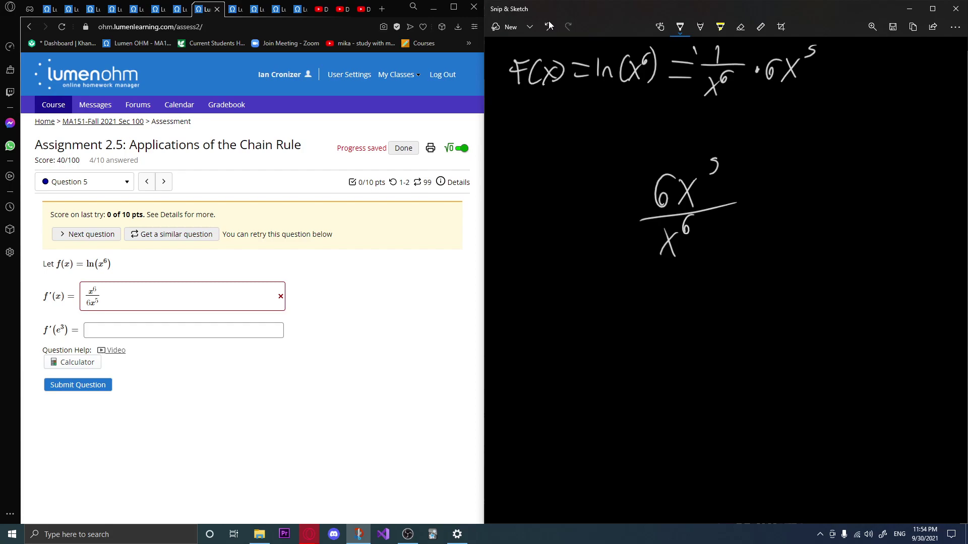
# Replace the f'(x) answer with 6x^5/x^6 and submit Question 5 again.
pyautogui.click(121, 295)
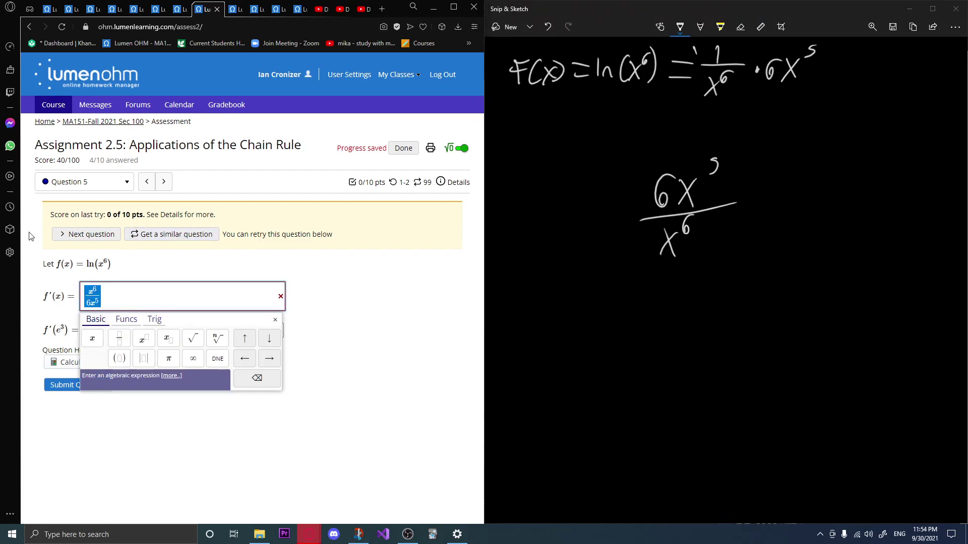
pyautogui.press('BackSpace')
pyautogui.write('6x')
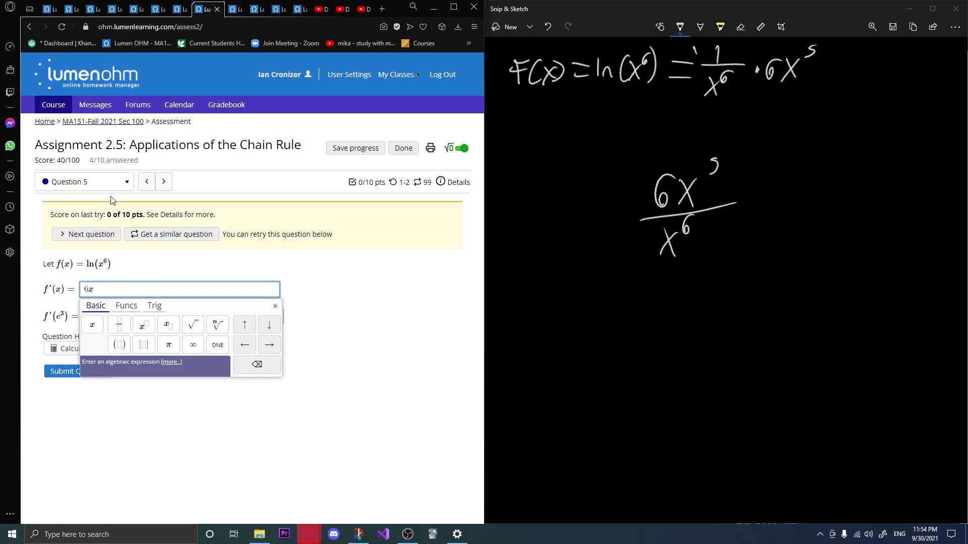
pyautogui.write('^5')
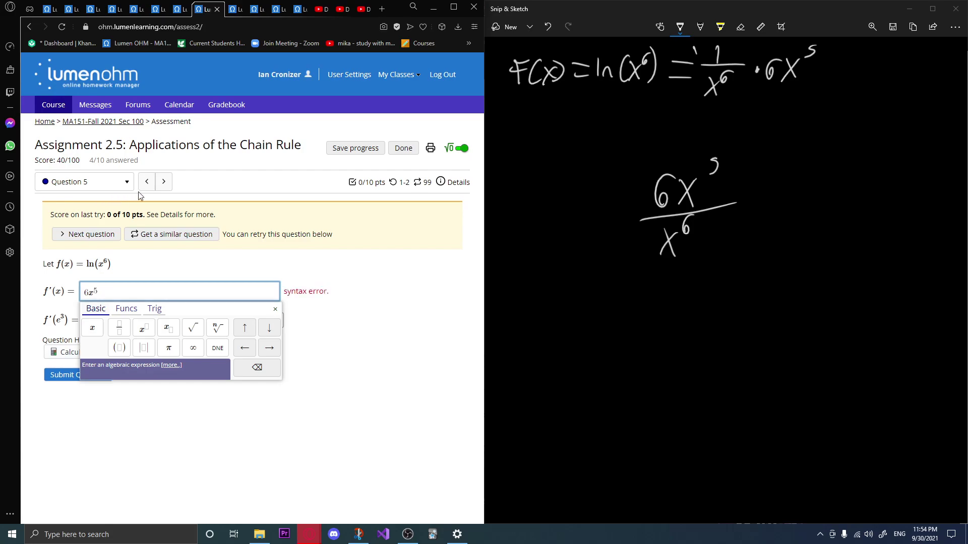
pyautogui.press('Right')
pyautogui.write('/')
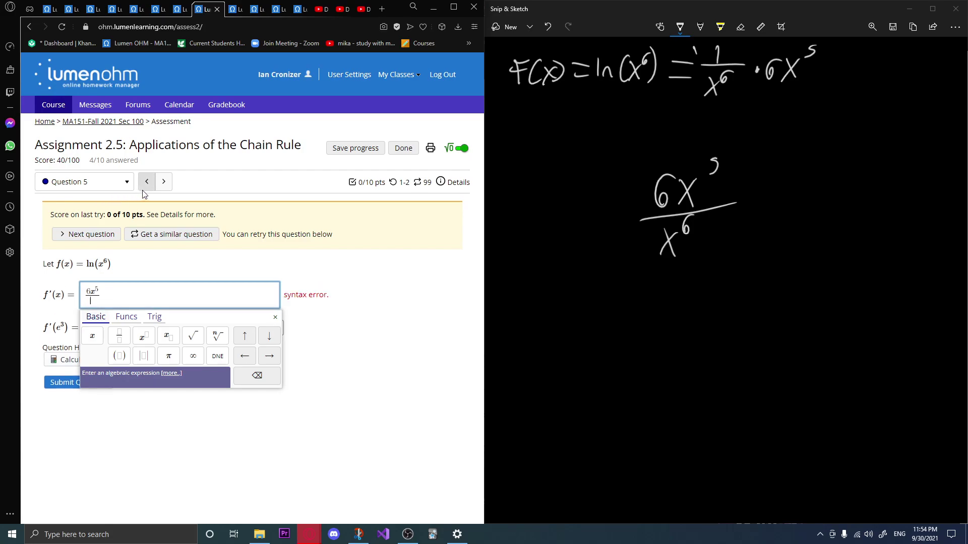
pyautogui.write('x^6')
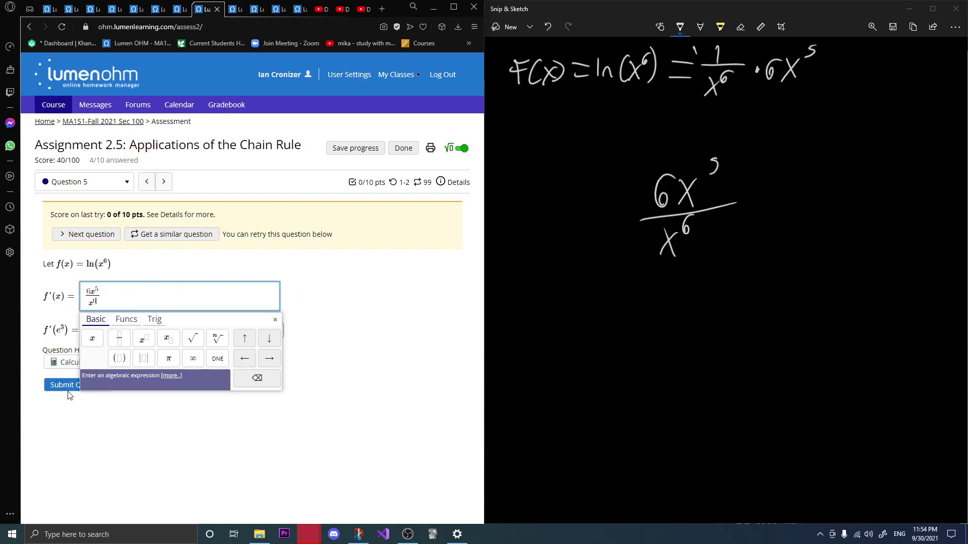
pyautogui.click(66, 388)
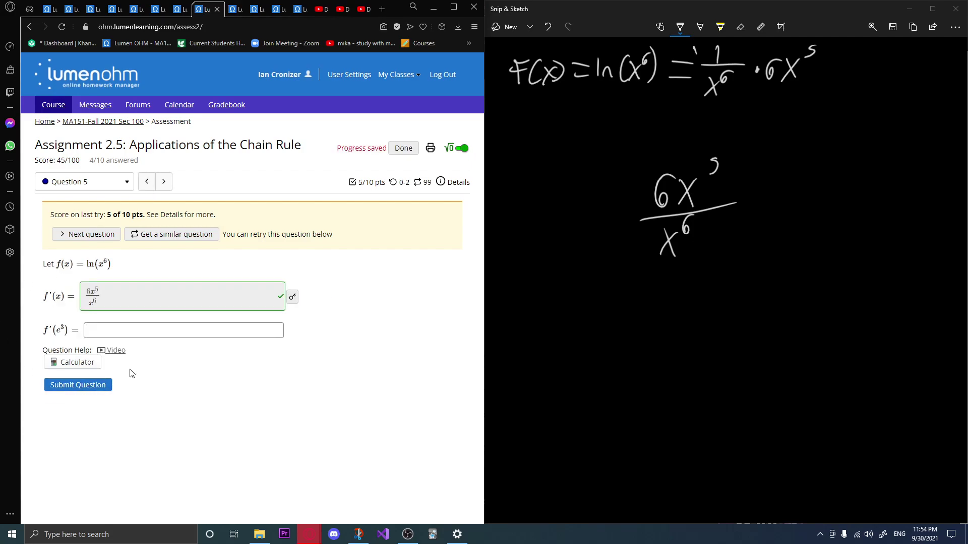
# Copy the f'(x) expression 6x^5/x^6 into the f'(e^3) answer of Question 5.
pyautogui.click(139, 330)
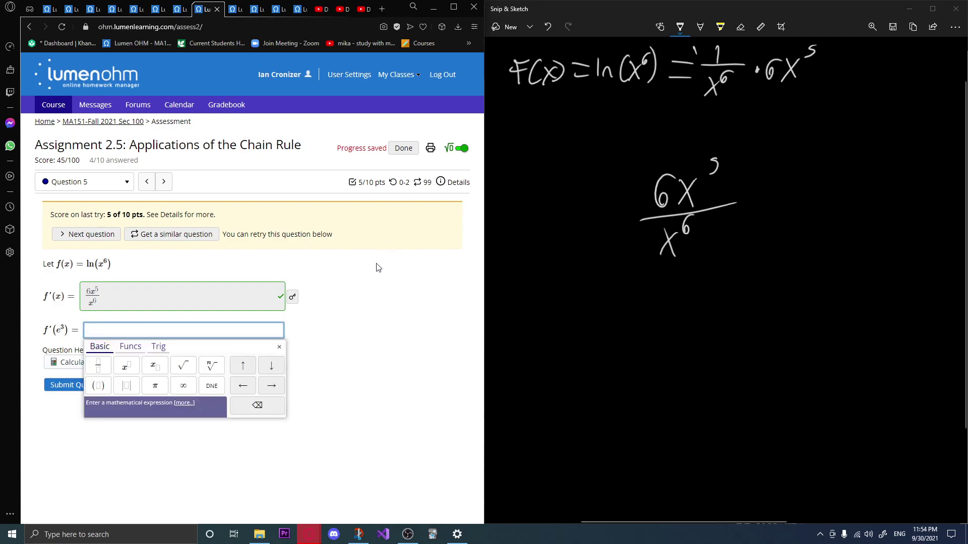
pyautogui.moveTo(131, 304); pyautogui.dragTo(85, 298)
pyautogui.hotkey('ctrl', 'c')
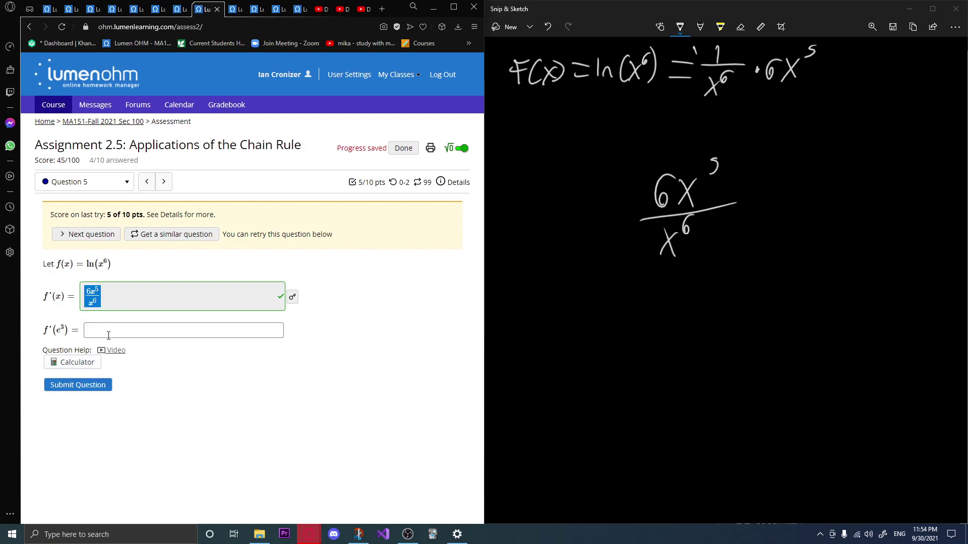
pyautogui.click(115, 333)
pyautogui.hotkey('ctrl', 'v')
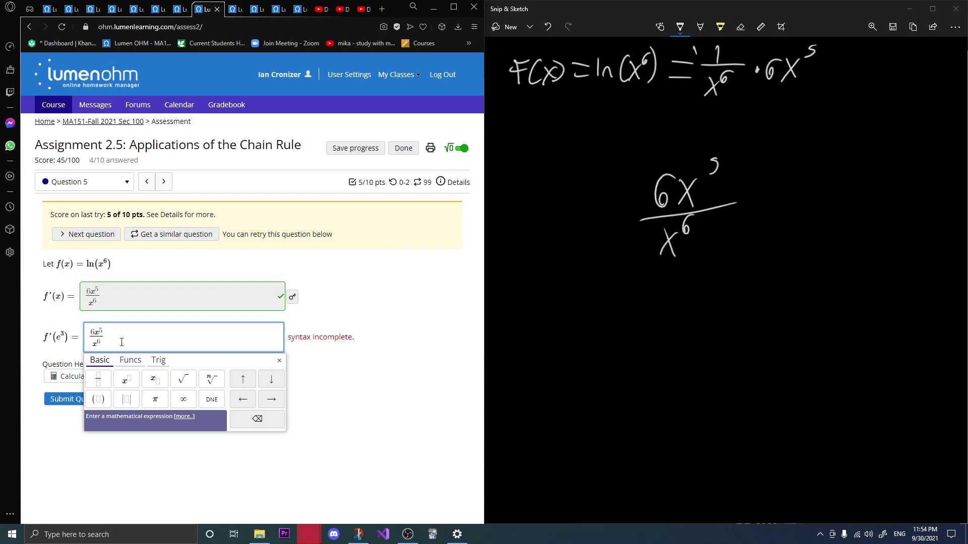
# Substitute e^3 for x in the numerator and denominator of the f'(e^3) answer, keeping the powers 5 and 6, and submit the question.
pyautogui.write('e^')
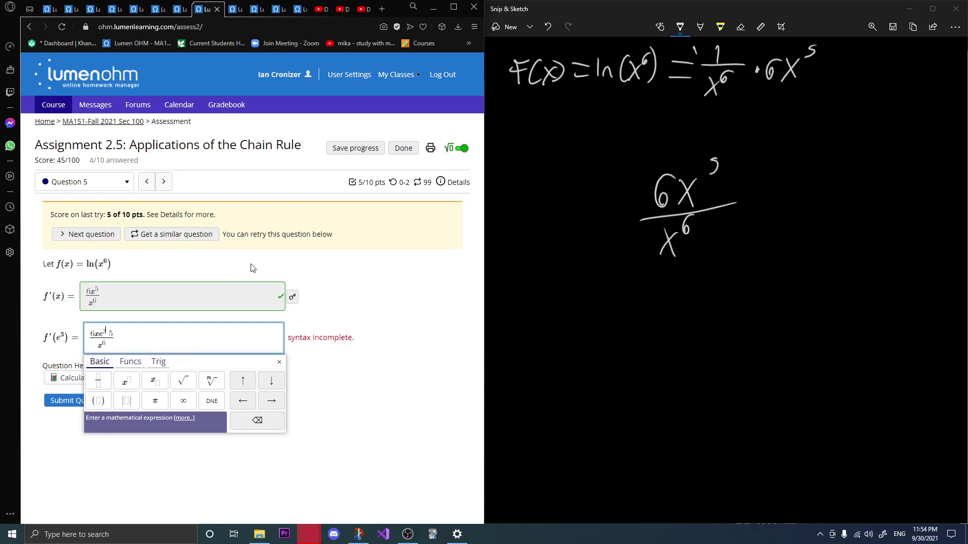
pyautogui.write('3')
pyautogui.press('BackSpace')
pyautogui.click(100, 335)
pyautogui.press('BackSpace')
pyautogui.press('BackSpace')
pyautogui.press('BackSpace')
pyautogui.press('BackSpace')
pyautogui.write('e')
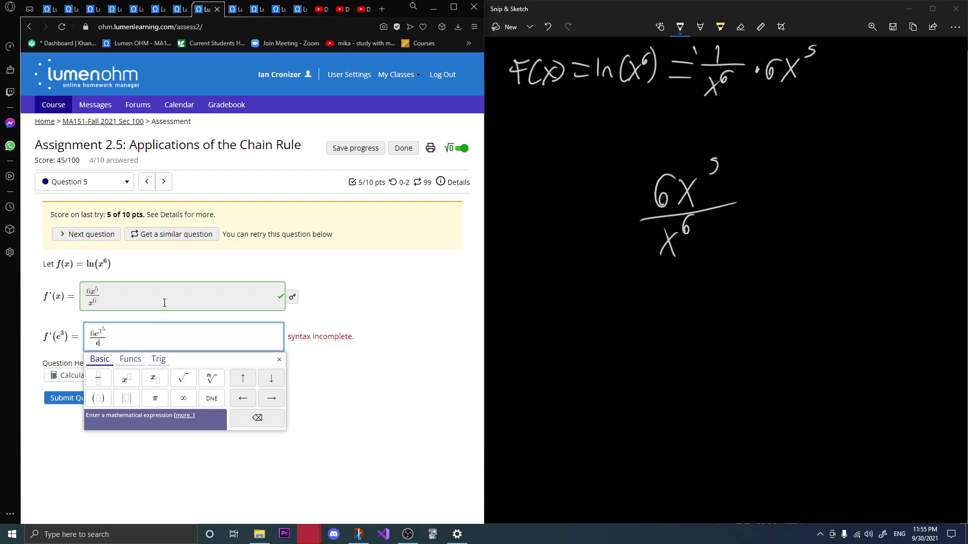
pyautogui.write('^3')
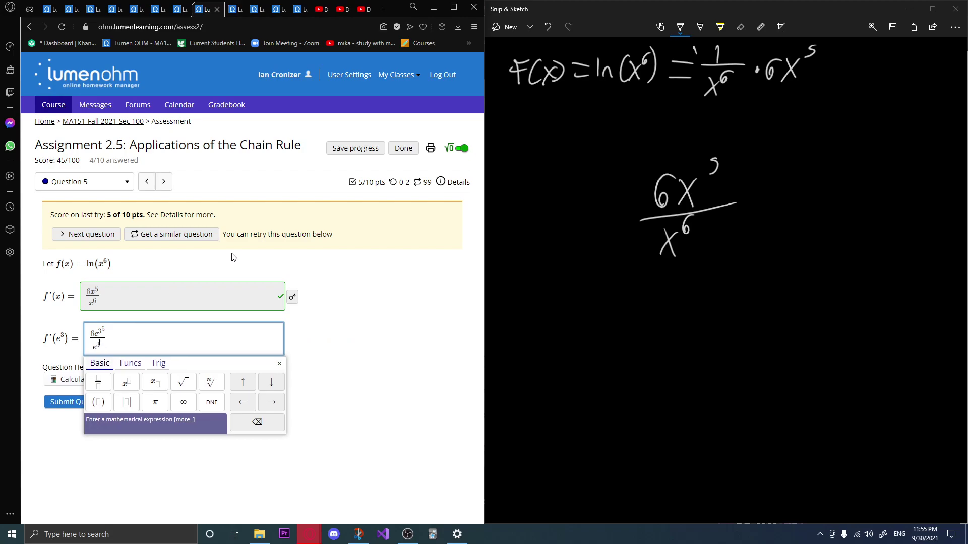
pyautogui.write('^6')
pyautogui.click(73, 407)
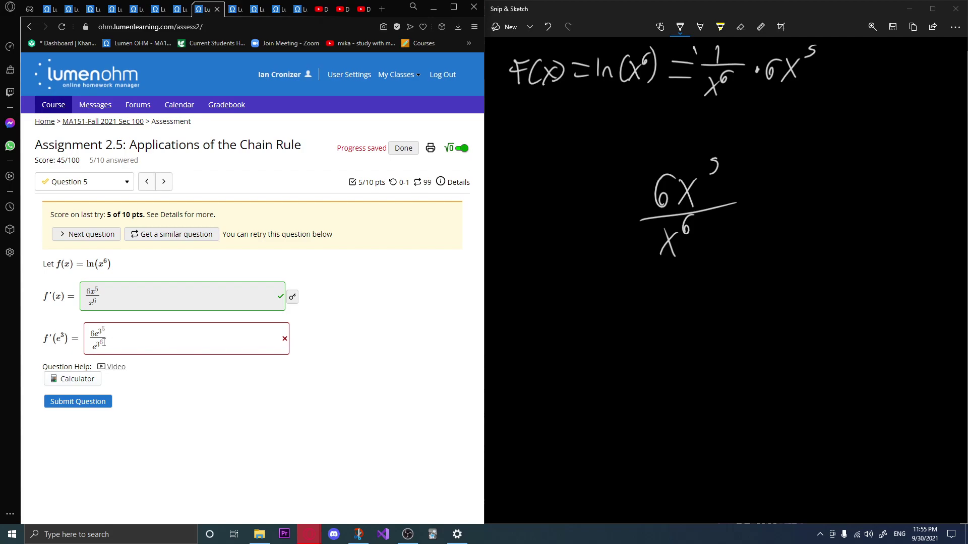
# Correct the f'(e^3) answer to 6e^15/e^18 and submit Question 5 again.
pyautogui.doubleClick(103, 330)
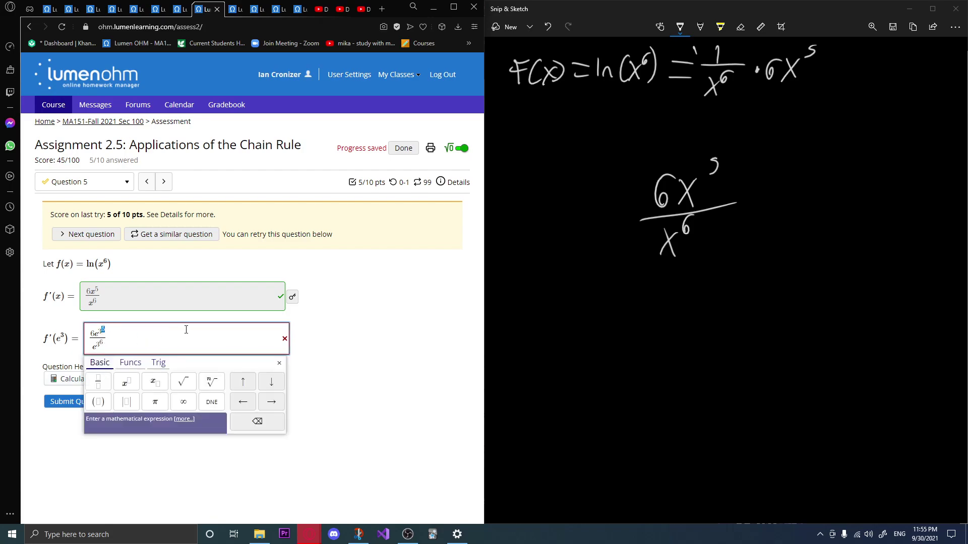
pyautogui.write('15')
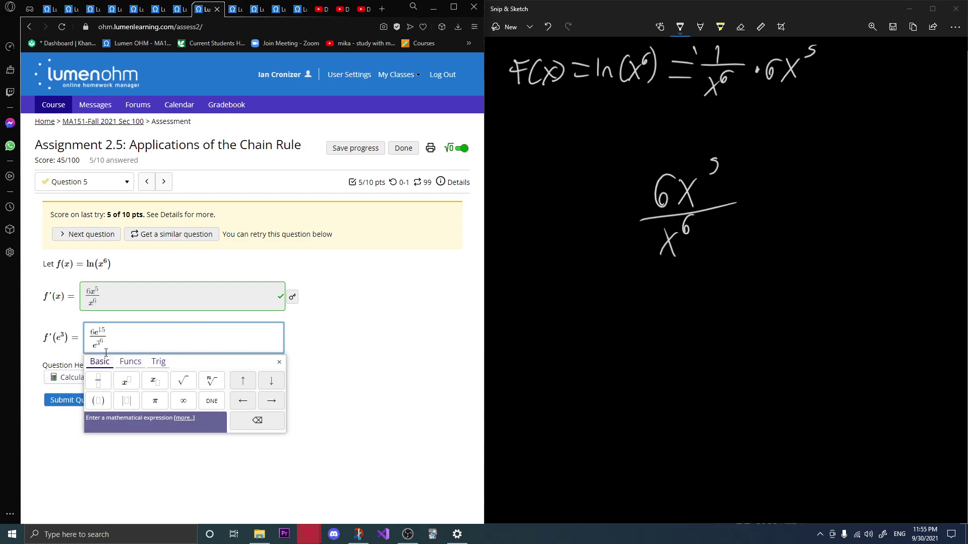
pyautogui.press('BackSpace')
pyautogui.press('BackSpace')
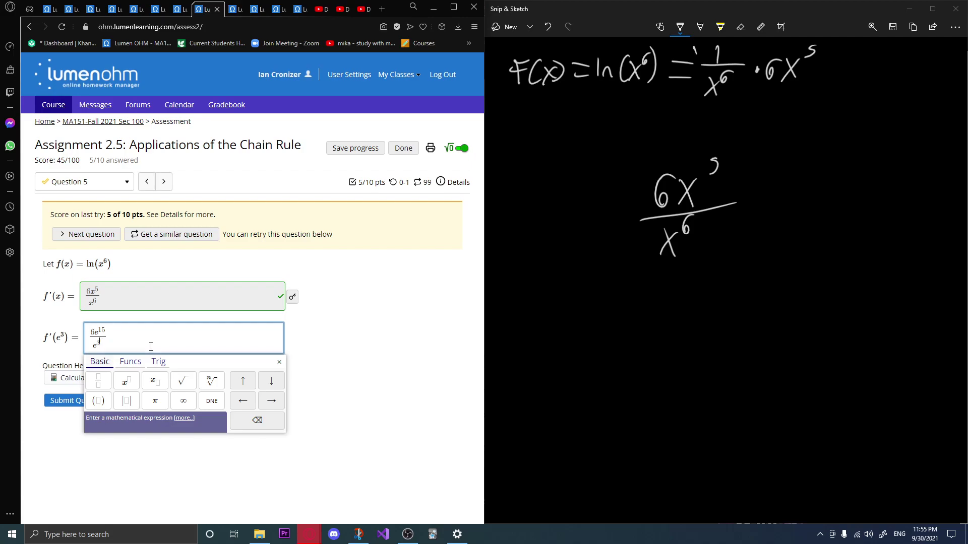
pyautogui.write('2')
pyautogui.press('BackSpace')
pyautogui.write('18')
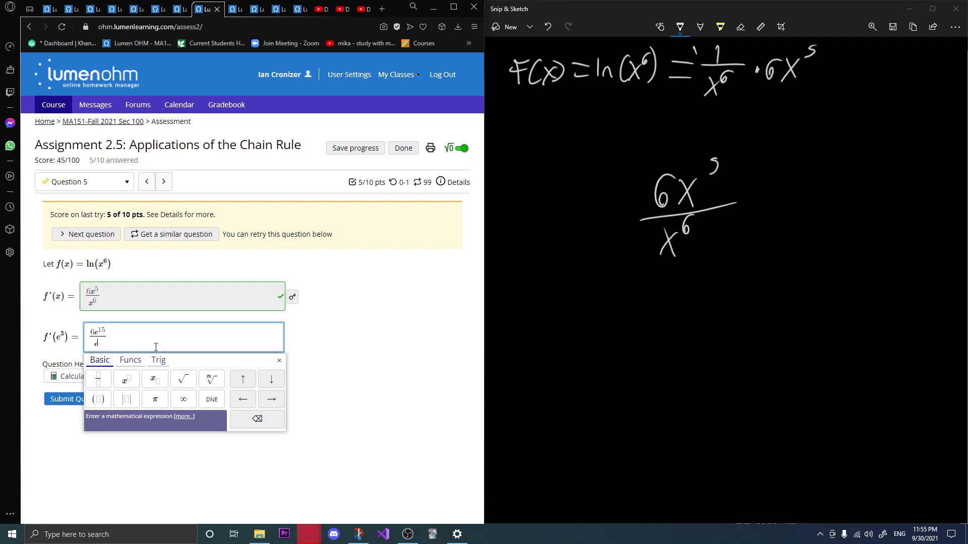
pyautogui.click(65, 399)
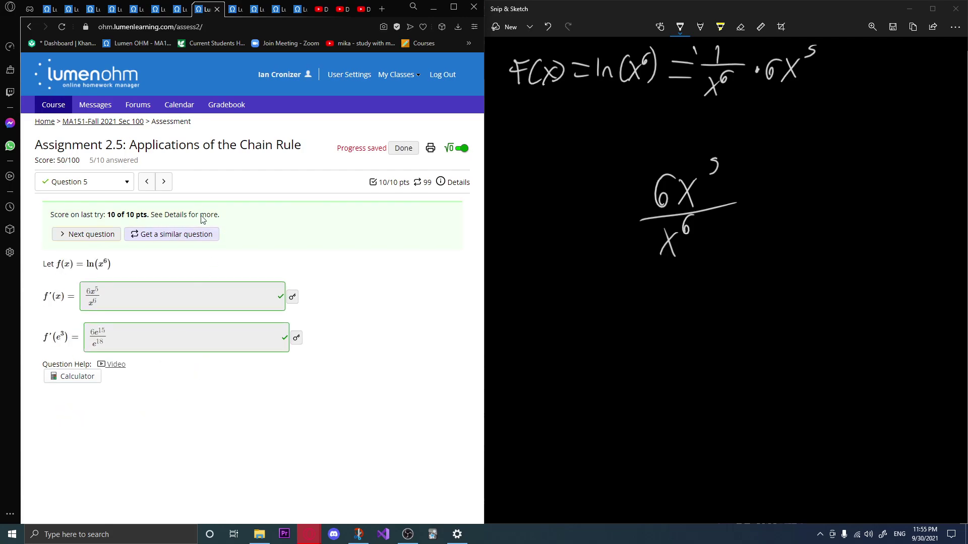
# Go to Question 6 and handwrite f(x) = (4^(6x+5)) at the top of the cleared canvas.
pyautogui.click(164, 184)
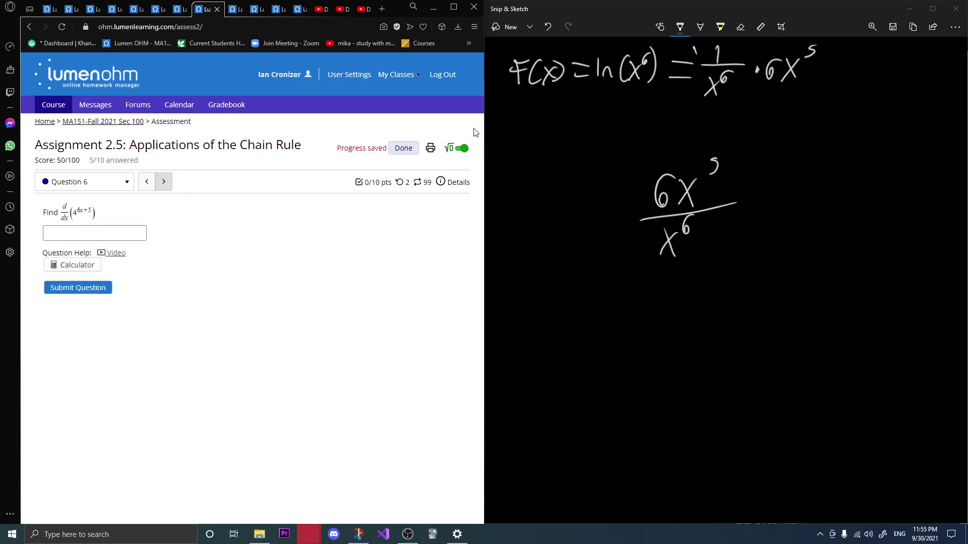
pyautogui.doubleClick(744, 32)
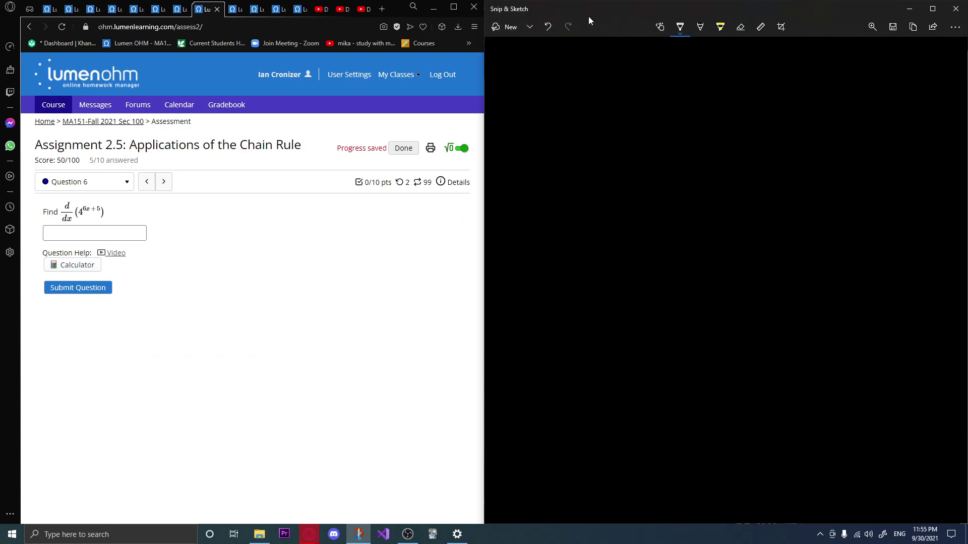
pyautogui.moveTo(523, 68); pyautogui.dragTo(524, 101)
pyautogui.moveTo(516, 86)
pyautogui.mouseDown()
pyautogui.moveTo(532, 83)
pyautogui.moveTo(542, 95)
pyautogui.mouseUp()
pyautogui.moveTo(546, 81)
pyautogui.mouseDown()
pyautogui.moveTo(575, 94)
pyautogui.moveTo(603, 74)
pyautogui.mouseUp()
pyautogui.moveTo(585, 86)
pyautogui.mouseDown()
pyautogui.moveTo(612, 94)
pyautogui.moveTo(642, 78)
pyautogui.mouseUp()
pyautogui.moveTo(637, 70); pyautogui.dragTo(637, 92)
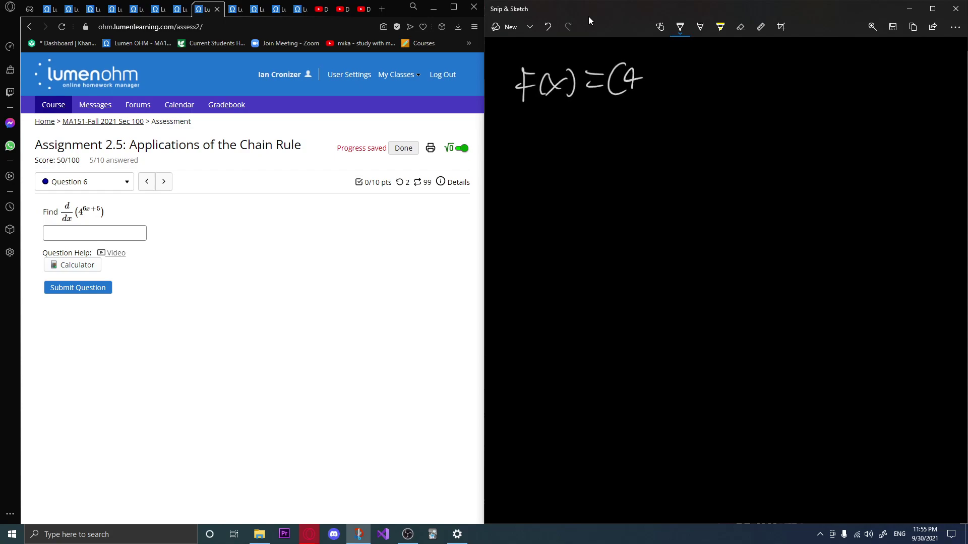
pyautogui.moveTo(648, 54)
pyautogui.mouseDown()
pyautogui.moveTo(640, 60)
pyautogui.moveTo(665, 62)
pyautogui.mouseUp()
pyautogui.moveTo(664, 53)
pyautogui.mouseDown()
pyautogui.moveTo(655, 63)
pyautogui.moveTo(690, 55)
pyautogui.mouseUp()
pyautogui.moveTo(684, 49); pyautogui.dragTo(691, 63)
pyautogui.moveTo(694, 50); pyautogui.dragTo(693, 87)
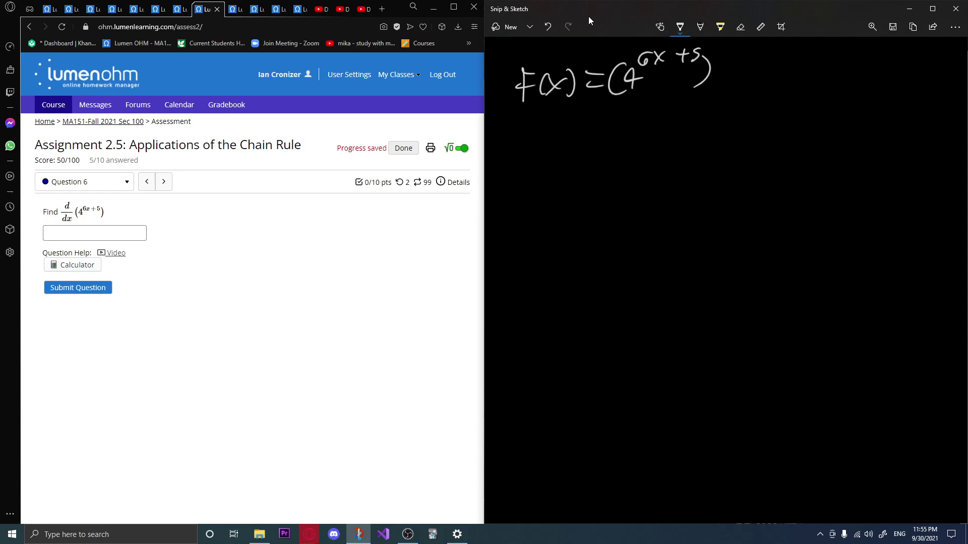
pyautogui.moveTo(539, 153); pyautogui.dragTo(519, 184)
pyautogui.moveTo(541, 136); pyautogui.dragTo(532, 167)
pyautogui.moveTo(551, 150)
pyautogui.mouseDown()
pyautogui.moveTo(548, 173)
pyautogui.moveTo(565, 172)
pyautogui.mouseUp()
pyautogui.moveTo(572, 148); pyautogui.dragTo(561, 171)
pyautogui.click(548, 27)
pyautogui.click(548, 27)
pyautogui.click(548, 27)
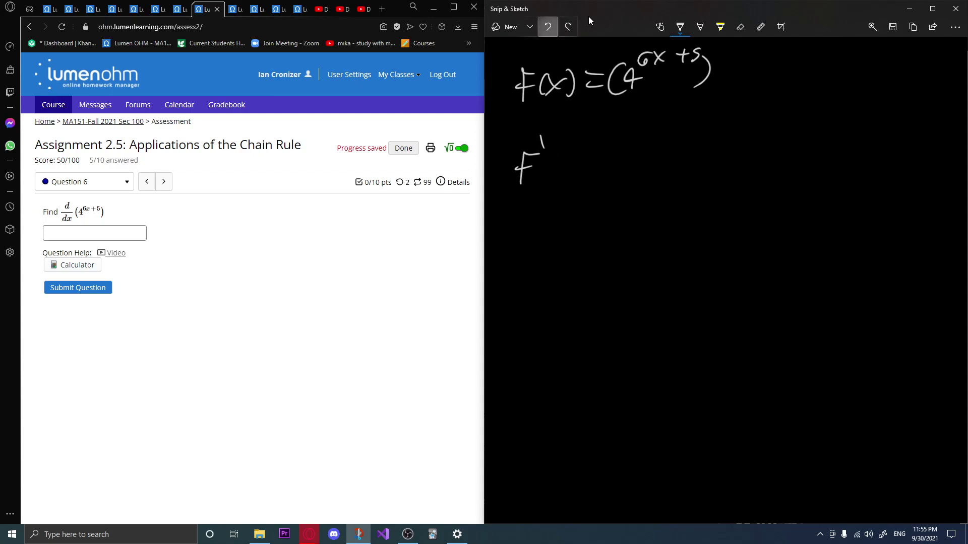
pyautogui.click(548, 26)
pyautogui.click(548, 27)
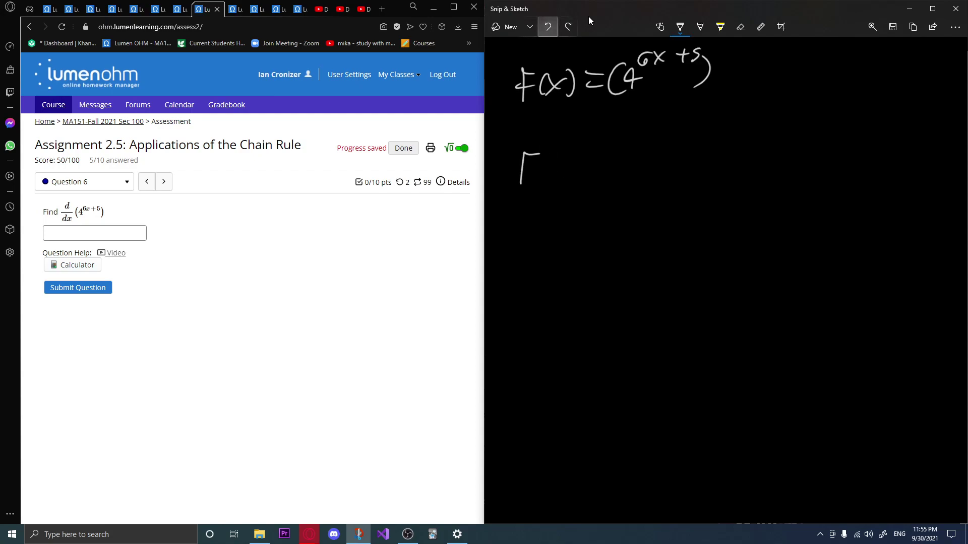
pyautogui.click(548, 27)
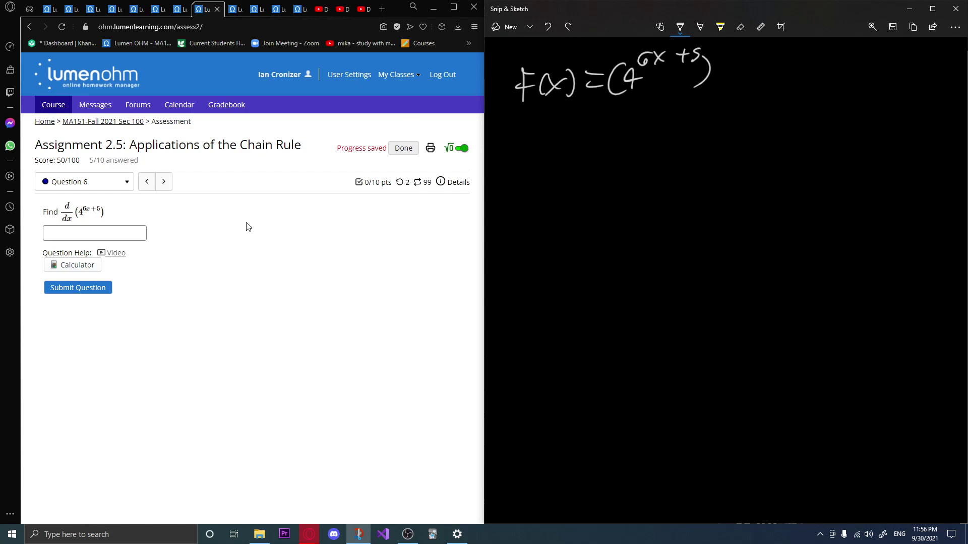
# Open the help video for Question 6, enlarge its window and pause it on the derivative rules for exponential functions.
pyautogui.click(117, 253)
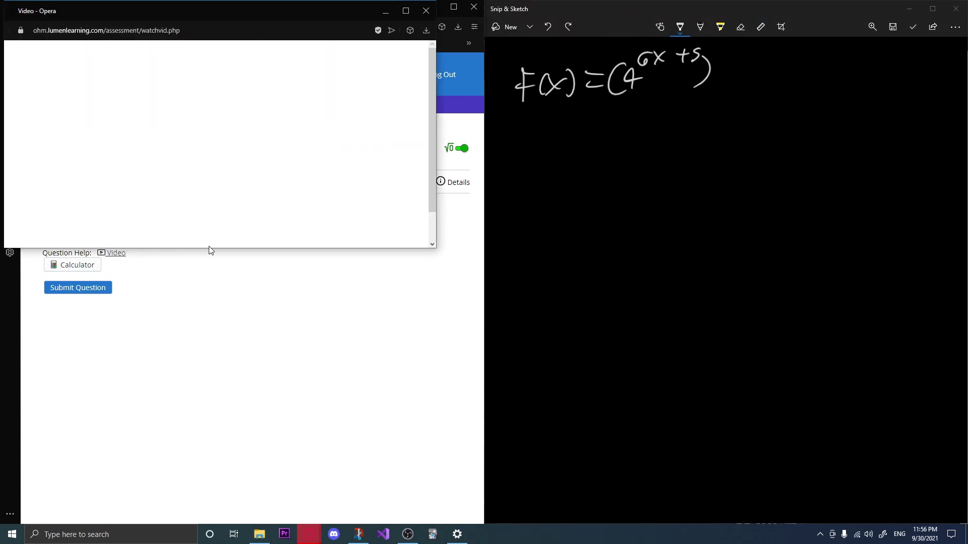
pyautogui.moveTo(202, 251); pyautogui.dragTo(180, 341)
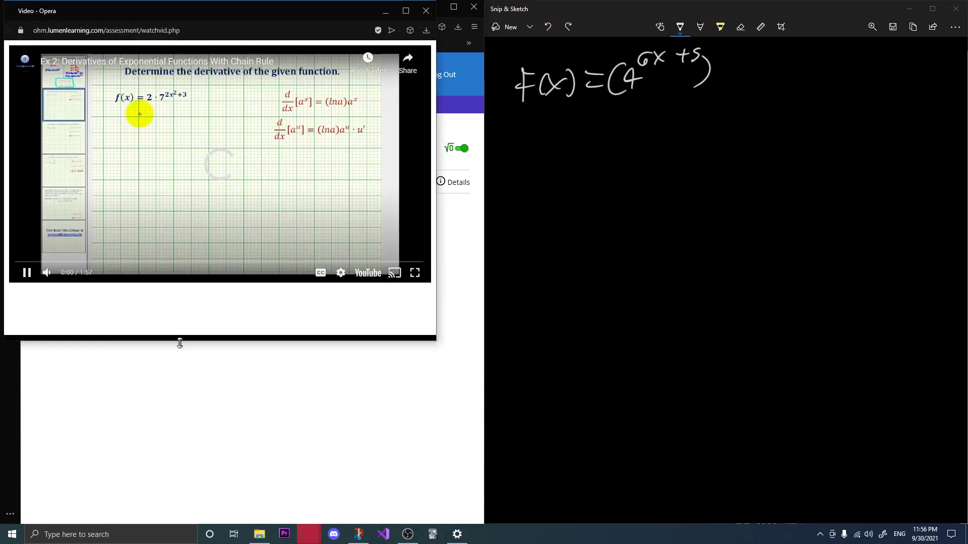
pyautogui.click(201, 199)
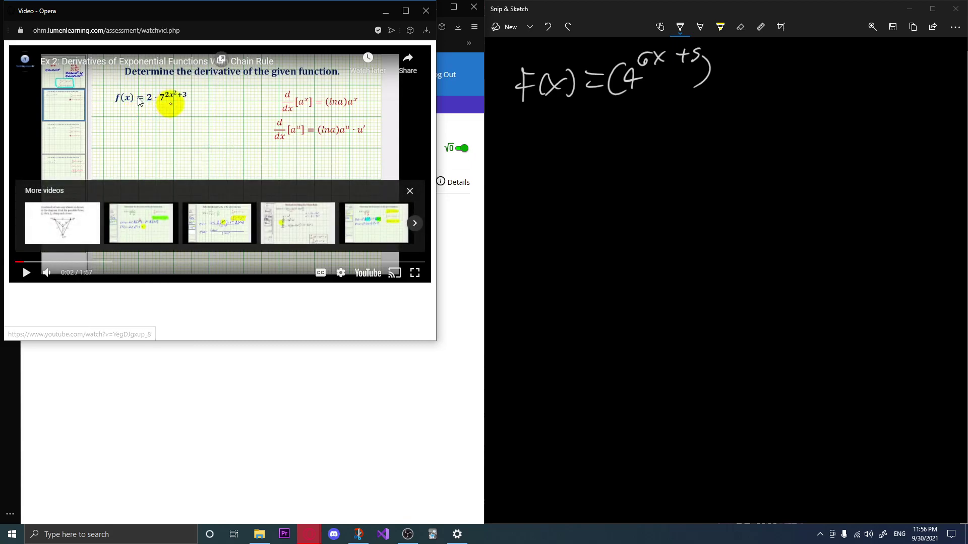
pyautogui.click(205, 199)
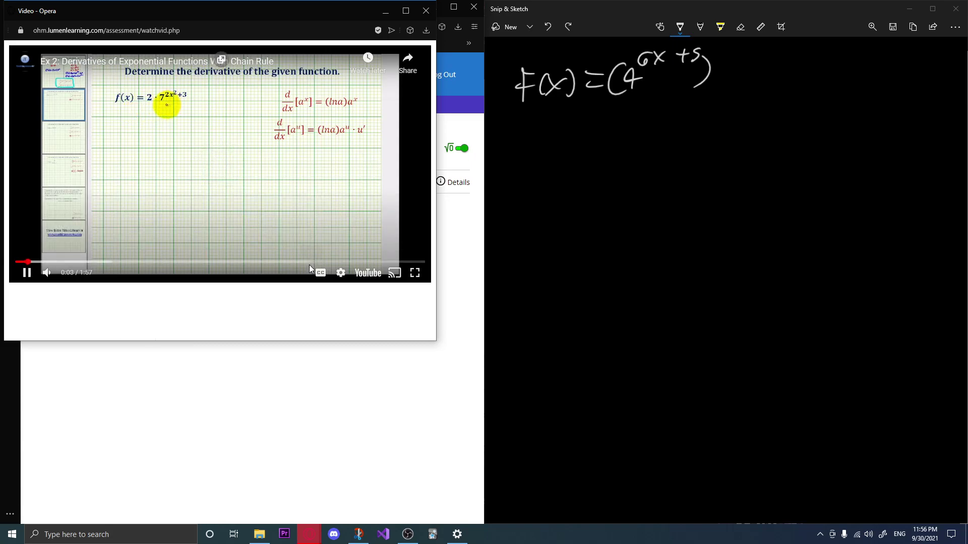
pyautogui.click(321, 185)
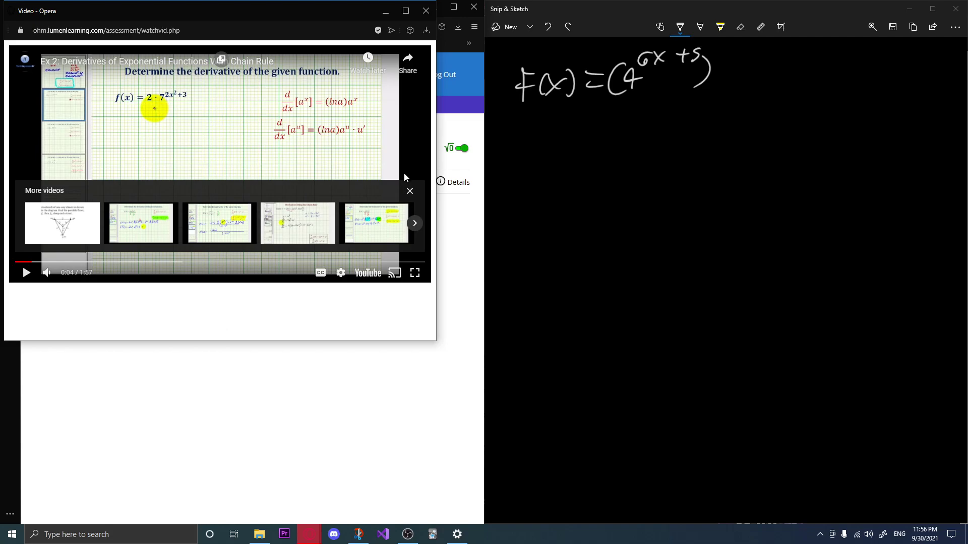
pyautogui.click(410, 190)
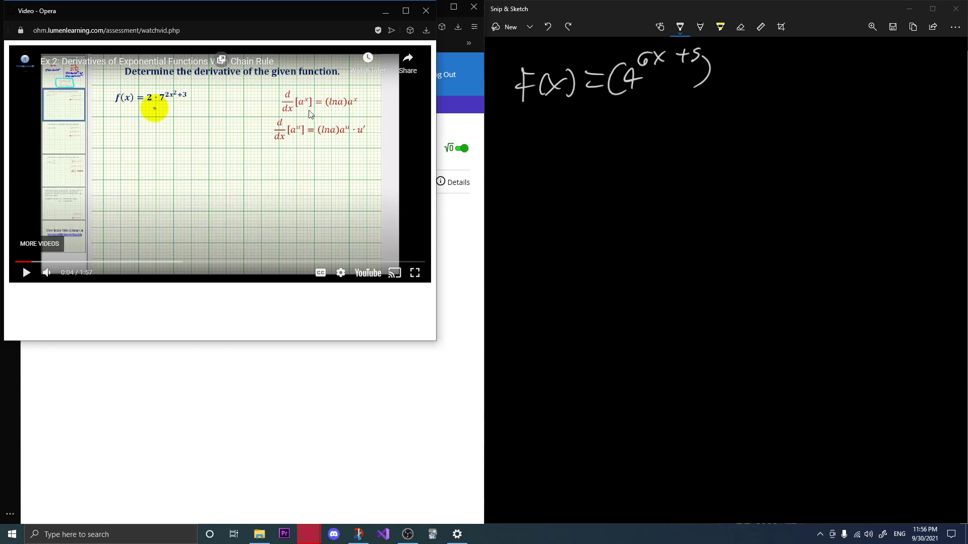
# Handwrite (ln 4) · (4^(6x+5)) below the function line.
pyautogui.click(618, 23)
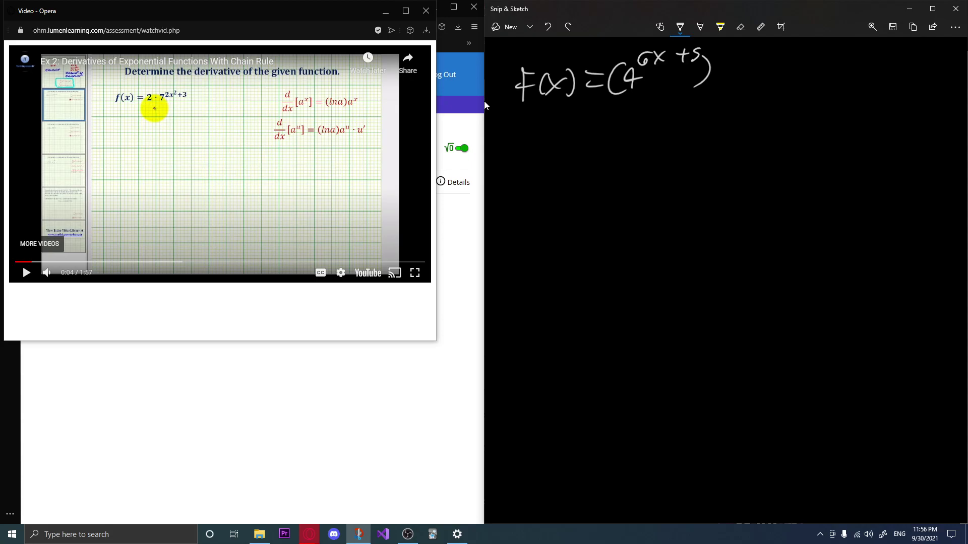
pyautogui.moveTo(543, 143)
pyautogui.mouseDown()
pyautogui.moveTo(542, 177)
pyautogui.moveTo(582, 158)
pyautogui.mouseUp()
pyautogui.moveTo(574, 146); pyautogui.dragTo(573, 176)
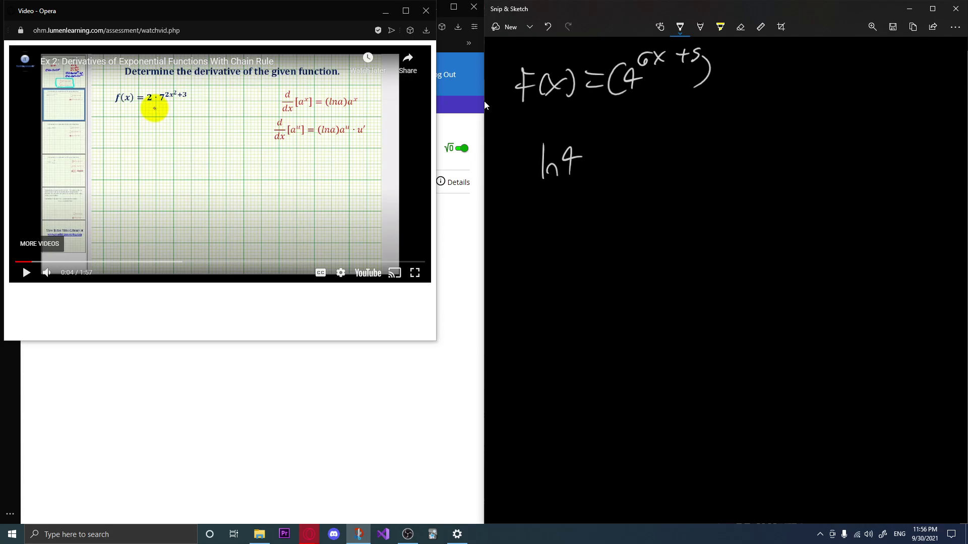
pyautogui.moveTo(585, 141); pyautogui.dragTo(586, 177)
pyautogui.moveTo(533, 139); pyautogui.dragTo(532, 177)
pyautogui.click(606, 158)
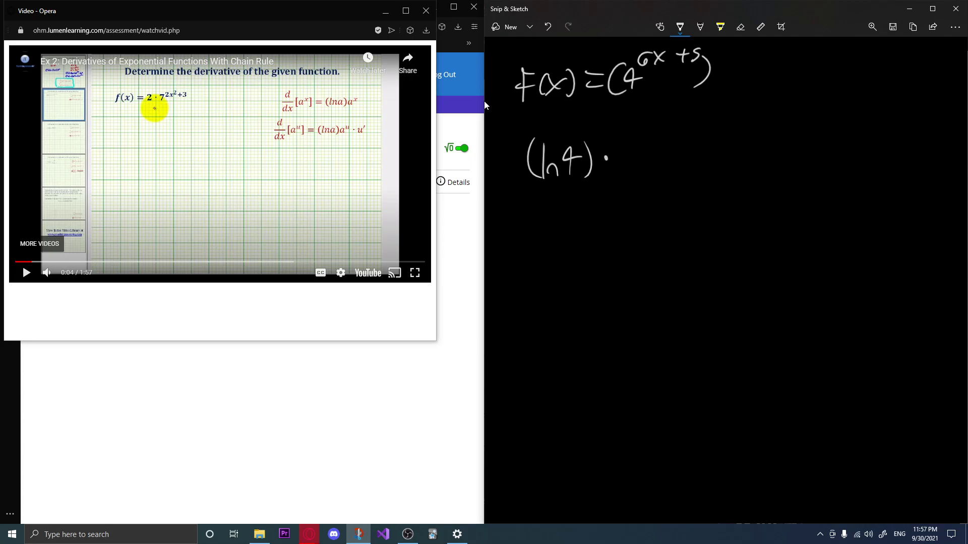
pyautogui.moveTo(628, 143); pyautogui.dragTo(629, 171)
pyautogui.moveTo(633, 147)
pyautogui.mouseDown()
pyautogui.moveTo(640, 154)
pyautogui.moveTo(675, 137)
pyautogui.moveTo(670, 143)
pyautogui.moveTo(689, 150)
pyautogui.moveTo(687, 172)
pyautogui.mouseUp()
# Undo the handwritten product with ln 4, keeping only the f(x) = (4^(6x+5)) line.
pyautogui.click(547, 26)
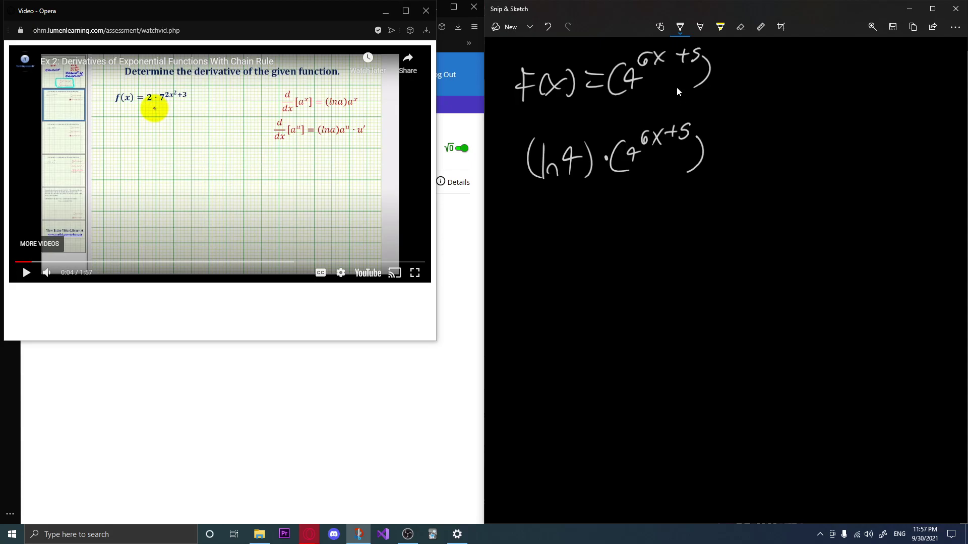
pyautogui.click(548, 28)
pyautogui.click(548, 28)
pyautogui.doubleClick(547, 28)
pyautogui.doubleClick(547, 28)
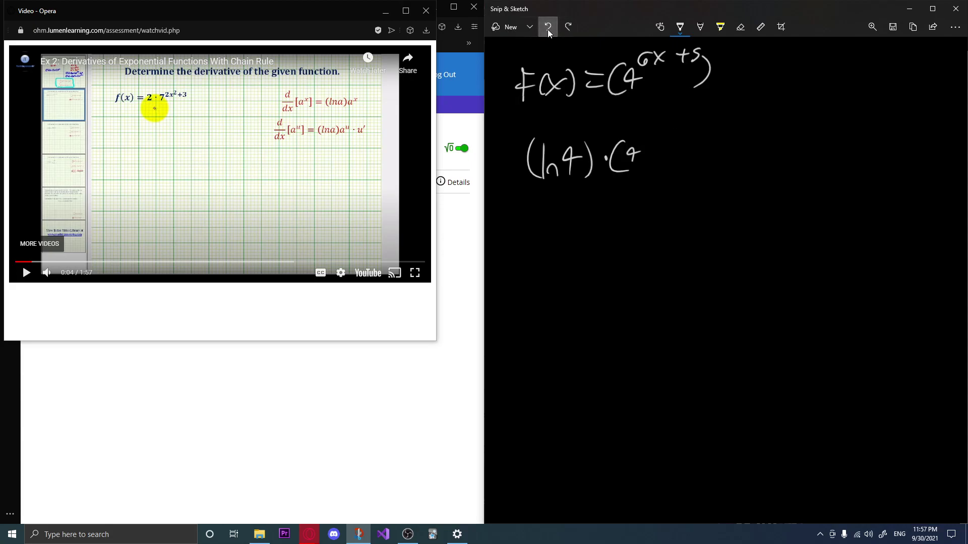
pyautogui.doubleClick(548, 28)
pyautogui.doubleClick(548, 27)
pyautogui.click(548, 28)
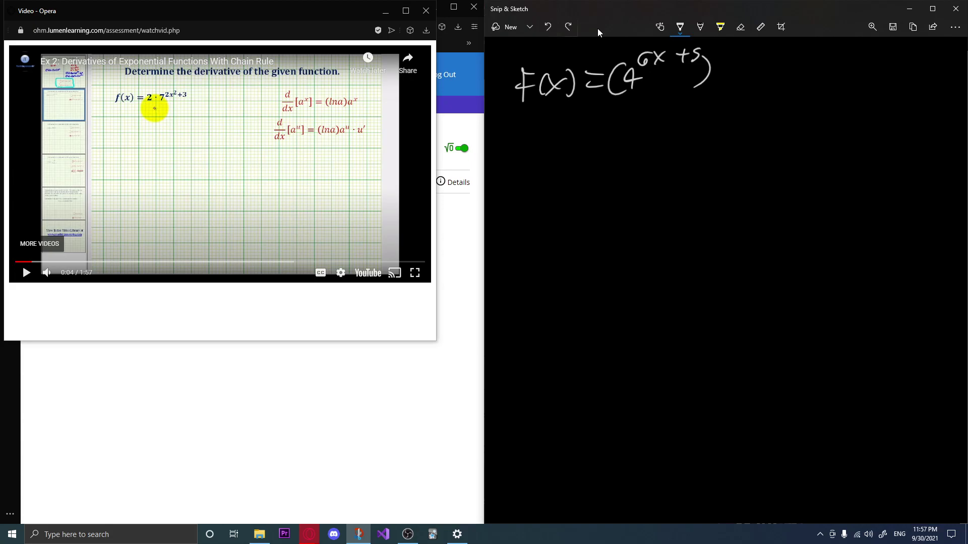
pyautogui.moveTo(530, 154); pyautogui.dragTo(520, 185)
pyautogui.moveTo(510, 169)
pyautogui.mouseDown()
pyautogui.moveTo(525, 166)
pyautogui.moveTo(533, 146)
pyautogui.moveTo(544, 174)
pyautogui.mouseUp()
pyautogui.moveTo(552, 158); pyautogui.dragTo(557, 173)
pyautogui.click(547, 28)
pyautogui.doubleClick(547, 28)
pyautogui.doubleClick(548, 28)
# Handwrite the substitution u = 6x+5 and its derivative u' = 6 below the function line.
pyautogui.moveTo(520, 132); pyautogui.dragTo(555, 135)
pyautogui.moveTo(538, 148); pyautogui.dragTo(593, 150)
pyautogui.moveTo(593, 129)
pyautogui.mouseDown()
pyautogui.moveTo(578, 150)
pyautogui.moveTo(610, 137)
pyautogui.moveTo(600, 148)
pyautogui.moveTo(613, 146)
pyautogui.mouseUp()
pyautogui.moveTo(511, 188)
pyautogui.mouseDown()
pyautogui.moveTo(510, 201)
pyautogui.moveTo(529, 191)
pyautogui.mouseUp()
pyautogui.moveTo(527, 171); pyautogui.dragTo(553, 194)
pyautogui.moveTo(539, 204); pyautogui.dragTo(566, 194)
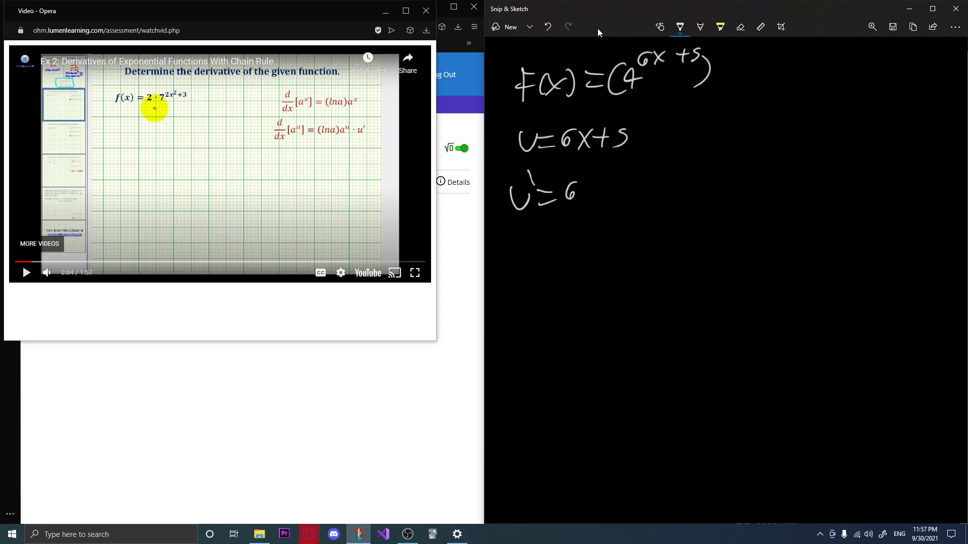
# Handwrite the derivative (ln 4) · (4^(6x+5)) · 6 below the u' = 6 line.
pyautogui.moveTo(532, 235); pyautogui.dragTo(530, 267)
pyautogui.moveTo(536, 266); pyautogui.dragTo(563, 261)
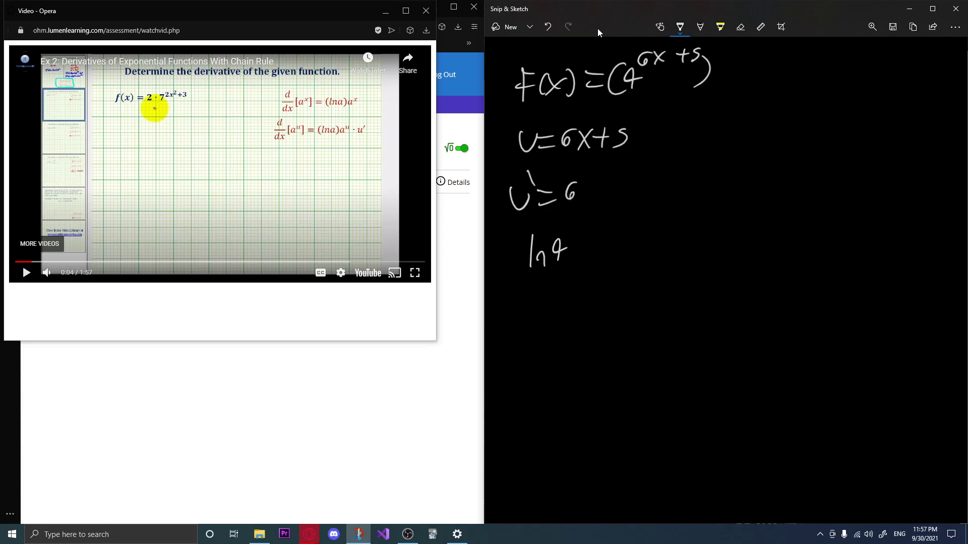
pyautogui.moveTo(565, 227); pyautogui.dragTo(564, 271)
pyautogui.moveTo(527, 230); pyautogui.dragTo(527, 272)
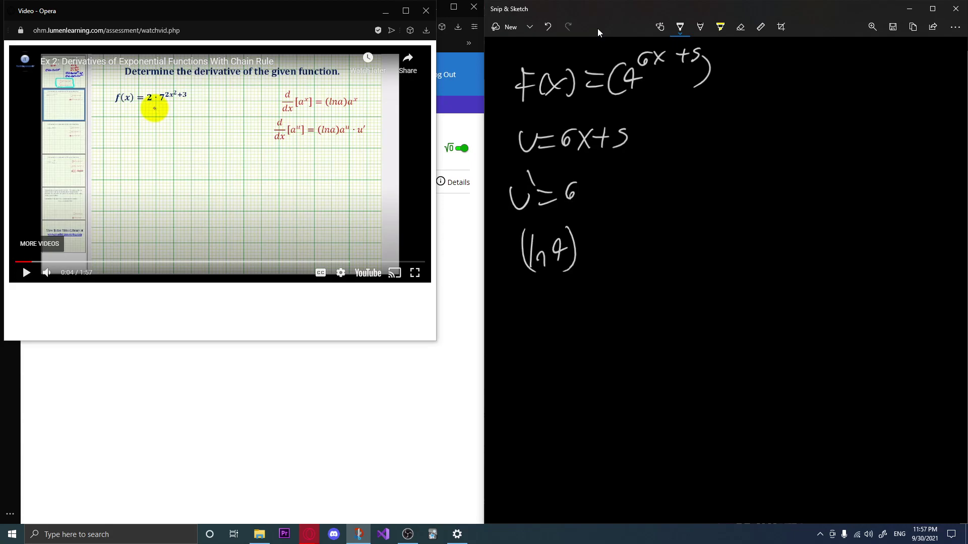
pyautogui.click(583, 249)
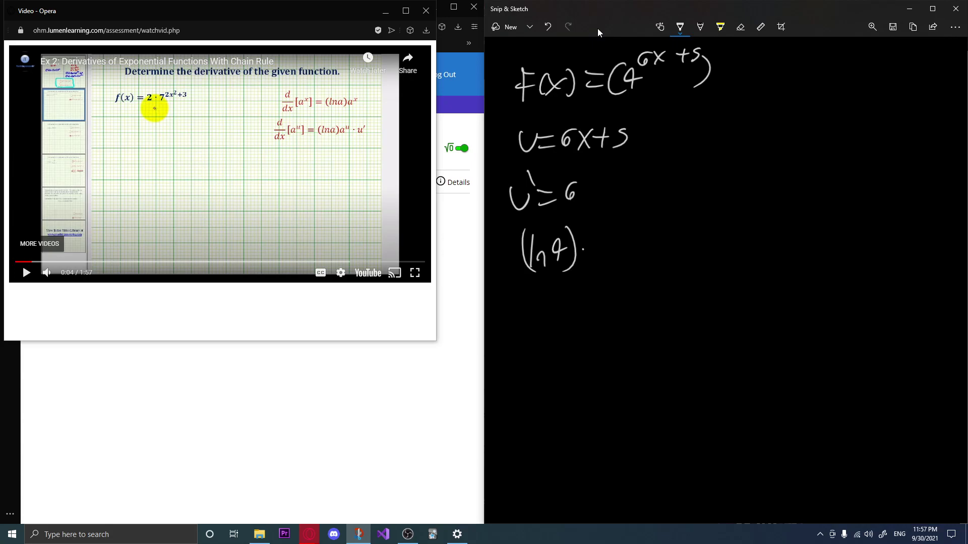
pyautogui.moveTo(607, 233)
pyautogui.mouseDown()
pyautogui.moveTo(607, 272)
pyautogui.moveTo(623, 255)
pyautogui.mouseUp()
pyautogui.moveTo(617, 250)
pyautogui.mouseDown()
pyautogui.moveTo(616, 263)
pyautogui.moveTo(624, 244)
pyautogui.moveTo(654, 235)
pyautogui.moveTo(650, 248)
pyautogui.moveTo(662, 243)
pyautogui.moveTo(676, 276)
pyautogui.mouseUp()
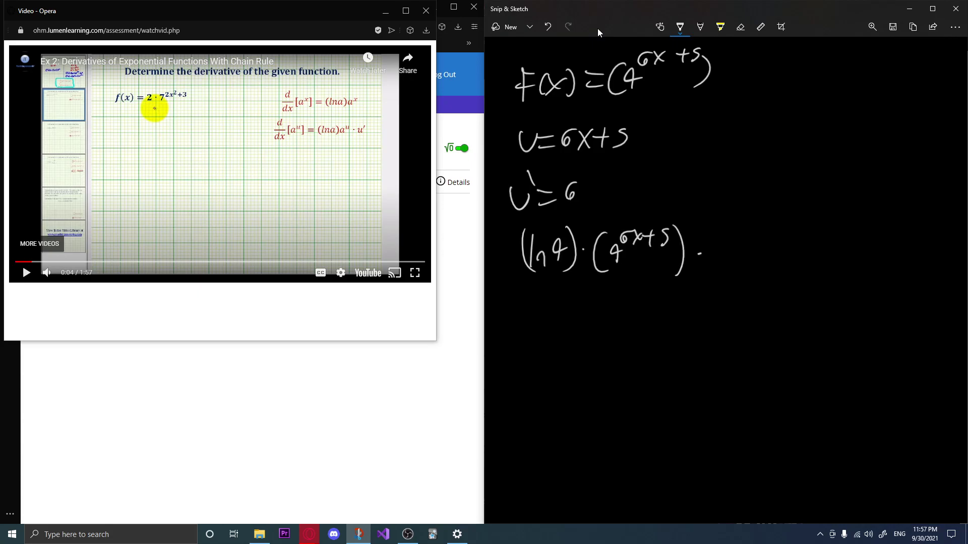
pyautogui.moveTo(737, 232); pyautogui.dragTo(724, 251)
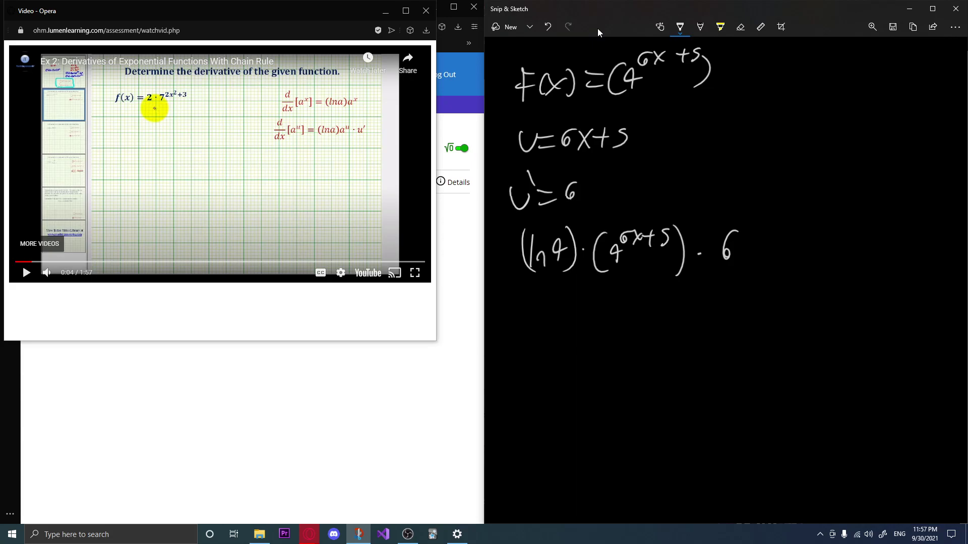
# Close the help video and submit 6(ln(4))(4^(6x+5)) as the answer to Question 6.
pyautogui.click(426, 10)
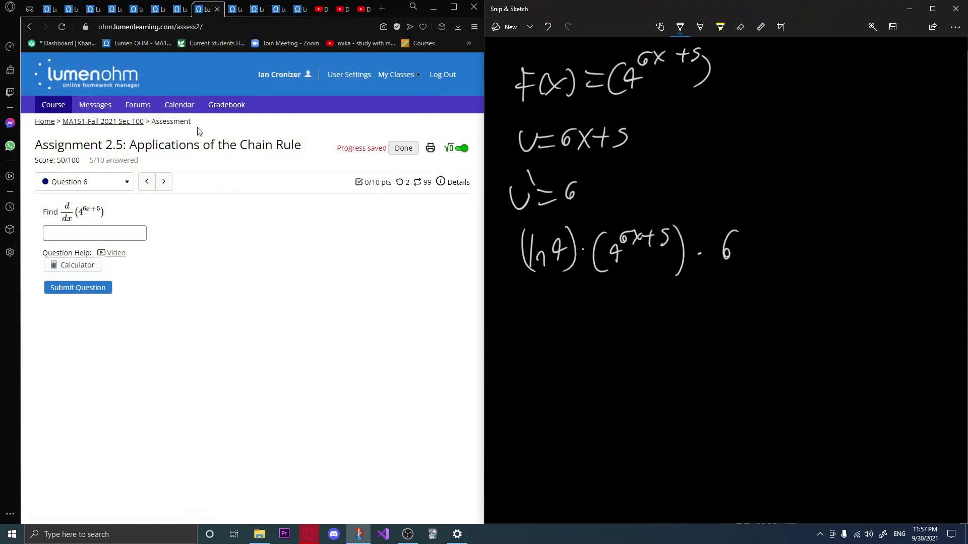
pyautogui.click(118, 231)
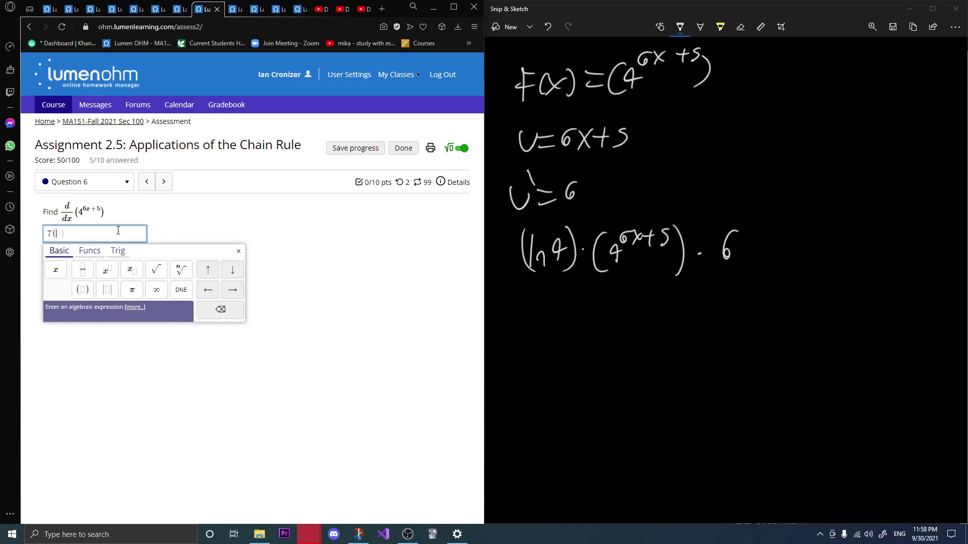
pyautogui.write('6(ln(4')
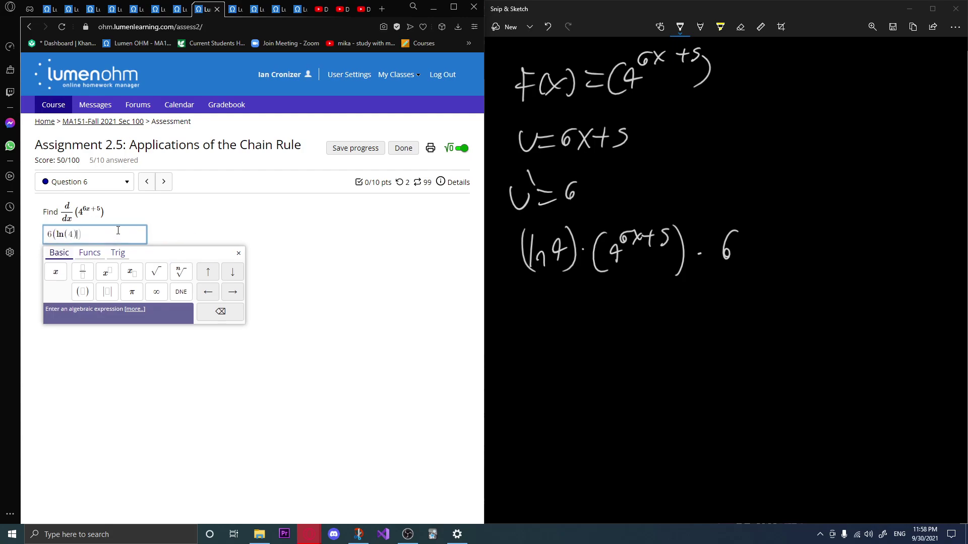
pyautogui.write('))(4^')
pyautogui.press('BackSpace')
pyautogui.press('BackSpace')
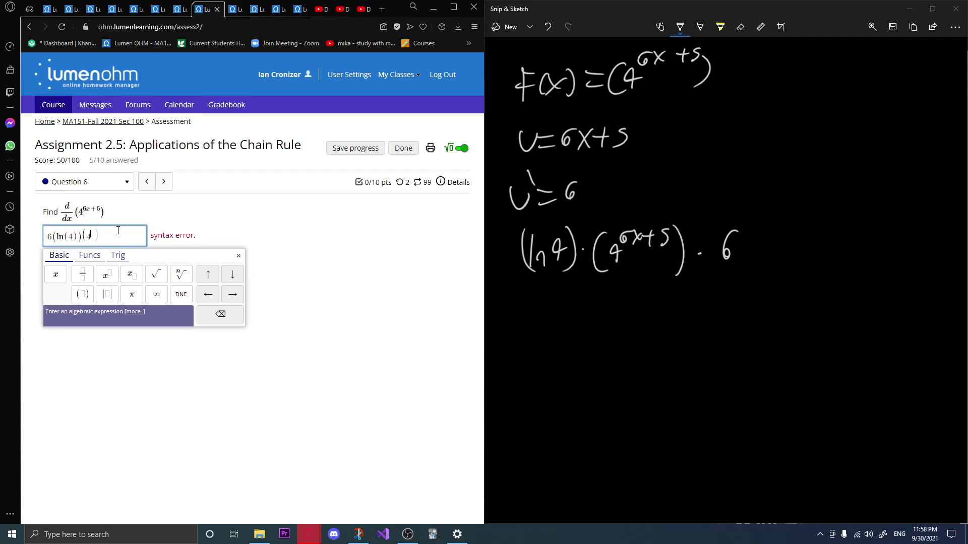
pyautogui.write('^{6x+5})')
pyautogui.click(160, 233)
pyautogui.click(78, 293)
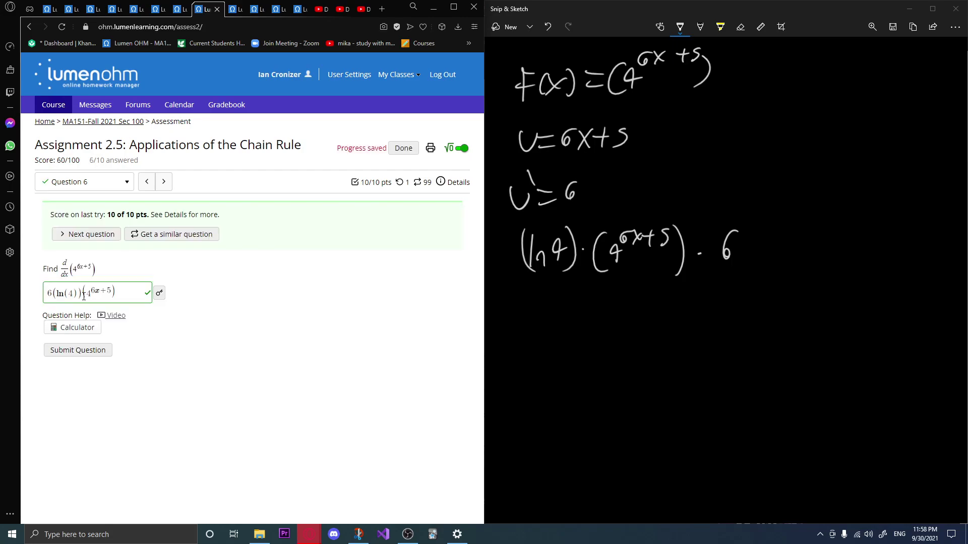
# Go to Question 7 and erase all the handwriting from the sketch canvas.
pyautogui.click(171, 184)
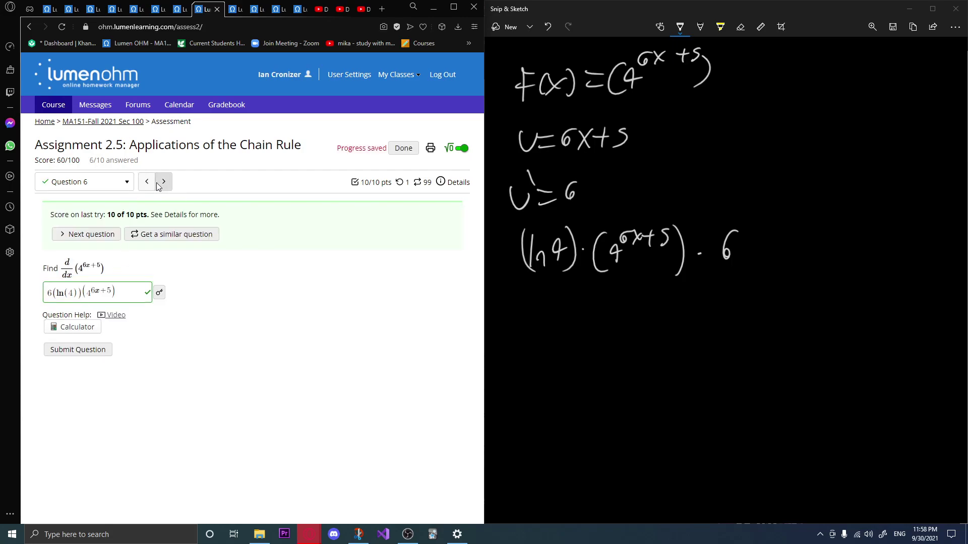
pyautogui.click(720, 29)
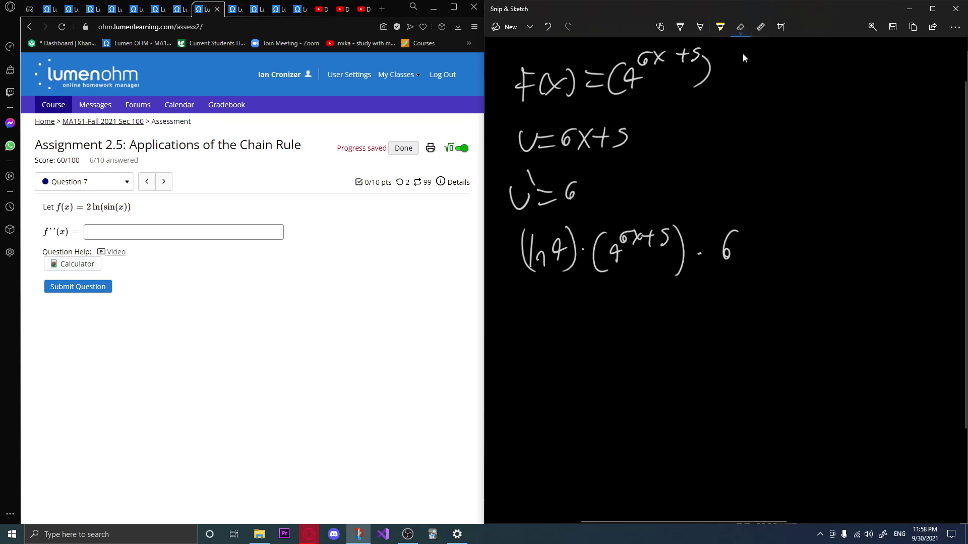
pyautogui.click(741, 27)
pyautogui.click(721, 53)
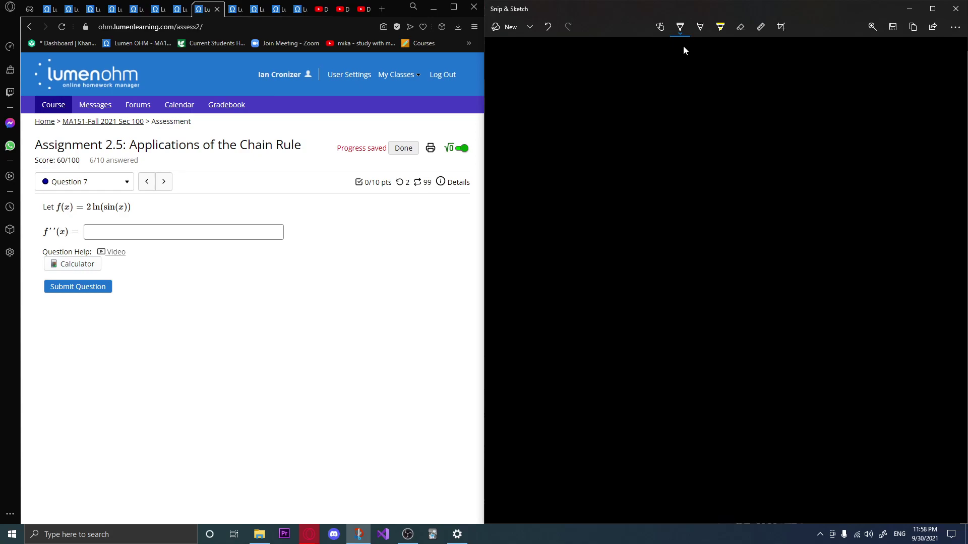
# Handwrite the Question 7 function f(x) = 2ln(sin(x)) at the top of the blank canvas.
pyautogui.moveTo(512, 98); pyautogui.dragTo(531, 68)
pyautogui.moveTo(504, 83); pyautogui.dragTo(553, 92)
pyautogui.moveTo(556, 70)
pyautogui.mouseDown()
pyautogui.moveTo(541, 94)
pyautogui.moveTo(583, 77)
pyautogui.moveTo(588, 87)
pyautogui.moveTo(646, 80)
pyautogui.moveTo(661, 93)
pyautogui.moveTo(692, 89)
pyautogui.mouseUp()
pyautogui.moveTo(699, 73); pyautogui.dragTo(717, 93)
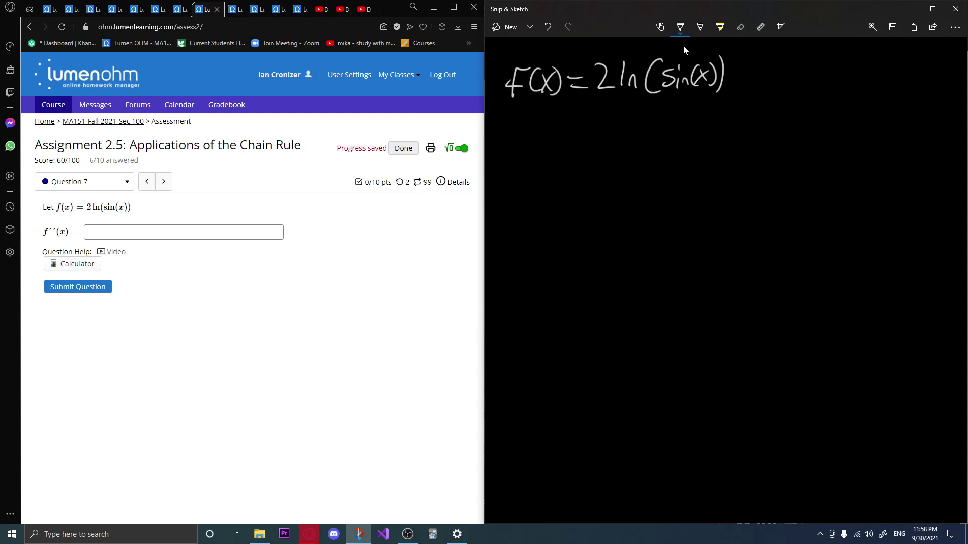
pyautogui.moveTo(517, 170); pyautogui.dragTo(539, 187)
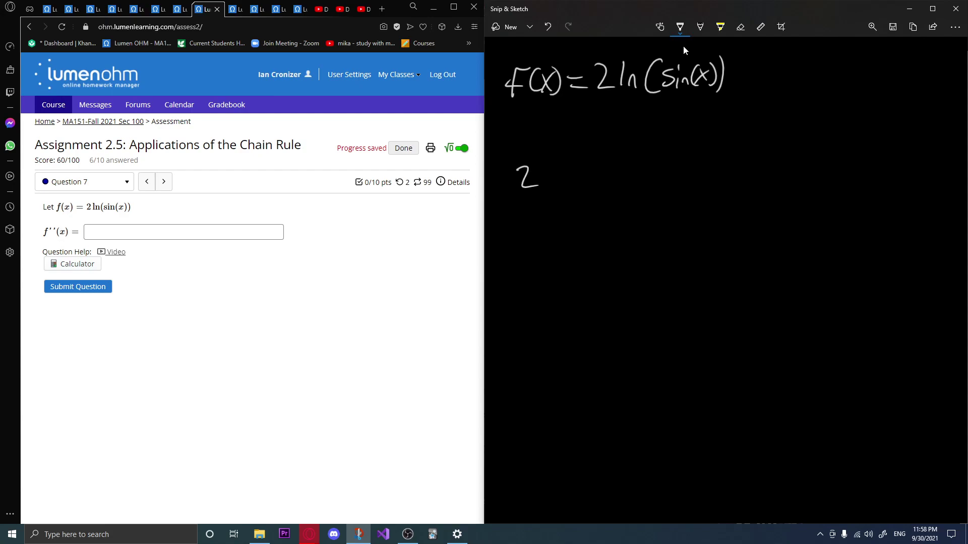
pyautogui.hotkey('ctrl', 'z')
# Mark sin(x) in the function with a brace labelled u and handwrite u = sin(x) below.
pyautogui.moveTo(649, 93)
pyautogui.mouseDown()
pyautogui.moveTo(653, 104)
pyautogui.moveTo(716, 88)
pyautogui.mouseUp()
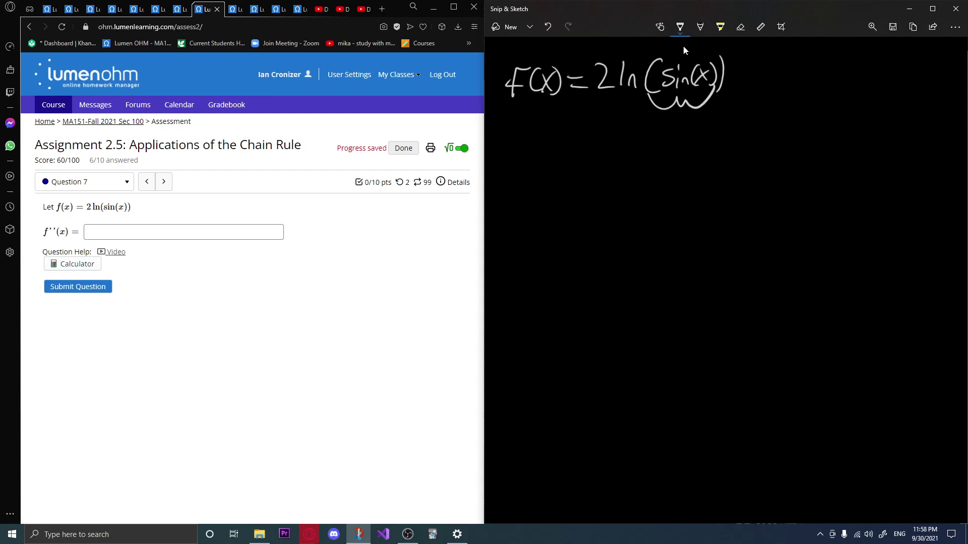
pyautogui.moveTo(667, 119); pyautogui.dragTo(682, 120)
pyautogui.moveTo(513, 159); pyautogui.dragTo(548, 164)
pyautogui.moveTo(532, 180)
pyautogui.mouseDown()
pyautogui.moveTo(603, 178)
pyautogui.moveTo(610, 157)
pyautogui.moveTo(615, 172)
pyautogui.mouseUp()
pyautogui.click(574, 152)
pyautogui.moveTo(615, 160); pyautogui.dragTo(605, 173)
pyautogui.moveTo(613, 151); pyautogui.dragTo(617, 179)
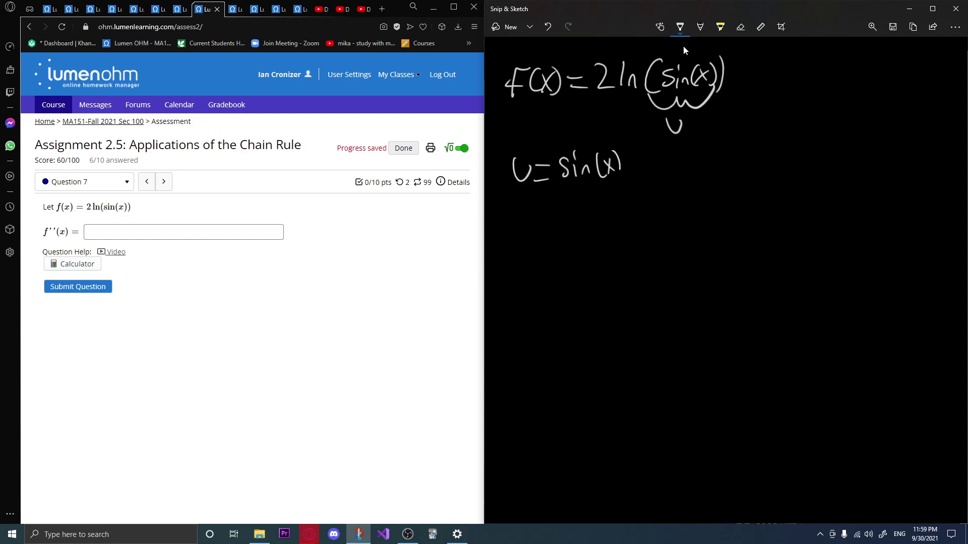
# Handwrite u' = cos(x) below the substitution and begin a u'' = line under it.
pyautogui.moveTo(510, 218)
pyautogui.mouseDown()
pyautogui.moveTo(525, 229)
pyautogui.moveTo(525, 217)
pyautogui.moveTo(548, 225)
pyautogui.mouseUp()
pyautogui.moveTo(532, 241); pyautogui.dragTo(569, 233)
pyautogui.moveTo(579, 221); pyautogui.dragTo(603, 228)
pyautogui.moveTo(611, 211)
pyautogui.mouseDown()
pyautogui.moveTo(621, 226)
pyautogui.moveTo(611, 226)
pyautogui.mouseUp()
pyautogui.moveTo(626, 201); pyautogui.dragTo(631, 224)
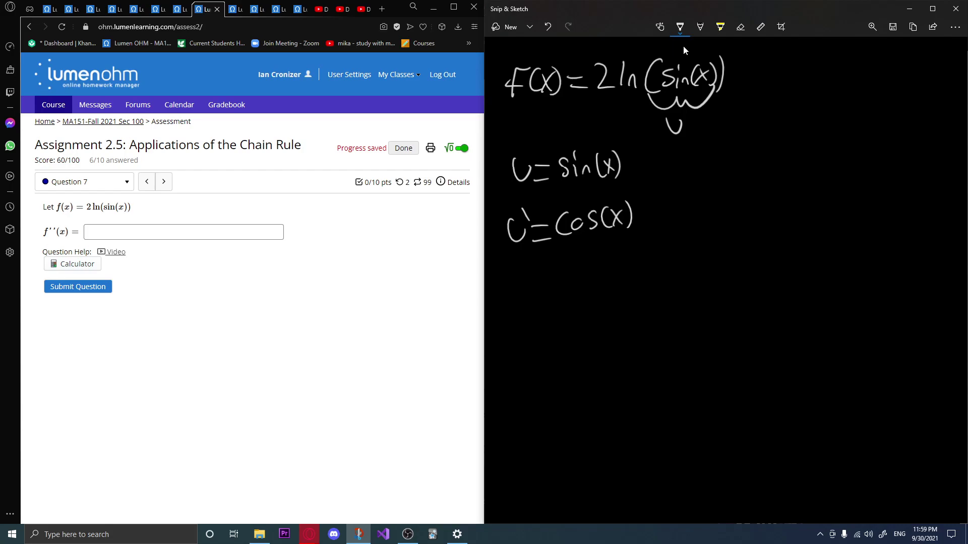
pyautogui.moveTo(506, 284)
pyautogui.mouseDown()
pyautogui.moveTo(525, 276)
pyautogui.moveTo(551, 285)
pyautogui.mouseUp()
pyautogui.moveTo(536, 293); pyautogui.dragTo(550, 291)
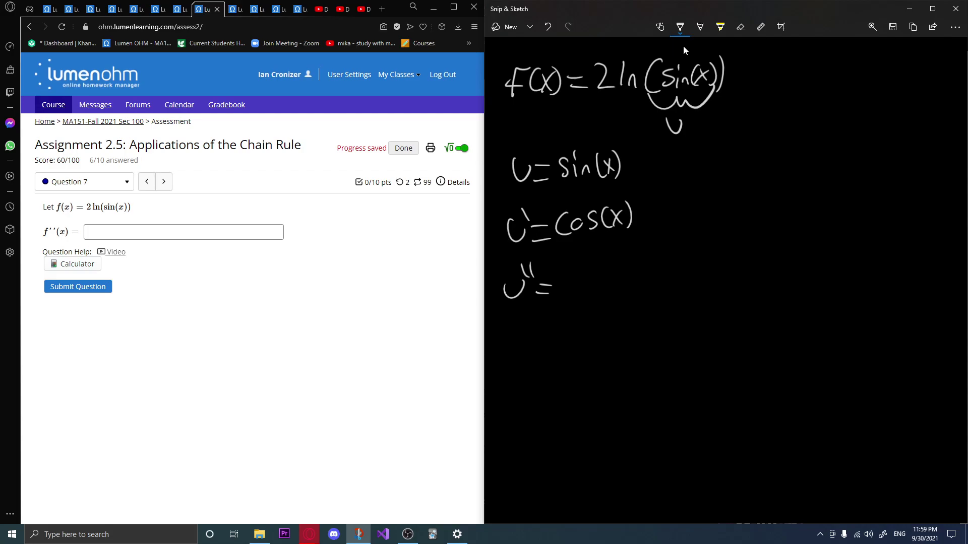
# Open WolframAlpha in a new browser tab and look up the derivative with the query "derive cosx".
pyautogui.click(469, 44)
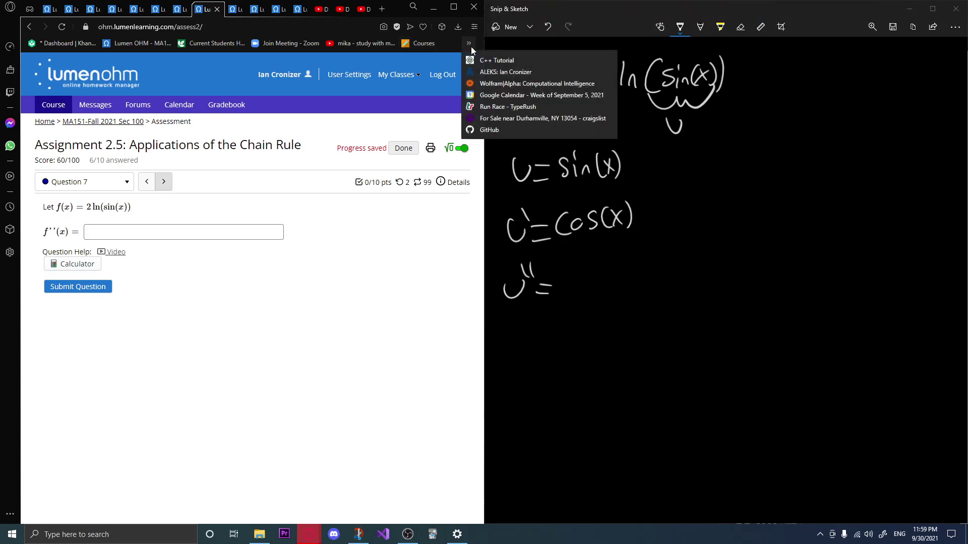
pyautogui.middleClick(535, 84)
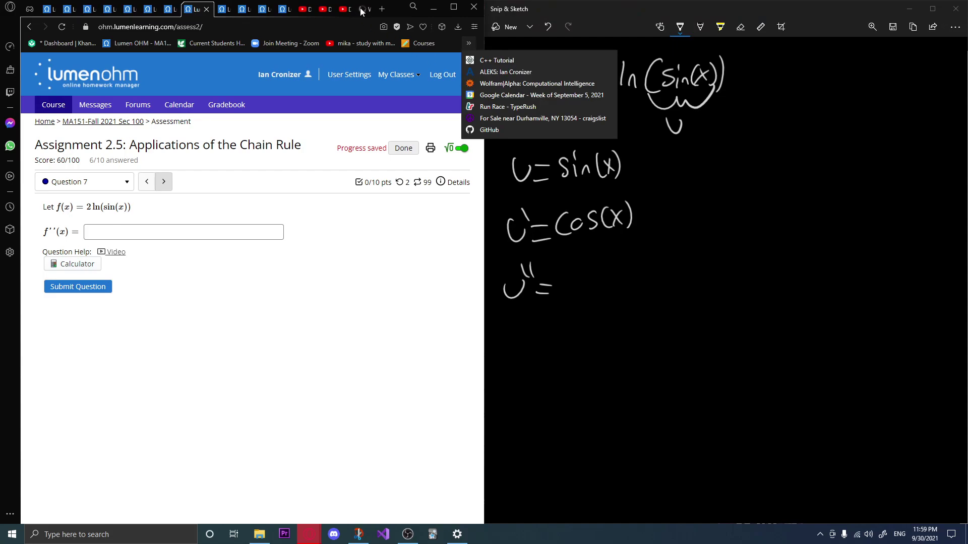
pyautogui.click(357, 15)
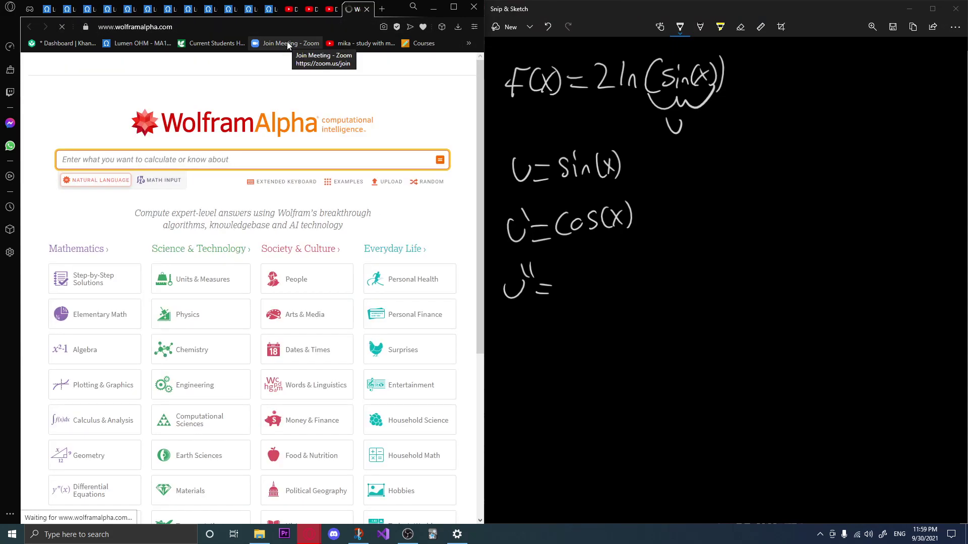
pyautogui.write('derive cosx')
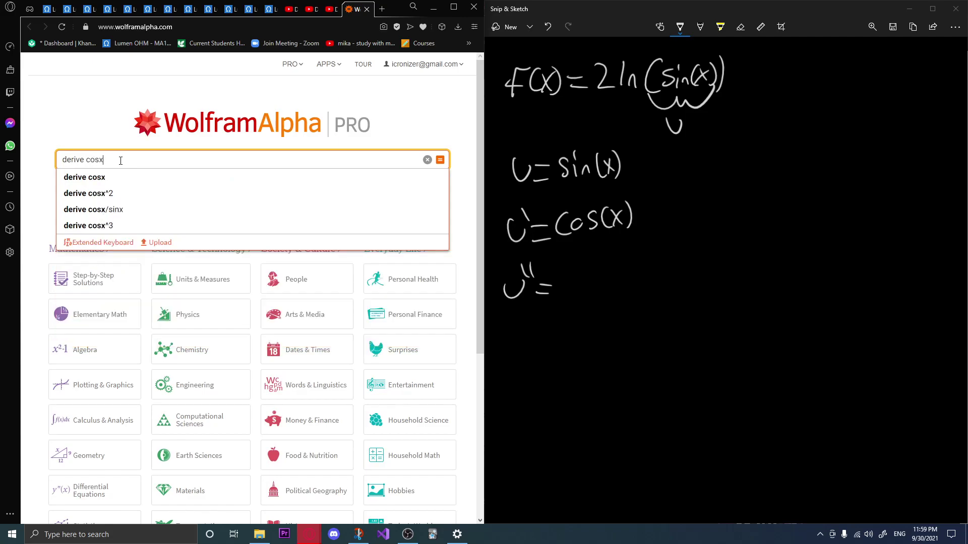
pyautogui.press('Return')
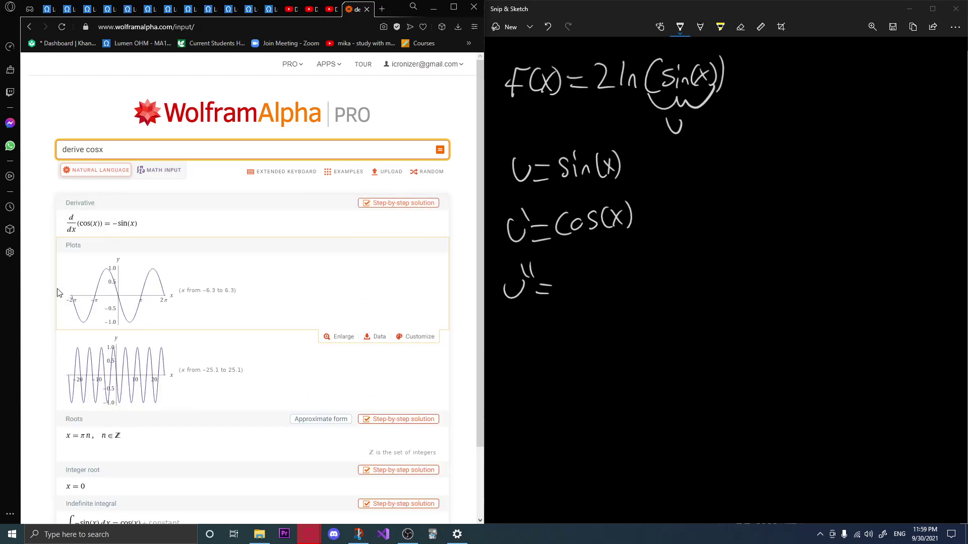
pyautogui.scroll(-1, 57, 292)
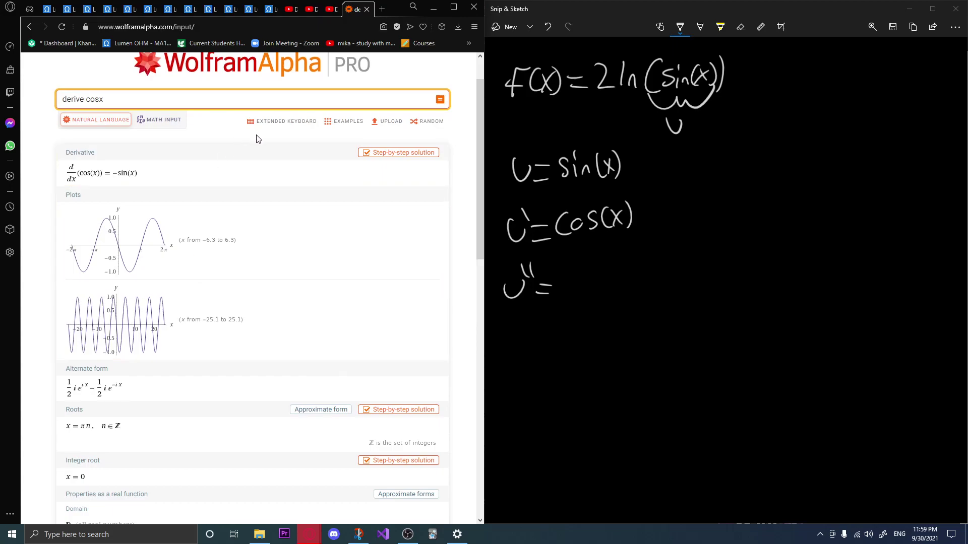
# Complete the handwritten u'' line with −sin(x).
pyautogui.click(632, 29)
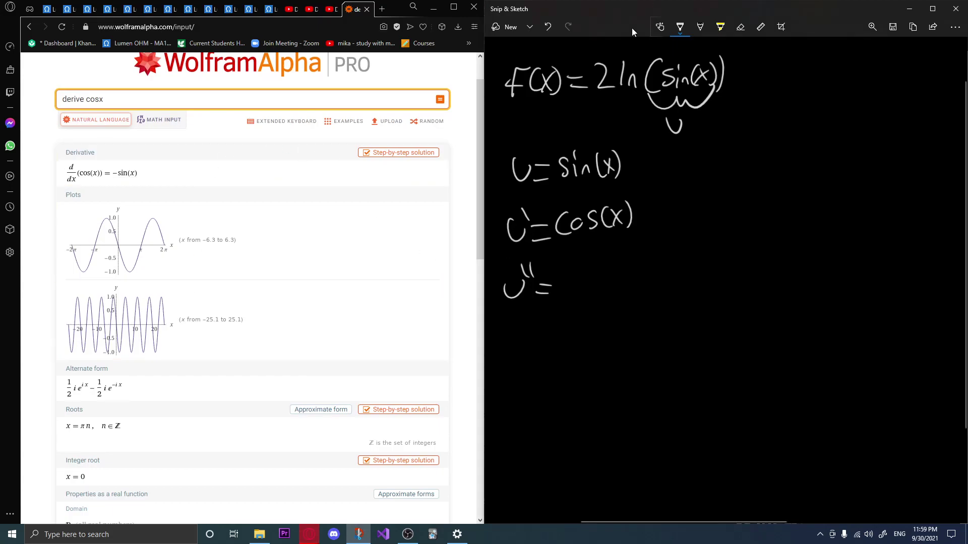
pyautogui.moveTo(559, 288); pyautogui.dragTo(637, 294)
pyautogui.moveTo(636, 280); pyautogui.dragTo(625, 295)
pyautogui.moveTo(633, 273); pyautogui.dragTo(633, 297)
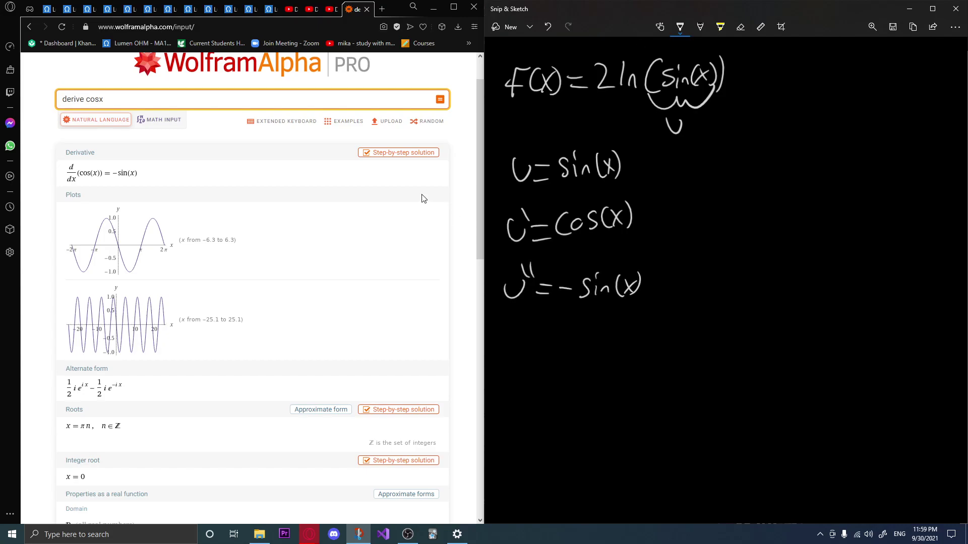
# Return to Assignment 2.5 and play the Question 7 help video in a taller window, moved lower over the assignment page.
pyautogui.click(171, 10)
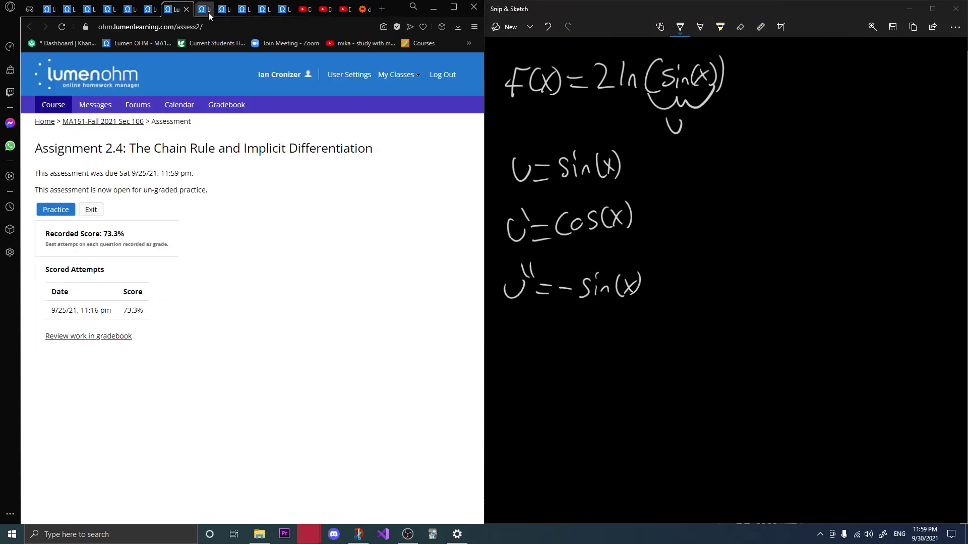
pyautogui.click(225, 12)
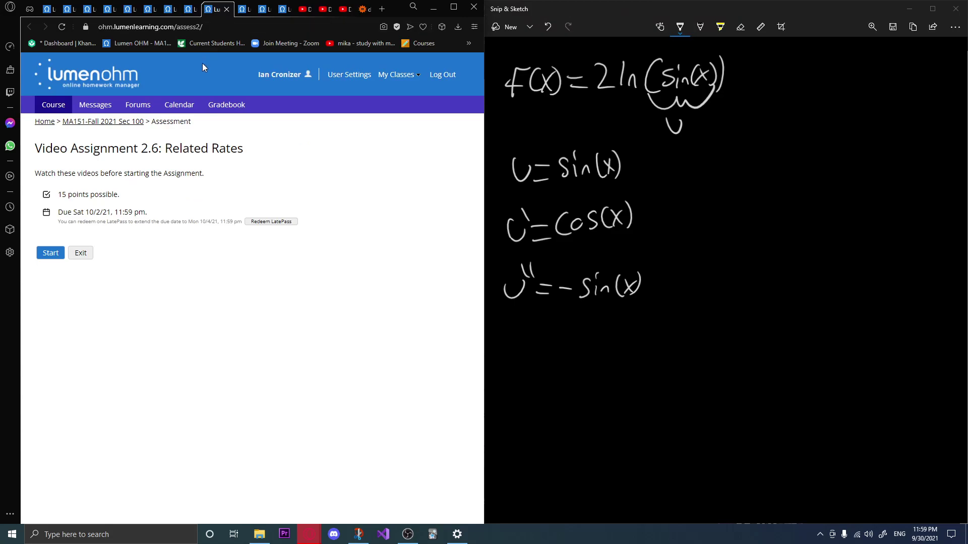
pyautogui.click(190, 10)
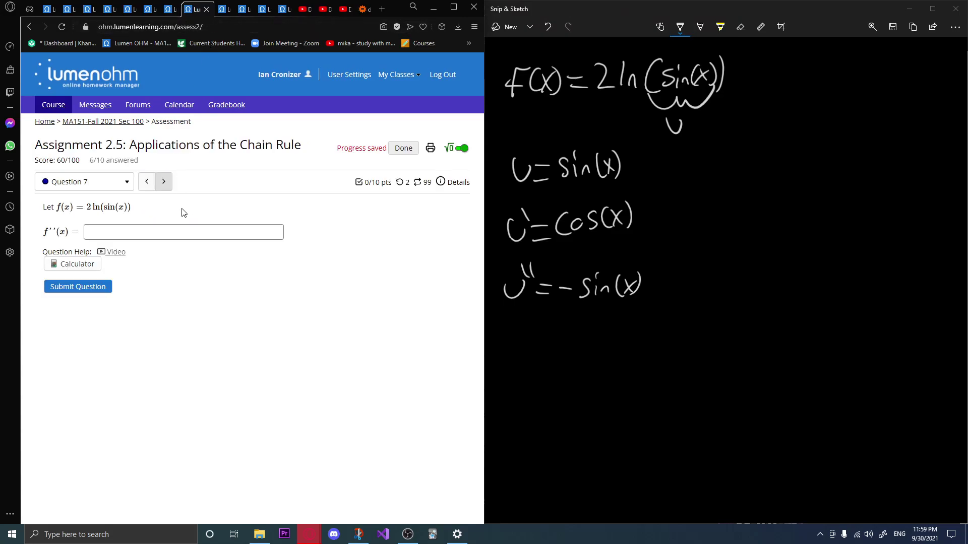
pyautogui.click(535, 86)
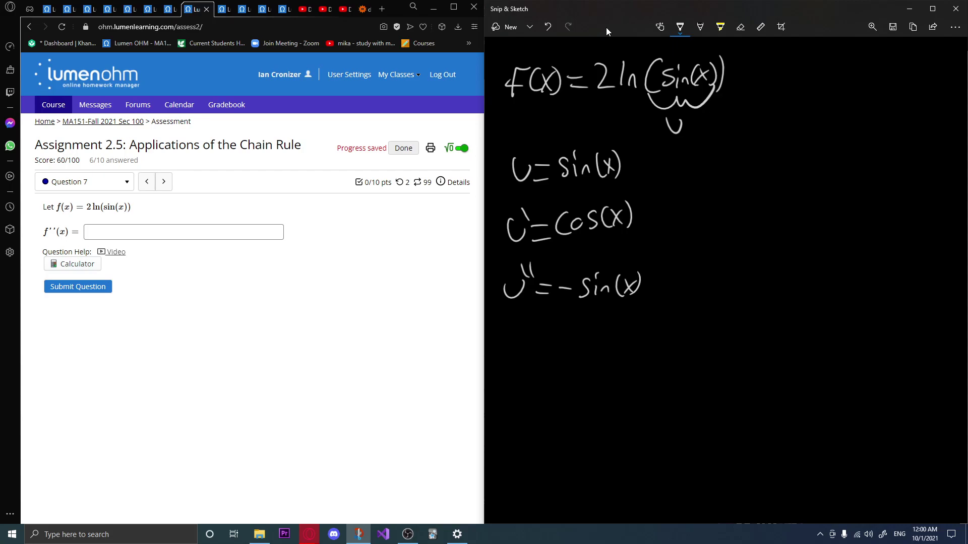
pyautogui.click(115, 251)
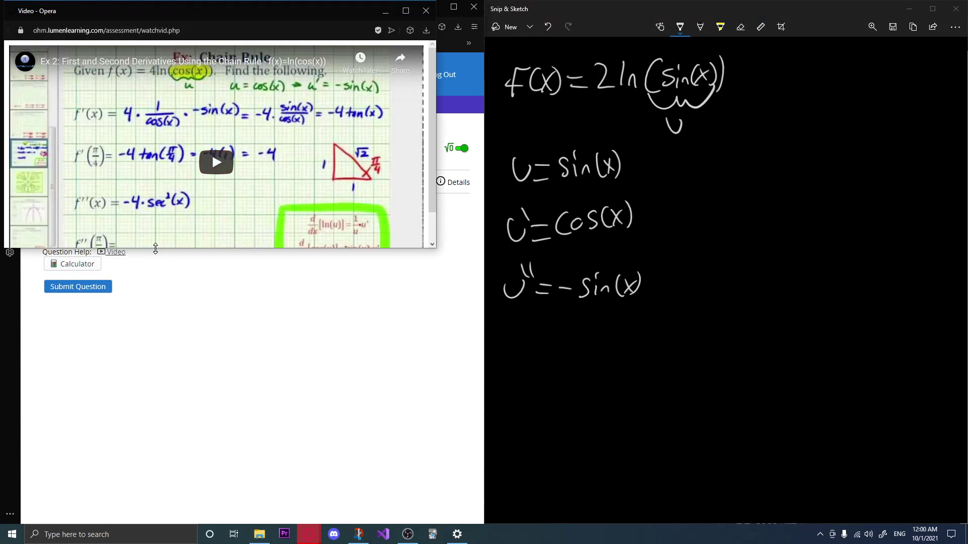
pyautogui.moveTo(151, 249); pyautogui.dragTo(151, 302)
pyautogui.click(227, 163)
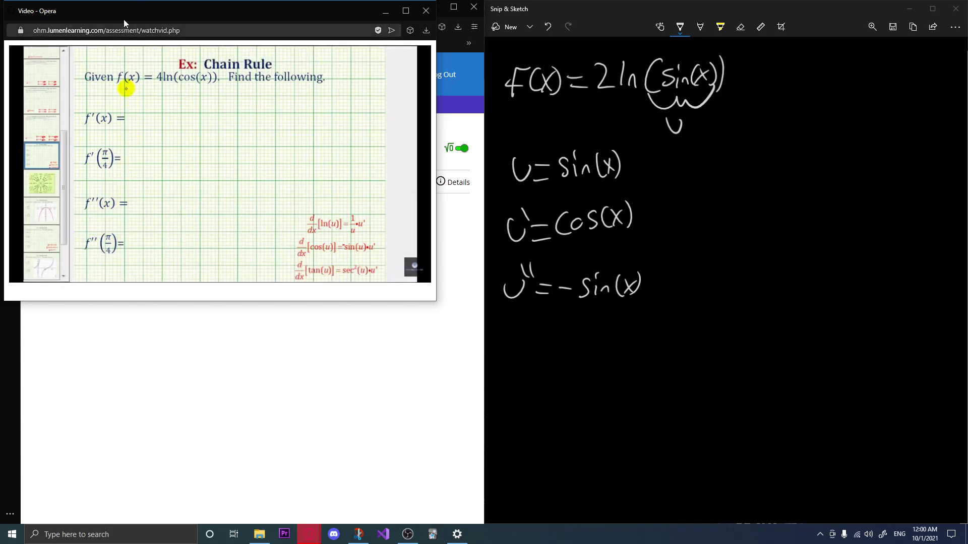
pyautogui.moveTo(125, 11); pyautogui.dragTo(174, 54)
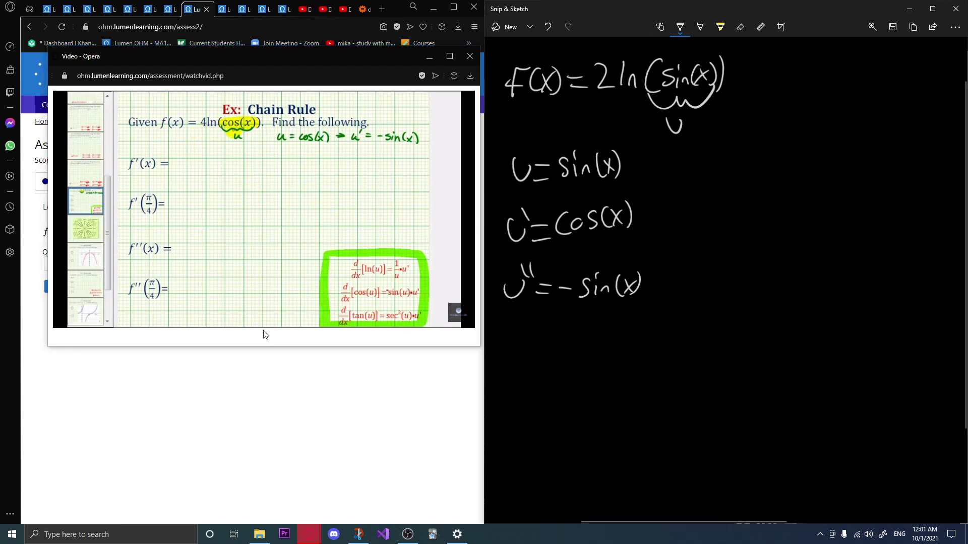
# Handwrite the product 1/sin(x) · cos(x) beside the u = sin(x) line.
pyautogui.moveTo(707, 148)
pyautogui.mouseDown()
pyautogui.moveTo(708, 177)
pyautogui.moveTo(733, 175)
pyautogui.moveTo(694, 207)
pyautogui.moveTo(728, 194)
pyautogui.moveTo(734, 203)
pyautogui.mouseUp()
pyautogui.moveTo(744, 186); pyautogui.dragTo(746, 205)
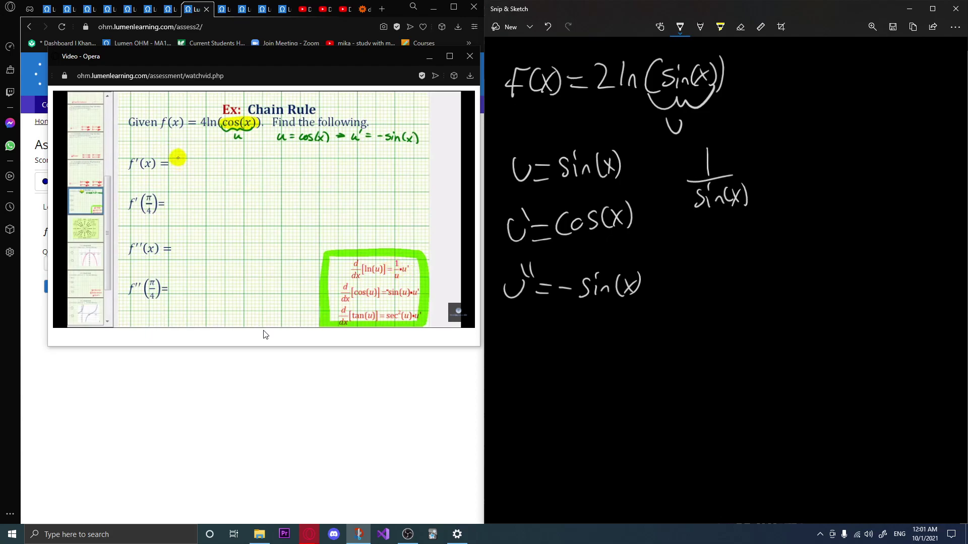
pyautogui.click(763, 173)
pyautogui.moveTo(792, 161)
pyautogui.mouseDown()
pyautogui.moveTo(790, 183)
pyautogui.moveTo(799, 171)
pyautogui.mouseUp()
pyautogui.moveTo(815, 162)
pyautogui.mouseDown()
pyautogui.moveTo(807, 181)
pyautogui.moveTo(823, 182)
pyautogui.mouseUp()
pyautogui.moveTo(833, 158)
pyautogui.mouseDown()
pyautogui.moveTo(830, 183)
pyautogui.moveTo(847, 178)
pyautogui.mouseUp()
pyautogui.moveTo(846, 161)
pyautogui.mouseDown()
pyautogui.moveTo(834, 179)
pyautogui.moveTo(852, 182)
pyautogui.mouseUp()
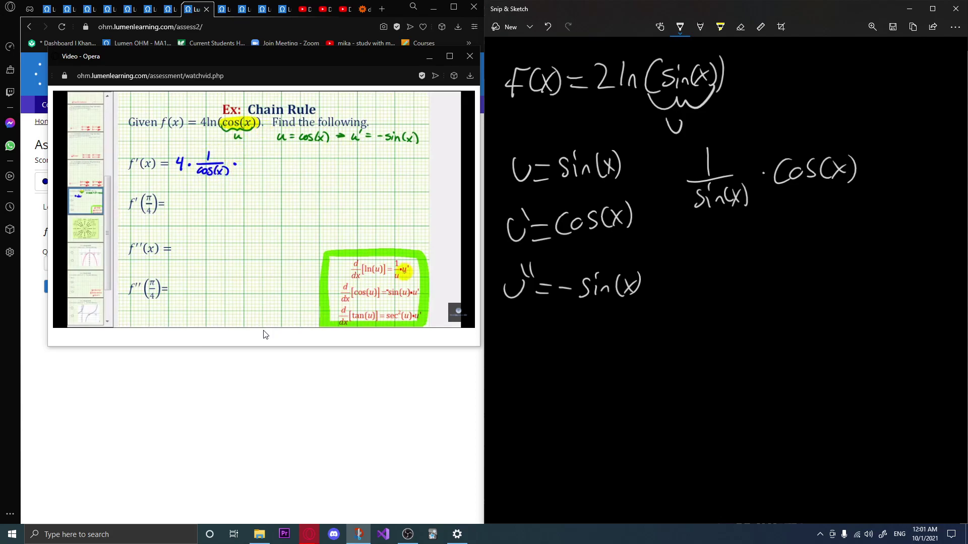
# Rewind the help video to the start of the f'(x) derivation and replay it.
pyautogui.press('Left')
pyautogui.press('Left')
pyautogui.press('Left')
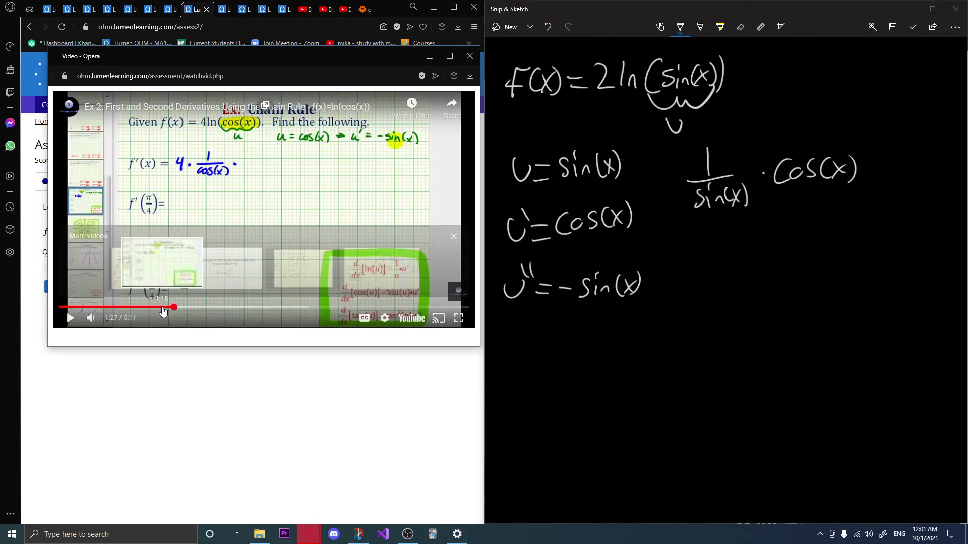
pyautogui.click(221, 242)
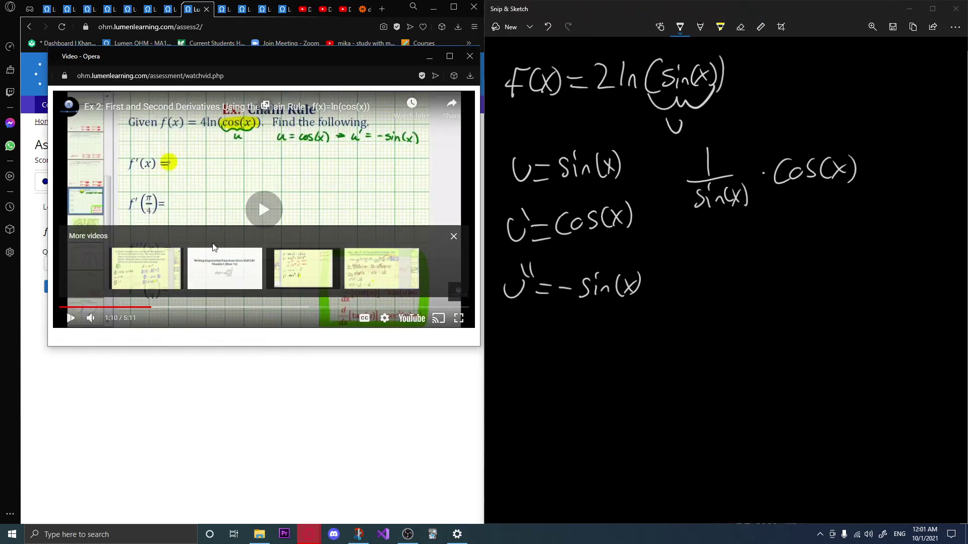
pyautogui.press('space')
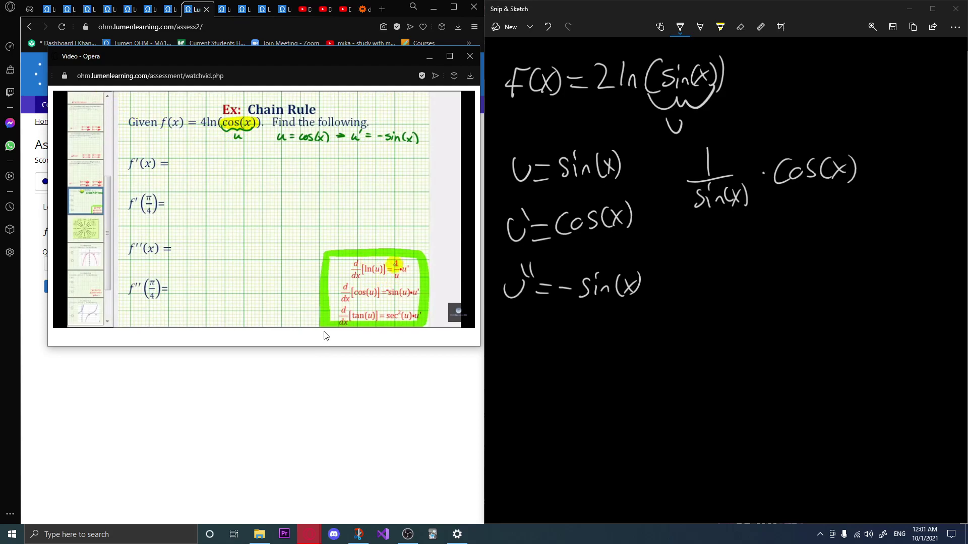
pyautogui.moveTo(330, 292)
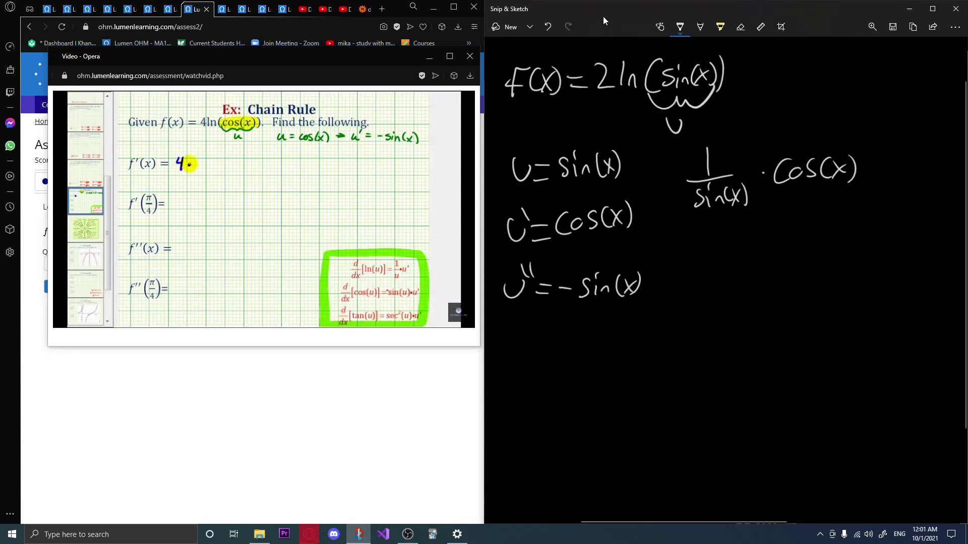
# Try writing the factor 2 in front of the fraction, and as its numerator over sin(x) instead of the 1.
pyautogui.moveTo(650, 169); pyautogui.dragTo(668, 194)
pyautogui.click(667, 180)
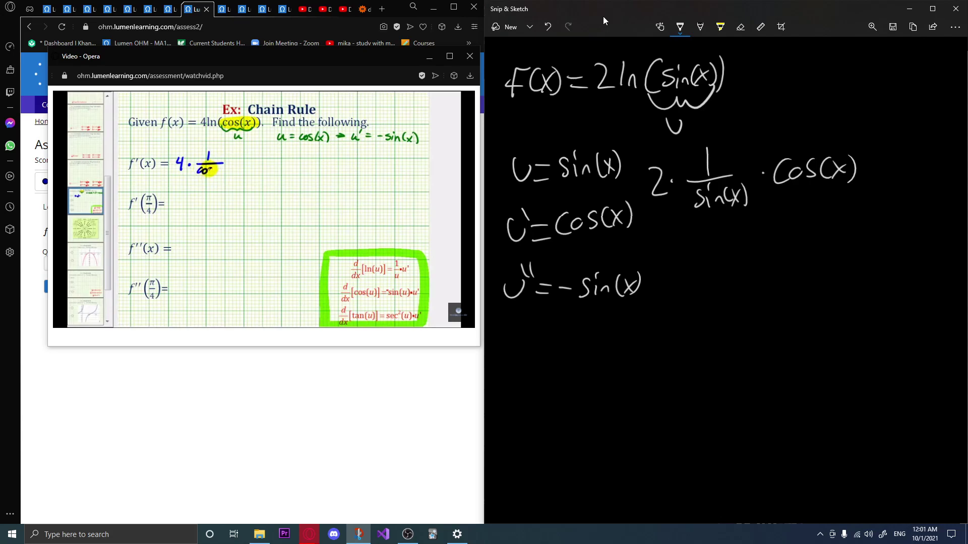
pyautogui.click(740, 26)
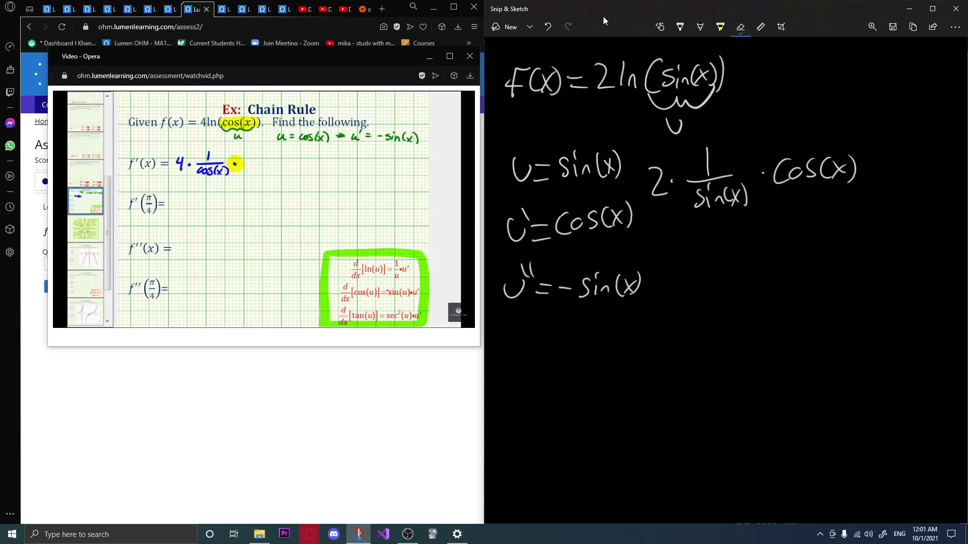
pyautogui.moveTo(654, 182); pyautogui.dragTo(714, 168)
pyautogui.click(707, 162)
pyautogui.click(680, 26)
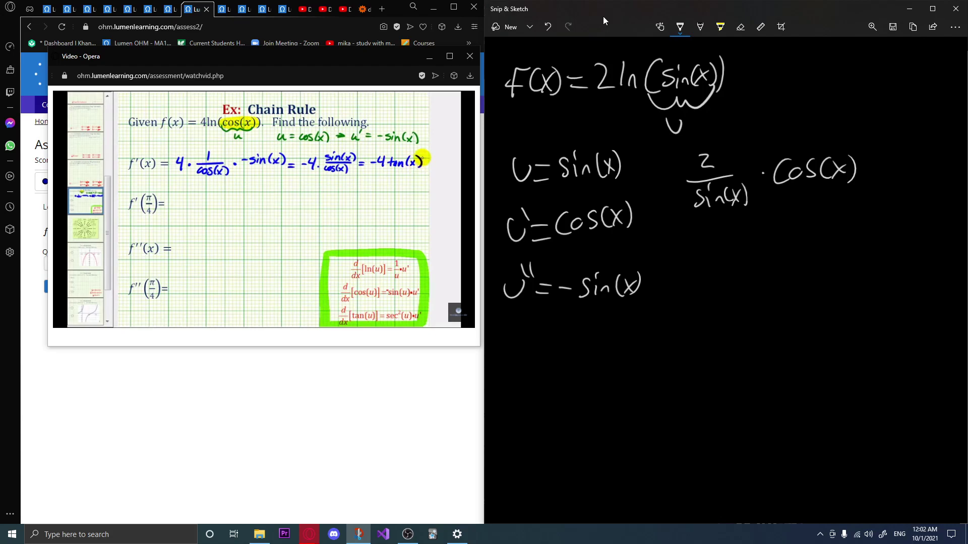
# Pause the help video, restore the 1 over sin(x), and write the factor 2 in front of the fraction.
pyautogui.press('XF86AudioPlay')
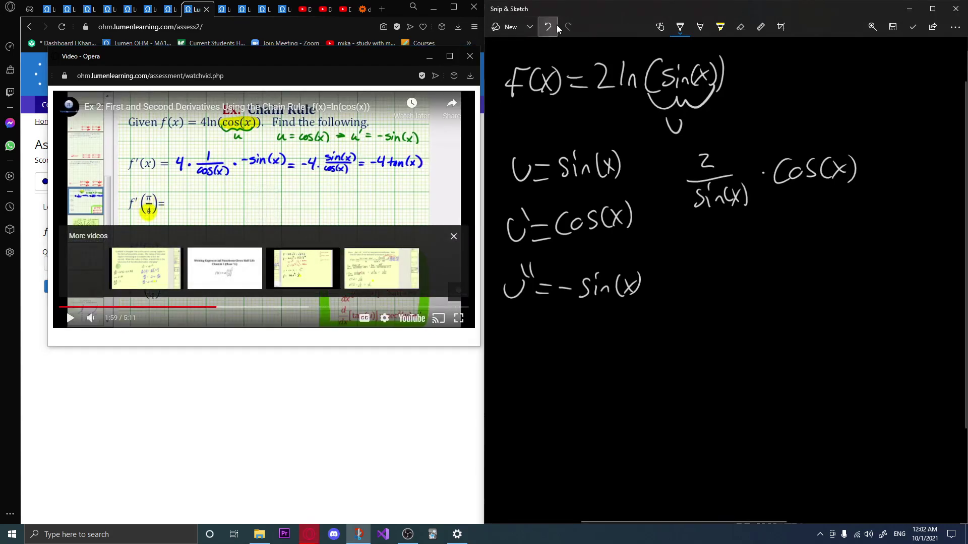
pyautogui.click(548, 26)
pyautogui.moveTo(652, 172); pyautogui.dragTo(668, 195)
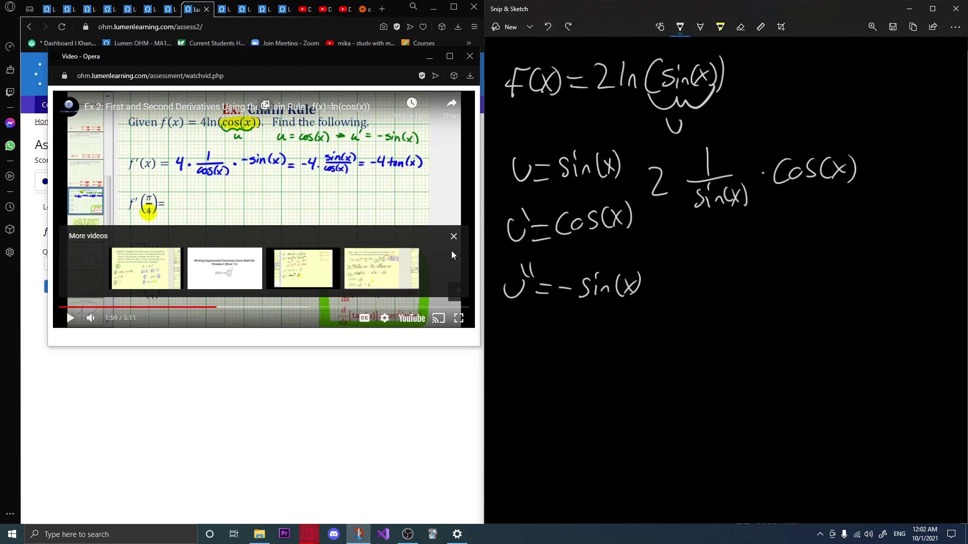
pyautogui.click(449, 235)
pyautogui.click(450, 234)
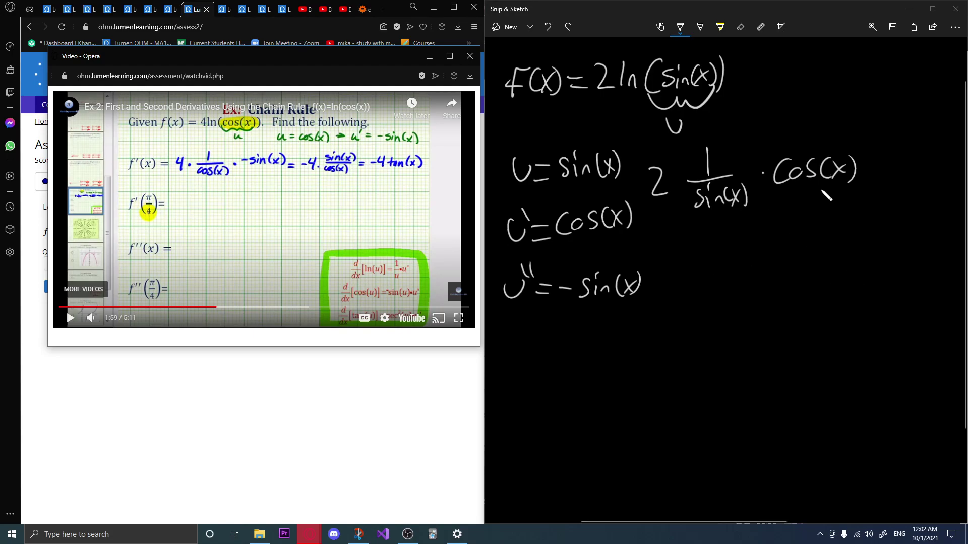
pyautogui.click(822, 26)
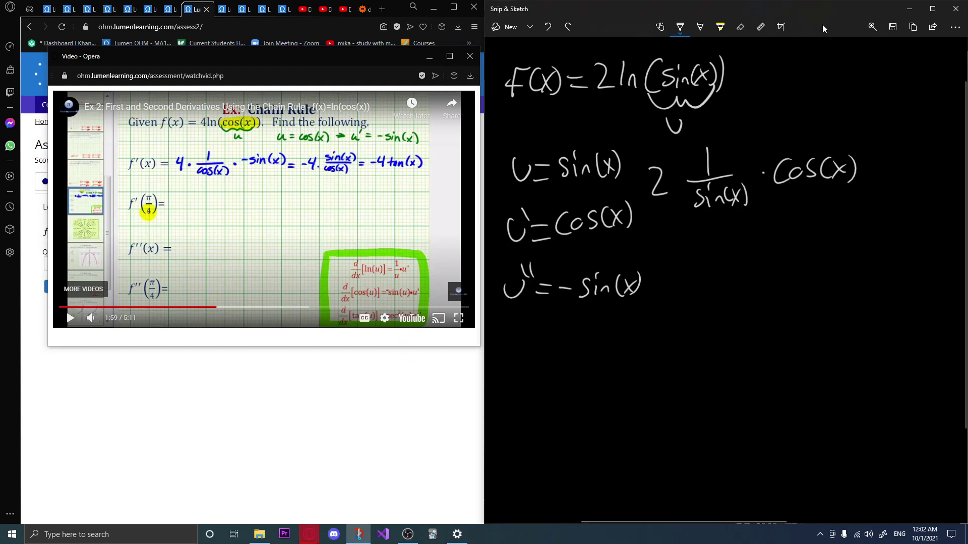
# Handwrite the simplified expression 2 cos(x)/sin(x) below the product, correcting the strokes of the denominator.
pyautogui.moveTo(702, 252); pyautogui.dragTo(732, 268)
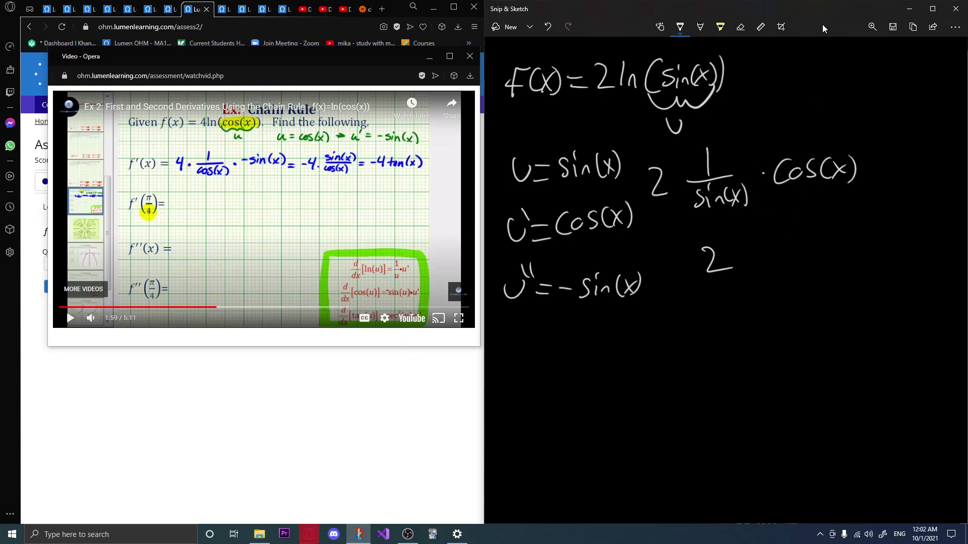
pyautogui.moveTo(779, 235)
pyautogui.mouseDown()
pyautogui.moveTo(783, 245)
pyautogui.moveTo(815, 247)
pyautogui.mouseUp()
pyautogui.moveTo(745, 255)
pyautogui.mouseDown()
pyautogui.moveTo(819, 250)
pyautogui.moveTo(756, 282)
pyautogui.moveTo(770, 281)
pyautogui.mouseUp()
pyautogui.moveTo(775, 278); pyautogui.dragTo(807, 276)
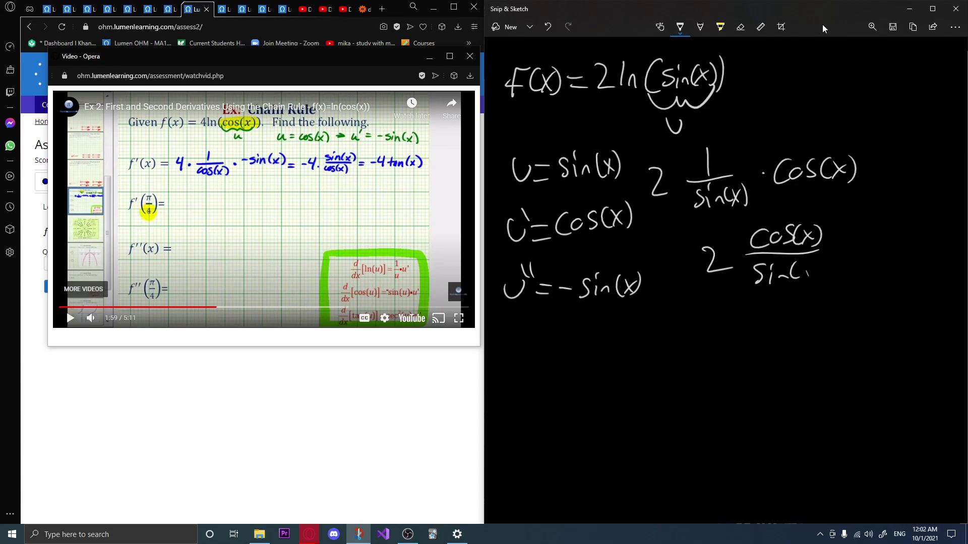
pyautogui.hotkey('ctrl', 'z')
pyautogui.hotkey('ctrl', 'z')
pyautogui.hotkey('ctrl', 'z')
pyautogui.moveTo(779, 268)
pyautogui.mouseDown()
pyautogui.moveTo(800, 281)
pyautogui.moveTo(811, 275)
pyautogui.mouseUp()
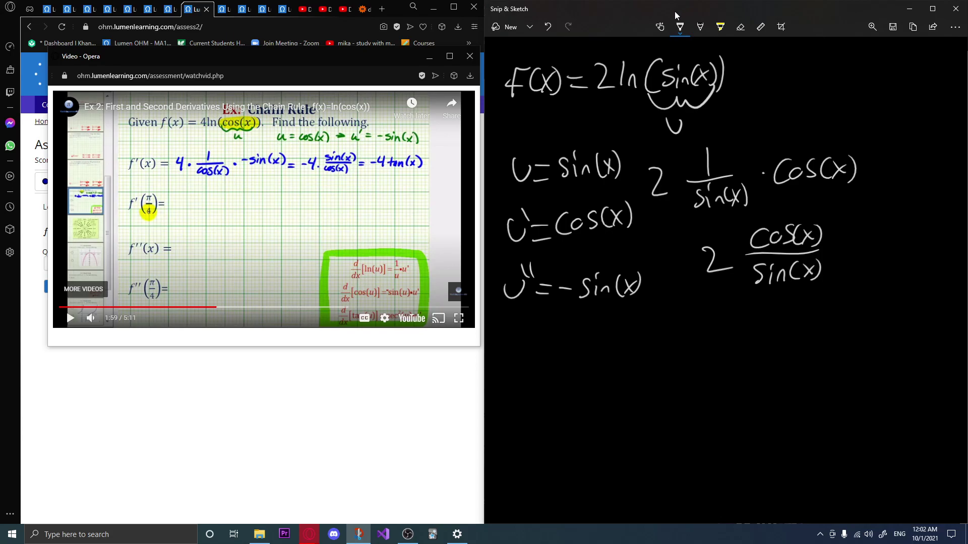
# Search the web for "cosx/sinx" in a new tab and examine the basic identities on Purplemath's Trigonometric Identities page.
pyautogui.click(382, 9)
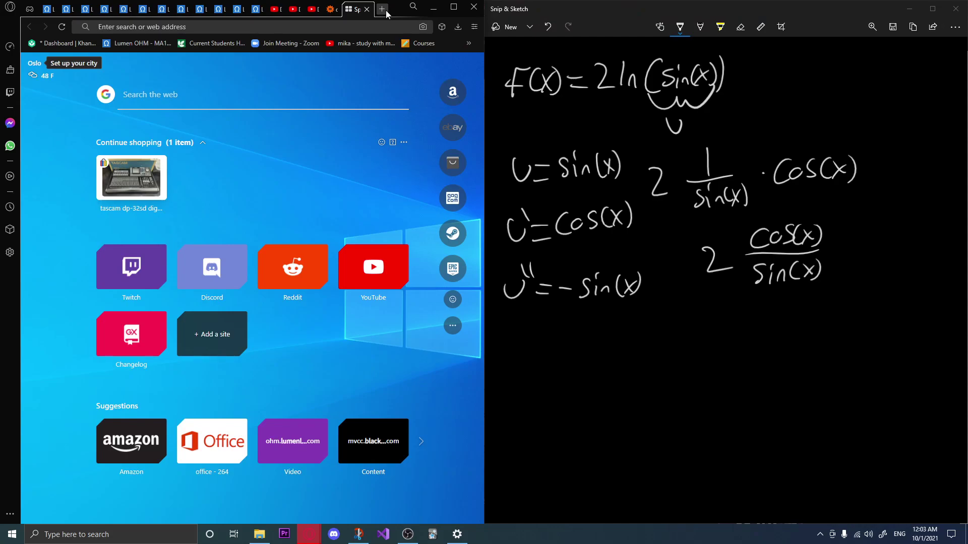
pyautogui.write('cos.')
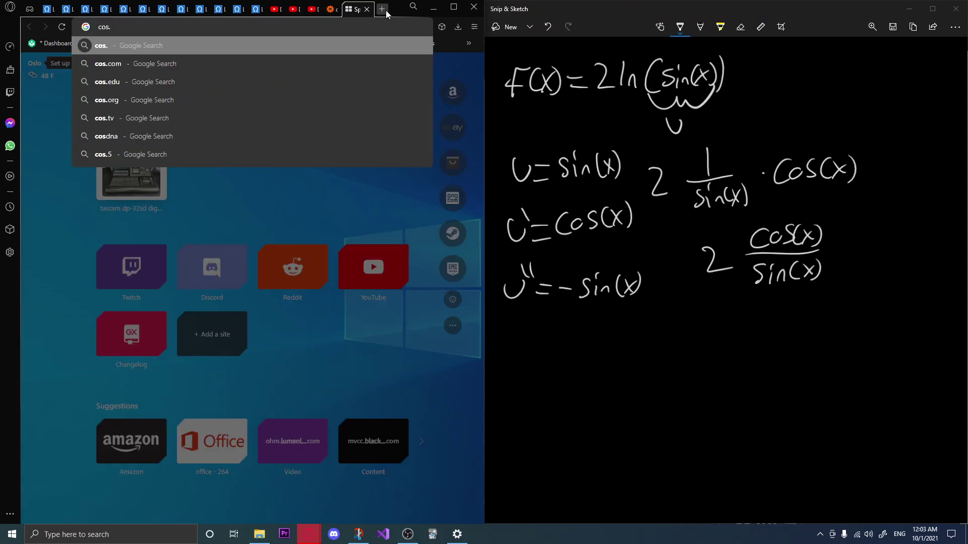
pyautogui.press('BackSpace')
pyautogui.write('x.')
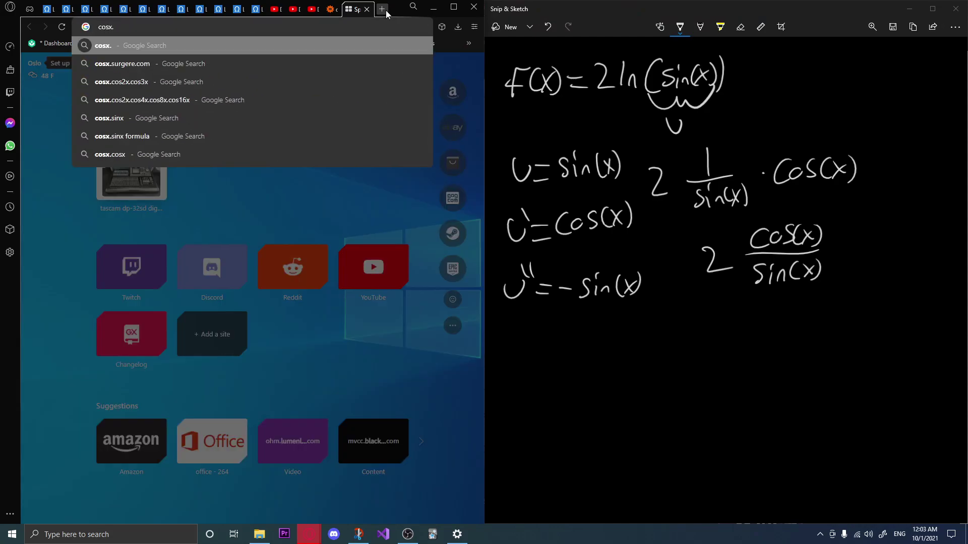
pyautogui.press('BackSpace')
pyautogui.write('/sinx')
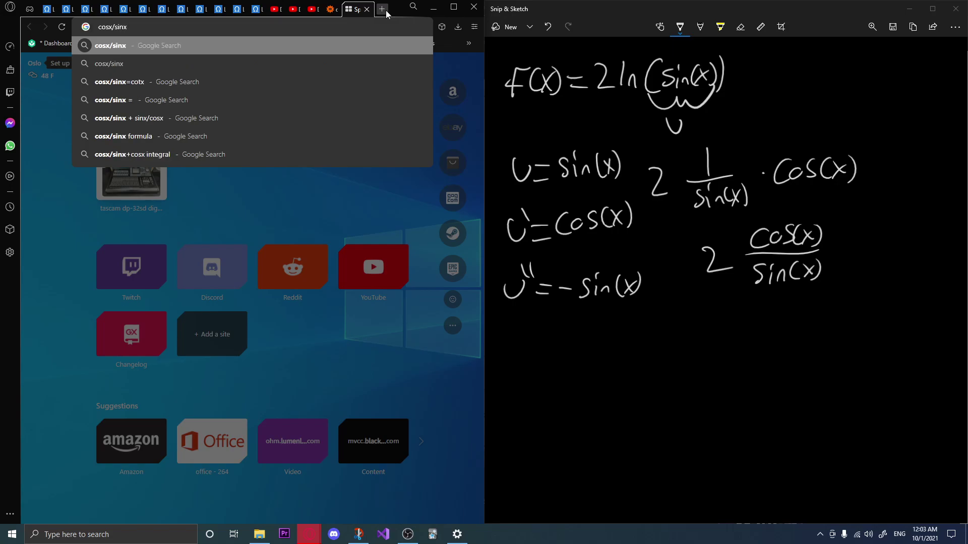
pyautogui.press('Return')
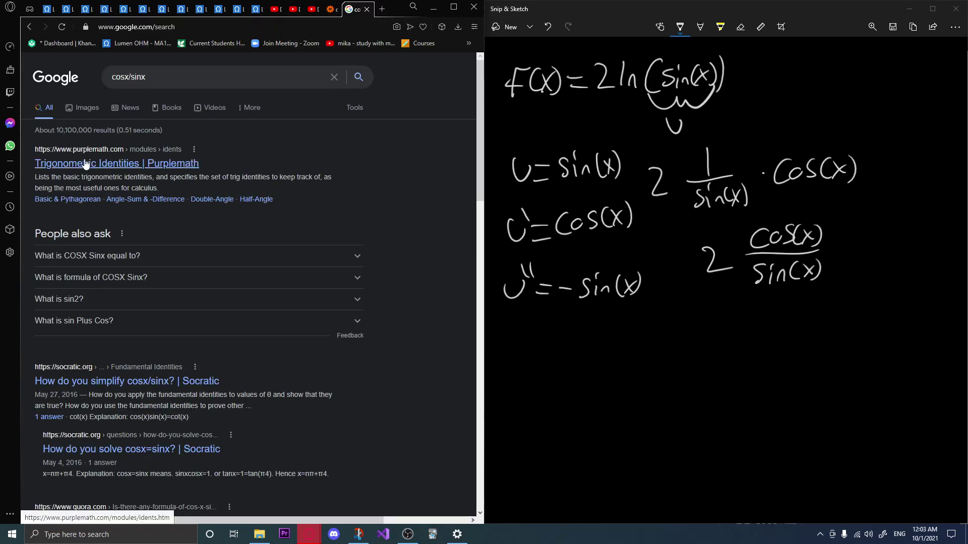
pyautogui.click(56, 164)
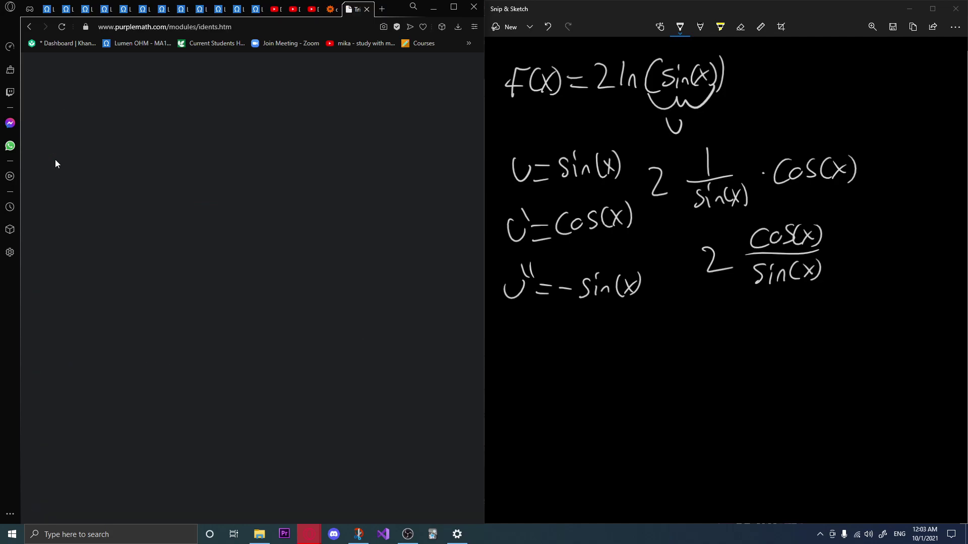
pyautogui.scroll(-5, 36, 242)
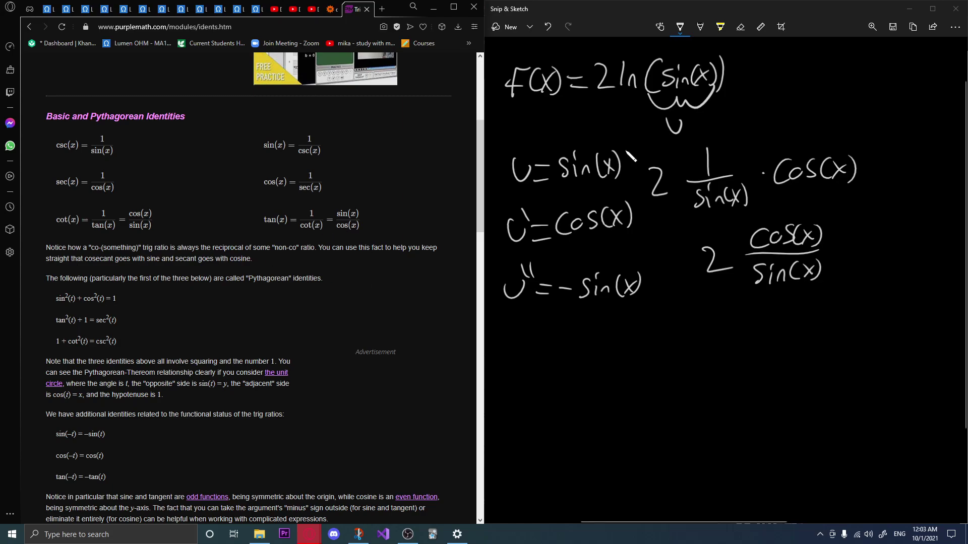
# Return to Assignment 2.5 and handwrite f'(x) = 2cot(x) below the u'' line.
pyautogui.click(615, 20)
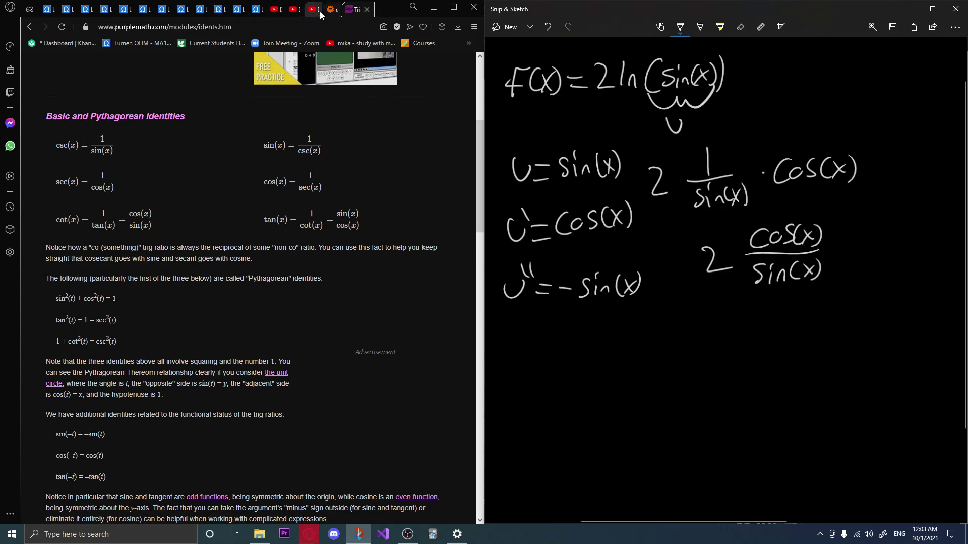
pyautogui.click(178, 11)
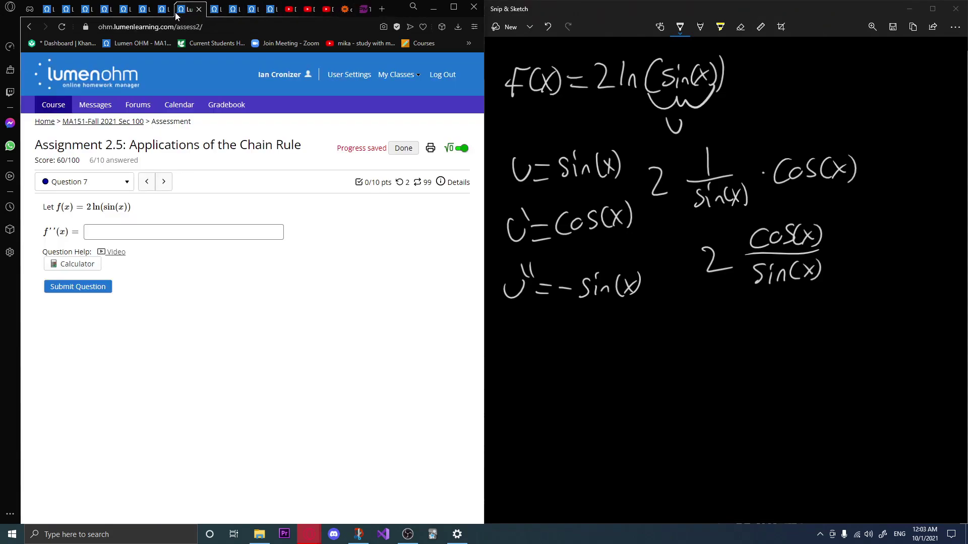
pyautogui.click(555, 74)
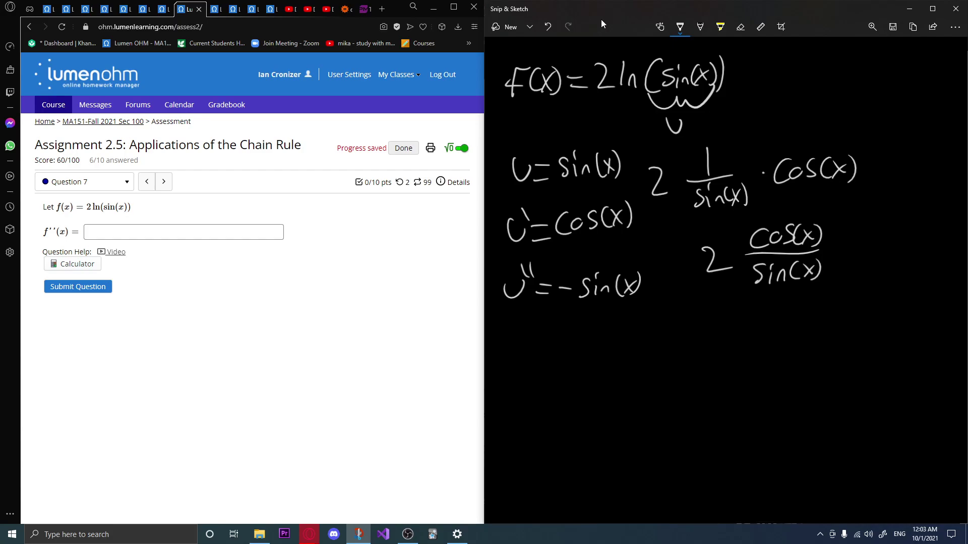
pyautogui.moveTo(644, 349); pyautogui.dragTo(663, 349)
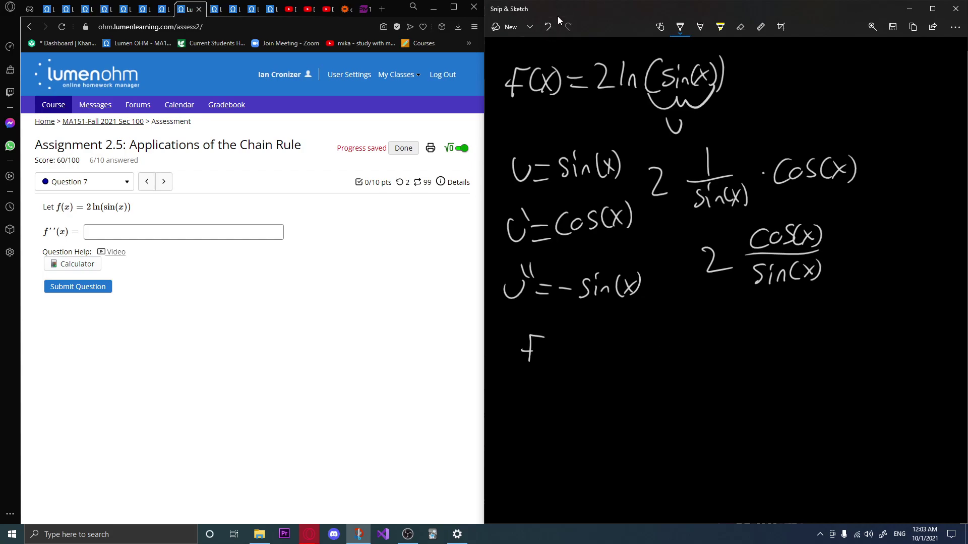
pyautogui.moveTo(545, 328)
pyautogui.mouseDown()
pyautogui.moveTo(543, 341)
pyautogui.moveTo(573, 352)
pyautogui.moveTo(607, 340)
pyautogui.moveTo(607, 352)
pyautogui.moveTo(664, 338)
pyautogui.moveTo(676, 348)
pyautogui.mouseUp()
pyautogui.moveTo(668, 333)
pyautogui.mouseDown()
pyautogui.moveTo(688, 329)
pyautogui.moveTo(699, 346)
pyautogui.mouseUp()
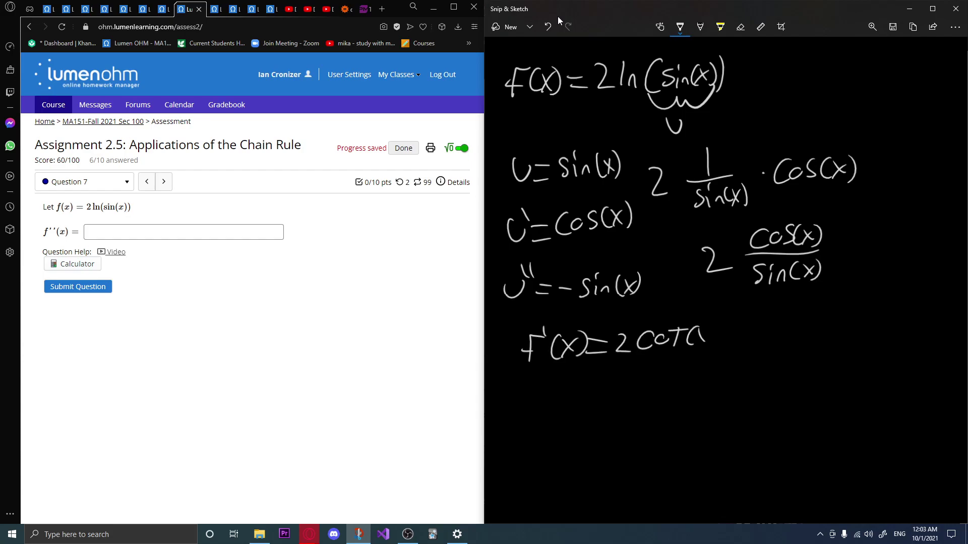
# Bring back the help video window, resume playback and skip ahead to the f''(x) derivation.
pyautogui.click(366, 11)
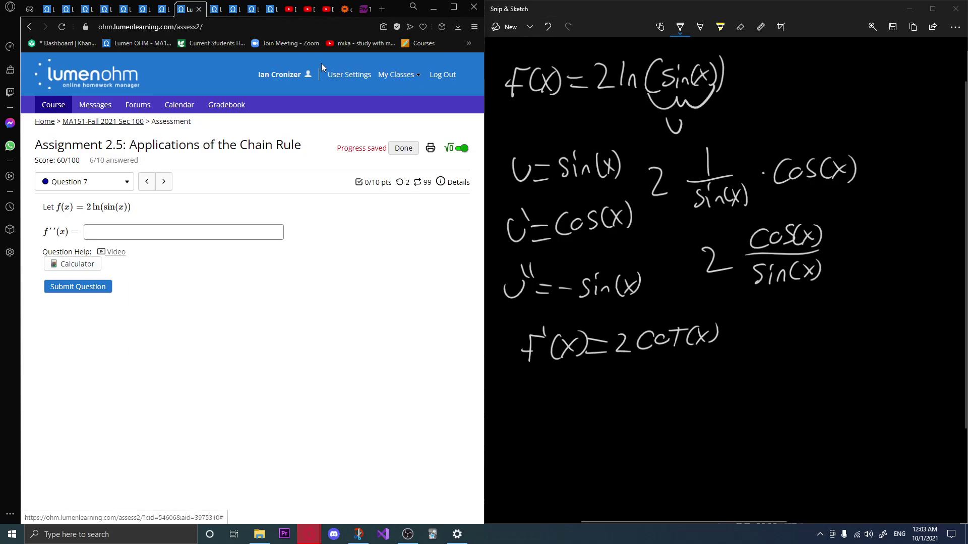
pyautogui.moveTo(309, 533)
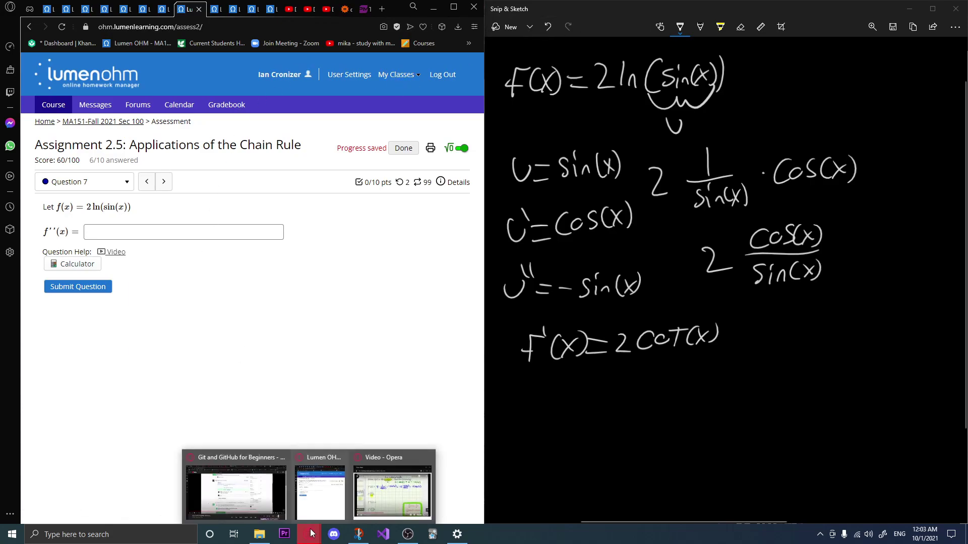
pyautogui.click(377, 495)
pyautogui.click(277, 274)
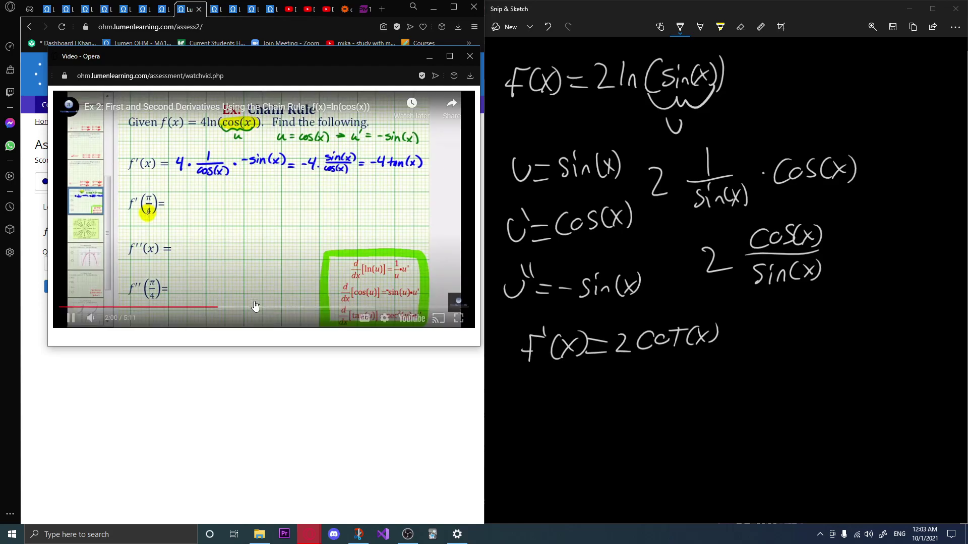
pyautogui.click(293, 307)
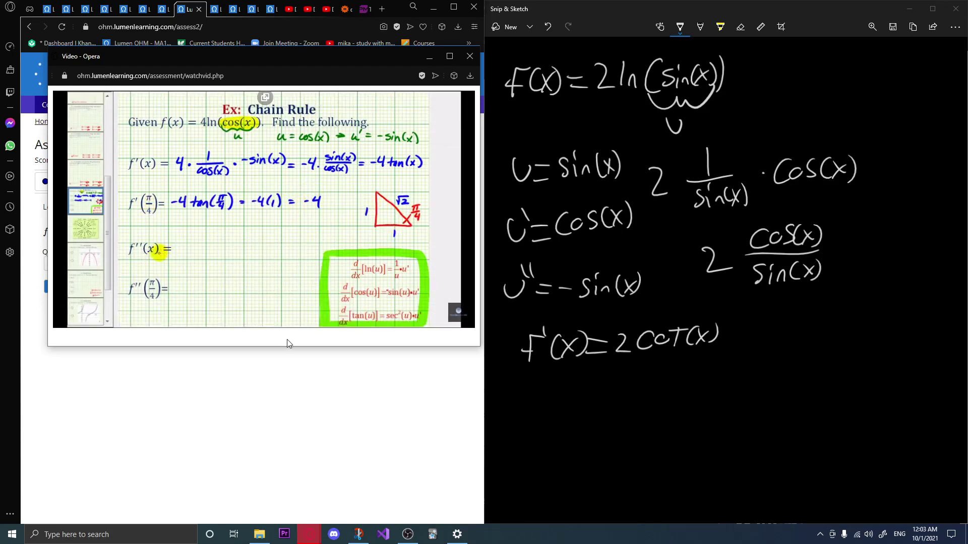
pyautogui.click(595, 23)
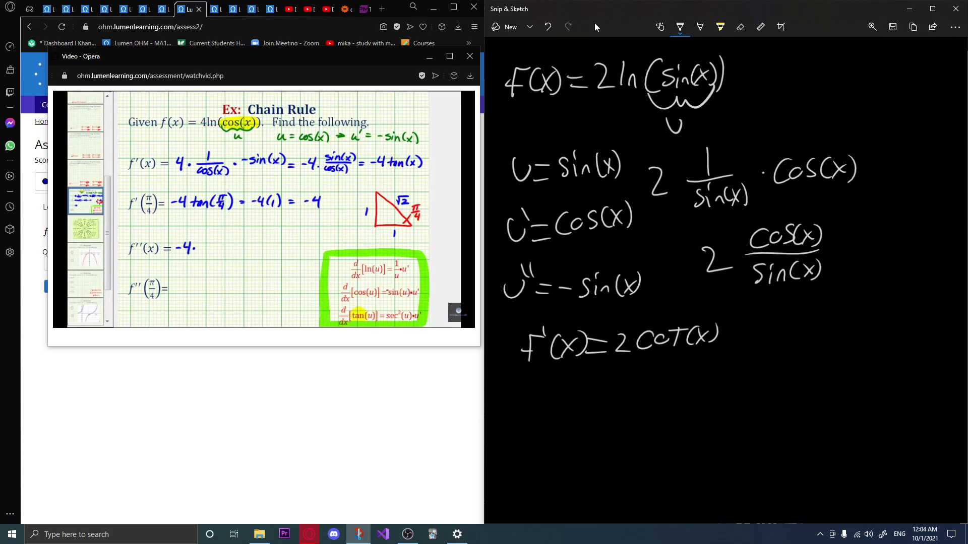
pyautogui.moveTo(603, 376); pyautogui.dragTo(616, 376)
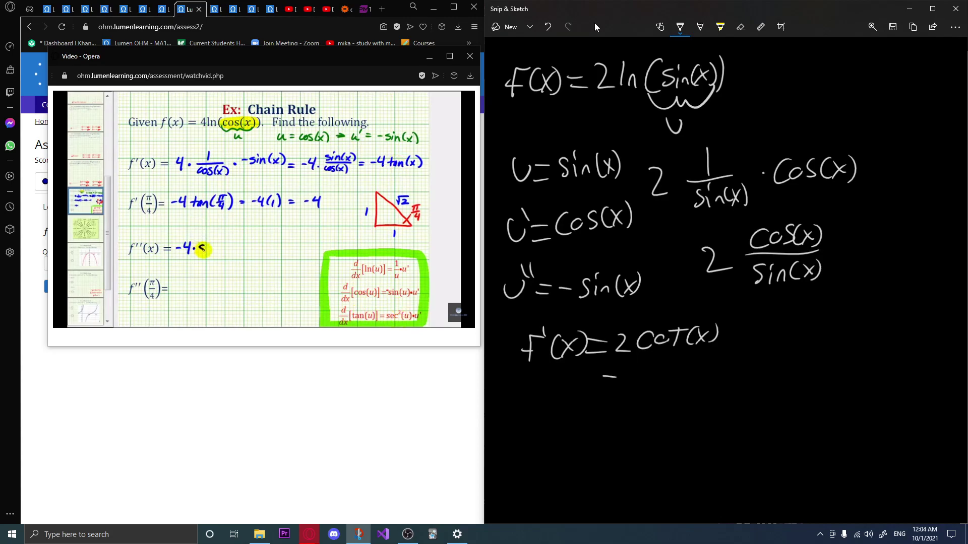
pyautogui.hotkey('ctrl', 'z')
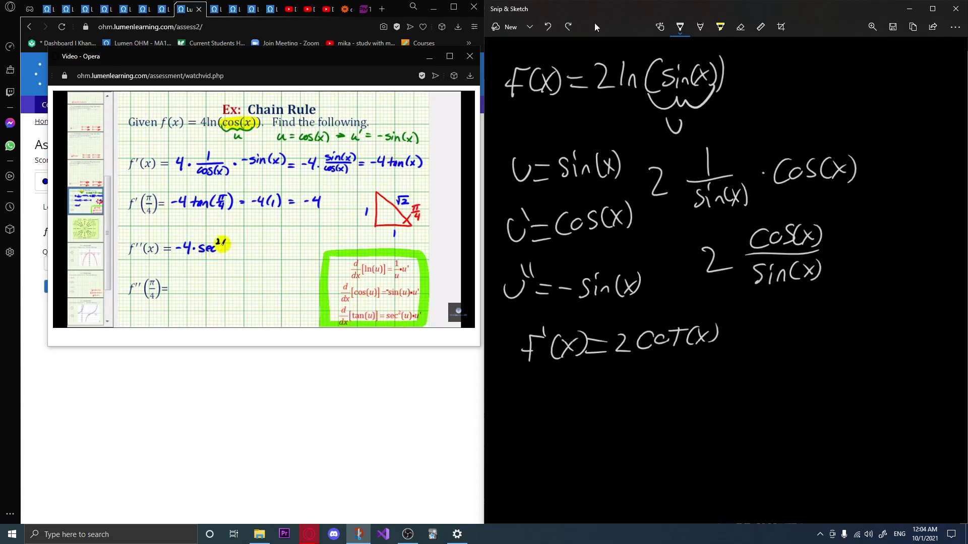
# Handwrite 2 · below the f'(x) line and pause the help video at the f''(x) derivation.
pyautogui.moveTo(613, 381)
pyautogui.mouseDown()
pyautogui.moveTo(621, 378)
pyautogui.moveTo(626, 392)
pyautogui.mouseUp()
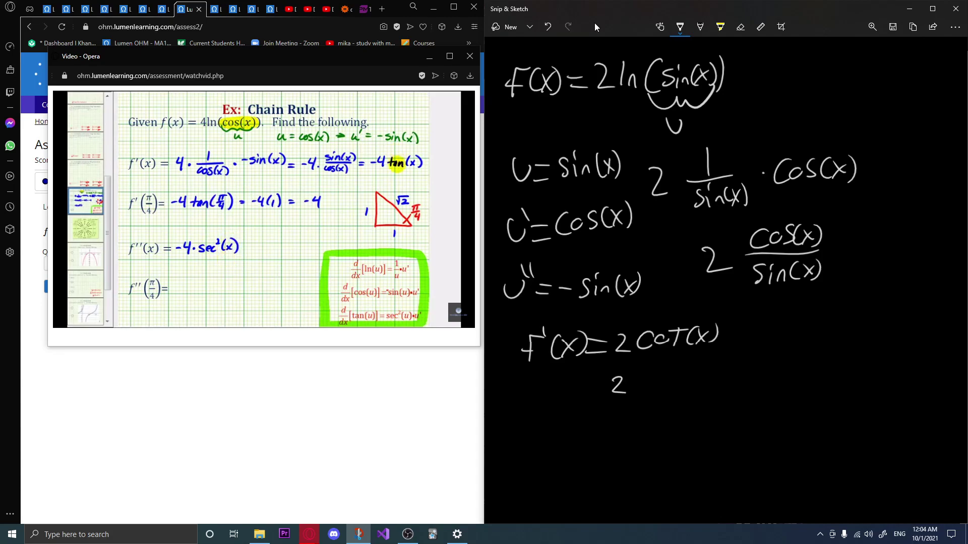
pyautogui.click(634, 384)
pyautogui.click(394, 151)
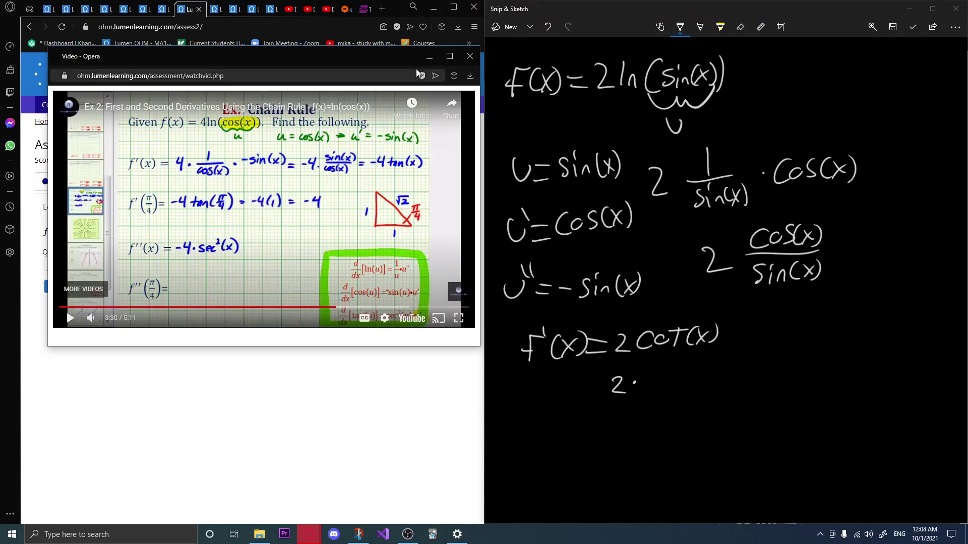
# Switch to WolframAlpha and look up the derivative of cot(x) with the query "derive cotx".
pyautogui.click(344, 15)
pyautogui.click(154, 104)
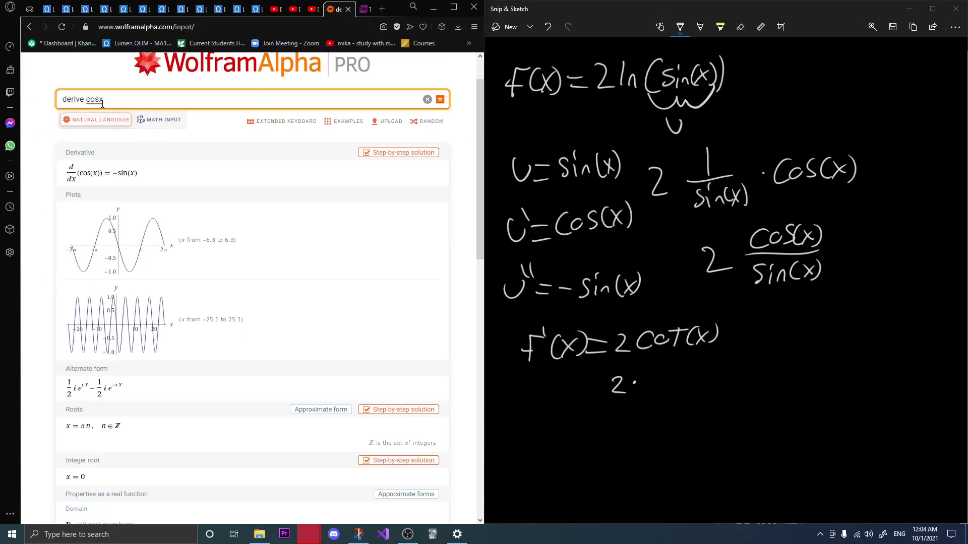
pyautogui.press('BackSpace')
pyautogui.press('BackSpace')
pyautogui.write('tx')
pyautogui.press('Return')
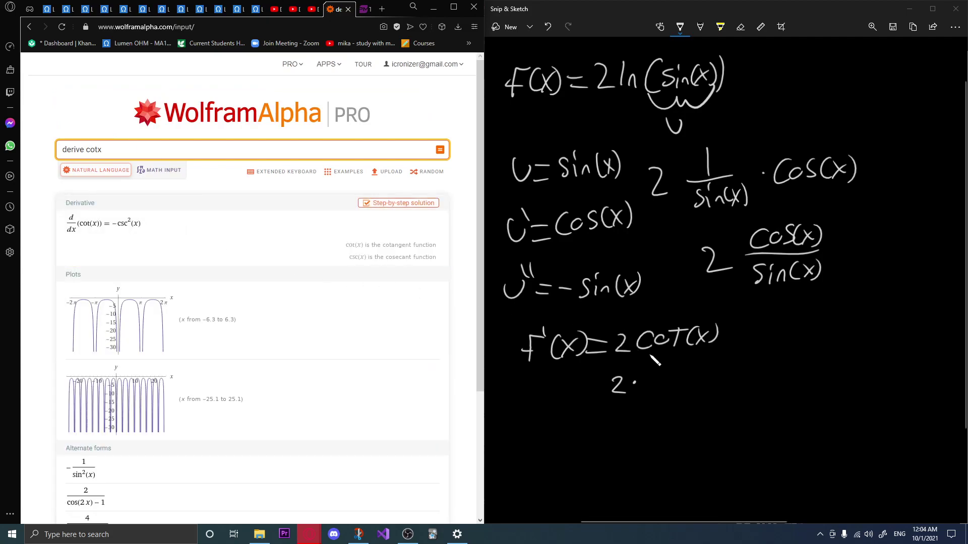
# Remove the dot after the 2 in the sketch and complete the line as 2 −csc²(x).
pyautogui.click(610, 37)
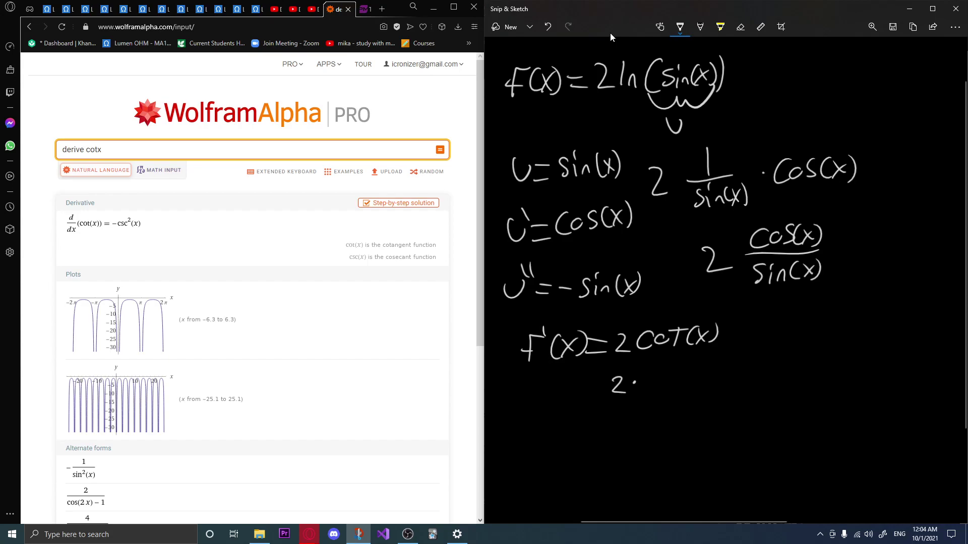
pyautogui.hotkey('ctrl', 'z')
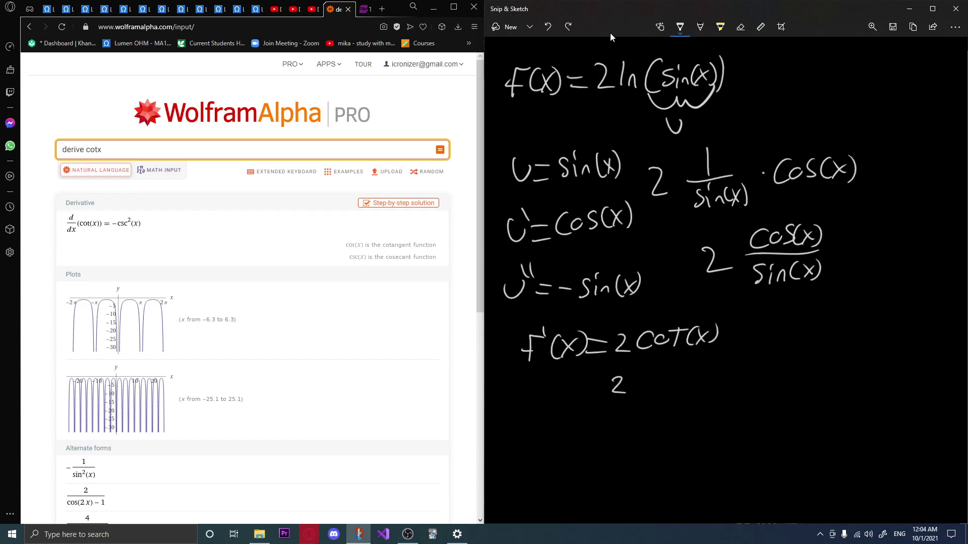
pyautogui.moveTo(629, 382)
pyautogui.mouseDown()
pyautogui.moveTo(674, 391)
pyautogui.moveTo(696, 373)
pyautogui.moveTo(703, 388)
pyautogui.moveTo(725, 387)
pyautogui.mouseUp()
pyautogui.moveTo(725, 373)
pyautogui.mouseDown()
pyautogui.moveTo(712, 387)
pyautogui.moveTo(729, 391)
pyautogui.mouseUp()
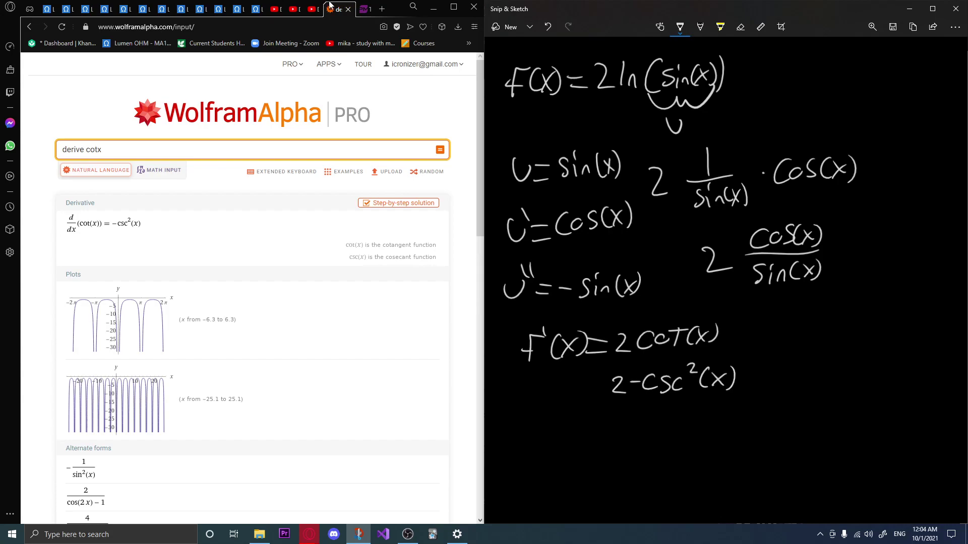
# Return to Assignment 2.5, enter 2 − csc²(x) as Question 7's f''(x) answer and submit it.
pyautogui.click(180, 9)
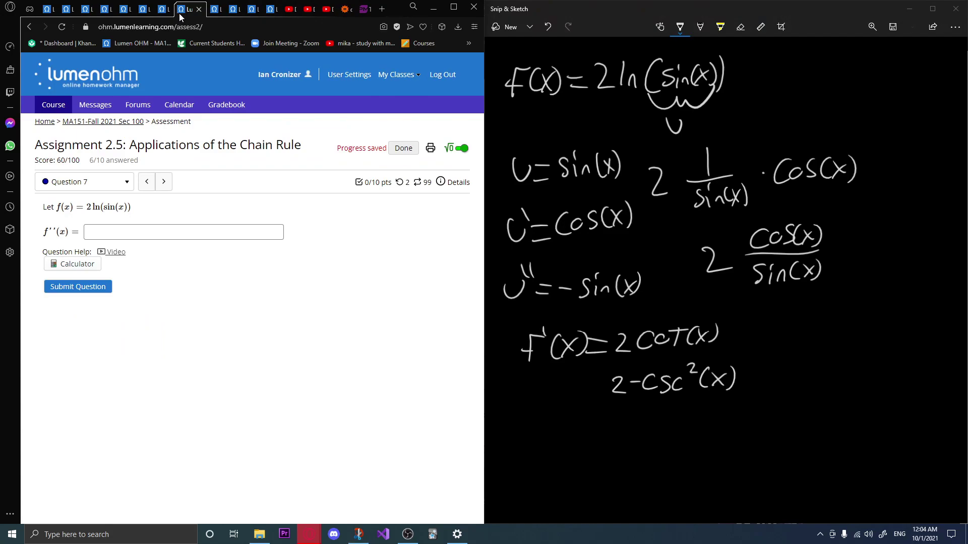
pyautogui.click(166, 229)
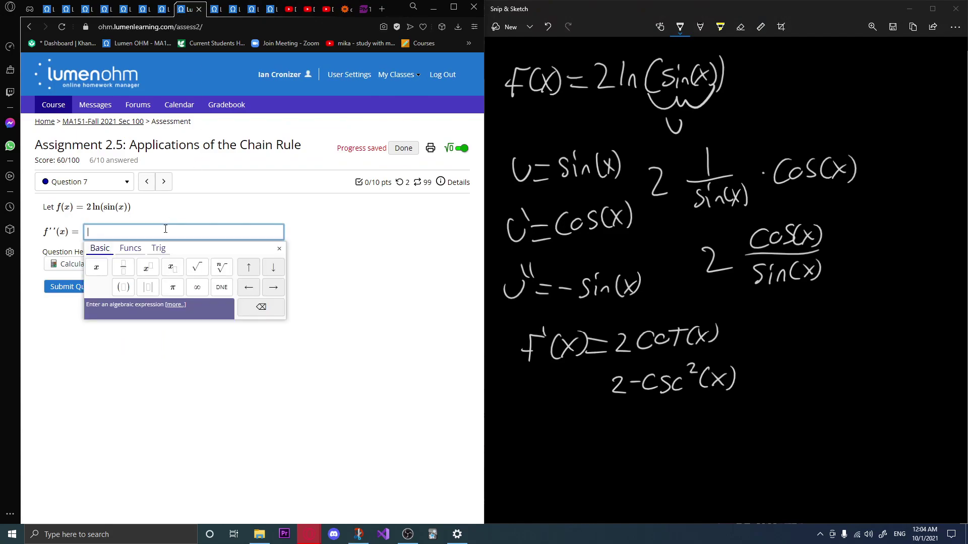
pyautogui.write('2')
pyautogui.write('-c')
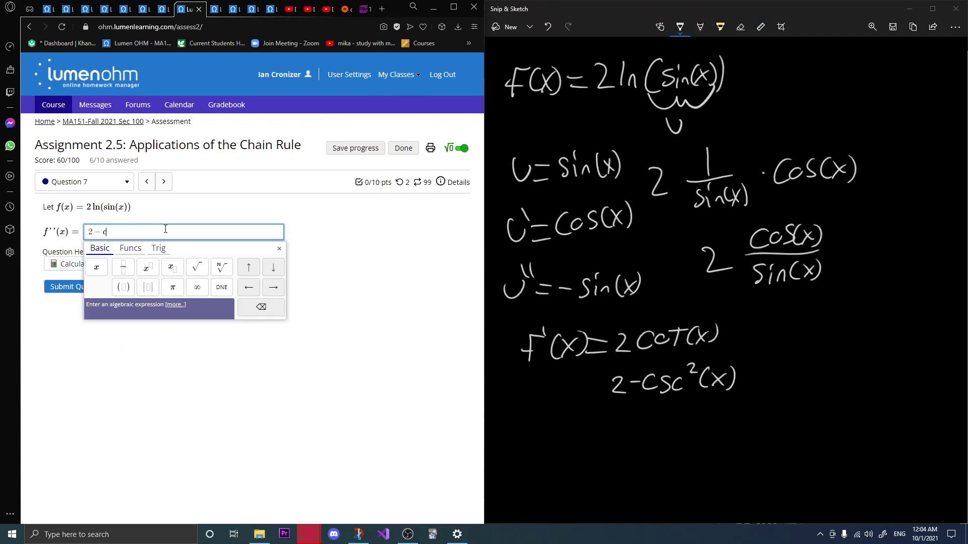
pyautogui.write('sc^2')
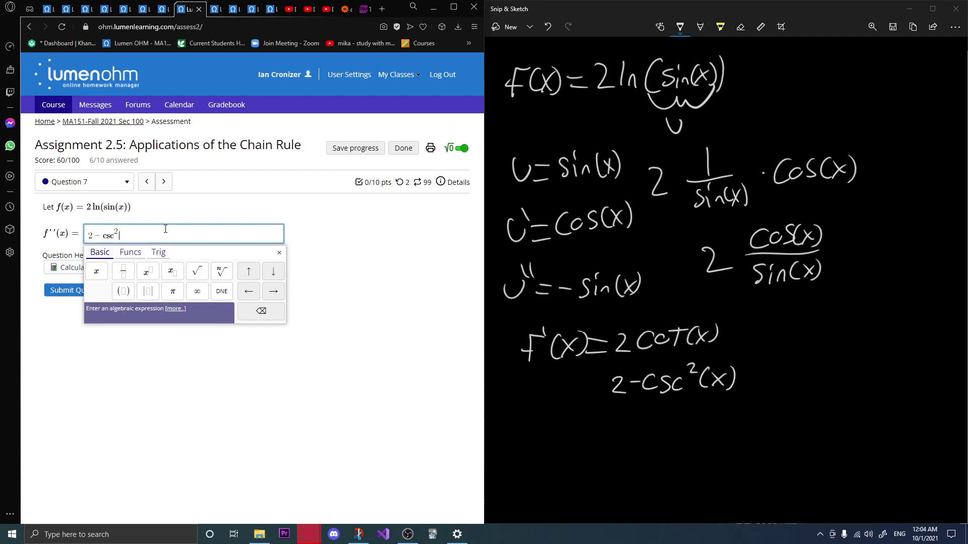
pyautogui.press('Right')
pyautogui.write('(zx')
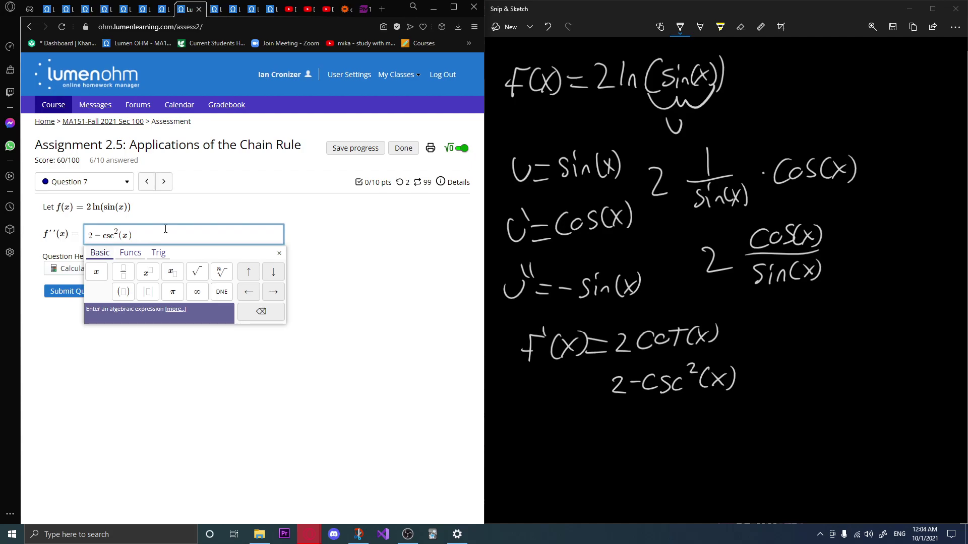
pyautogui.click(55, 292)
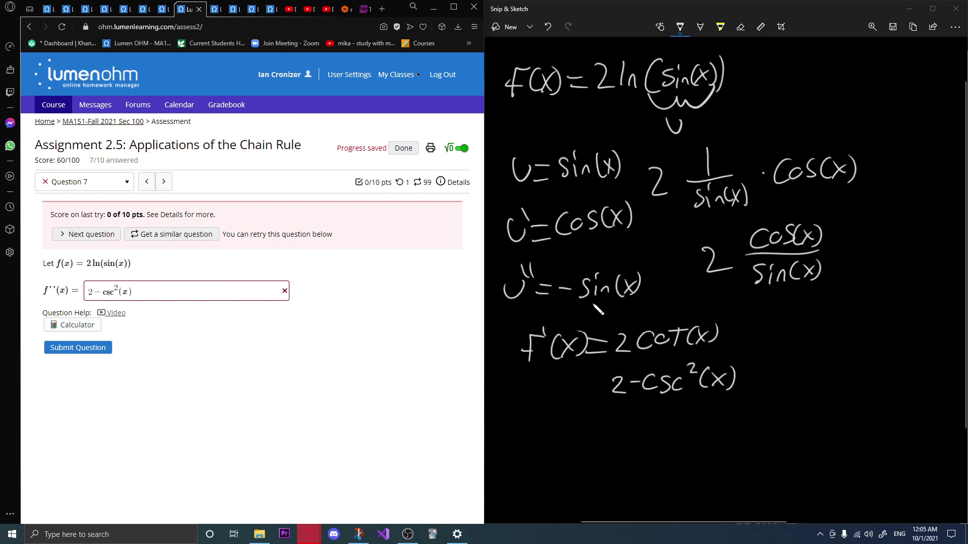
# Bring back the help video for comparison and handwrite the label f''(x) before 2 −csc²(x) in the sketch.
pyautogui.moveTo(309, 535)
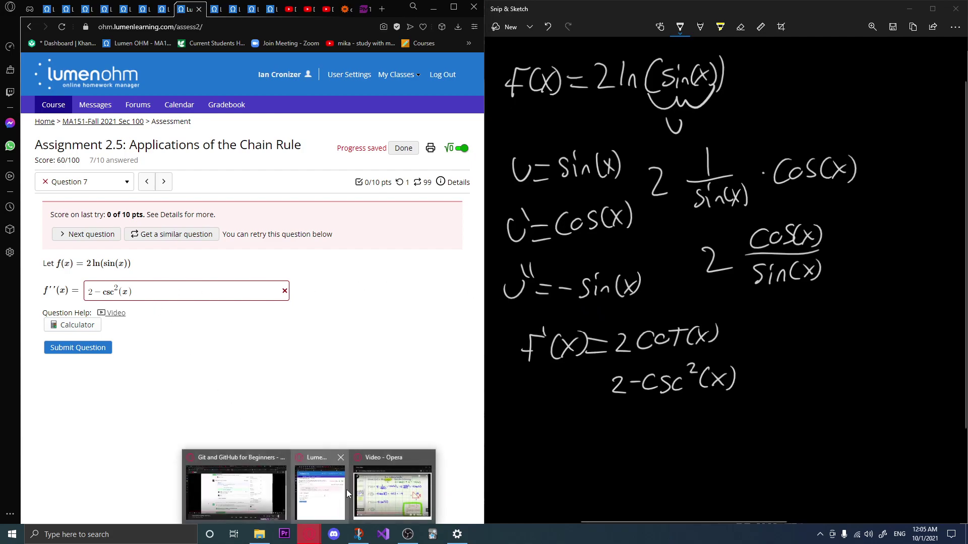
pyautogui.click(383, 487)
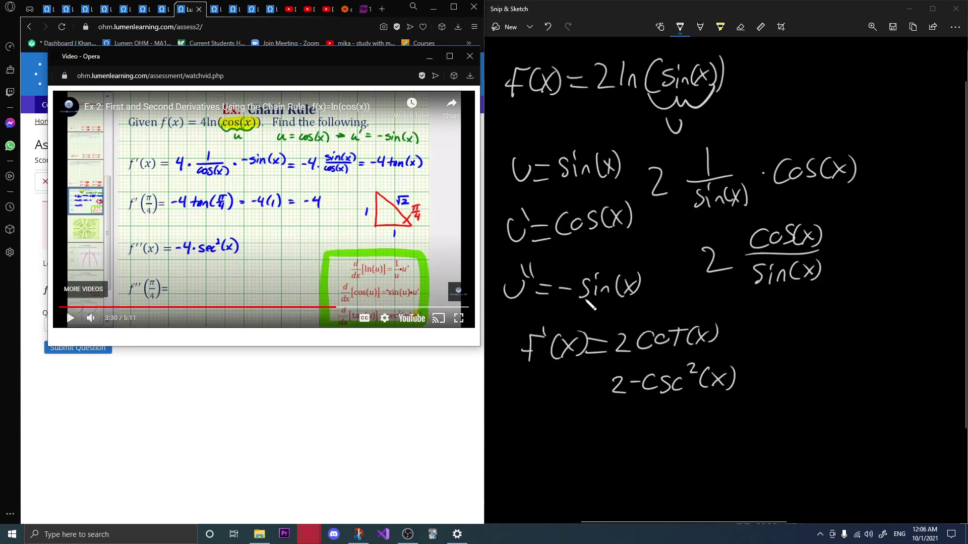
pyautogui.click(590, 21)
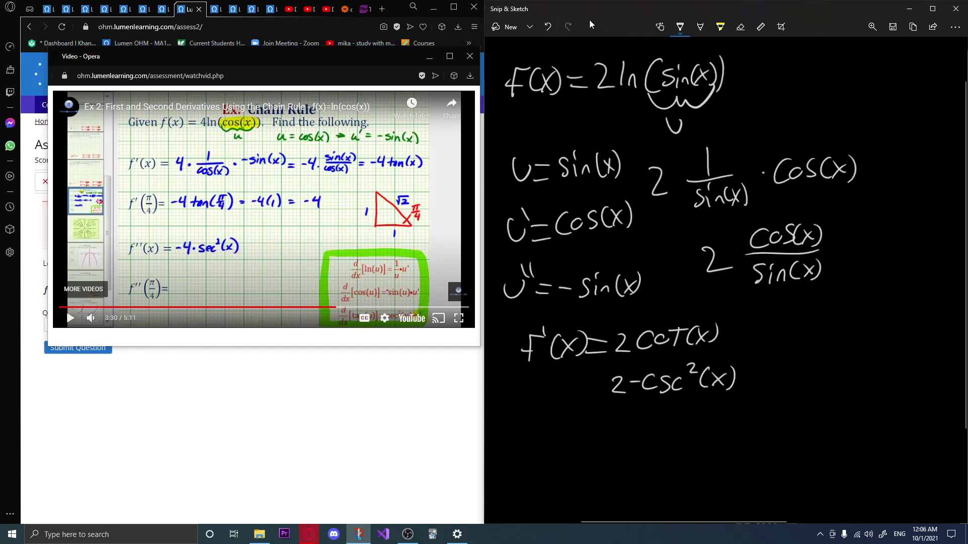
pyautogui.moveTo(527, 385)
pyautogui.mouseDown()
pyautogui.moveTo(524, 403)
pyautogui.moveTo(534, 391)
pyautogui.mouseUp()
pyautogui.moveTo(537, 370)
pyautogui.mouseDown()
pyautogui.moveTo(534, 385)
pyautogui.moveTo(554, 402)
pyautogui.moveTo(574, 401)
pyautogui.moveTo(560, 401)
pyautogui.mouseUp()
pyautogui.moveTo(579, 371); pyautogui.dragTo(583, 401)
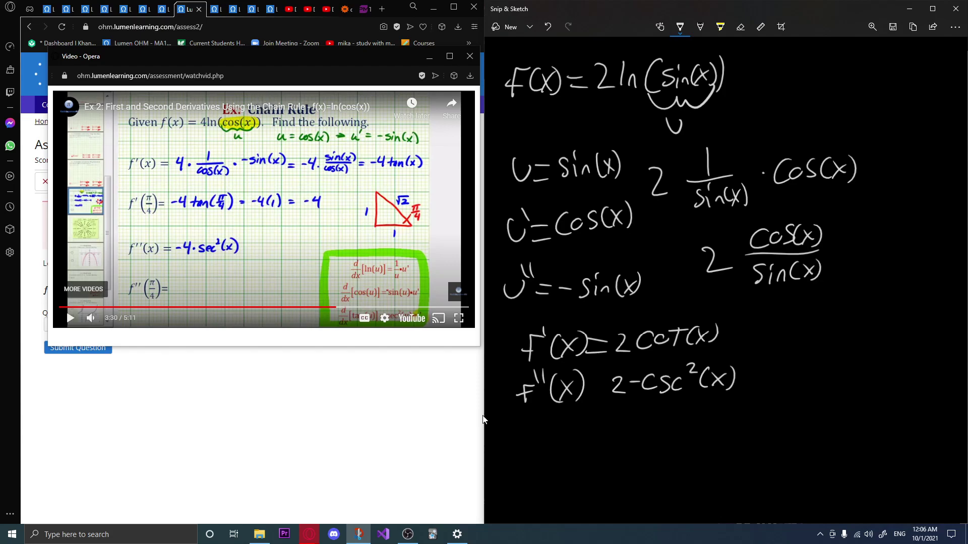
# Switch to WolframAlpha and look up the derivative of tan(x) with the query "derive tanx".
pyautogui.click(349, 15)
pyautogui.click(166, 148)
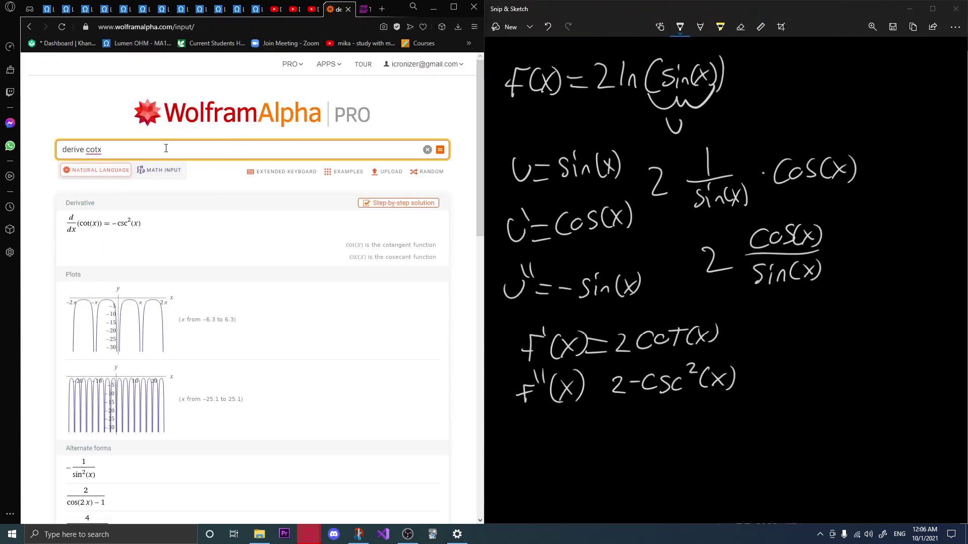
pyautogui.press('BackSpace')
pyautogui.press('BackSpace')
pyautogui.press('BackSpace')
pyautogui.press('BackSpace')
pyautogui.write('tanx')
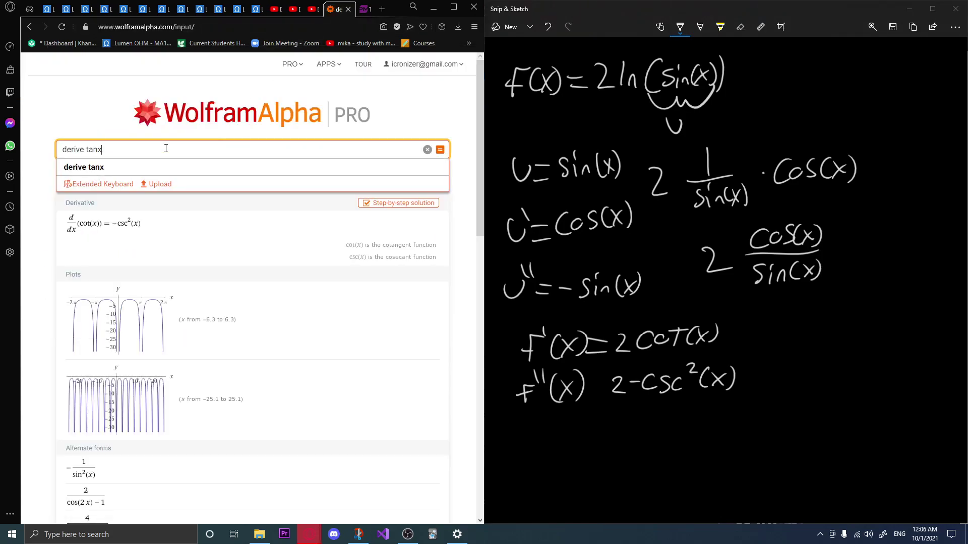
pyautogui.press('Return')
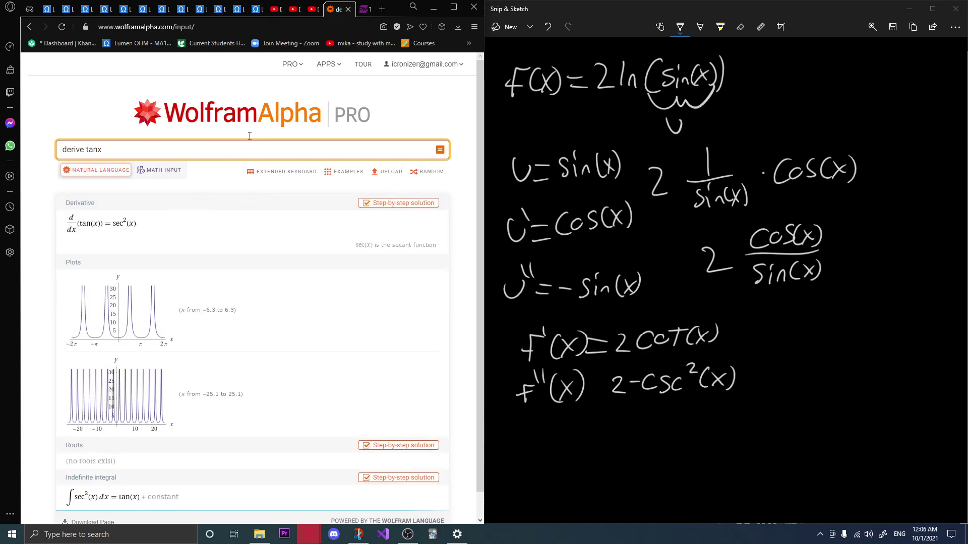
# Return to Assignment 2.5, bring the help video window forward and move it clear of the answer field.
pyautogui.click(178, 13)
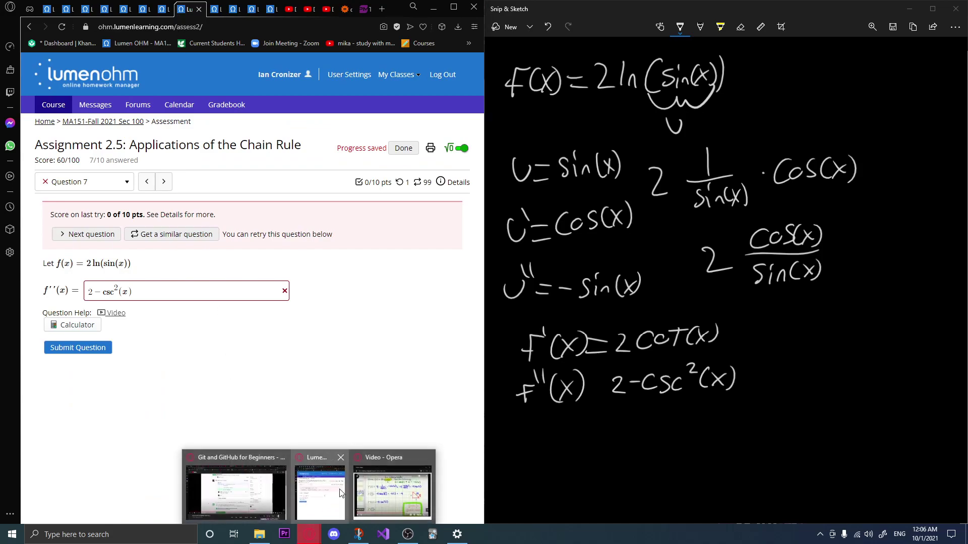
pyautogui.click(315, 496)
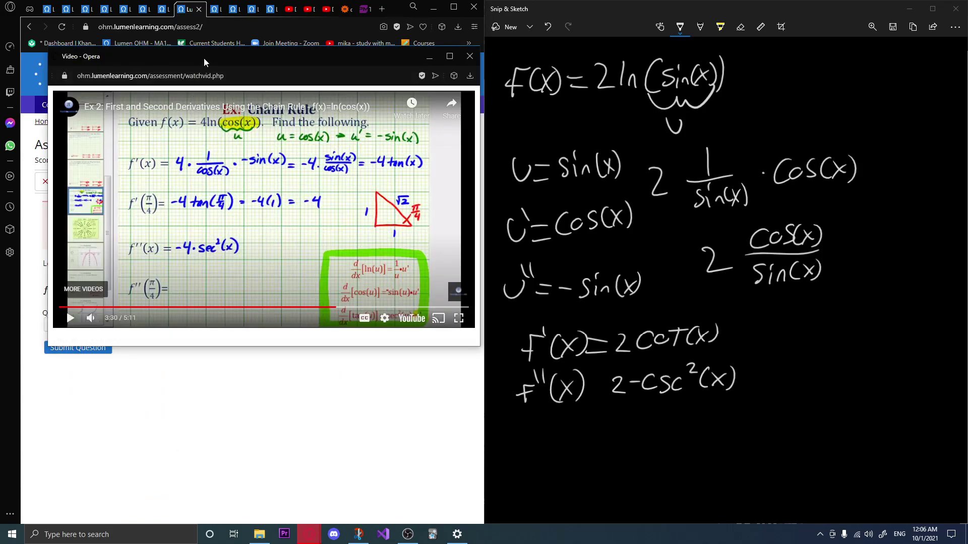
pyautogui.moveTo(204, 59); pyautogui.dragTo(280, 186)
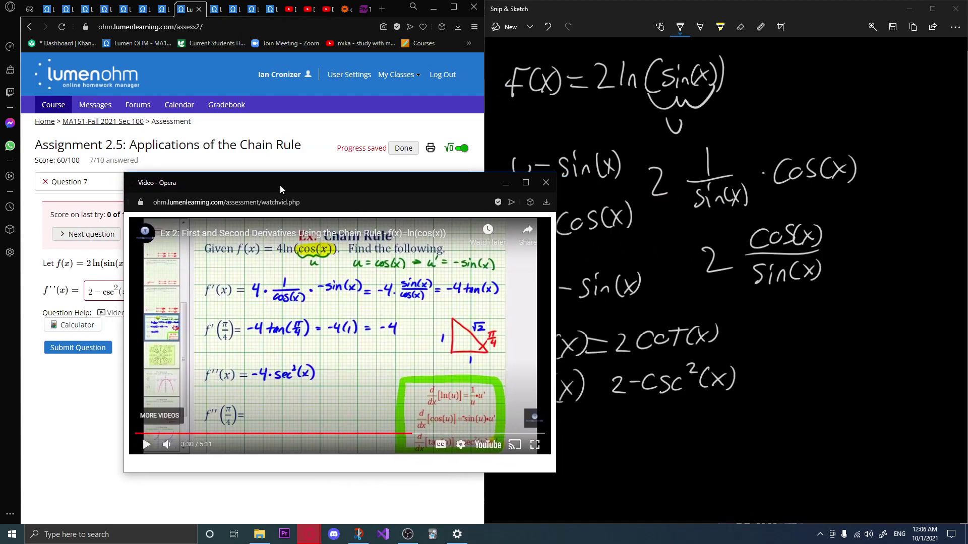
pyautogui.moveTo(280, 185); pyautogui.dragTo(406, 175)
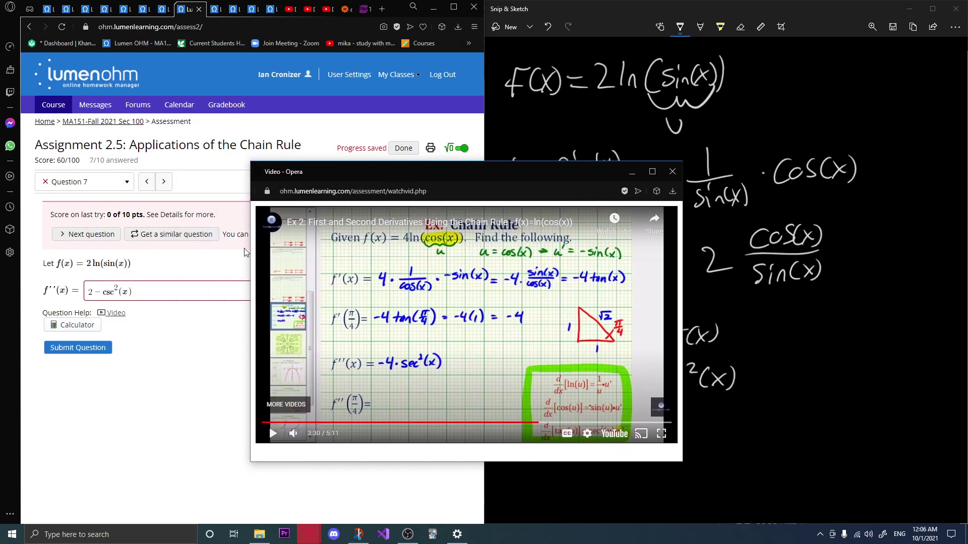
# Change the f''(x) answer to 2(−csc²(x)) by adding parentheses and resubmit Question 7.
pyautogui.click(100, 289)
pyautogui.write('(')
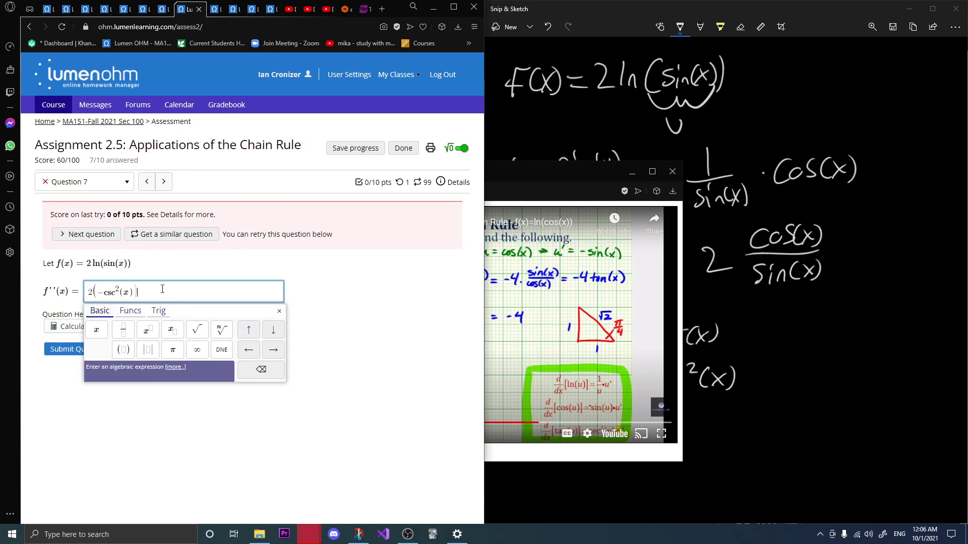
pyautogui.click(51, 349)
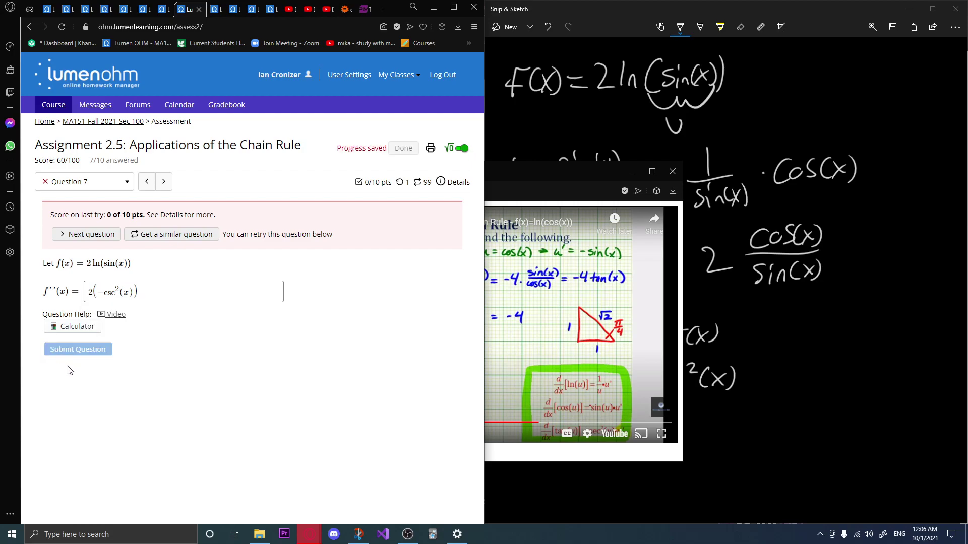
# Close the help video window and erase all ink from the sketch canvas.
pyautogui.click(672, 172)
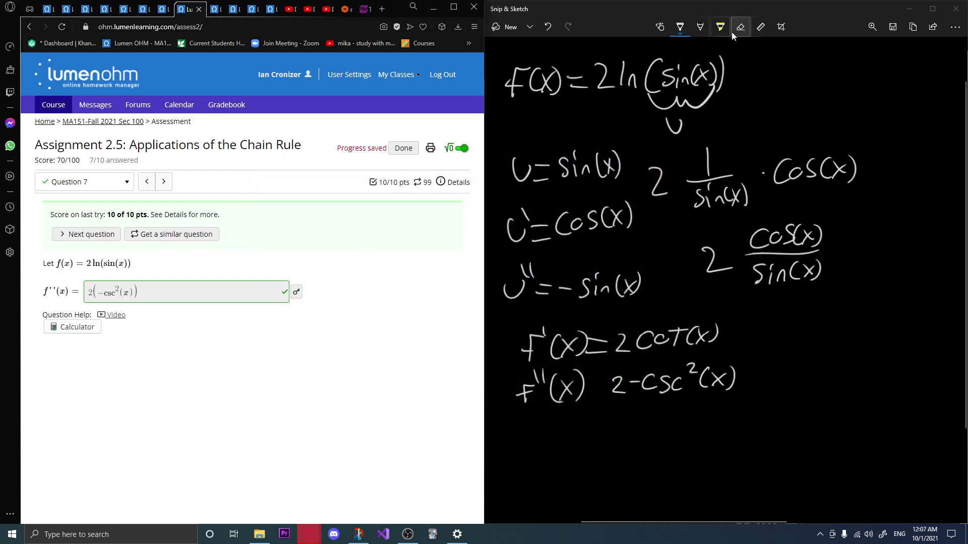
pyautogui.click(732, 32)
pyautogui.click(737, 48)
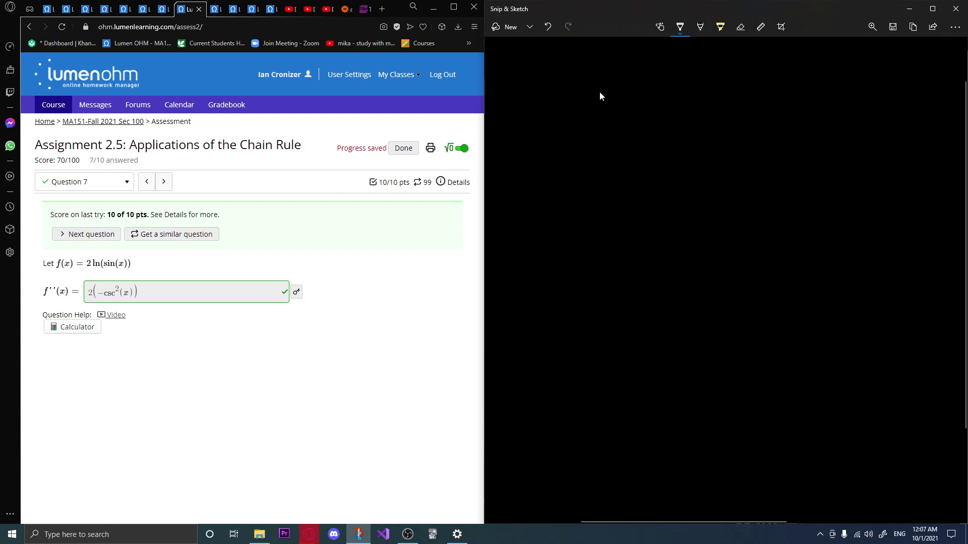
# Go to Question 8 and handwrite its function f(x) = 2^x at the top of the cleared canvas.
pyautogui.click(163, 183)
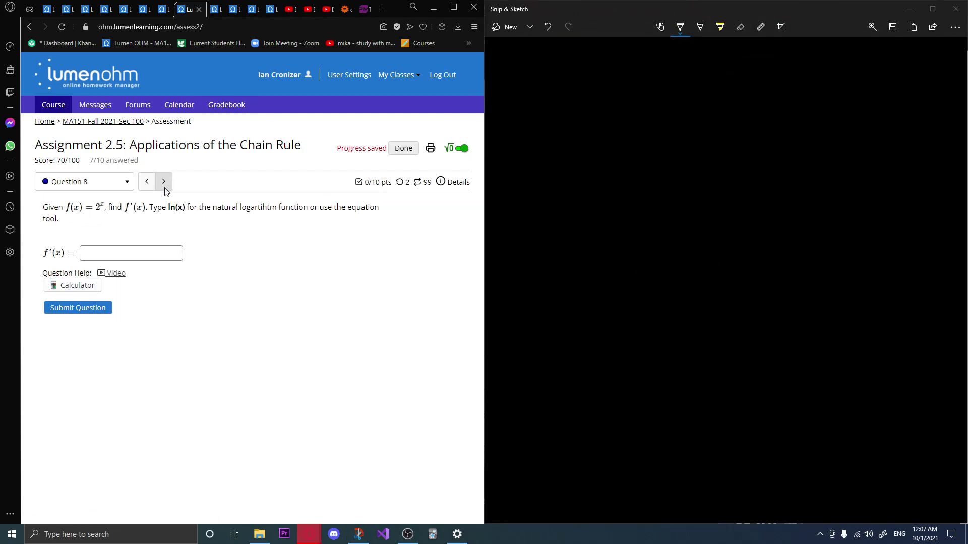
pyautogui.click(643, 17)
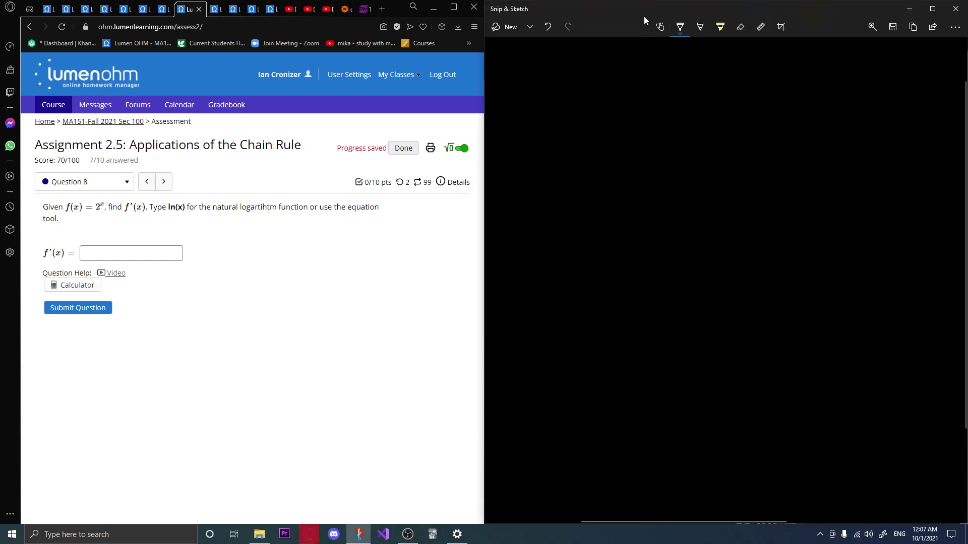
pyautogui.moveTo(540, 62); pyautogui.dragTo(524, 90)
pyautogui.moveTo(514, 75); pyautogui.dragTo(570, 86)
pyautogui.moveTo(569, 65)
pyautogui.mouseDown()
pyautogui.moveTo(555, 89)
pyautogui.moveTo(596, 68)
pyautogui.mouseUp()
pyautogui.moveTo(577, 80); pyautogui.dragTo(623, 83)
pyautogui.moveTo(620, 46)
pyautogui.mouseDown()
pyautogui.moveTo(633, 61)
pyautogui.moveTo(620, 61)
pyautogui.mouseUp()
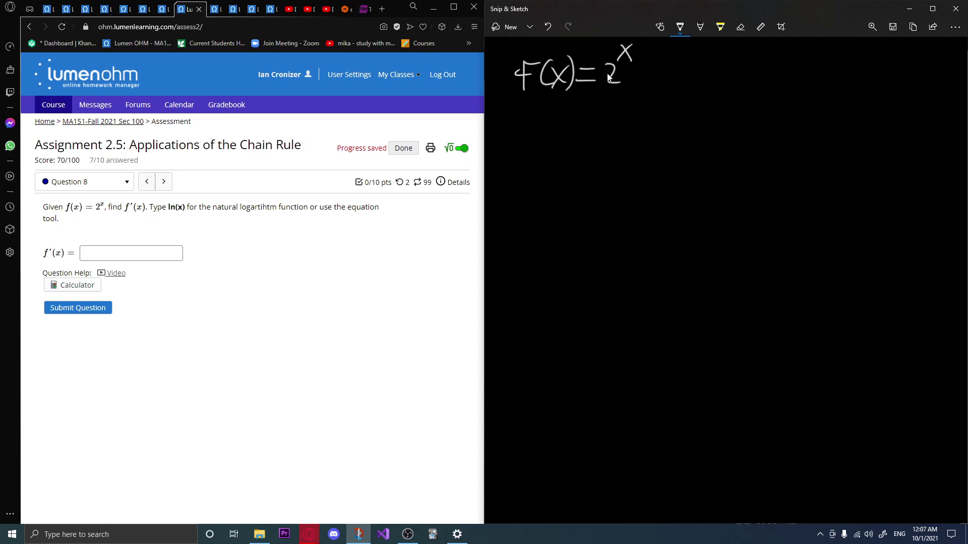
# Open Question 8's help video and set the sketch pen's colour to red, undoing the trial stroke.
pyautogui.click(116, 276)
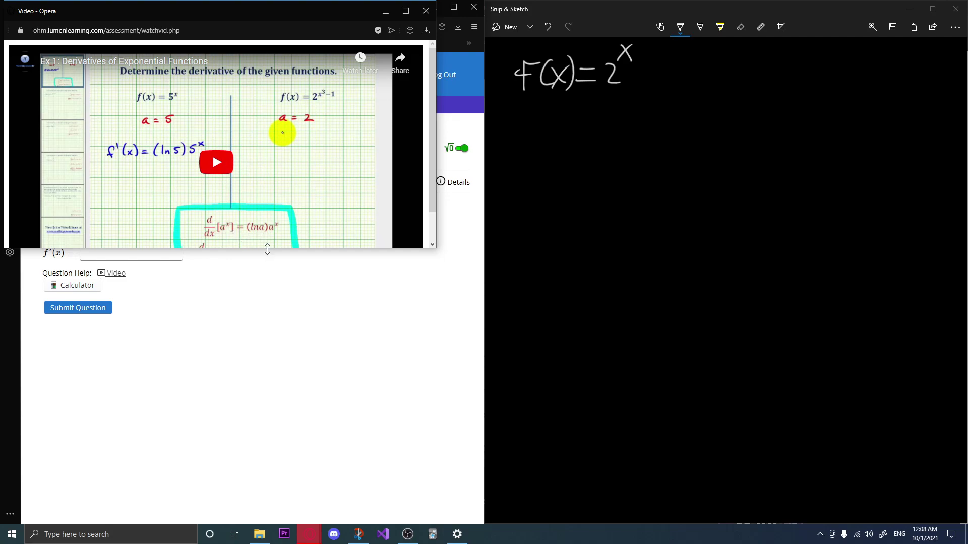
pyautogui.click(607, 28)
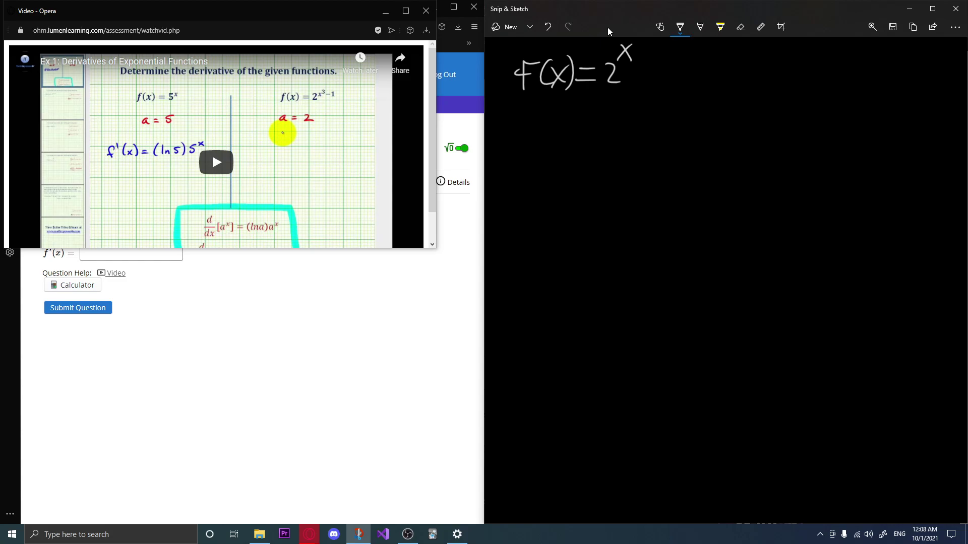
pyautogui.click(681, 28)
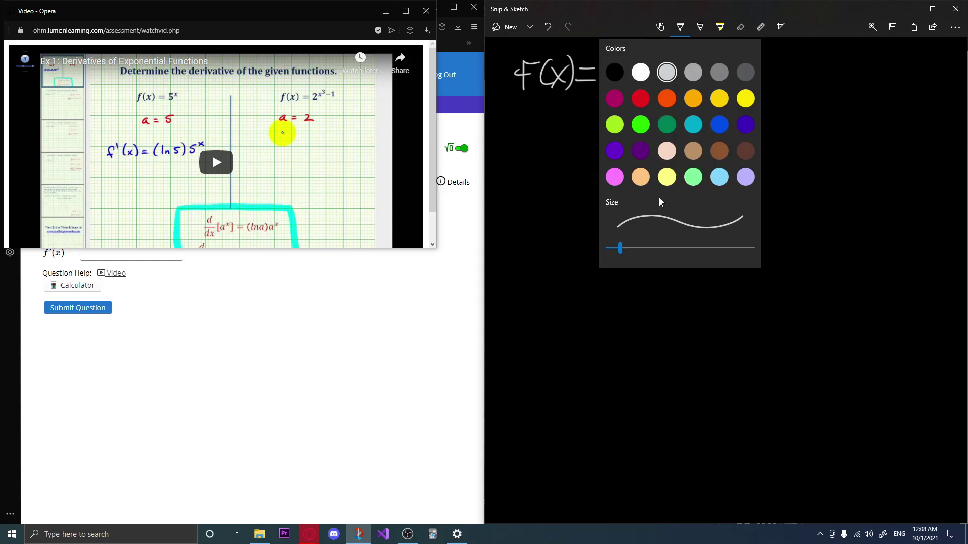
pyautogui.click(641, 98)
pyautogui.moveTo(619, 144); pyautogui.dragTo(625, 209)
pyautogui.click(548, 26)
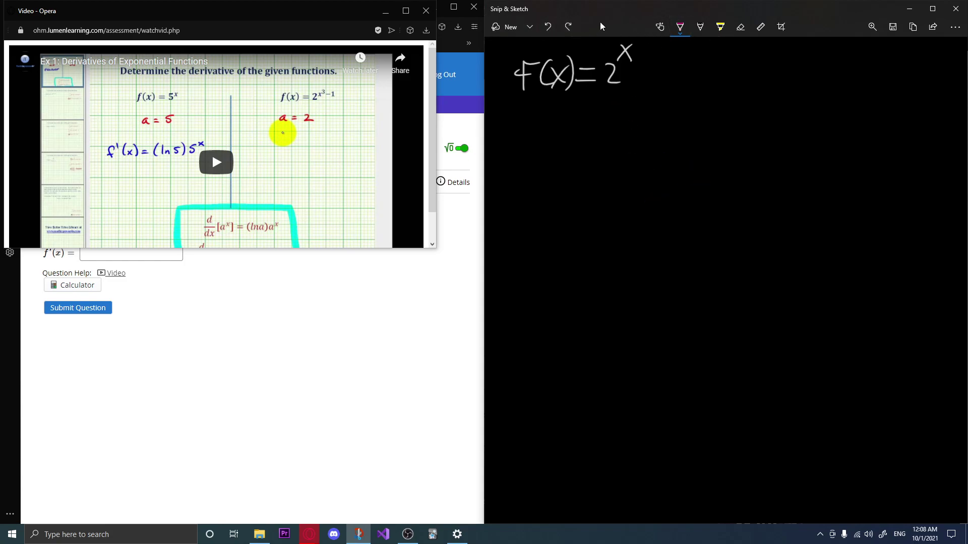
# Handwrite the exponential derivative rule d/dx[a^x] = (ln a)a^x in red beside the function on the sketch canvas.
pyautogui.moveTo(809, 46); pyautogui.dragTo(806, 70)
pyautogui.moveTo(788, 77)
pyautogui.mouseDown()
pyautogui.moveTo(818, 74)
pyautogui.moveTo(793, 100)
pyautogui.moveTo(813, 97)
pyautogui.mouseUp()
pyautogui.moveTo(813, 84); pyautogui.dragTo(802, 99)
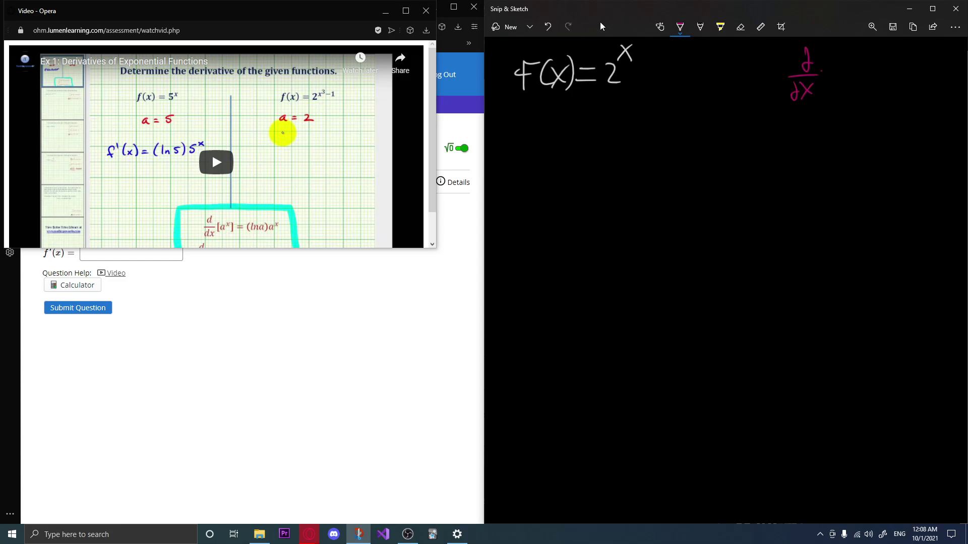
pyautogui.click(548, 26)
pyautogui.moveTo(833, 62)
pyautogui.mouseDown()
pyautogui.moveTo(822, 87)
pyautogui.moveTo(844, 71)
pyautogui.mouseUp()
pyautogui.moveTo(845, 61)
pyautogui.mouseDown()
pyautogui.moveTo(837, 72)
pyautogui.moveTo(848, 87)
pyautogui.moveTo(868, 70)
pyautogui.moveTo(871, 82)
pyautogui.moveTo(911, 66)
pyautogui.mouseUp()
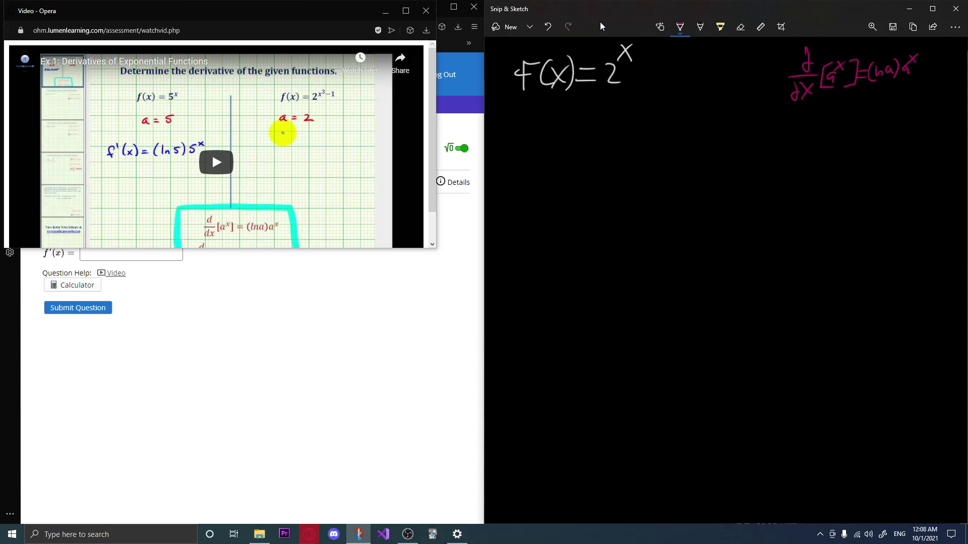
pyautogui.moveTo(533, 139); pyautogui.dragTo(530, 170)
pyautogui.moveTo(532, 160); pyautogui.dragTo(543, 166)
pyautogui.click(548, 27)
pyautogui.click(548, 27)
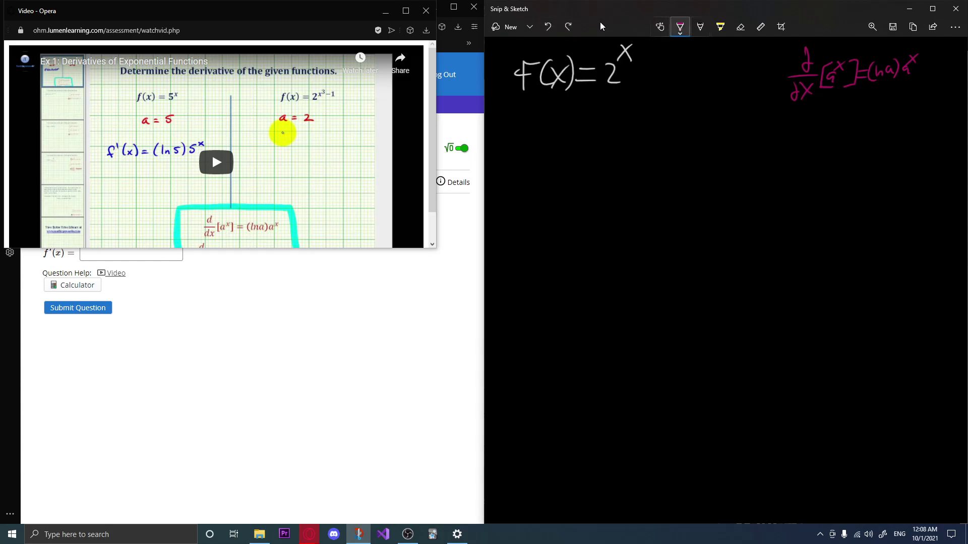
# Set the pen colour to white and handwrite the derivative (ln 2)2^x below the function.
pyautogui.click(680, 27)
pyautogui.click(664, 70)
pyautogui.moveTo(521, 133); pyautogui.dragTo(520, 164)
pyautogui.moveTo(528, 162)
pyautogui.mouseDown()
pyautogui.moveTo(531, 150)
pyautogui.moveTo(534, 162)
pyautogui.moveTo(558, 160)
pyautogui.mouseUp()
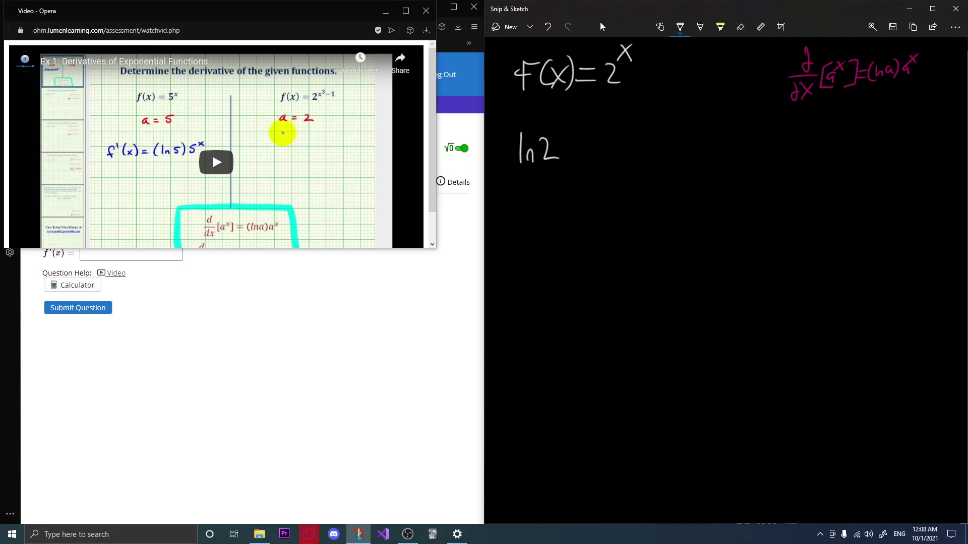
pyautogui.moveTo(561, 127); pyautogui.dragTo(562, 163)
pyautogui.moveTo(518, 122); pyautogui.dragTo(518, 162)
pyautogui.moveTo(579, 135)
pyautogui.mouseDown()
pyautogui.moveTo(590, 149)
pyautogui.moveTo(601, 128)
pyautogui.mouseUp()
pyautogui.moveTo(607, 113); pyautogui.dragTo(591, 135)
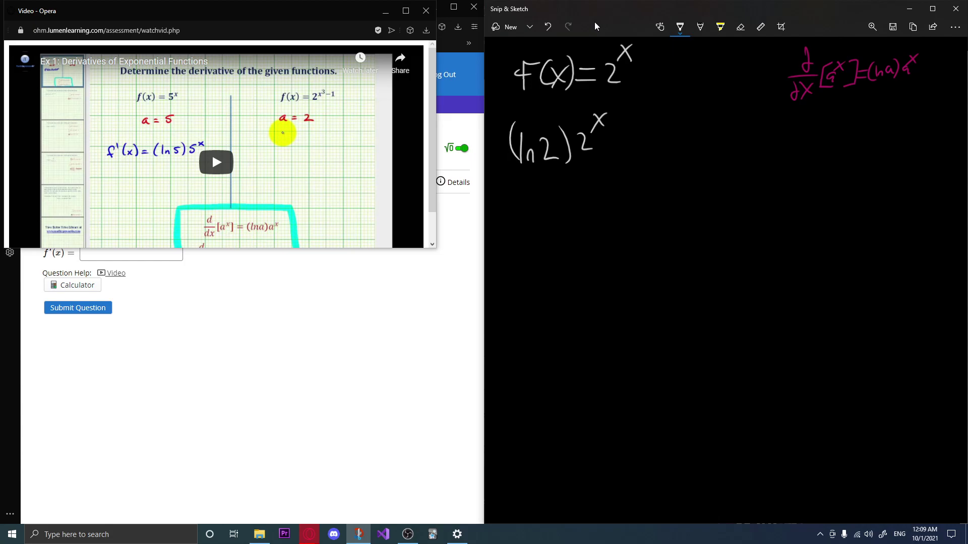
# Close the help video window and enter (ln(2))2^x as the f'(x) answer for Question 8.
pyautogui.click(426, 11)
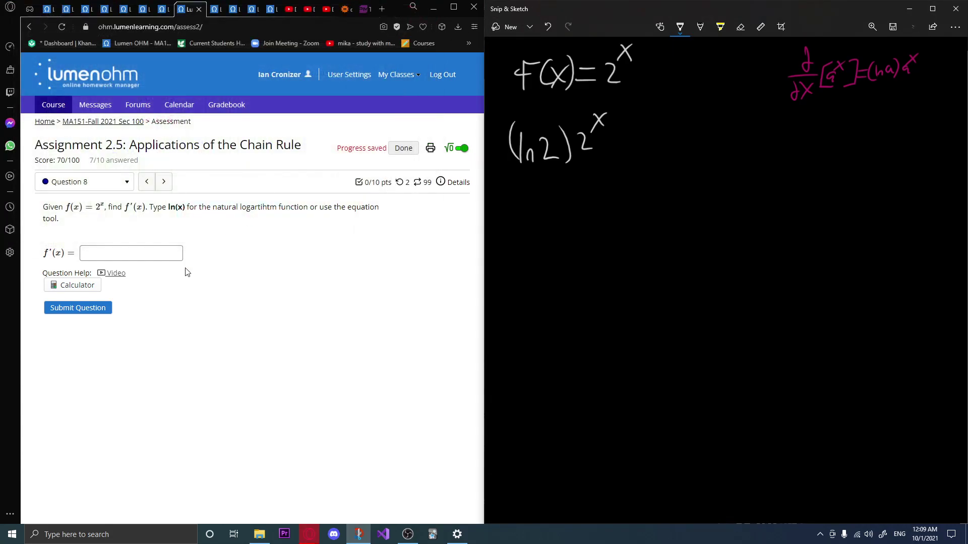
pyautogui.click(147, 248)
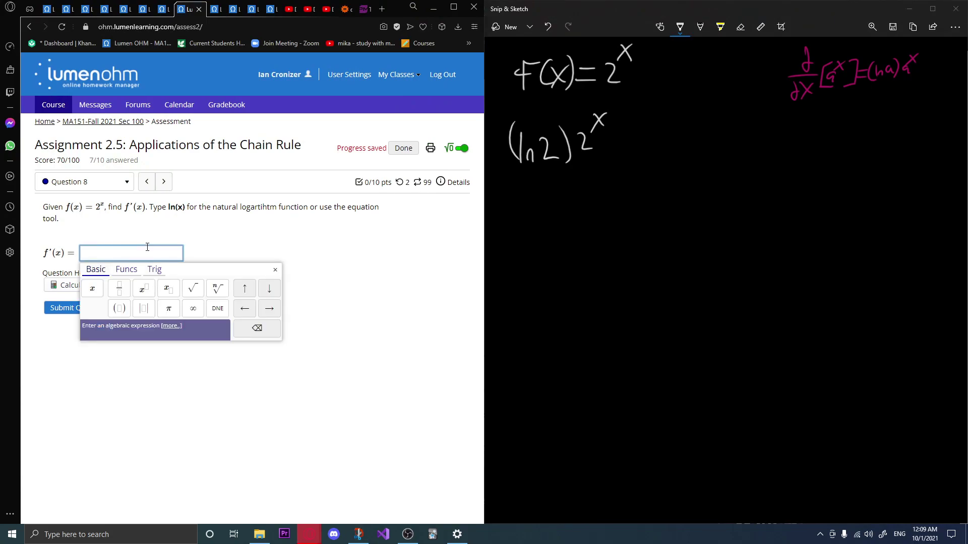
pyautogui.write('*')
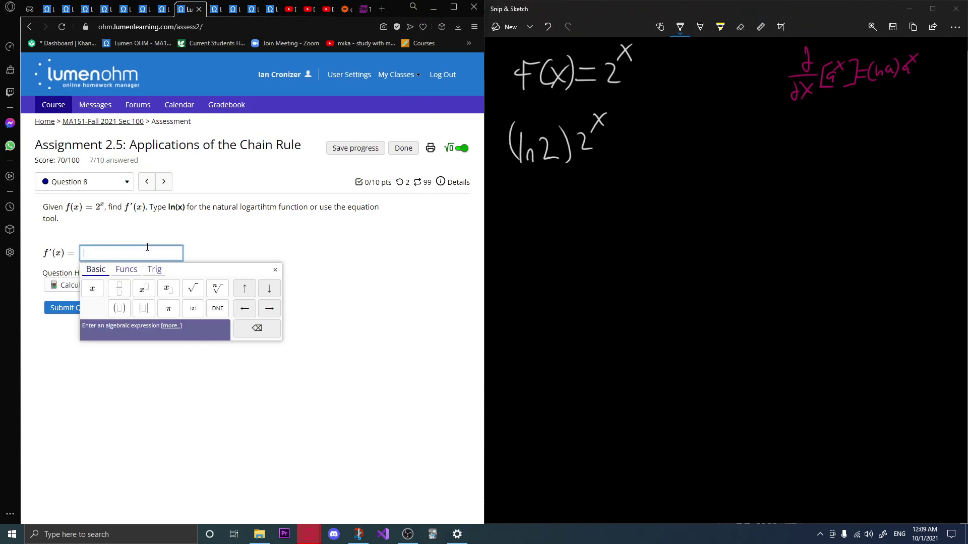
pyautogui.write('(ln')
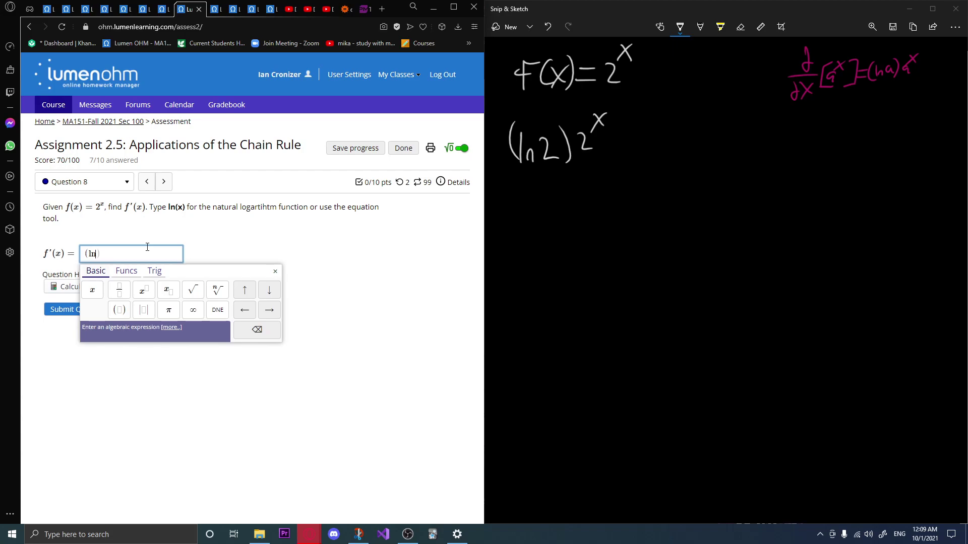
pyautogui.write('(2')
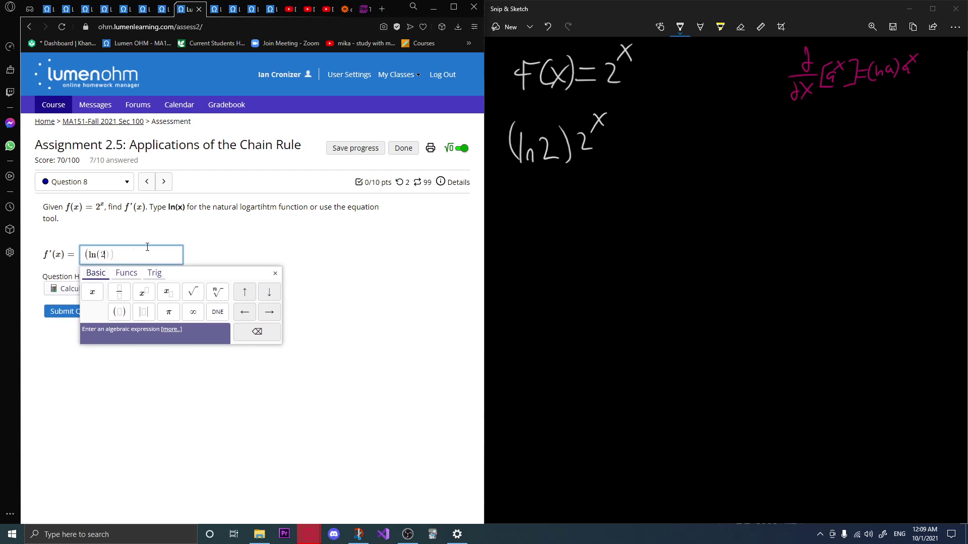
pyautogui.write('))2^x')
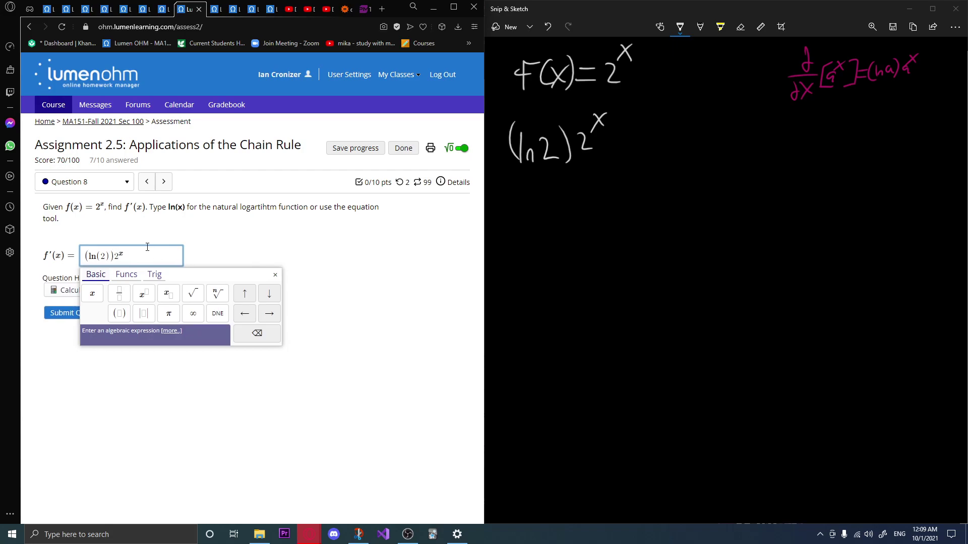
# Submit the answer to Question 8 and go to Question 9.
pyautogui.click(60, 309)
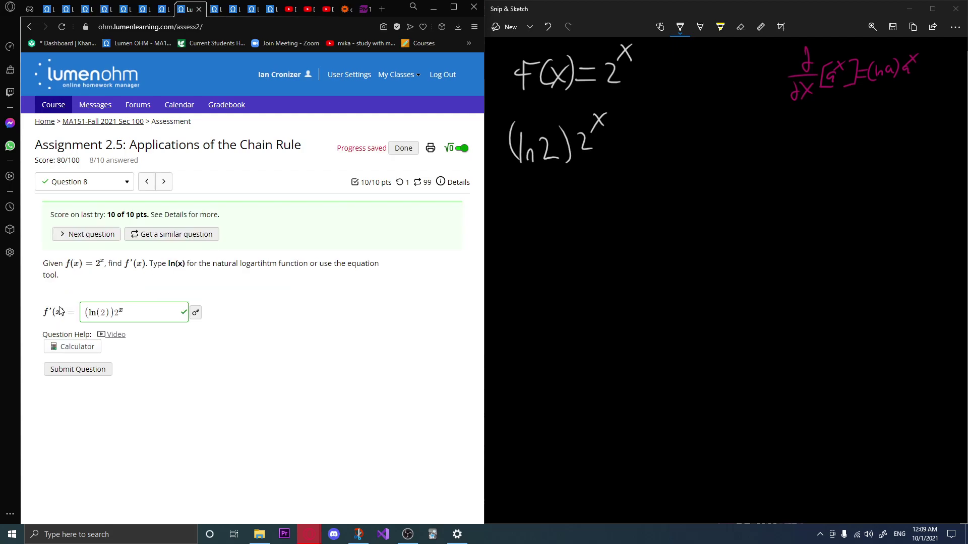
pyautogui.click(164, 182)
# Erase all ink from the Snip & Sketch canvas.
pyautogui.click(739, 30)
pyautogui.click(739, 32)
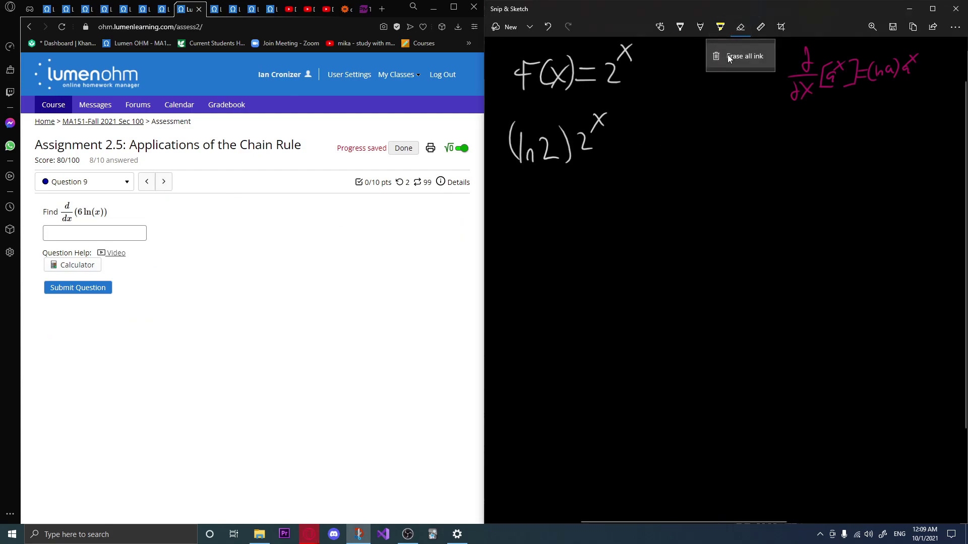
pyautogui.click(741, 56)
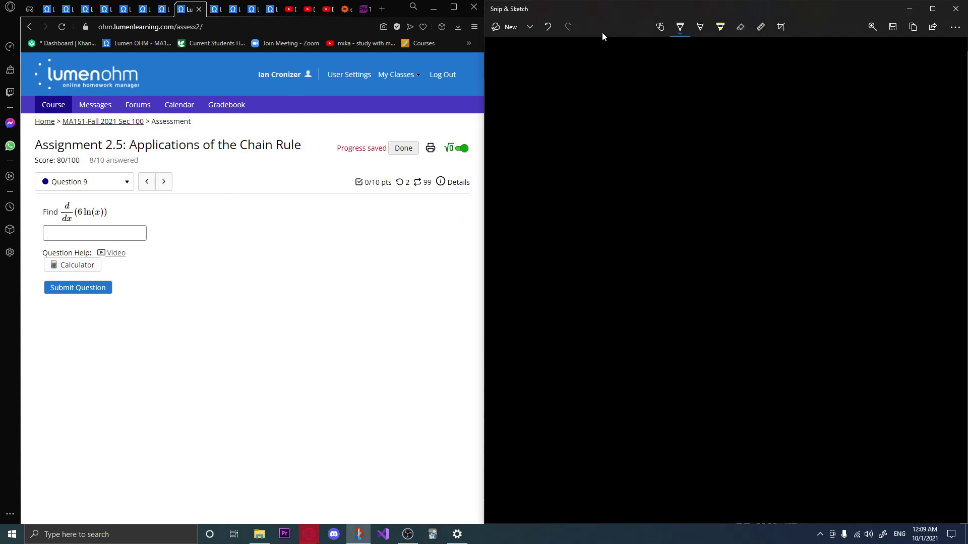
pyautogui.moveTo(515, 52)
pyautogui.mouseDown()
pyautogui.moveTo(534, 88)
pyautogui.moveTo(503, 115)
pyautogui.moveTo(529, 116)
pyautogui.moveTo(513, 125)
pyautogui.mouseUp()
pyautogui.click(548, 26)
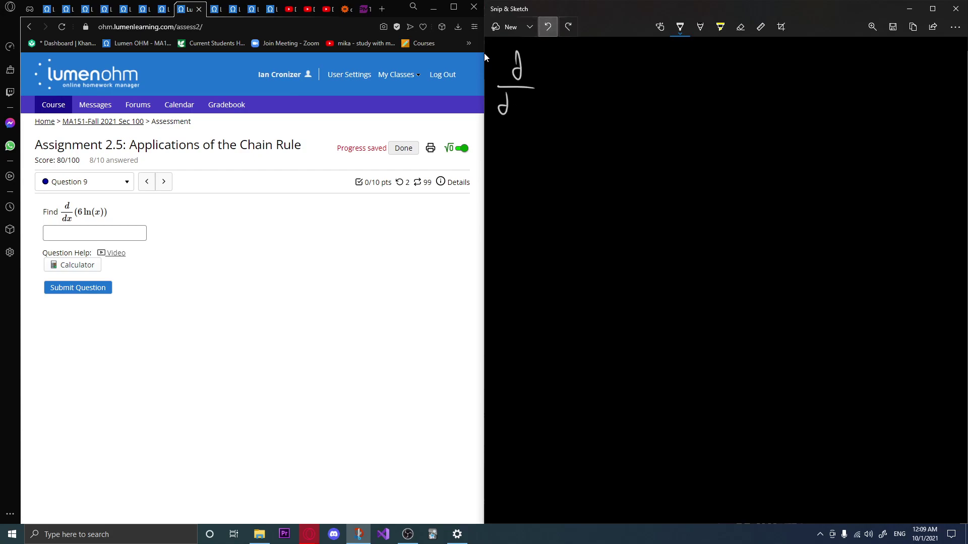
pyautogui.hotkey('ctrl', 'z')
pyautogui.hotkey('ctrl', 'z')
pyautogui.hotkey('ctrl', 'z')
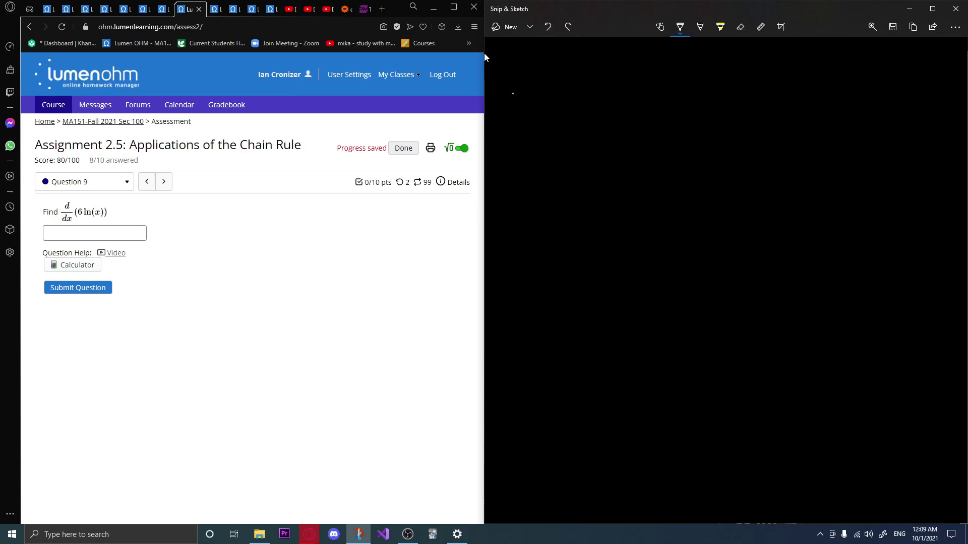
# Handwrite the function F(x) = (6 ln(x)) along the upper edge of the blank canvas.
pyautogui.moveTo(526, 63)
pyautogui.mouseDown()
pyautogui.moveTo(511, 94)
pyautogui.moveTo(533, 92)
pyautogui.mouseUp()
pyautogui.moveTo(542, 68)
pyautogui.mouseDown()
pyautogui.moveTo(550, 87)
pyautogui.moveTo(538, 88)
pyautogui.mouseUp()
pyautogui.moveTo(553, 62)
pyautogui.mouseDown()
pyautogui.moveTo(554, 91)
pyautogui.moveTo(590, 75)
pyautogui.mouseUp()
pyautogui.moveTo(567, 82)
pyautogui.mouseDown()
pyautogui.moveTo(597, 78)
pyautogui.moveTo(598, 91)
pyautogui.mouseUp()
pyautogui.hotkey('ctrl', 'z')
pyautogui.moveTo(624, 57)
pyautogui.mouseDown()
pyautogui.moveTo(614, 75)
pyautogui.moveTo(657, 80)
pyautogui.mouseUp()
pyautogui.moveTo(668, 60)
pyautogui.mouseDown()
pyautogui.moveTo(678, 78)
pyautogui.moveTo(665, 81)
pyautogui.moveTo(686, 80)
pyautogui.mouseUp()
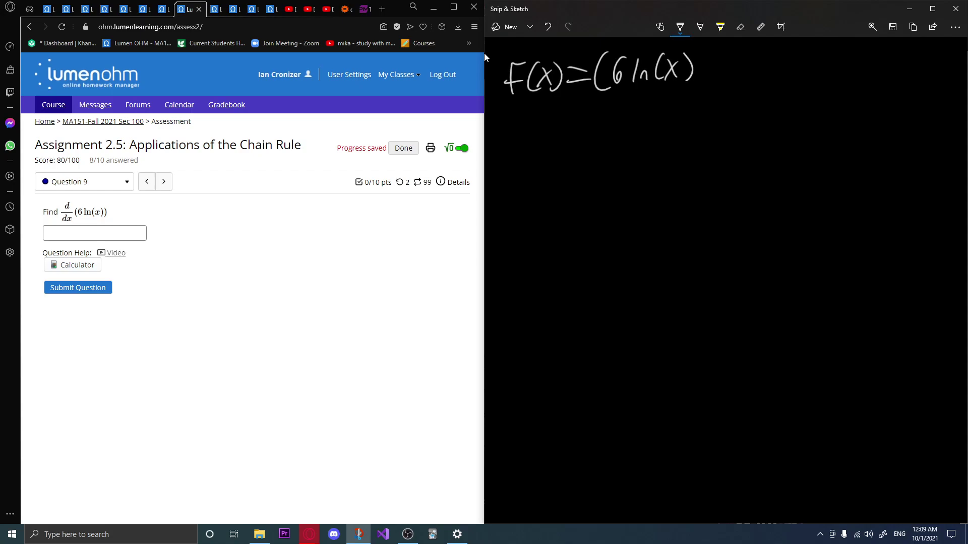
pyautogui.moveTo(697, 42); pyautogui.dragTo(698, 92)
# Bracket ln(x) as u in the function and handwrite u = ln x and u' = 1/x below it.
pyautogui.moveTo(630, 84)
pyautogui.mouseDown()
pyautogui.moveTo(661, 101)
pyautogui.moveTo(679, 85)
pyautogui.moveTo(649, 121)
pyautogui.moveTo(659, 112)
pyautogui.mouseUp()
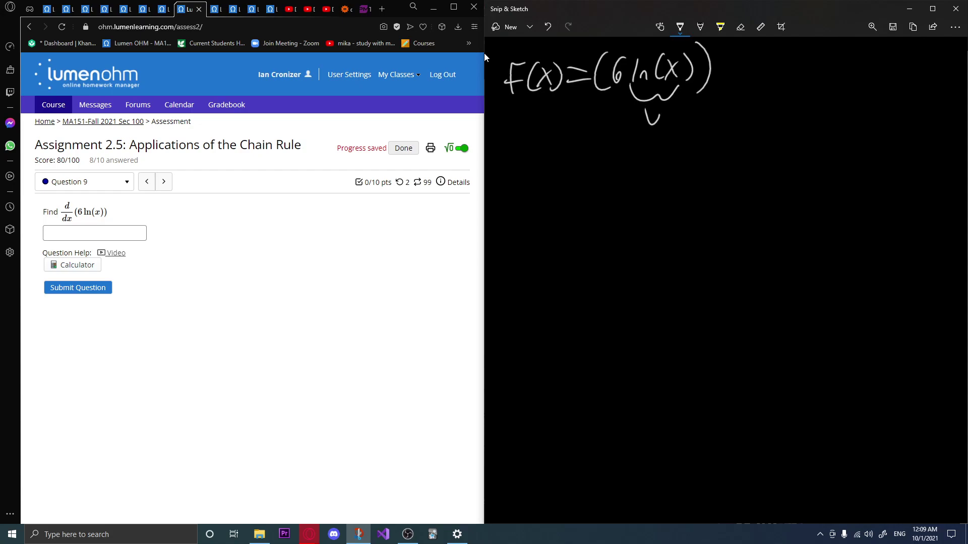
pyautogui.moveTo(522, 149)
pyautogui.mouseDown()
pyautogui.moveTo(566, 156)
pyautogui.moveTo(570, 173)
pyautogui.mouseUp()
pyautogui.moveTo(581, 141); pyautogui.dragTo(580, 174)
pyautogui.moveTo(581, 166)
pyautogui.mouseDown()
pyautogui.moveTo(614, 171)
pyautogui.moveTo(603, 173)
pyautogui.mouseUp()
pyautogui.moveTo(519, 205)
pyautogui.mouseDown()
pyautogui.moveTo(534, 216)
pyautogui.moveTo(541, 205)
pyautogui.moveTo(567, 228)
pyautogui.mouseUp()
pyautogui.moveTo(582, 192)
pyautogui.mouseDown()
pyautogui.moveTo(586, 215)
pyautogui.moveTo(599, 217)
pyautogui.moveTo(593, 242)
pyautogui.mouseUp()
pyautogui.moveTo(592, 223); pyautogui.dragTo(576, 245)
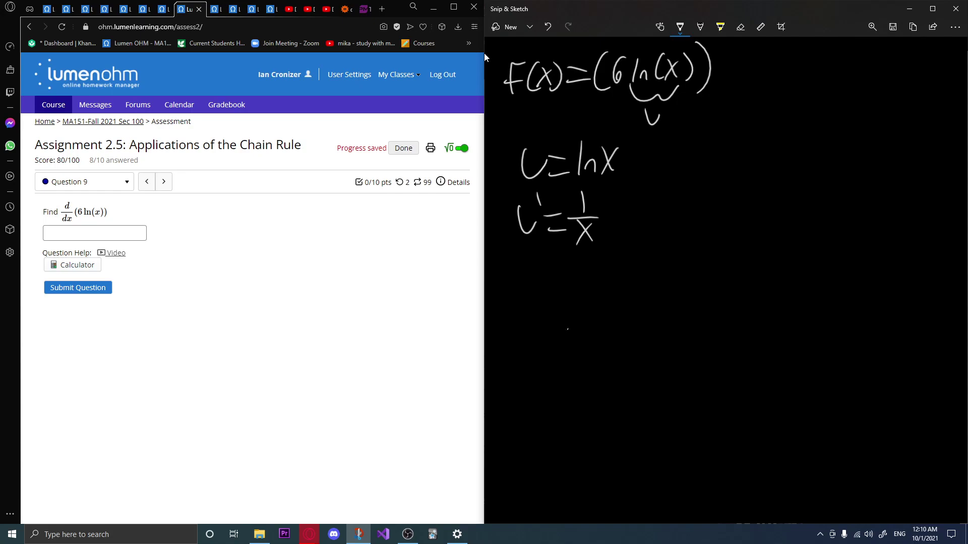
# Handwrite the product 6 · 1/x · ln x below u' and begin a simplified line under it with 6.
pyautogui.moveTo(597, 296); pyautogui.dragTo(567, 316)
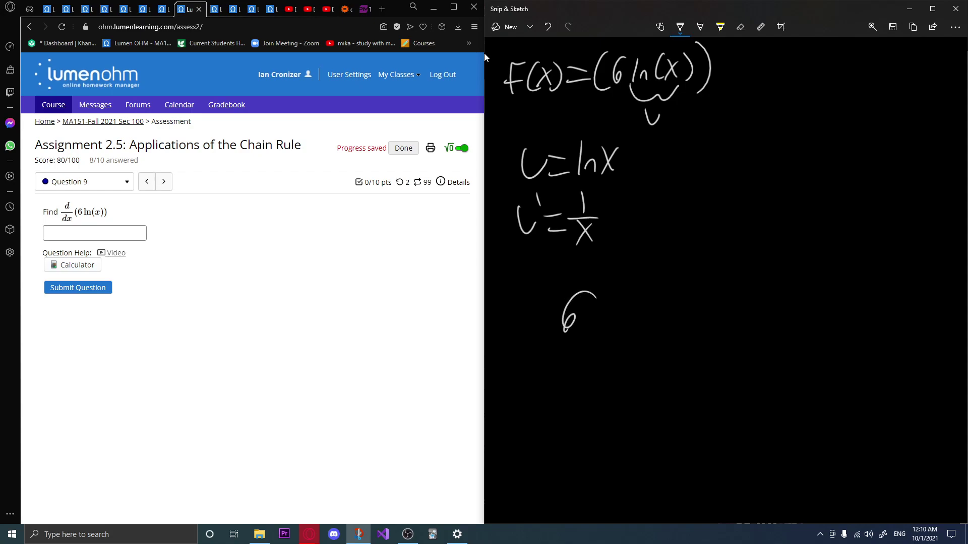
pyautogui.click(606, 315)
pyautogui.moveTo(639, 276)
pyautogui.mouseDown()
pyautogui.moveTo(639, 292)
pyautogui.moveTo(667, 299)
pyautogui.moveTo(650, 328)
pyautogui.mouseUp()
pyautogui.moveTo(649, 309); pyautogui.dragTo(629, 333)
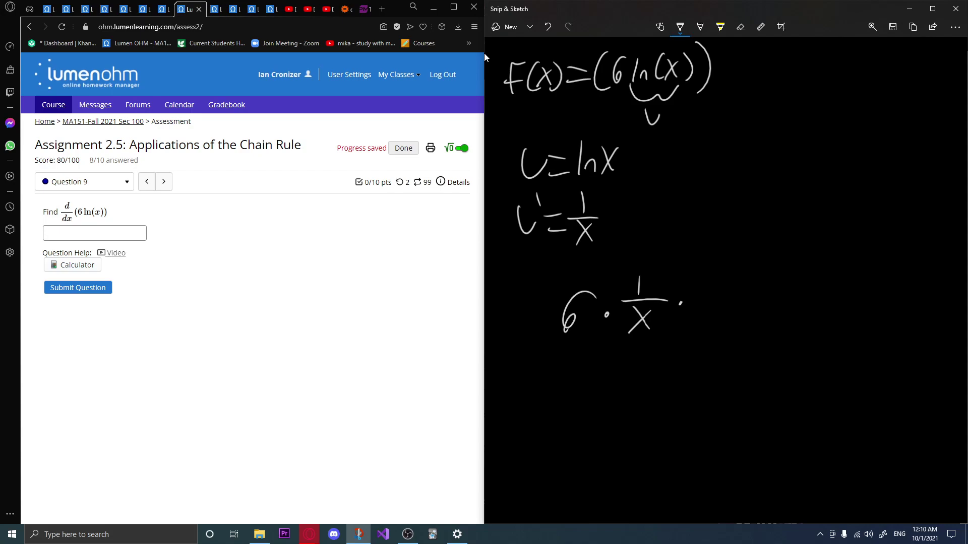
pyautogui.moveTo(696, 270)
pyautogui.mouseDown()
pyautogui.moveTo(695, 292)
pyautogui.moveTo(724, 291)
pyautogui.moveTo(712, 291)
pyautogui.mouseUp()
pyautogui.moveTo(599, 387); pyautogui.dragTo(578, 405)
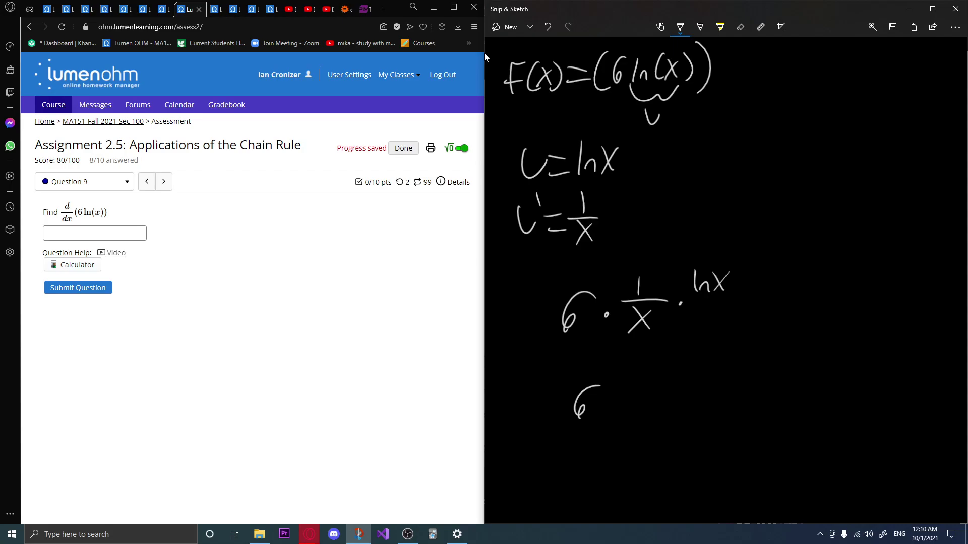
pyautogui.moveTo(619, 384)
pyautogui.mouseDown()
pyautogui.moveTo(604, 401)
pyautogui.moveTo(618, 417)
pyautogui.moveTo(627, 391)
pyautogui.moveTo(649, 388)
pyautogui.mouseUp()
pyautogui.hotkey('ctrl', 'z')
pyautogui.moveTo(628, 398)
pyautogui.mouseDown()
pyautogui.moveTo(643, 415)
pyautogui.moveTo(627, 416)
pyautogui.mouseUp()
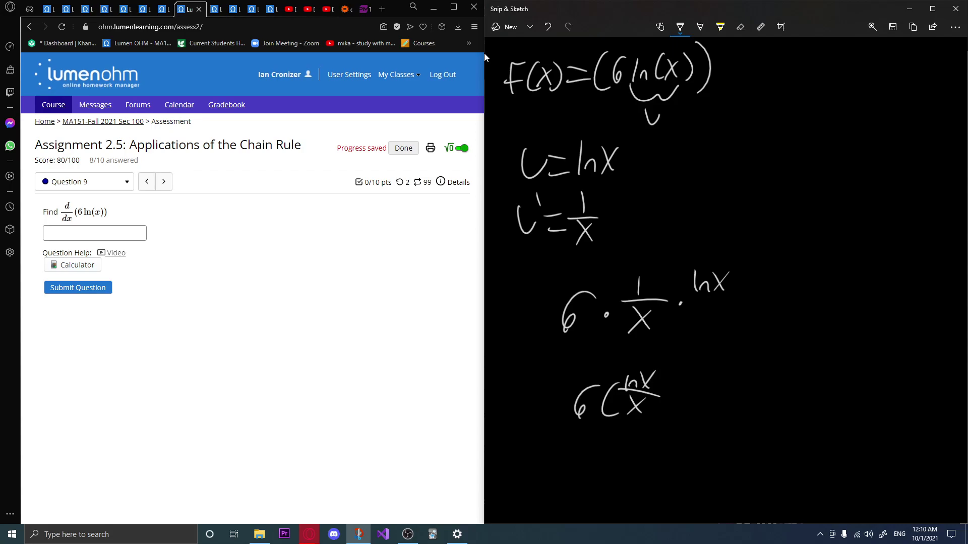
pyautogui.moveTo(661, 370); pyautogui.dragTo(662, 420)
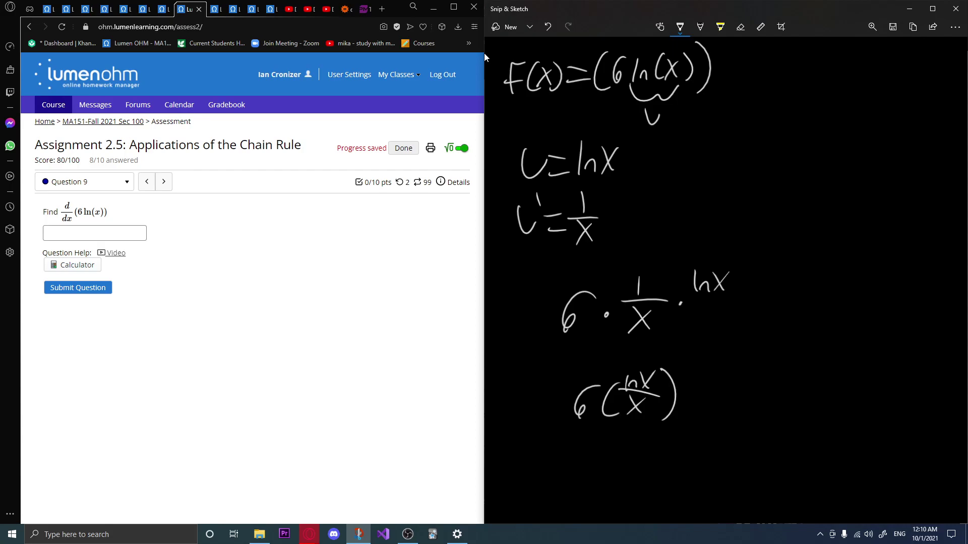
pyautogui.hotkey('ctrl', 'z')
pyautogui.hotkey('ctrl', 'z')
pyautogui.hotkey('ctrl', 'z')
pyautogui.hotkey('ctrl', 'z')
pyautogui.hotkey('ctrl', 'z')
pyautogui.hotkey('ctrl', 'z')
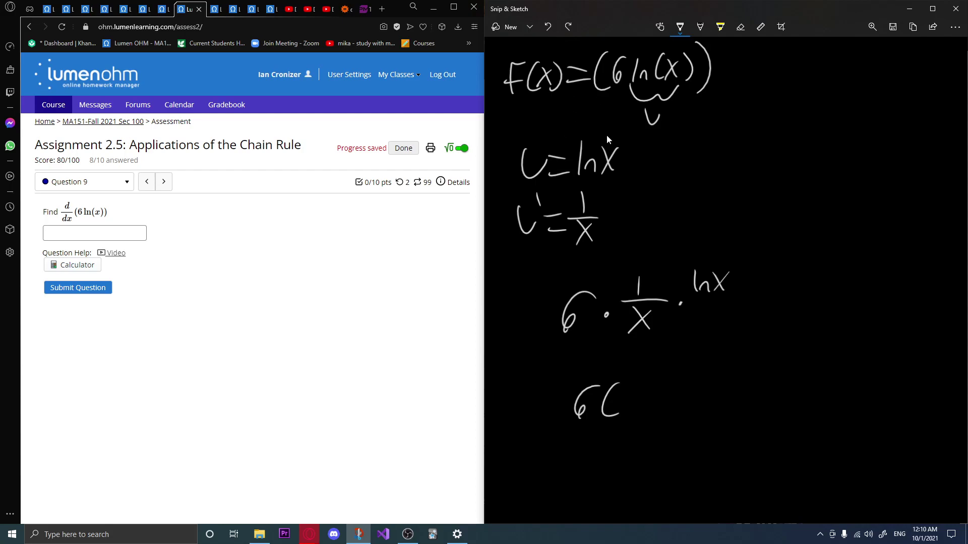
# Complete the handwritten simplified line so it reads 6/x (ln x).
pyautogui.moveTo(623, 386); pyautogui.dragTo(621, 410)
pyautogui.moveTo(626, 410)
pyautogui.mouseDown()
pyautogui.moveTo(647, 407)
pyautogui.moveTo(637, 408)
pyautogui.mouseUp()
pyautogui.moveTo(647, 376); pyautogui.dragTo(652, 420)
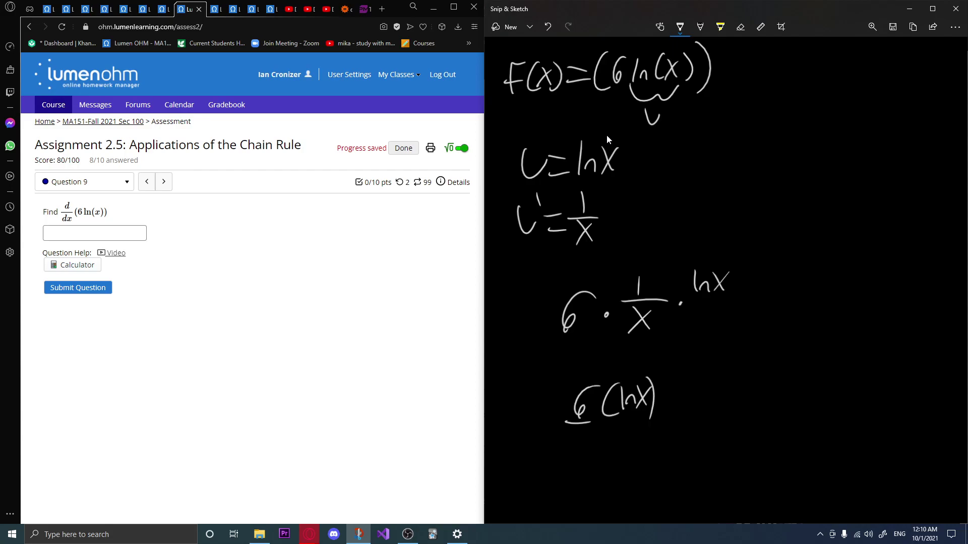
pyautogui.moveTo(565, 424); pyautogui.dragTo(592, 421)
pyautogui.moveTo(573, 427)
pyautogui.mouseDown()
pyautogui.moveTo(588, 444)
pyautogui.moveTo(571, 445)
pyautogui.mouseUp()
# Enter 6x(ln(x)) as the Question 9 answer in Lumen OHM and submit it.
pyautogui.click(96, 233)
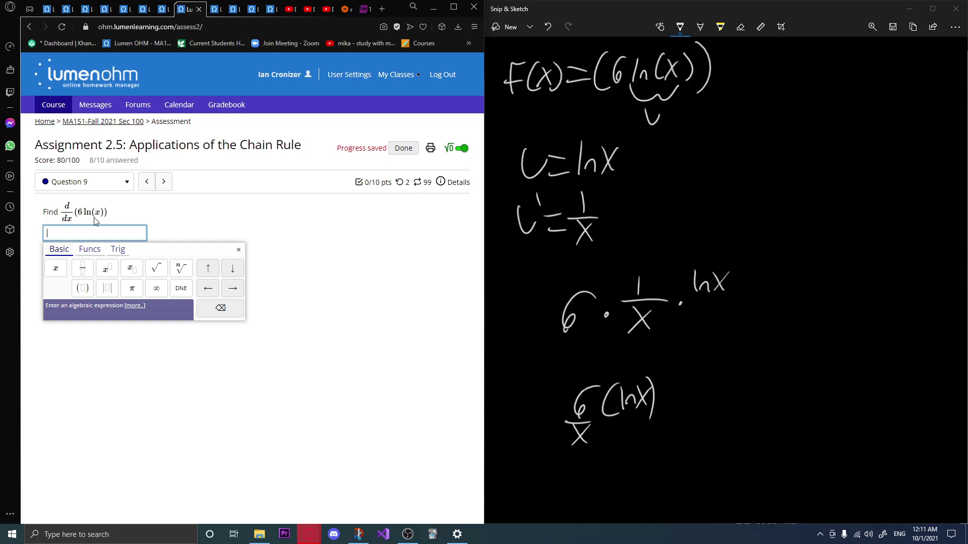
pyautogui.write('6x(')
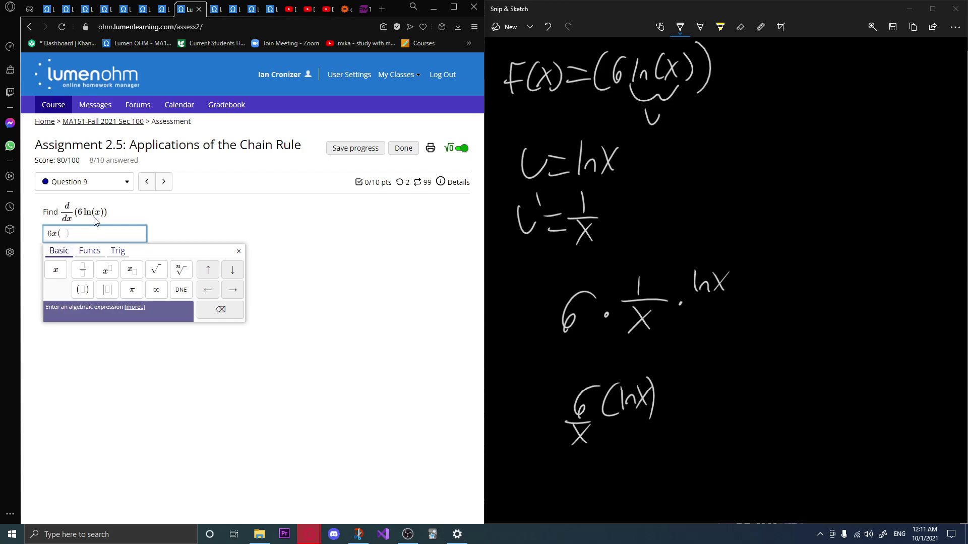
pyautogui.write('ln(x')
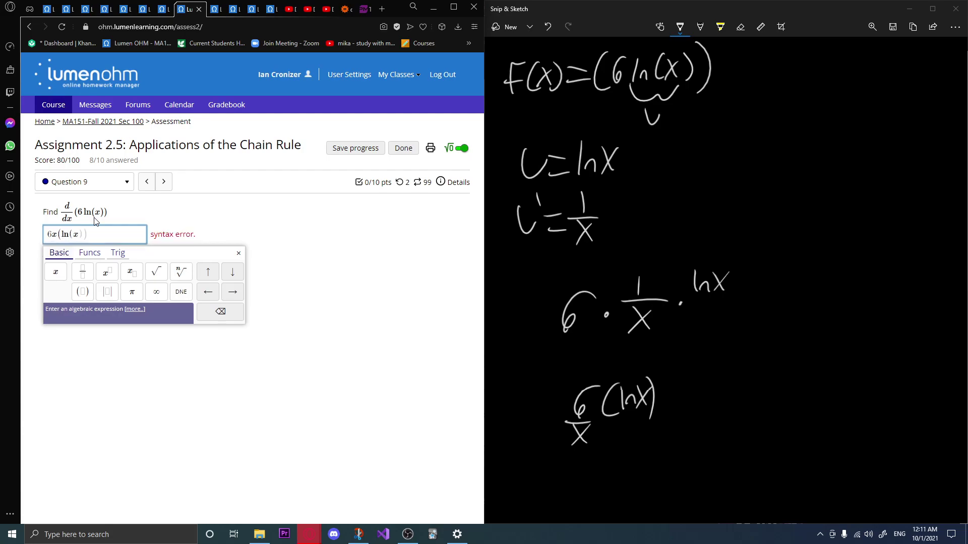
pyautogui.write('))')
pyautogui.click(191, 224)
pyautogui.click(91, 291)
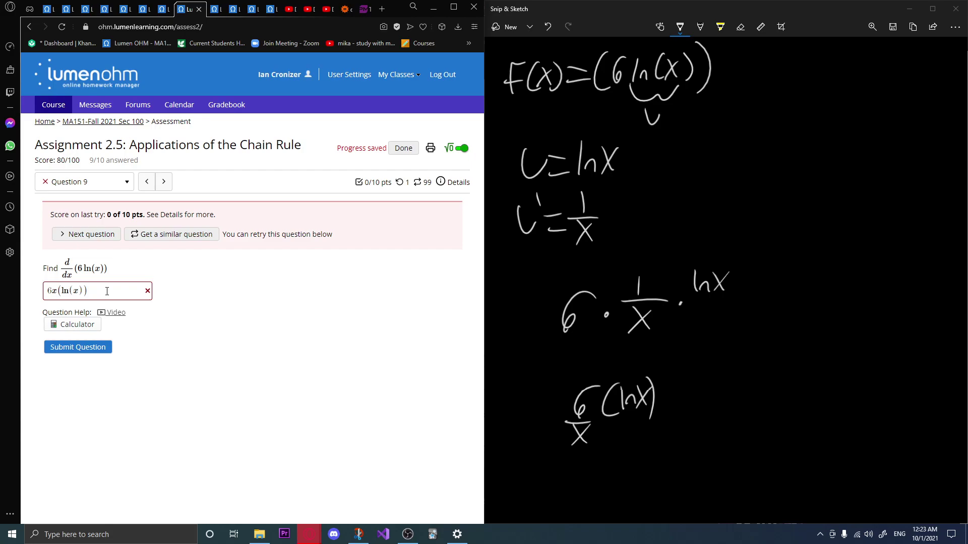
# Open the help video for Question 9, move its window clear of the question and start playback.
pyautogui.click(115, 313)
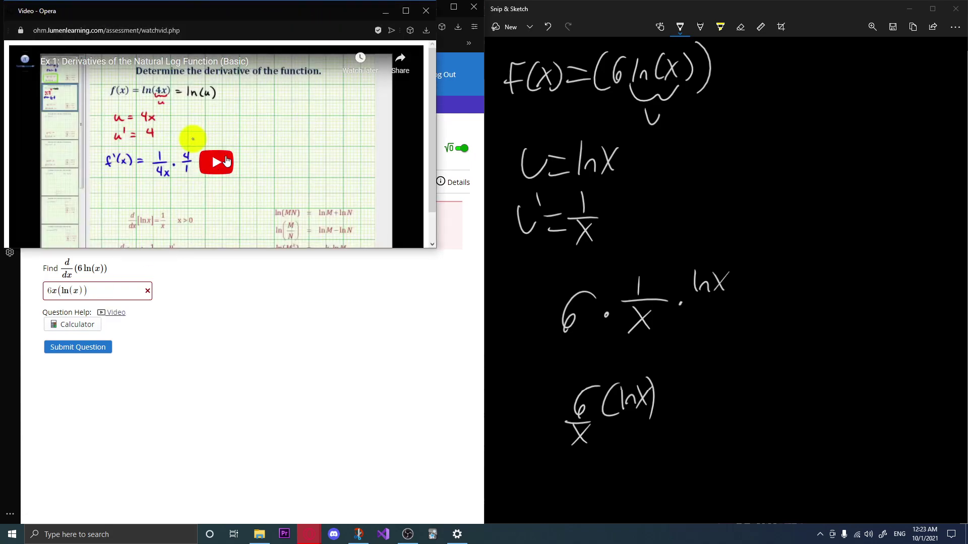
pyautogui.rightClick(227, 161)
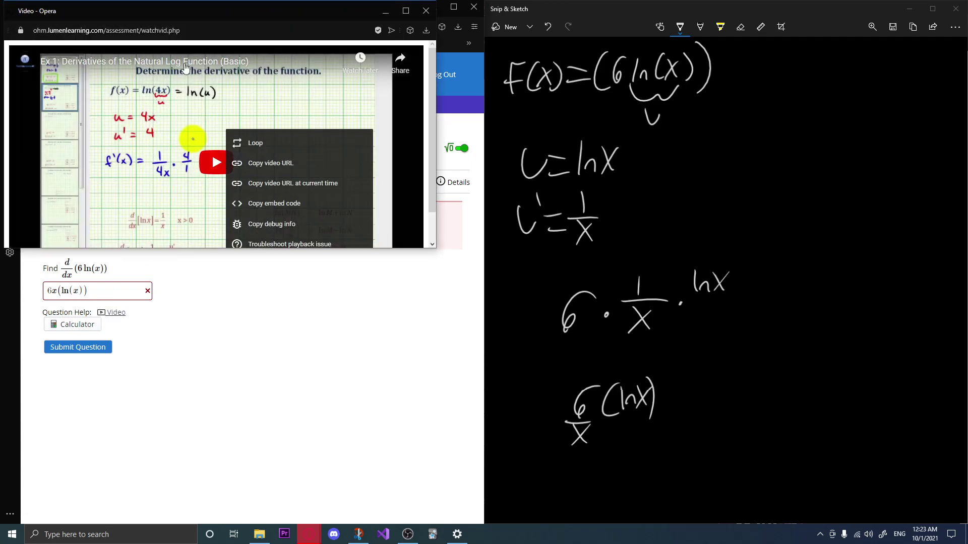
pyautogui.moveTo(228, 23); pyautogui.dragTo(294, 65)
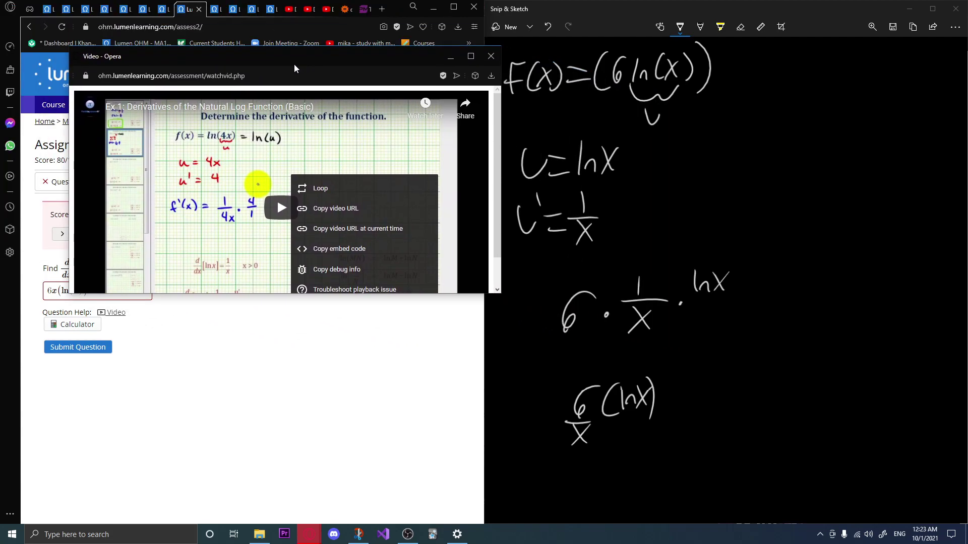
pyautogui.click(267, 205)
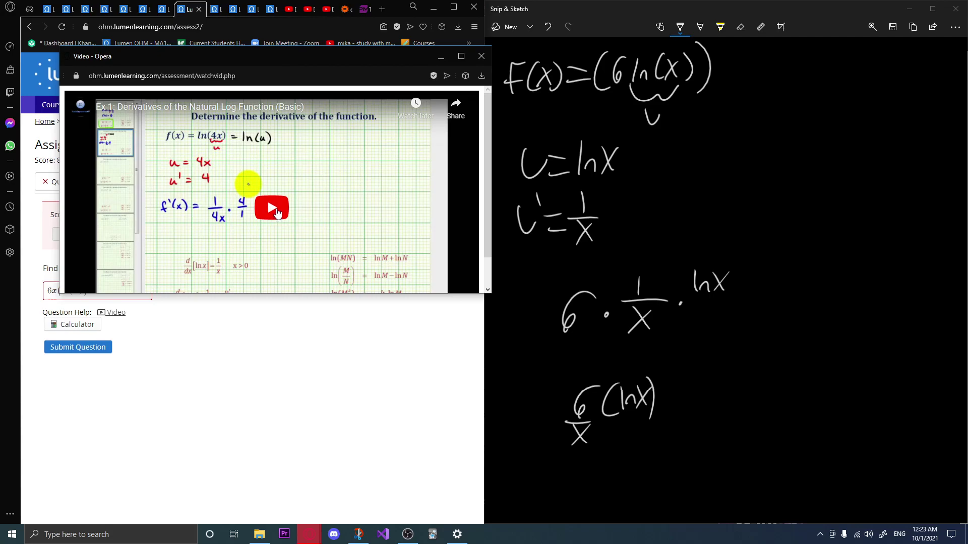
pyautogui.moveTo(227, 63); pyautogui.dragTo(482, 97)
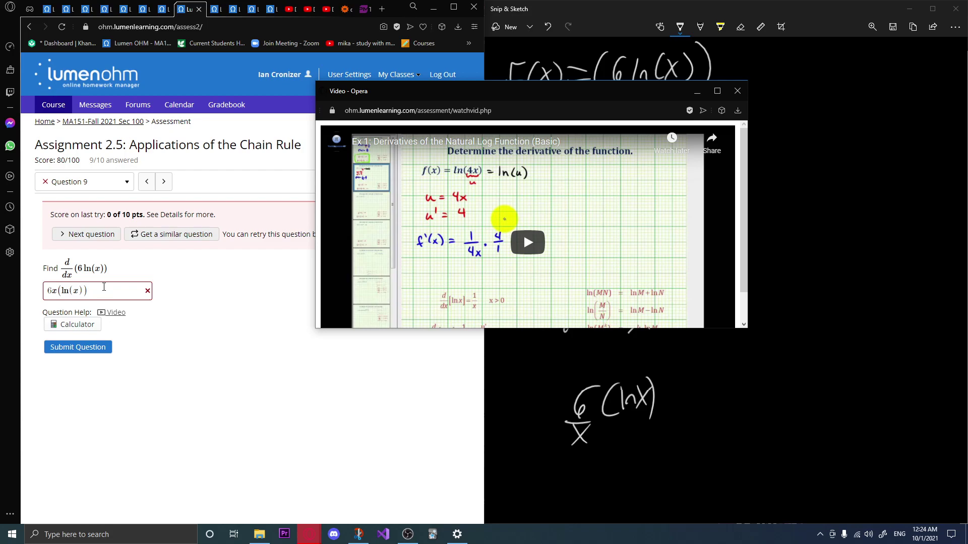
pyautogui.click(524, 241)
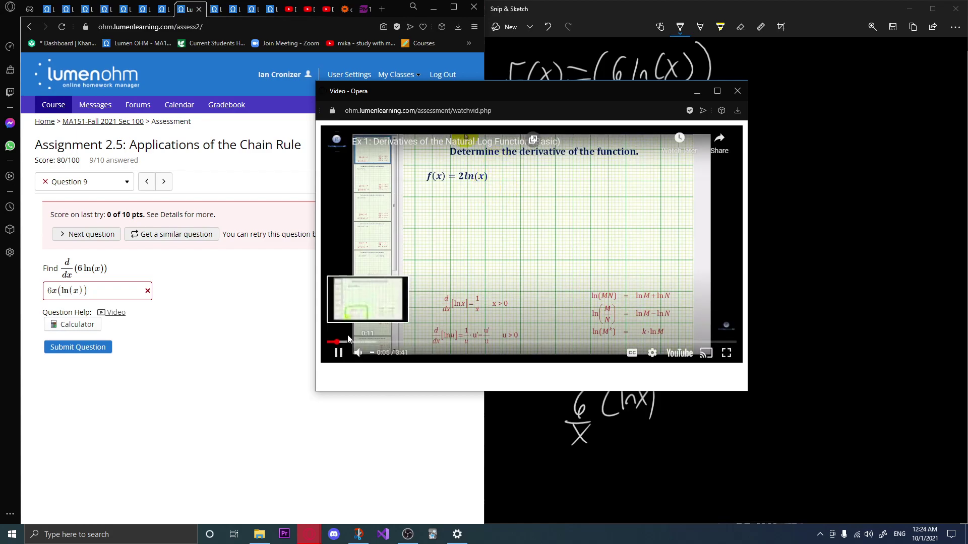
# Skip ahead in the video to the worked derivative of f(x) = 2ln(x) and pause at its result.
pyautogui.click(357, 343)
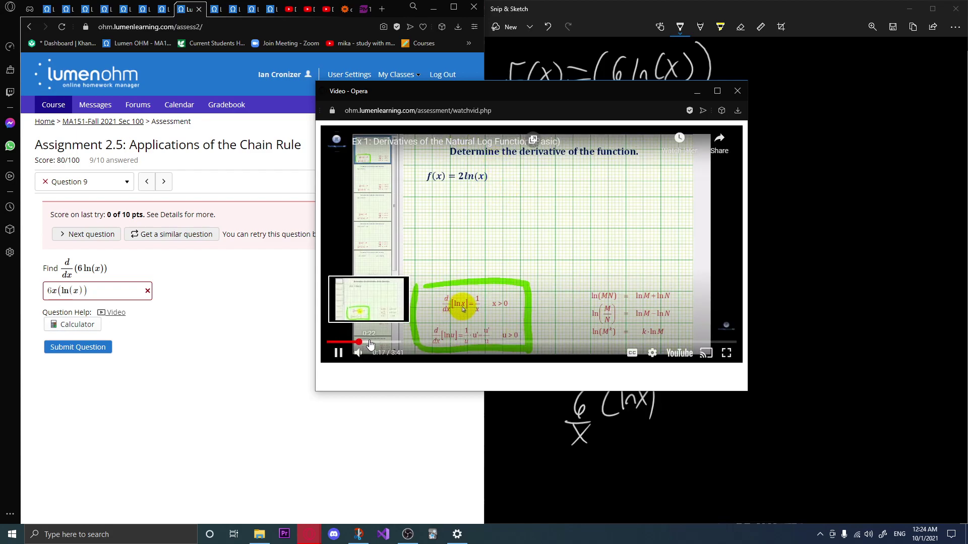
pyautogui.click(369, 343)
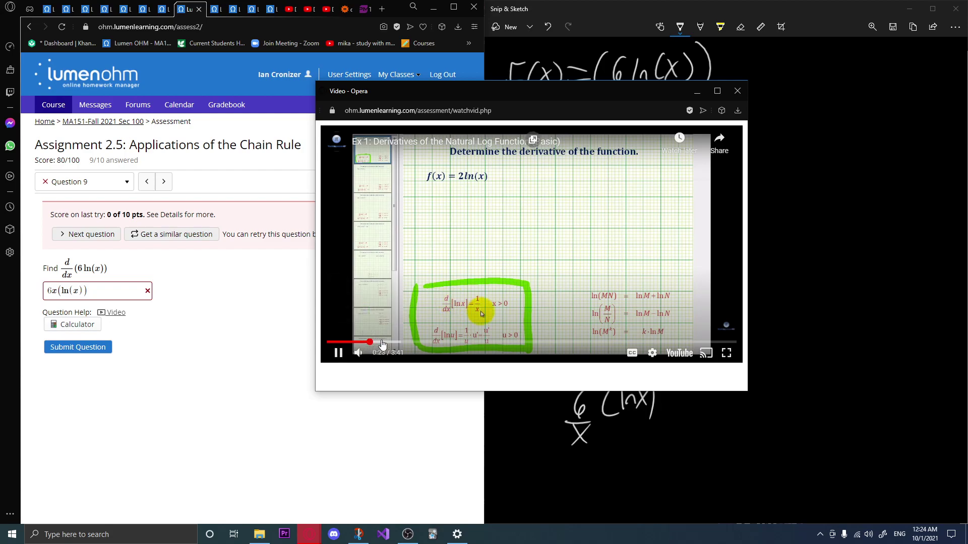
pyautogui.moveTo(382, 344); pyautogui.dragTo(466, 343)
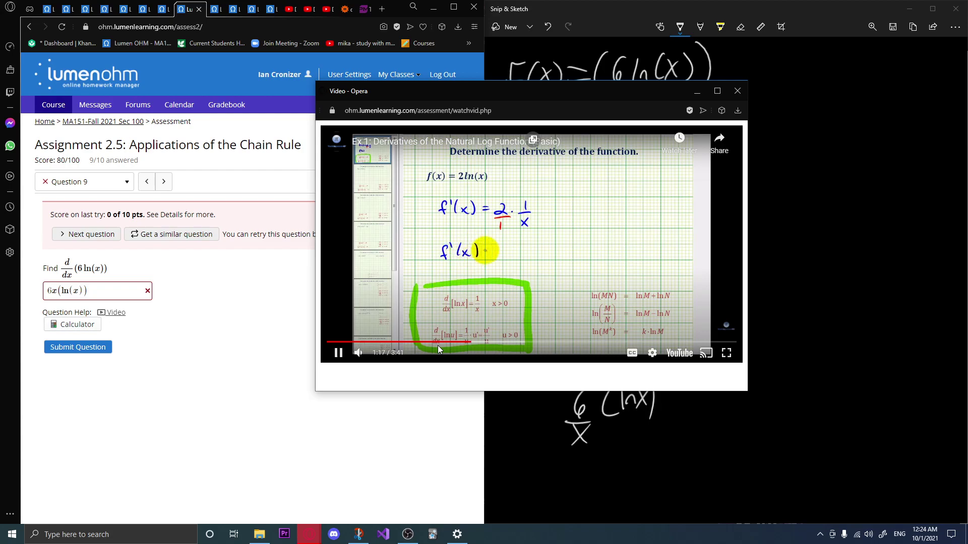
pyautogui.click(549, 250)
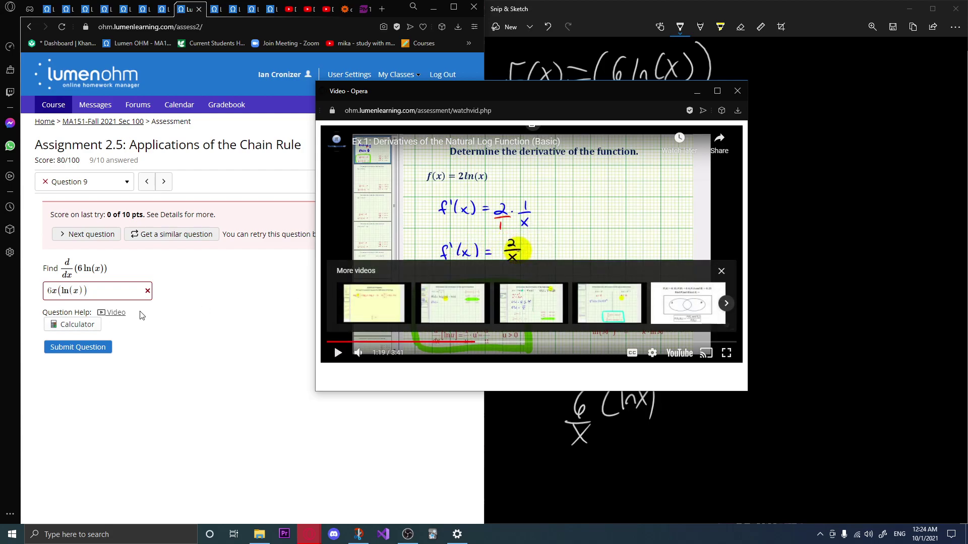
# Replace the Question 9 answer with 6/x and submit it.
pyautogui.moveTo(108, 291); pyautogui.dragTo(3, 292)
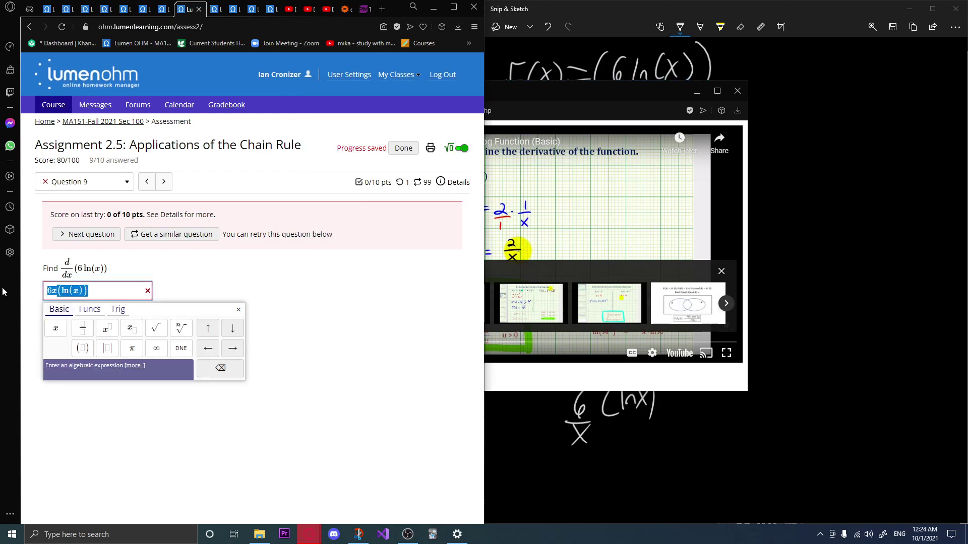
pyautogui.write('6/x')
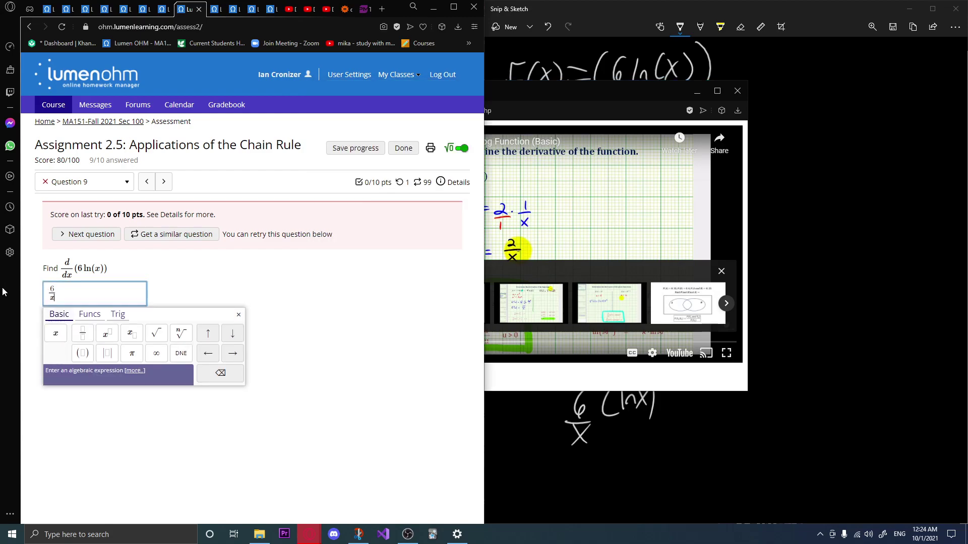
pyautogui.click(202, 290)
pyautogui.click(80, 350)
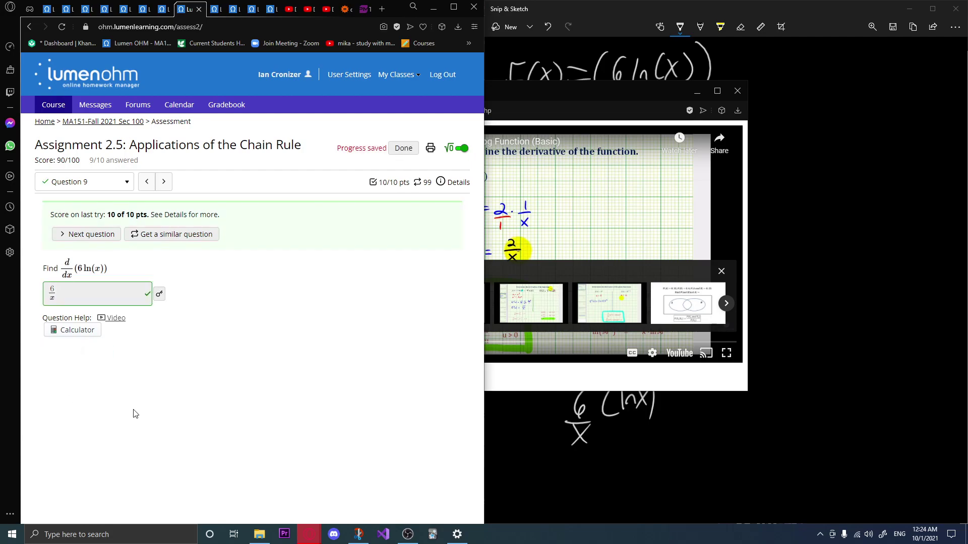
# Close the help video window and erase all ink from the Snip & Sketch canvas.
pyautogui.click(734, 99)
pyautogui.click(737, 91)
pyautogui.click(739, 29)
pyautogui.click(730, 48)
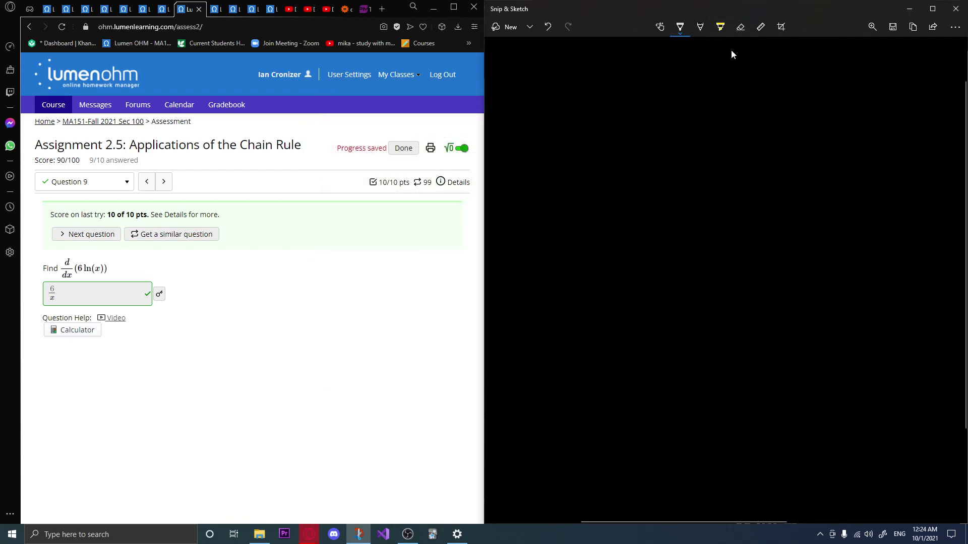
pyautogui.moveTo(112, 272); pyautogui.dragTo(84, 270)
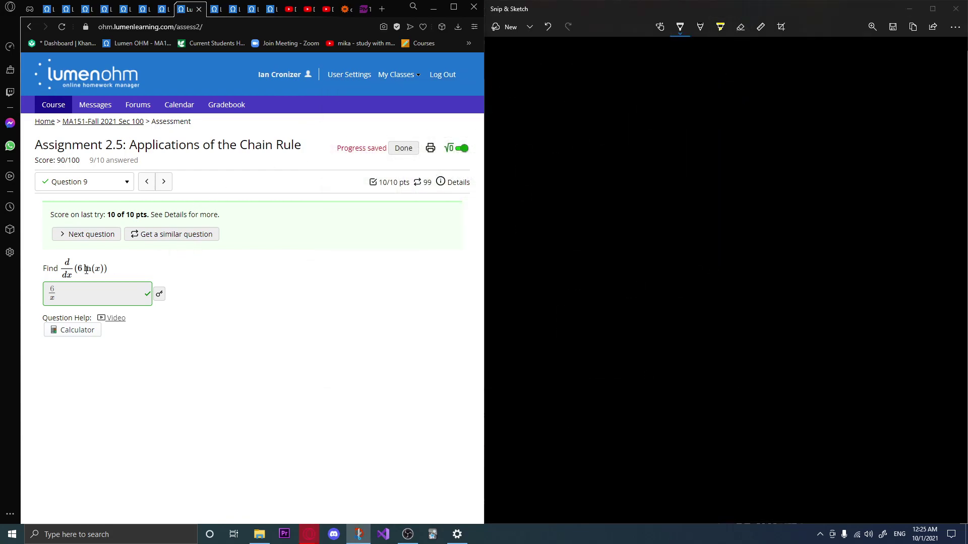
pyautogui.rightClick(245, 260)
pyautogui.click(244, 186)
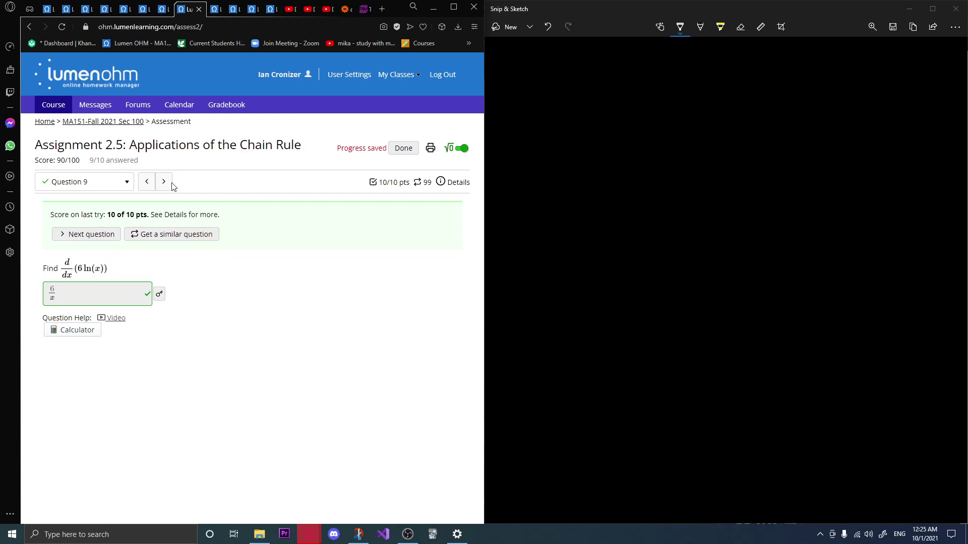
# Go to Question 10 and handwrite its function f(x) = 4x² ln(5x) along the upper edge of the sketch canvas.
pyautogui.click(164, 182)
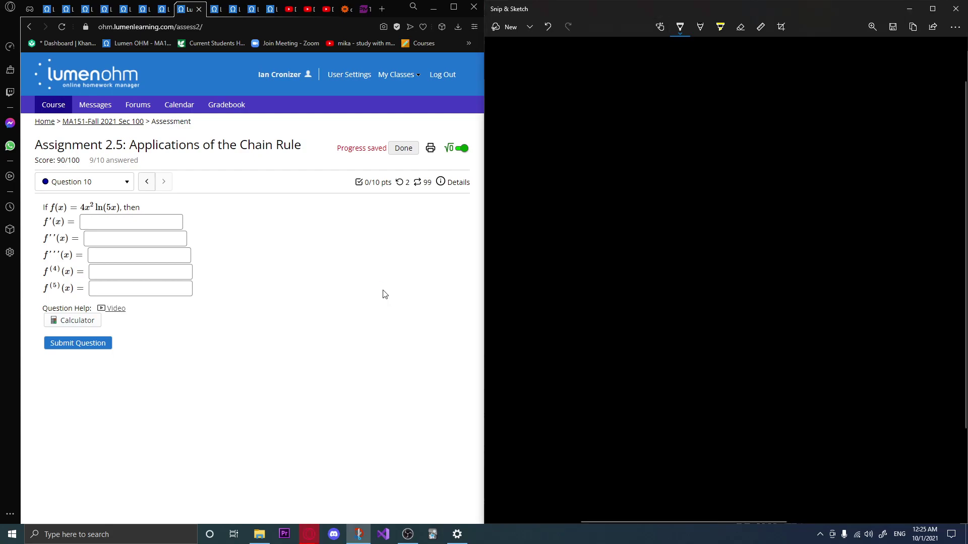
pyautogui.moveTo(524, 60)
pyautogui.mouseDown()
pyautogui.moveTo(511, 81)
pyautogui.moveTo(555, 85)
pyautogui.moveTo(592, 63)
pyautogui.moveTo(601, 80)
pyautogui.moveTo(621, 57)
pyautogui.mouseUp()
pyautogui.moveTo(596, 70)
pyautogui.mouseDown()
pyautogui.moveTo(617, 69)
pyautogui.moveTo(611, 76)
pyautogui.mouseUp()
pyautogui.click(548, 27)
pyautogui.click(548, 26)
pyautogui.click(548, 27)
pyautogui.moveTo(608, 53)
pyautogui.mouseDown()
pyautogui.moveTo(636, 72)
pyautogui.moveTo(611, 72)
pyautogui.mouseUp()
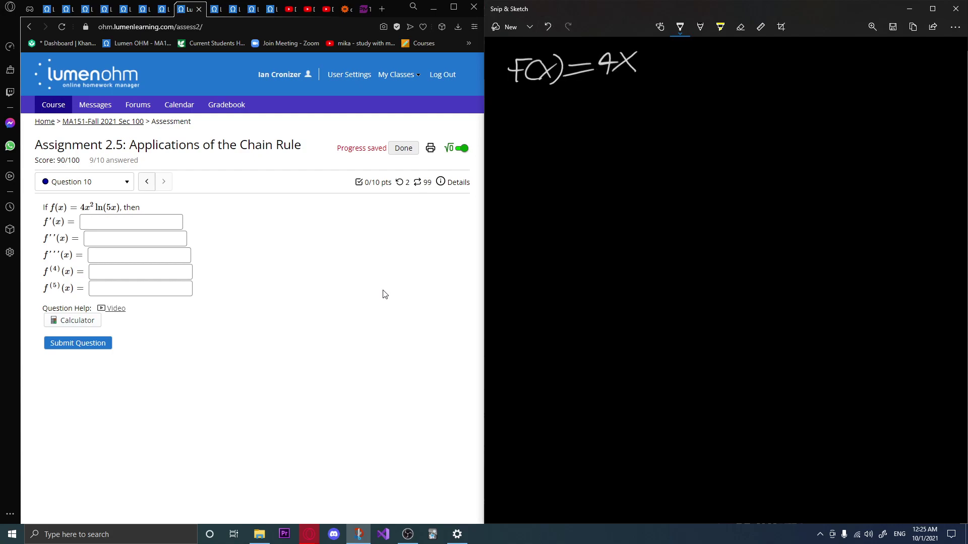
pyautogui.moveTo(641, 44)
pyautogui.mouseDown()
pyautogui.moveTo(654, 48)
pyautogui.moveTo(657, 72)
pyautogui.mouseUp()
pyautogui.moveTo(661, 72); pyautogui.dragTo(690, 64)
pyautogui.click(548, 27)
pyautogui.moveTo(705, 48); pyautogui.dragTo(711, 69)
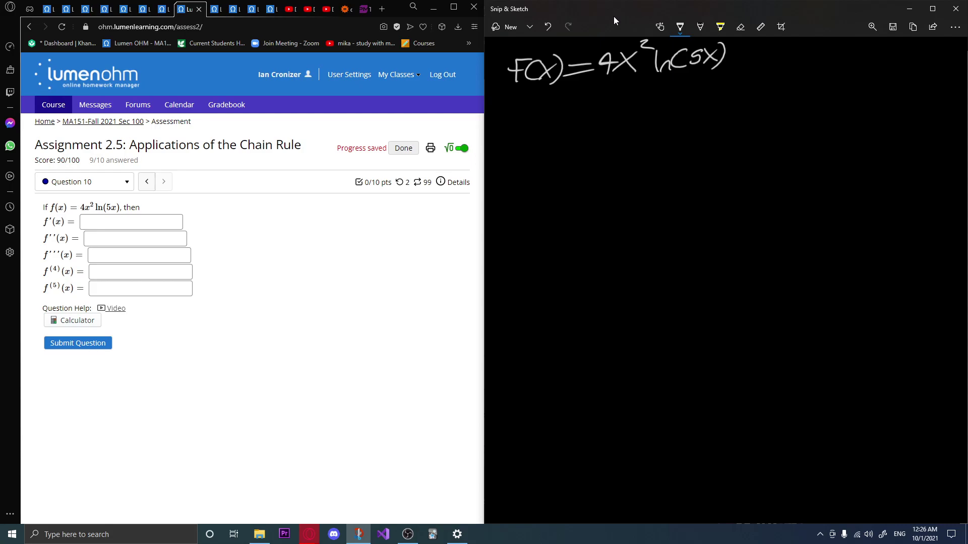
# Open the Question 10 help video, enlarge its window, and play it until the product rule is highlighted, pausing there.
pyautogui.click(113, 305)
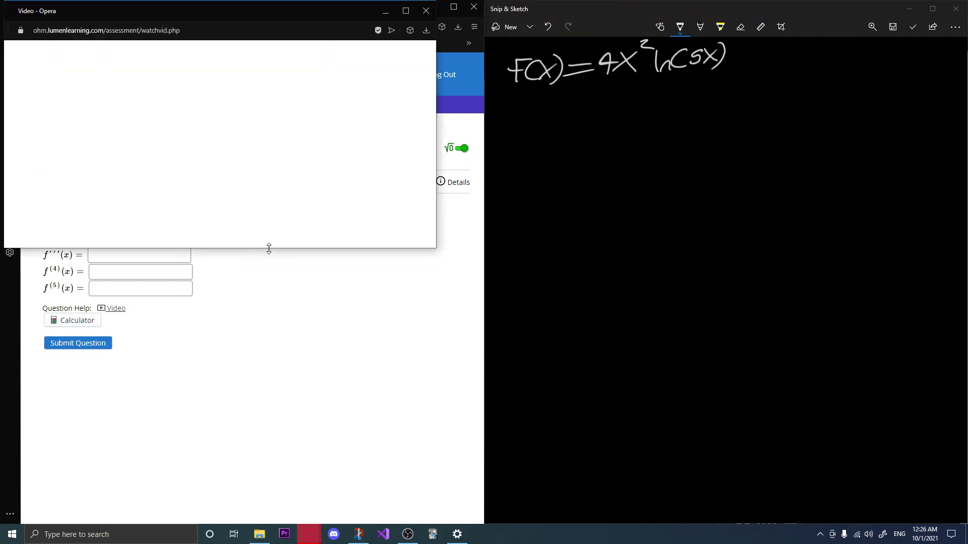
pyautogui.moveTo(267, 248); pyautogui.dragTo(275, 302)
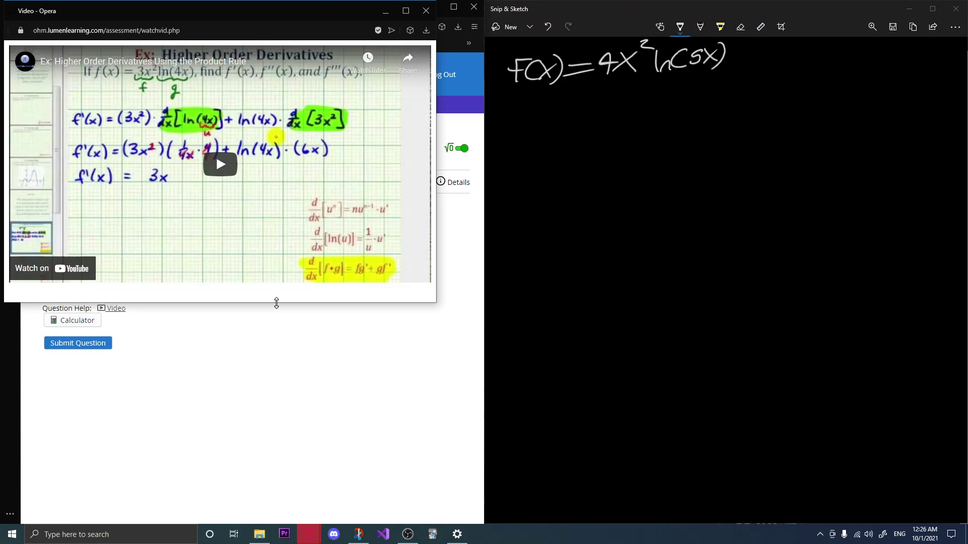
pyautogui.click(231, 183)
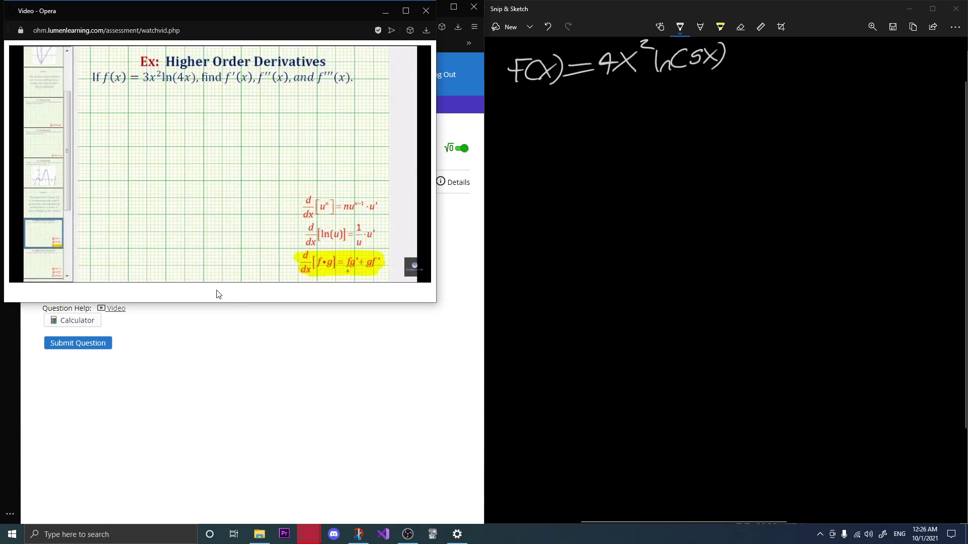
pyautogui.click(194, 280)
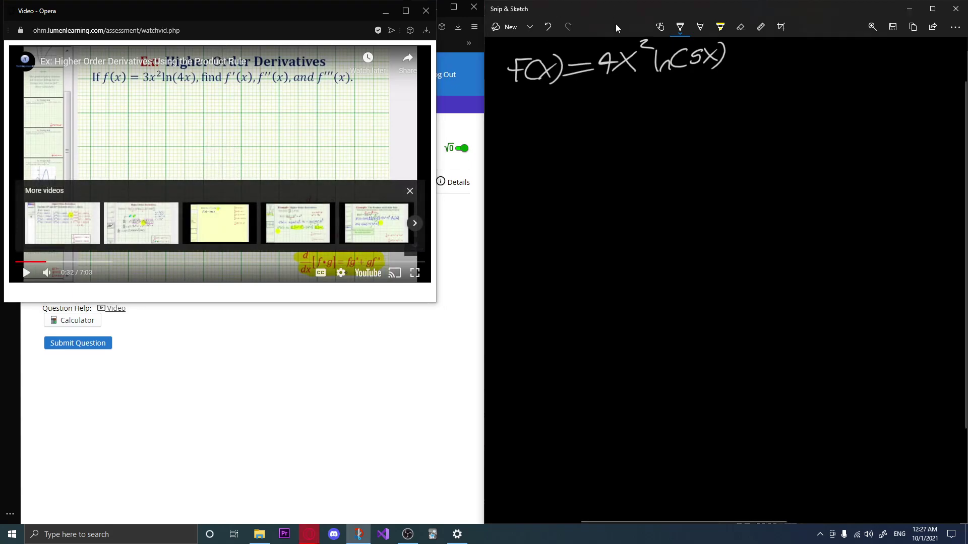
# Bracket the factors 4x² and ln(5x) of the handwritten function and label them F and g.
pyautogui.moveTo(651, 68)
pyautogui.mouseDown()
pyautogui.moveTo(698, 88)
pyautogui.moveTo(726, 66)
pyautogui.mouseUp()
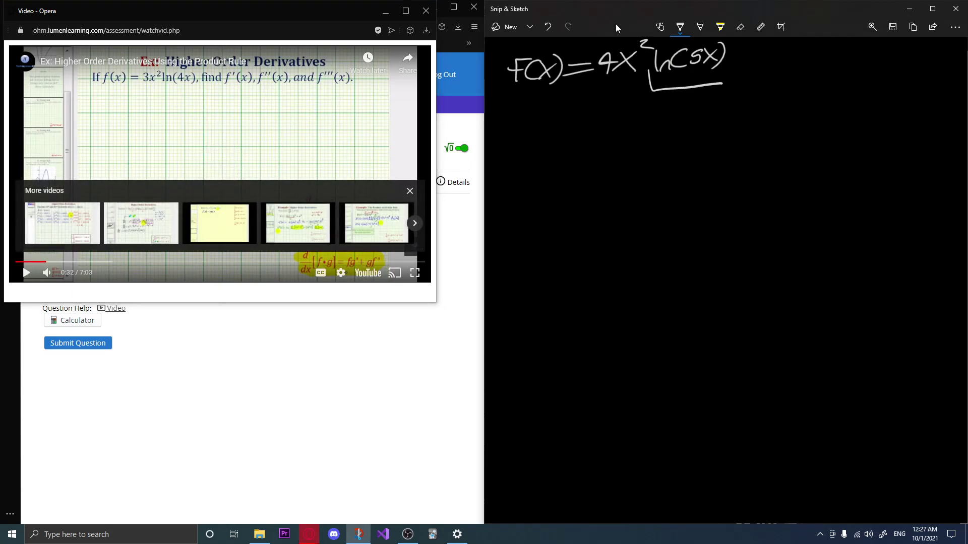
pyautogui.click(596, 75)
pyautogui.moveTo(635, 54)
pyautogui.mouseDown()
pyautogui.moveTo(630, 92)
pyautogui.moveTo(640, 70)
pyautogui.mouseUp()
pyautogui.click(548, 27)
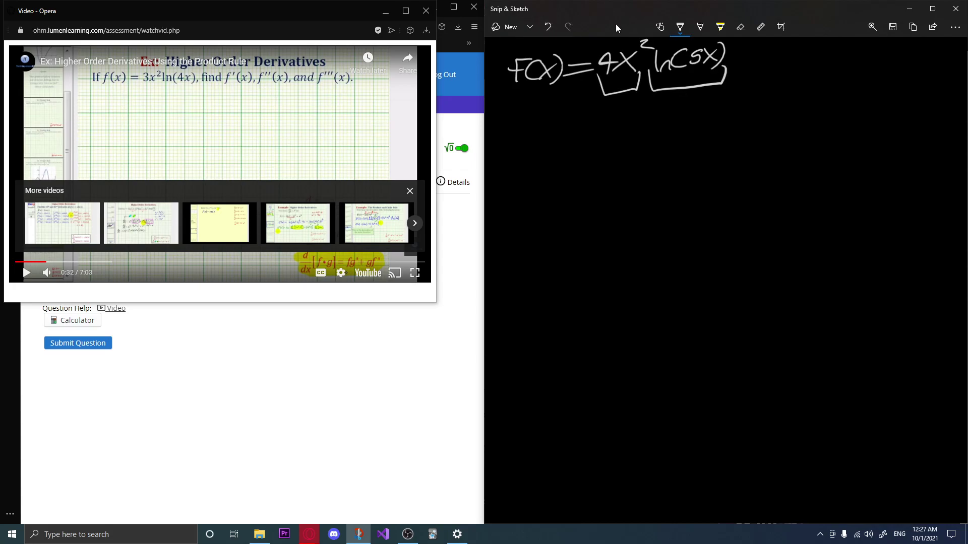
pyautogui.moveTo(617, 103); pyautogui.dragTo(616, 123)
pyautogui.moveTo(611, 106); pyautogui.dragTo(632, 102)
pyautogui.moveTo(615, 115); pyautogui.dragTo(630, 114)
pyautogui.moveTo(697, 100); pyautogui.dragTo(679, 127)
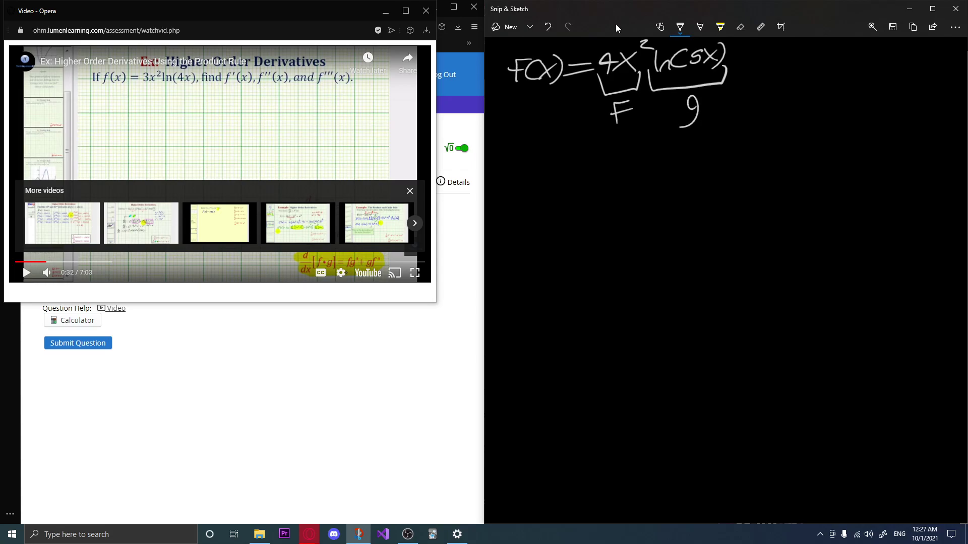
pyautogui.moveTo(556, 193); pyautogui.dragTo(540, 225)
pyautogui.moveTo(528, 211); pyautogui.dragTo(558, 206)
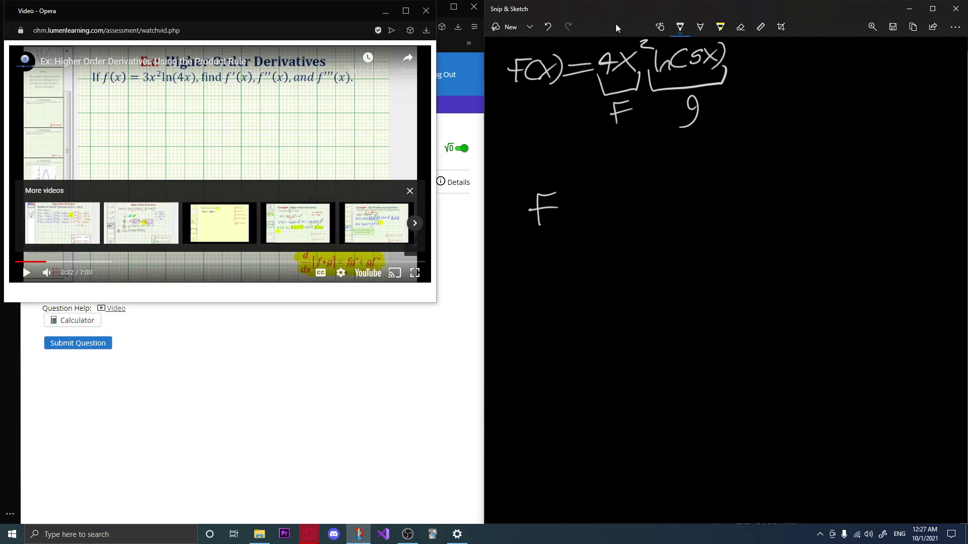
pyautogui.moveTo(580, 205); pyautogui.dragTo(566, 239)
pyautogui.moveTo(588, 183)
pyautogui.mouseDown()
pyautogui.moveTo(586, 202)
pyautogui.moveTo(630, 234)
pyautogui.mouseUp()
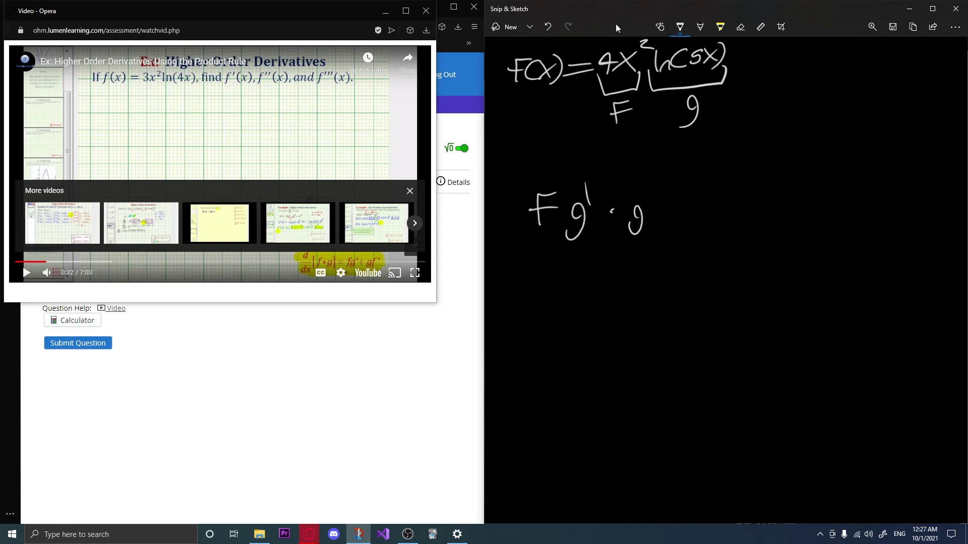
pyautogui.moveTo(682, 196)
pyautogui.mouseDown()
pyautogui.moveTo(663, 224)
pyautogui.moveTo(681, 208)
pyautogui.mouseUp()
pyautogui.moveTo(692, 181); pyautogui.dragTo(692, 200)
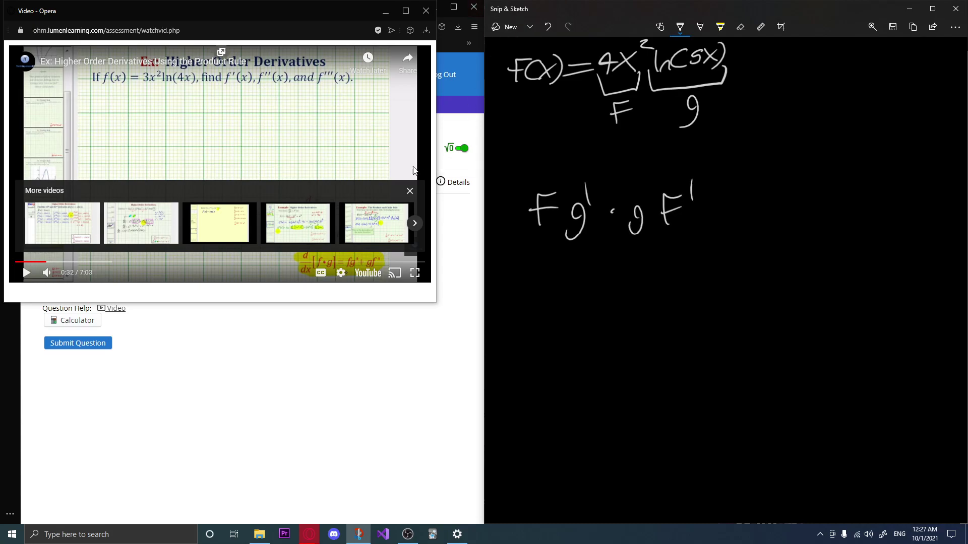
pyautogui.click(409, 191)
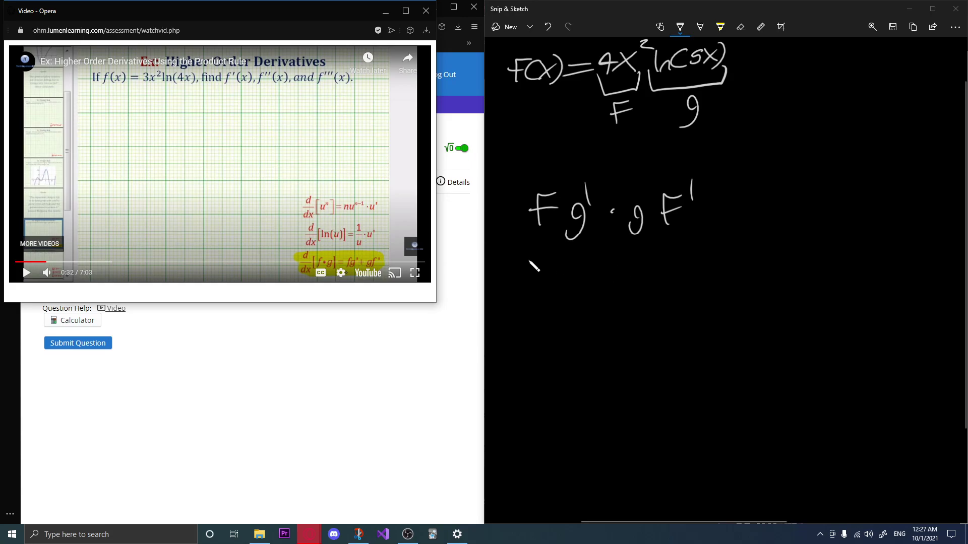
pyautogui.click(615, 24)
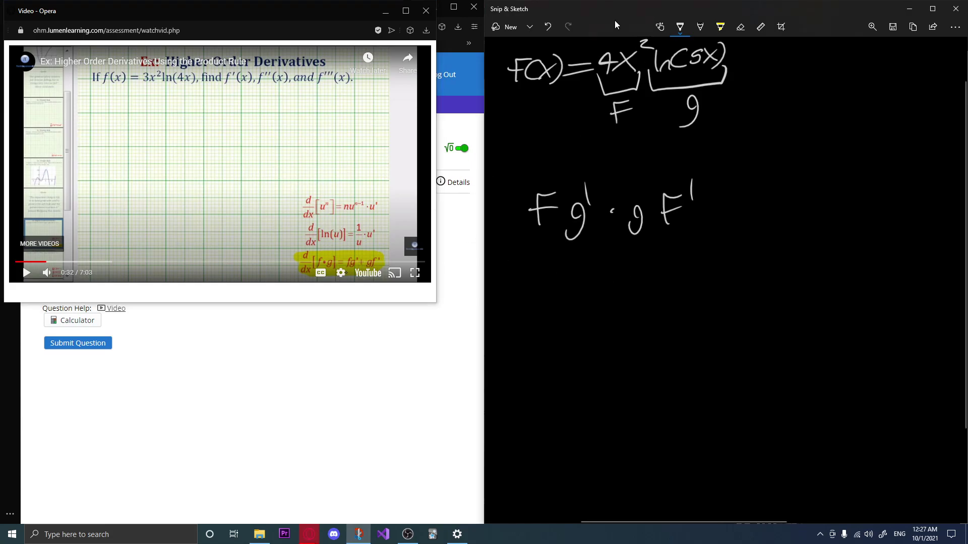
pyautogui.click(544, 27)
pyautogui.click(544, 27)
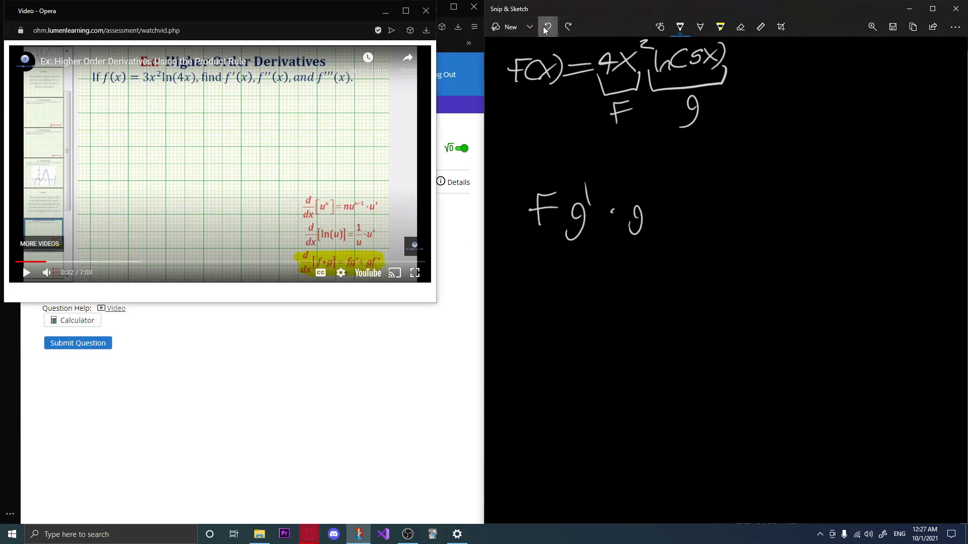
pyautogui.click(544, 27)
pyautogui.click(544, 27)
pyautogui.click(544, 27)
pyautogui.click(544, 26)
pyautogui.click(543, 26)
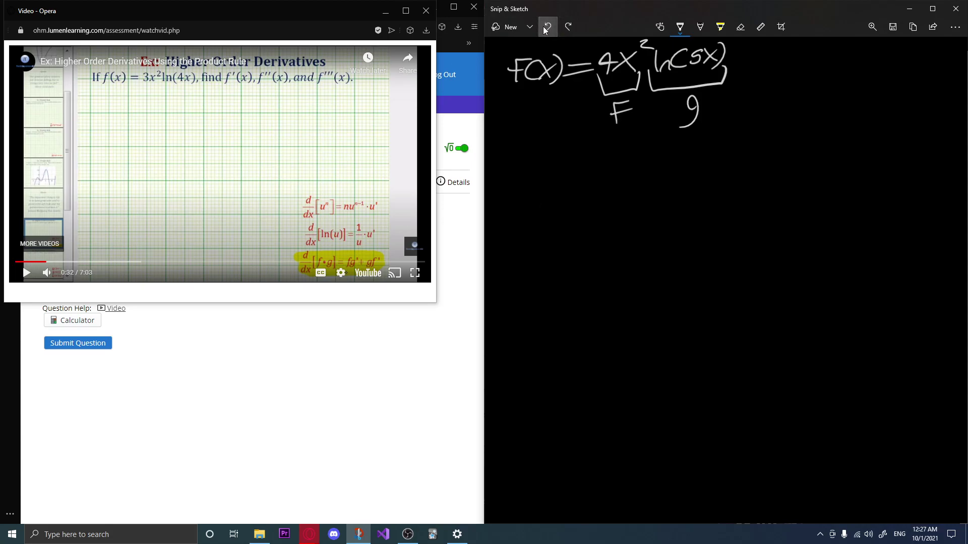
# Handwrite the rule as F g' · g F' beside the function, to the right of ln(5x).
pyautogui.moveTo(787, 61); pyautogui.dragTo(783, 79)
pyautogui.moveTo(777, 63)
pyautogui.mouseDown()
pyautogui.moveTo(799, 57)
pyautogui.moveTo(801, 84)
pyautogui.mouseUp()
pyautogui.moveTo(818, 48)
pyautogui.mouseDown()
pyautogui.moveTo(832, 87)
pyautogui.moveTo(864, 56)
pyautogui.mouseUp()
pyautogui.click(825, 71)
pyautogui.moveTo(848, 67); pyautogui.dragTo(869, 58)
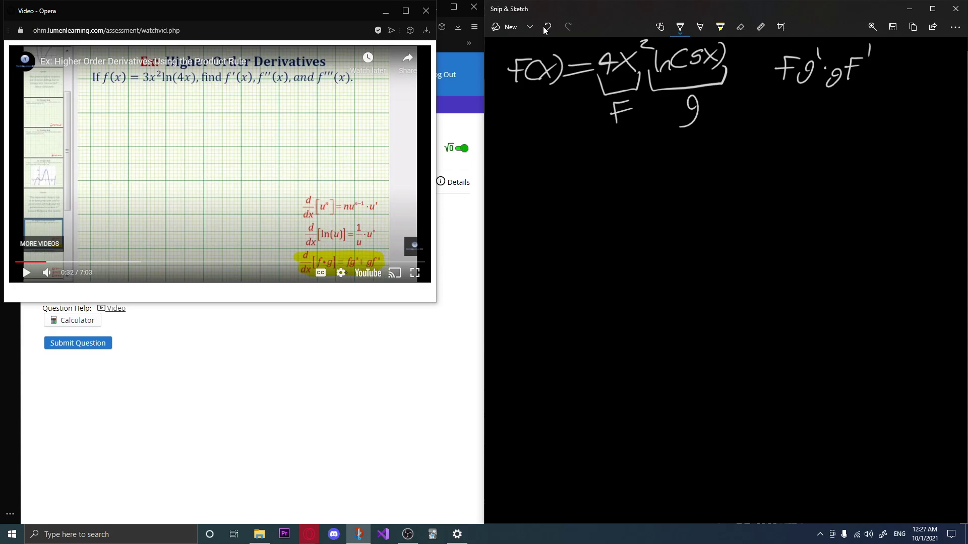
# Handwrite F = 4x² below the labelled function, undoing the stray strokes after it.
pyautogui.moveTo(518, 154)
pyautogui.mouseDown()
pyautogui.moveTo(534, 148)
pyautogui.moveTo(522, 167)
pyautogui.mouseUp()
pyautogui.moveTo(521, 160); pyautogui.dragTo(553, 149)
pyautogui.moveTo(539, 160); pyautogui.dragTo(556, 158)
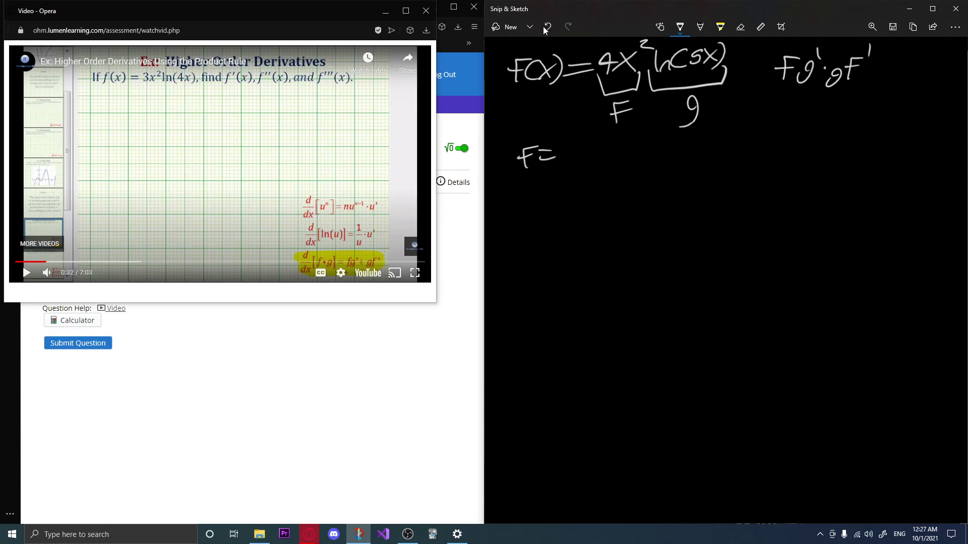
pyautogui.moveTo(566, 146)
pyautogui.mouseDown()
pyautogui.moveTo(563, 159)
pyautogui.moveTo(572, 153)
pyautogui.mouseUp()
pyautogui.moveTo(572, 149)
pyautogui.mouseDown()
pyautogui.moveTo(580, 159)
pyautogui.moveTo(573, 161)
pyautogui.mouseUp()
pyautogui.moveTo(584, 132)
pyautogui.mouseDown()
pyautogui.moveTo(614, 164)
pyautogui.moveTo(629, 140)
pyautogui.mouseUp()
pyautogui.moveTo(612, 155); pyautogui.dragTo(624, 152)
pyautogui.click(543, 26)
pyautogui.click(543, 26)
pyautogui.click(543, 26)
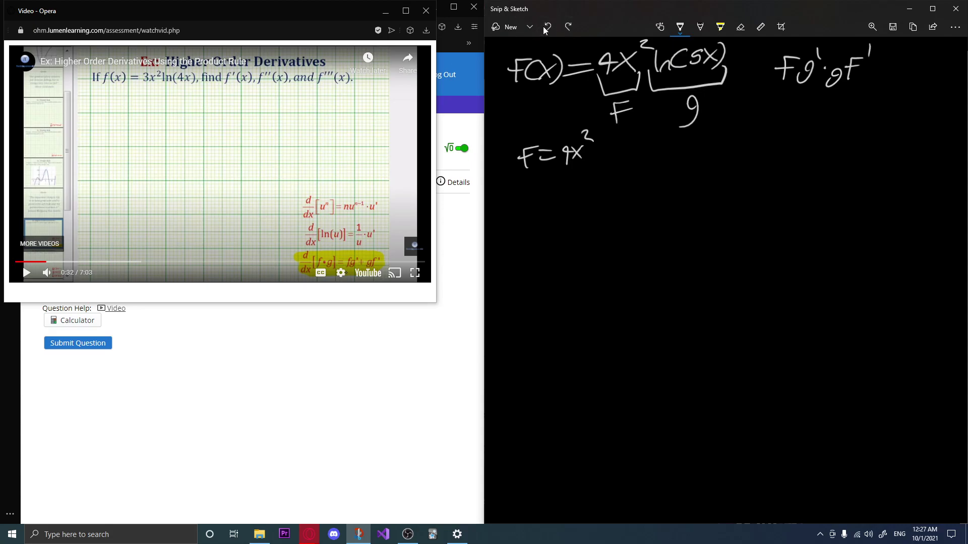
# Handwrite the derivative F' = 8x directly under F = 4x².
pyautogui.moveTo(521, 184); pyautogui.dragTo(519, 199)
pyautogui.moveTo(520, 187); pyautogui.dragTo(535, 184)
pyautogui.moveTo(522, 192); pyautogui.dragTo(545, 186)
pyautogui.moveTo(534, 194)
pyautogui.mouseDown()
pyautogui.moveTo(554, 196)
pyautogui.moveTo(561, 182)
pyautogui.moveTo(573, 196)
pyautogui.mouseUp()
pyautogui.moveTo(573, 181); pyautogui.dragTo(566, 197)
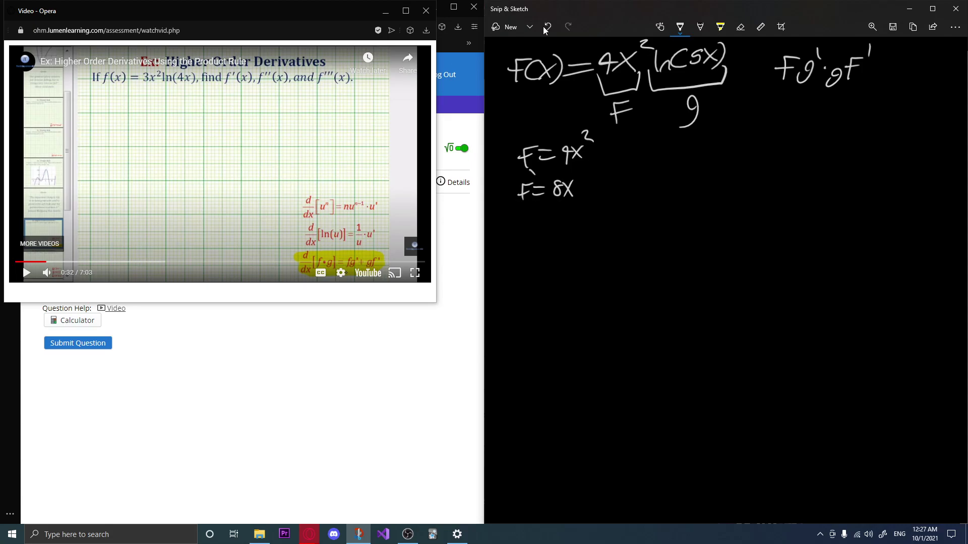
# Handwrite g = ln(5x) beside F = 4x² and begin the g' = line beneath it.
pyautogui.moveTo(631, 149)
pyautogui.mouseDown()
pyautogui.moveTo(621, 165)
pyautogui.moveTo(647, 154)
pyautogui.mouseUp()
pyautogui.moveTo(635, 161)
pyautogui.mouseDown()
pyautogui.moveTo(677, 158)
pyautogui.moveTo(694, 143)
pyautogui.moveTo(674, 158)
pyautogui.mouseUp()
pyautogui.moveTo(689, 141)
pyautogui.mouseDown()
pyautogui.moveTo(702, 155)
pyautogui.moveTo(688, 156)
pyautogui.moveTo(704, 160)
pyautogui.mouseUp()
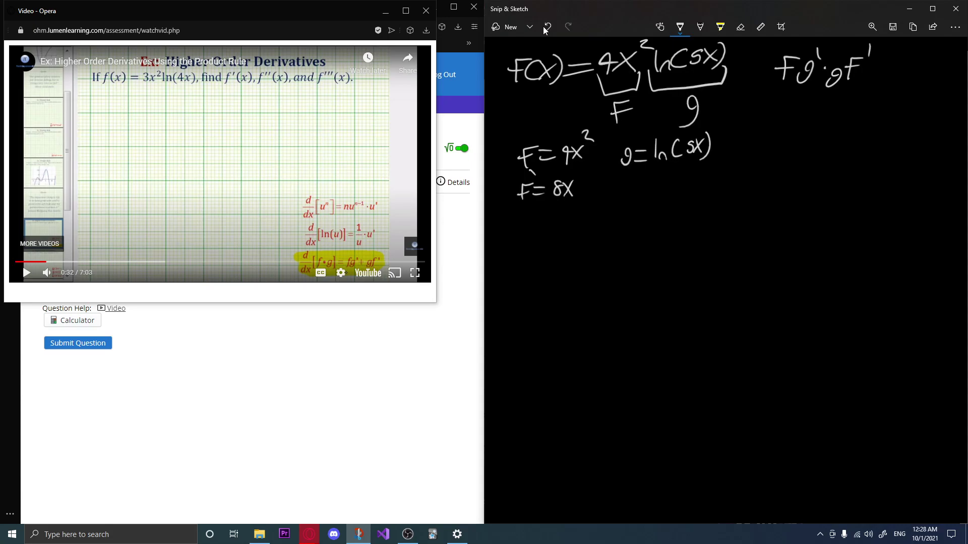
pyautogui.moveTo(630, 186)
pyautogui.mouseDown()
pyautogui.moveTo(621, 204)
pyautogui.moveTo(628, 183)
pyautogui.moveTo(646, 190)
pyautogui.mouseUp()
pyautogui.moveTo(633, 199); pyautogui.dragTo(647, 198)
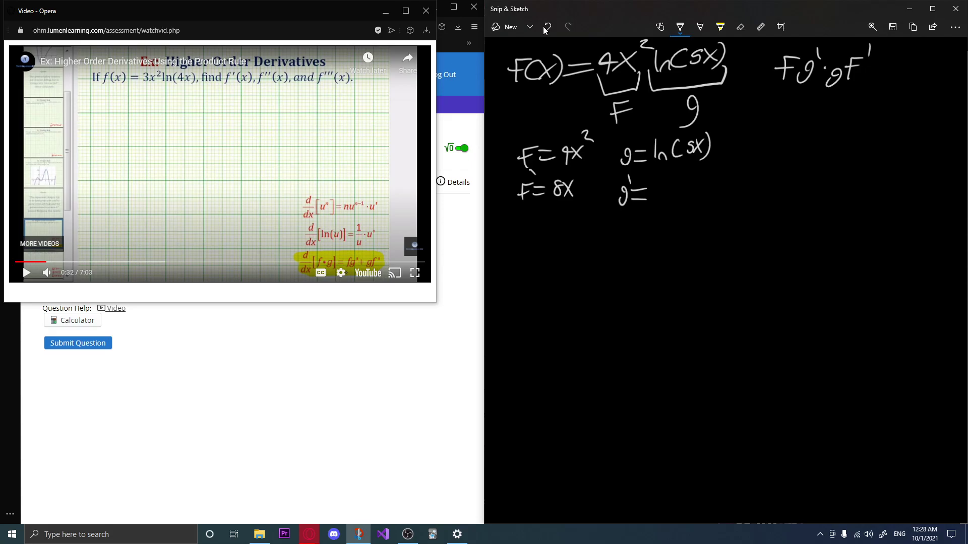
# Mark 5x inside g as the inner function, then handwrite u = 5x and u' = 5 below the product rule.
pyautogui.moveTo(782, 131)
pyautogui.mouseDown()
pyautogui.moveTo(783, 144)
pyautogui.moveTo(790, 133)
pyautogui.moveTo(809, 139)
pyautogui.mouseUp()
pyautogui.moveTo(794, 149); pyautogui.dragTo(810, 150)
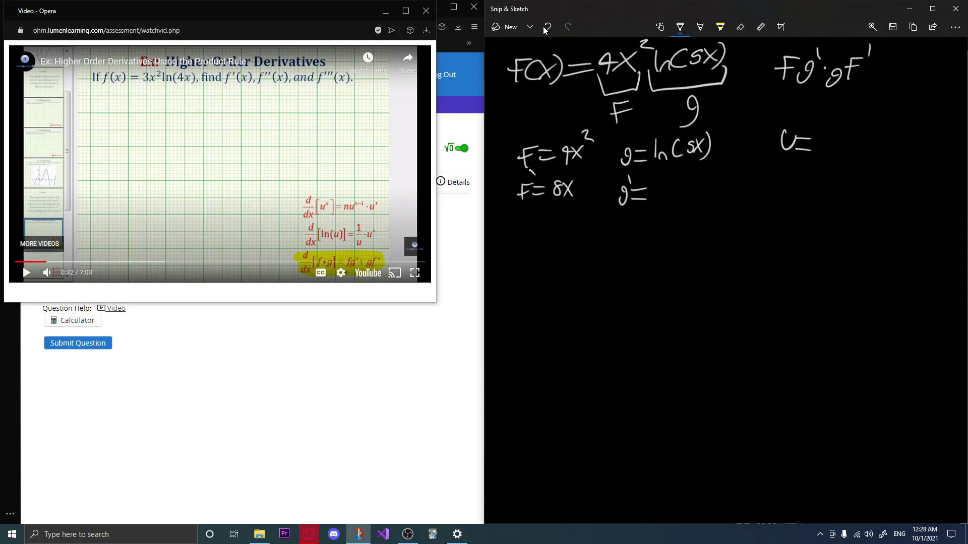
pyautogui.moveTo(695, 126)
pyautogui.mouseDown()
pyautogui.moveTo(705, 124)
pyautogui.moveTo(682, 134)
pyautogui.mouseUp()
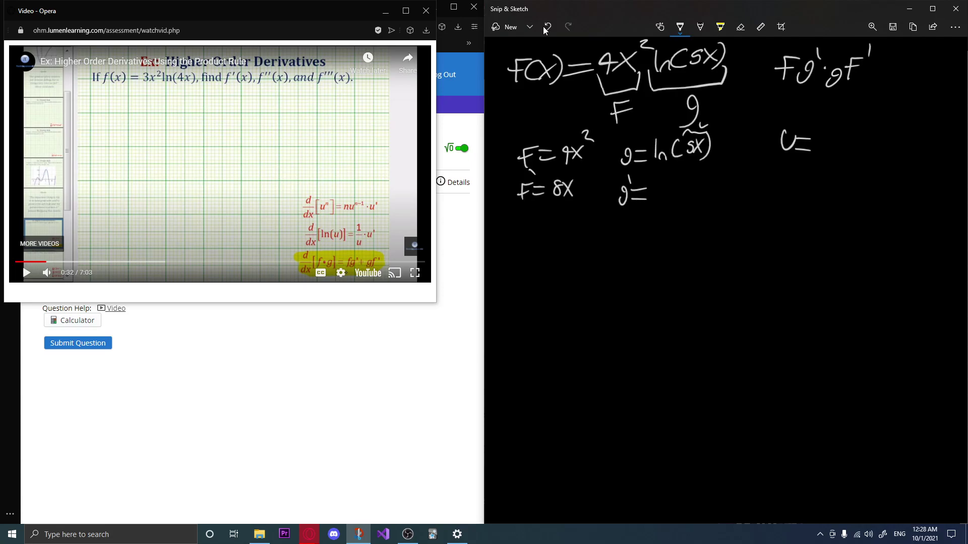
pyautogui.moveTo(830, 133)
pyautogui.mouseDown()
pyautogui.moveTo(823, 145)
pyautogui.moveTo(843, 151)
pyautogui.mouseUp()
pyautogui.moveTo(843, 136); pyautogui.dragTo(835, 154)
pyautogui.moveTo(778, 170); pyautogui.dragTo(793, 166)
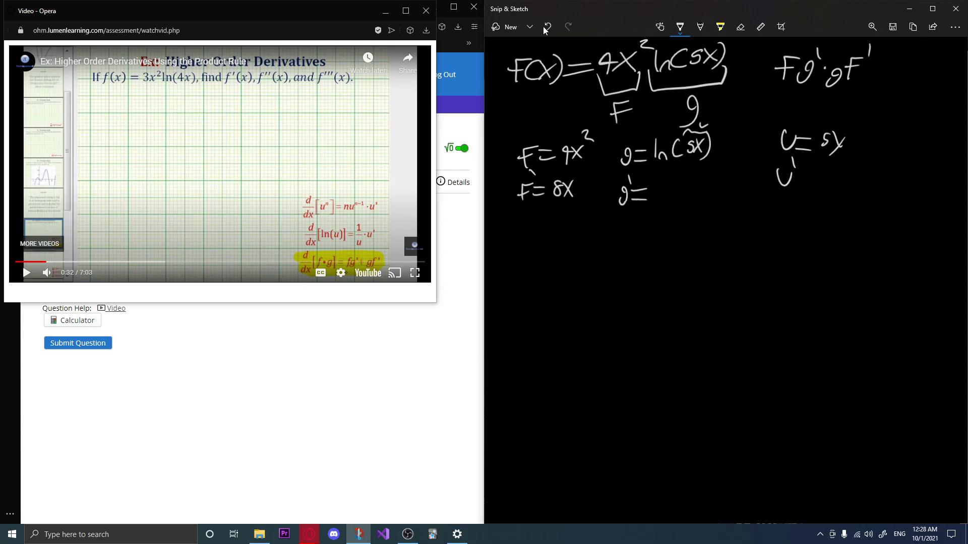
pyautogui.moveTo(833, 138); pyautogui.dragTo(846, 151)
pyautogui.moveTo(795, 173); pyautogui.dragTo(826, 185)
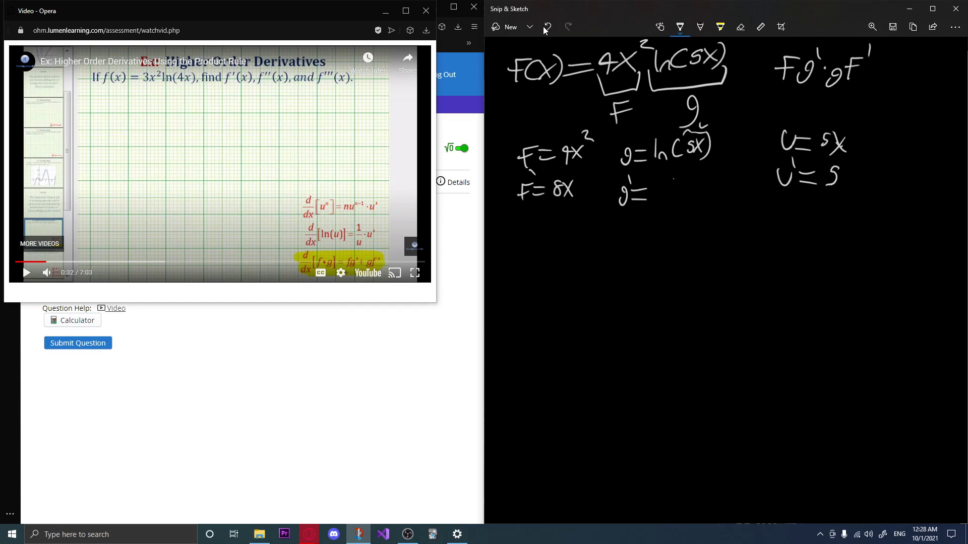
# Complete the g' line as a fraction over x, correcting the numerator so it reads g' = 1/x.
pyautogui.moveTo(675, 176)
pyautogui.mouseDown()
pyautogui.moveTo(667, 189)
pyautogui.moveTo(684, 190)
pyautogui.moveTo(657, 209)
pyautogui.mouseUp()
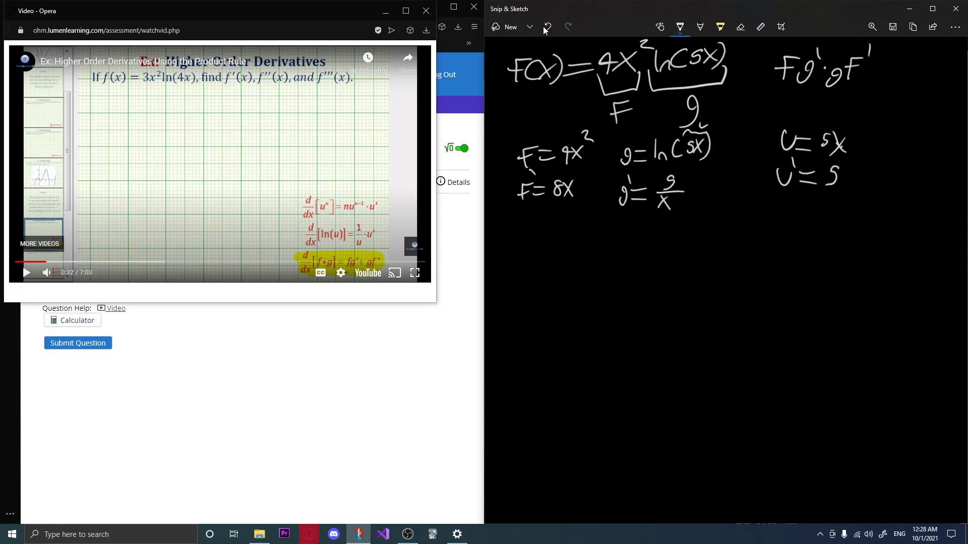
pyautogui.click(741, 26)
pyautogui.moveTo(675, 176); pyautogui.dragTo(669, 185)
pyautogui.click(679, 26)
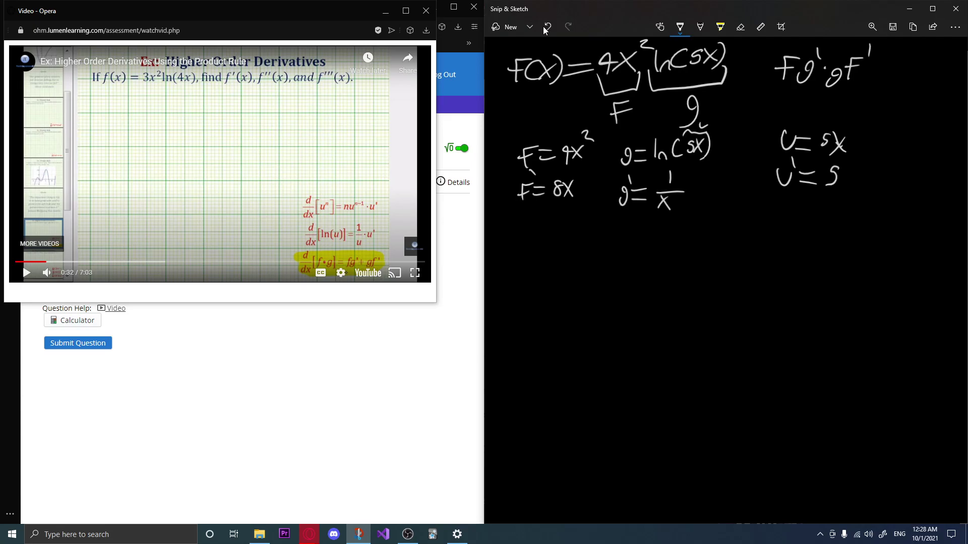
# Handwrite the first product-rule term, 4x² · 1/x, below the F and g derivatives.
pyautogui.moveTo(535, 269)
pyautogui.mouseDown()
pyautogui.moveTo(529, 295)
pyautogui.moveTo(556, 290)
pyautogui.moveTo(543, 293)
pyautogui.mouseUp()
pyautogui.moveTo(561, 249)
pyautogui.mouseDown()
pyautogui.moveTo(615, 273)
pyautogui.moveTo(590, 302)
pyautogui.mouseUp()
pyautogui.click(578, 278)
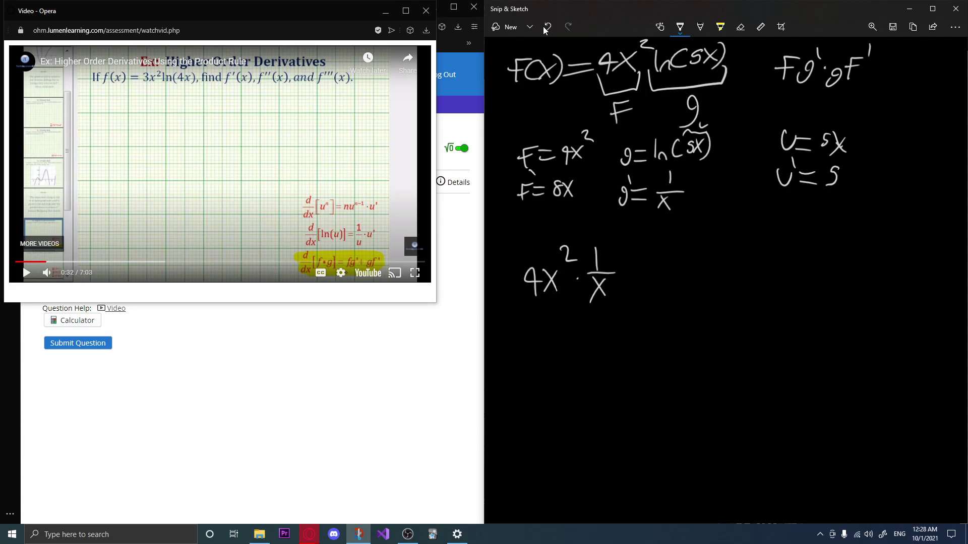
# Handwrite the term as the single fraction 4x²/x beside the product, redoing the exponent and fraction bar.
pyautogui.moveTo(663, 247)
pyautogui.mouseDown()
pyautogui.moveTo(667, 271)
pyautogui.moveTo(692, 268)
pyautogui.mouseUp()
pyautogui.moveTo(692, 245); pyautogui.dragTo(675, 269)
pyautogui.moveTo(688, 225)
pyautogui.mouseDown()
pyautogui.moveTo(710, 240)
pyautogui.moveTo(711, 229)
pyautogui.mouseUp()
pyautogui.click(543, 26)
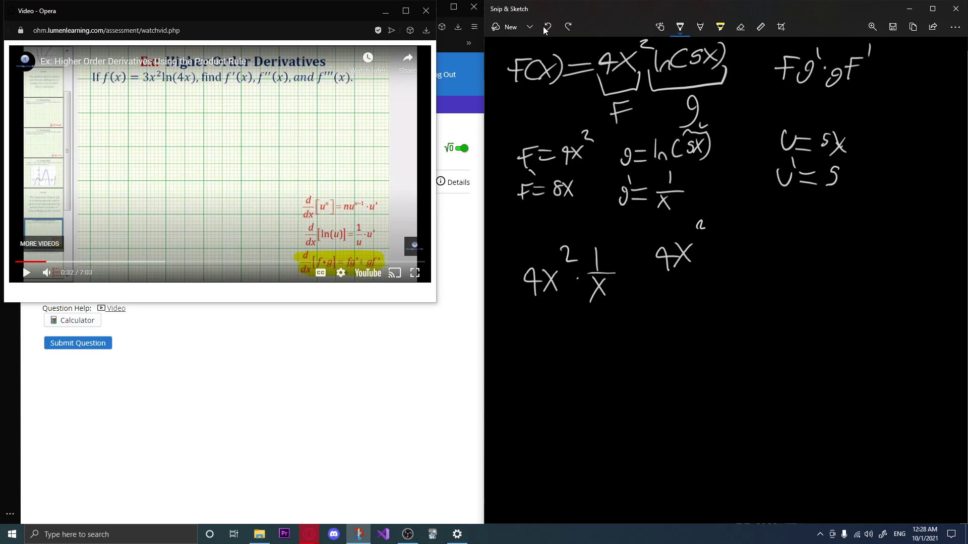
pyautogui.moveTo(653, 276); pyautogui.dragTo(723, 271)
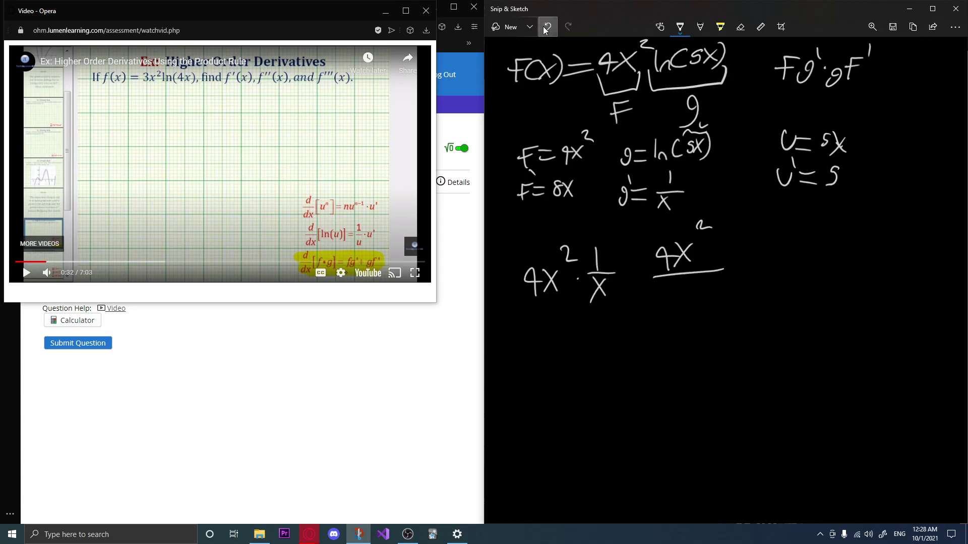
pyautogui.click(543, 26)
pyautogui.click(543, 26)
pyautogui.moveTo(697, 228); pyautogui.dragTo(710, 235)
pyautogui.moveTo(653, 275)
pyautogui.mouseDown()
pyautogui.moveTo(722, 273)
pyautogui.moveTo(695, 301)
pyautogui.mouseUp()
pyautogui.moveTo(690, 285); pyautogui.dragTo(676, 301)
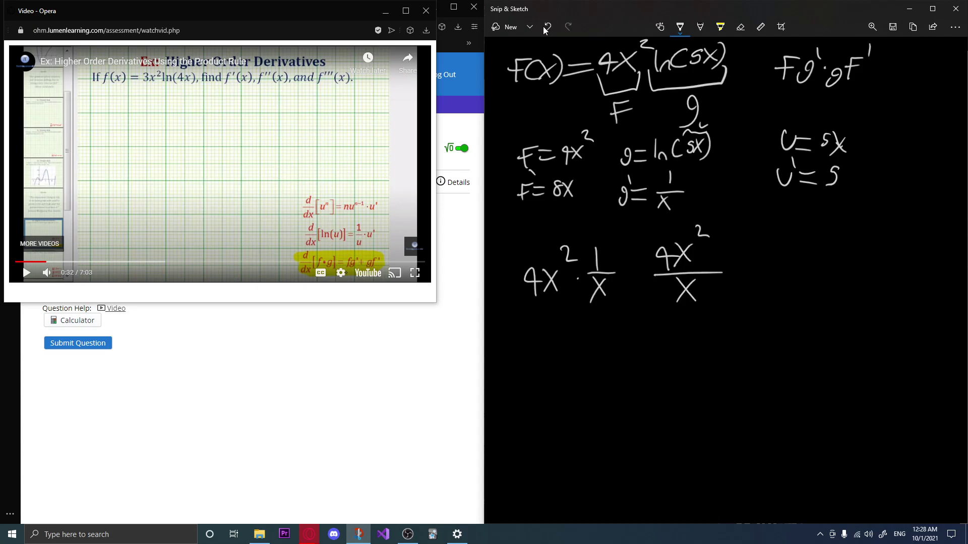
# Handwrite the simplified term 4x and link the three expressions with equals signs.
pyautogui.moveTo(759, 250)
pyautogui.mouseDown()
pyautogui.moveTo(757, 275)
pyautogui.moveTo(768, 261)
pyautogui.mouseUp()
pyautogui.moveTo(766, 249)
pyautogui.mouseDown()
pyautogui.moveTo(779, 272)
pyautogui.moveTo(757, 281)
pyautogui.mouseUp()
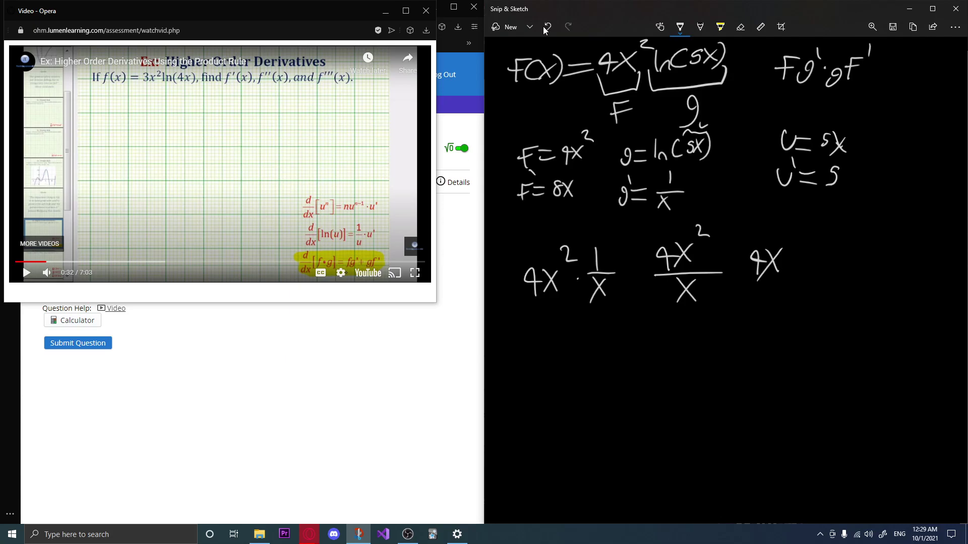
pyautogui.moveTo(630, 270); pyautogui.dragTo(647, 268)
pyautogui.moveTo(631, 281); pyautogui.dragTo(648, 280)
pyautogui.moveTo(722, 267)
pyautogui.mouseDown()
pyautogui.moveTo(738, 266)
pyautogui.moveTo(739, 279)
pyautogui.mouseUp()
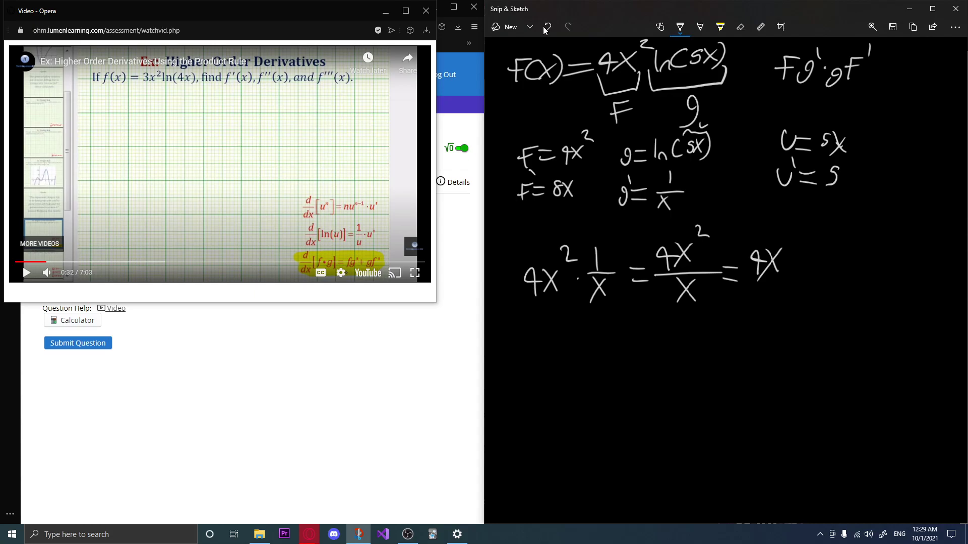
# Handwrite the product 4x · ln(5x) · 8x on a new line below the simplified first term.
pyautogui.moveTo(515, 352)
pyautogui.mouseDown()
pyautogui.moveTo(523, 376)
pyautogui.moveTo(547, 370)
pyautogui.moveTo(524, 373)
pyautogui.mouseUp()
pyautogui.click(554, 359)
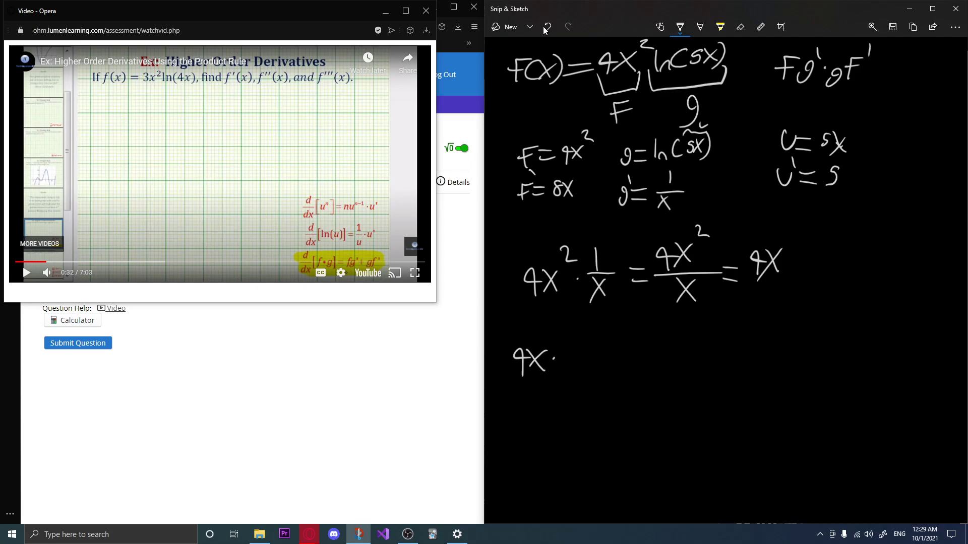
pyautogui.moveTo(572, 342)
pyautogui.mouseDown()
pyautogui.moveTo(573, 359)
pyautogui.moveTo(598, 363)
pyautogui.moveTo(610, 349)
pyautogui.moveTo(607, 359)
pyautogui.mouseUp()
pyautogui.moveTo(620, 346)
pyautogui.mouseDown()
pyautogui.moveTo(630, 359)
pyautogui.moveTo(620, 360)
pyautogui.mouseUp()
pyautogui.moveTo(630, 335); pyautogui.dragTo(634, 359)
pyautogui.click(650, 349)
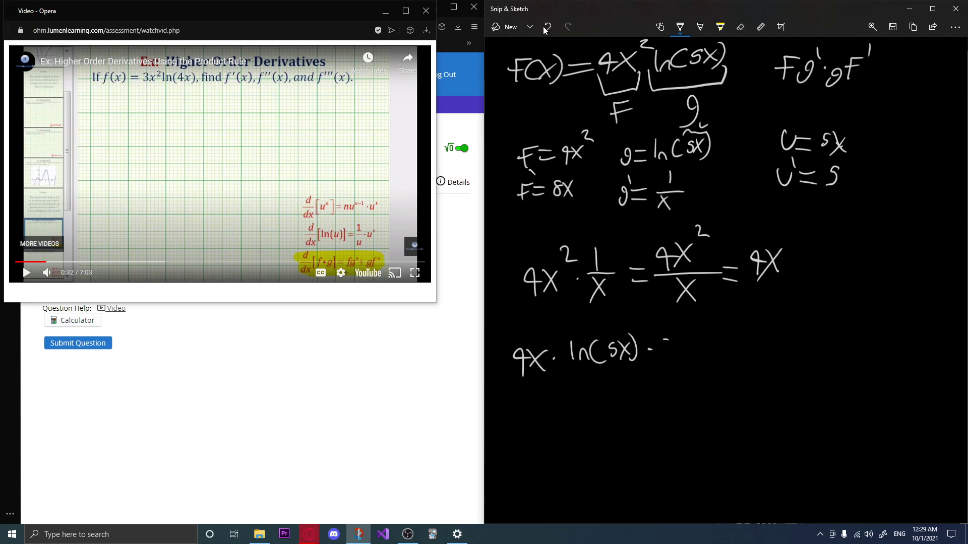
pyautogui.moveTo(665, 340); pyautogui.dragTo(668, 348)
pyautogui.moveTo(676, 338)
pyautogui.mouseDown()
pyautogui.moveTo(689, 354)
pyautogui.moveTo(676, 364)
pyautogui.mouseUp()
# Complete the product line with its simplified result, = 32x ln(5x).
pyautogui.moveTo(726, 346)
pyautogui.mouseDown()
pyautogui.moveTo(751, 345)
pyautogui.moveTo(750, 356)
pyautogui.moveTo(767, 359)
pyautogui.moveTo(787, 351)
pyautogui.mouseUp()
pyautogui.moveTo(796, 337)
pyautogui.mouseDown()
pyautogui.moveTo(809, 354)
pyautogui.moveTo(796, 356)
pyautogui.moveTo(821, 353)
pyautogui.mouseUp()
pyautogui.moveTo(828, 352)
pyautogui.mouseDown()
pyautogui.moveTo(838, 353)
pyautogui.moveTo(846, 334)
pyautogui.moveTo(847, 349)
pyautogui.mouseUp()
pyautogui.moveTo(860, 331)
pyautogui.mouseDown()
pyautogui.moveTo(870, 345)
pyautogui.moveTo(836, 352)
pyautogui.mouseUp()
pyautogui.moveTo(872, 324); pyautogui.dragTo(872, 352)
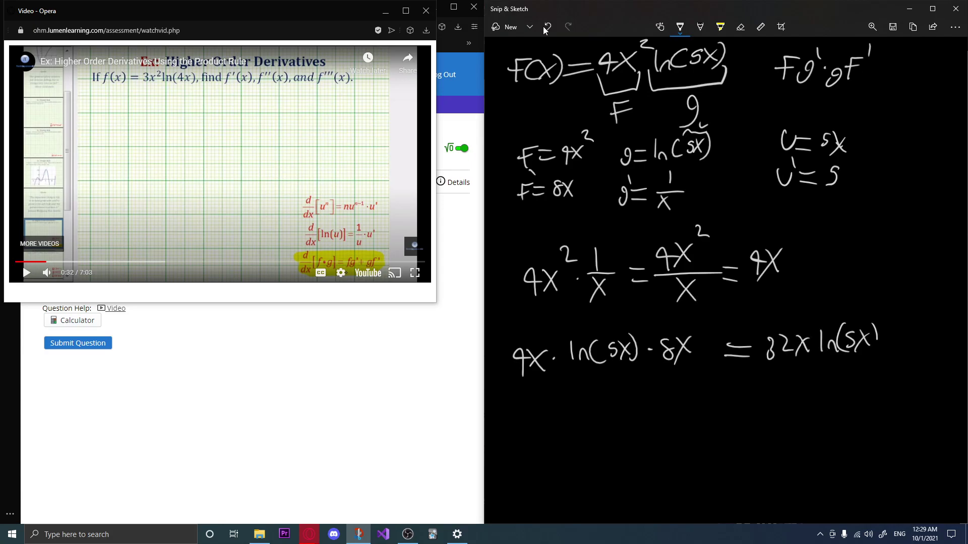
# Close the help video, enter 32x ln(5x) as f'(x) for Question 10, and submit the question.
pyautogui.click(426, 10)
pyautogui.click(164, 221)
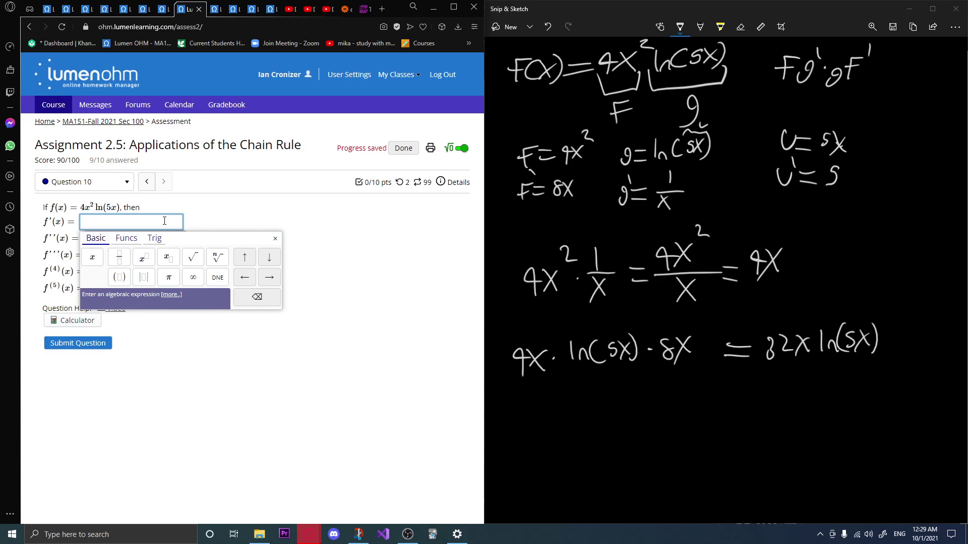
pyautogui.write('32x ')
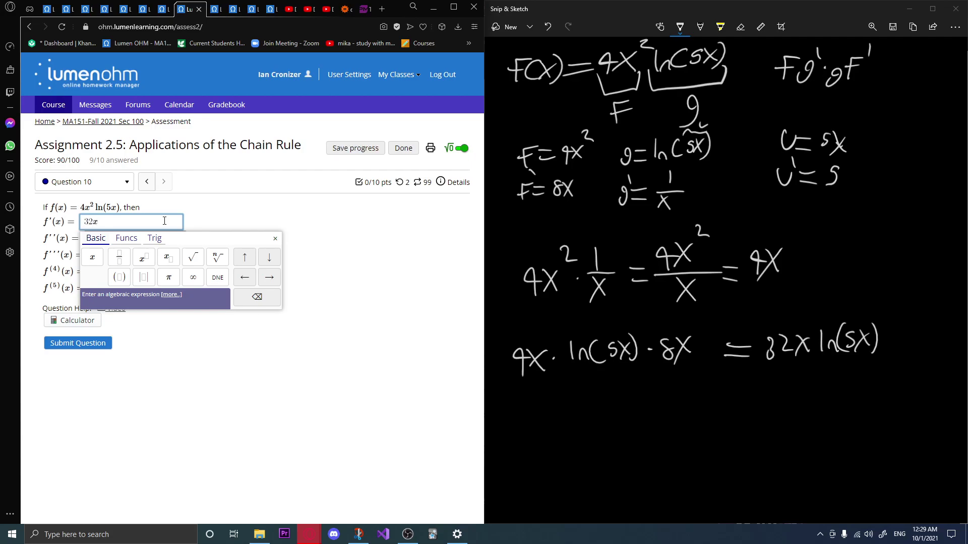
pyautogui.write('ln(')
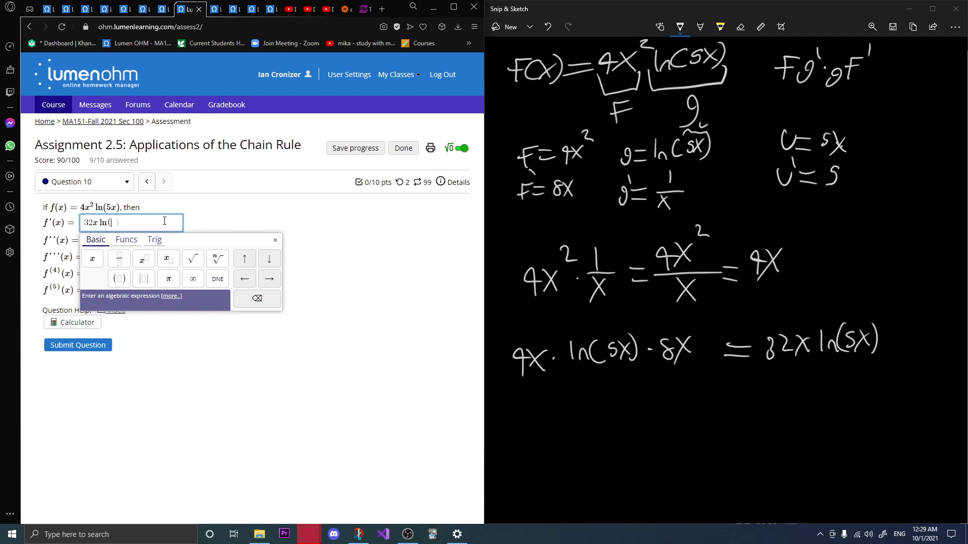
pyautogui.write('5x')
pyautogui.click(89, 345)
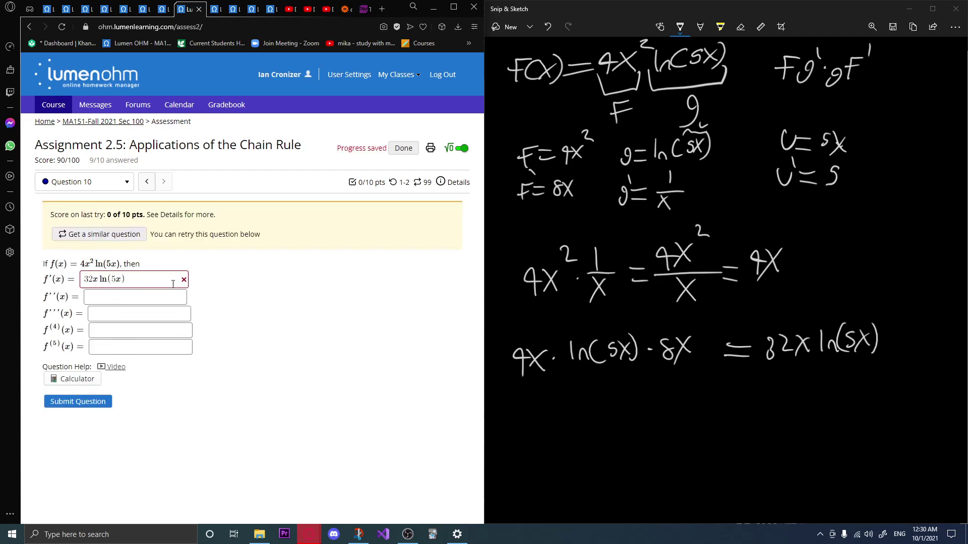
# Reopen the question's help video and review the first-derivative working, pausing where the derivative of ln(4x) is being written.
pyautogui.click(115, 367)
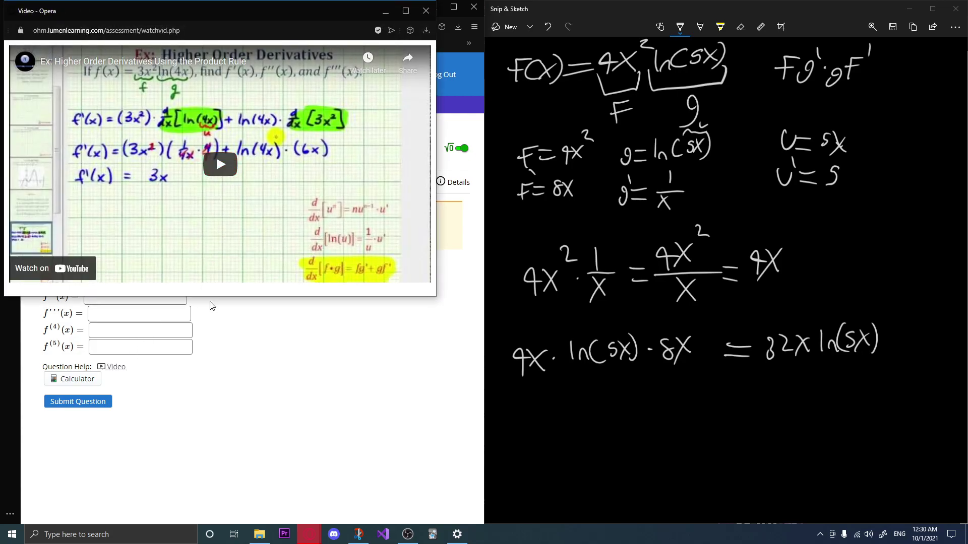
pyautogui.click(209, 174)
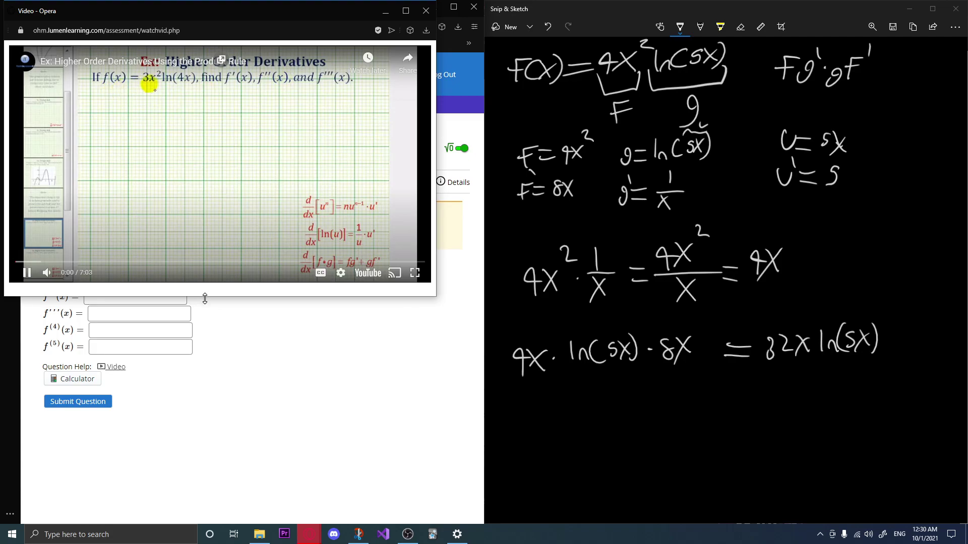
pyautogui.moveTo(40, 262); pyautogui.dragTo(104, 263)
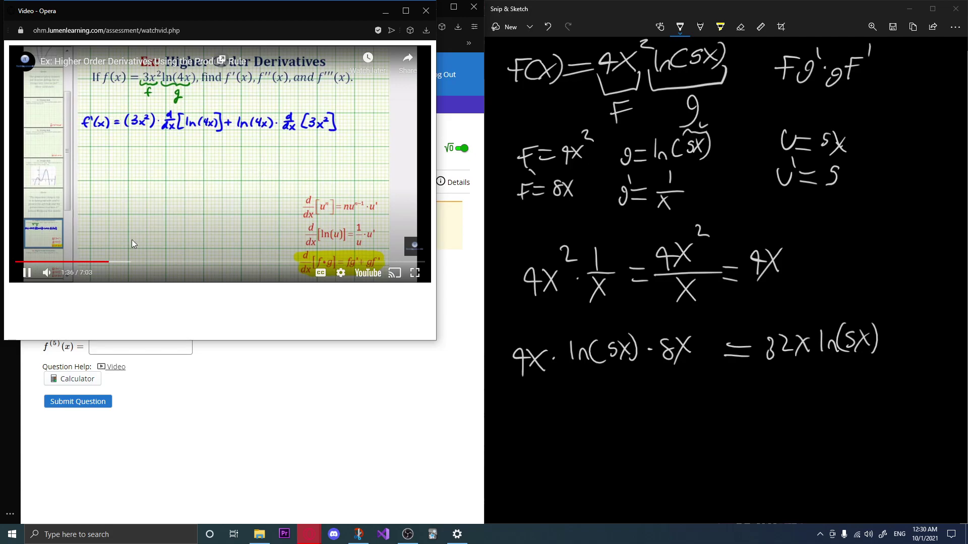
pyautogui.click(121, 262)
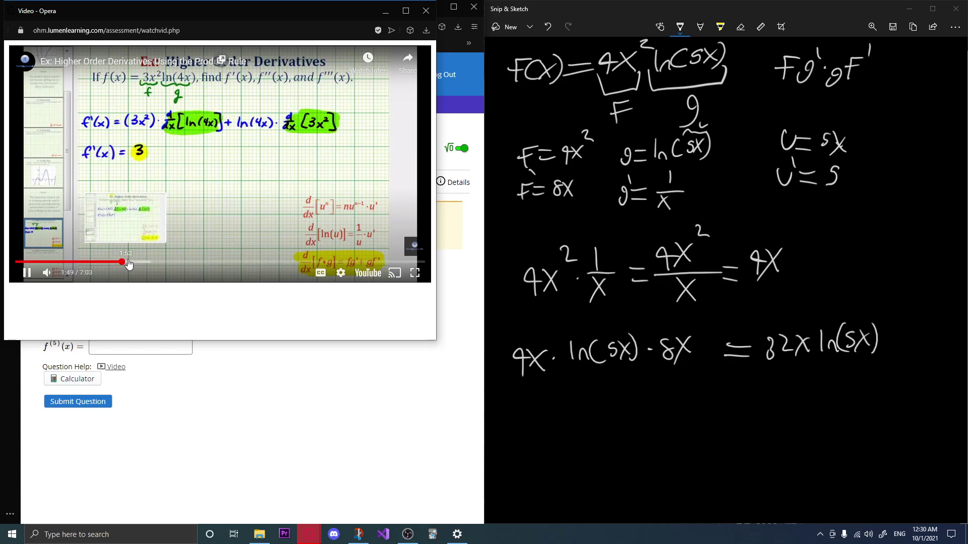
pyautogui.click(135, 261)
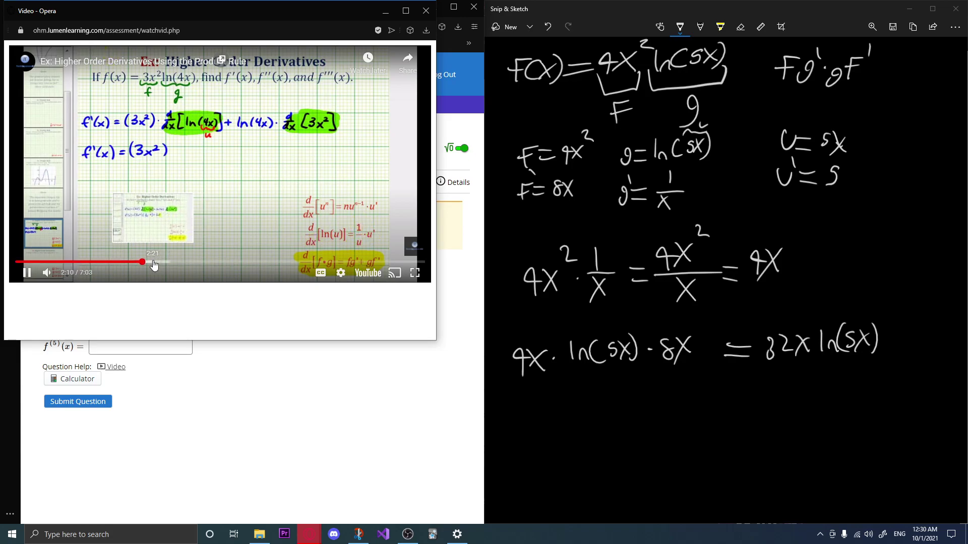
pyautogui.click(159, 262)
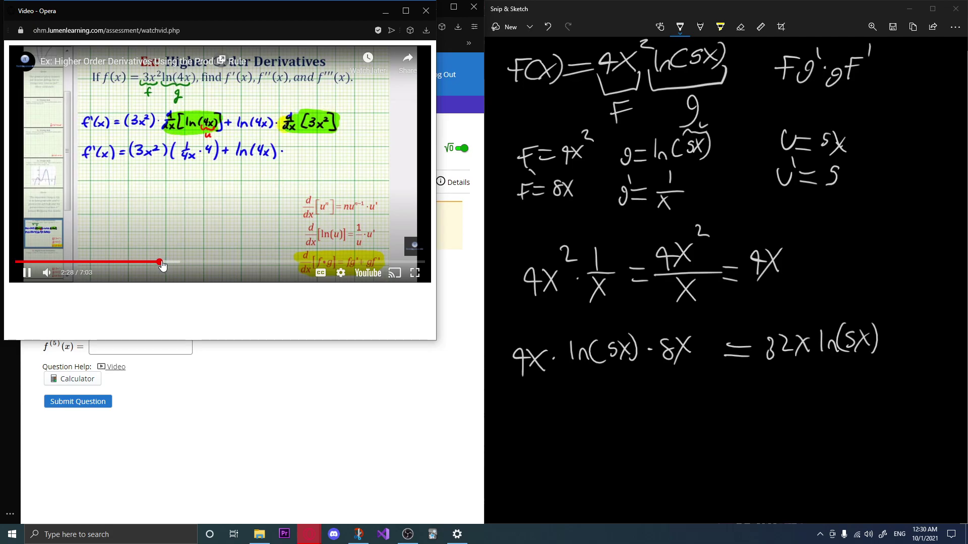
pyautogui.click(150, 262)
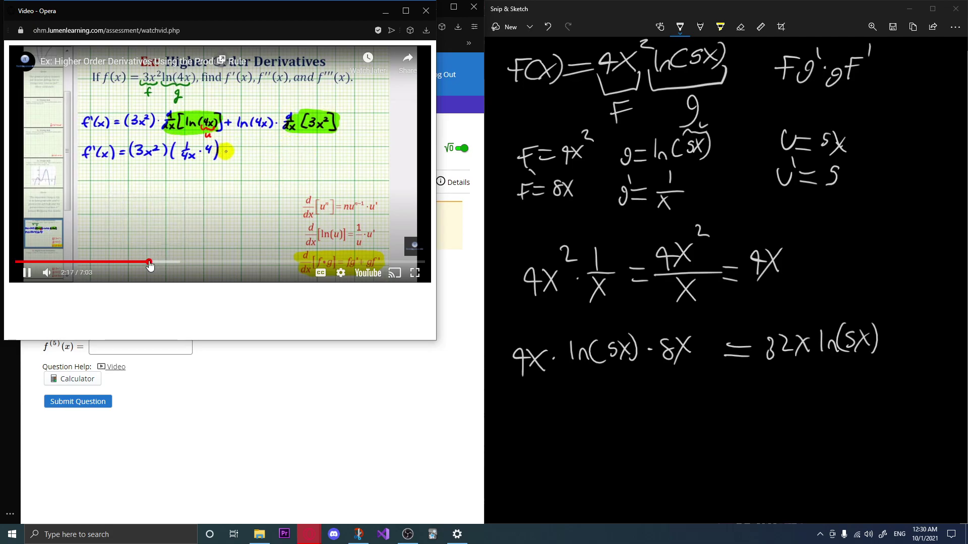
pyautogui.click(144, 262)
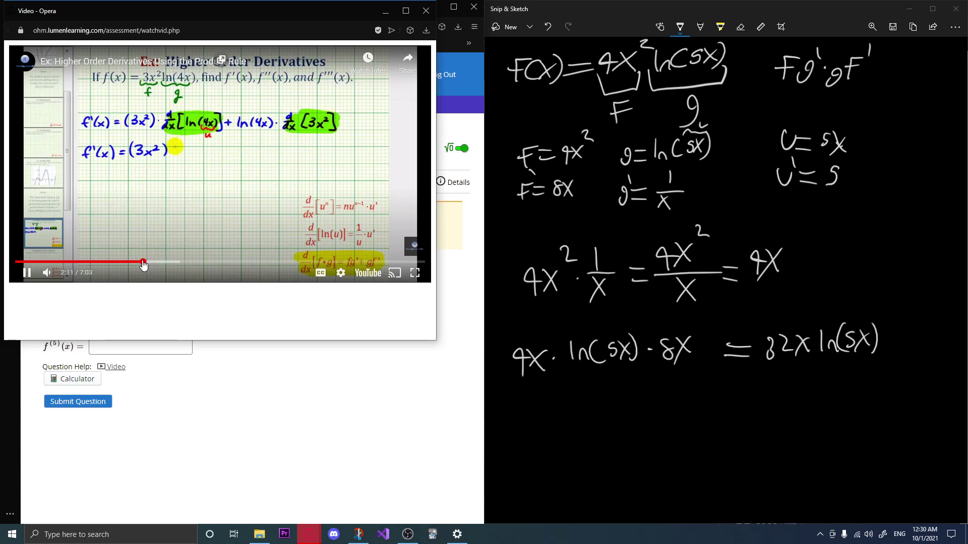
pyautogui.click(222, 220)
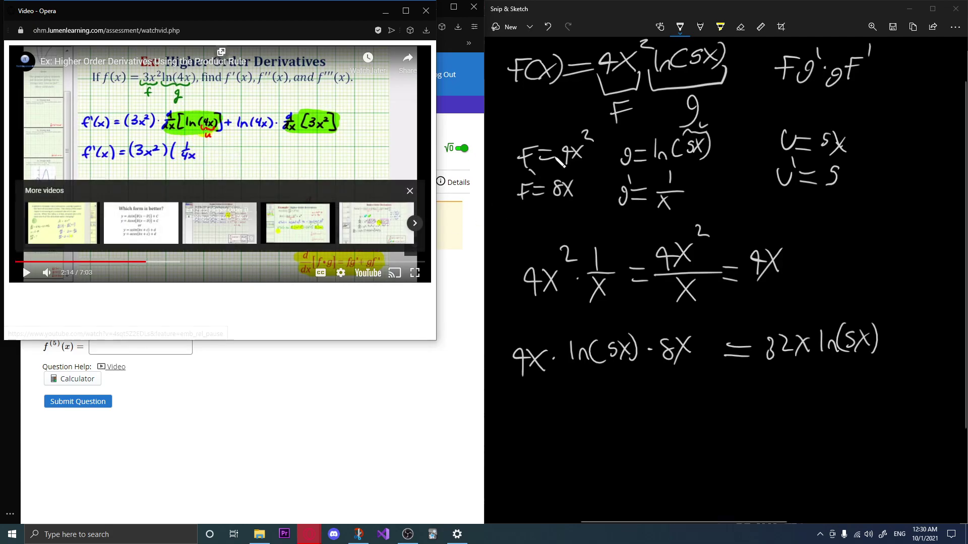
# Erase both handwritten product-rule lines below the F and g derivatives and dismiss the video suggestions.
pyautogui.click(740, 26)
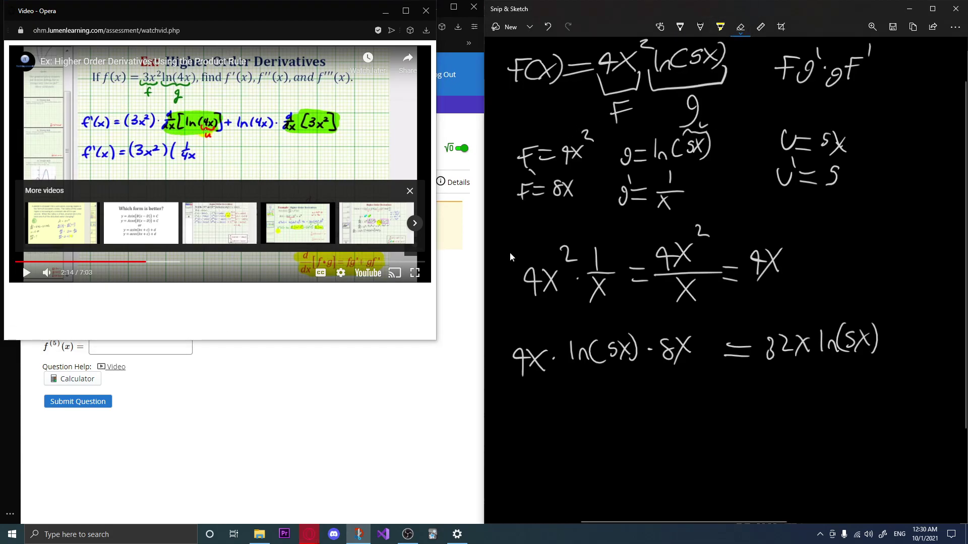
pyautogui.moveTo(509, 252)
pyautogui.mouseDown()
pyautogui.moveTo(556, 316)
pyautogui.moveTo(612, 360)
pyautogui.moveTo(725, 356)
pyautogui.moveTo(830, 371)
pyautogui.moveTo(817, 334)
pyautogui.moveTo(556, 357)
pyautogui.moveTo(586, 275)
pyautogui.moveTo(626, 290)
pyautogui.moveTo(714, 281)
pyautogui.moveTo(648, 275)
pyautogui.moveTo(694, 285)
pyautogui.mouseUp()
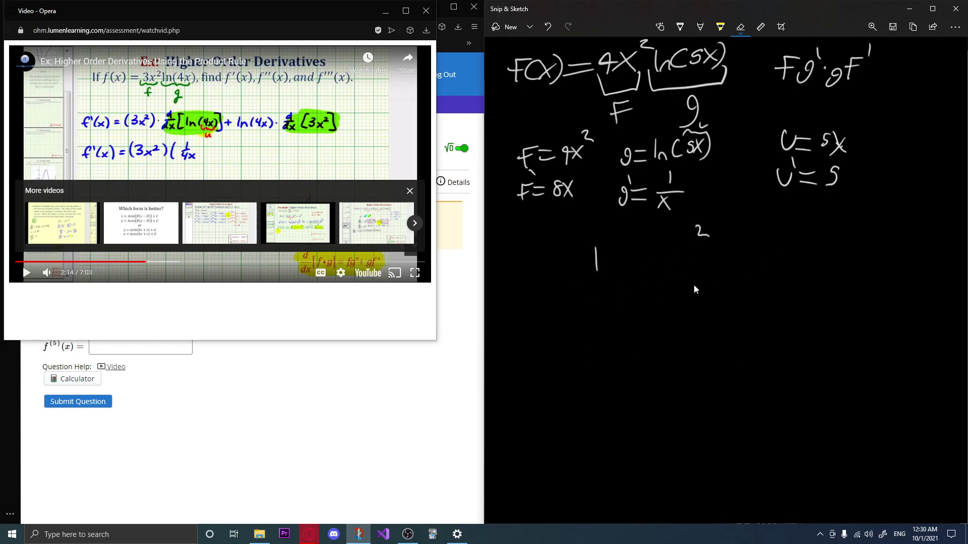
pyautogui.moveTo(689, 234)
pyautogui.mouseDown()
pyautogui.moveTo(627, 262)
pyautogui.moveTo(594, 256)
pyautogui.mouseUp()
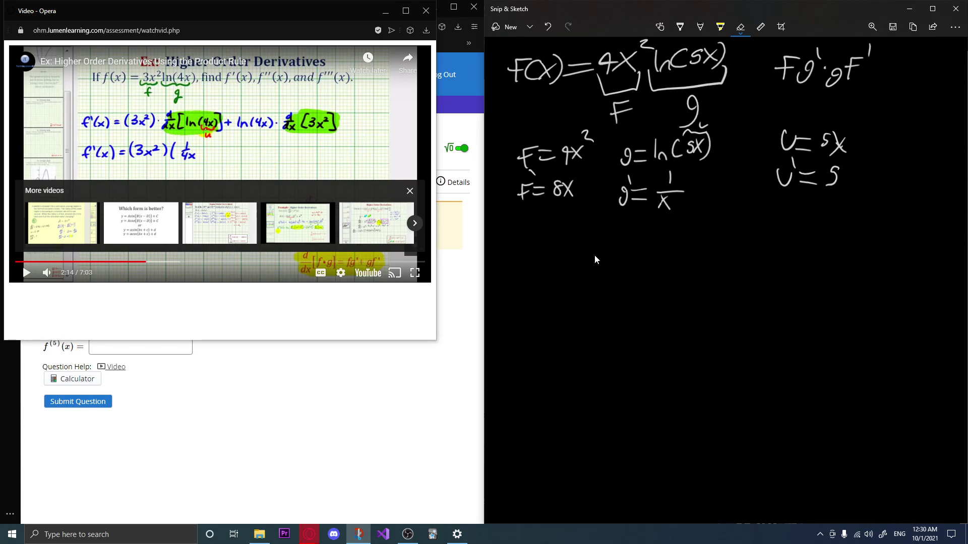
pyautogui.click(680, 26)
pyautogui.click(410, 191)
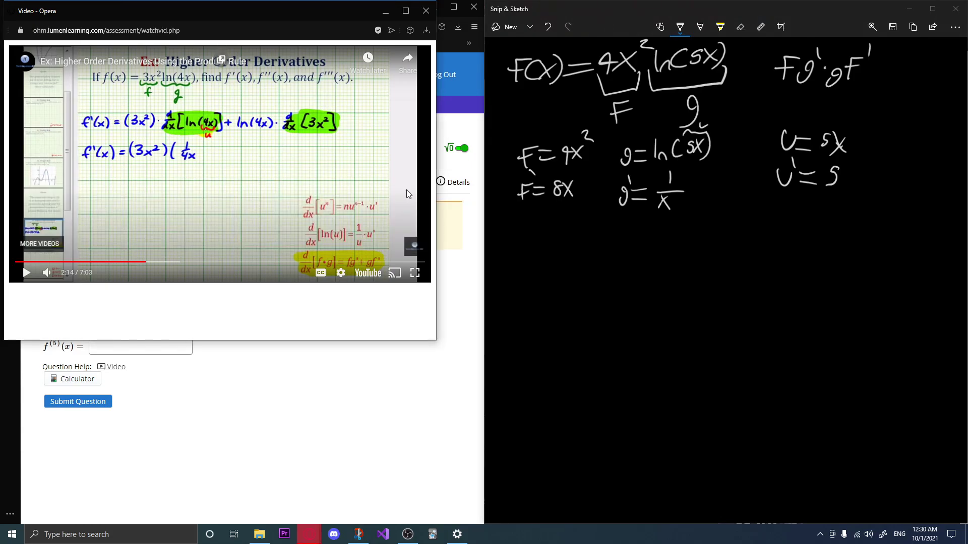
# Handwrite the first product-rule term again as 4x² · 5x/5 = x below the derivatives.
pyautogui.click(616, 20)
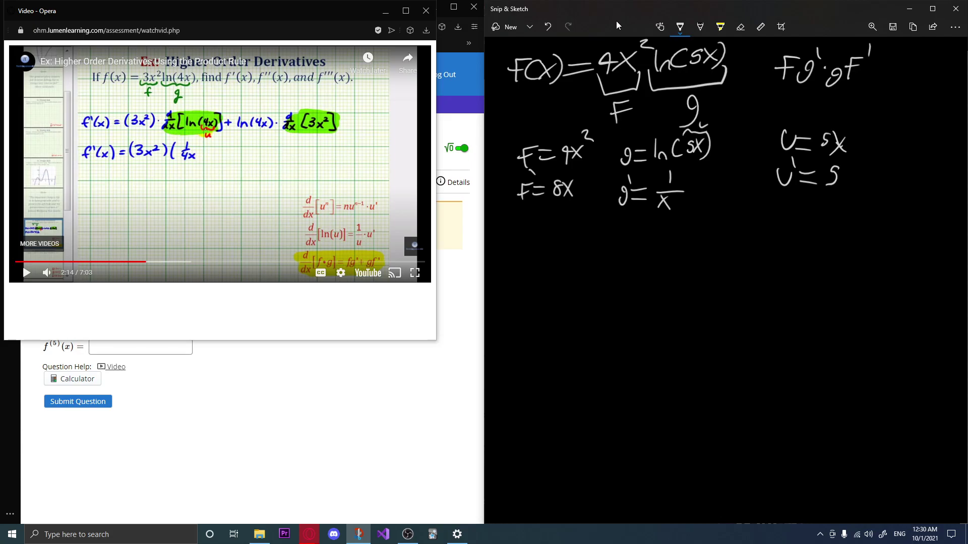
pyautogui.moveTo(528, 258)
pyautogui.mouseDown()
pyautogui.moveTo(530, 283)
pyautogui.moveTo(536, 267)
pyautogui.moveTo(547, 281)
pyautogui.mouseUp()
pyautogui.moveTo(547, 260)
pyautogui.mouseDown()
pyautogui.moveTo(536, 281)
pyautogui.moveTo(564, 253)
pyautogui.mouseUp()
pyautogui.click(570, 270)
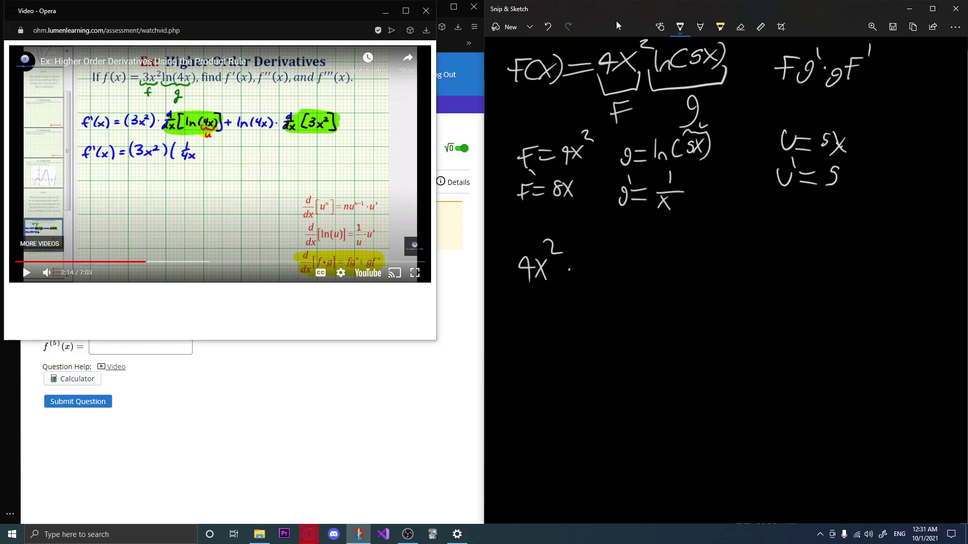
pyautogui.moveTo(597, 243)
pyautogui.mouseDown()
pyautogui.moveTo(596, 257)
pyautogui.moveTo(629, 261)
pyautogui.moveTo(604, 280)
pyautogui.mouseUp()
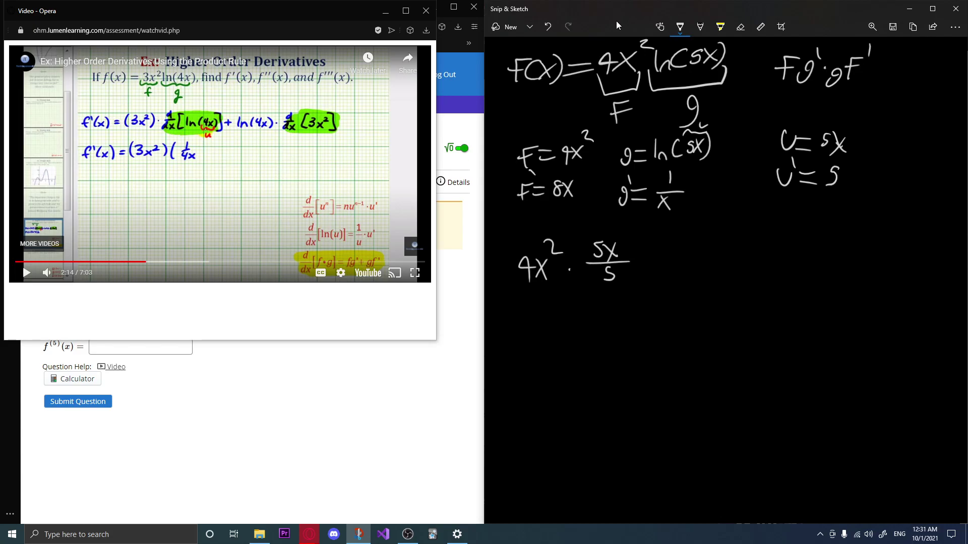
pyautogui.moveTo(640, 256)
pyautogui.mouseDown()
pyautogui.moveTo(656, 255)
pyautogui.moveTo(656, 266)
pyautogui.moveTo(679, 256)
pyautogui.moveTo(666, 253)
pyautogui.mouseUp()
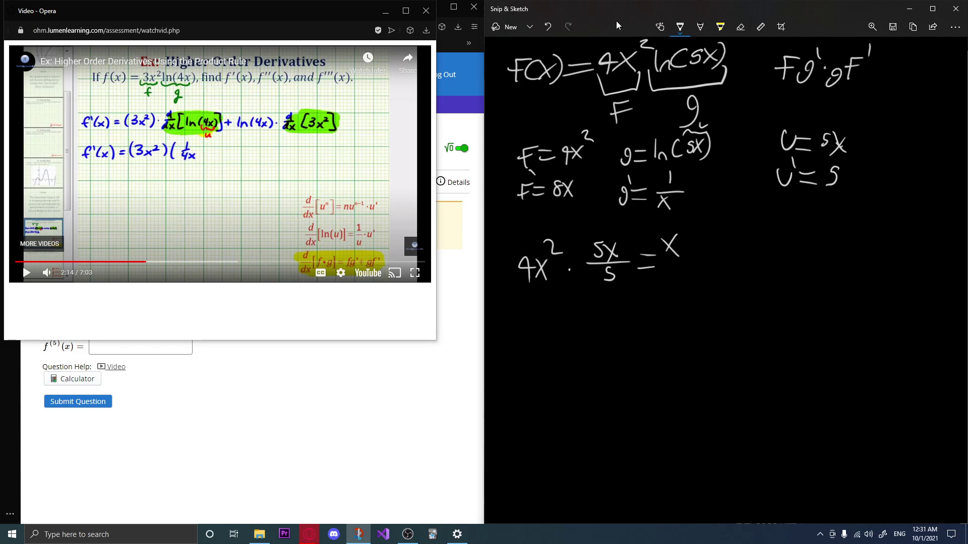
# Undo the strokes after the numerator 5 and complete the fraction as 5/5x.
pyautogui.hotkey('ctrl', 'z')
pyautogui.hotkey('ctrl', 'z')
pyautogui.hotkey('ctrl', 'z')
pyautogui.hotkey('ctrl', 'z')
pyautogui.hotkey('ctrl', 'z')
pyautogui.hotkey('ctrl', 'z')
pyautogui.hotkey('ctrl', 'z')
pyautogui.hotkey('ctrl', 'z')
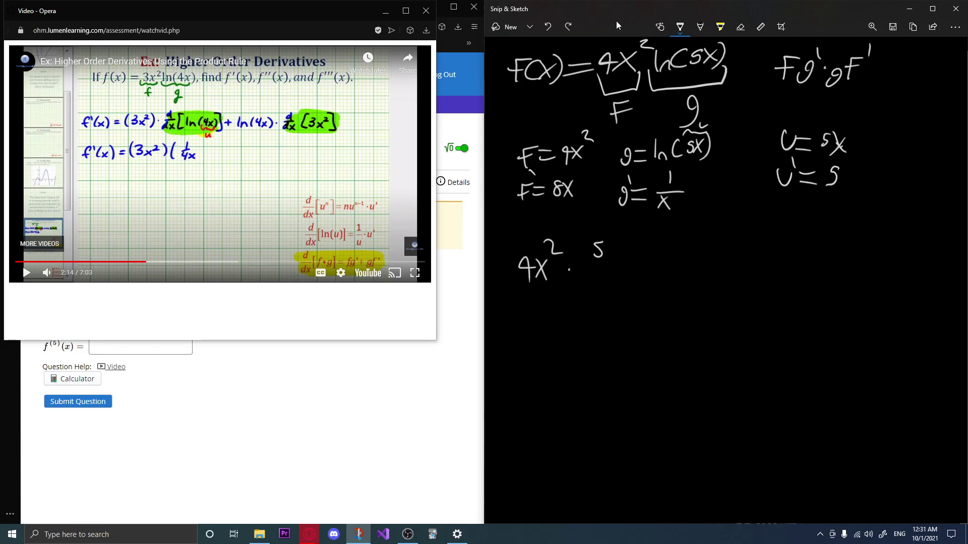
pyautogui.moveTo(582, 257)
pyautogui.mouseDown()
pyautogui.moveTo(630, 262)
pyautogui.moveTo(601, 267)
pyautogui.moveTo(594, 286)
pyautogui.mouseUp()
pyautogui.moveTo(602, 272)
pyautogui.mouseDown()
pyautogui.moveTo(616, 289)
pyautogui.moveTo(604, 292)
pyautogui.mouseUp()
# Continue the line after 5/5x with = 1/x = 4x²/x.
pyautogui.moveTo(642, 256)
pyautogui.mouseDown()
pyautogui.moveTo(661, 254)
pyautogui.moveTo(660, 268)
pyautogui.mouseUp()
pyautogui.moveTo(683, 227); pyautogui.dragTo(684, 248)
pyautogui.moveTo(669, 254)
pyautogui.mouseDown()
pyautogui.moveTo(702, 250)
pyautogui.moveTo(690, 278)
pyautogui.mouseUp()
pyautogui.moveTo(690, 258); pyautogui.dragTo(673, 278)
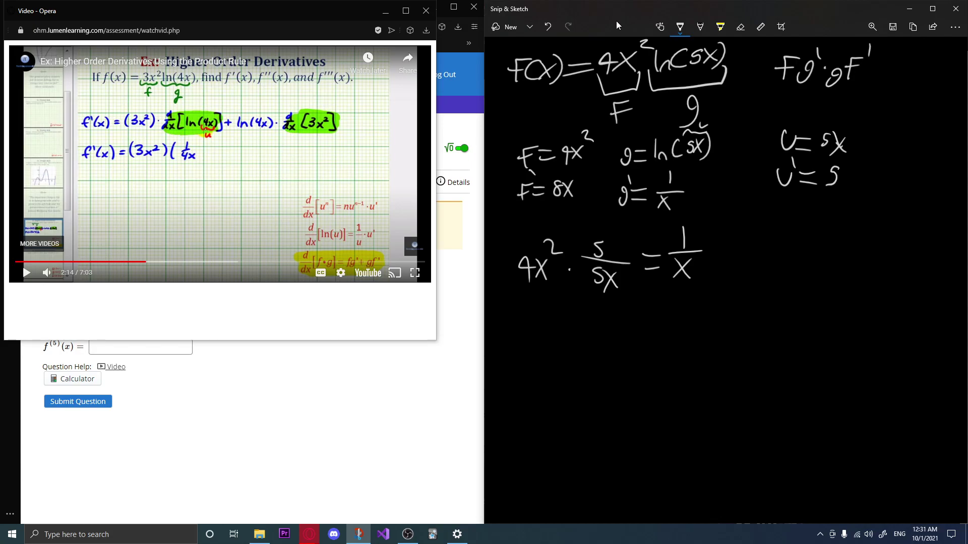
pyautogui.moveTo(709, 247)
pyautogui.mouseDown()
pyautogui.moveTo(728, 256)
pyautogui.moveTo(757, 242)
pyautogui.mouseUp()
pyautogui.moveTo(757, 224)
pyautogui.mouseDown()
pyautogui.moveTo(745, 242)
pyautogui.moveTo(772, 221)
pyautogui.mouseUp()
pyautogui.moveTo(729, 246)
pyautogui.mouseDown()
pyautogui.moveTo(759, 245)
pyautogui.moveTo(756, 269)
pyautogui.moveTo(741, 269)
pyautogui.mouseUp()
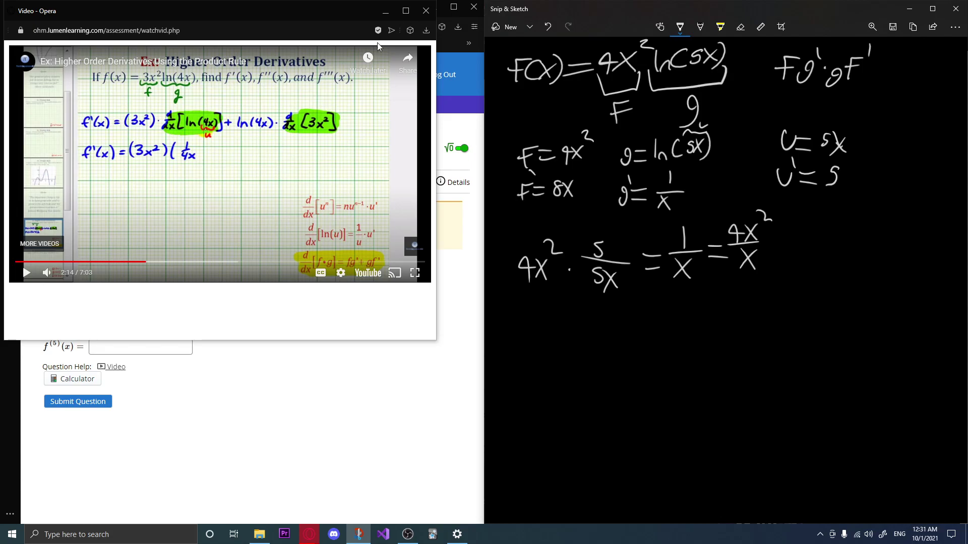
# Play the help video further to examine how the first derivative's terms are simplified.
pyautogui.click(286, 204)
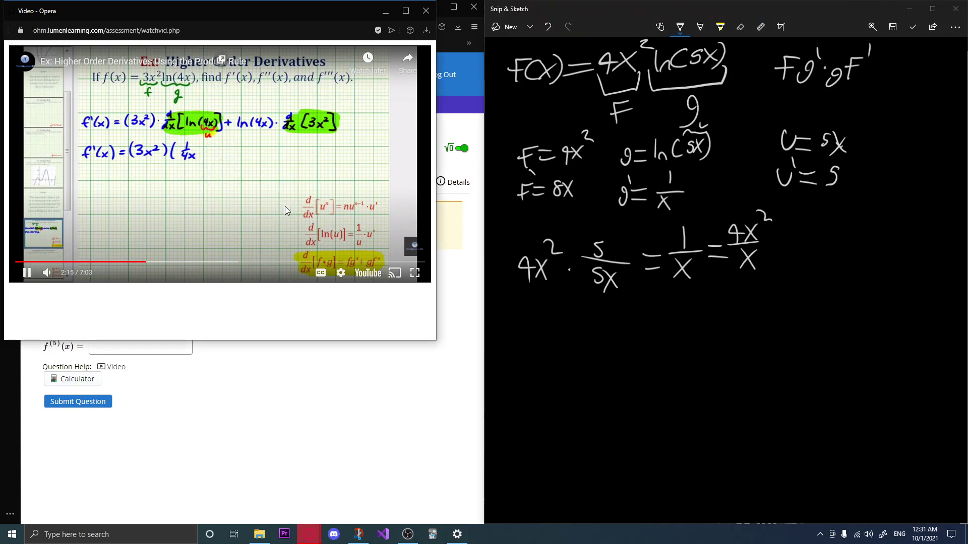
pyautogui.click(163, 262)
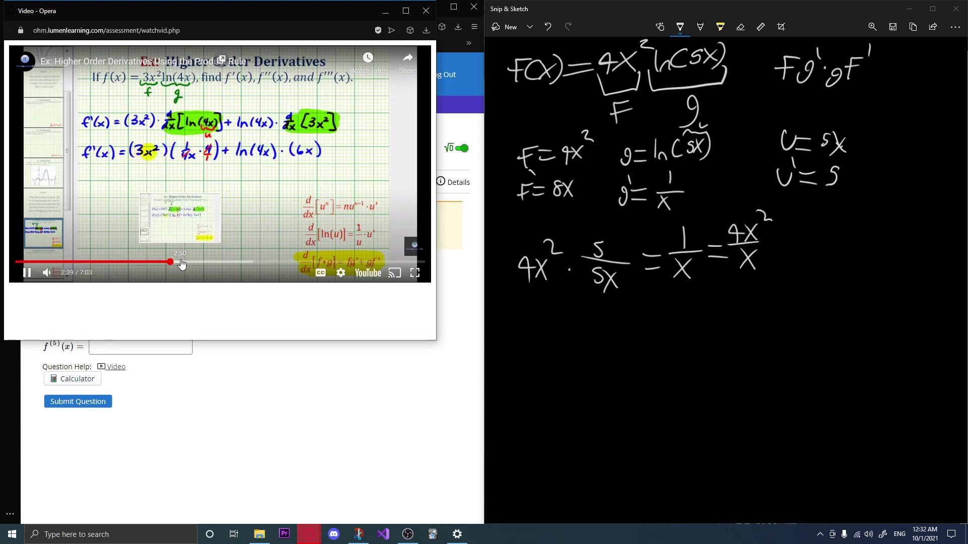
# Finish the handwritten line with = 4x and start the derivative sum below it with 4x +.
pyautogui.click(594, 32)
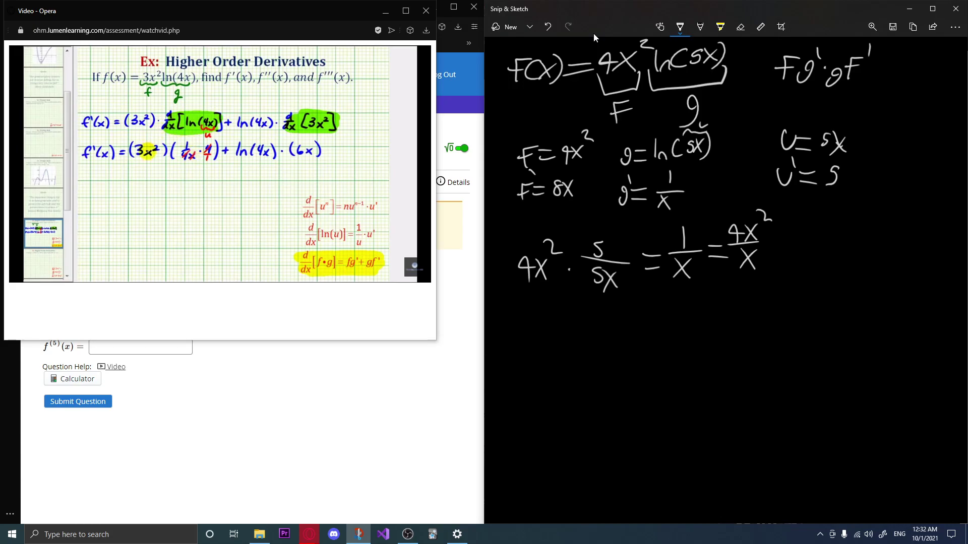
pyautogui.moveTo(766, 241); pyautogui.dragTo(824, 240)
pyautogui.moveTo(824, 226); pyautogui.dragTo(811, 241)
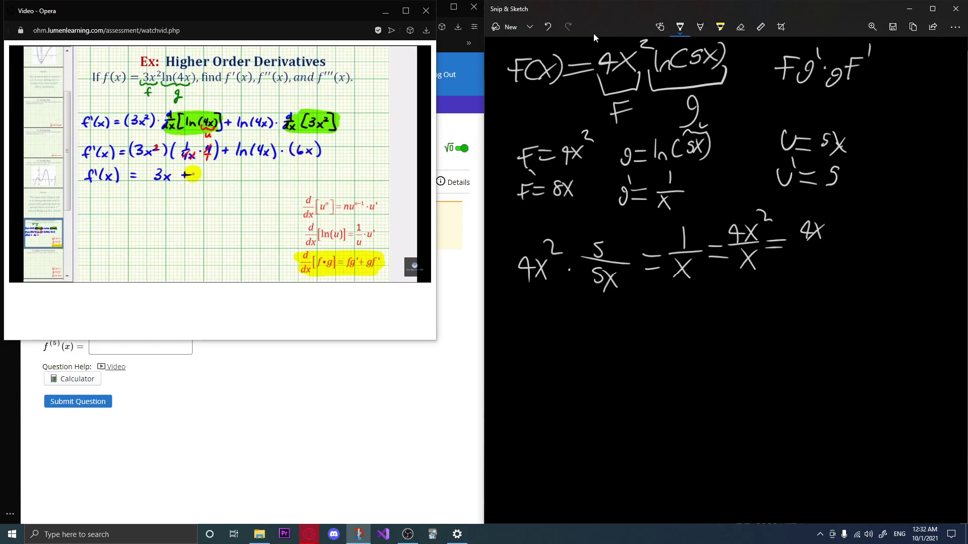
pyautogui.moveTo(514, 353)
pyautogui.mouseDown()
pyautogui.moveTo(510, 371)
pyautogui.moveTo(524, 358)
pyautogui.mouseUp()
pyautogui.moveTo(519, 353)
pyautogui.mouseDown()
pyautogui.moveTo(533, 376)
pyautogui.moveTo(518, 378)
pyautogui.moveTo(555, 363)
pyautogui.moveTo(549, 375)
pyautogui.mouseUp()
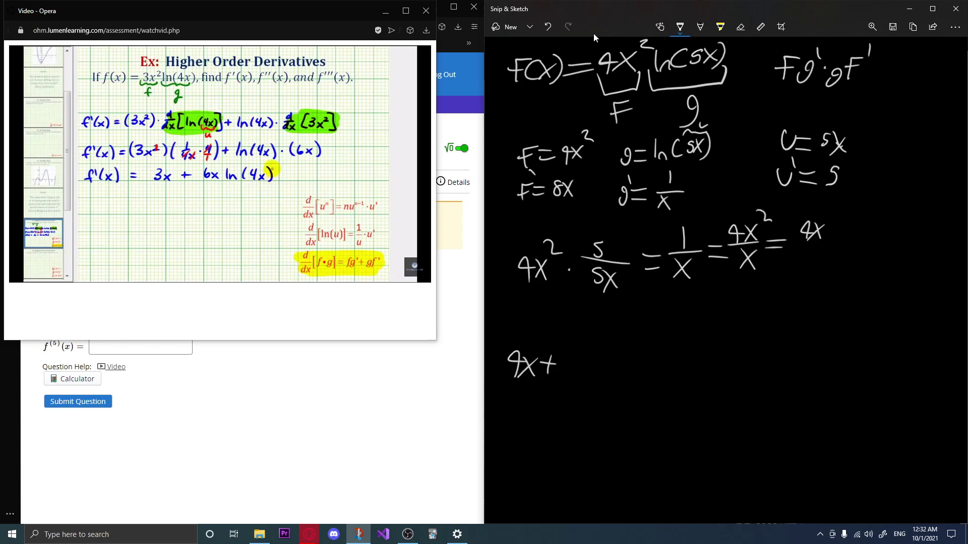
# Correct the handwritten product rule note to Fg' + gF'.
pyautogui.moveTo(821, 85)
pyautogui.mouseDown()
pyautogui.moveTo(810, 101)
pyautogui.moveTo(808, 93)
pyautogui.mouseUp()
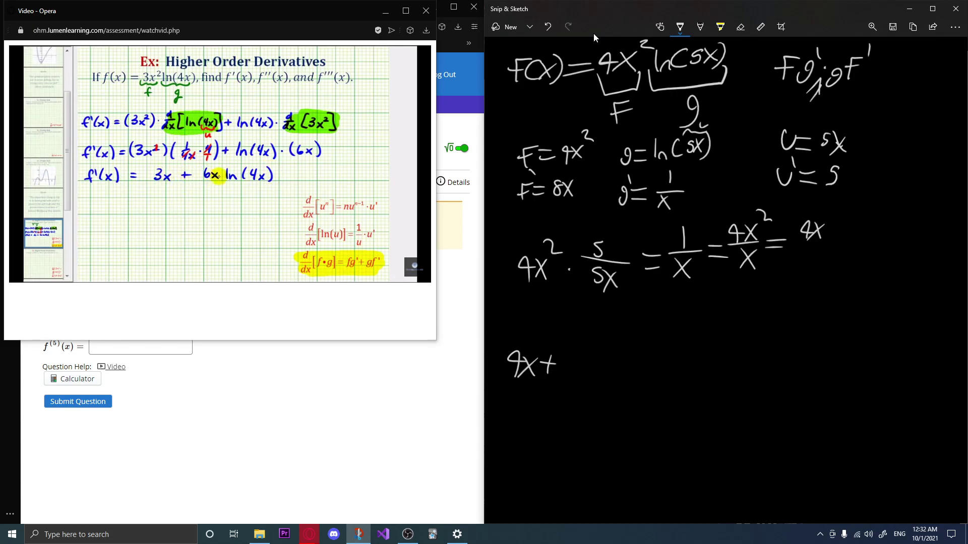
pyautogui.moveTo(796, 57); pyautogui.dragTo(781, 79)
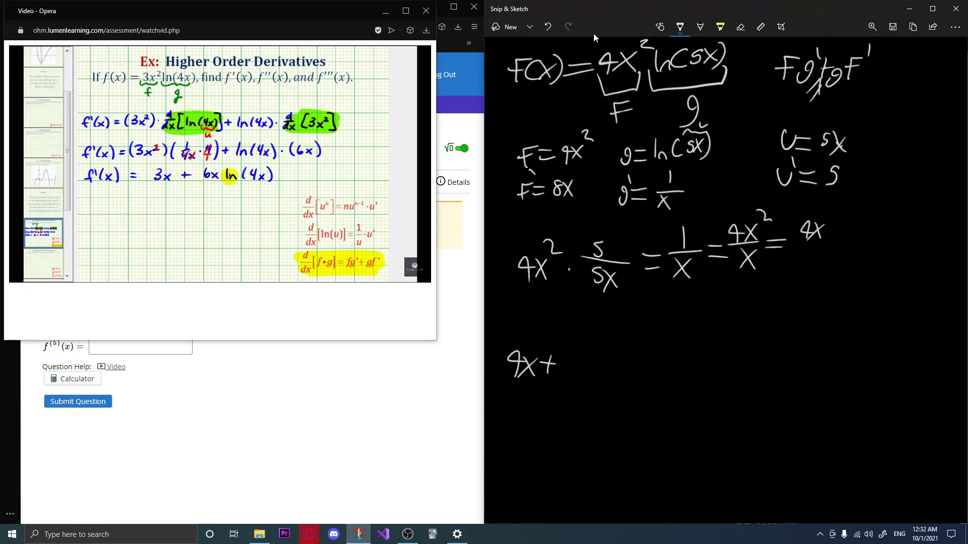
# Continue the derivative sum after 4x + with 6x ln(4x) and pause the help video.
pyautogui.moveTo(571, 353)
pyautogui.mouseDown()
pyautogui.moveTo(564, 367)
pyautogui.moveTo(589, 381)
pyautogui.mouseUp()
pyautogui.moveTo(591, 355); pyautogui.dragTo(573, 382)
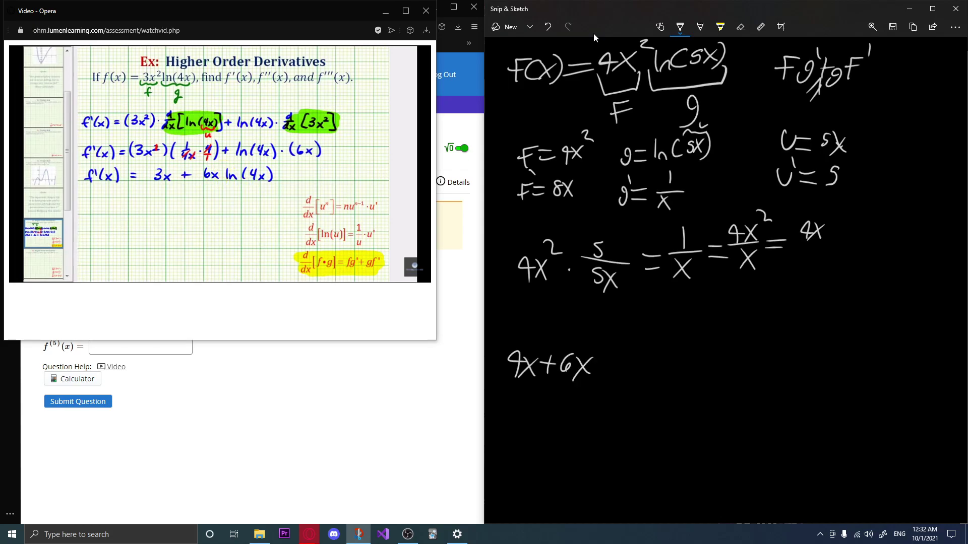
pyautogui.moveTo(609, 353)
pyautogui.mouseDown()
pyautogui.moveTo(607, 372)
pyautogui.moveTo(664, 364)
pyautogui.mouseUp()
pyautogui.moveTo(663, 353)
pyautogui.mouseDown()
pyautogui.moveTo(657, 365)
pyautogui.moveTo(668, 371)
pyautogui.mouseUp()
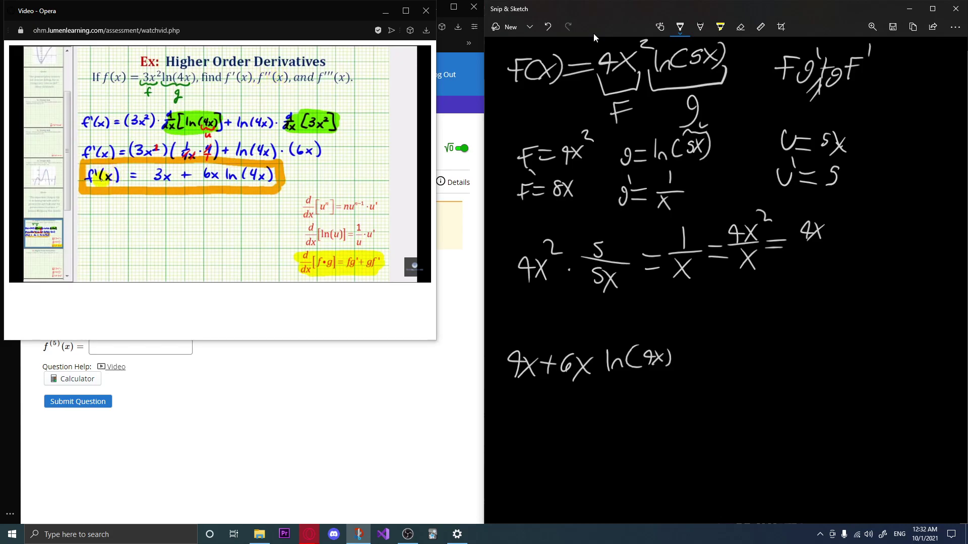
pyautogui.click(266, 152)
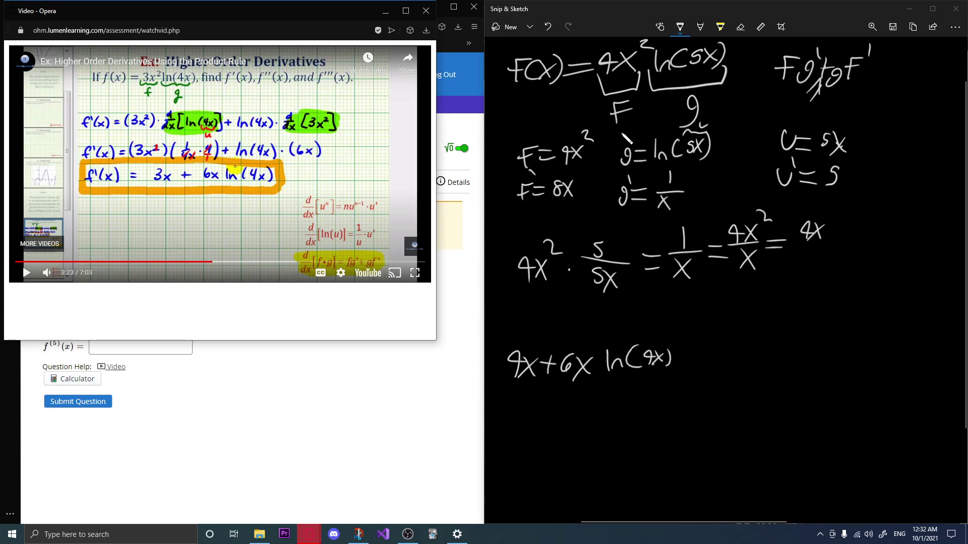
# Replace the 4 inside ln(4x) with 8 and erase the coefficient 6 of the second term.
pyautogui.click(741, 27)
pyautogui.click(639, 358)
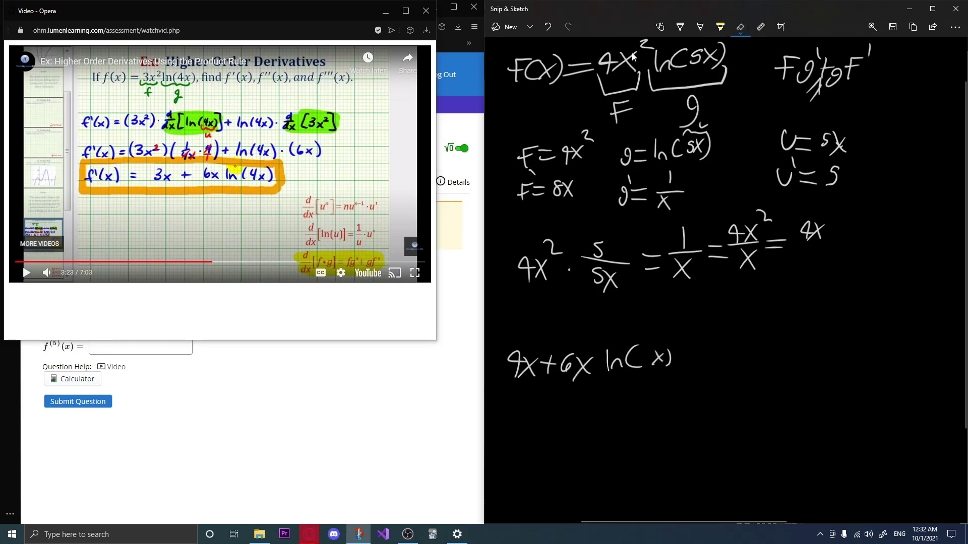
pyautogui.click(680, 26)
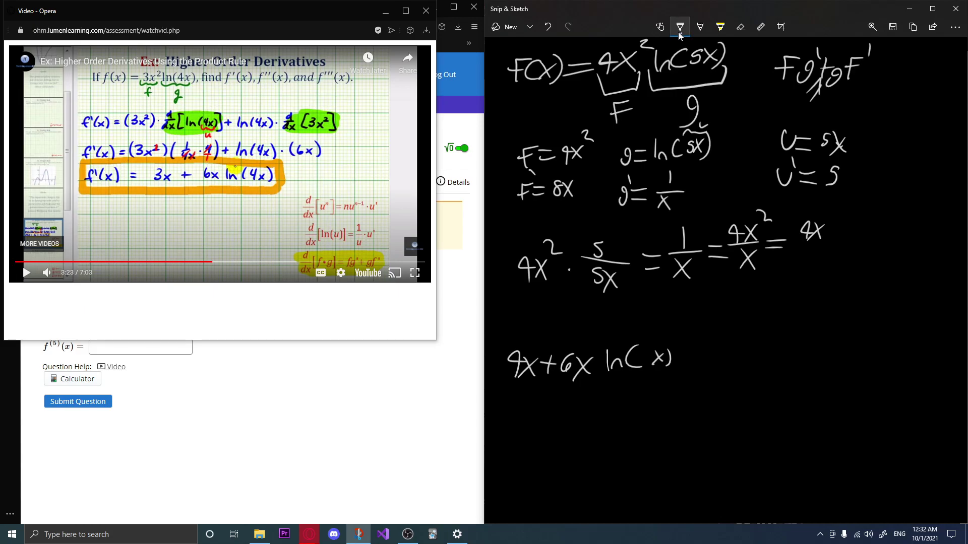
pyautogui.moveTo(651, 348); pyautogui.dragTo(650, 353)
pyautogui.click(740, 27)
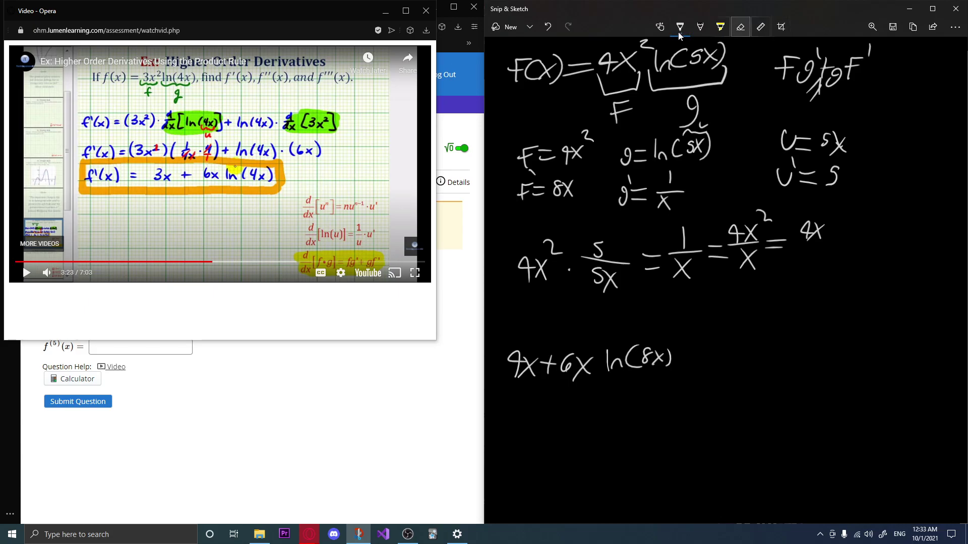
pyautogui.moveTo(563, 355); pyautogui.dragTo(571, 371)
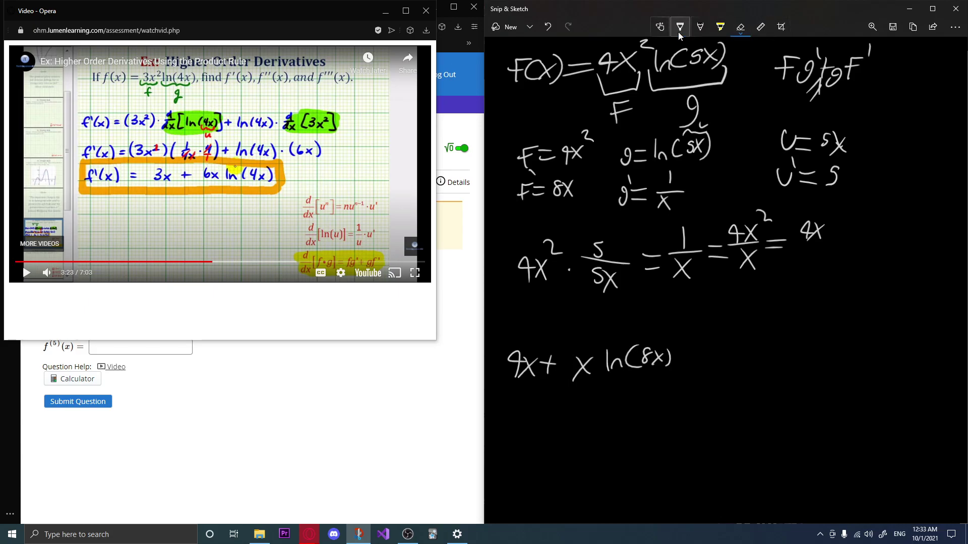
pyautogui.click(680, 27)
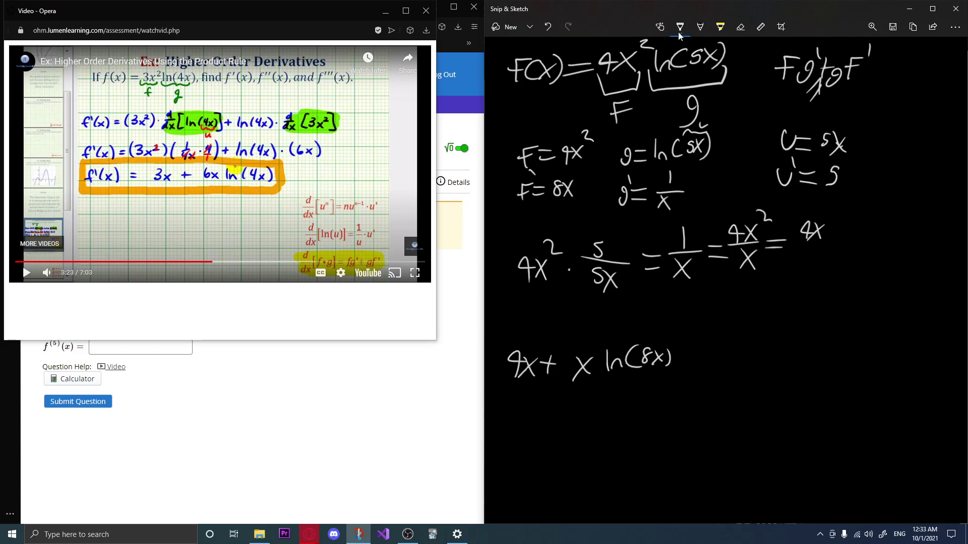
# Undo the edits and strokes of the second term back to 4x +.
pyautogui.hotkey('ctrl', 'z')
pyautogui.hotkey('ctrl', 'z')
pyautogui.hotkey('ctrl', 'z')
pyautogui.hotkey('ctrl', 'z')
pyautogui.hotkey('ctrl', 'z')
pyautogui.hotkey('ctrl', 'z')
pyautogui.hotkey('ctrl', 'z')
pyautogui.hotkey('ctrl', 'z')
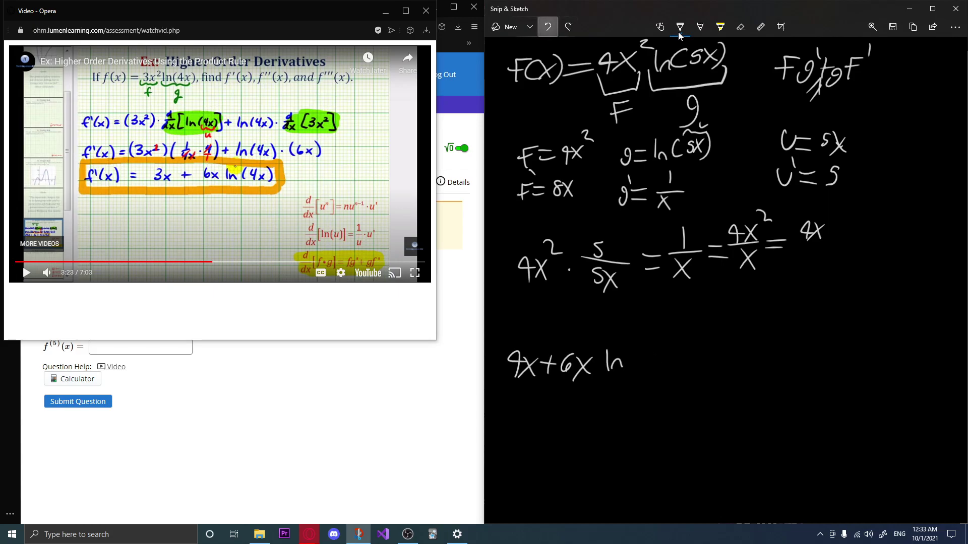
pyautogui.hotkey('ctrl', 'z')
pyautogui.hotkey('ctrl', 'z')
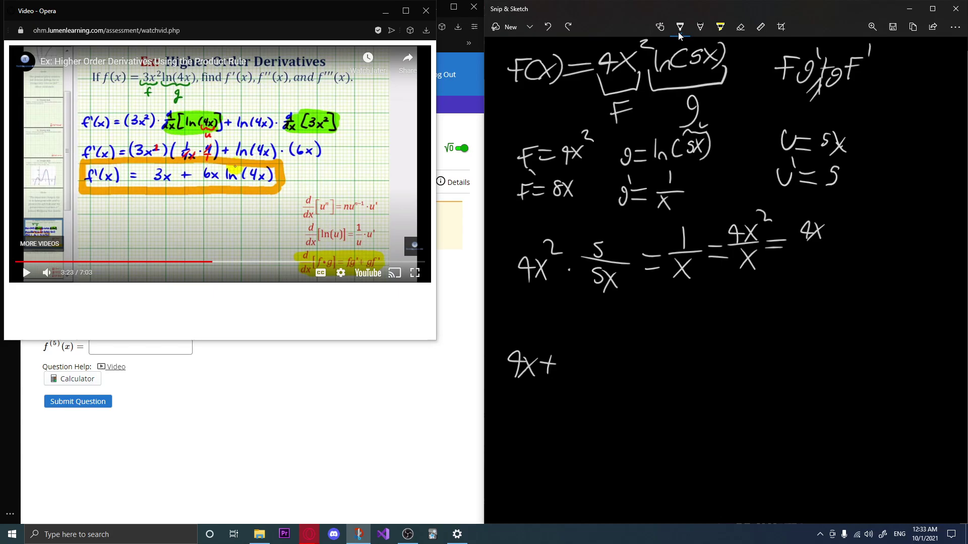
# Write the second product ln(5x) · 8x below the line starting with 4x².
pyautogui.moveTo(534, 304)
pyautogui.mouseDown()
pyautogui.moveTo(534, 320)
pyautogui.moveTo(587, 319)
pyautogui.mouseUp()
pyautogui.moveTo(586, 303)
pyautogui.mouseDown()
pyautogui.moveTo(575, 321)
pyautogui.moveTo(589, 323)
pyautogui.mouseUp()
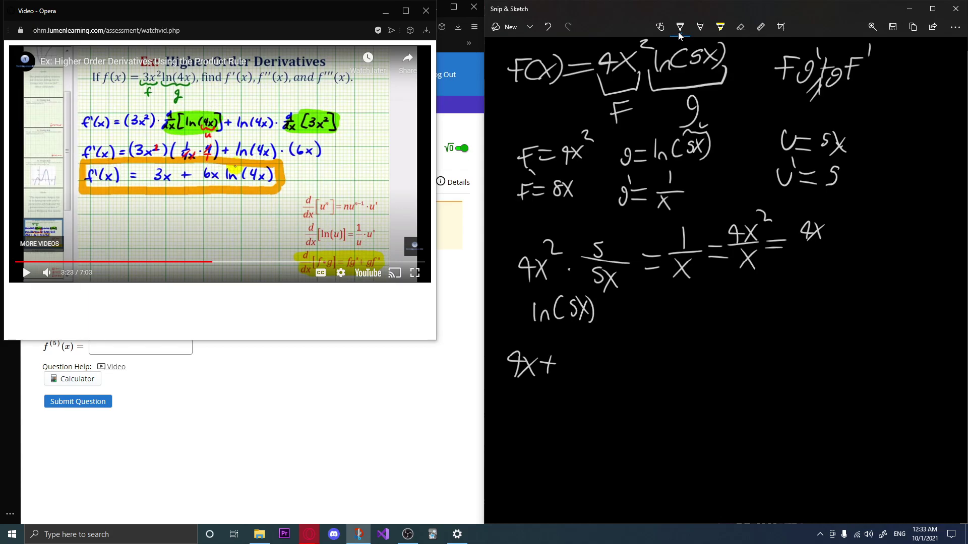
pyautogui.moveTo(599, 303)
pyautogui.mouseDown()
pyautogui.moveTo(616, 298)
pyautogui.moveTo(632, 313)
pyautogui.mouseUp()
pyautogui.moveTo(631, 296); pyautogui.dragTo(623, 315)
# Complete the derivative sum as 4x + 8x ln(5x).
pyautogui.moveTo(578, 350)
pyautogui.mouseDown()
pyautogui.moveTo(570, 359)
pyautogui.moveTo(577, 350)
pyautogui.mouseUp()
pyautogui.moveTo(586, 353)
pyautogui.mouseDown()
pyautogui.moveTo(597, 374)
pyautogui.moveTo(586, 374)
pyautogui.moveTo(628, 371)
pyautogui.mouseUp()
pyautogui.moveTo(639, 344)
pyautogui.mouseDown()
pyautogui.moveTo(637, 372)
pyautogui.moveTo(667, 359)
pyautogui.mouseUp()
pyautogui.moveTo(667, 344); pyautogui.dragTo(657, 361)
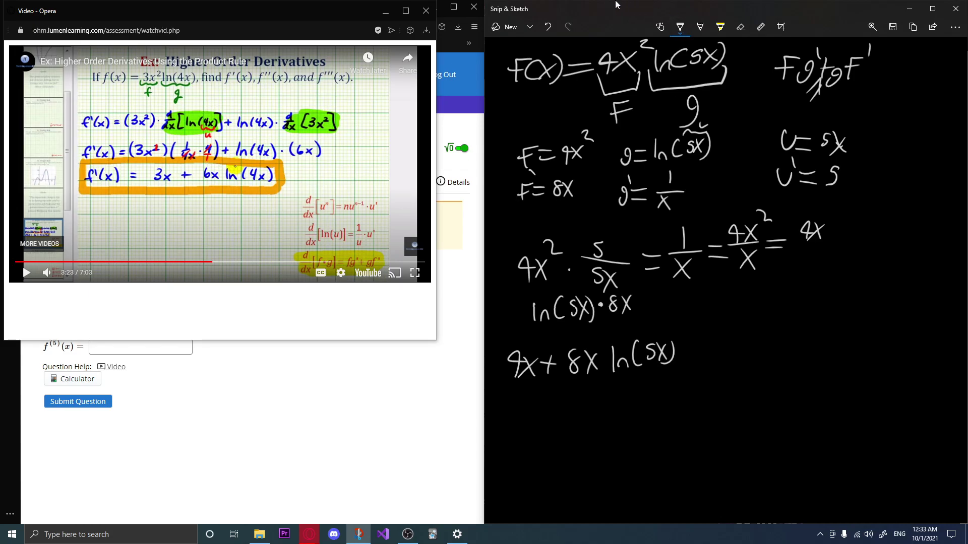
# Close the help video, replace the f'(x) answer with 4z + 8x ln(5x), and submit the question.
pyautogui.click(426, 11)
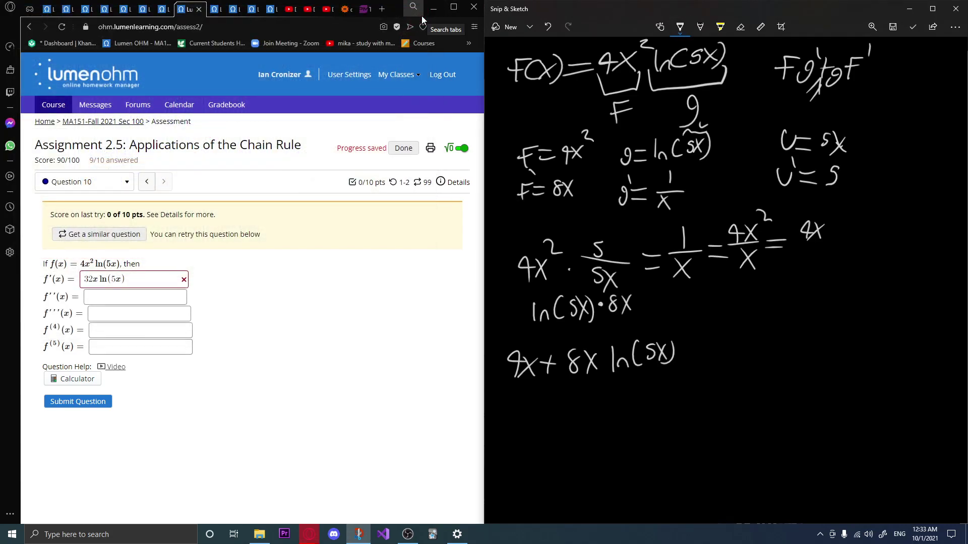
pyautogui.click(34, 277)
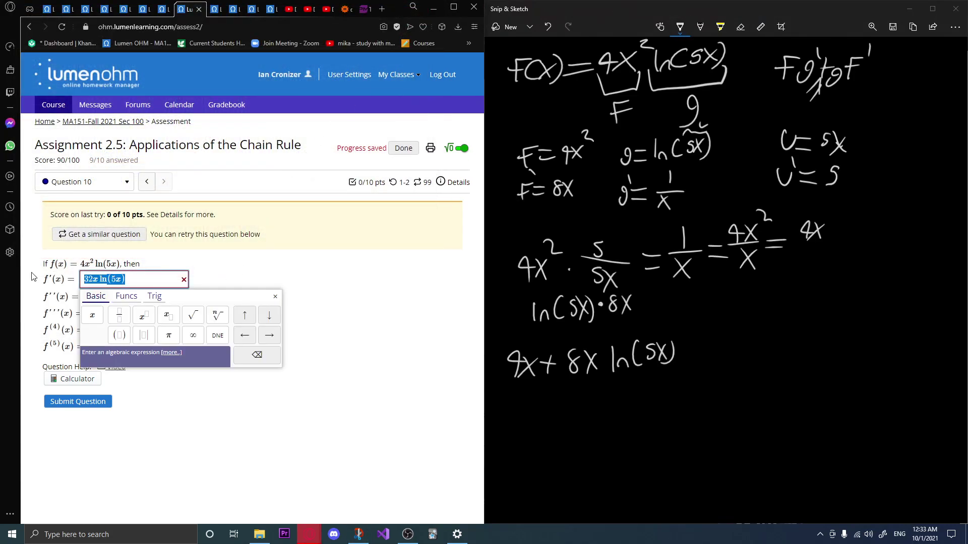
pyautogui.write('4x')
pyautogui.write('+')
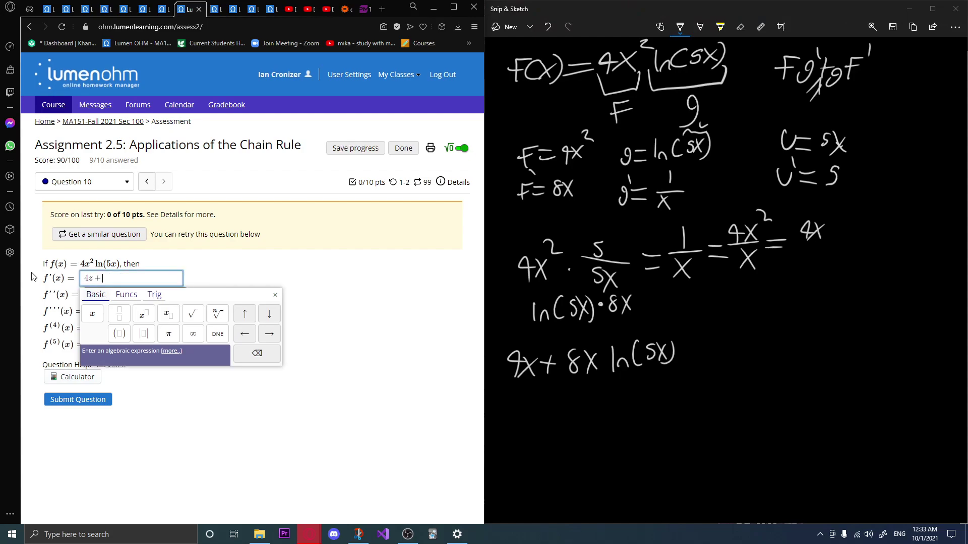
pyautogui.write('8x')
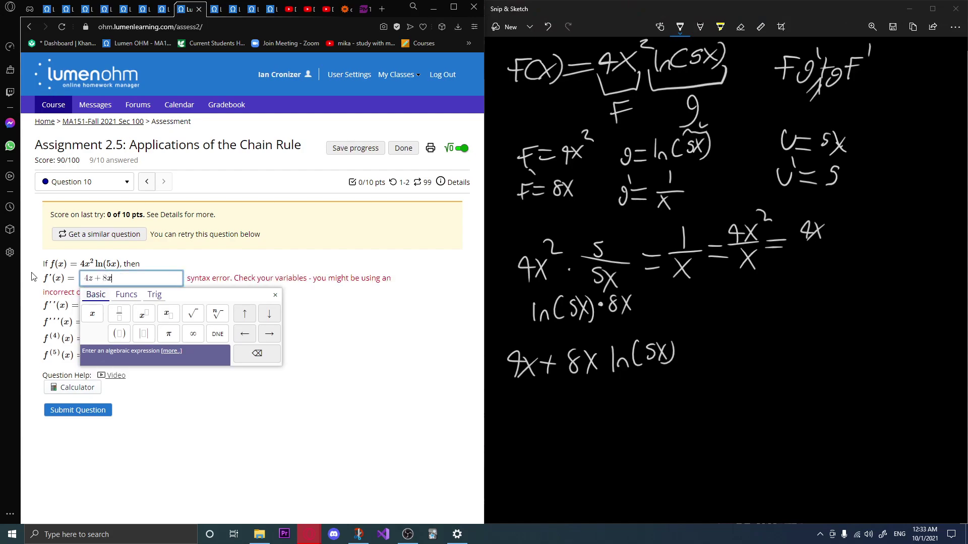
pyautogui.write('ln(')
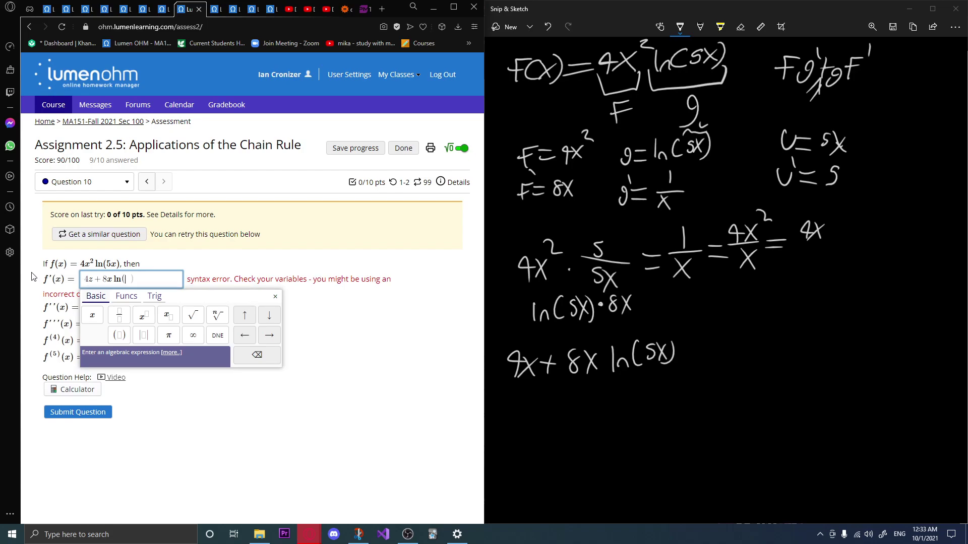
pyautogui.write('5x)')
pyautogui.click(89, 413)
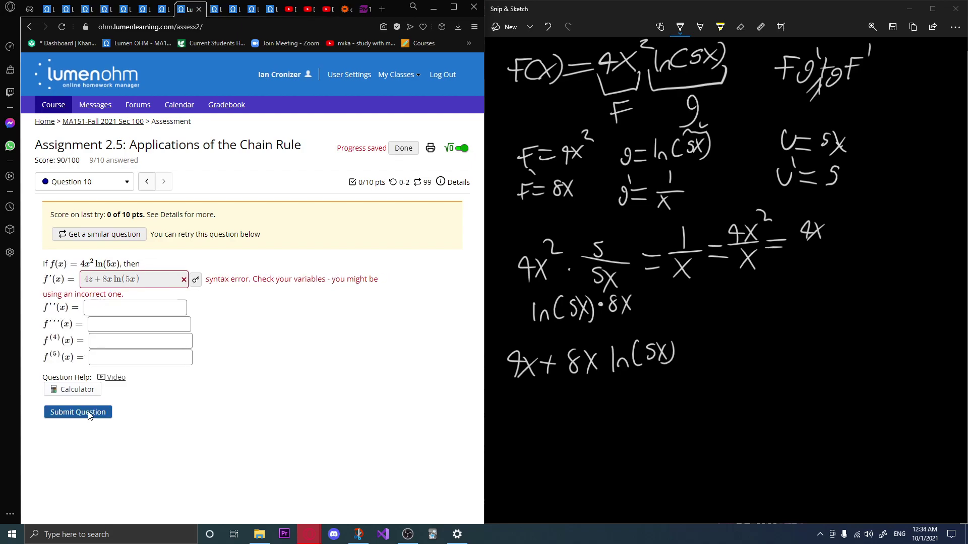
# Reveal the correct answer for f'(x) and get a similar question.
pyautogui.click(196, 280)
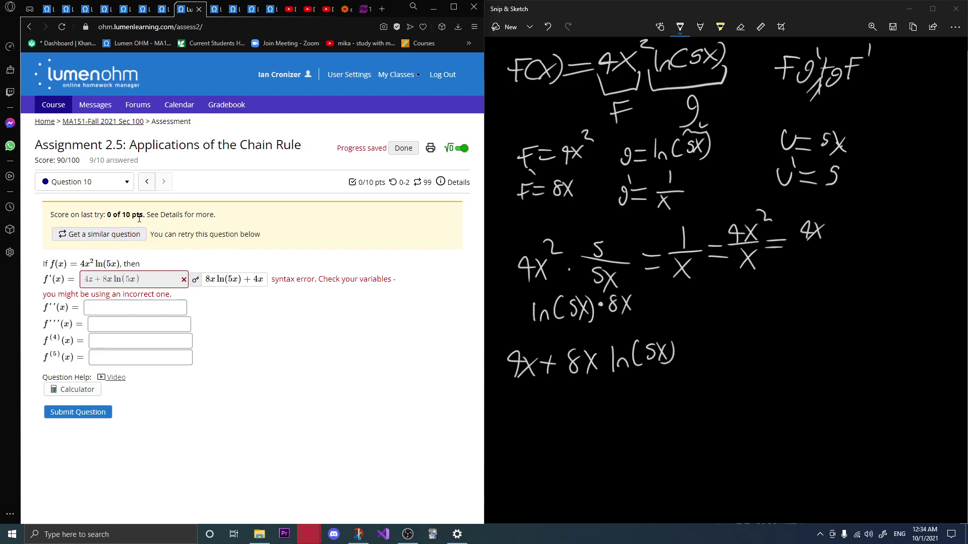
pyautogui.click(129, 235)
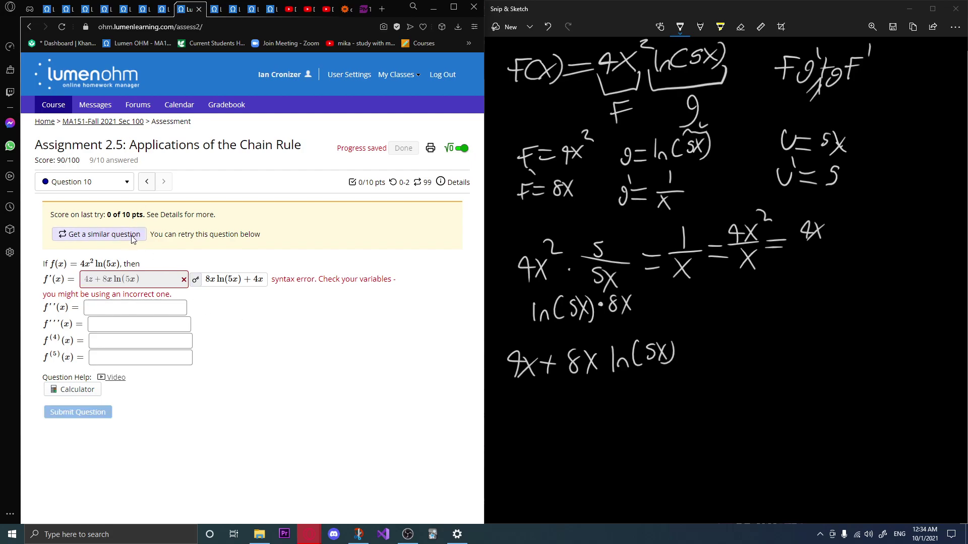
# Clear all ink from the sketch and write the new function F(x) = 9x² ln(6x).
pyautogui.click(740, 27)
pyautogui.click(743, 50)
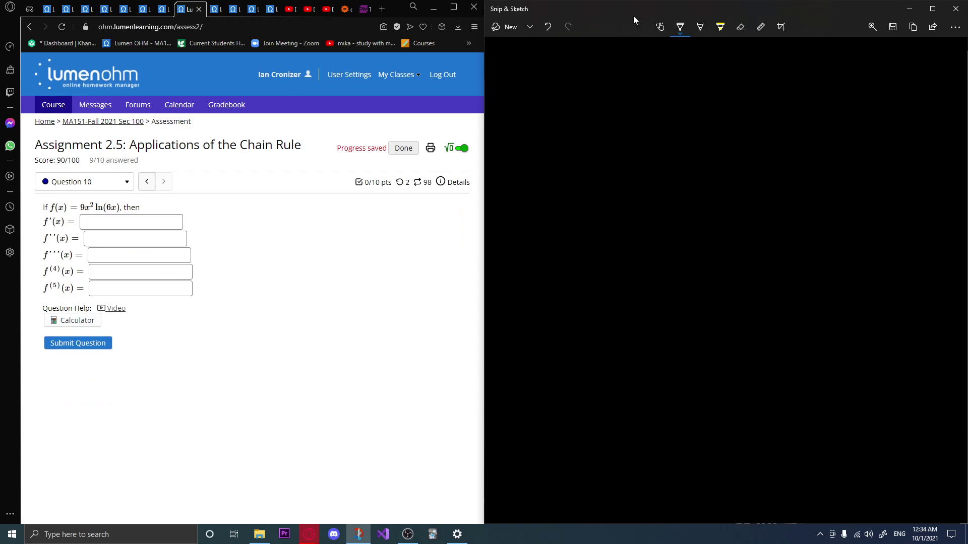
pyautogui.moveTo(508, 53)
pyautogui.mouseDown()
pyautogui.moveTo(504, 77)
pyautogui.moveTo(517, 54)
pyautogui.mouseUp()
pyautogui.moveTo(497, 67); pyautogui.dragTo(519, 73)
pyautogui.moveTo(527, 60)
pyautogui.mouseDown()
pyautogui.moveTo(538, 74)
pyautogui.moveTo(526, 77)
pyautogui.mouseUp()
pyautogui.moveTo(542, 49)
pyautogui.mouseDown()
pyautogui.moveTo(540, 80)
pyautogui.moveTo(569, 59)
pyautogui.mouseUp()
pyautogui.moveTo(549, 71); pyautogui.dragTo(604, 78)
pyautogui.moveTo(603, 60); pyautogui.dragTo(588, 79)
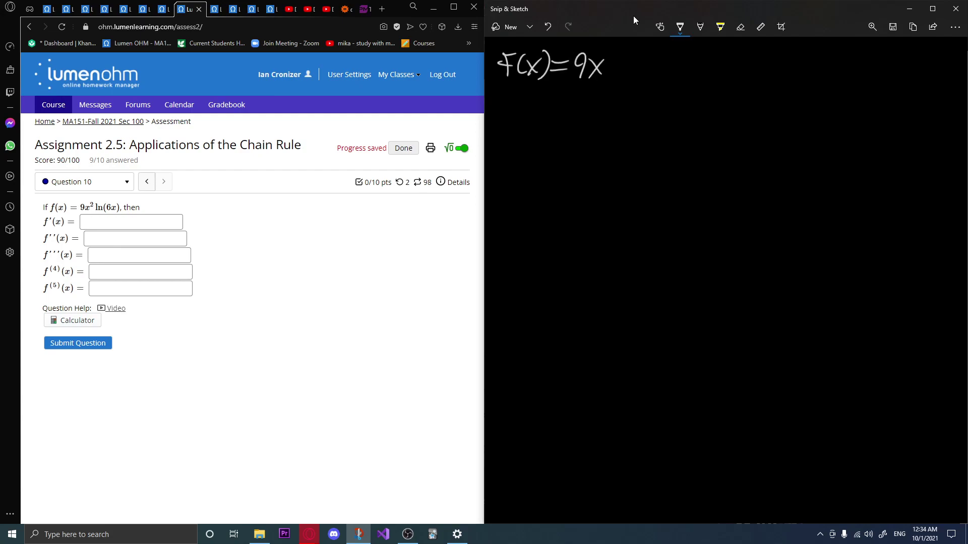
pyautogui.moveTo(611, 49)
pyautogui.mouseDown()
pyautogui.moveTo(643, 74)
pyautogui.moveTo(664, 65)
pyautogui.moveTo(685, 72)
pyautogui.mouseUp()
pyautogui.moveTo(684, 54)
pyautogui.mouseDown()
pyautogui.moveTo(677, 73)
pyautogui.moveTo(690, 74)
pyautogui.mouseUp()
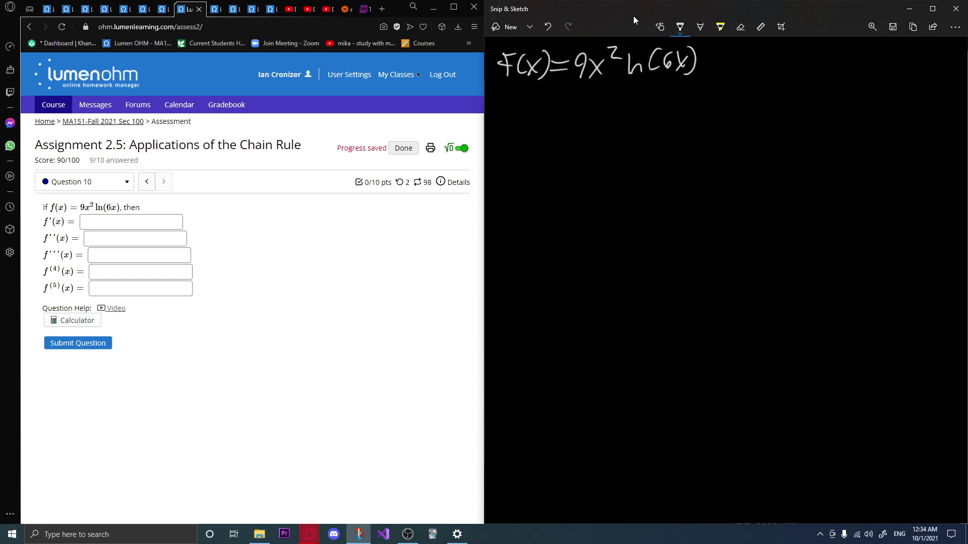
# Write the product rule Fg' + gF' beside the function.
pyautogui.moveTo(785, 56)
pyautogui.mouseDown()
pyautogui.moveTo(771, 79)
pyautogui.moveTo(783, 66)
pyautogui.moveTo(787, 81)
pyautogui.moveTo(801, 59)
pyautogui.moveTo(817, 75)
pyautogui.mouseUp()
pyautogui.moveTo(808, 66)
pyautogui.mouseDown()
pyautogui.moveTo(823, 65)
pyautogui.moveTo(824, 85)
pyautogui.mouseUp()
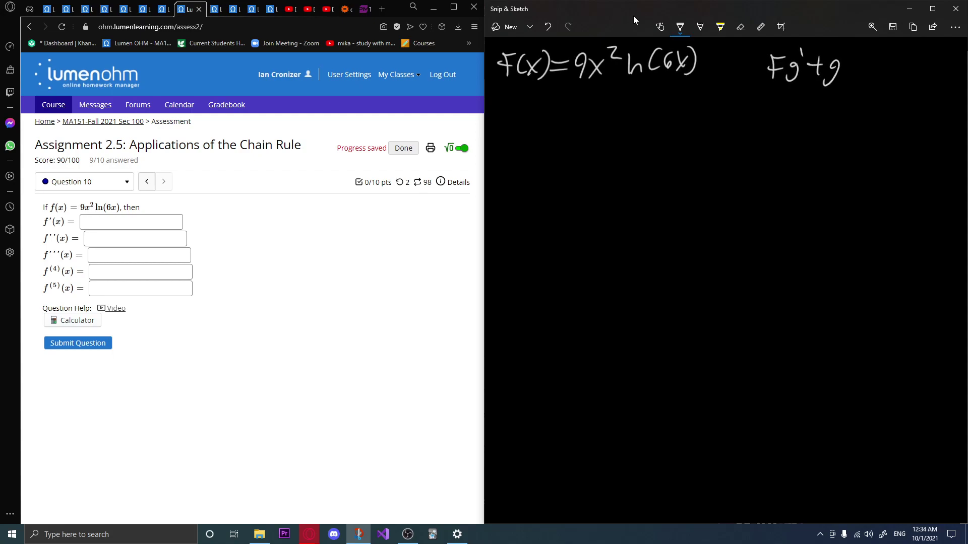
pyautogui.moveTo(864, 55)
pyautogui.mouseDown()
pyautogui.moveTo(849, 73)
pyautogui.moveTo(870, 59)
pyautogui.mouseUp()
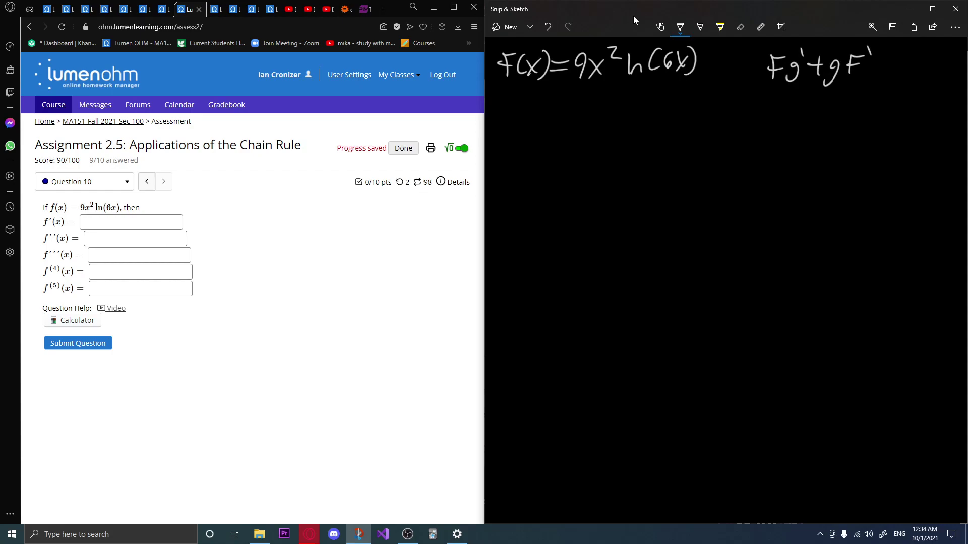
# Bracket the factors 9x² and ln(6x) from below and label them F and g.
pyautogui.moveTo(573, 75)
pyautogui.mouseDown()
pyautogui.moveTo(600, 88)
pyautogui.moveTo(682, 91)
pyautogui.moveTo(694, 70)
pyautogui.mouseUp()
pyautogui.moveTo(585, 107)
pyautogui.mouseDown()
pyautogui.moveTo(586, 125)
pyautogui.moveTo(602, 105)
pyautogui.mouseUp()
pyautogui.moveTo(584, 117)
pyautogui.mouseDown()
pyautogui.moveTo(641, 102)
pyautogui.moveTo(637, 118)
pyautogui.mouseUp()
# Set up the blank equations F =, F' =, g = and g' = below the function.
pyautogui.moveTo(530, 154)
pyautogui.mouseDown()
pyautogui.moveTo(514, 172)
pyautogui.moveTo(529, 162)
pyautogui.mouseUp()
pyautogui.moveTo(536, 157); pyautogui.dragTo(551, 162)
pyautogui.moveTo(511, 214); pyautogui.dragTo(528, 191)
pyautogui.moveTo(533, 198); pyautogui.dragTo(549, 206)
pyautogui.moveTo(705, 161)
pyautogui.mouseDown()
pyautogui.moveTo(696, 176)
pyautogui.moveTo(730, 168)
pyautogui.moveTo(698, 197)
pyautogui.moveTo(707, 183)
pyautogui.moveTo(729, 199)
pyautogui.mouseUp()
pyautogui.moveTo(712, 205); pyautogui.dragTo(733, 204)
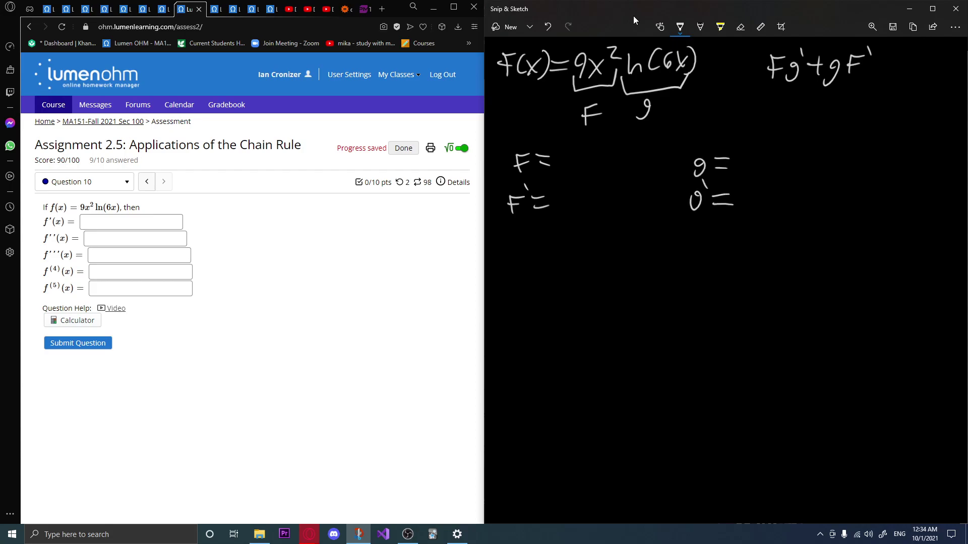
# Fill in g = ln(6x) and g' = 1/x, undoing the miswritten strokes.
pyautogui.moveTo(742, 148)
pyautogui.mouseDown()
pyautogui.moveTo(748, 171)
pyautogui.moveTo(764, 172)
pyautogui.moveTo(739, 167)
pyautogui.moveTo(793, 162)
pyautogui.mouseUp()
pyautogui.hotkey('ctrl', 'z')
pyautogui.hotkey('ctrl', 'z')
pyautogui.moveTo(792, 149)
pyautogui.mouseDown()
pyautogui.moveTo(782, 163)
pyautogui.moveTo(792, 172)
pyautogui.mouseUp()
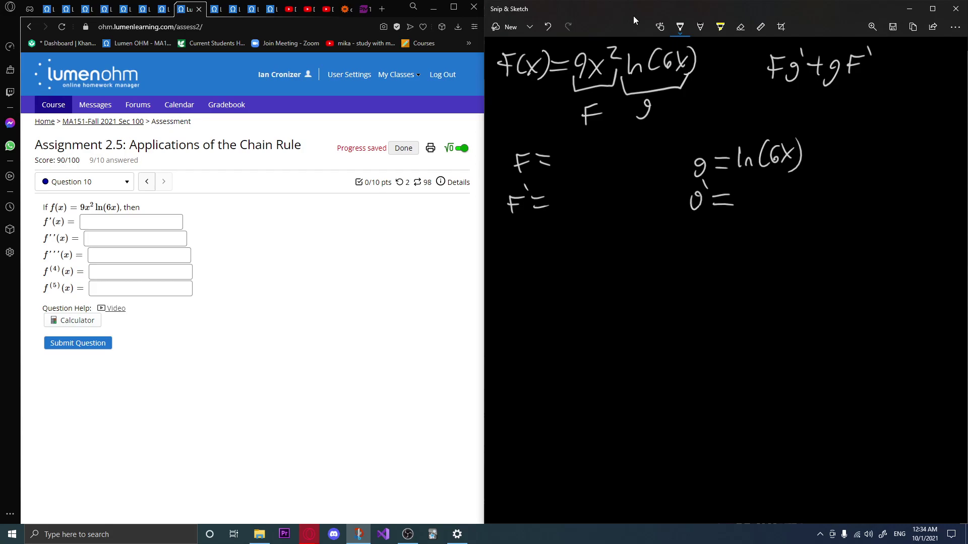
pyautogui.moveTo(748, 181)
pyautogui.mouseDown()
pyautogui.moveTo(743, 194)
pyautogui.moveTo(763, 195)
pyautogui.moveTo(745, 191)
pyautogui.mouseUp()
pyautogui.hotkey('ctrl', 'z')
pyautogui.hotkey('ctrl', 'z')
pyautogui.hotkey('ctrl', 'z')
pyautogui.moveTo(739, 198)
pyautogui.mouseDown()
pyautogui.moveTo(757, 196)
pyautogui.moveTo(746, 211)
pyautogui.mouseUp()
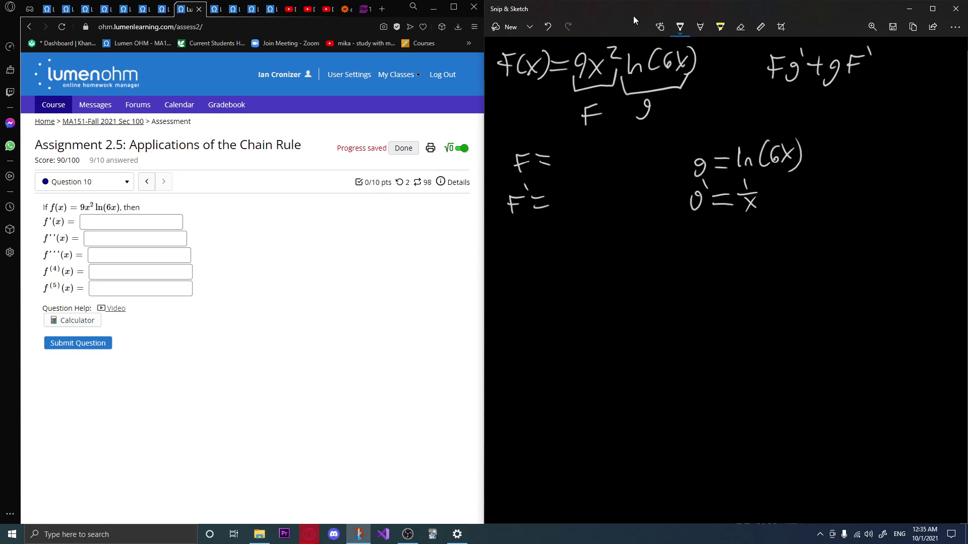
# Note u = 6x and its derivative 6, write the fraction 6/6x, and cancel its sixes.
pyautogui.moveTo(836, 132)
pyautogui.mouseDown()
pyautogui.moveTo(837, 143)
pyautogui.moveTo(849, 132)
pyautogui.mouseUp()
pyautogui.moveTo(852, 142); pyautogui.dragTo(872, 139)
pyautogui.moveTo(893, 129)
pyautogui.mouseDown()
pyautogui.moveTo(901, 149)
pyautogui.moveTo(833, 174)
pyautogui.moveTo(842, 162)
pyautogui.moveTo(872, 166)
pyautogui.moveTo(872, 212)
pyautogui.moveTo(899, 216)
pyautogui.moveTo(868, 241)
pyautogui.moveTo(887, 248)
pyautogui.mouseUp()
pyautogui.hotkey('ctrl', 'z')
pyautogui.moveTo(887, 233); pyautogui.dragTo(875, 251)
pyautogui.moveTo(881, 200); pyautogui.dragTo(852, 247)
pyautogui.hotkey('ctrl', 'z')
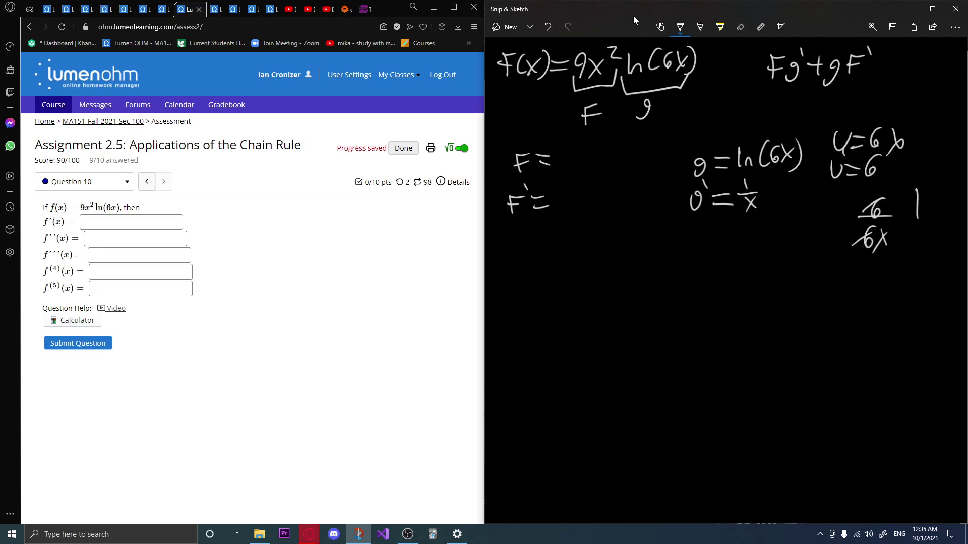
pyautogui.moveTo(904, 215)
pyautogui.mouseDown()
pyautogui.moveTo(942, 216)
pyautogui.moveTo(919, 254)
pyautogui.mouseUp()
# Undo the u notes and the 6/6x fraction.
pyautogui.hotkey('ctrl', 'z')
pyautogui.hotkey('ctrl', 'z')
pyautogui.hotkey('ctrl', 'z')
pyautogui.hotkey('ctrl', 'z')
pyautogui.hotkey('ctrl', 'z')
pyautogui.hotkey('ctrl', 'z')
pyautogui.hotkey('ctrl', 'z')
pyautogui.hotkey('ctrl', 'z')
pyautogui.hotkey('ctrl', 'z')
pyautogui.hotkey('ctrl', 'z')
pyautogui.hotkey('ctrl', 'z')
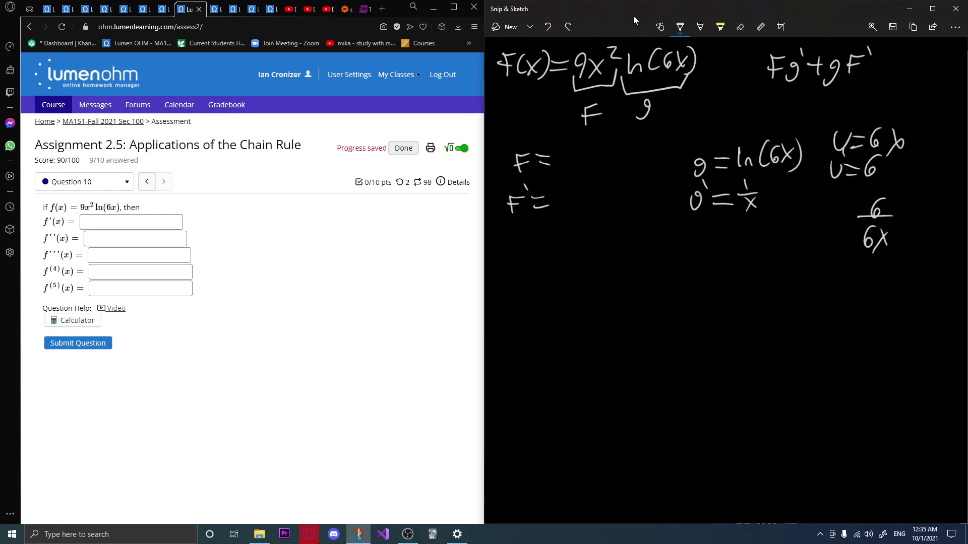
pyautogui.hotkey('ctrl', 'z')
pyautogui.hotkey('ctrl', 'z')
pyautogui.hotkey('ctrl', 'z')
pyautogui.hotkey('ctrl', 'z')
pyautogui.hotkey('ctrl', 'z')
pyautogui.hotkey('ctrl', 'z')
pyautogui.hotkey('ctrl', 'z')
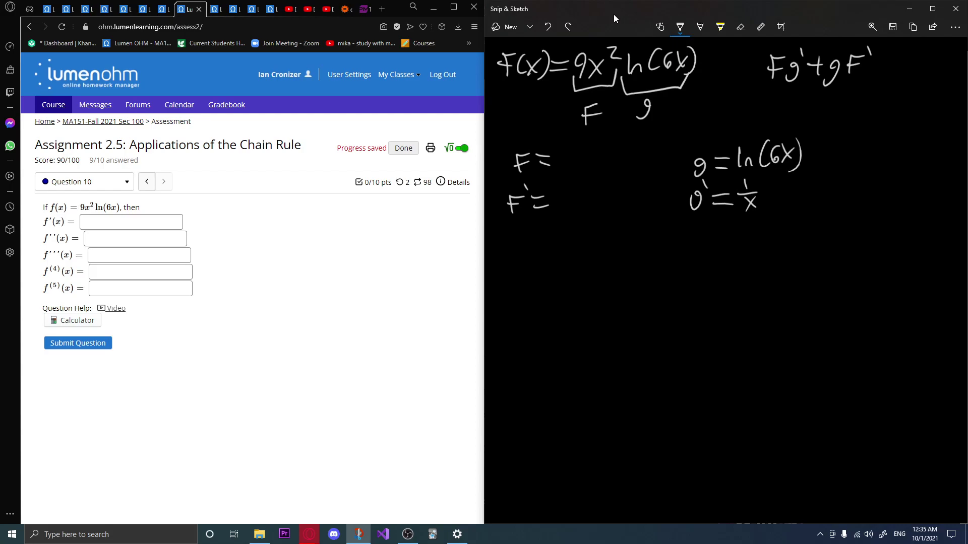
# Fill in F = 9x² and F' = 18x.
pyautogui.moveTo(566, 149)
pyautogui.mouseDown()
pyautogui.moveTo(562, 172)
pyautogui.moveTo(584, 171)
pyautogui.moveTo(571, 174)
pyautogui.moveTo(598, 152)
pyautogui.mouseUp()
pyautogui.moveTo(555, 193)
pyautogui.mouseDown()
pyautogui.moveTo(555, 213)
pyautogui.moveTo(567, 197)
pyautogui.moveTo(586, 211)
pyautogui.mouseUp()
pyautogui.moveTo(586, 195); pyautogui.dragTo(573, 214)
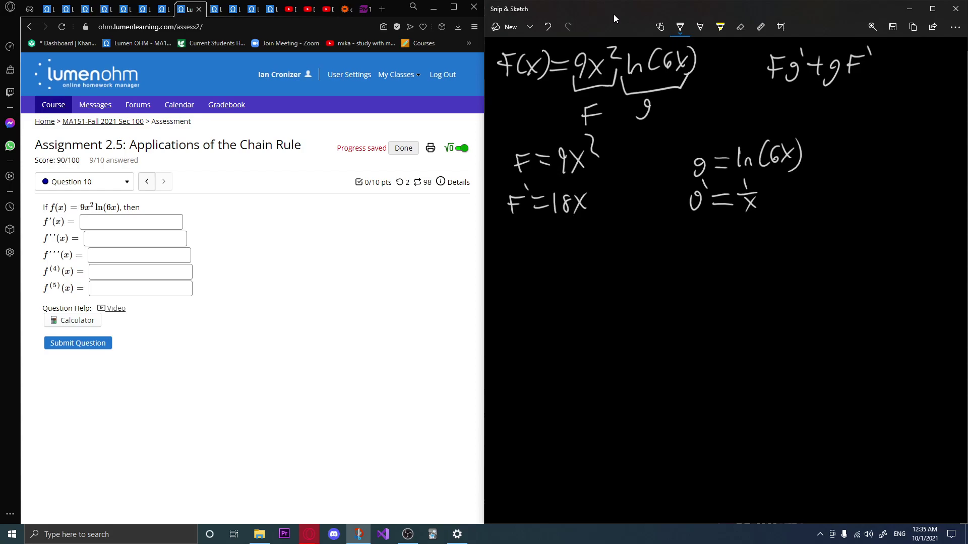
# Start the product-rule line below F' and g' by writing 9x².
pyautogui.moveTo(523, 270)
pyautogui.mouseDown()
pyautogui.moveTo(514, 291)
pyautogui.moveTo(540, 290)
pyautogui.mouseUp()
pyautogui.moveTo(539, 274); pyautogui.dragTo(524, 291)
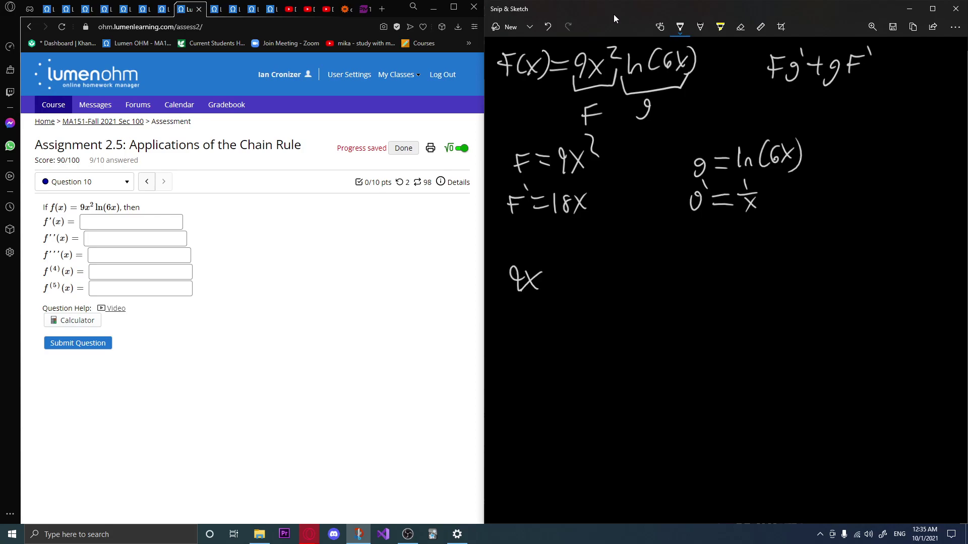
pyautogui.moveTo(544, 249)
pyautogui.mouseDown()
pyautogui.moveTo(576, 285)
pyautogui.moveTo(568, 295)
pyautogui.mouseUp()
pyautogui.hotkey('ctrl', 'z')
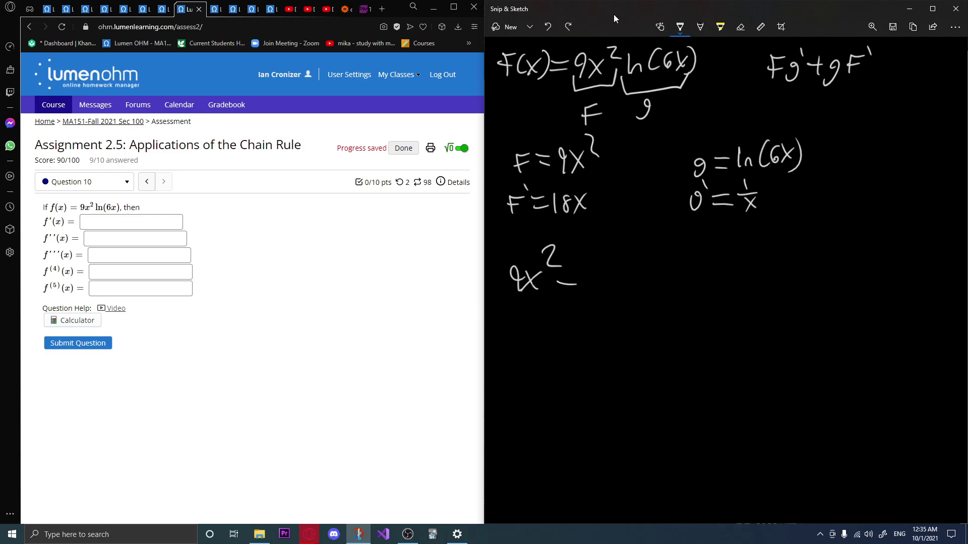
pyautogui.hotkey('ctrl', 'z')
pyautogui.moveTo(580, 252)
pyautogui.mouseDown()
pyautogui.moveTo(577, 277)
pyautogui.moveTo(593, 277)
pyautogui.mouseUp()
pyautogui.moveTo(573, 280)
pyautogui.mouseDown()
pyautogui.moveTo(588, 294)
pyautogui.moveTo(568, 296)
pyautogui.mouseUp()
pyautogui.hotkey('ctrl', 'z')
pyautogui.hotkey('ctrl', 'z')
pyautogui.hotkey('ctrl', 'z')
pyautogui.hotkey('ctrl', 'z')
pyautogui.hotkey('ctrl', 'z')
pyautogui.moveTo(606, 272)
pyautogui.mouseDown()
pyautogui.moveTo(601, 292)
pyautogui.moveTo(629, 295)
pyautogui.mouseUp()
pyautogui.moveTo(630, 271)
pyautogui.mouseDown()
pyautogui.moveTo(604, 295)
pyautogui.moveTo(602, 331)
pyautogui.mouseUp()
pyautogui.hotkey('ctrl', 'z')
pyautogui.hotkey('ctrl', 'z')
pyautogui.hotkey('ctrl', 'z')
pyautogui.hotkey('ctrl', 'z')
# Continue the line after 9x² with = 9x + ln(6x) · 18x.
pyautogui.moveTo(569, 271); pyautogui.dragTo(589, 268)
pyautogui.moveTo(567, 283); pyautogui.dragTo(630, 288)
pyautogui.moveTo(637, 267)
pyautogui.mouseDown()
pyautogui.moveTo(610, 294)
pyautogui.moveTo(670, 273)
pyautogui.mouseUp()
pyautogui.moveTo(661, 266)
pyautogui.mouseDown()
pyautogui.moveTo(658, 290)
pyautogui.moveTo(722, 272)
pyautogui.mouseUp()
pyautogui.moveTo(735, 259)
pyautogui.mouseDown()
pyautogui.moveTo(742, 282)
pyautogui.moveTo(730, 284)
pyautogui.mouseUp()
pyautogui.moveTo(746, 253); pyautogui.dragTo(749, 291)
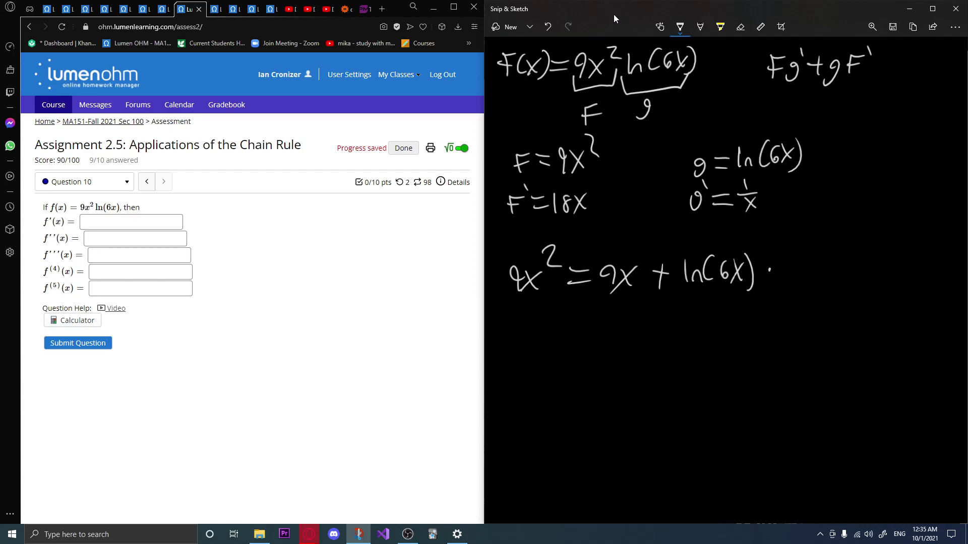
pyautogui.moveTo(780, 259)
pyautogui.mouseDown()
pyautogui.moveTo(780, 284)
pyautogui.moveTo(799, 264)
pyautogui.mouseUp()
pyautogui.moveTo(798, 263); pyautogui.dragTo(807, 282)
pyautogui.moveTo(814, 261); pyautogui.dragTo(797, 289)
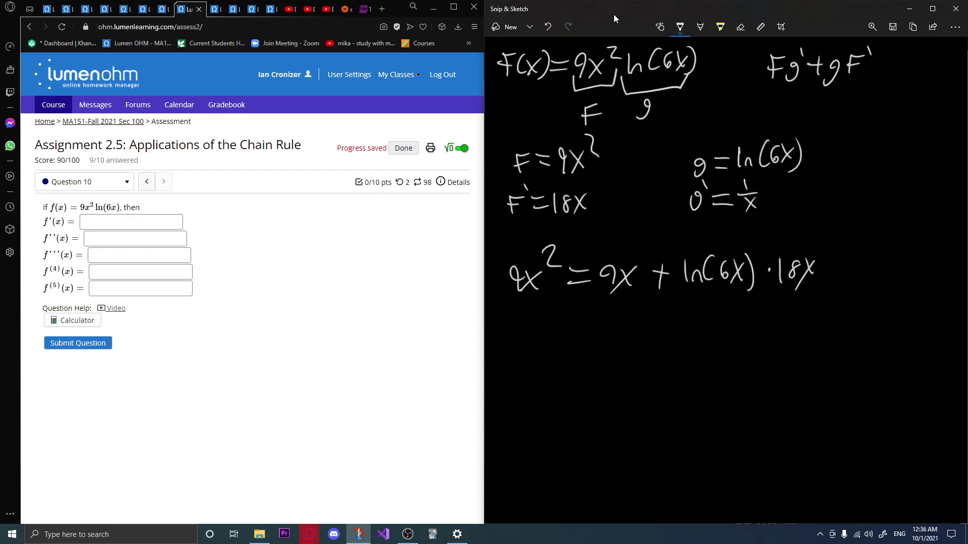
# Write the simplified first derivative 9x + 18x ln(6x) below the product-rule line.
pyautogui.moveTo(545, 350)
pyautogui.mouseDown()
pyautogui.moveTo(536, 359)
pyautogui.moveTo(546, 377)
pyautogui.mouseUp()
pyautogui.moveTo(549, 353)
pyautogui.mouseDown()
pyautogui.moveTo(561, 376)
pyautogui.moveTo(549, 378)
pyautogui.moveTo(584, 358)
pyautogui.mouseUp()
pyautogui.moveTo(575, 350); pyautogui.dragTo(575, 379)
pyautogui.moveTo(594, 346)
pyautogui.mouseDown()
pyautogui.moveTo(592, 375)
pyautogui.moveTo(602, 369)
pyautogui.mouseUp()
pyautogui.moveTo(616, 349)
pyautogui.mouseDown()
pyautogui.moveTo(629, 371)
pyautogui.moveTo(615, 373)
pyautogui.moveTo(635, 372)
pyautogui.mouseUp()
pyautogui.moveTo(641, 359)
pyautogui.mouseDown()
pyautogui.moveTo(657, 377)
pyautogui.moveTo(672, 369)
pyautogui.mouseUp()
pyautogui.moveTo(687, 348)
pyautogui.mouseDown()
pyautogui.moveTo(701, 364)
pyautogui.moveTo(689, 374)
pyautogui.mouseUp()
pyautogui.moveTo(698, 341); pyautogui.dragTo(701, 380)
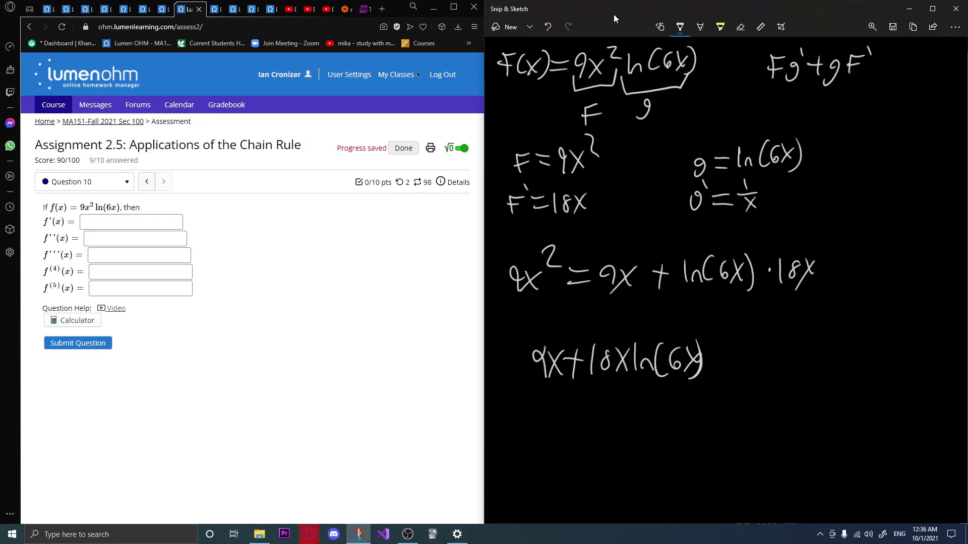
# Enter 9x + 18x ln(6x) as the answer for f'(x) and submit the question.
pyautogui.click(158, 220)
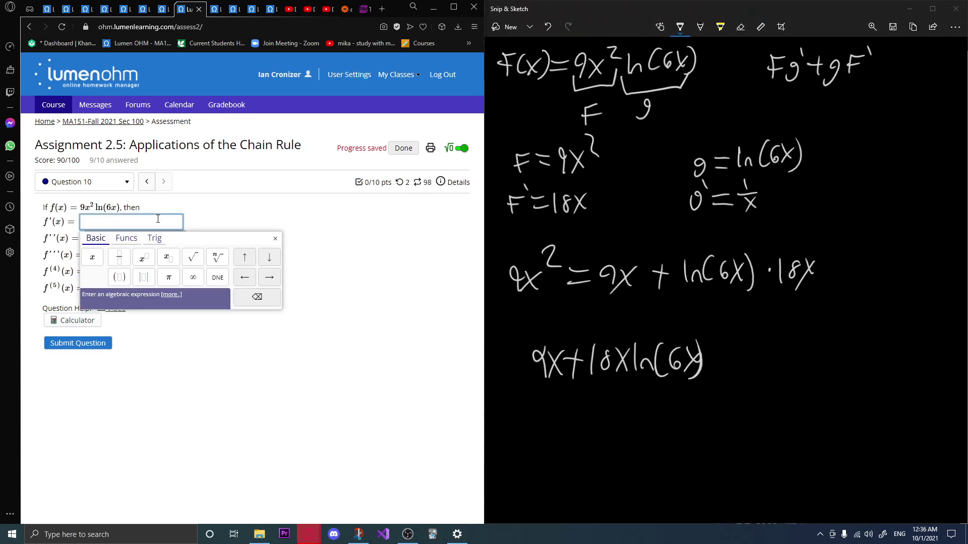
pyautogui.write('9x ')
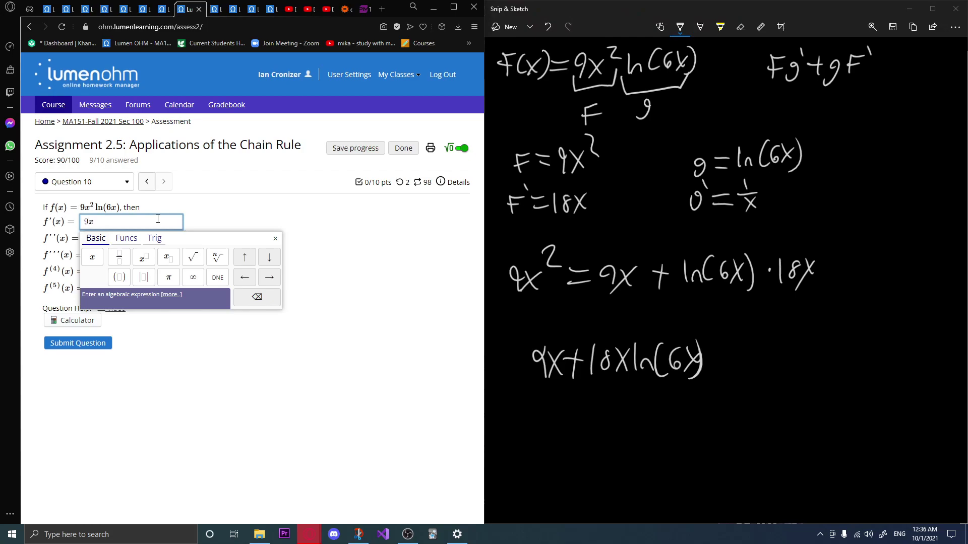
pyautogui.write('+ 18x ln(')
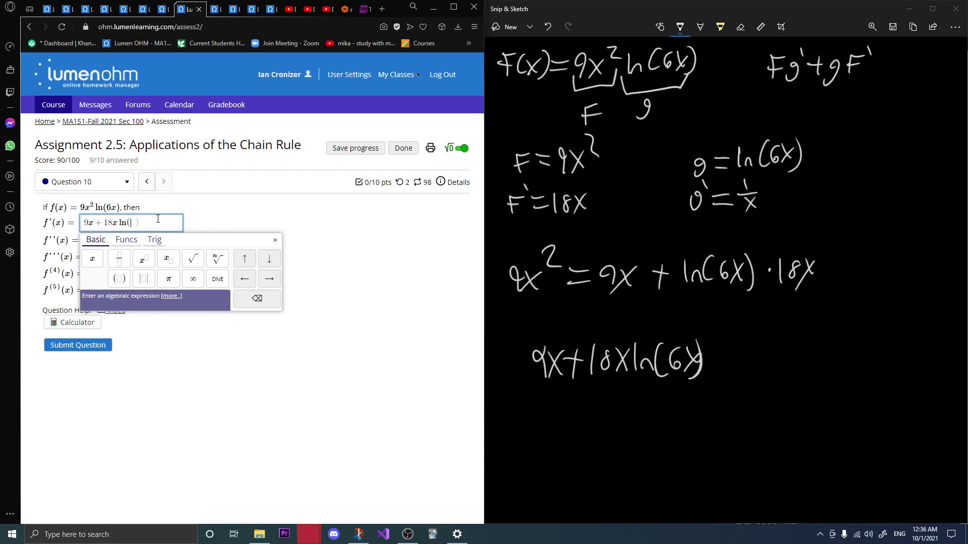
pyautogui.write('6x)')
pyautogui.click(81, 347)
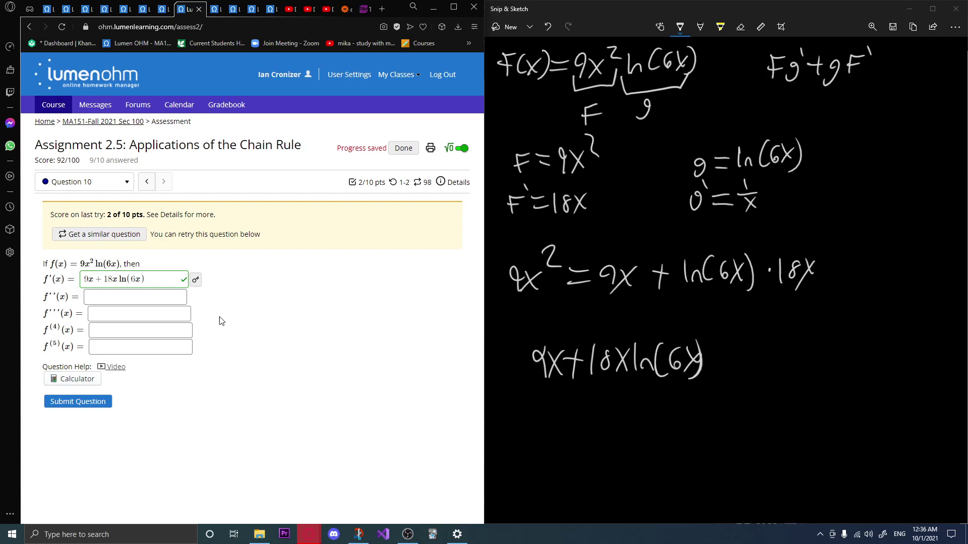
# Erase all the handwritten work above the simplified line 9x + 18x ln(6x).
pyautogui.click(749, 41)
pyautogui.click(740, 27)
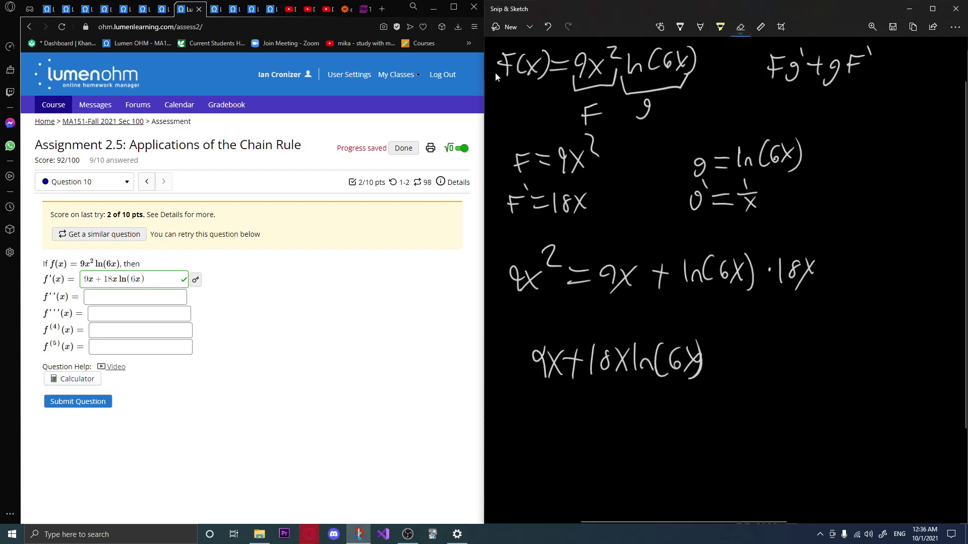
pyautogui.moveTo(495, 72)
pyautogui.mouseDown()
pyautogui.moveTo(605, 76)
pyautogui.moveTo(496, 63)
pyautogui.moveTo(570, 49)
pyautogui.moveTo(676, 86)
pyautogui.moveTo(666, 62)
pyautogui.moveTo(852, 81)
pyautogui.moveTo(890, 53)
pyautogui.mouseUp()
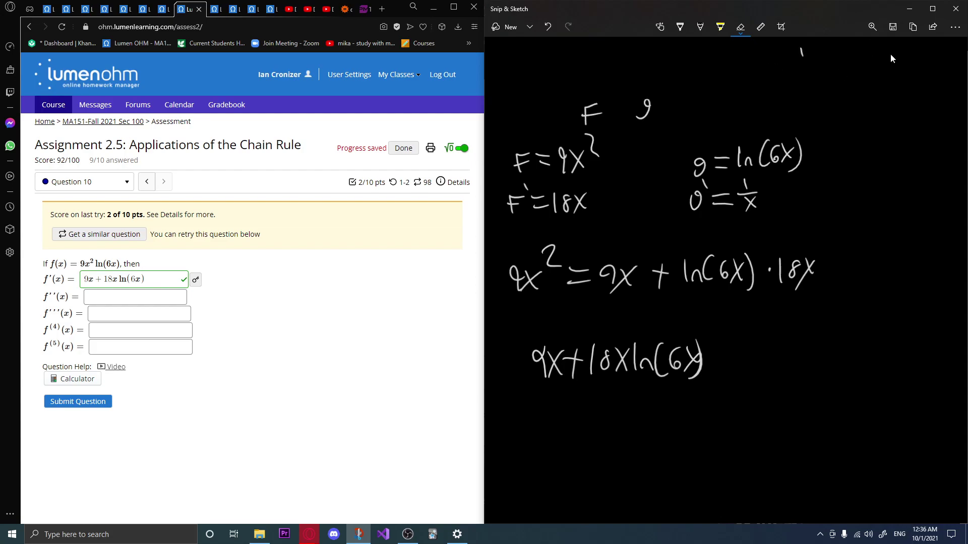
pyautogui.moveTo(817, 58)
pyautogui.mouseDown()
pyautogui.moveTo(805, 157)
pyautogui.moveTo(700, 191)
pyautogui.moveTo(749, 180)
pyautogui.moveTo(654, 111)
pyautogui.moveTo(603, 114)
pyautogui.moveTo(559, 157)
pyautogui.moveTo(534, 154)
pyautogui.moveTo(511, 201)
pyautogui.moveTo(563, 198)
pyautogui.moveTo(552, 198)
pyautogui.moveTo(530, 277)
pyautogui.moveTo(775, 274)
pyautogui.mouseUp()
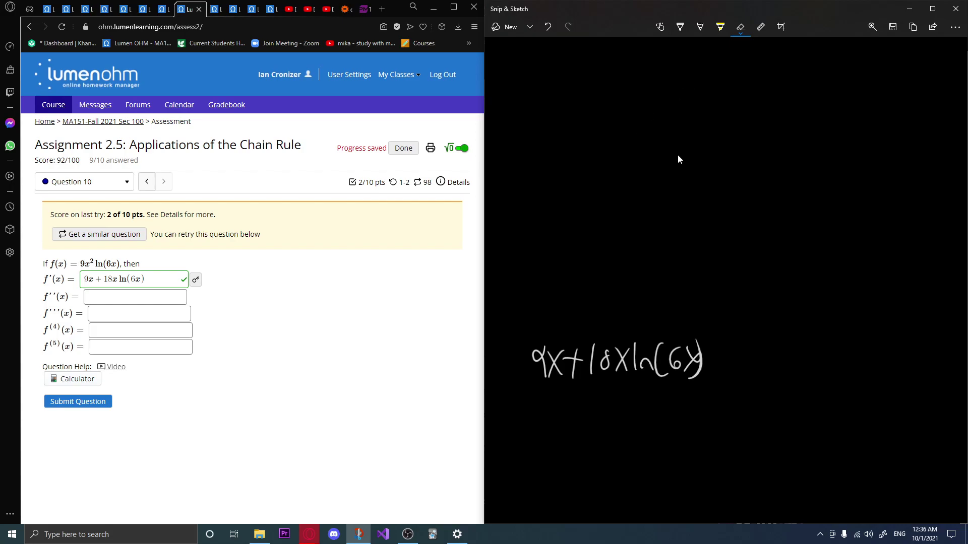
# Write f'(x) = 9x + 18x ln(6x) across the cleared upper part of the canvas.
pyautogui.click(680, 26)
pyautogui.moveTo(522, 56)
pyautogui.mouseDown()
pyautogui.moveTo(516, 84)
pyautogui.moveTo(541, 85)
pyautogui.mouseUp()
pyautogui.moveTo(539, 64)
pyautogui.mouseDown()
pyautogui.moveTo(517, 85)
pyautogui.moveTo(563, 66)
pyautogui.moveTo(555, 82)
pyautogui.moveTo(566, 84)
pyautogui.mouseUp()
pyautogui.moveTo(586, 59)
pyautogui.mouseDown()
pyautogui.moveTo(608, 74)
pyautogui.moveTo(592, 80)
pyautogui.mouseUp()
pyautogui.moveTo(619, 51); pyautogui.dragTo(618, 74)
pyautogui.moveTo(624, 74)
pyautogui.mouseDown()
pyautogui.moveTo(677, 70)
pyautogui.moveTo(667, 75)
pyautogui.mouseUp()
pyautogui.moveTo(681, 48); pyautogui.dragTo(682, 79)
pyautogui.moveTo(497, 61); pyautogui.dragTo(493, 75)
pyautogui.moveTo(501, 60); pyautogui.dragTo(502, 77)
pyautogui.moveTo(505, 71); pyautogui.dragTo(510, 71)
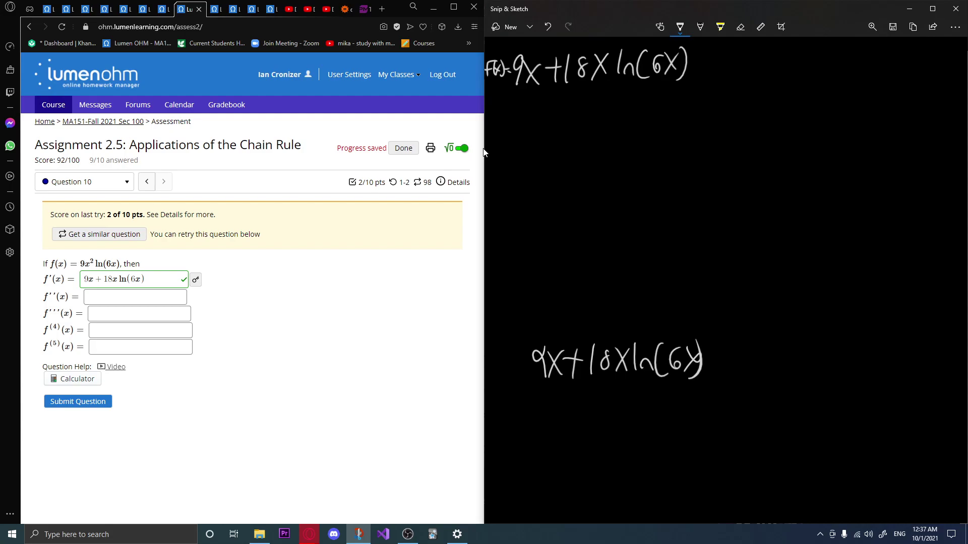
pyautogui.moveTo(487, 49); pyautogui.dragTo(488, 55)
# Start f''(x) = 9 + under the first derivative and write the remaining product 18x ln(6x) separately beside it.
pyautogui.moveTo(493, 107)
pyautogui.mouseDown()
pyautogui.moveTo(490, 126)
pyautogui.moveTo(496, 115)
pyautogui.mouseUp()
pyautogui.moveTo(503, 96); pyautogui.dragTo(507, 103)
pyautogui.moveTo(517, 102); pyautogui.dragTo(515, 125)
pyautogui.moveTo(519, 108)
pyautogui.mouseDown()
pyautogui.moveTo(527, 124)
pyautogui.moveTo(519, 123)
pyautogui.mouseUp()
pyautogui.moveTo(529, 99)
pyautogui.mouseDown()
pyautogui.moveTo(534, 126)
pyautogui.moveTo(548, 114)
pyautogui.moveTo(559, 130)
pyautogui.moveTo(583, 115)
pyautogui.moveTo(576, 130)
pyautogui.mouseUp()
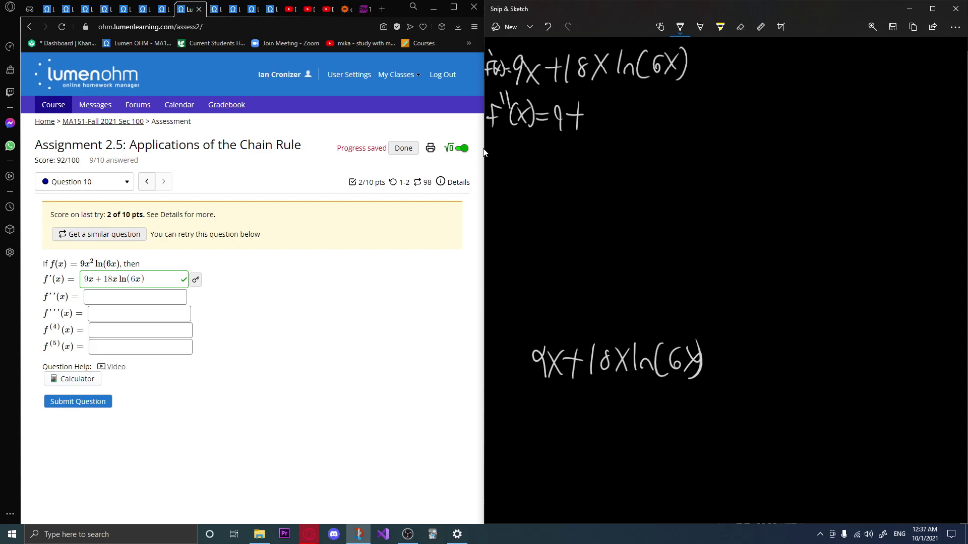
pyautogui.moveTo(798, 64)
pyautogui.mouseDown()
pyautogui.moveTo(796, 95)
pyautogui.moveTo(834, 90)
pyautogui.mouseUp()
pyautogui.moveTo(836, 70)
pyautogui.mouseDown()
pyautogui.moveTo(821, 92)
pyautogui.moveTo(909, 77)
pyautogui.mouseUp()
pyautogui.moveTo(920, 57)
pyautogui.mouseDown()
pyautogui.moveTo(902, 89)
pyautogui.moveTo(920, 81)
pyautogui.moveTo(920, 95)
pyautogui.mouseUp()
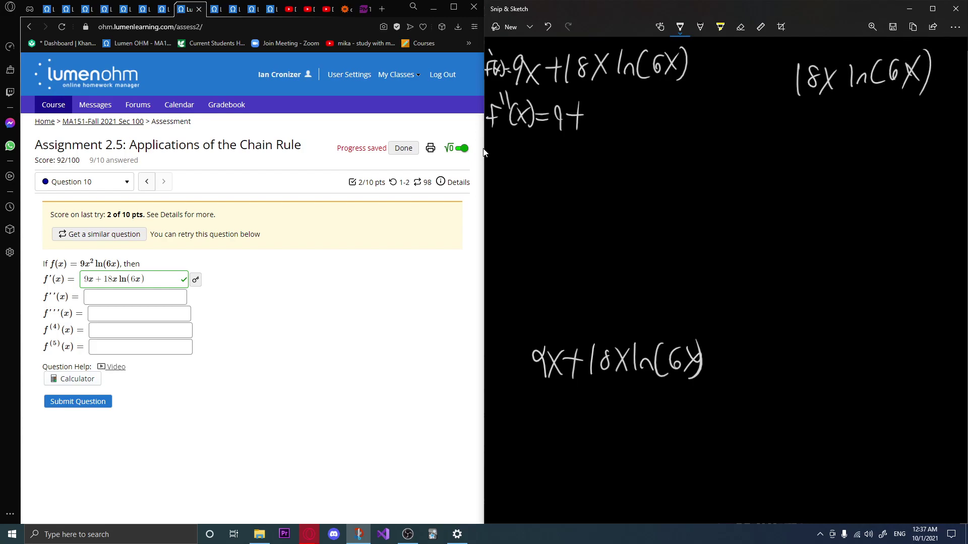
# Bracket ln(6x) as u and note u = ln(6x) with a blank u' = beneath it.
pyautogui.moveTo(845, 87)
pyautogui.mouseDown()
pyautogui.moveTo(903, 110)
pyautogui.moveTo(927, 91)
pyautogui.mouseUp()
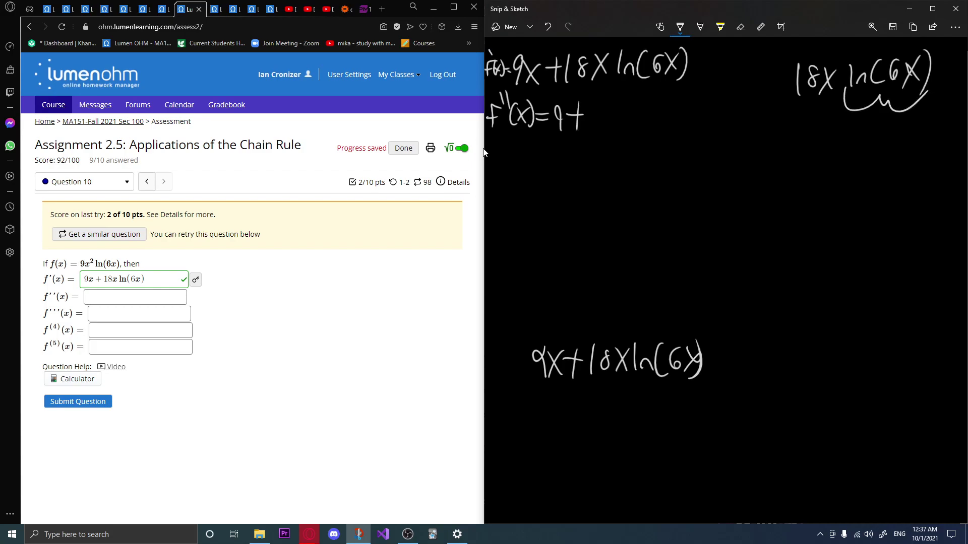
pyautogui.moveTo(869, 121); pyautogui.dragTo(890, 135)
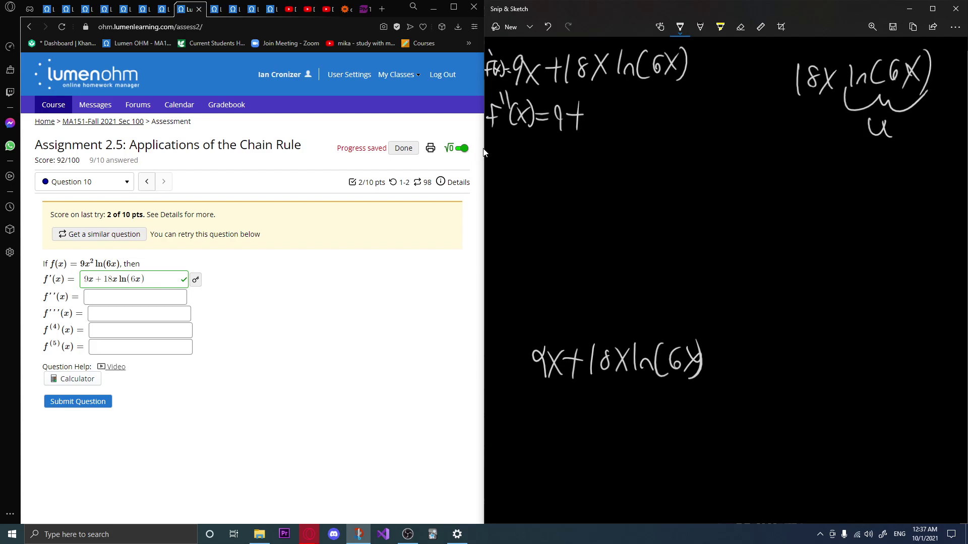
pyautogui.moveTo(754, 157)
pyautogui.mouseDown()
pyautogui.moveTo(796, 164)
pyautogui.moveTo(805, 178)
pyautogui.moveTo(841, 166)
pyautogui.moveTo(864, 173)
pyautogui.mouseUp()
pyautogui.moveTo(863, 150)
pyautogui.mouseDown()
pyautogui.moveTo(851, 174)
pyautogui.moveTo(871, 175)
pyautogui.mouseUp()
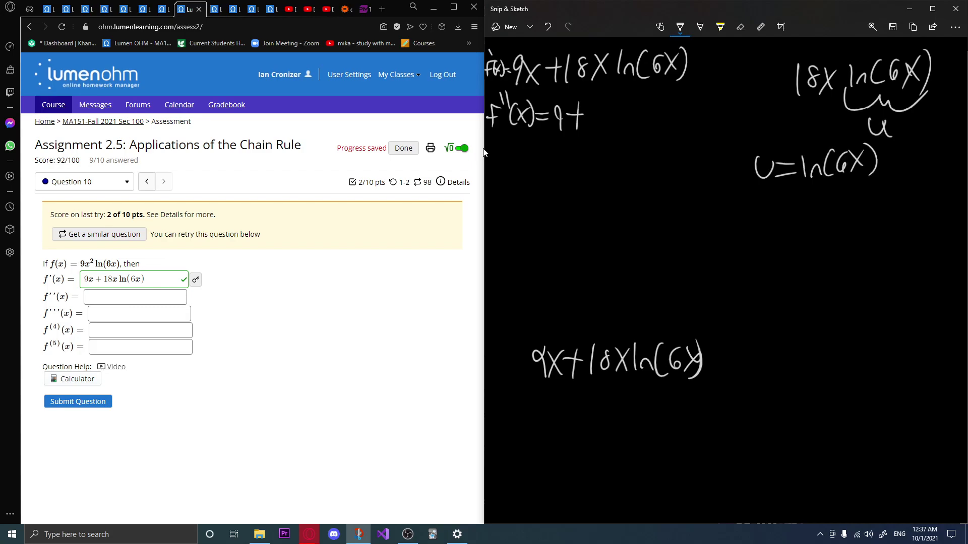
pyautogui.moveTo(755, 213)
pyautogui.mouseDown()
pyautogui.moveTo(757, 227)
pyautogui.moveTo(774, 213)
pyautogui.mouseUp()
pyautogui.moveTo(770, 196)
pyautogui.mouseDown()
pyautogui.moveTo(769, 208)
pyautogui.moveTo(797, 214)
pyautogui.moveTo(797, 228)
pyautogui.mouseUp()
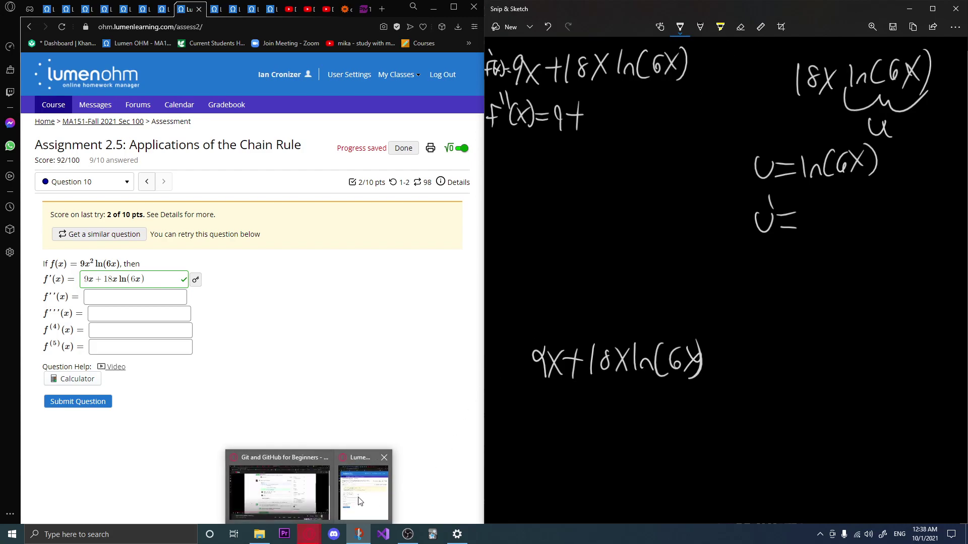
# Play the question's help video and skip ahead to the second-derivative part of the worked example.
pyautogui.click(115, 367)
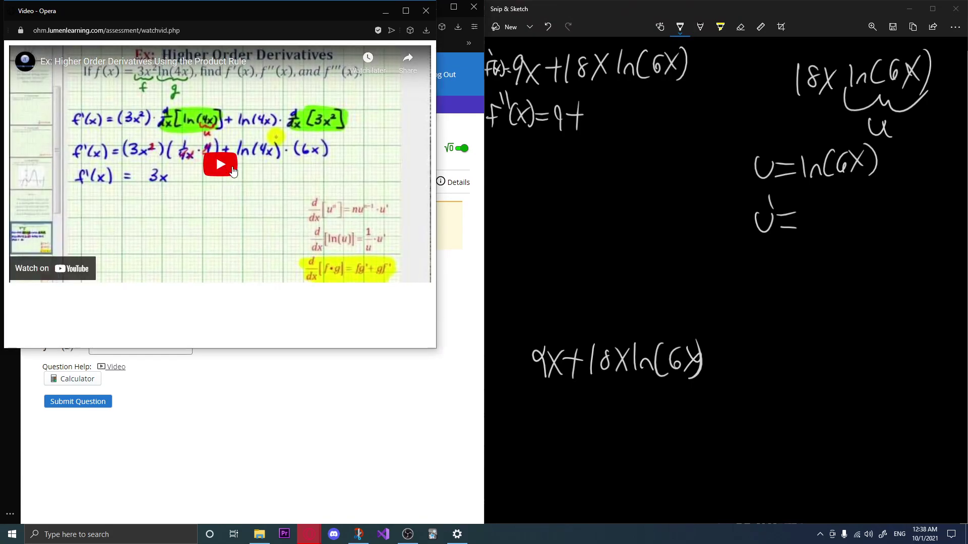
pyautogui.click(220, 171)
pyautogui.click(102, 262)
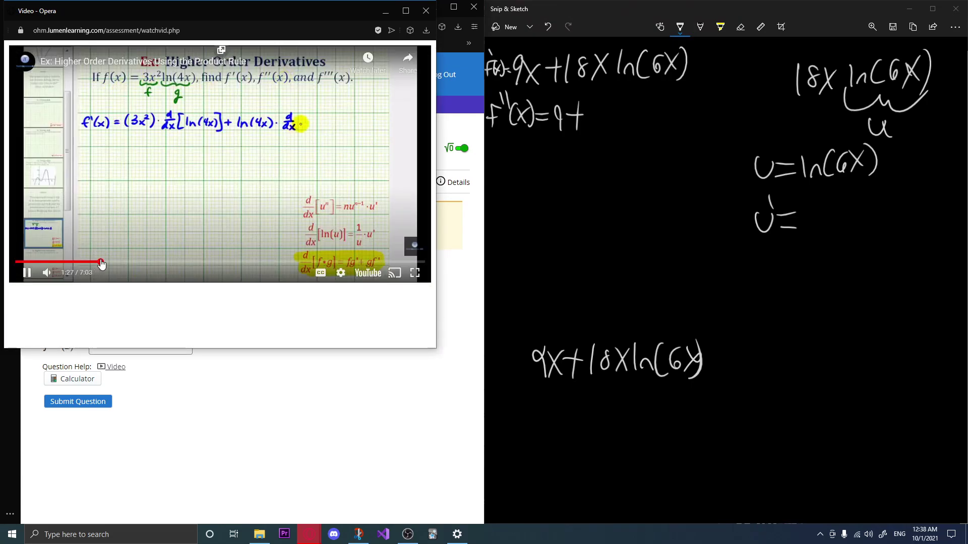
pyautogui.click(165, 262)
pyautogui.click(204, 263)
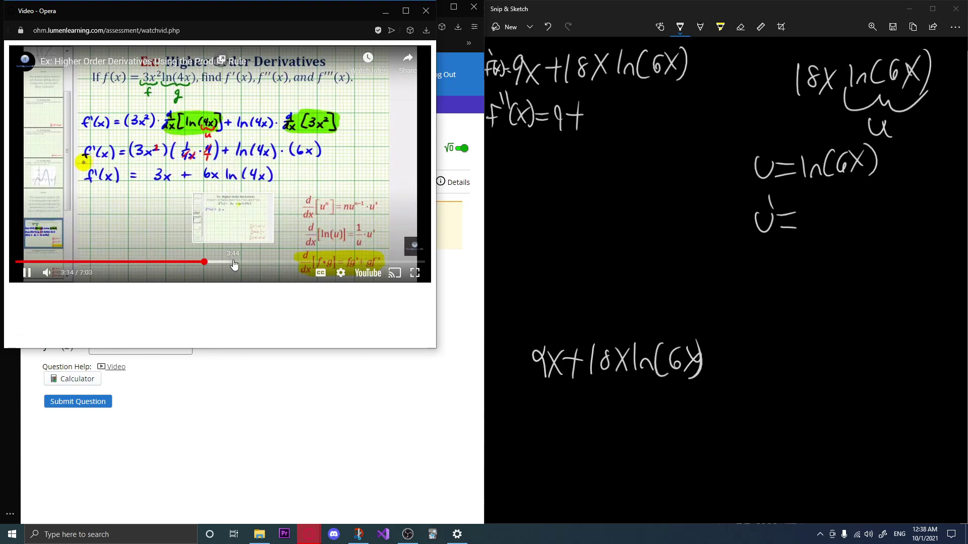
pyautogui.click(233, 262)
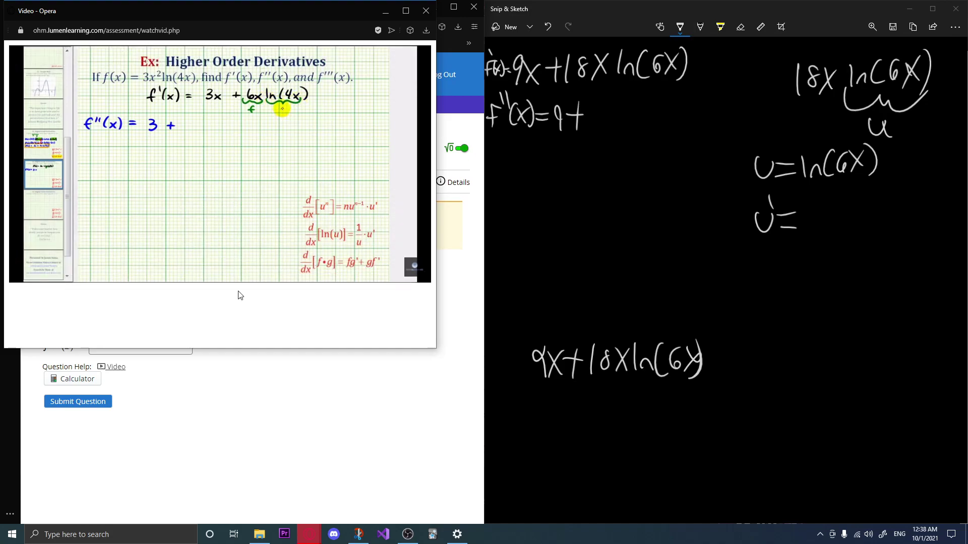
# Undo the u bracket and u notes, restoring the closing parenthesis of 18x ln(6x), and pause the help video.
pyautogui.click(548, 28)
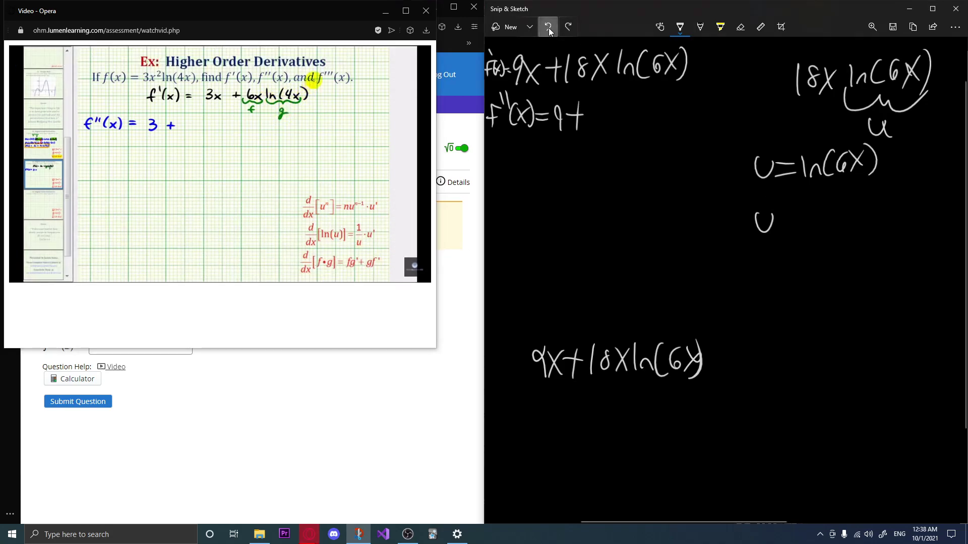
pyautogui.click(548, 29)
pyautogui.click(549, 28)
pyautogui.click(548, 29)
pyautogui.click(548, 29)
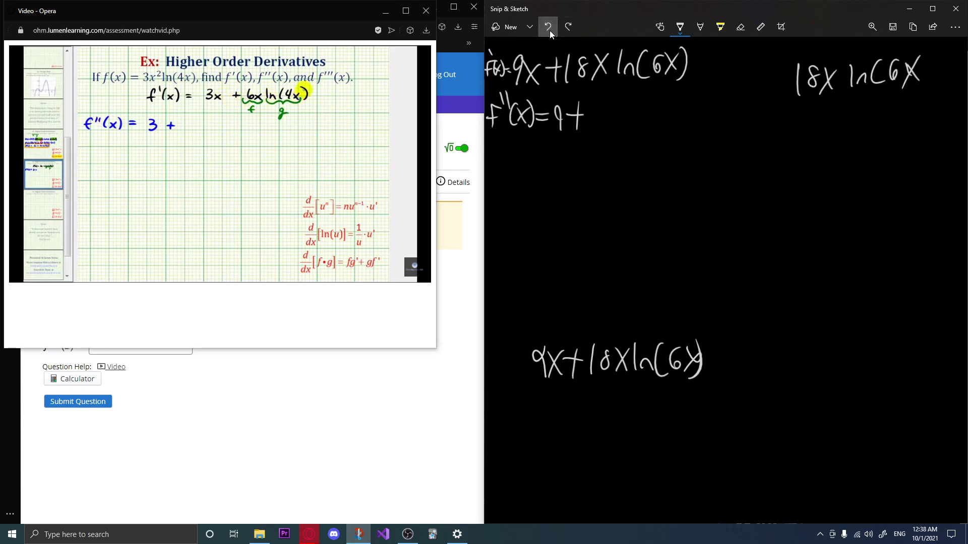
pyautogui.click(573, 30)
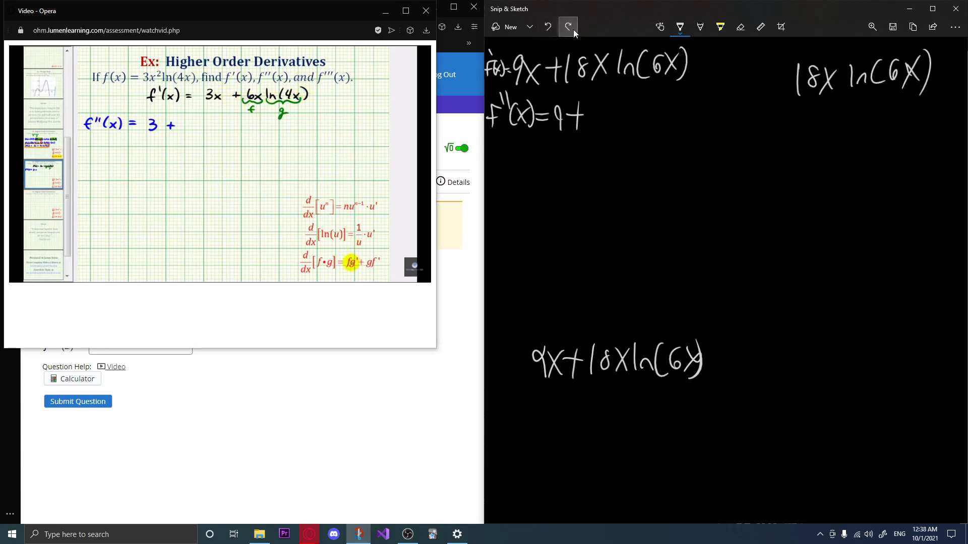
pyautogui.hotkey('ctrl', 'c')
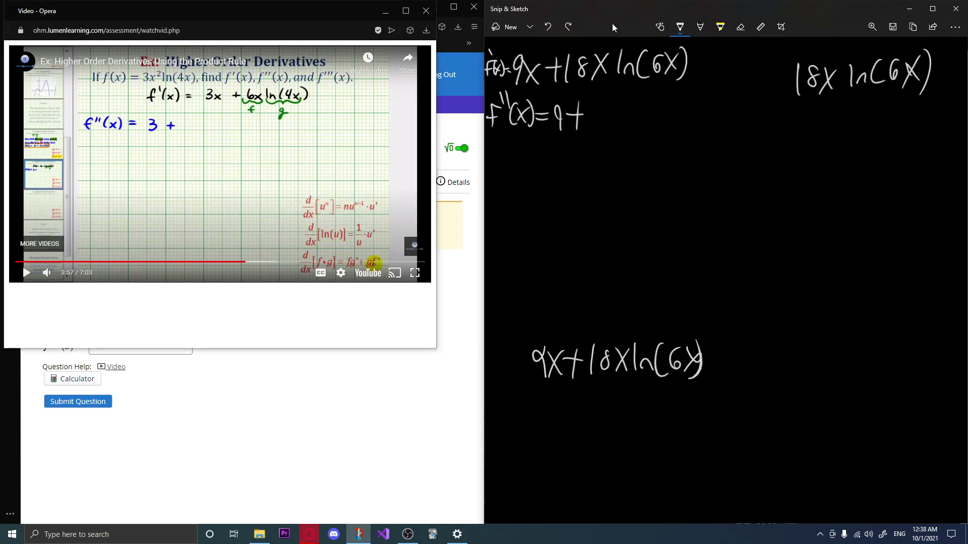
# Bracket 18x and ln(6x) separately, labelling them f and g.
pyautogui.moveTo(785, 97)
pyautogui.mouseDown()
pyautogui.moveTo(810, 113)
pyautogui.moveTo(915, 111)
pyautogui.moveTo(928, 93)
pyautogui.mouseUp()
pyautogui.moveTo(801, 121)
pyautogui.mouseDown()
pyautogui.moveTo(809, 138)
pyautogui.moveTo(816, 130)
pyautogui.mouseUp()
pyautogui.moveTo(883, 126); pyautogui.dragTo(865, 144)
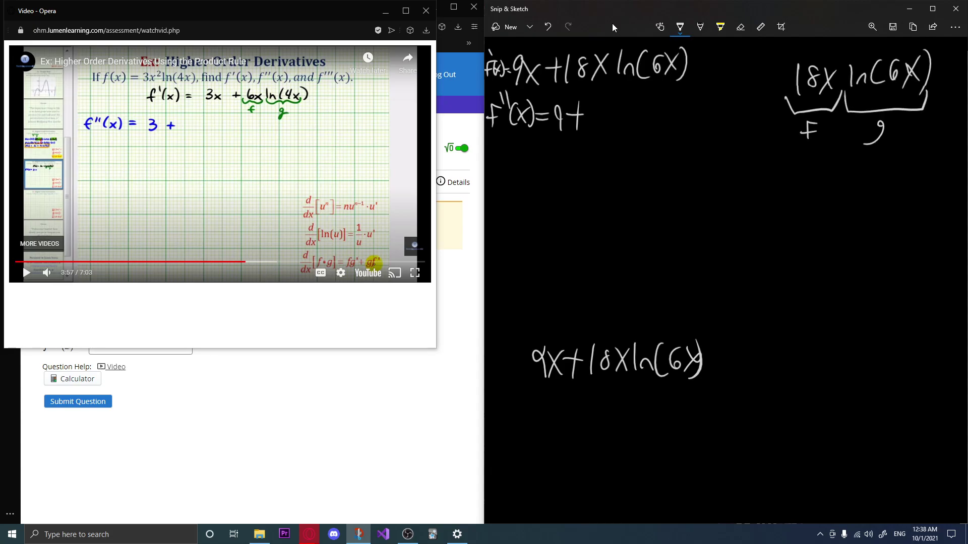
# Write the blank labels F =, F' =, g = and g' = below the second-derivative line.
pyautogui.moveTo(625, 166); pyautogui.dragTo(621, 151)
pyautogui.moveTo(621, 151); pyautogui.dragTo(654, 152)
pyautogui.moveTo(643, 160); pyautogui.dragTo(655, 160)
pyautogui.moveTo(625, 214); pyautogui.dragTo(623, 198)
pyautogui.moveTo(623, 198); pyautogui.dragTo(634, 196)
pyautogui.moveTo(624, 206)
pyautogui.mouseDown()
pyautogui.moveTo(636, 190)
pyautogui.moveTo(656, 200)
pyautogui.mouseUp()
pyautogui.moveTo(641, 209); pyautogui.dragTo(657, 209)
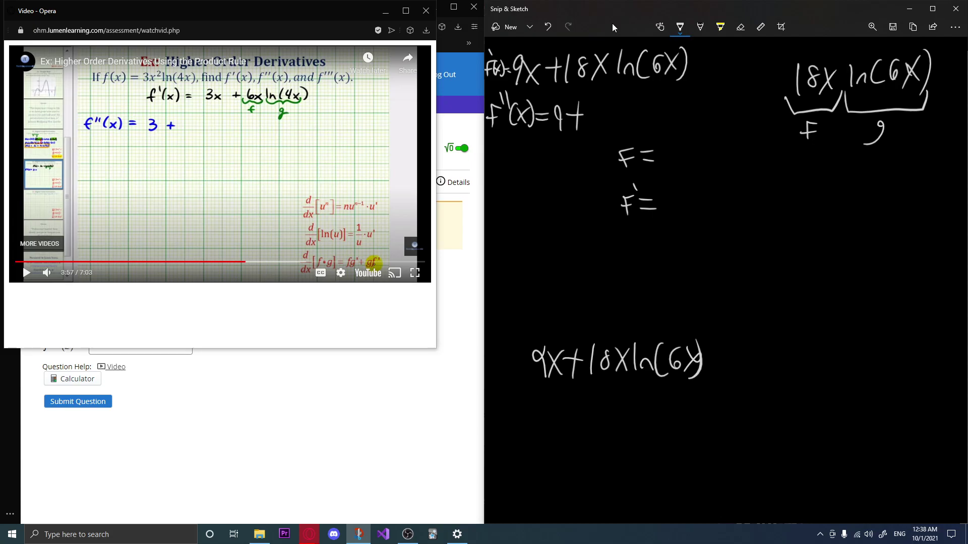
pyautogui.moveTo(742, 145); pyautogui.dragTo(738, 154)
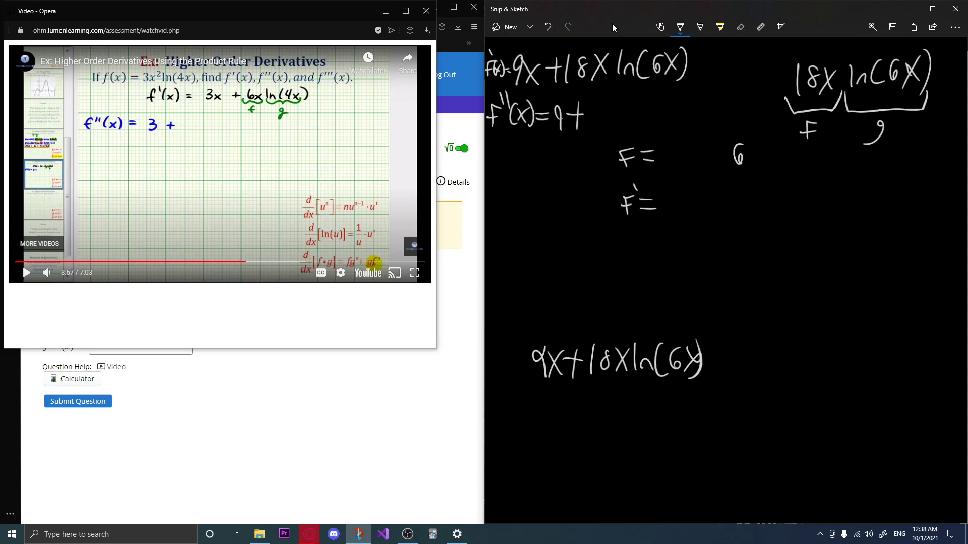
pyautogui.hotkey('ctrl', 'z')
pyautogui.moveTo(747, 150)
pyautogui.mouseDown()
pyautogui.moveTo(740, 171)
pyautogui.moveTo(770, 153)
pyautogui.moveTo(771, 163)
pyautogui.mouseUp()
pyautogui.moveTo(747, 205)
pyautogui.mouseDown()
pyautogui.moveTo(739, 224)
pyautogui.moveTo(753, 200)
pyautogui.moveTo(768, 211)
pyautogui.mouseUp()
pyautogui.moveTo(755, 221); pyautogui.dragTo(775, 221)
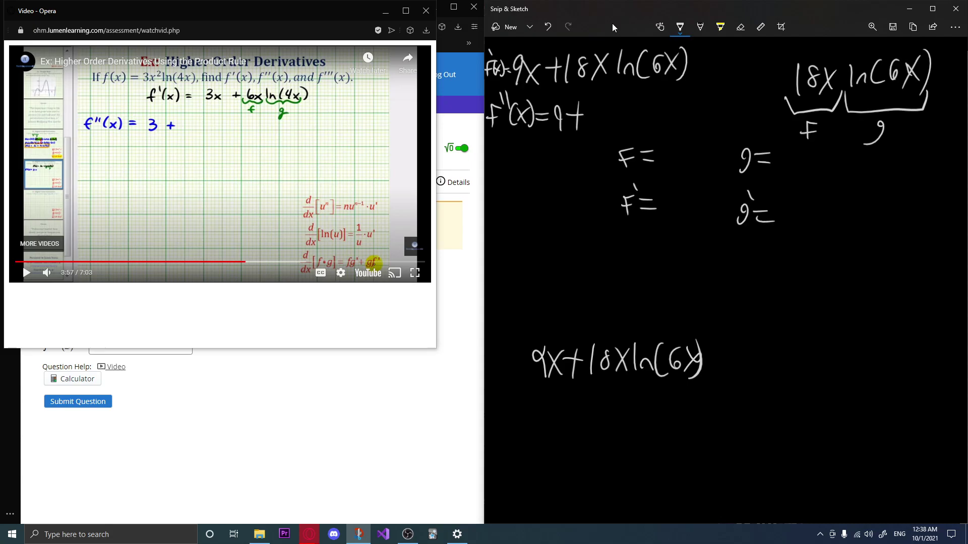
# Fill in F = 18x, F' = 18 and g = ln(6x), correcting the miswritten part of the logarithm.
pyautogui.moveTo(666, 142)
pyautogui.mouseDown()
pyautogui.moveTo(666, 160)
pyautogui.moveTo(683, 140)
pyautogui.mouseUp()
pyautogui.moveTo(691, 136)
pyautogui.mouseDown()
pyautogui.moveTo(701, 153)
pyautogui.moveTo(692, 160)
pyautogui.mouseUp()
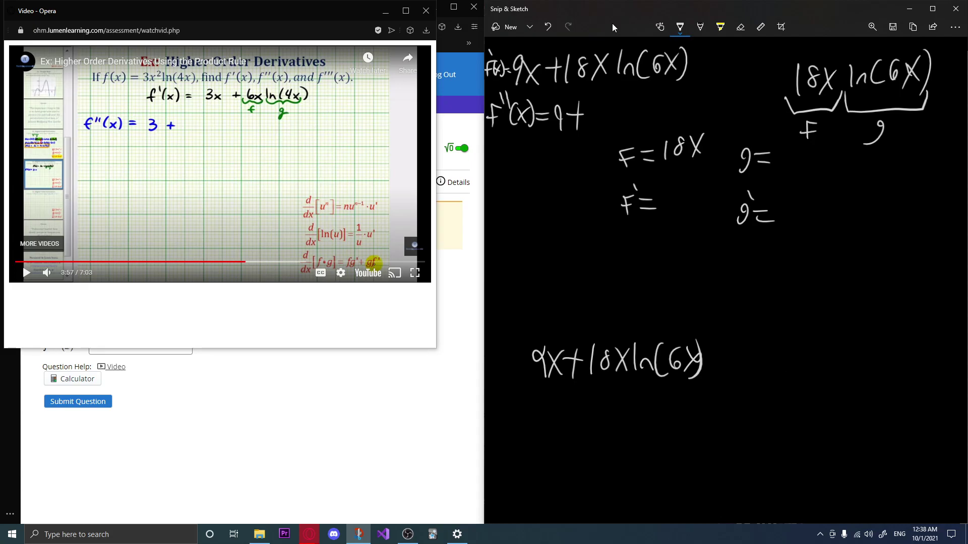
pyautogui.moveTo(669, 193)
pyautogui.mouseDown()
pyautogui.moveTo(668, 212)
pyautogui.moveTo(684, 196)
pyautogui.mouseUp()
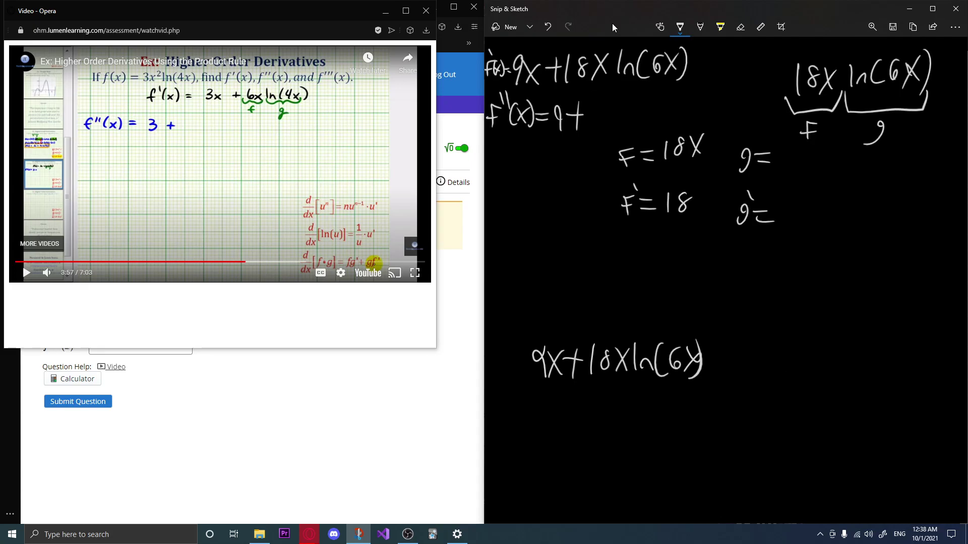
pyautogui.moveTo(780, 148); pyautogui.dragTo(779, 167)
pyautogui.moveTo(786, 156); pyautogui.dragTo(817, 165)
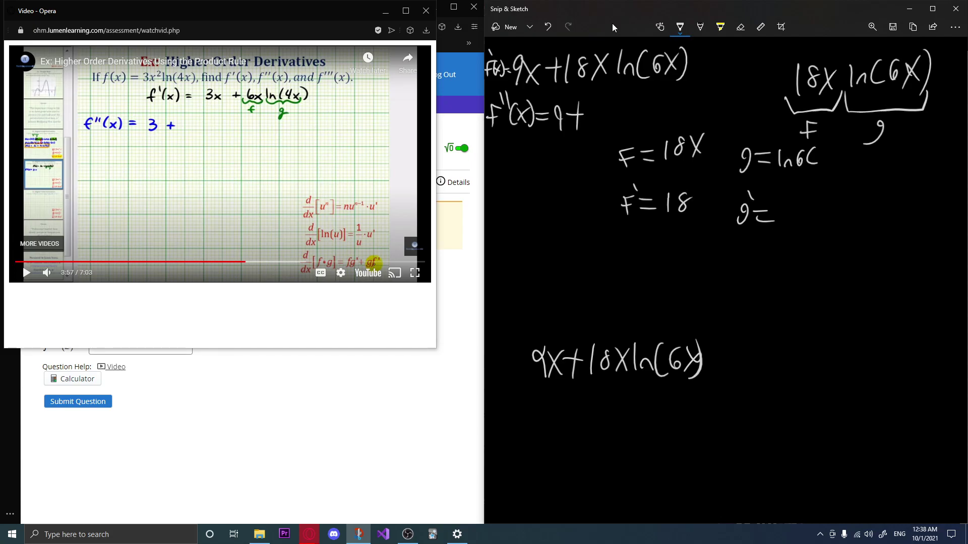
pyautogui.hotkey('ctrl', 'z')
pyautogui.moveTo(799, 144)
pyautogui.mouseDown()
pyautogui.moveTo(797, 167)
pyautogui.moveTo(816, 167)
pyautogui.mouseUp()
pyautogui.moveTo(816, 155); pyautogui.dragTo(806, 168)
pyautogui.moveTo(821, 146); pyautogui.dragTo(821, 169)
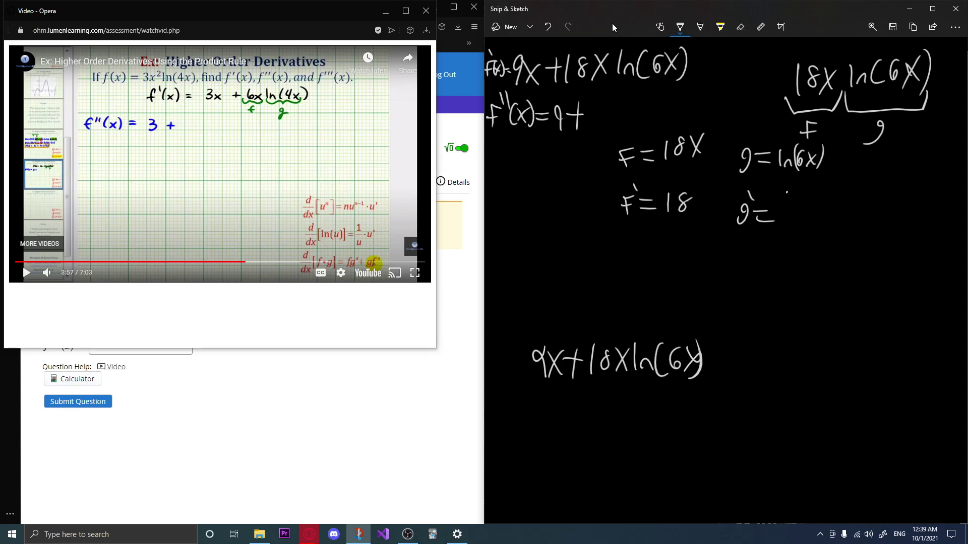
# Complete the derivative note g' = as the fraction 1/x.
pyautogui.moveTo(787, 193)
pyautogui.mouseDown()
pyautogui.moveTo(788, 213)
pyautogui.moveTo(803, 215)
pyautogui.moveTo(800, 236)
pyautogui.mouseUp()
pyautogui.moveTo(799, 222); pyautogui.dragTo(780, 239)
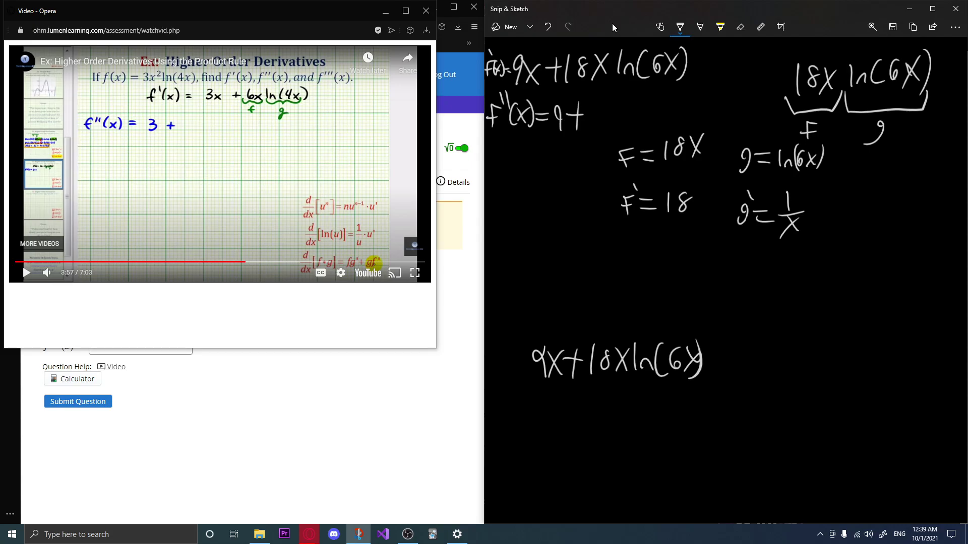
# Watch the help video's second-derivative working, skipping ahead and pausing at 5:18.
pyautogui.click(285, 168)
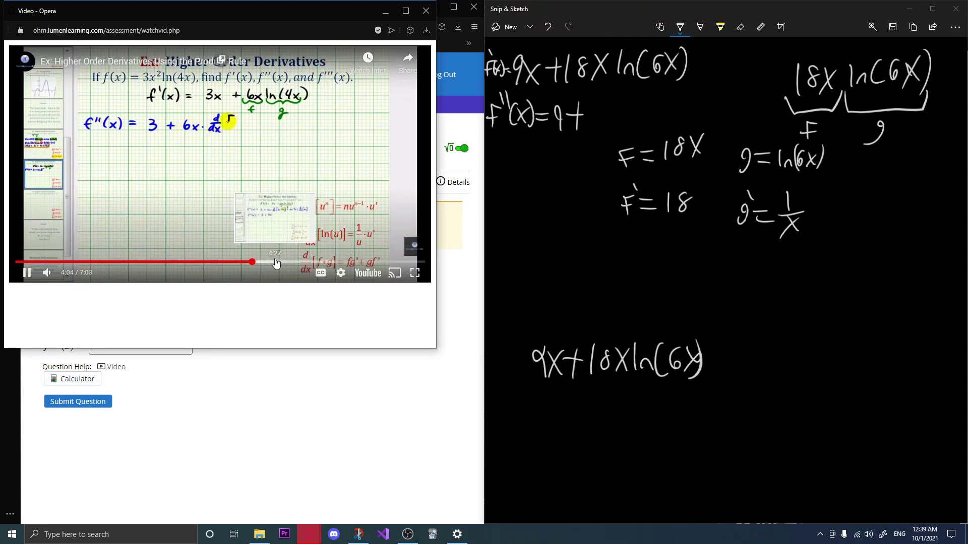
pyautogui.moveTo(270, 266); pyautogui.dragTo(314, 261)
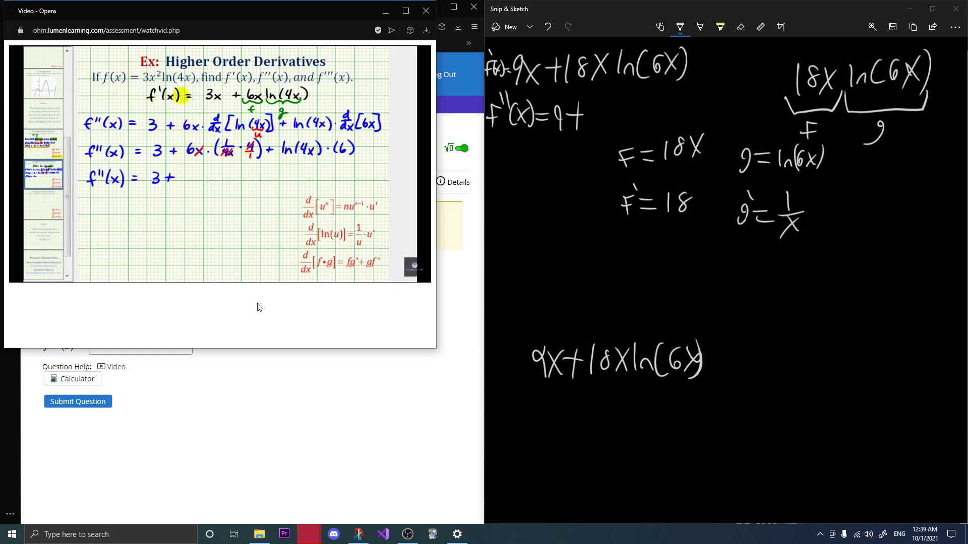
pyautogui.moveTo(270, 266)
pyautogui.click(278, 227)
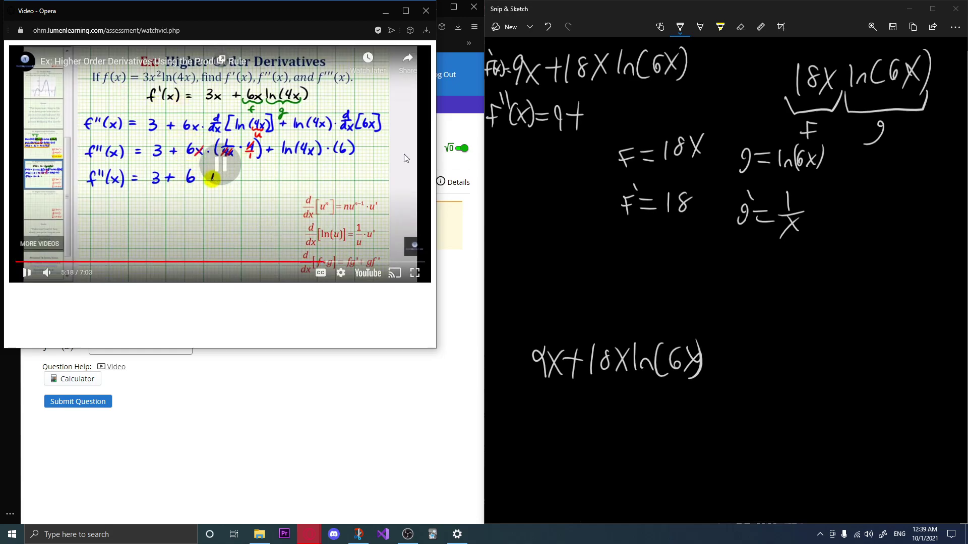
# Write the product 18x · 1/x on a new line below the f and g notes.
pyautogui.click(587, 30)
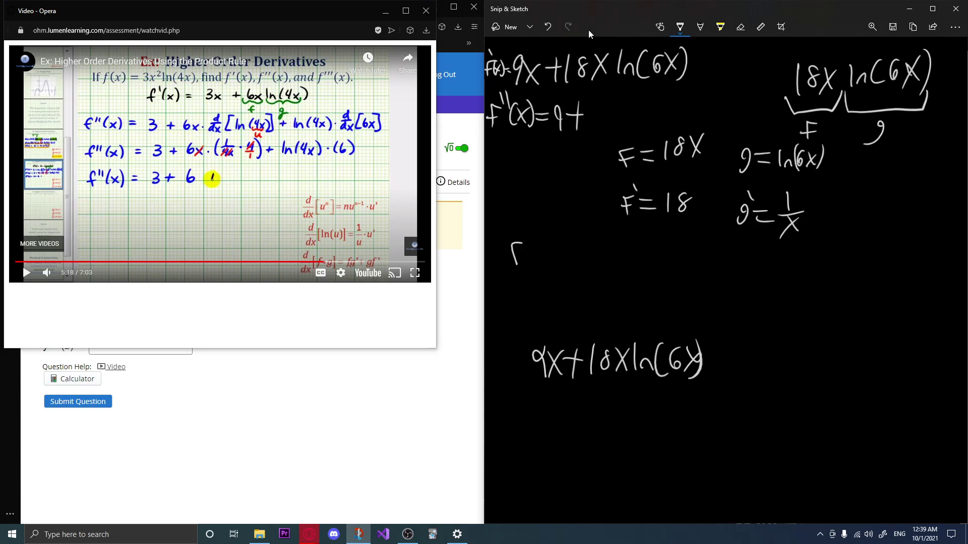
pyautogui.hotkey('ctrl', 'z')
pyautogui.moveTo(503, 234)
pyautogui.mouseDown()
pyautogui.moveTo(500, 259)
pyautogui.moveTo(514, 236)
pyautogui.moveTo(533, 251)
pyautogui.mouseUp()
pyautogui.moveTo(533, 230); pyautogui.dragTo(522, 252)
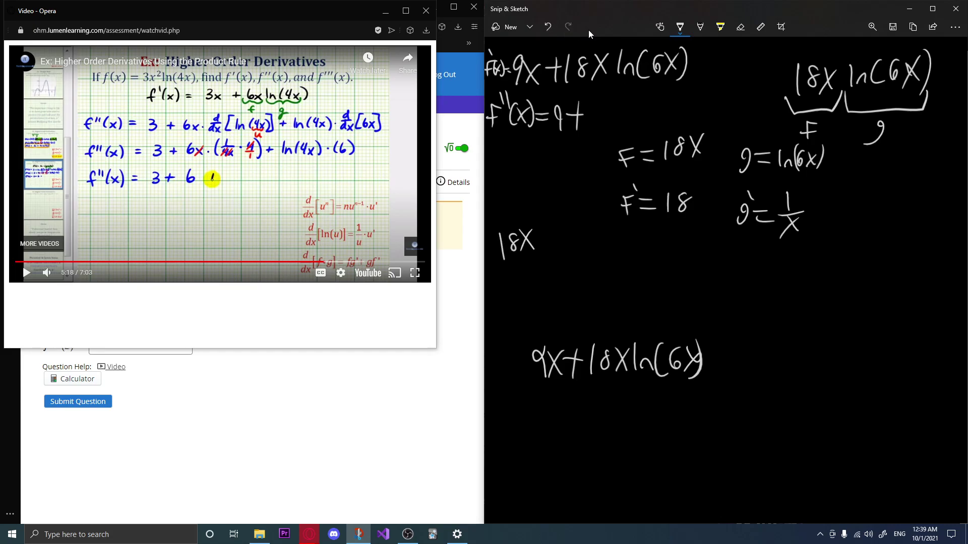
pyautogui.click(543, 236)
pyautogui.moveTo(565, 222); pyautogui.dragTo(566, 237)
pyautogui.moveTo(552, 242); pyautogui.dragTo(571, 241)
pyautogui.moveTo(558, 246)
pyautogui.mouseDown()
pyautogui.moveTo(570, 262)
pyautogui.moveTo(556, 270)
pyautogui.mouseUp()
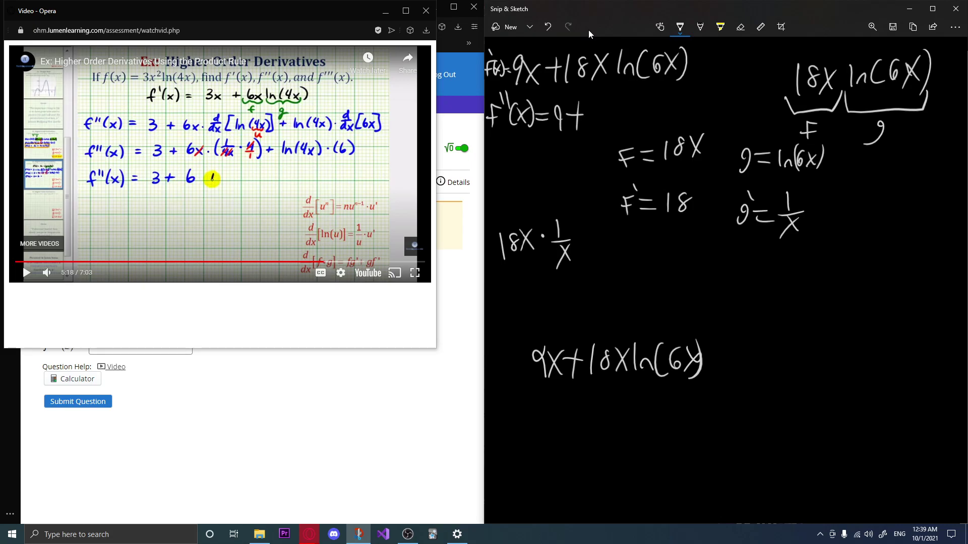
# Undo the · 1/x factor and the x of 18x so the new line holds only 18.
pyautogui.click(548, 23)
pyautogui.click(548, 22)
pyautogui.click(548, 23)
pyautogui.click(548, 23)
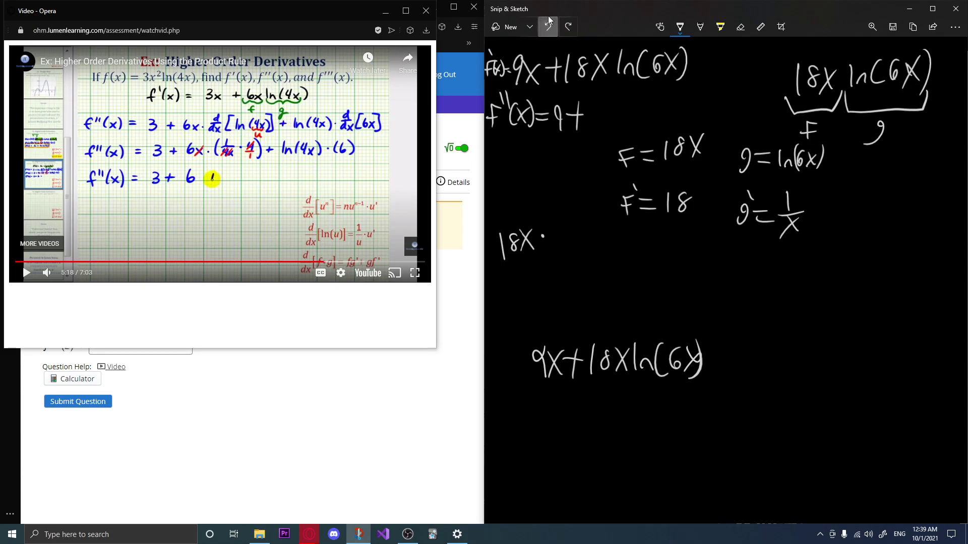
pyautogui.click(548, 23)
pyautogui.click(548, 22)
pyautogui.click(548, 22)
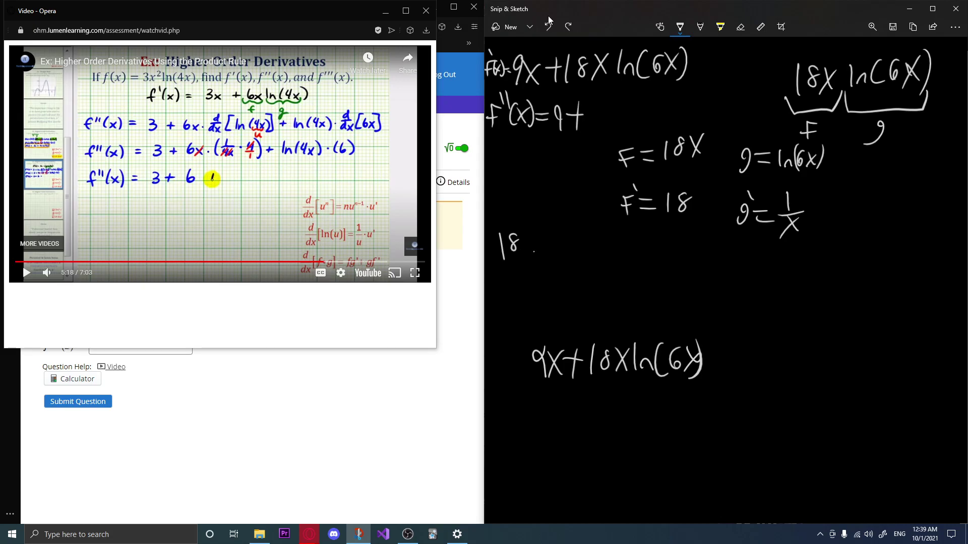
pyautogui.moveTo(534, 251)
pyautogui.mouseDown()
pyautogui.moveTo(548, 247)
pyautogui.moveTo(532, 248)
pyautogui.mouseUp()
pyautogui.click(548, 22)
# Continue the line after 18 with + ln(6x) · 18.
pyautogui.moveTo(543, 229); pyautogui.dragTo(542, 244)
pyautogui.moveTo(544, 244); pyautogui.dragTo(577, 242)
pyautogui.moveTo(577, 230)
pyautogui.mouseDown()
pyautogui.moveTo(569, 243)
pyautogui.moveTo(578, 247)
pyautogui.mouseUp()
pyautogui.click(590, 236)
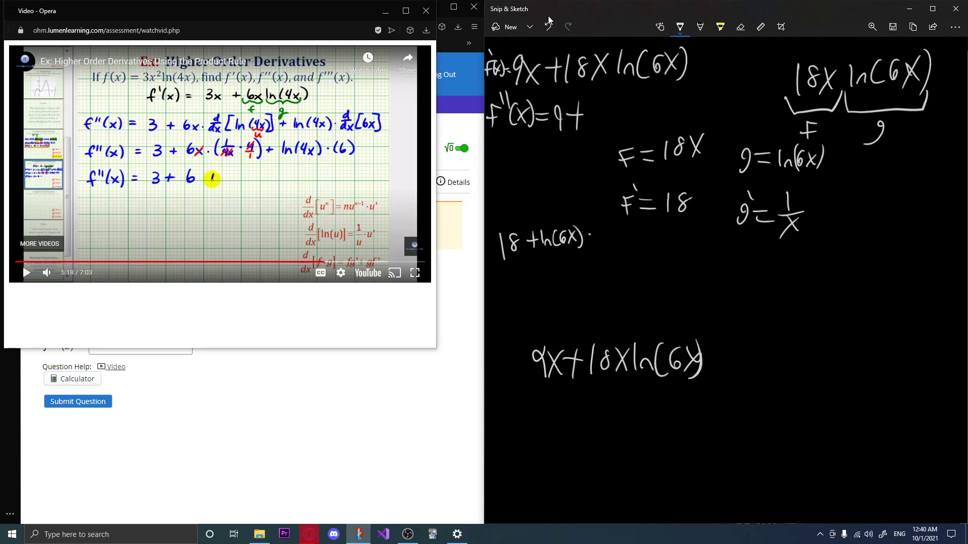
pyautogui.moveTo(601, 225)
pyautogui.mouseDown()
pyautogui.moveTo(599, 243)
pyautogui.moveTo(616, 229)
pyautogui.mouseUp()
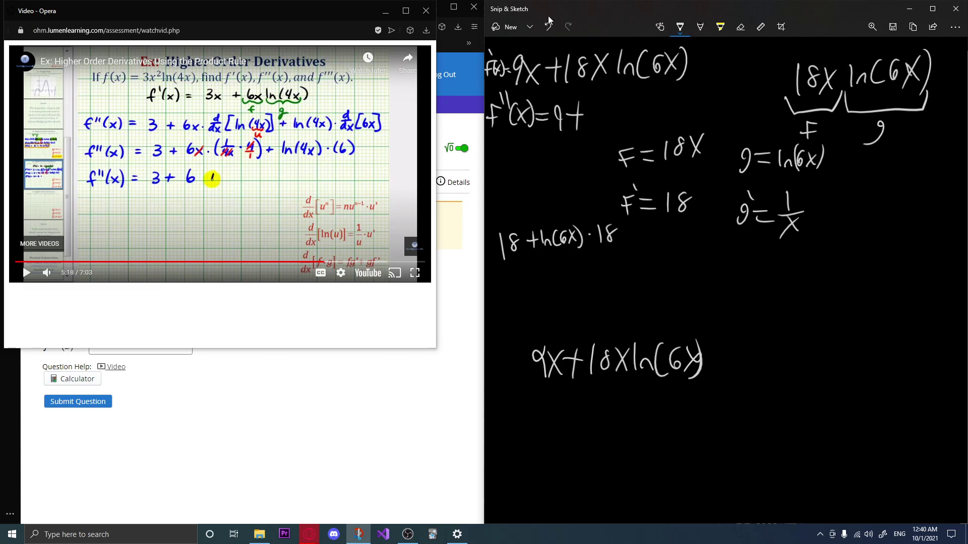
# Combine the constants on the next line by writing 9+18 = 27 · 18 ln(6x).
pyautogui.moveTo(527, 300); pyautogui.dragTo(525, 325)
pyautogui.moveTo(529, 310)
pyautogui.mouseDown()
pyautogui.moveTo(546, 309)
pyautogui.moveTo(539, 318)
pyautogui.mouseUp()
pyautogui.moveTo(566, 298); pyautogui.dragTo(617, 302)
pyautogui.moveTo(618, 290)
pyautogui.mouseDown()
pyautogui.moveTo(624, 303)
pyautogui.moveTo(586, 297)
pyautogui.mouseUp()
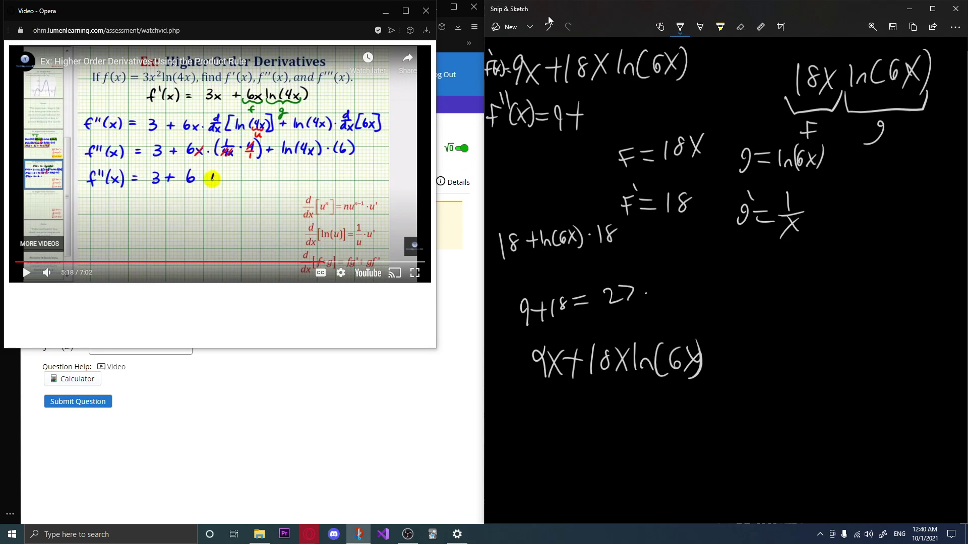
pyautogui.moveTo(658, 278)
pyautogui.mouseDown()
pyautogui.moveTo(657, 298)
pyautogui.moveTo(676, 283)
pyautogui.moveTo(688, 292)
pyautogui.mouseUp()
pyautogui.moveTo(693, 292); pyautogui.dragTo(714, 285)
pyautogui.moveTo(728, 272); pyautogui.dragTo(738, 287)
pyautogui.moveTo(739, 272)
pyautogui.mouseDown()
pyautogui.moveTo(727, 288)
pyautogui.moveTo(746, 289)
pyautogui.mouseUp()
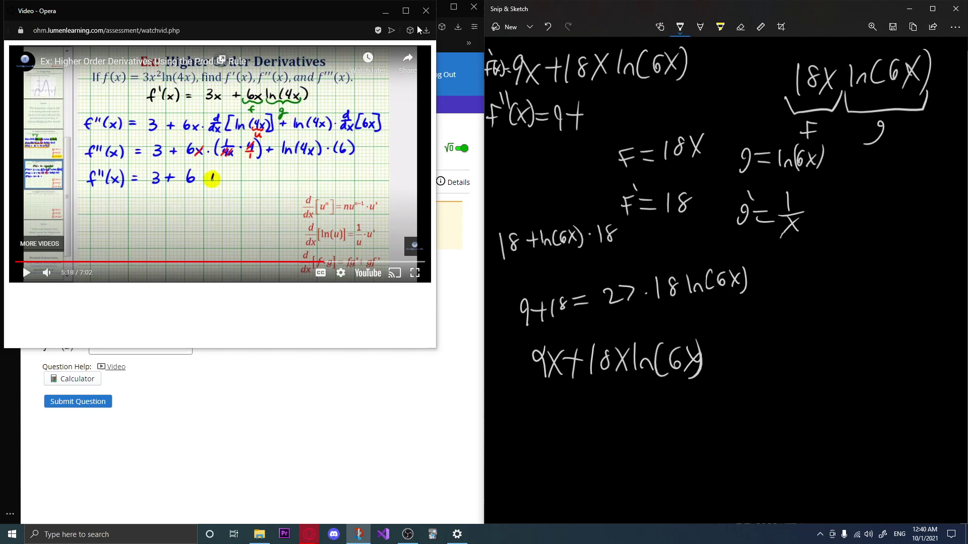
# Close the help video, enter 27 · 18 ln(6x) as the second derivative, and submit the question.
pyautogui.click(426, 11)
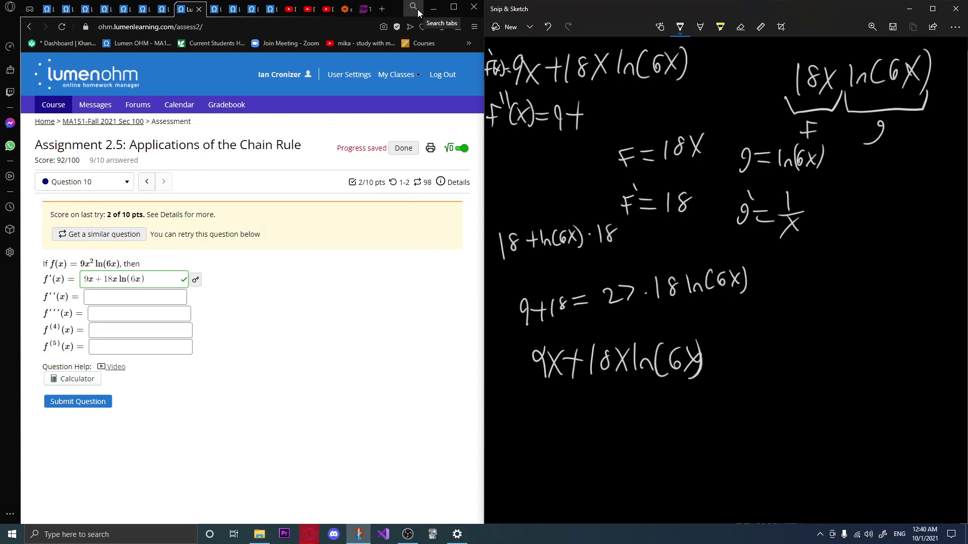
pyautogui.click(142, 303)
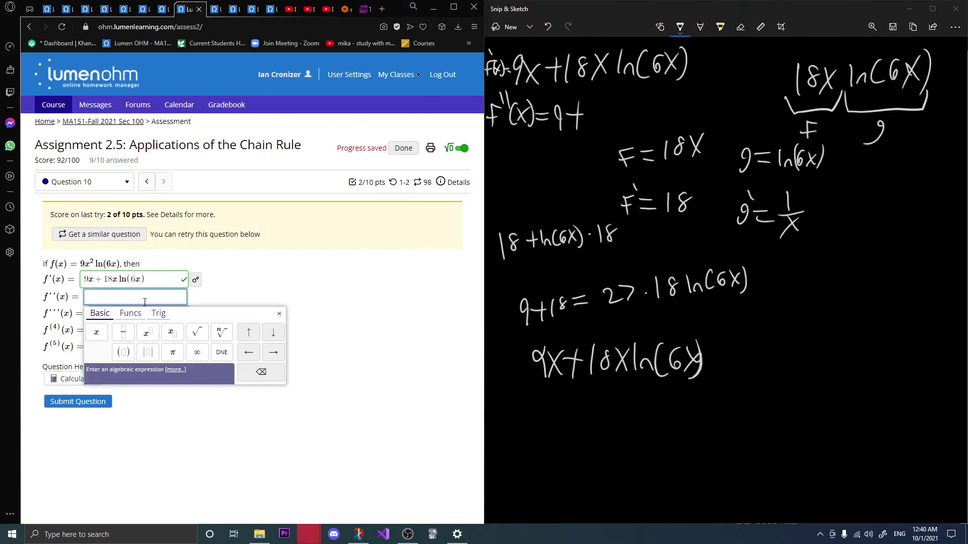
pyautogui.write('27 · 18')
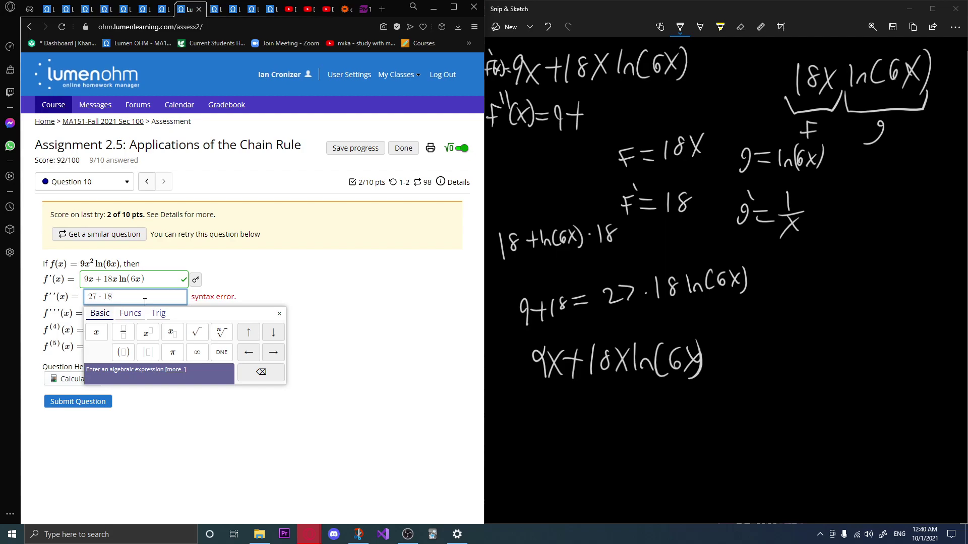
pyautogui.write('ln(6x')
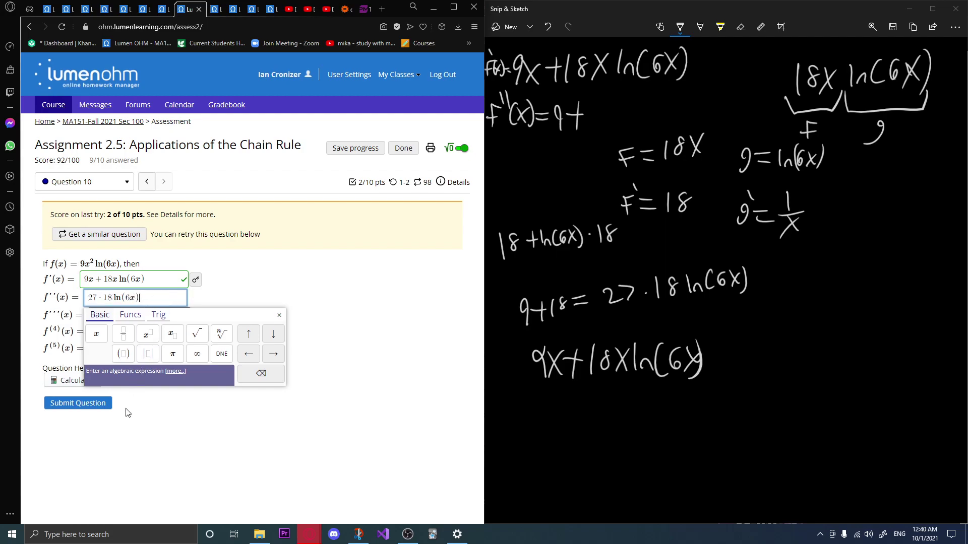
pyautogui.click(103, 403)
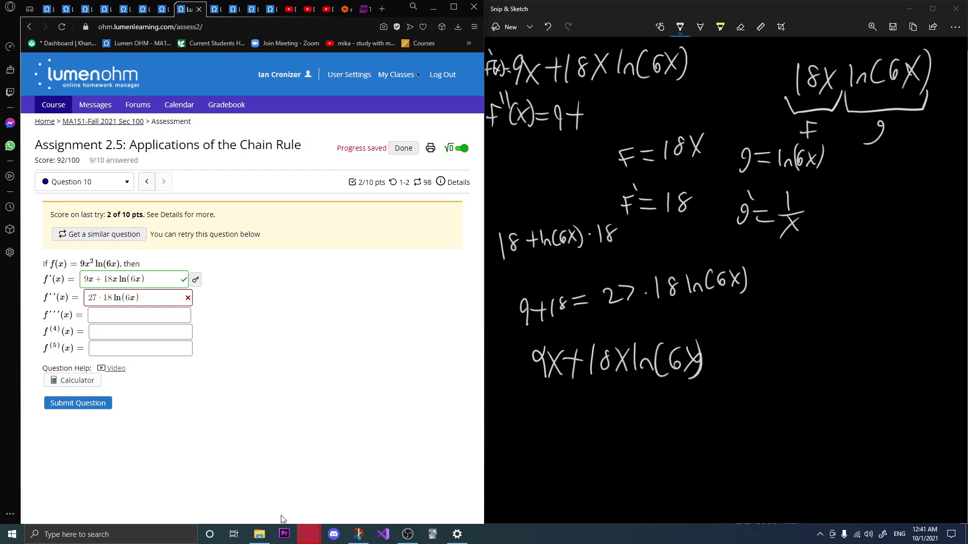
# Reopen the question's help video in a taller window and skip to the simplified first derivative, pausing at 3:13.
pyautogui.click(116, 368)
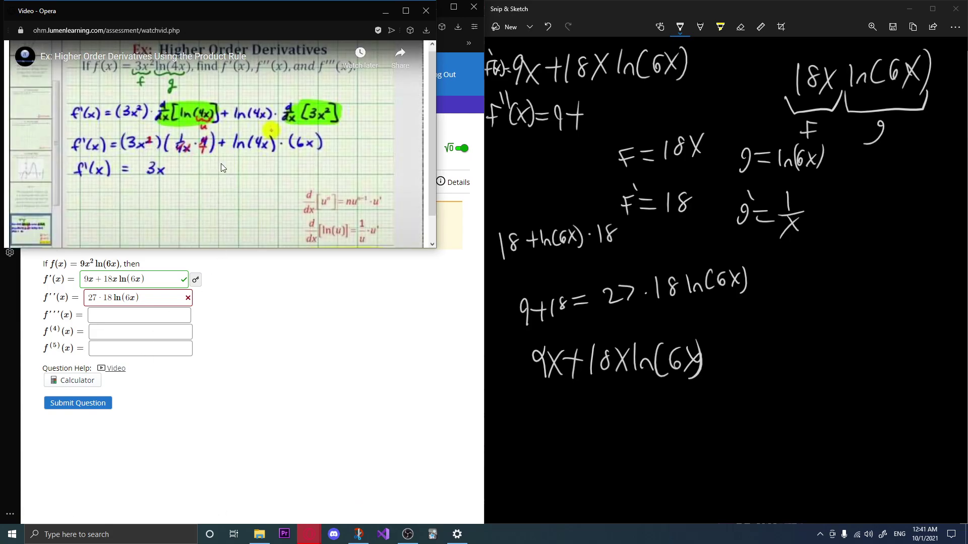
pyautogui.moveTo(220, 249); pyautogui.dragTo(220, 344)
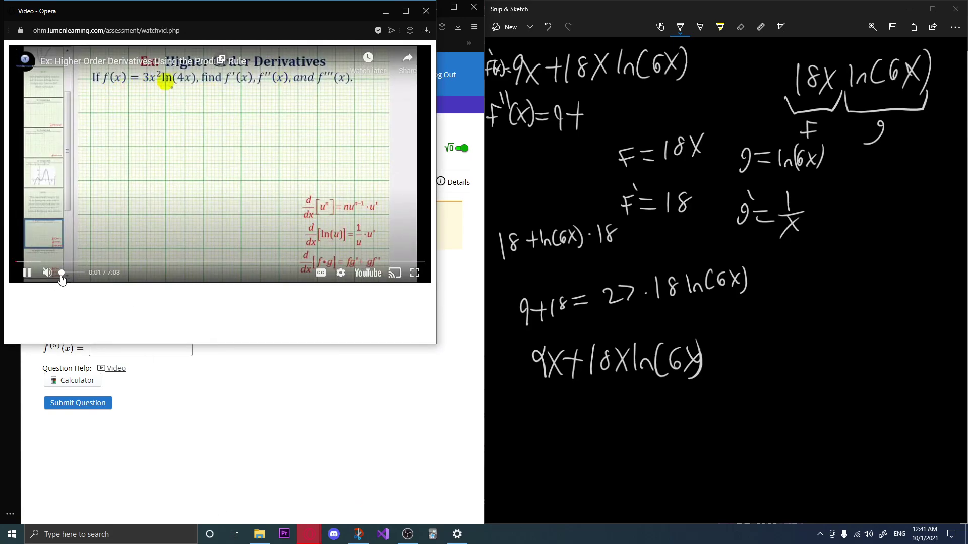
pyautogui.click(198, 262)
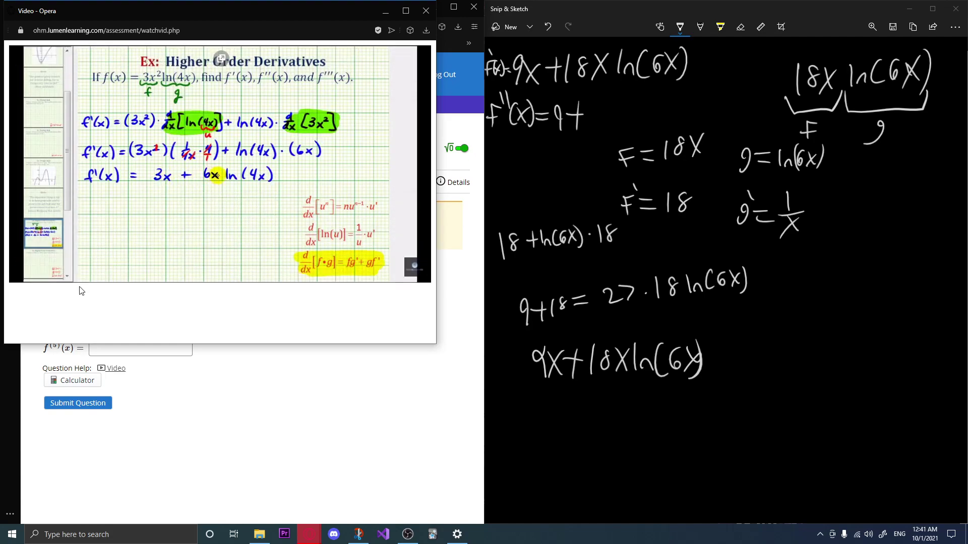
pyautogui.click(64, 277)
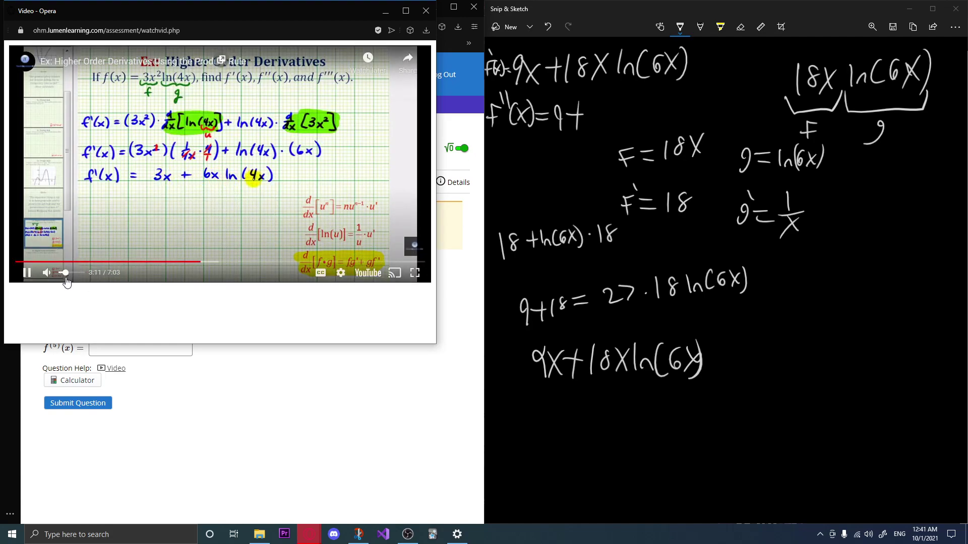
pyautogui.click(273, 209)
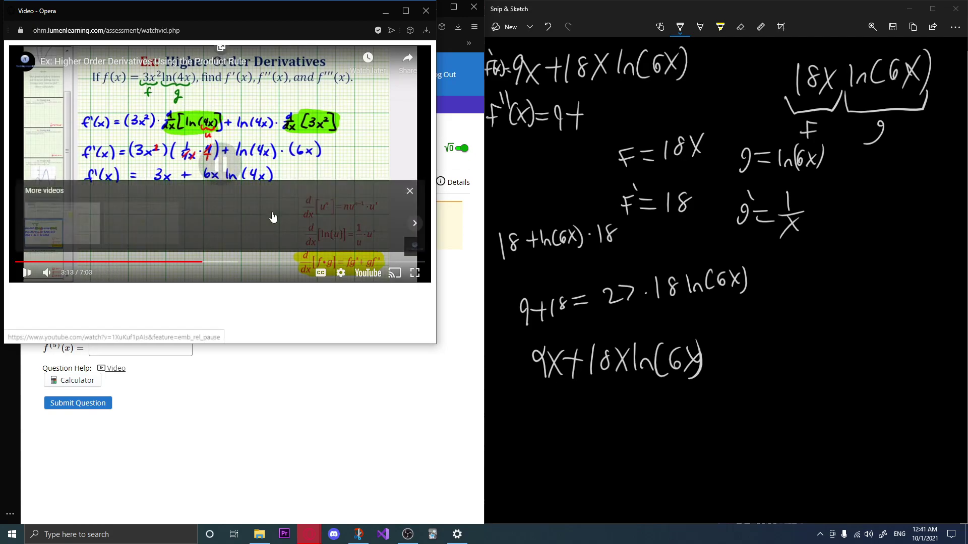
pyautogui.click(410, 192)
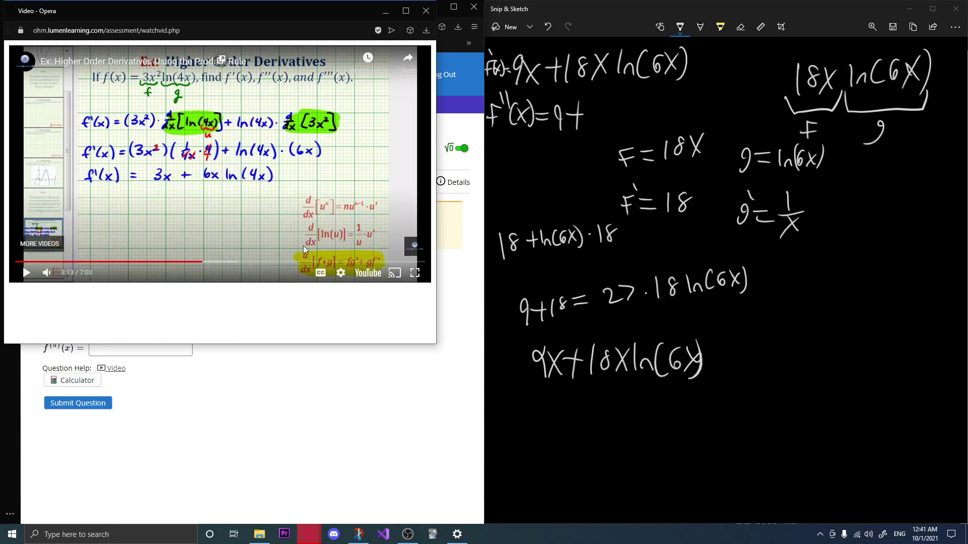
# Rewind the help video to review the product-rule working of the first derivative, moving its window lower beside the notes.
pyautogui.click(177, 262)
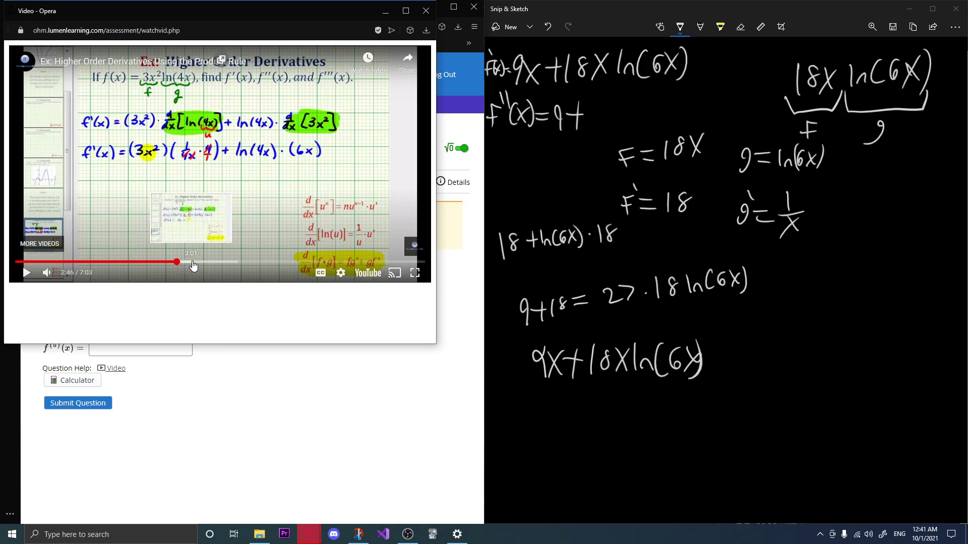
pyautogui.click(237, 222)
pyautogui.moveTo(246, 24); pyautogui.dragTo(303, 108)
pyautogui.click(272, 238)
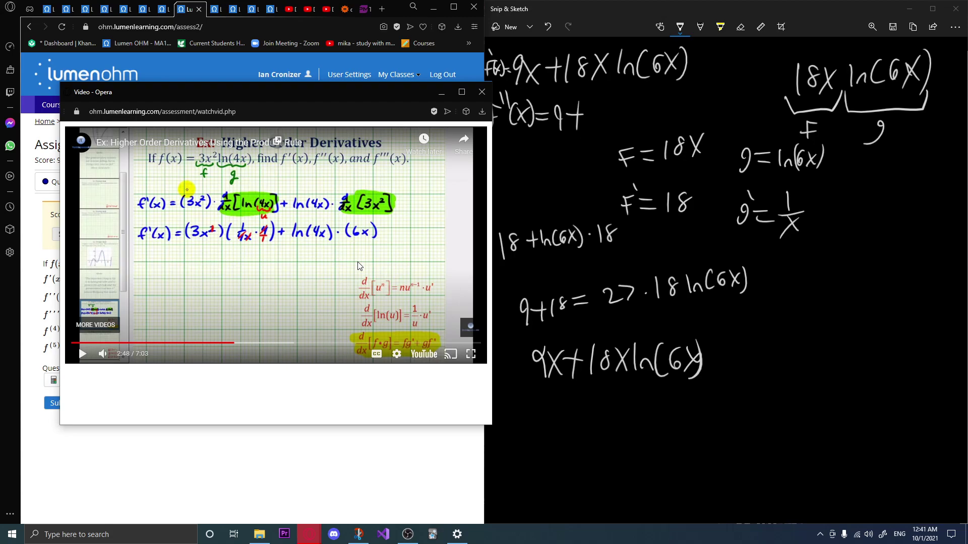
pyautogui.click(194, 345)
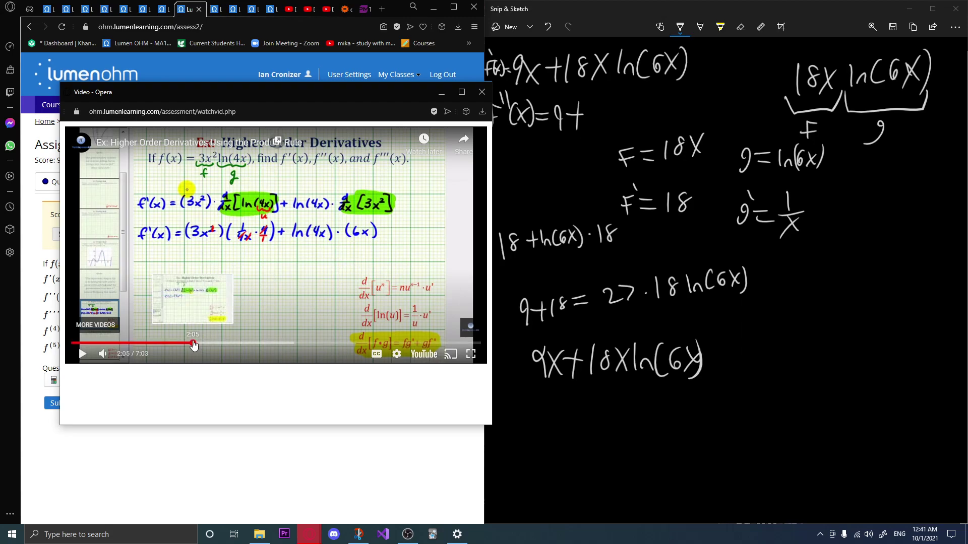
pyautogui.moveTo(194, 344)
pyautogui.mouseDown()
pyautogui.moveTo(133, 344)
pyautogui.moveTo(190, 345)
pyautogui.mouseUp()
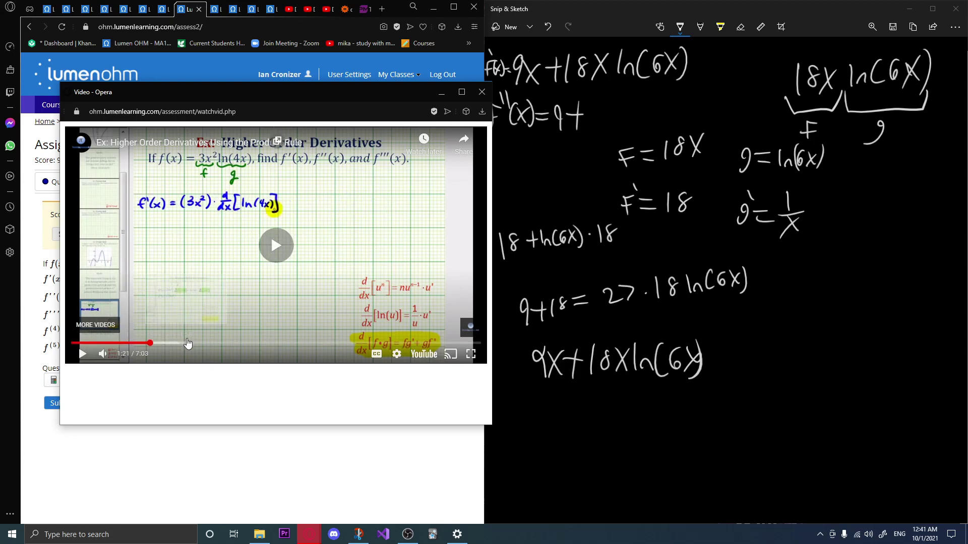
# Skip forward through the help video's second-derivative working, from about 4:00 to the simplification at 5:16.
pyautogui.click(264, 345)
pyautogui.click(303, 344)
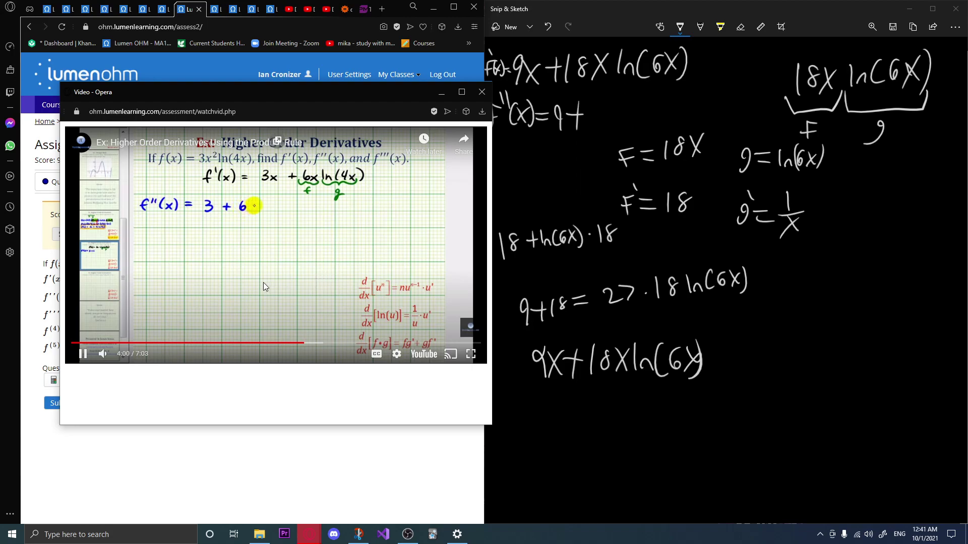
pyautogui.click(321, 344)
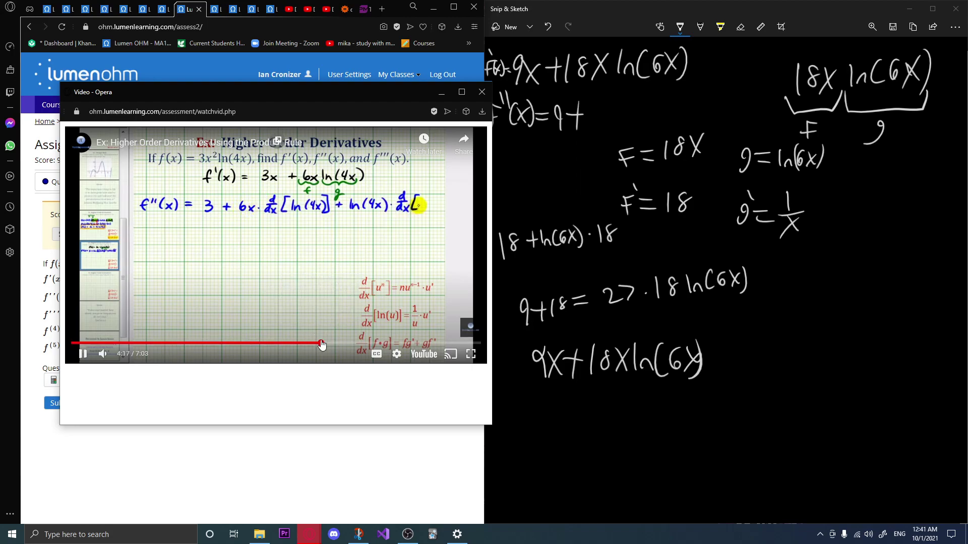
pyautogui.click(339, 343)
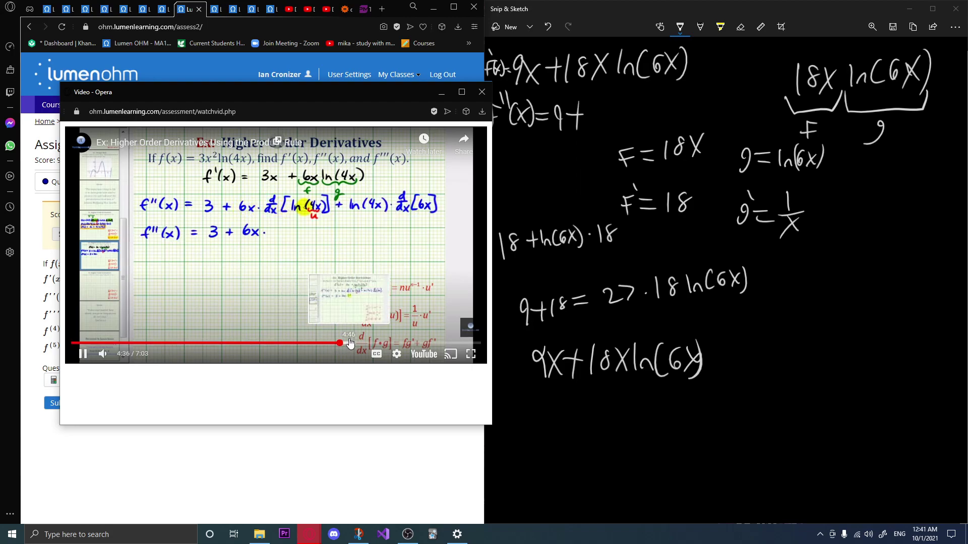
pyautogui.click(351, 343)
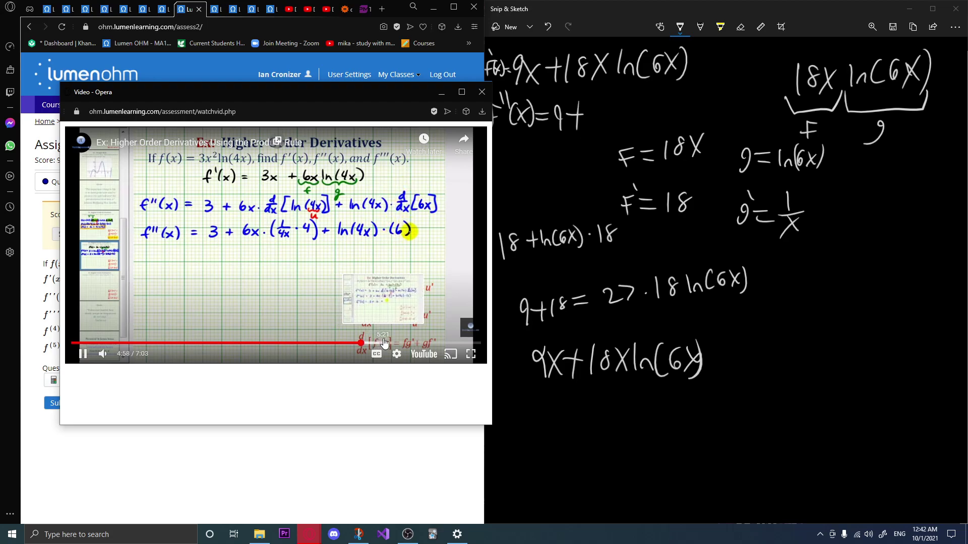
pyautogui.click(394, 274)
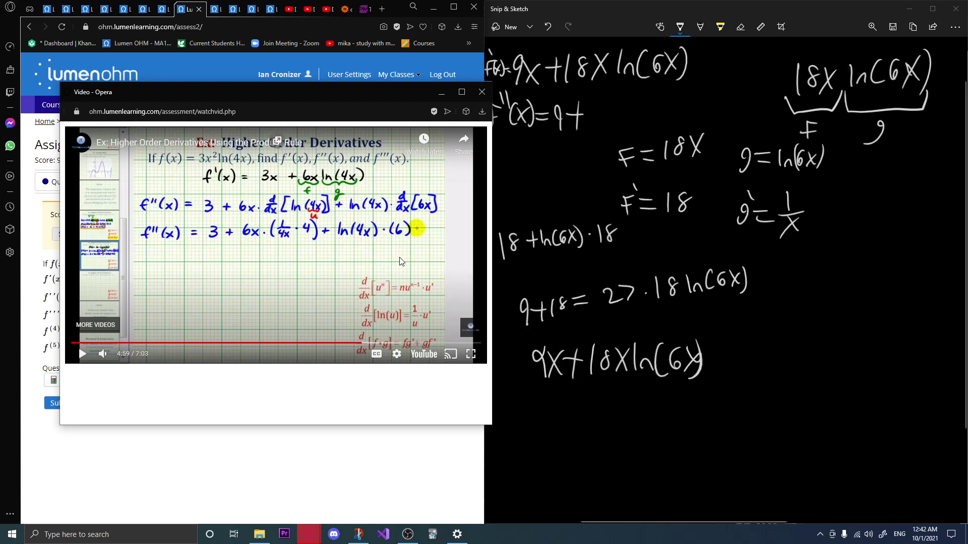
pyautogui.click(398, 262)
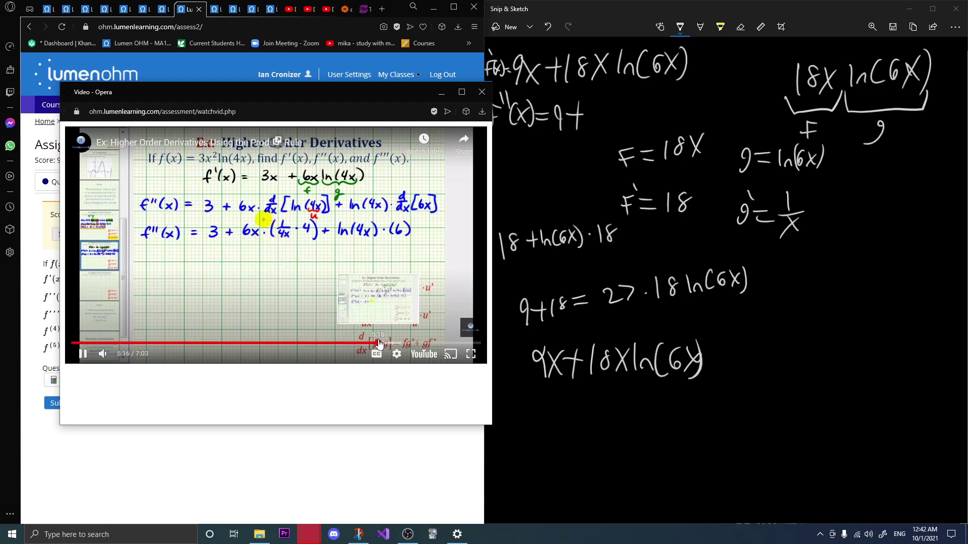
pyautogui.click(378, 344)
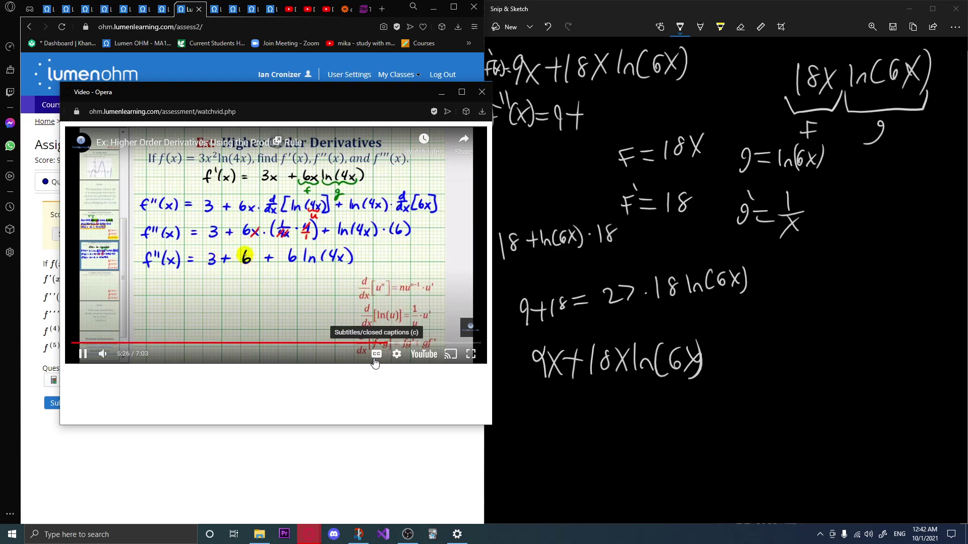
# Play the help video through the simplified second derivative to 5:36, moving its window clear of the answer fields.
pyautogui.click(376, 270)
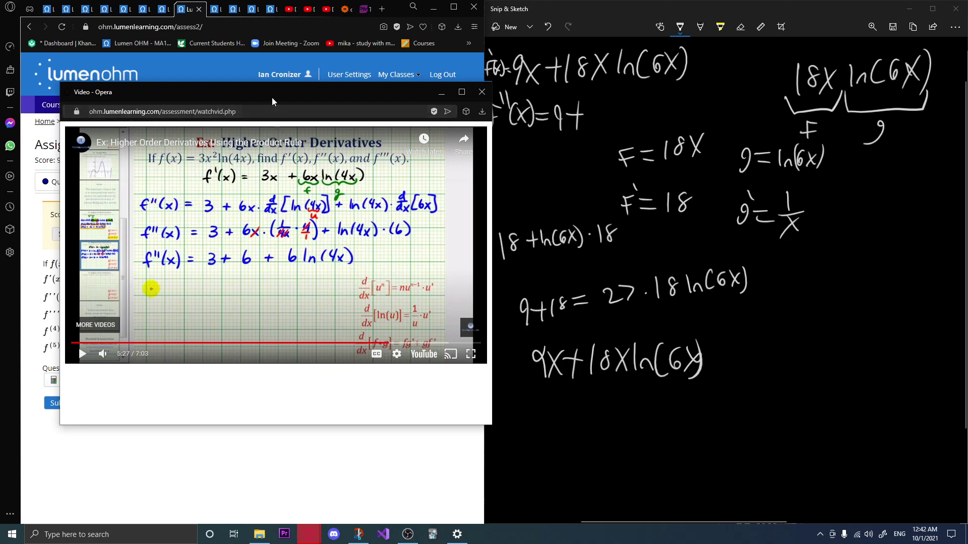
pyautogui.click(306, 199)
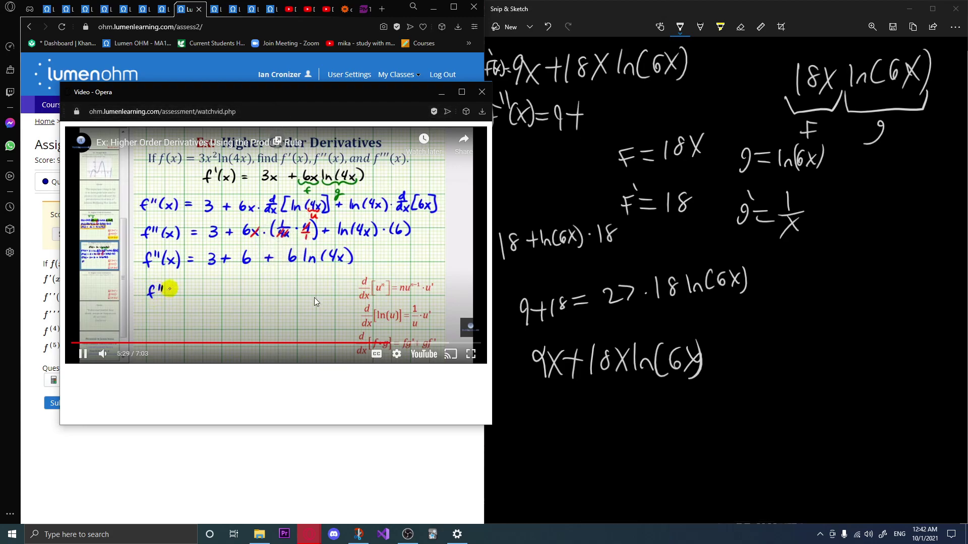
pyautogui.moveTo(215, 97); pyautogui.dragTo(385, 117)
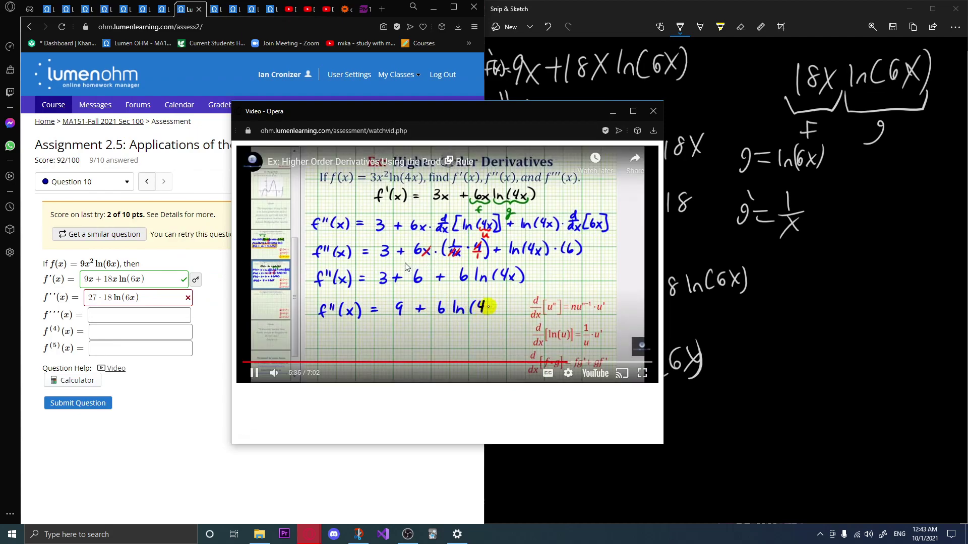
pyautogui.click(381, 263)
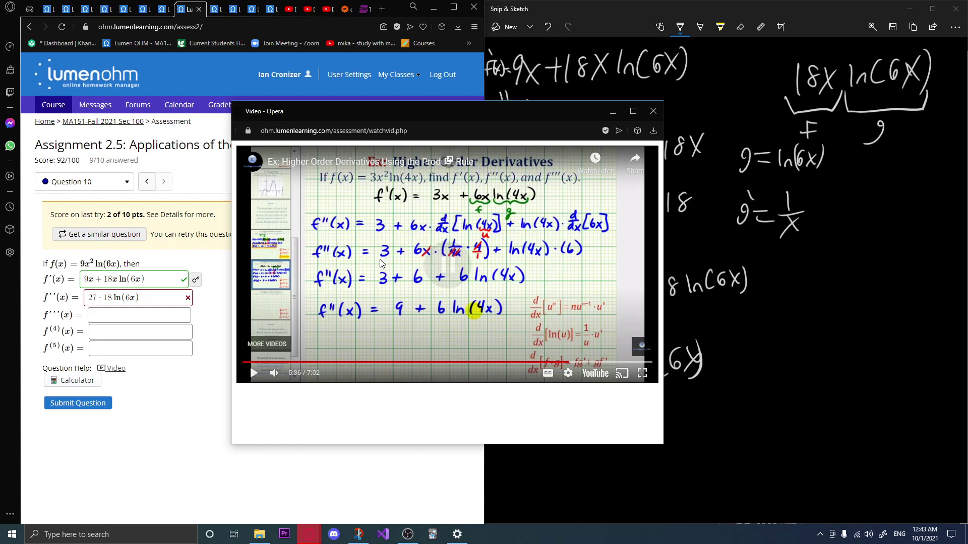
# Correct the second derivative to 27 + 18 ln(6x) by replacing the multiplication dot with a plus, and submit the question.
pyautogui.click(107, 298)
pyautogui.press('BackSpace')
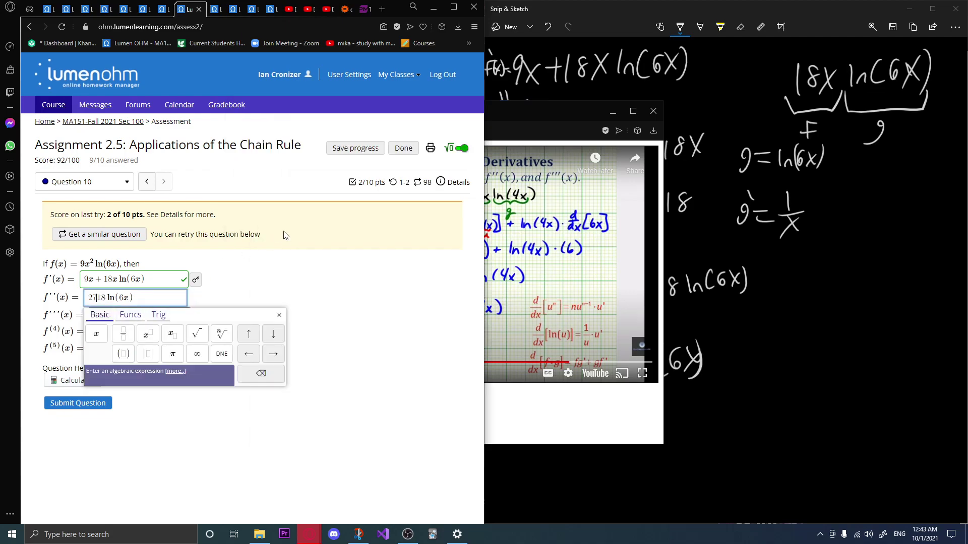
pyautogui.write('+')
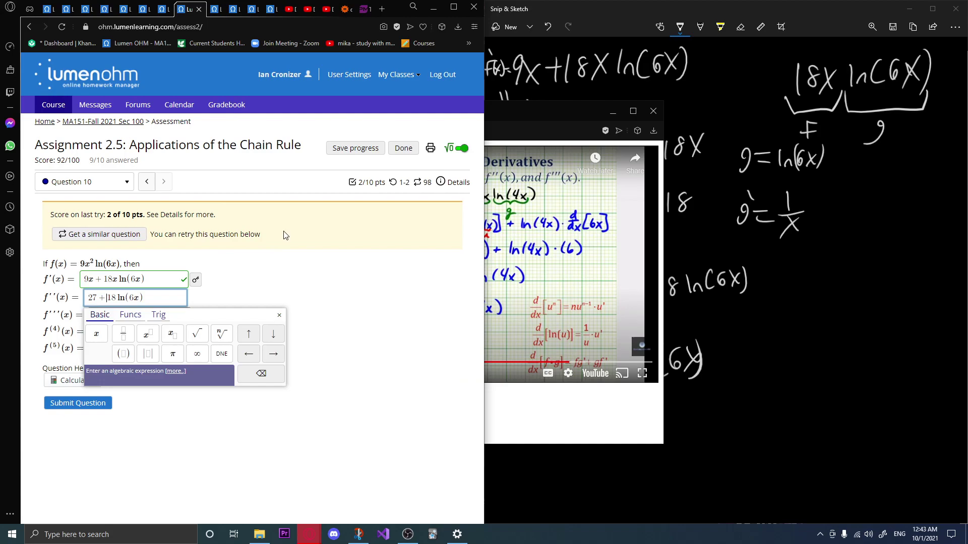
pyautogui.click(79, 408)
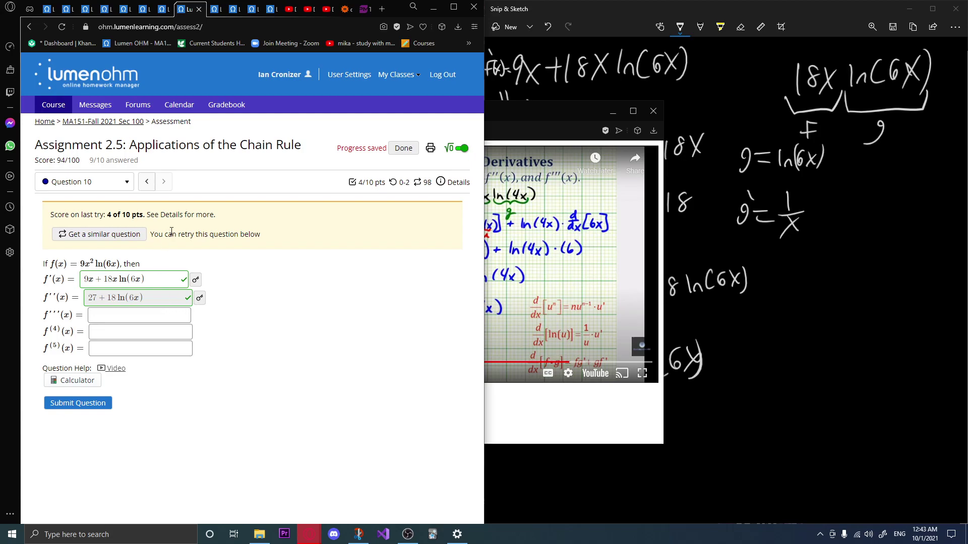
# Clear all the handwritten notes and write 27 + 18 ln(6x) at the top of the blank canvas.
pyautogui.click(607, 17)
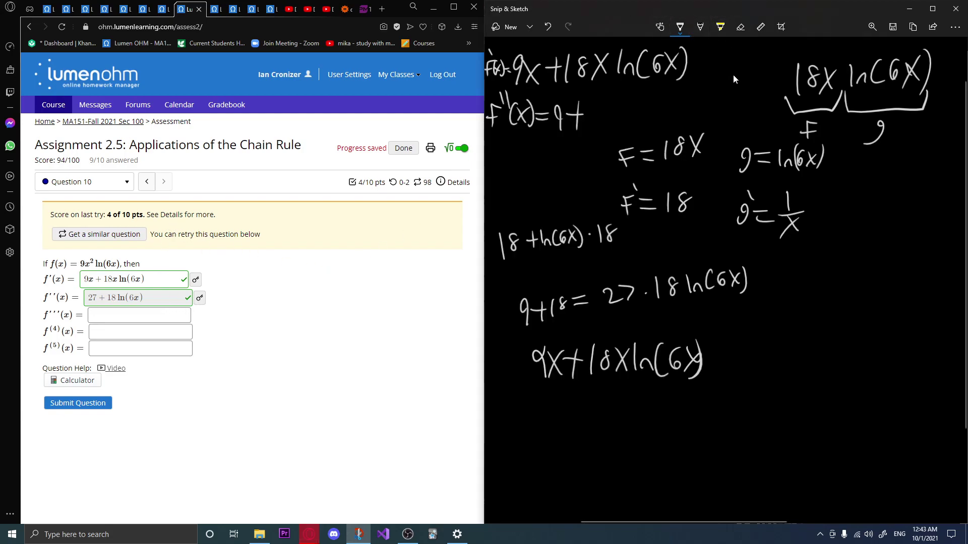
pyautogui.click(737, 31)
pyautogui.click(740, 53)
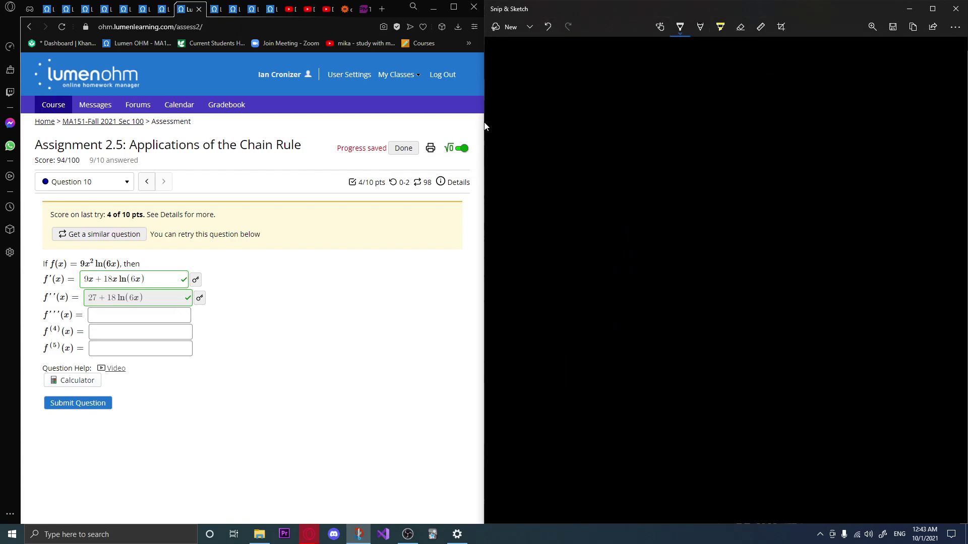
pyautogui.moveTo(508, 51)
pyautogui.mouseDown()
pyautogui.moveTo(529, 66)
pyautogui.moveTo(575, 54)
pyautogui.moveTo(565, 71)
pyautogui.mouseUp()
pyautogui.moveTo(604, 43); pyautogui.dragTo(613, 62)
pyautogui.moveTo(624, 49)
pyautogui.mouseDown()
pyautogui.moveTo(620, 61)
pyautogui.moveTo(661, 59)
pyautogui.moveTo(652, 59)
pyautogui.mouseUp()
pyautogui.moveTo(664, 42); pyautogui.dragTo(664, 72)
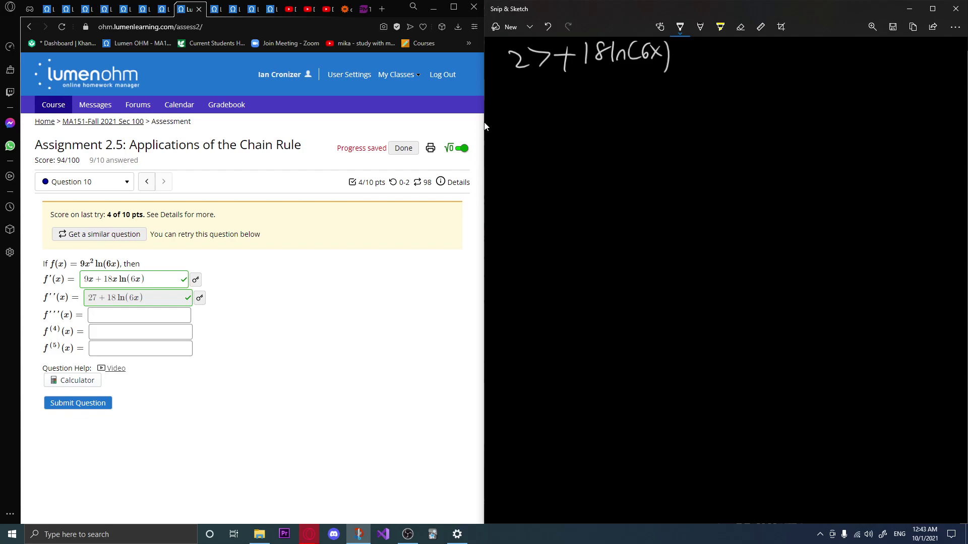
# Begin the third-derivative working below the second derivative with 0 +, undoing the extra stroke after it.
pyautogui.moveTo(526, 140)
pyautogui.mouseDown()
pyautogui.moveTo(558, 147)
pyautogui.moveTo(547, 160)
pyautogui.mouseUp()
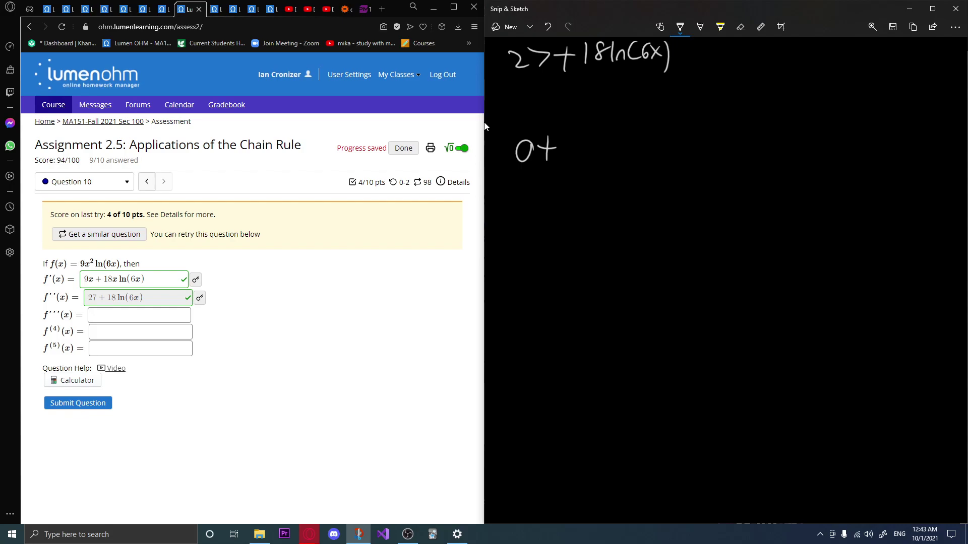
pyautogui.moveTo(576, 134); pyautogui.dragTo(576, 158)
pyautogui.click(548, 27)
# Reopen the question's help video and skip ahead to the third-derivative working at 6:09.
pyautogui.click(120, 369)
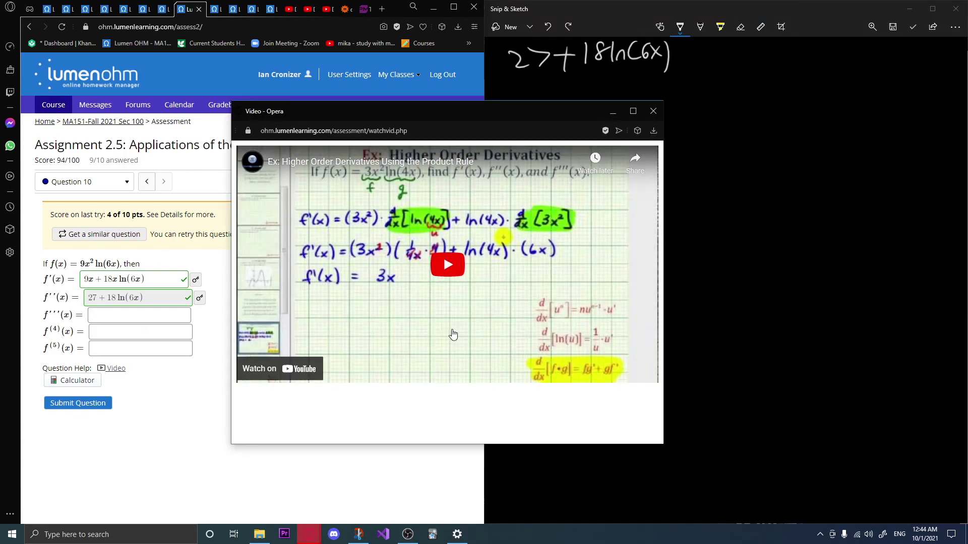
pyautogui.click(501, 362)
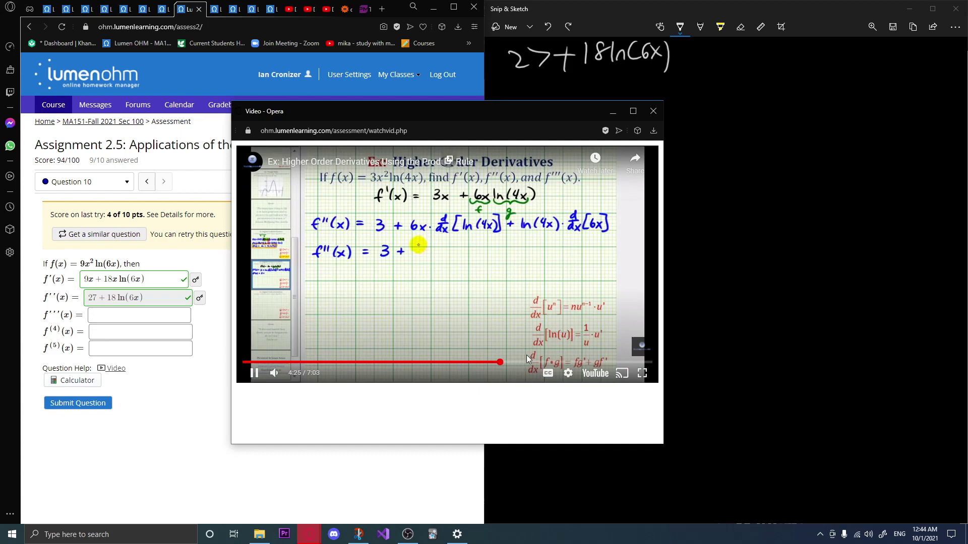
pyautogui.click(527, 355)
pyautogui.click(637, 291)
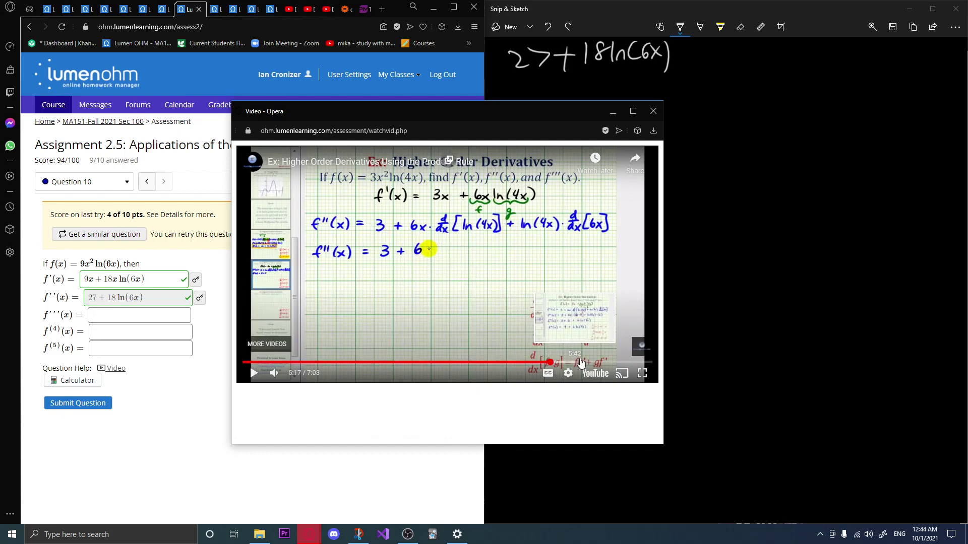
pyautogui.click(586, 362)
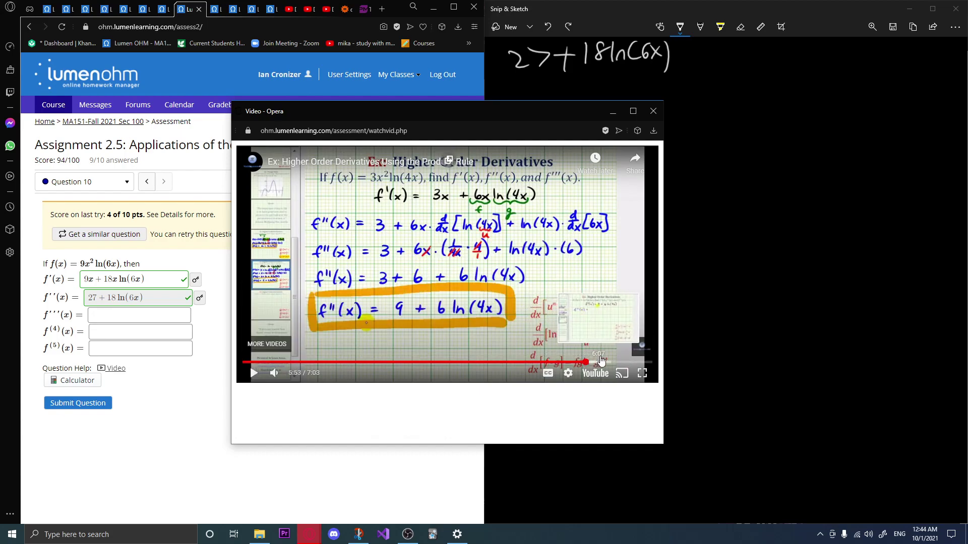
pyautogui.click(599, 362)
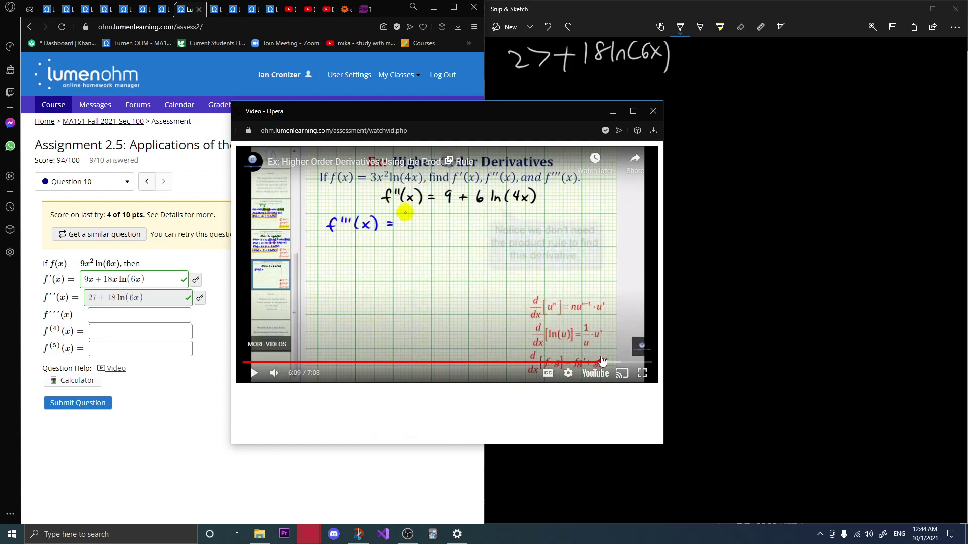
pyautogui.click(483, 295)
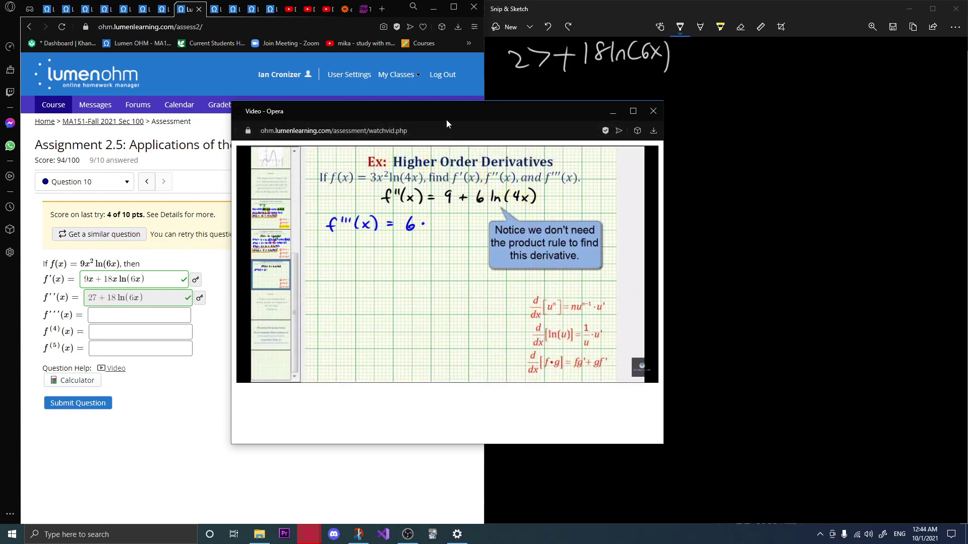
# Move the help video window off the notes and pause it at 6:19.
pyautogui.moveTo(446, 120); pyautogui.dragTo(230, 102)
pyautogui.click(595, 20)
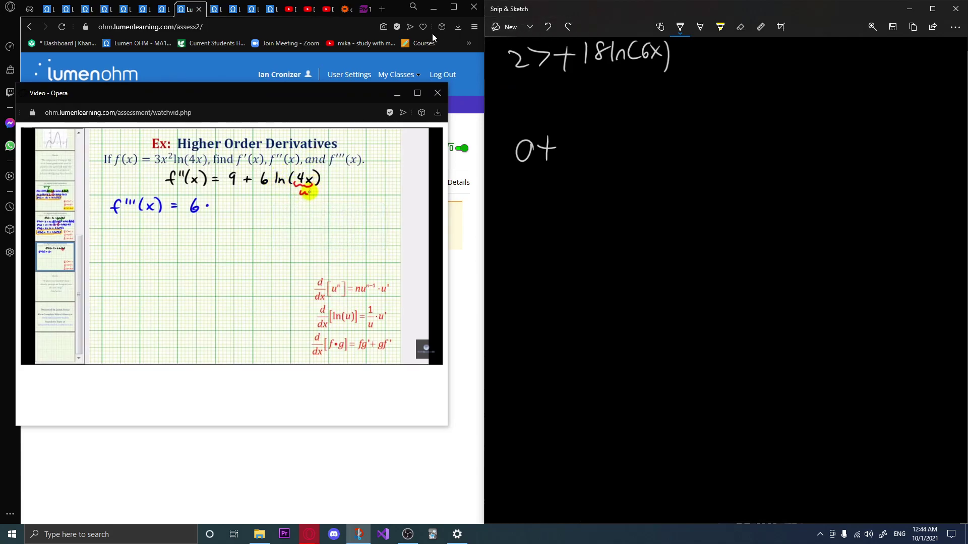
pyautogui.click(374, 156)
# Write 18 ln(6x) to the side of the notes and label the 6x as u.
pyautogui.click(620, 27)
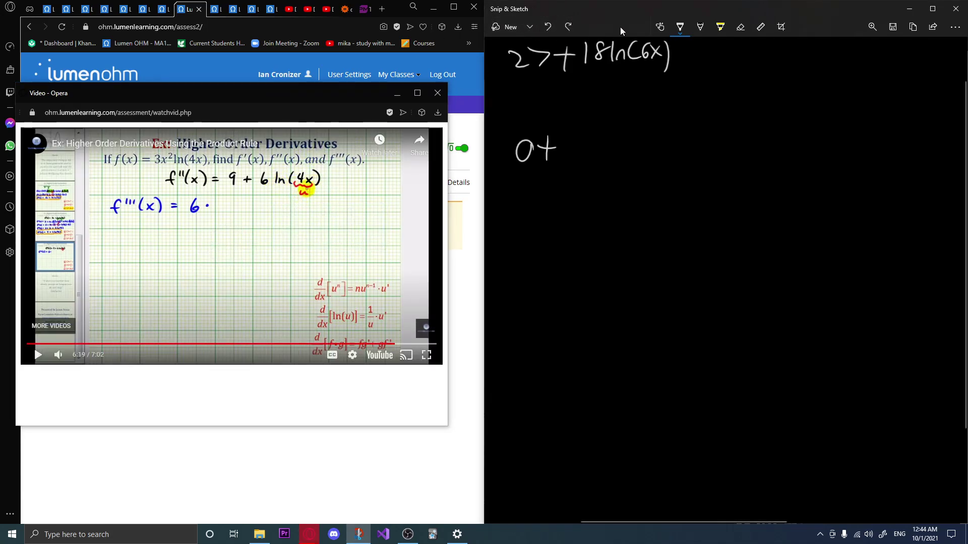
pyautogui.moveTo(734, 88)
pyautogui.mouseDown()
pyautogui.moveTo(732, 124)
pyautogui.moveTo(756, 93)
pyautogui.moveTo(779, 115)
pyautogui.moveTo(801, 116)
pyautogui.mouseUp()
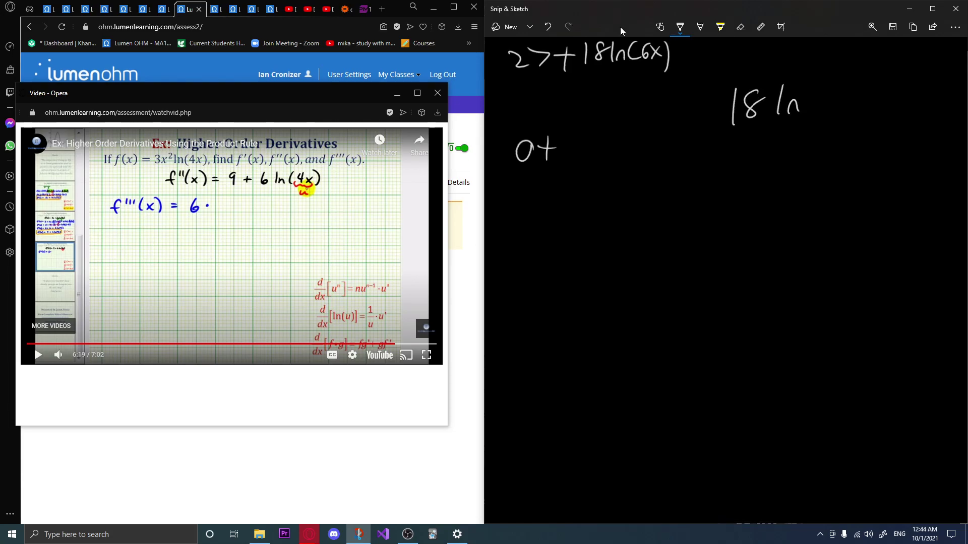
pyautogui.moveTo(814, 82)
pyautogui.mouseDown()
pyautogui.moveTo(818, 117)
pyautogui.moveTo(821, 108)
pyautogui.mouseUp()
pyautogui.click(823, 103)
pyautogui.moveTo(832, 94)
pyautogui.mouseDown()
pyautogui.moveTo(843, 108)
pyautogui.moveTo(831, 109)
pyautogui.moveTo(851, 115)
pyautogui.moveTo(837, 130)
pyautogui.mouseUp()
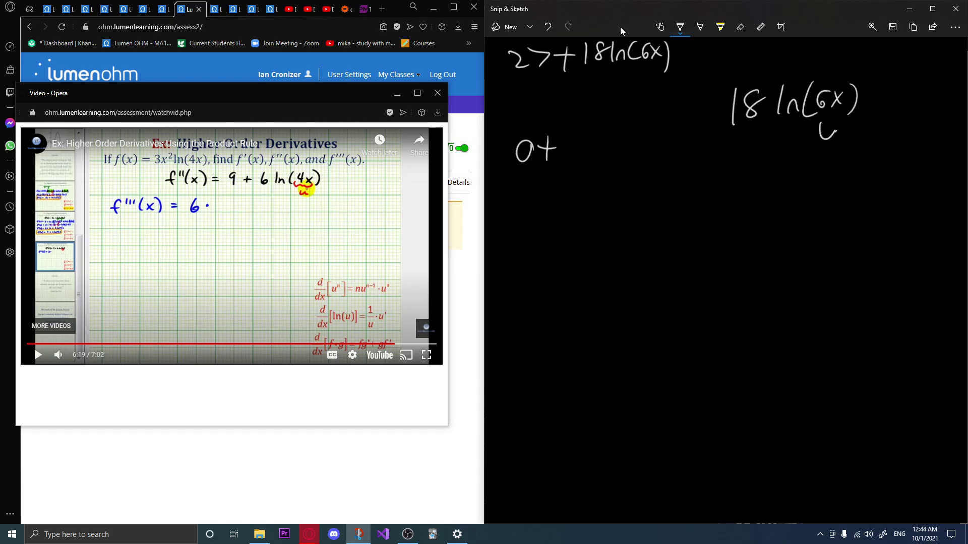
# Write u = 6x and its derivative u' = 6 below the side expression.
pyautogui.moveTo(686, 184)
pyautogui.mouseDown()
pyautogui.moveTo(688, 197)
pyautogui.moveTo(707, 190)
pyautogui.mouseUp()
pyautogui.moveTo(703, 194); pyautogui.dragTo(720, 194)
pyautogui.moveTo(705, 201); pyautogui.dragTo(734, 199)
pyautogui.moveTo(758, 186); pyautogui.dragTo(754, 221)
pyautogui.moveTo(676, 237); pyautogui.dragTo(721, 235)
pyautogui.moveTo(699, 247); pyautogui.dragTo(737, 243)
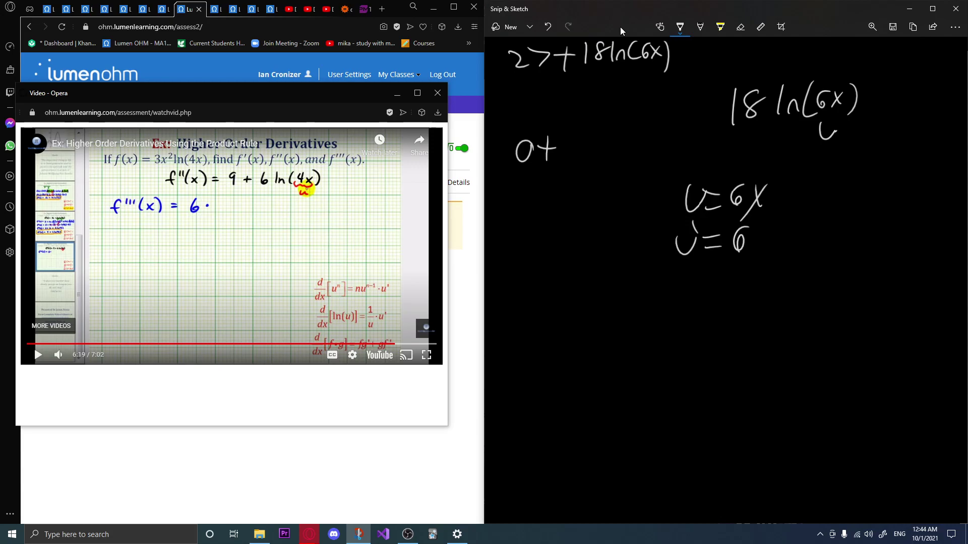
# Write the fraction 6/(6x) beside the u values and simplify it to 1/x underneath.
pyautogui.moveTo(860, 198)
pyautogui.mouseDown()
pyautogui.moveTo(847, 214)
pyautogui.moveTo(881, 222)
pyautogui.moveTo(843, 259)
pyautogui.moveTo(853, 269)
pyautogui.mouseUp()
pyautogui.moveTo(853, 246); pyautogui.dragTo(868, 258)
pyautogui.moveTo(809, 291)
pyautogui.mouseDown()
pyautogui.moveTo(805, 321)
pyautogui.moveTo(826, 322)
pyautogui.moveTo(821, 361)
pyautogui.mouseUp()
pyautogui.moveTo(820, 334); pyautogui.dragTo(801, 361)
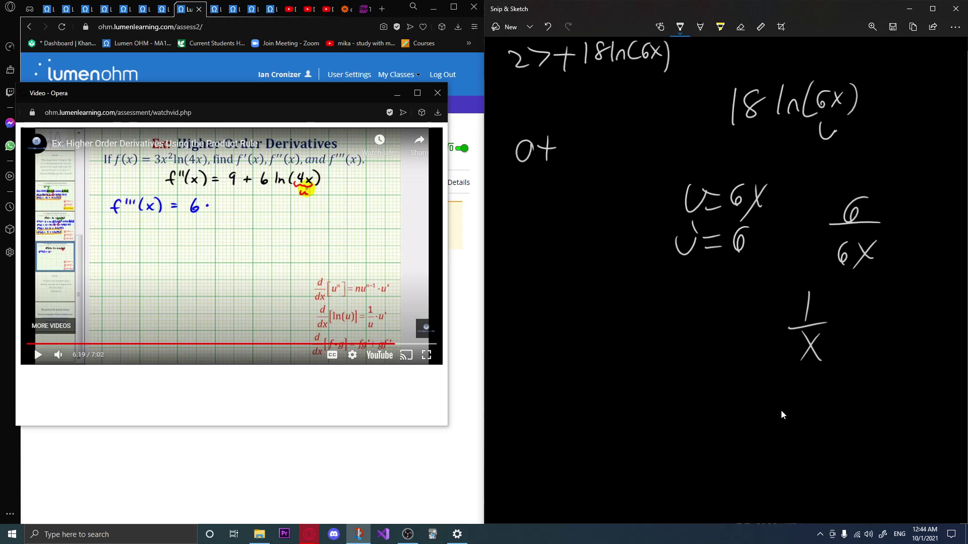
# Erase the u-substitution working, try rewriting 1/x in its place, and undo those strokes.
pyautogui.click(740, 27)
pyautogui.moveTo(689, 195)
pyautogui.mouseDown()
pyautogui.moveTo(737, 184)
pyautogui.moveTo(686, 234)
pyautogui.moveTo(832, 321)
pyautogui.moveTo(857, 276)
pyautogui.moveTo(845, 264)
pyautogui.moveTo(828, 352)
pyautogui.moveTo(809, 348)
pyautogui.mouseUp()
pyautogui.click(678, 29)
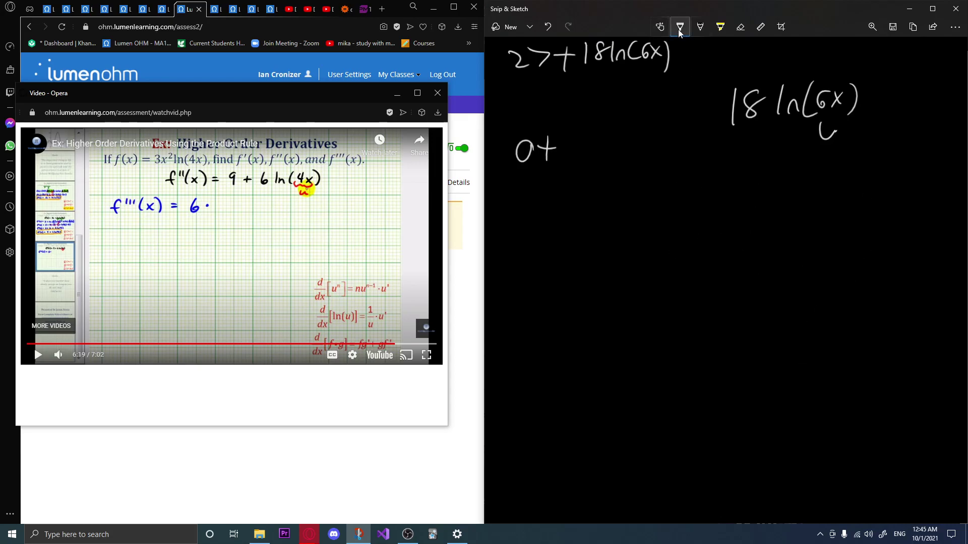
pyautogui.moveTo(706, 163); pyautogui.dragTo(701, 198)
pyautogui.moveTo(681, 205); pyautogui.dragTo(713, 202)
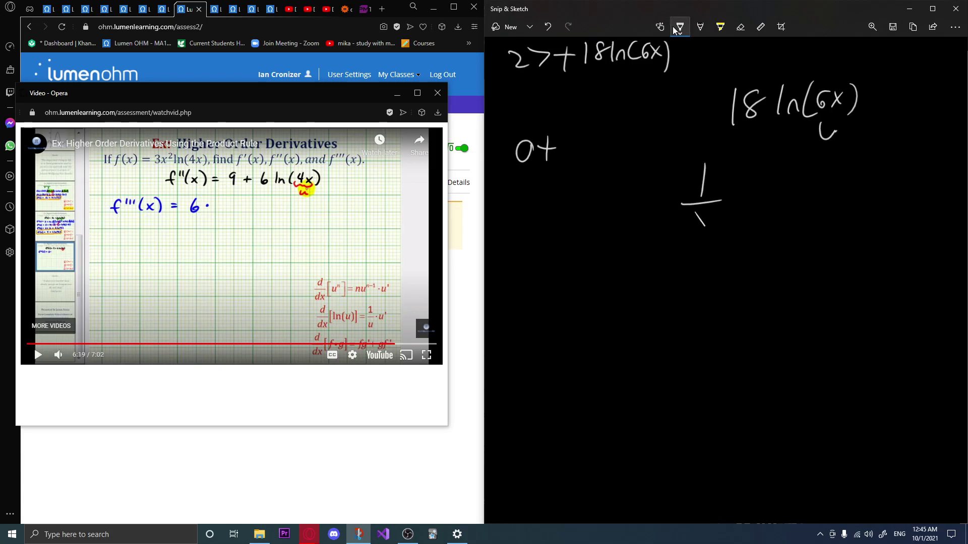
pyautogui.hotkey('ctrl', 'z')
pyautogui.hotkey('ctrl', 'z')
pyautogui.hotkey('ctrl', 'z')
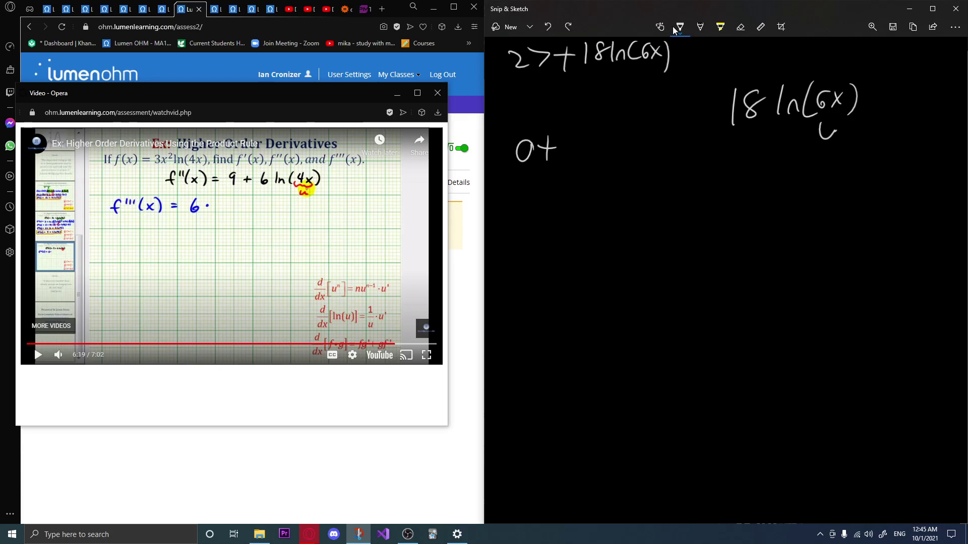
# Play the help video to 6:27 and extend the third-derivative line to 0 + 18 · (1/x) in the notes.
pyautogui.click(369, 198)
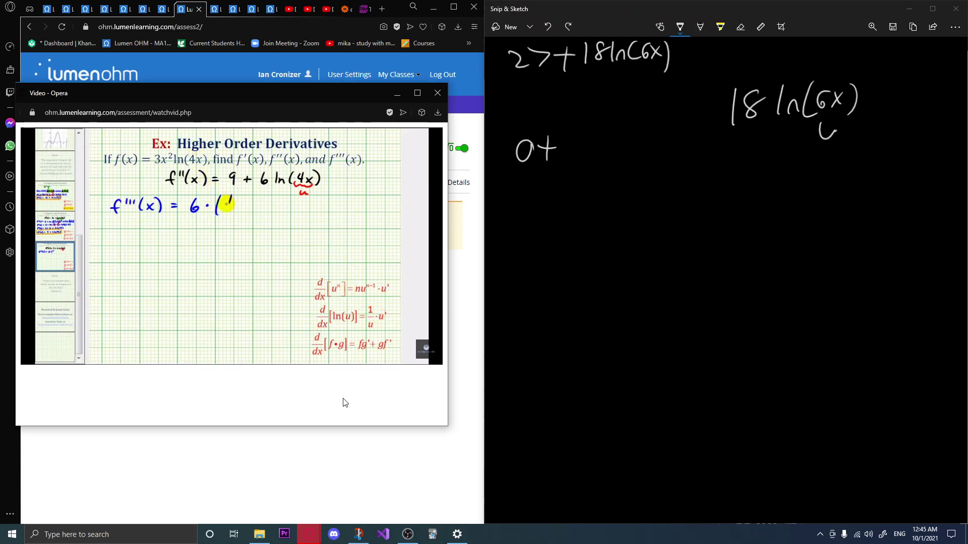
pyautogui.click(232, 248)
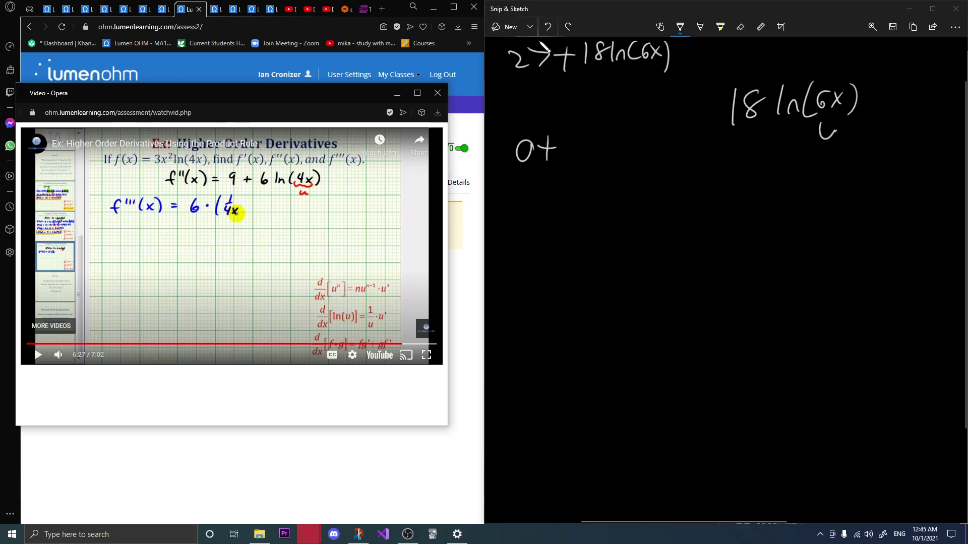
pyautogui.click(605, 27)
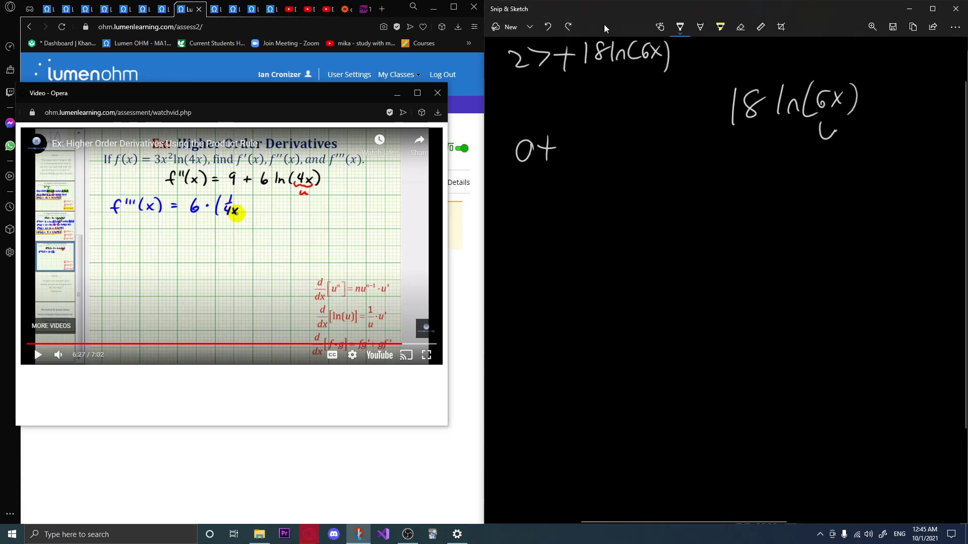
pyautogui.moveTo(565, 138)
pyautogui.mouseDown()
pyautogui.moveTo(566, 161)
pyautogui.moveTo(583, 138)
pyautogui.moveTo(613, 159)
pyautogui.mouseUp()
pyautogui.click(595, 146)
pyautogui.moveTo(624, 124); pyautogui.dragTo(632, 157)
pyautogui.moveTo(632, 142); pyautogui.dragTo(617, 162)
pyautogui.moveTo(637, 119); pyautogui.dragTo(639, 168)
# Resume the help video and write the simplified third derivative f'''(x) = 18/x below the working.
pyautogui.click(322, 279)
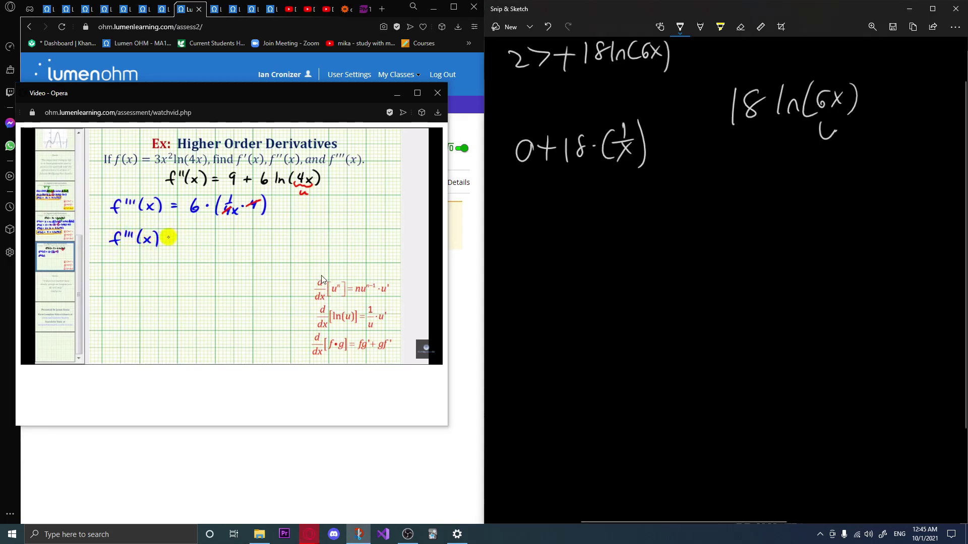
pyautogui.moveTo(515, 213)
pyautogui.mouseDown()
pyautogui.moveTo(513, 238)
pyautogui.moveTo(529, 211)
pyautogui.mouseUp()
pyautogui.moveTo(513, 226); pyautogui.dragTo(546, 207)
pyautogui.moveTo(553, 193); pyautogui.dragTo(552, 205)
pyautogui.moveTo(560, 194)
pyautogui.mouseDown()
pyautogui.moveTo(557, 241)
pyautogui.moveTo(568, 233)
pyautogui.mouseUp()
pyautogui.moveTo(562, 224)
pyautogui.mouseDown()
pyautogui.moveTo(557, 235)
pyautogui.moveTo(575, 237)
pyautogui.moveTo(603, 215)
pyautogui.mouseUp()
pyautogui.moveTo(587, 228); pyautogui.dragTo(607, 227)
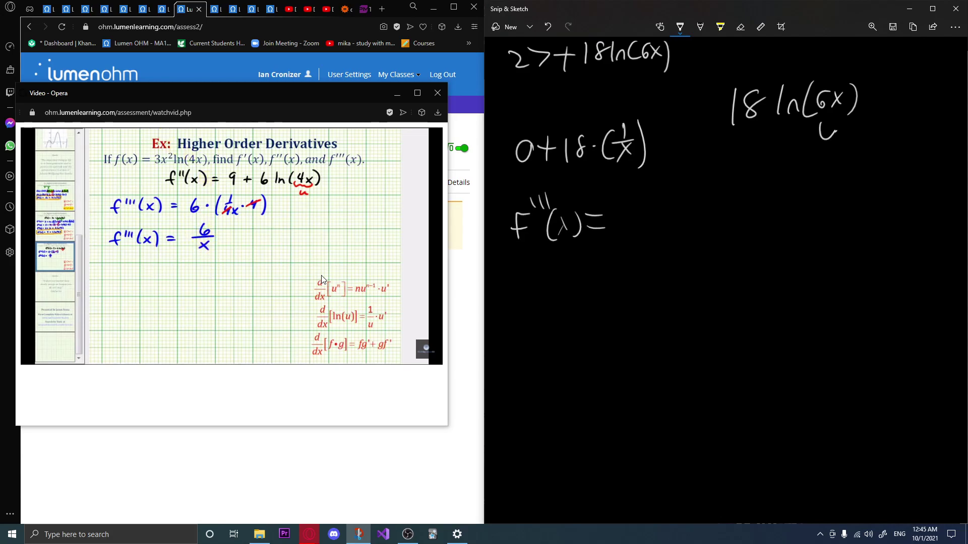
pyautogui.moveTo(618, 194)
pyautogui.mouseDown()
pyautogui.moveTo(619, 212)
pyautogui.moveTo(640, 197)
pyautogui.moveTo(650, 217)
pyautogui.moveTo(640, 241)
pyautogui.mouseUp()
pyautogui.hotkey('ctrl', 'z')
pyautogui.moveTo(644, 223); pyautogui.dragTo(625, 246)
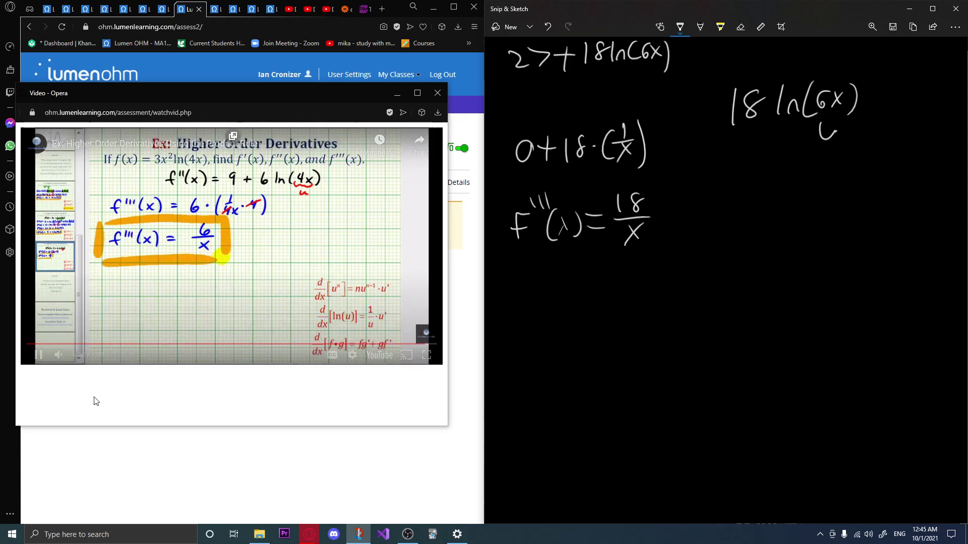
# Close the help video, enter 18/x as the third derivative in Question 10, and submit the question.
pyautogui.click(436, 93)
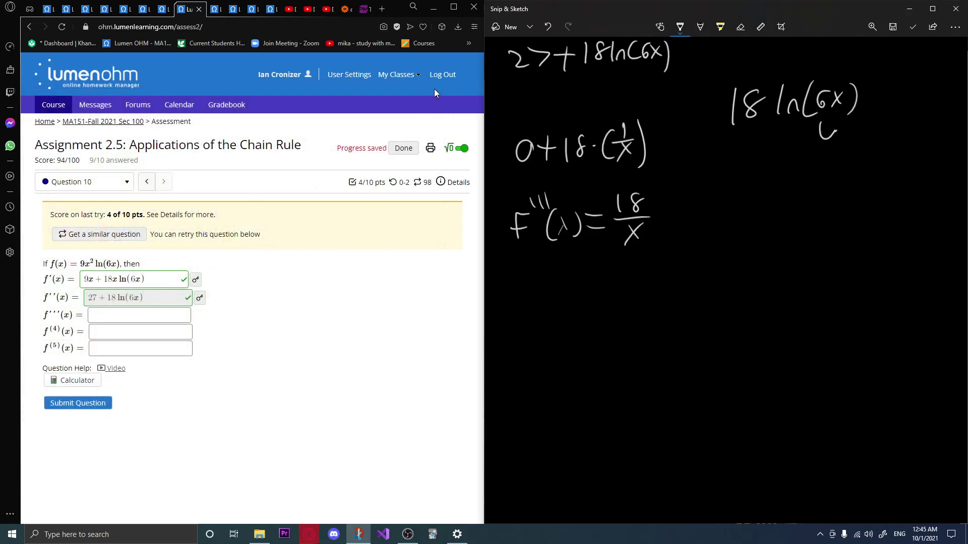
pyautogui.click(149, 319)
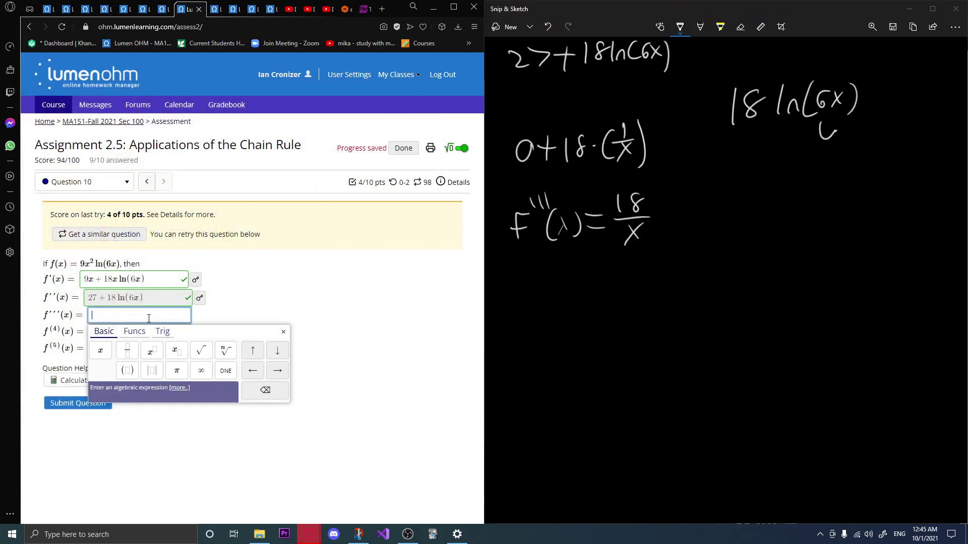
pyautogui.write('18')
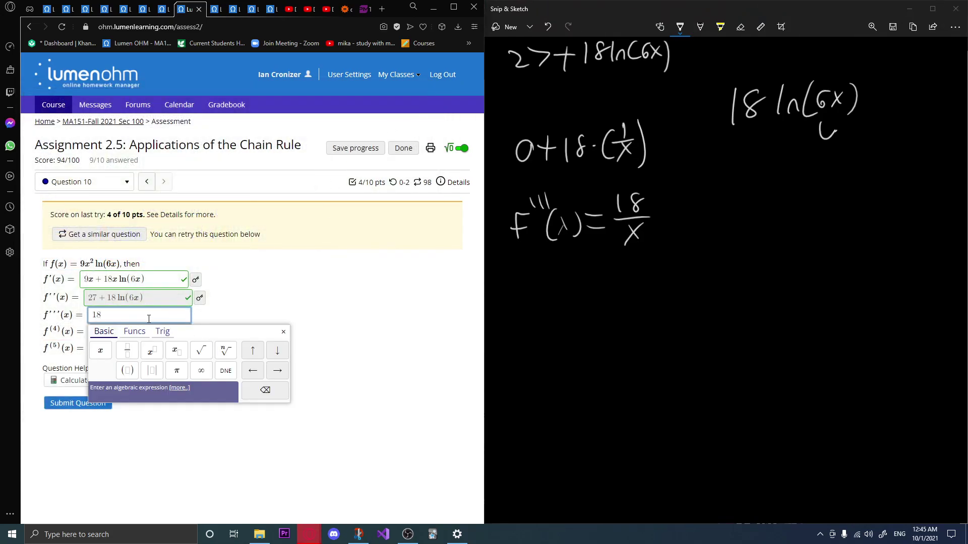
pyautogui.write('/x')
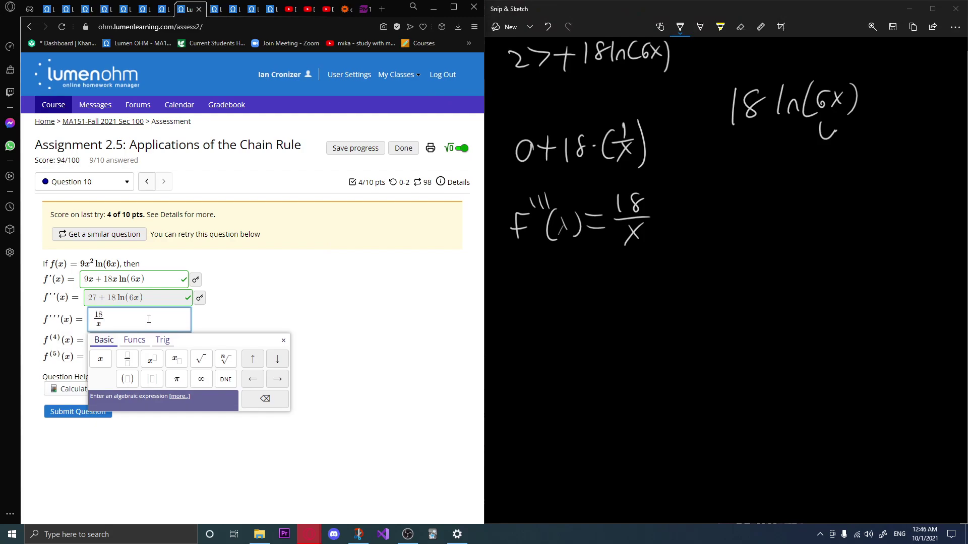
pyautogui.click(288, 303)
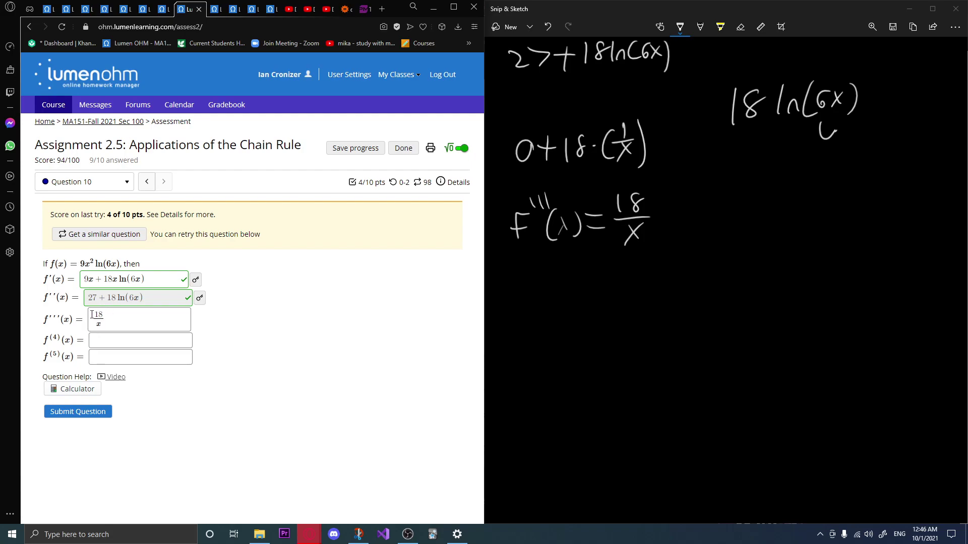
pyautogui.click(82, 412)
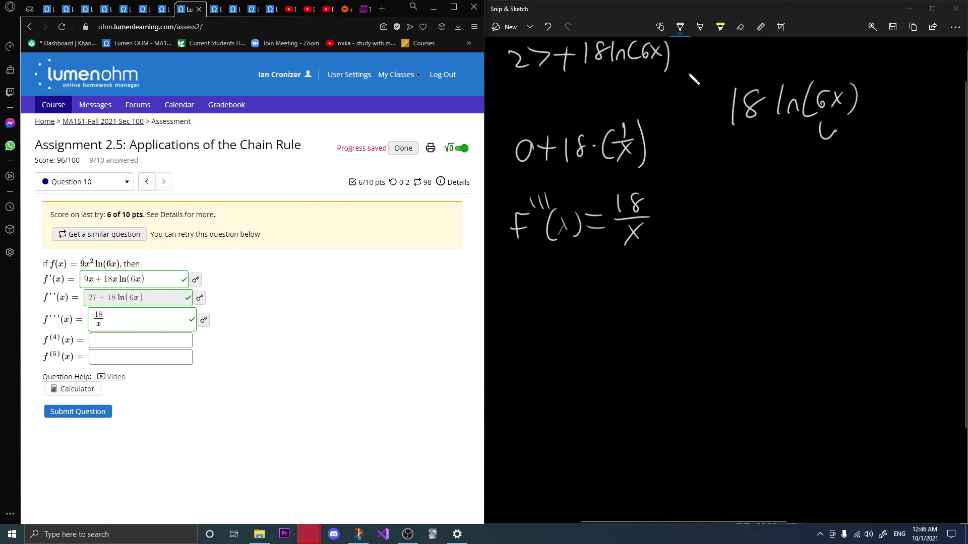
# Clear the handwritten notes and start a new line at the upper edge with f''''(x).
pyautogui.click(736, 29)
pyautogui.click(736, 29)
pyautogui.click(740, 61)
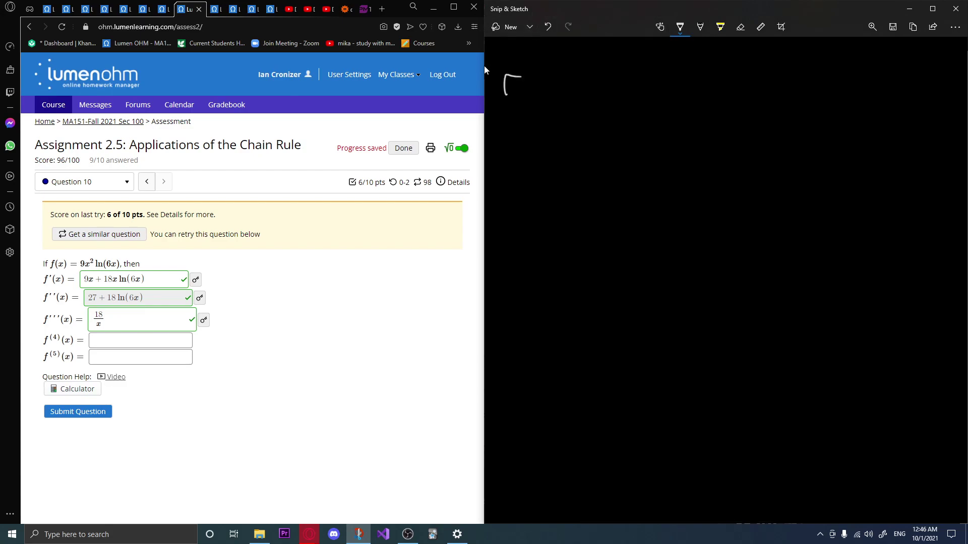
pyautogui.moveTo(500, 88); pyautogui.dragTo(525, 74)
pyautogui.moveTo(532, 62)
pyautogui.mouseDown()
pyautogui.moveTo(531, 74)
pyautogui.moveTo(545, 68)
pyautogui.mouseUp()
pyautogui.moveTo(546, 57)
pyautogui.mouseDown()
pyautogui.moveTo(550, 99)
pyautogui.moveTo(571, 95)
pyautogui.mouseUp()
pyautogui.moveTo(570, 75)
pyautogui.mouseDown()
pyautogui.moveTo(556, 97)
pyautogui.moveTo(575, 97)
pyautogui.mouseUp()
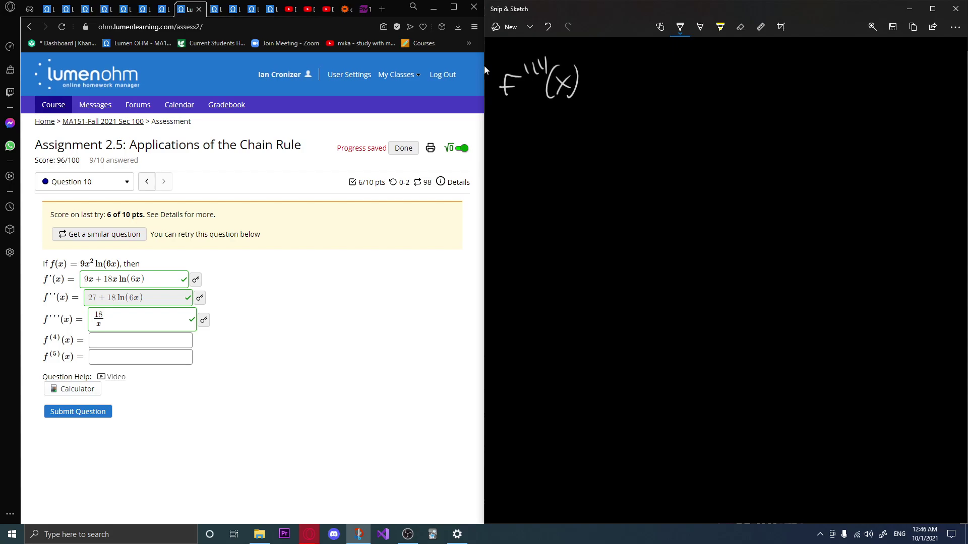
# Undo the last strokes of the new line and complete it as f'''(x) = 18/x.
pyautogui.click(548, 26)
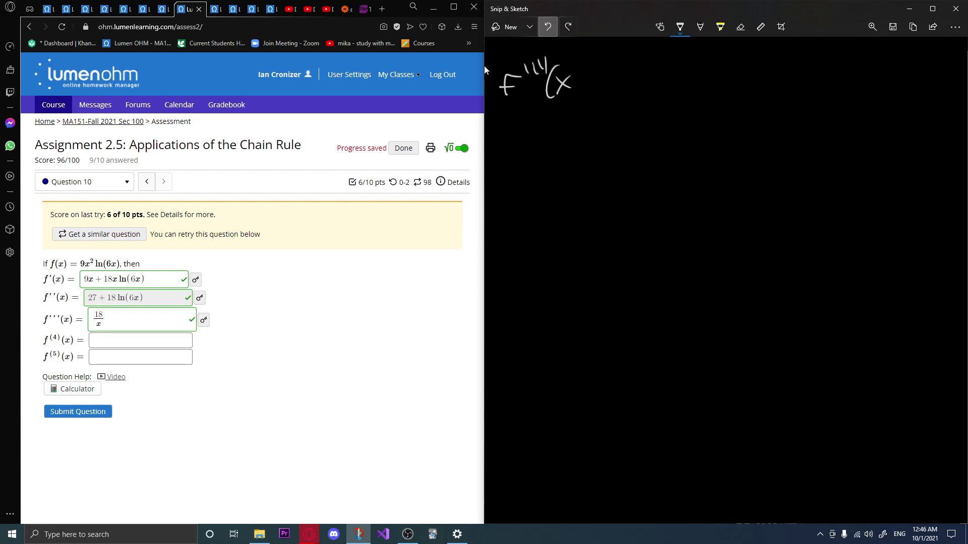
pyautogui.click(548, 26)
pyautogui.click(548, 27)
pyautogui.click(548, 27)
pyautogui.click(548, 27)
pyautogui.moveTo(553, 70)
pyautogui.mouseDown()
pyautogui.moveTo(548, 88)
pyautogui.moveTo(564, 85)
pyautogui.moveTo(555, 88)
pyautogui.mouseUp()
pyautogui.moveTo(569, 69)
pyautogui.mouseDown()
pyautogui.moveTo(574, 89)
pyautogui.moveTo(628, 69)
pyautogui.moveTo(603, 88)
pyautogui.mouseUp()
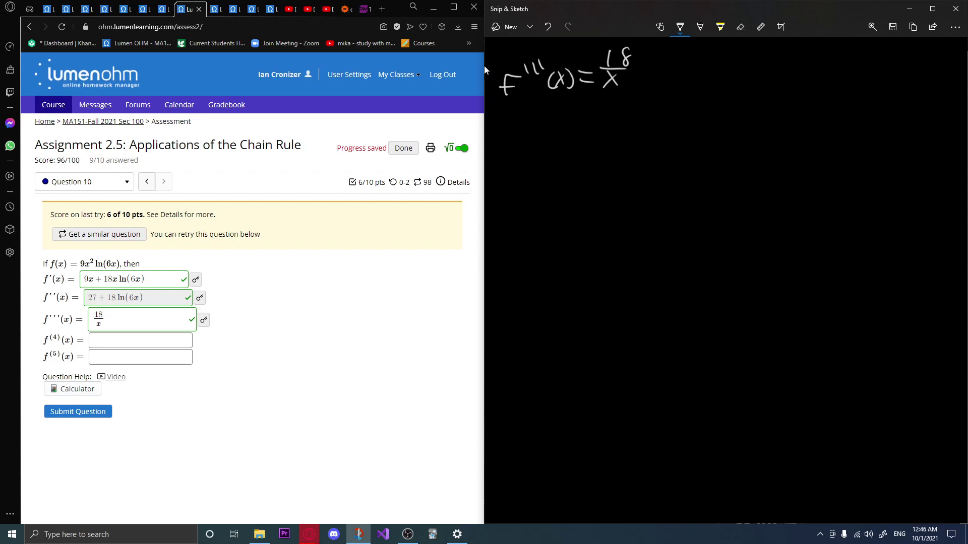
# Start the fourth-derivative line below by writing f''''(x) = x.
pyautogui.moveTo(514, 137)
pyautogui.mouseDown()
pyautogui.moveTo(500, 164)
pyautogui.moveTo(509, 146)
pyautogui.mouseUp()
pyautogui.moveTo(520, 121); pyautogui.dragTo(524, 132)
pyautogui.moveTo(533, 117)
pyautogui.mouseDown()
pyautogui.moveTo(543, 161)
pyautogui.moveTo(557, 158)
pyautogui.moveTo(547, 158)
pyautogui.mouseUp()
pyautogui.moveTo(561, 132)
pyautogui.mouseDown()
pyautogui.moveTo(562, 161)
pyautogui.moveTo(590, 144)
pyautogui.mouseUp()
pyautogui.moveTo(574, 157)
pyautogui.mouseDown()
pyautogui.moveTo(618, 148)
pyautogui.moveTo(601, 150)
pyautogui.mouseUp()
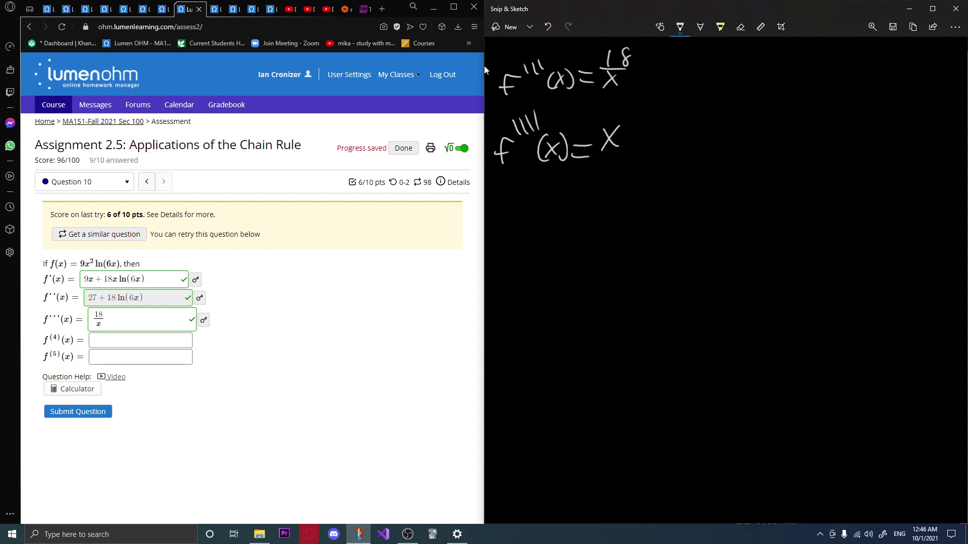
# Extend the fourth-derivative line with · 0 − 18 · 1 as the quotient-rule numerator.
pyautogui.moveTo(637, 111); pyautogui.dragTo(637, 124)
pyautogui.click(547, 26)
pyautogui.moveTo(650, 125); pyautogui.dragTo(648, 127)
pyautogui.moveTo(665, 130); pyautogui.dragTo(676, 128)
pyautogui.moveTo(702, 122); pyautogui.dragTo(699, 121)
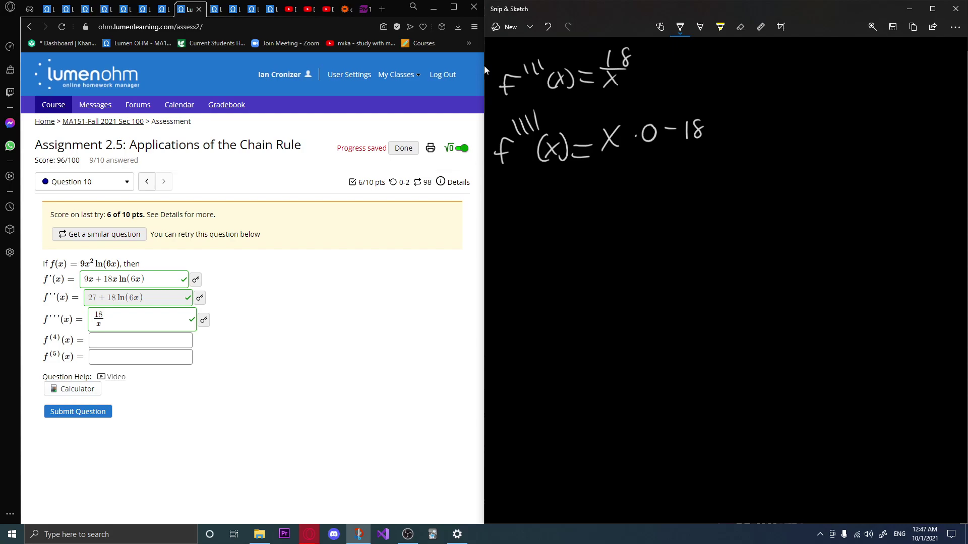
pyautogui.click(712, 132)
pyautogui.moveTo(722, 121); pyautogui.dragTo(722, 138)
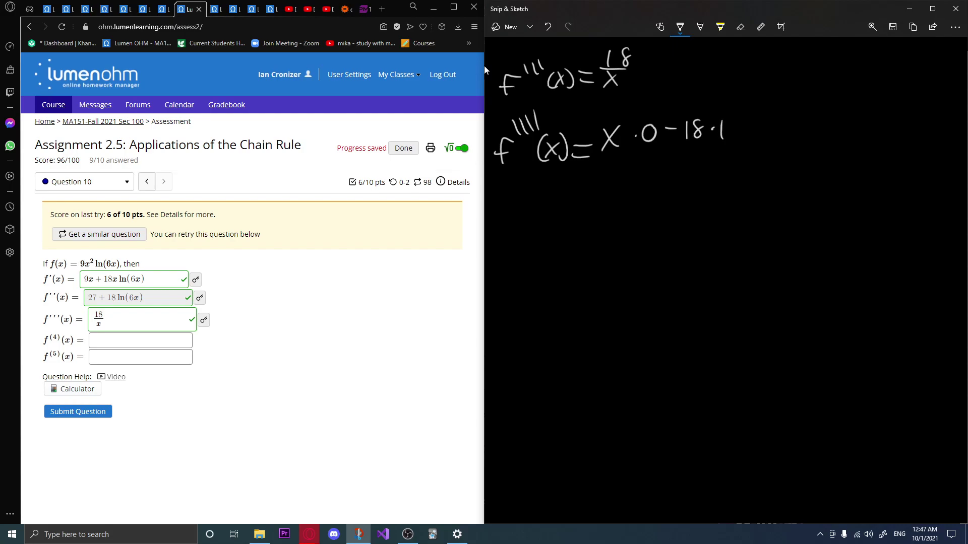
# Switch to WolframAlpha, look up the derivative of x, and return to the Lumen OHM assignment.
pyautogui.click(341, 10)
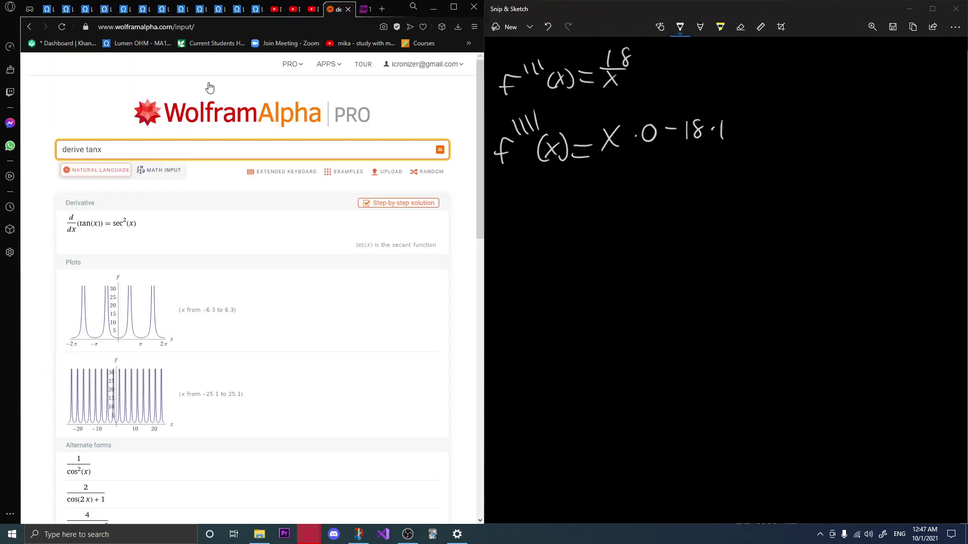
pyautogui.click(98, 151)
pyautogui.press('BackSpace')
pyautogui.press('BackSpace')
pyautogui.press('BackSpace')
pyautogui.press('BackSpace')
pyautogui.press('Return')
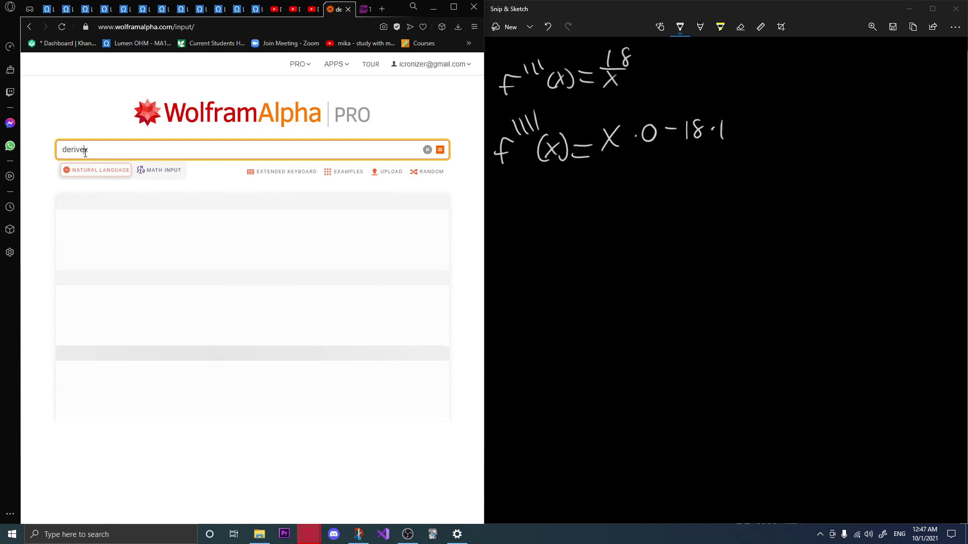
pyautogui.press('Left')
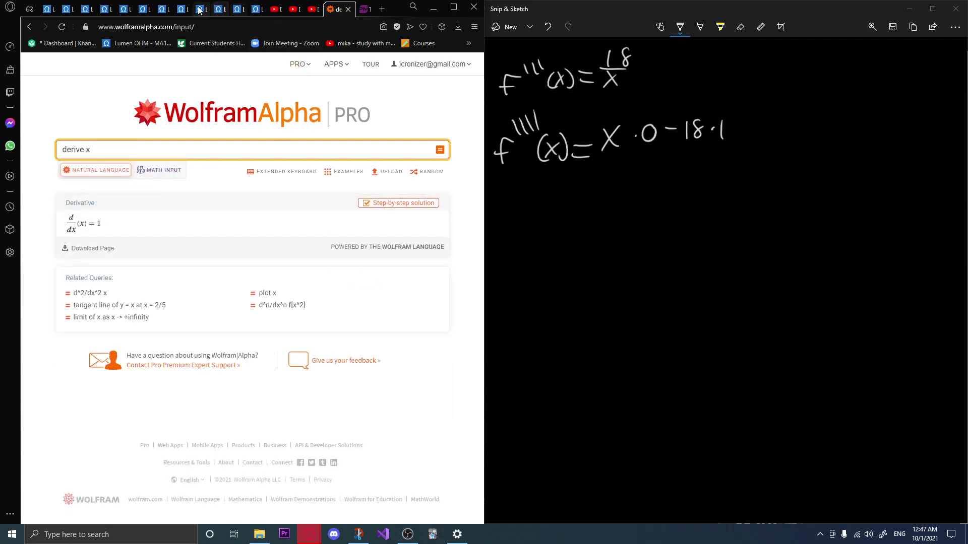
pyautogui.click(182, 11)
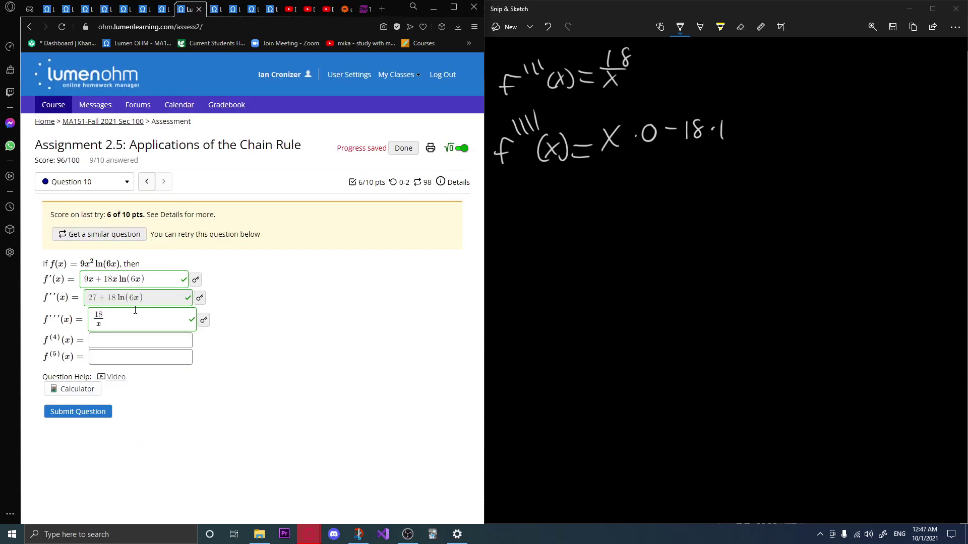
# Draw a fraction bar under the fourth-derivative numerator and write 1 · 1 as the denominator.
pyautogui.click(601, 21)
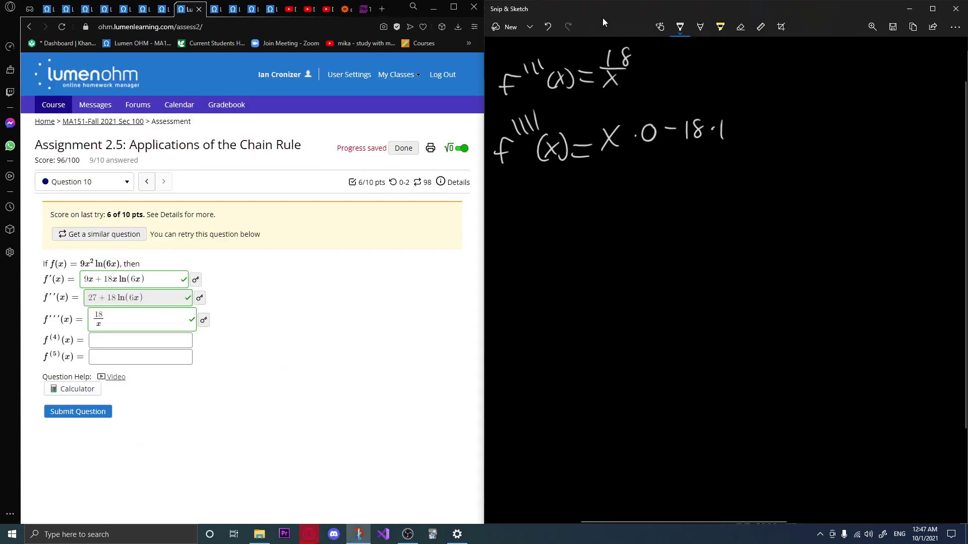
pyautogui.moveTo(594, 157); pyautogui.dragTo(722, 154)
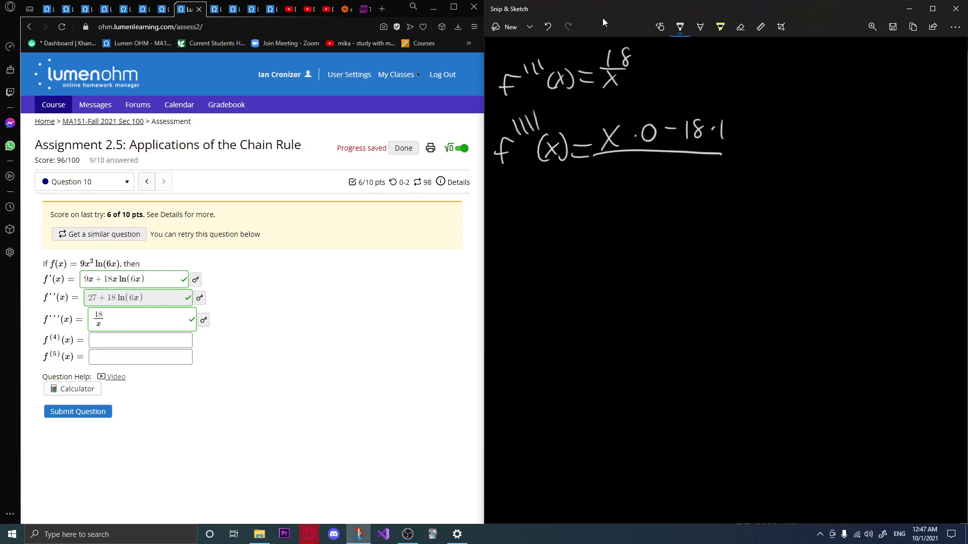
pyautogui.moveTo(643, 173)
pyautogui.mouseDown()
pyautogui.moveTo(643, 185)
pyautogui.moveTo(659, 177)
pyautogui.moveTo(657, 188)
pyautogui.mouseUp()
pyautogui.click(648, 181)
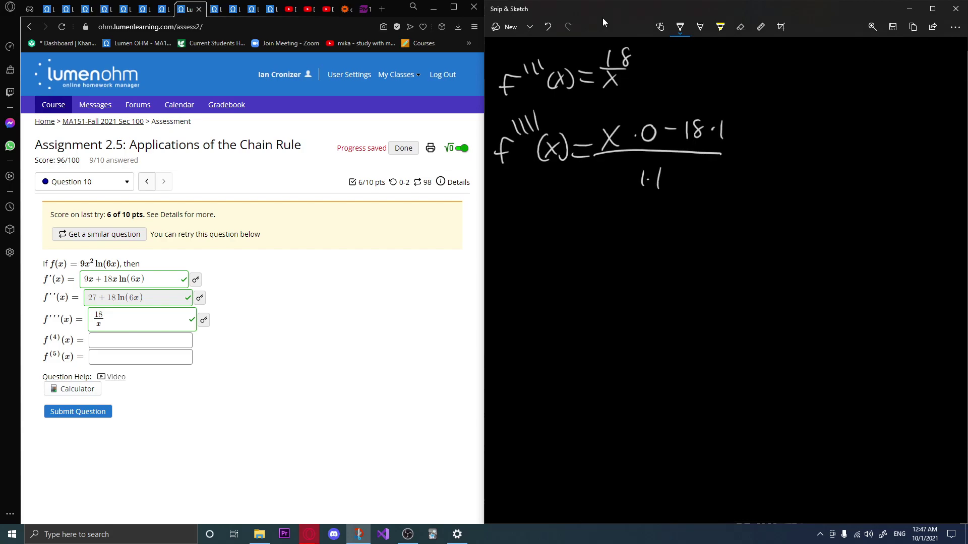
# Write 0 − 18 above the numerator and set the fourth-derivative quotient equal to 18/1.
pyautogui.moveTo(635, 100)
pyautogui.mouseDown()
pyautogui.moveTo(625, 115)
pyautogui.moveTo(634, 100)
pyautogui.moveTo(673, 106)
pyautogui.mouseUp()
pyautogui.moveTo(695, 93)
pyautogui.mouseDown()
pyautogui.moveTo(685, 100)
pyautogui.moveTo(694, 94)
pyautogui.mouseUp()
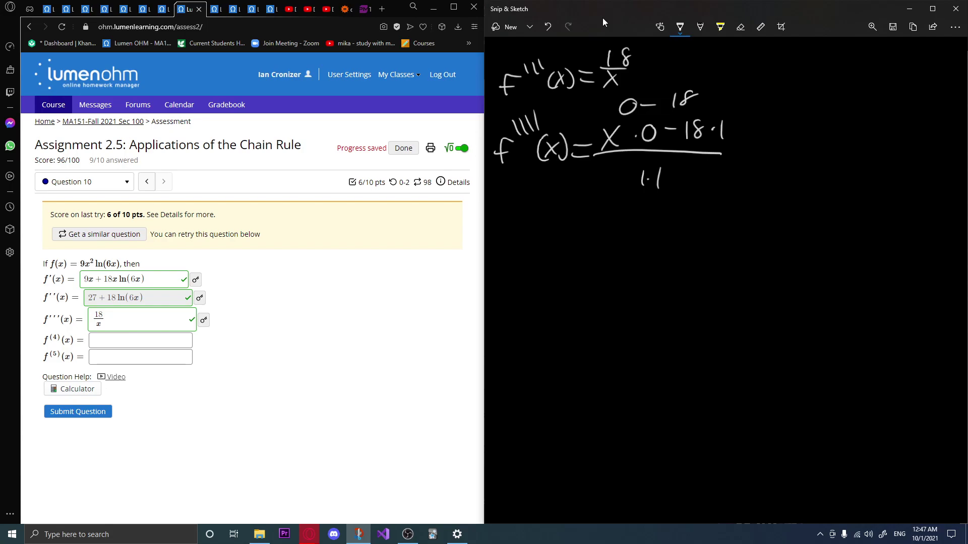
pyautogui.moveTo(782, 113)
pyautogui.mouseDown()
pyautogui.moveTo(780, 134)
pyautogui.moveTo(813, 120)
pyautogui.mouseUp()
pyautogui.moveTo(736, 143); pyautogui.dragTo(754, 142)
pyautogui.moveTo(736, 154)
pyautogui.mouseDown()
pyautogui.moveTo(813, 141)
pyautogui.moveTo(777, 165)
pyautogui.mouseUp()
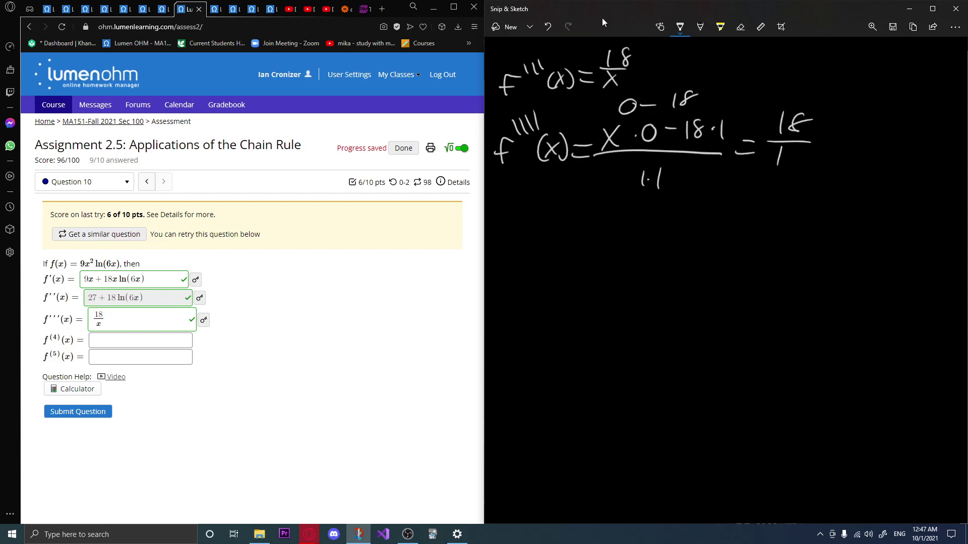
# Submit 18 as the fourth derivative in Question 10 and clear that answer field.
pyautogui.click(160, 343)
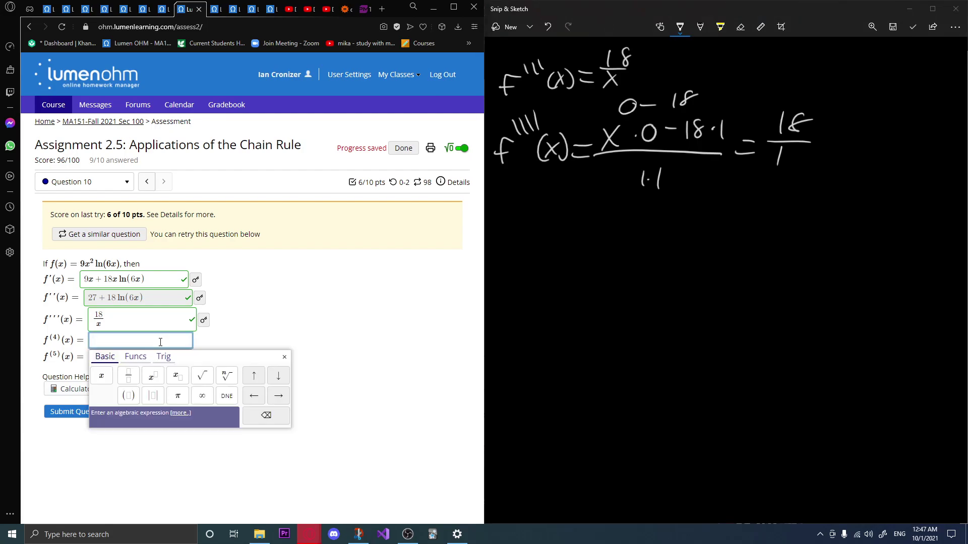
pyautogui.write('18')
pyautogui.click(66, 420)
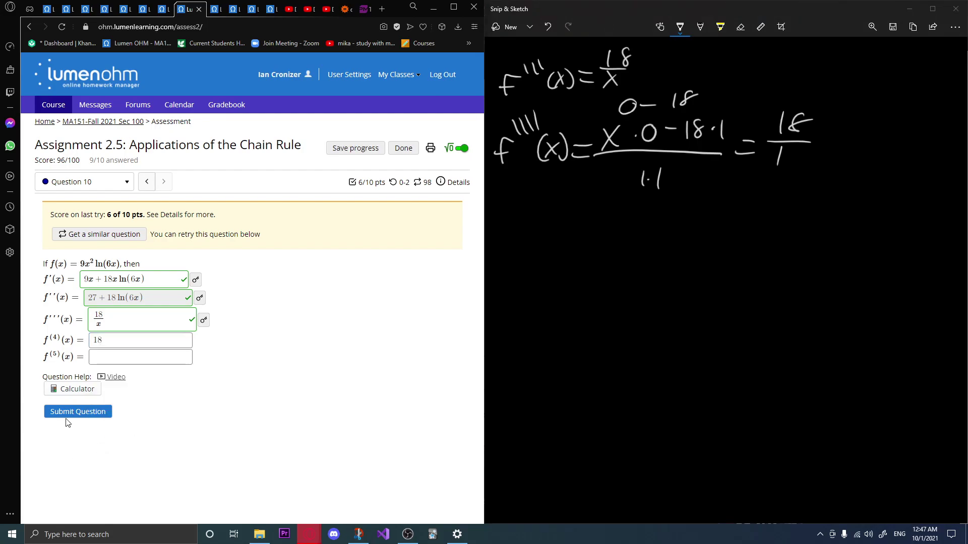
pyautogui.click(66, 419)
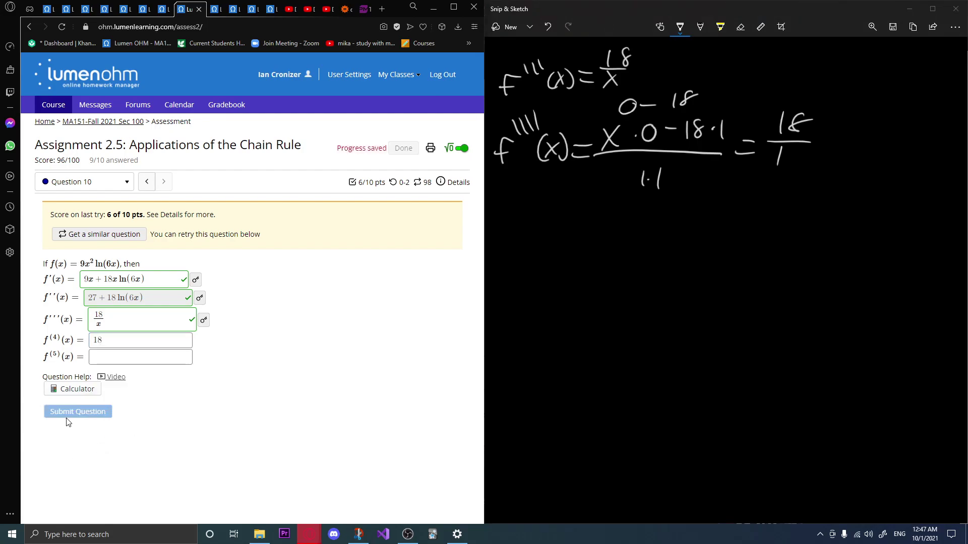
pyautogui.click(124, 347)
pyautogui.press('BackSpace')
pyautogui.press('BackSpace')
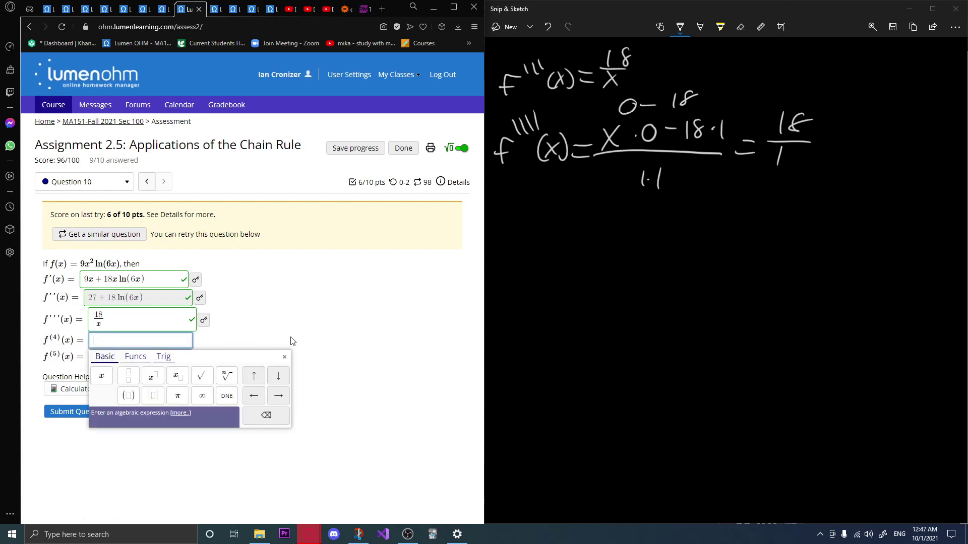
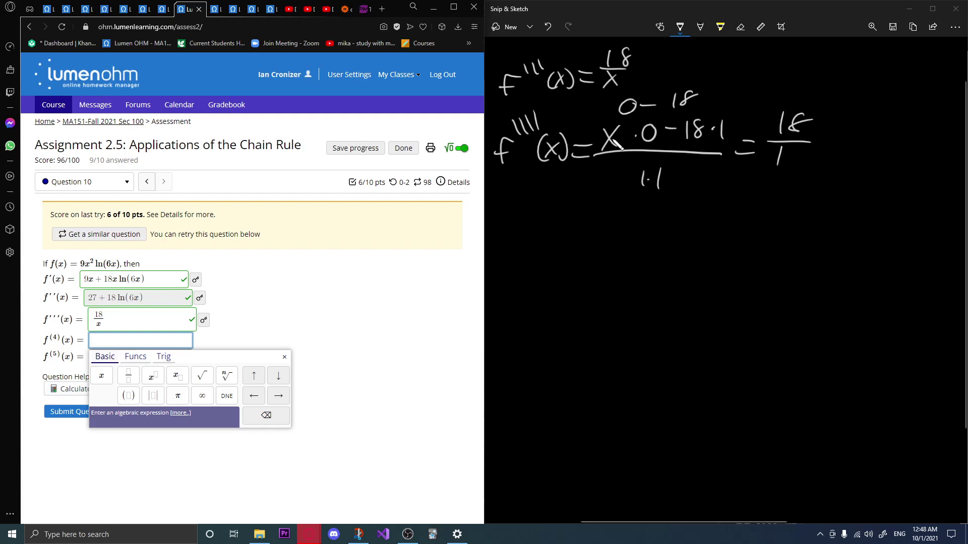
# Undo the quotient-rule working in the notes back to the bare f''''(x) = line.
pyautogui.click(548, 26)
pyautogui.click(548, 26)
pyautogui.click(548, 26)
pyautogui.click(548, 26)
pyautogui.click(548, 26)
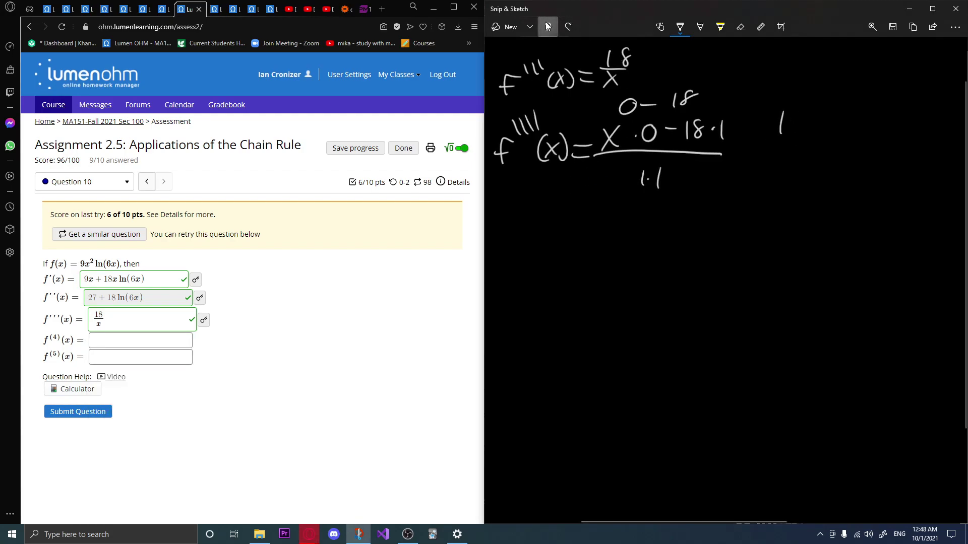
pyautogui.click(548, 26)
pyautogui.click(548, 26)
pyautogui.click(548, 26)
pyautogui.click(548, 27)
pyautogui.click(548, 26)
pyautogui.click(548, 26)
pyautogui.click(548, 26)
pyautogui.click(548, 26)
pyautogui.click(548, 26)
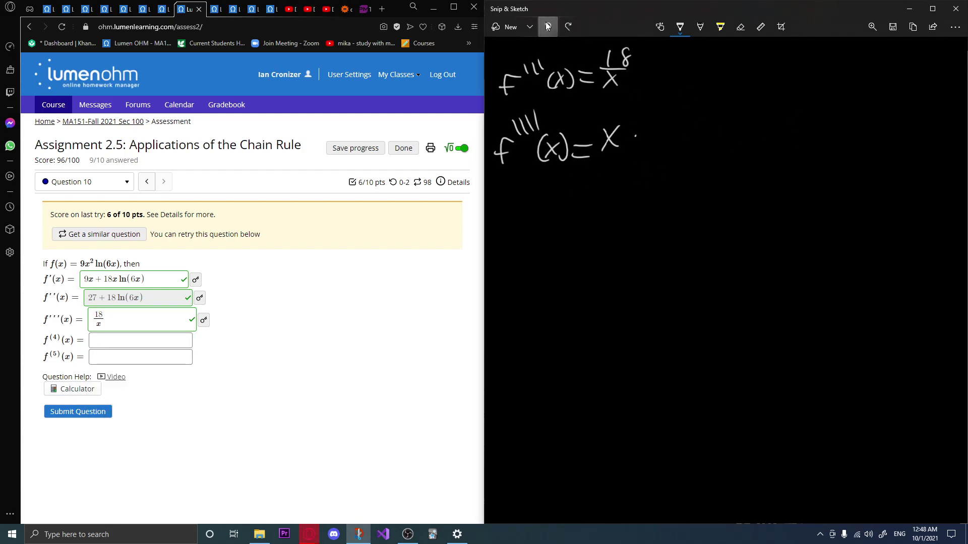
pyautogui.click(548, 26)
pyautogui.click(548, 27)
pyautogui.click(548, 26)
pyautogui.click(567, 26)
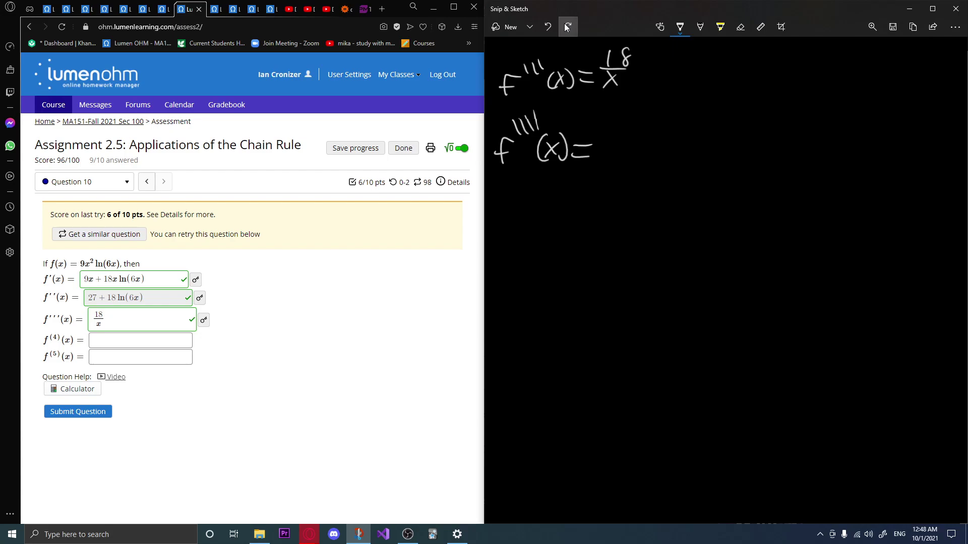
# Write the new numerator x f'(x) 18 − 18 after f''''(x) = in the notes.
pyautogui.moveTo(611, 125)
pyautogui.mouseDown()
pyautogui.moveTo(624, 135)
pyautogui.moveTo(608, 135)
pyautogui.mouseUp()
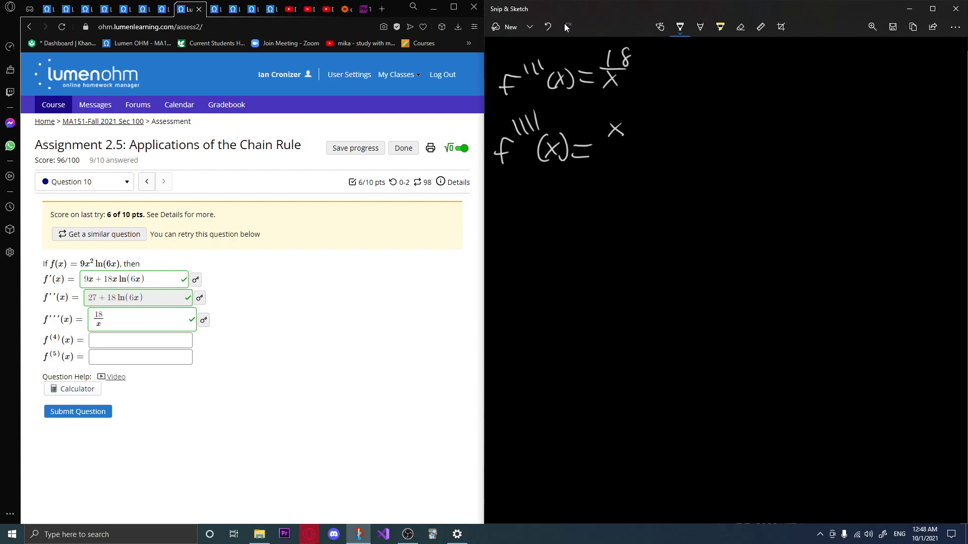
pyautogui.moveTo(646, 119); pyautogui.dragTo(637, 133)
pyautogui.moveTo(638, 126); pyautogui.dragTo(662, 128)
pyautogui.moveTo(655, 118); pyautogui.dragTo(660, 127)
pyautogui.moveTo(661, 118)
pyautogui.mouseDown()
pyautogui.moveTo(654, 127)
pyautogui.moveTo(665, 129)
pyautogui.mouseUp()
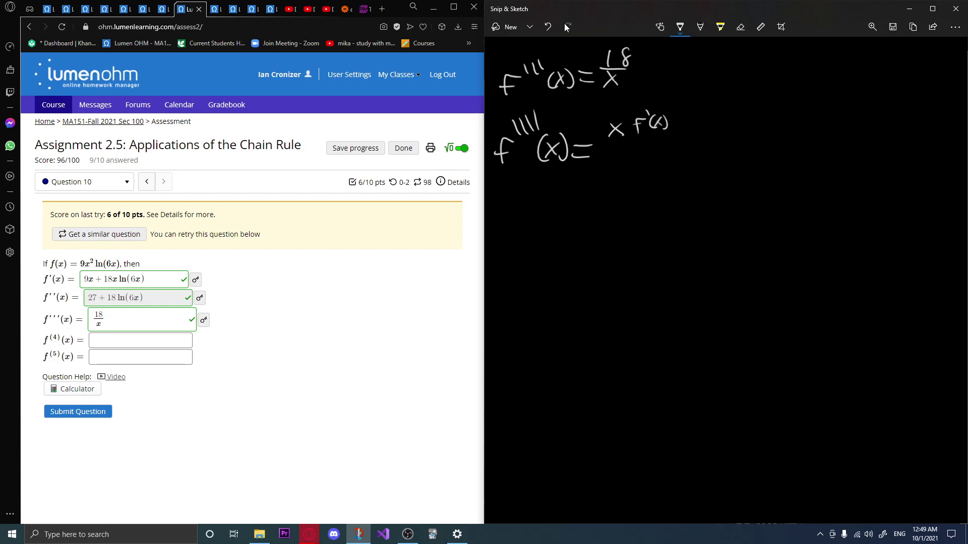
pyautogui.moveTo(679, 116)
pyautogui.mouseDown()
pyautogui.moveTo(678, 132)
pyautogui.moveTo(688, 116)
pyautogui.moveTo(713, 121)
pyautogui.mouseUp()
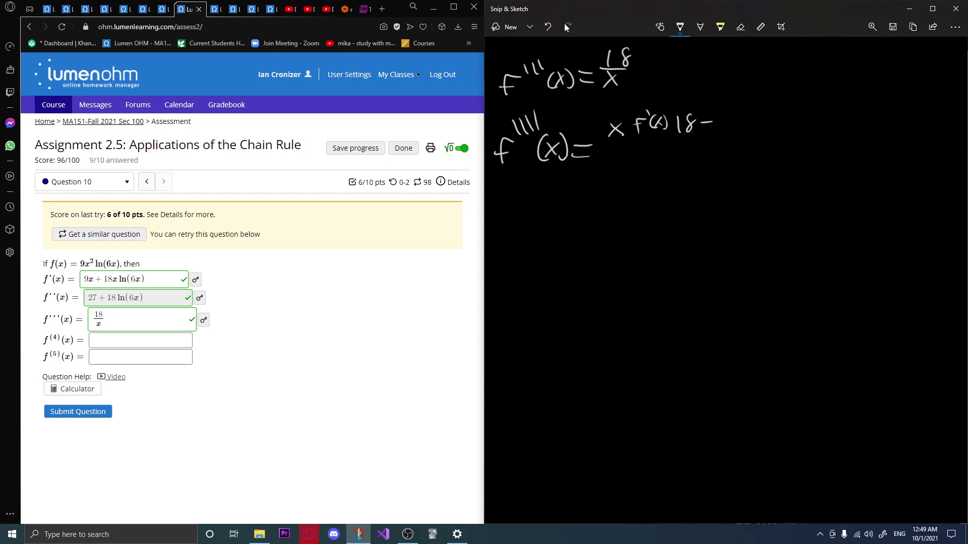
pyautogui.moveTo(730, 115)
pyautogui.mouseDown()
pyautogui.moveTo(729, 130)
pyautogui.moveTo(741, 115)
pyautogui.mouseUp()
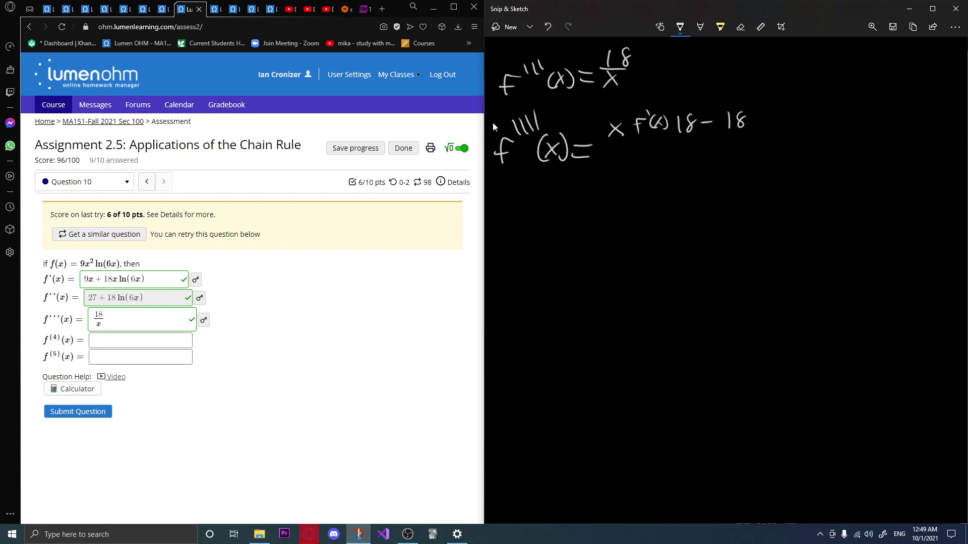
# Submit −18 as the fourth derivative in Question 10.
pyautogui.click(137, 342)
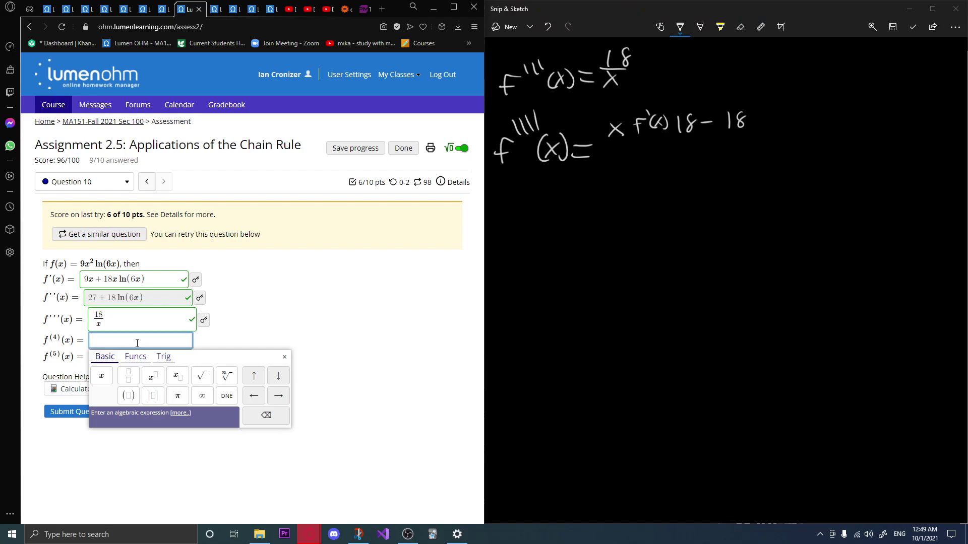
pyautogui.write('-18')
pyautogui.click(85, 414)
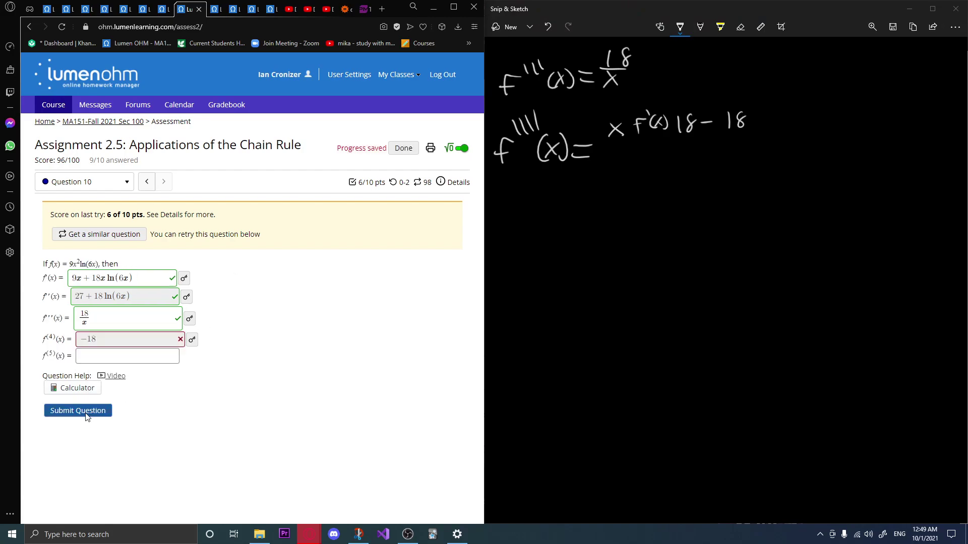
# Reveal the answer key for the fourth derivative and examine the denominator of the expected fraction.
pyautogui.click(203, 344)
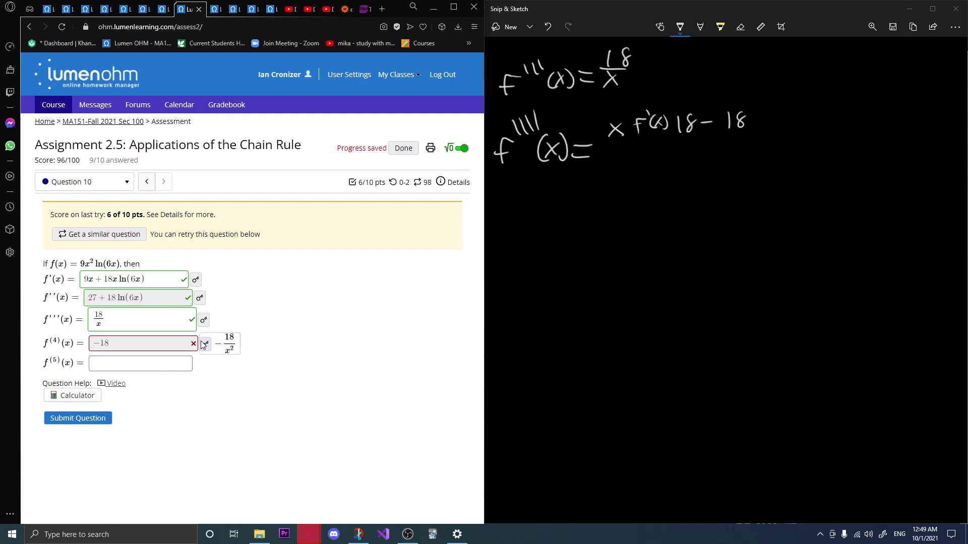
pyautogui.moveTo(223, 352); pyautogui.dragTo(236, 350)
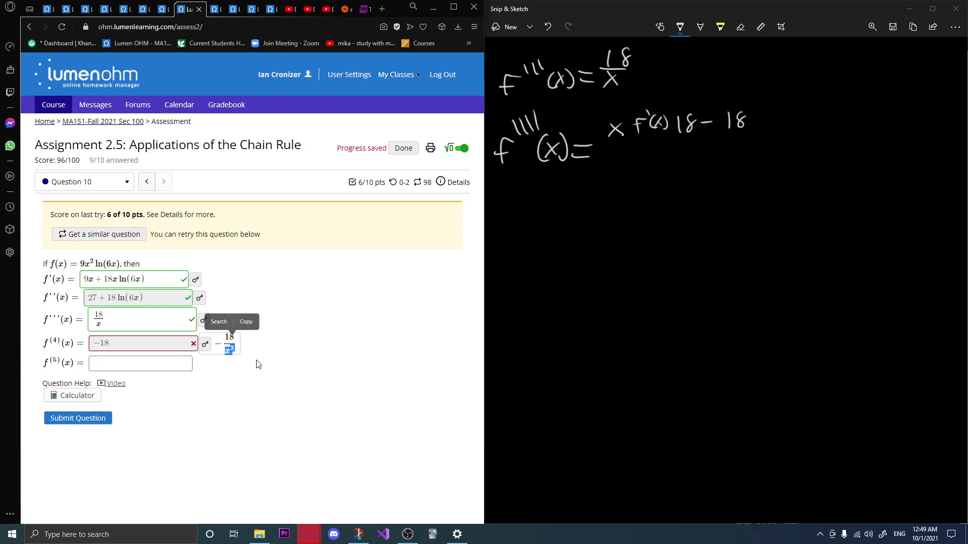
pyautogui.click(257, 364)
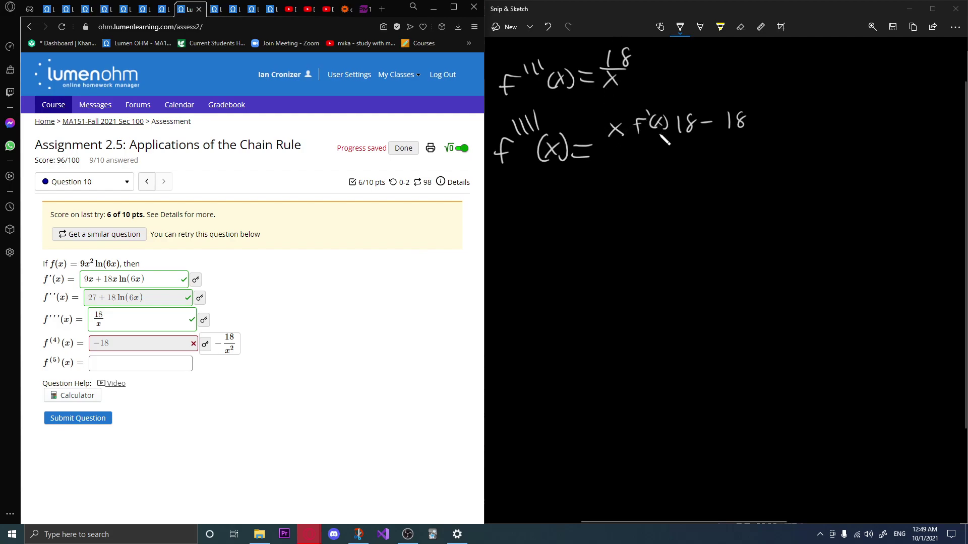
# Complete the fourth-derivative quotient in the notes with multiplication dots, f'(x) x after the second 18, and x² as the denominator.
pyautogui.click(605, 19)
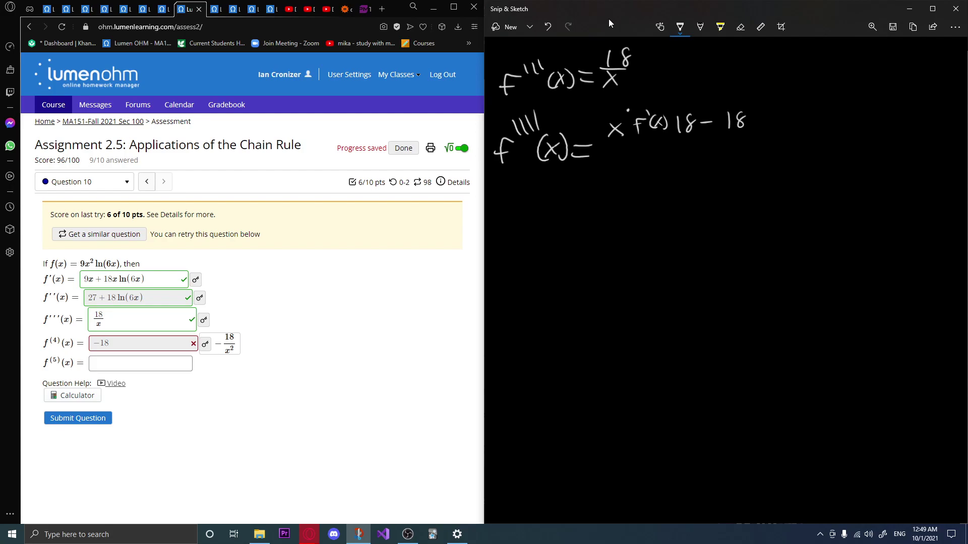
pyautogui.click(757, 120)
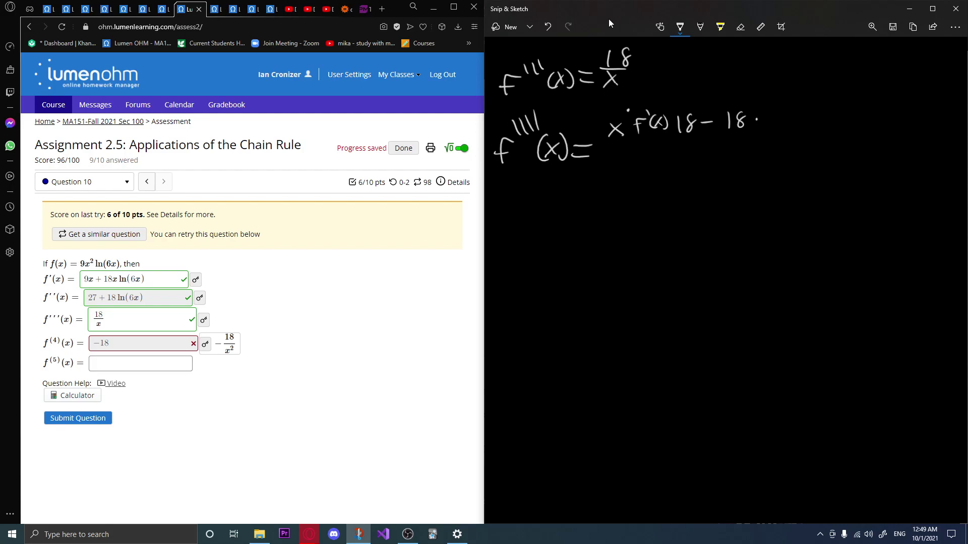
pyautogui.moveTo(767, 110)
pyautogui.mouseDown()
pyautogui.moveTo(764, 124)
pyautogui.moveTo(771, 107)
pyautogui.moveTo(776, 119)
pyautogui.moveTo(804, 121)
pyautogui.moveTo(793, 122)
pyautogui.mouseUp()
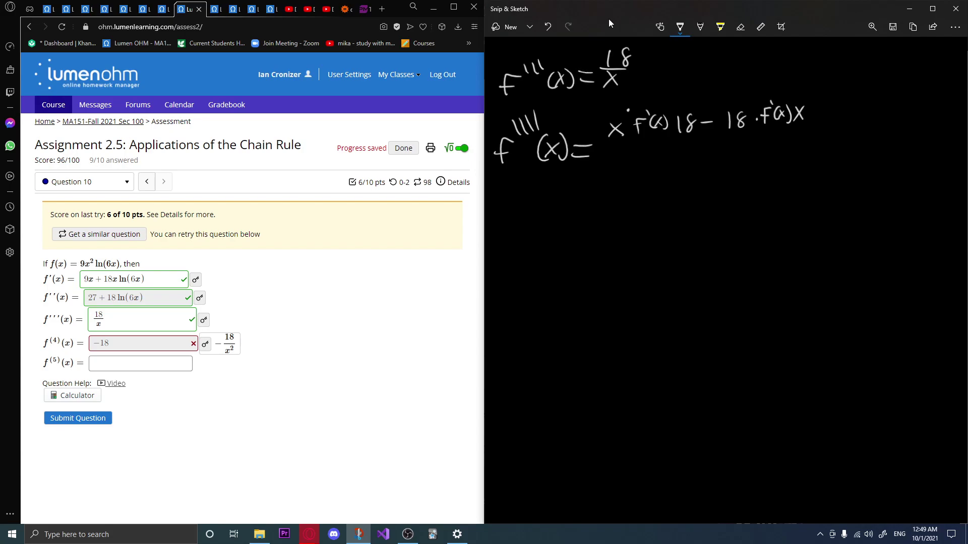
pyautogui.moveTo(610, 137); pyautogui.dragTo(822, 126)
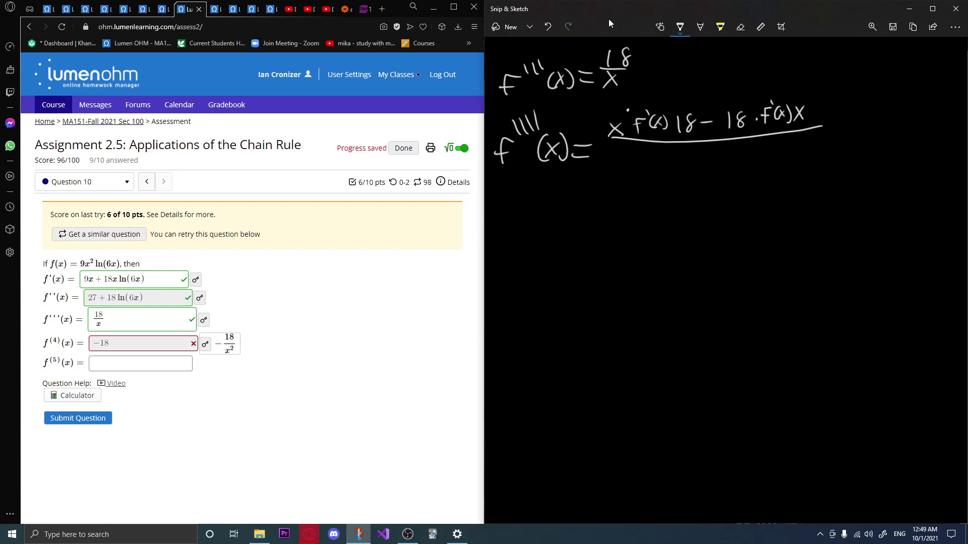
pyautogui.moveTo(691, 154)
pyautogui.mouseDown()
pyautogui.moveTo(702, 173)
pyautogui.moveTo(686, 176)
pyautogui.mouseUp()
pyautogui.moveTo(706, 146); pyautogui.dragTo(722, 157)
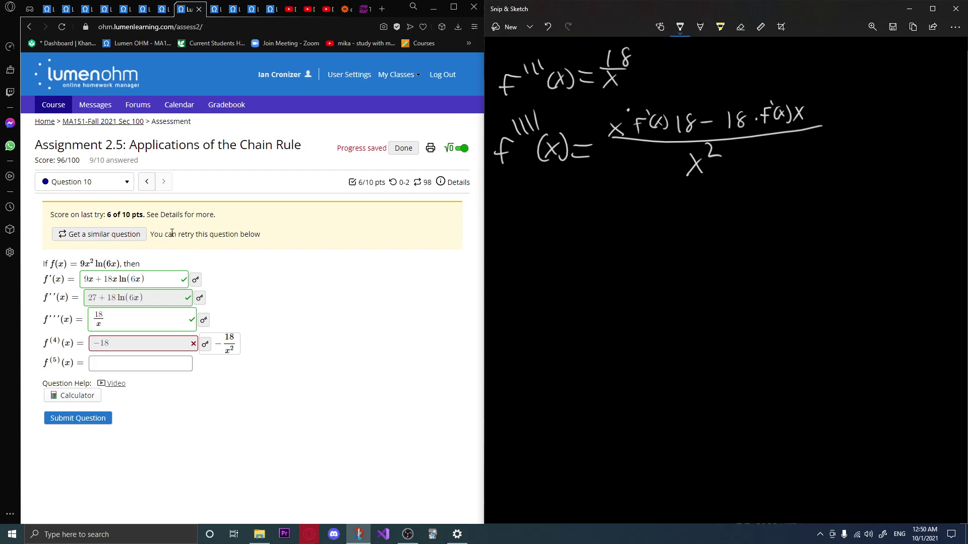
# Get a similar version of Question 10 and erase all ink from the notes.
pyautogui.click(132, 239)
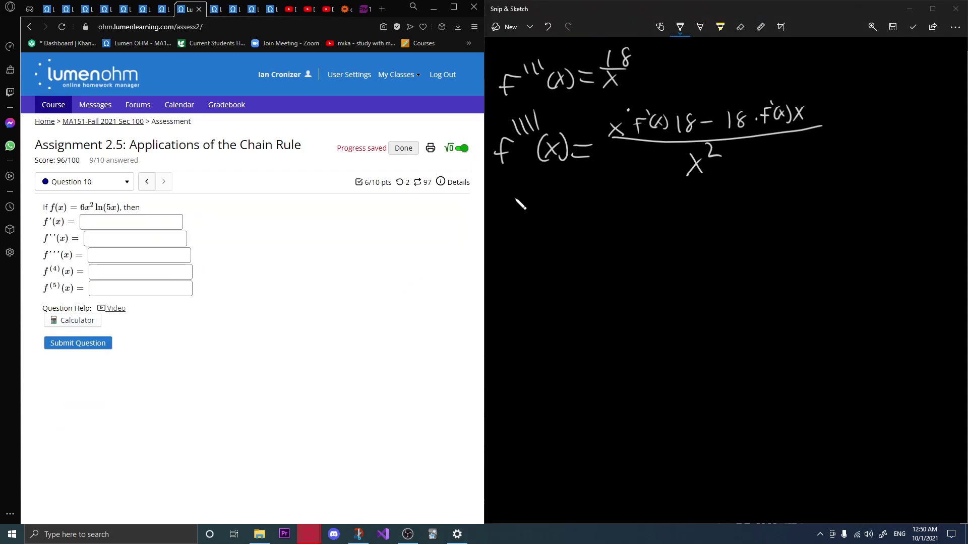
pyautogui.click(740, 27)
pyautogui.click(740, 26)
pyautogui.click(719, 58)
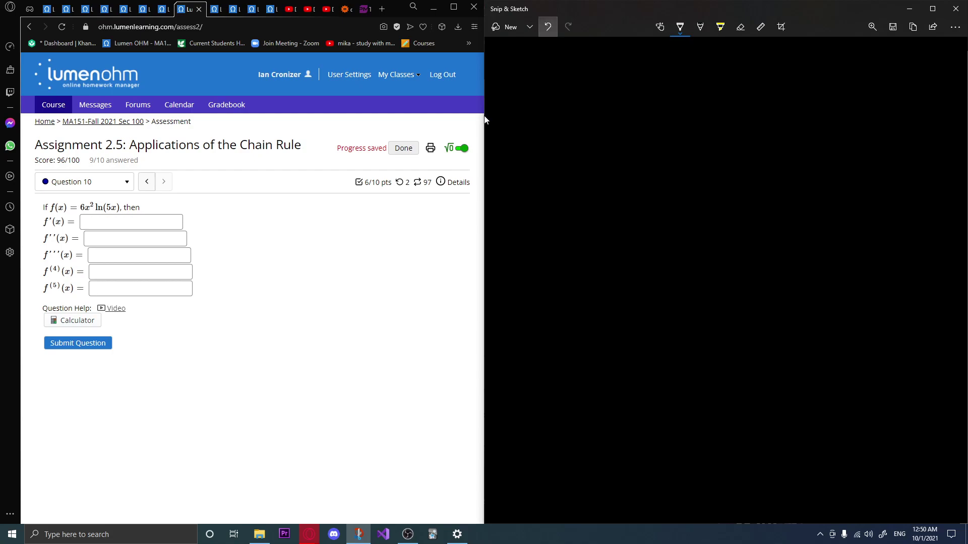
# Write the new function 6x² ln(5x) at the top of the notes.
pyautogui.hotkey('ctrl', 'z')
pyautogui.moveTo(546, 76)
pyautogui.mouseDown()
pyautogui.moveTo(539, 94)
pyautogui.moveTo(545, 86)
pyautogui.mouseUp()
pyautogui.moveTo(552, 77)
pyautogui.mouseDown()
pyautogui.moveTo(564, 98)
pyautogui.moveTo(553, 100)
pyautogui.mouseUp()
pyautogui.moveTo(581, 61)
pyautogui.mouseDown()
pyautogui.moveTo(598, 95)
pyautogui.moveTo(620, 95)
pyautogui.moveTo(642, 76)
pyautogui.moveTo(632, 93)
pyautogui.moveTo(654, 94)
pyautogui.mouseUp()
pyautogui.moveTo(654, 79)
pyautogui.mouseDown()
pyautogui.moveTo(642, 94)
pyautogui.moveTo(656, 102)
pyautogui.mouseUp()
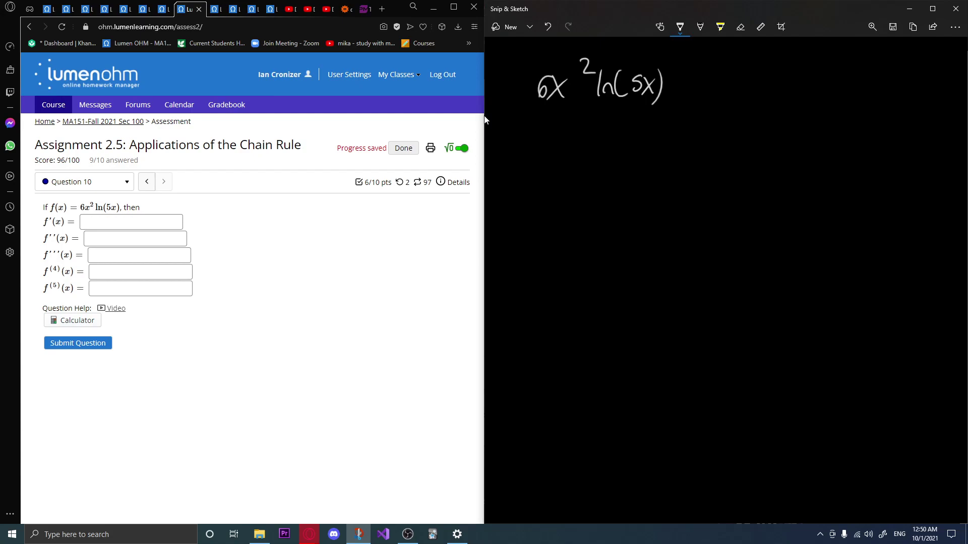
# Bracket 6x² and ln(5x) in the notes and label them f and g.
pyautogui.moveTo(533, 100)
pyautogui.mouseDown()
pyautogui.moveTo(548, 120)
pyautogui.moveTo(588, 95)
pyautogui.moveTo(656, 117)
pyautogui.moveTo(663, 103)
pyautogui.mouseUp()
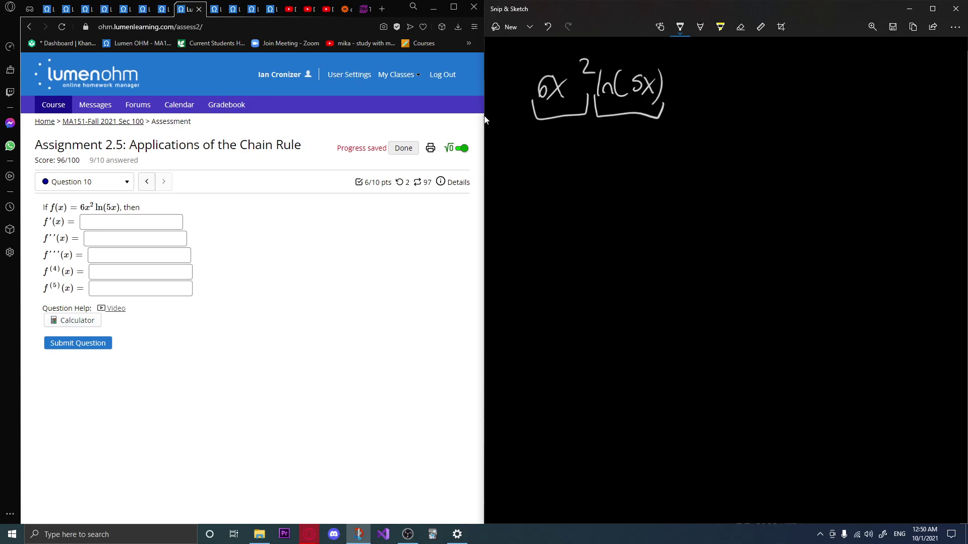
pyautogui.moveTo(557, 148); pyautogui.dragTo(571, 128)
pyautogui.moveTo(558, 138); pyautogui.dragTo(608, 156)
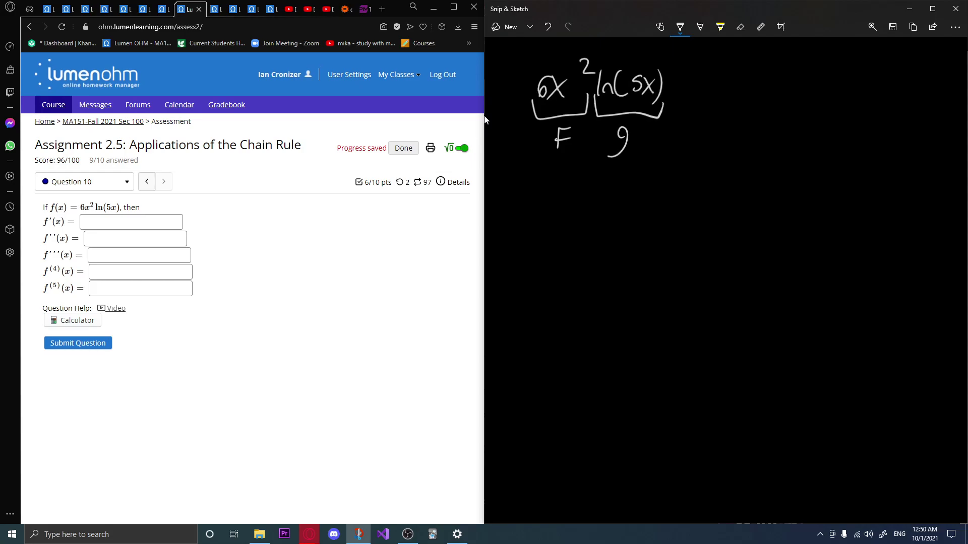
# Open the question's help video to check the worked product-rule example, and return to the notes.
pyautogui.click(115, 310)
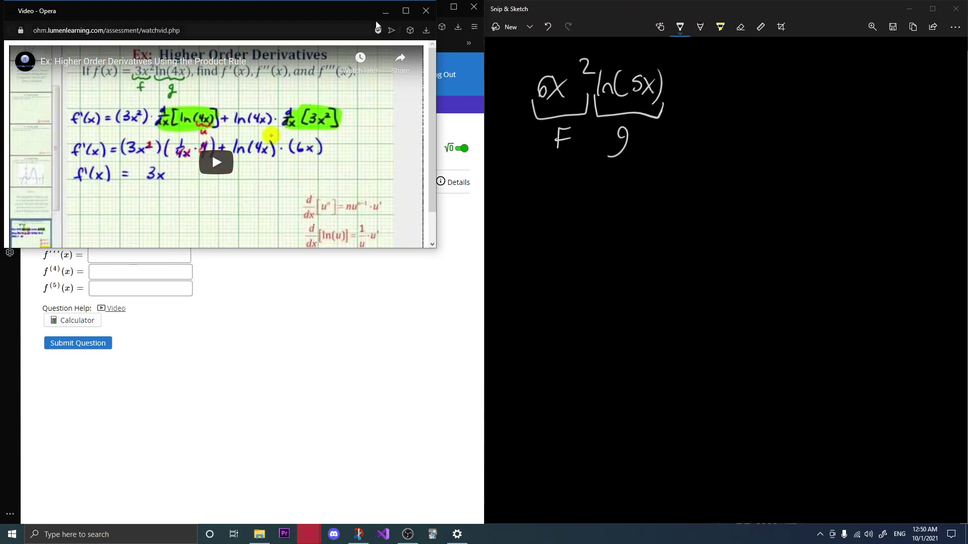
pyautogui.click(426, 10)
pyautogui.click(585, 27)
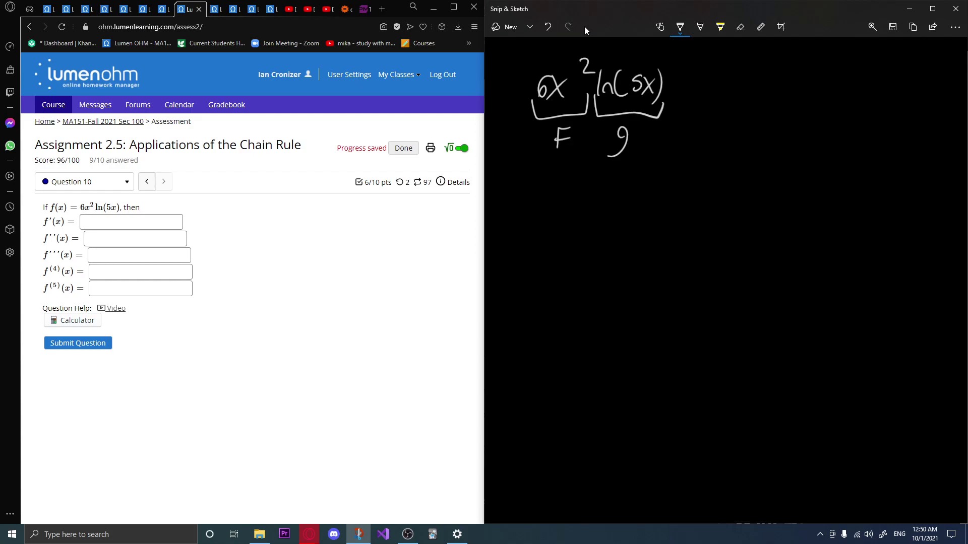
# Write the headings f =, f' =, g = and g' = in two columns below the labelled function.
pyautogui.moveTo(536, 188)
pyautogui.mouseDown()
pyautogui.moveTo(530, 208)
pyautogui.moveTo(543, 186)
pyautogui.mouseUp()
pyautogui.moveTo(528, 198); pyautogui.dragTo(557, 193)
pyautogui.moveTo(548, 202); pyautogui.dragTo(557, 201)
pyautogui.moveTo(523, 243); pyautogui.dragTo(525, 262)
pyautogui.moveTo(521, 244)
pyautogui.mouseDown()
pyautogui.moveTo(534, 240)
pyautogui.moveTo(531, 249)
pyautogui.mouseUp()
pyautogui.moveTo(535, 226); pyautogui.dragTo(553, 246)
pyautogui.moveTo(540, 256); pyautogui.dragTo(556, 254)
pyautogui.moveTo(678, 190)
pyautogui.mouseDown()
pyautogui.moveTo(667, 209)
pyautogui.moveTo(700, 192)
pyautogui.mouseUp()
pyautogui.moveTo(683, 201); pyautogui.dragTo(701, 200)
pyautogui.moveTo(677, 241)
pyautogui.mouseDown()
pyautogui.moveTo(666, 259)
pyautogui.moveTo(678, 233)
pyautogui.moveTo(701, 242)
pyautogui.mouseUp()
pyautogui.moveTo(684, 252); pyautogui.dragTo(701, 251)
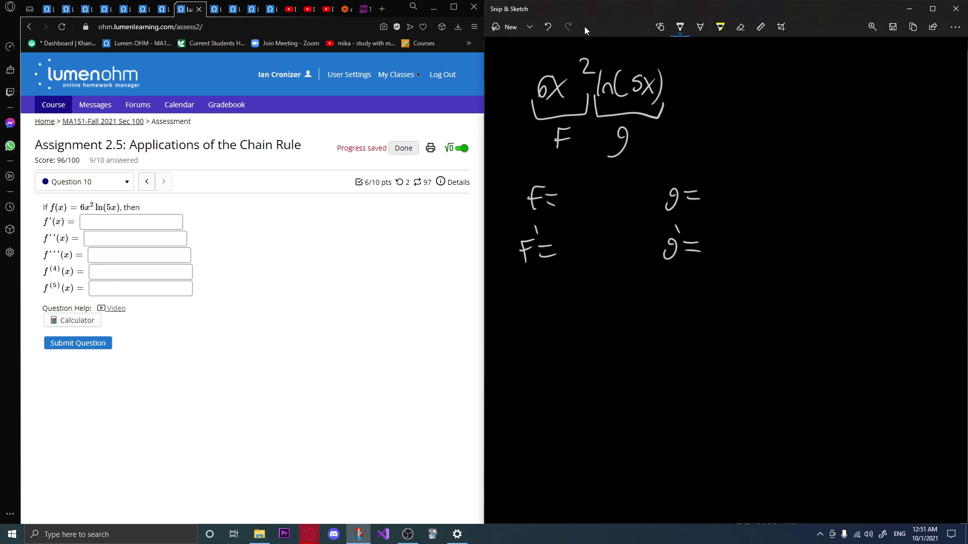
# Fill in f = 6x², f' = 12x, g = ln(5x) and g' = 1/x in the notes.
pyautogui.moveTo(573, 186)
pyautogui.mouseDown()
pyautogui.moveTo(565, 197)
pyautogui.moveTo(589, 206)
pyautogui.mouseUp()
pyautogui.moveTo(589, 190)
pyautogui.mouseDown()
pyautogui.moveTo(579, 207)
pyautogui.moveTo(608, 185)
pyautogui.mouseUp()
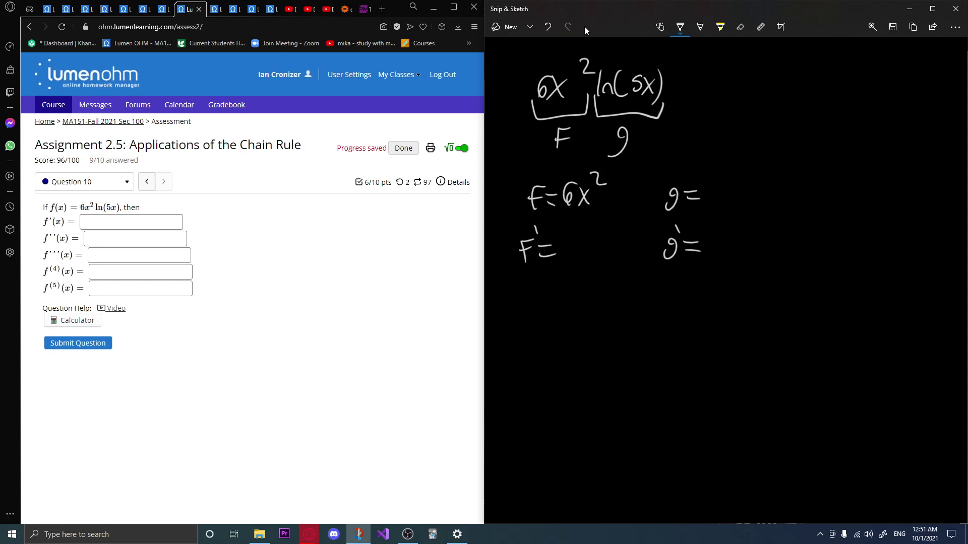
pyautogui.moveTo(564, 241)
pyautogui.mouseDown()
pyautogui.moveTo(562, 259)
pyautogui.moveTo(593, 255)
pyautogui.moveTo(581, 265)
pyautogui.mouseUp()
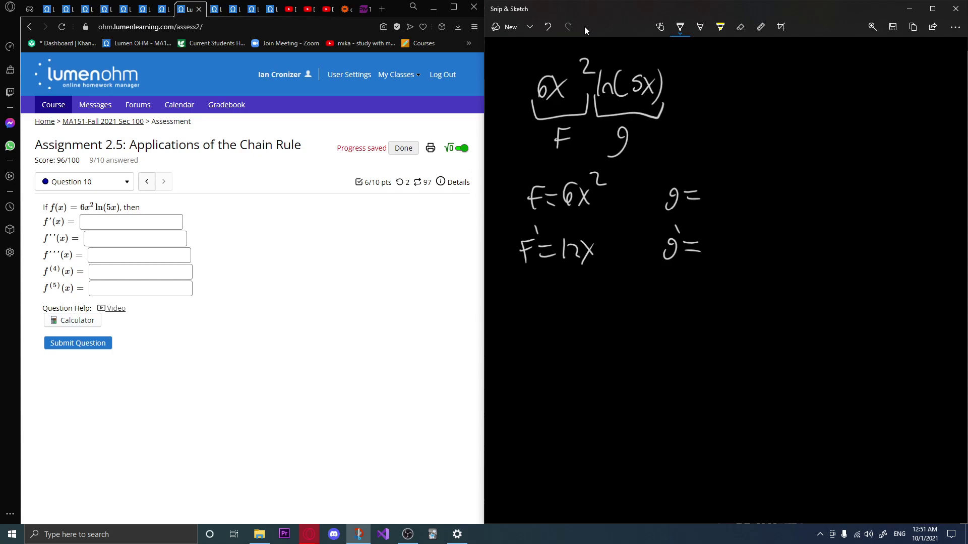
pyautogui.moveTo(713, 178)
pyautogui.mouseDown()
pyautogui.moveTo(711, 200)
pyautogui.moveTo(757, 194)
pyautogui.mouseUp()
pyautogui.moveTo(757, 182)
pyautogui.mouseDown()
pyautogui.moveTo(750, 197)
pyautogui.moveTo(762, 198)
pyautogui.mouseUp()
pyautogui.moveTo(717, 228); pyautogui.dragTo(726, 262)
pyautogui.moveTo(726, 249); pyautogui.dragTo(712, 264)
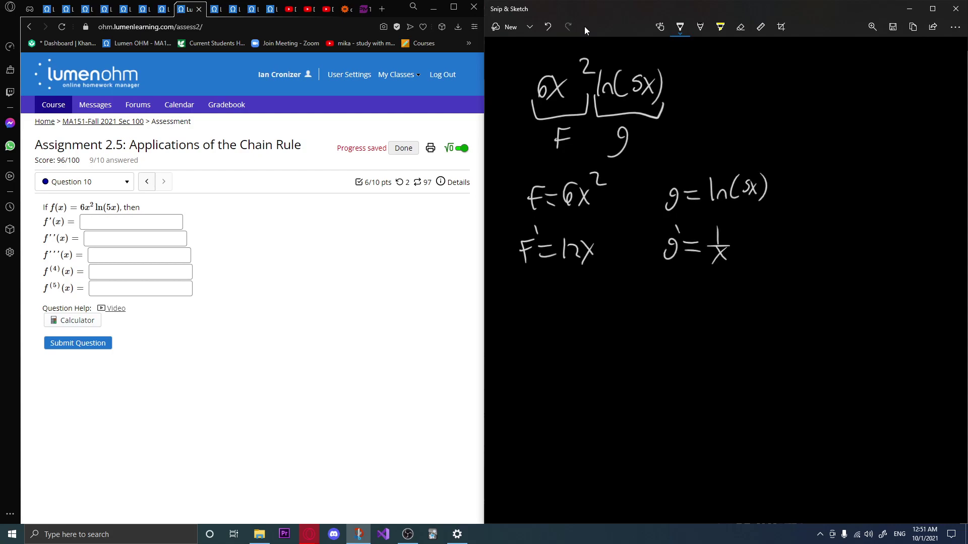
# Write the first derivative 6x + ln(5x)·12x below the f and g values.
pyautogui.moveTo(539, 308)
pyautogui.mouseDown()
pyautogui.moveTo(527, 319)
pyautogui.moveTo(556, 327)
pyautogui.moveTo(538, 327)
pyautogui.mouseUp()
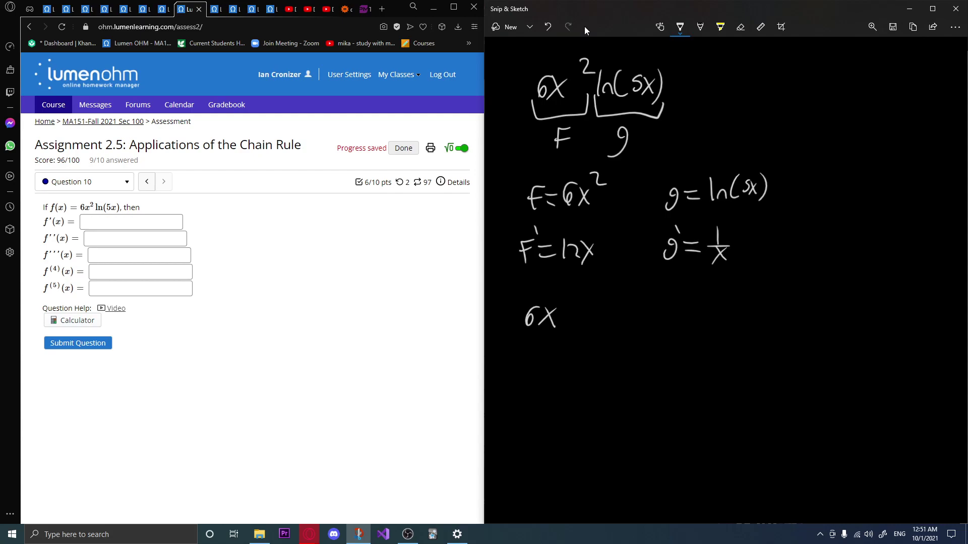
pyautogui.moveTo(572, 316)
pyautogui.mouseDown()
pyautogui.moveTo(587, 316)
pyautogui.moveTo(579, 327)
pyautogui.mouseUp()
pyautogui.moveTo(602, 309)
pyautogui.mouseDown()
pyautogui.moveTo(602, 327)
pyautogui.moveTo(643, 321)
pyautogui.moveTo(633, 324)
pyautogui.mouseUp()
pyautogui.moveTo(647, 299)
pyautogui.mouseDown()
pyautogui.moveTo(648, 326)
pyautogui.moveTo(694, 318)
pyautogui.mouseUp()
pyautogui.click(657, 318)
pyautogui.moveTo(695, 302); pyautogui.dragTo(685, 318)
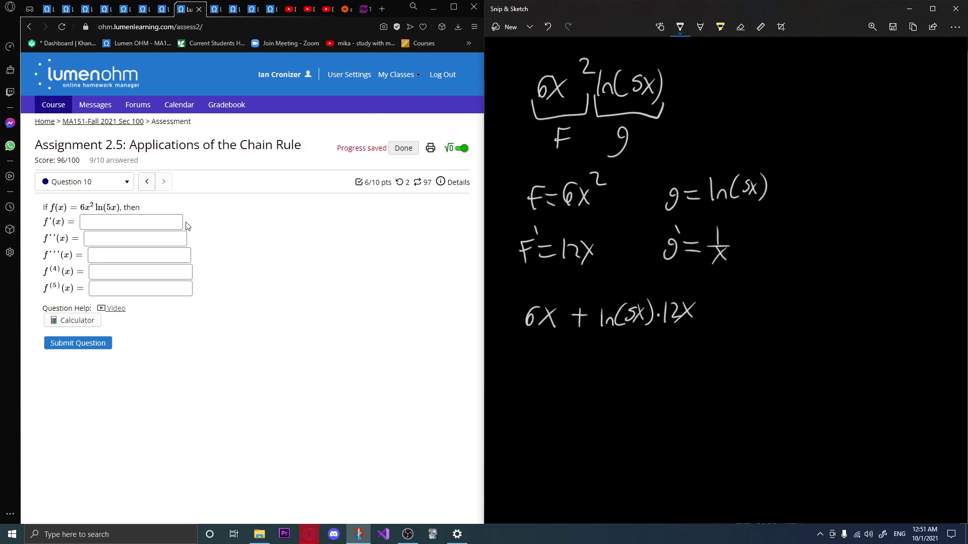
# Submit 6x + 12x ln(5x) as the first derivative in Question 10.
pyautogui.click(161, 223)
pyautogui.write('6x ')
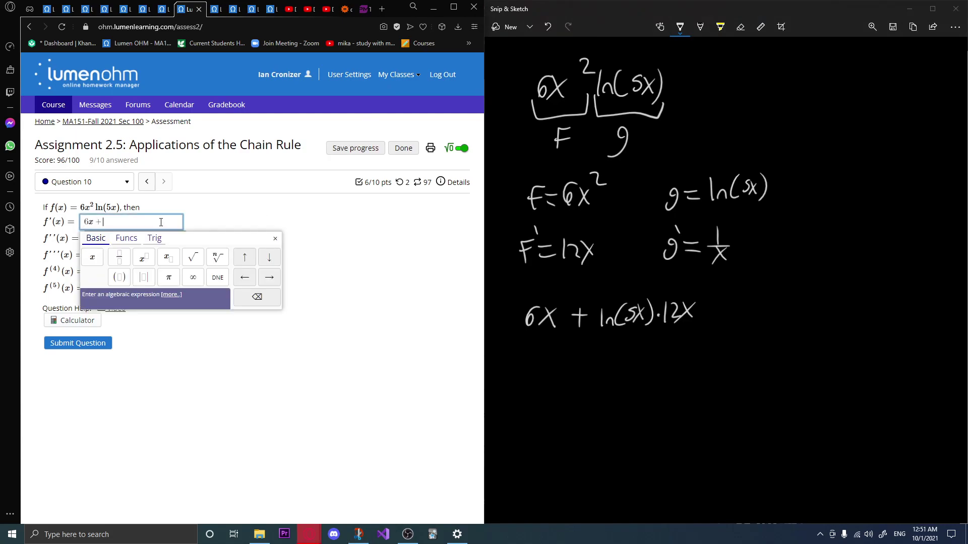
pyautogui.write('+ 12x ln(5x)')
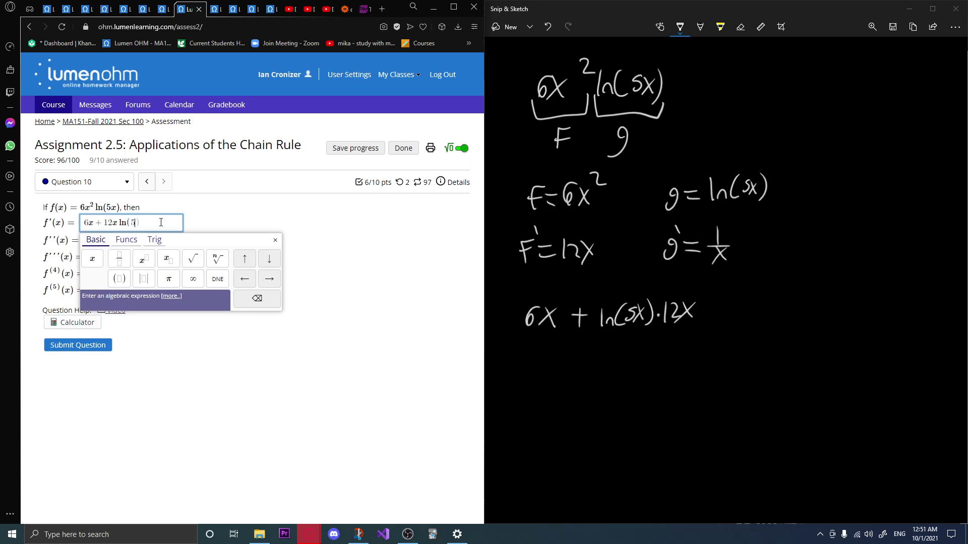
pyautogui.click(104, 345)
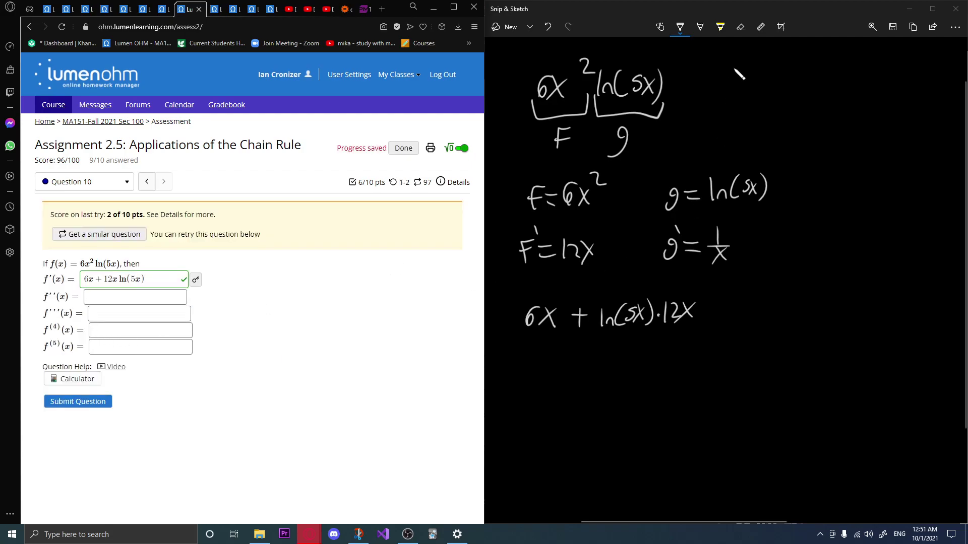
# Erase all ink from the notes and write the first derivative 6x + 12x ln(5x) at the top.
pyautogui.click(741, 26)
pyautogui.click(729, 57)
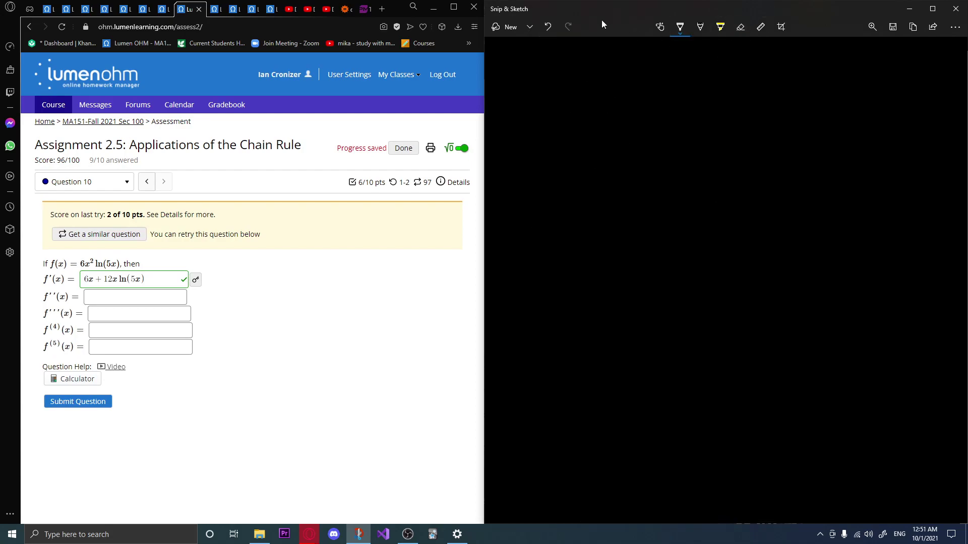
pyautogui.moveTo(539, 67); pyautogui.dragTo(536, 80)
pyautogui.moveTo(549, 68)
pyautogui.mouseDown()
pyautogui.moveTo(560, 89)
pyautogui.moveTo(551, 89)
pyautogui.moveTo(590, 75)
pyautogui.moveTo(581, 84)
pyautogui.moveTo(599, 86)
pyautogui.mouseUp()
pyautogui.moveTo(605, 69); pyautogui.dragTo(619, 82)
pyautogui.moveTo(624, 64)
pyautogui.mouseDown()
pyautogui.moveTo(634, 85)
pyautogui.moveTo(620, 89)
pyautogui.mouseUp()
pyautogui.moveTo(652, 59)
pyautogui.mouseDown()
pyautogui.moveTo(645, 84)
pyautogui.moveTo(662, 81)
pyautogui.mouseUp()
pyautogui.click(548, 26)
pyautogui.moveTo(681, 55)
pyautogui.mouseDown()
pyautogui.moveTo(671, 80)
pyautogui.moveTo(681, 86)
pyautogui.moveTo(703, 59)
pyautogui.moveTo(694, 74)
pyautogui.moveTo(716, 80)
pyautogui.mouseUp()
pyautogui.moveTo(718, 61); pyautogui.dragTo(706, 80)
pyautogui.moveTo(723, 55)
pyautogui.mouseDown()
pyautogui.moveTo(728, 76)
pyautogui.moveTo(711, 89)
pyautogui.mouseUp()
# Write 6 + 12 ln(5x) as a side note to the lower right of the first derivative.
pyautogui.moveTo(857, 85)
pyautogui.mouseDown()
pyautogui.moveTo(840, 105)
pyautogui.moveTo(799, 121)
pyautogui.moveTo(836, 112)
pyautogui.moveTo(825, 126)
pyautogui.moveTo(930, 117)
pyautogui.mouseUp()
pyautogui.click(547, 26)
pyautogui.moveTo(929, 102)
pyautogui.mouseDown()
pyautogui.moveTo(917, 118)
pyautogui.moveTo(931, 120)
pyautogui.mouseUp()
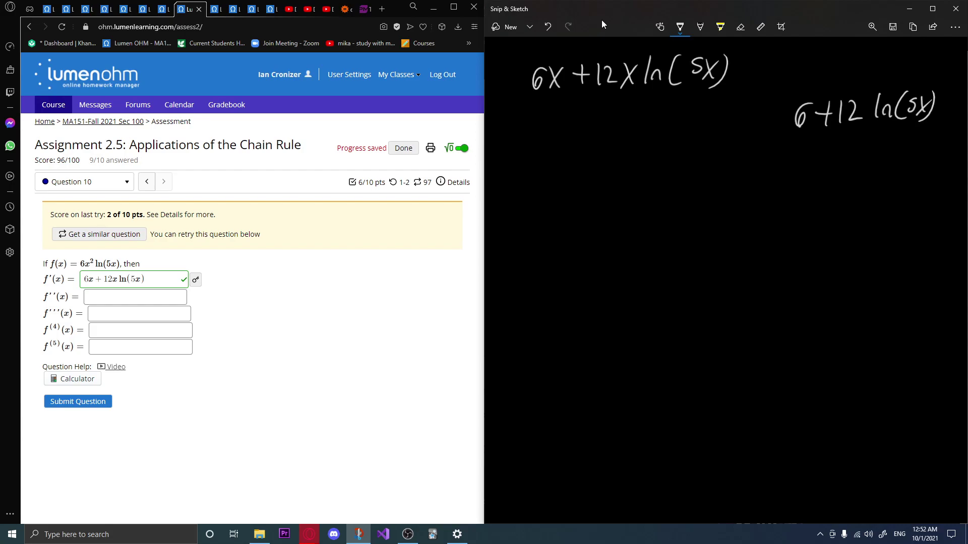
# Begin the second derivative with 6 + and bracket 12x and ln(5x) as f and g.
pyautogui.moveTo(518, 146)
pyautogui.mouseDown()
pyautogui.moveTo(508, 169)
pyautogui.moveTo(507, 160)
pyautogui.moveTo(547, 154)
pyautogui.moveTo(538, 172)
pyautogui.mouseUp()
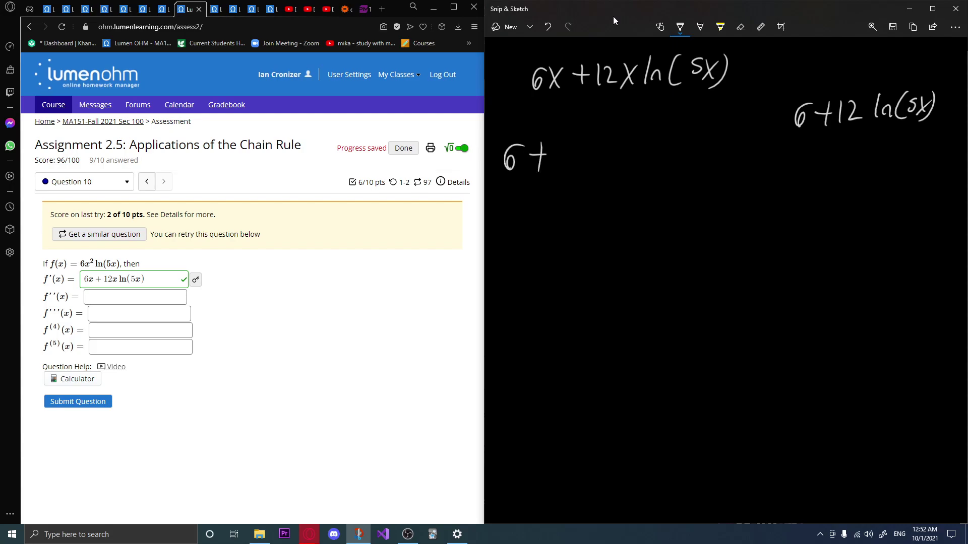
pyautogui.moveTo(639, 76)
pyautogui.mouseDown()
pyautogui.moveTo(638, 100)
pyautogui.moveTo(590, 95)
pyautogui.moveTo(727, 89)
pyautogui.mouseUp()
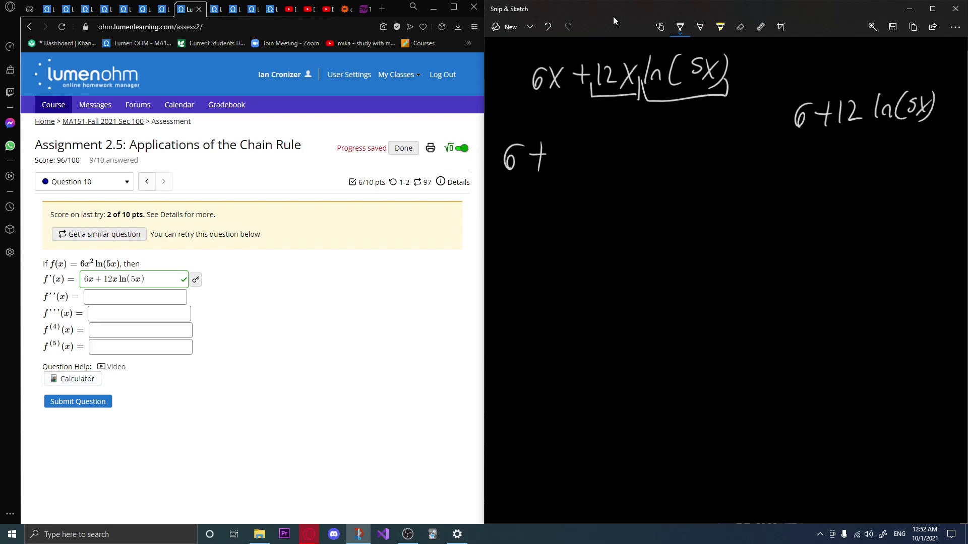
pyautogui.moveTo(603, 130); pyautogui.dragTo(616, 121)
pyautogui.moveTo(684, 114); pyautogui.dragTo(665, 130)
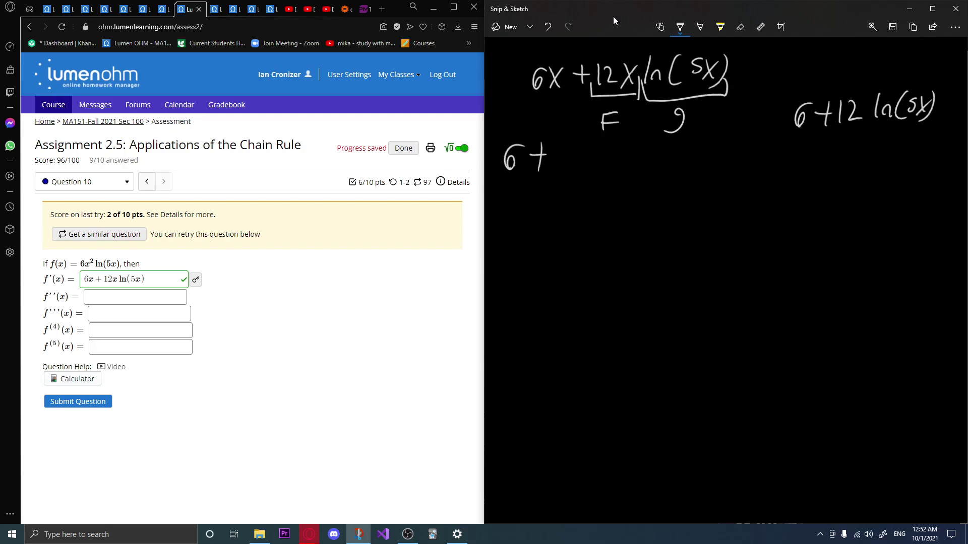
# Write f = 12x and its derivative f' = 12 below the bracketed expression.
pyautogui.moveTo(587, 239)
pyautogui.mouseDown()
pyautogui.moveTo(586, 259)
pyautogui.moveTo(602, 237)
pyautogui.mouseUp()
pyautogui.moveTo(587, 247); pyautogui.dragTo(624, 242)
pyautogui.moveTo(610, 255); pyautogui.dragTo(658, 251)
pyautogui.moveTo(665, 236)
pyautogui.mouseDown()
pyautogui.moveTo(677, 258)
pyautogui.moveTo(662, 259)
pyautogui.mouseUp()
pyautogui.click(601, 285)
pyautogui.moveTo(587, 301); pyautogui.dragTo(586, 317)
pyautogui.moveTo(586, 300); pyautogui.dragTo(600, 298)
pyautogui.moveTo(586, 308)
pyautogui.mouseDown()
pyautogui.moveTo(621, 301)
pyautogui.moveTo(623, 311)
pyautogui.mouseUp()
pyautogui.moveTo(632, 293)
pyautogui.mouseDown()
pyautogui.moveTo(632, 313)
pyautogui.moveTo(656, 314)
pyautogui.mouseUp()
# Write g = ln(5x) and its derivative g' = 1/x beside the f values.
pyautogui.moveTo(761, 235); pyautogui.dragTo(759, 254)
pyautogui.moveTo(778, 232)
pyautogui.mouseDown()
pyautogui.moveTo(839, 243)
pyautogui.moveTo(861, 220)
pyautogui.moveTo(850, 236)
pyautogui.mouseUp()
pyautogui.moveTo(864, 217)
pyautogui.mouseDown()
pyautogui.moveTo(873, 236)
pyautogui.moveTo(858, 239)
pyautogui.mouseUp()
pyautogui.moveTo(876, 210); pyautogui.dragTo(877, 241)
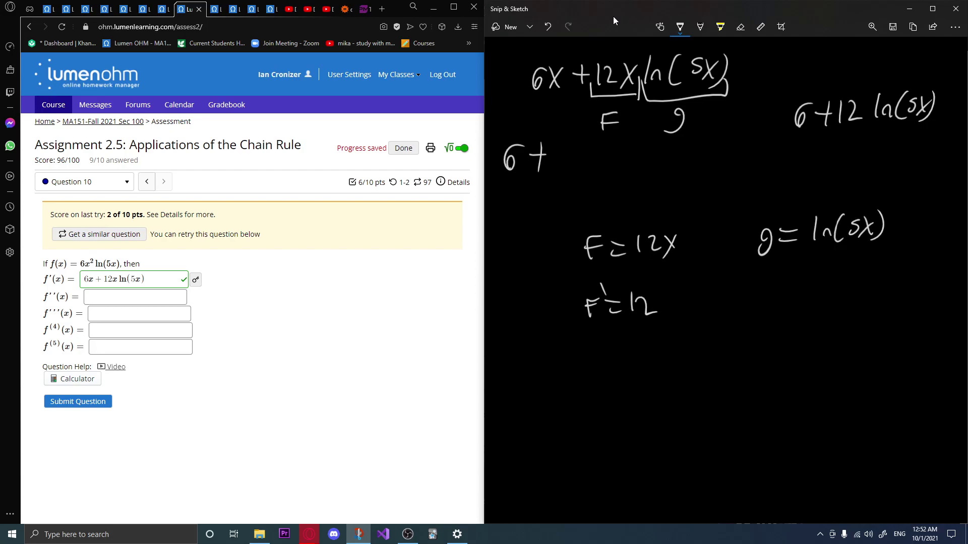
pyautogui.moveTo(772, 303); pyautogui.dragTo(762, 322)
pyautogui.moveTo(773, 286); pyautogui.dragTo(779, 297)
pyautogui.moveTo(780, 301)
pyautogui.mouseDown()
pyautogui.moveTo(797, 301)
pyautogui.moveTo(797, 312)
pyautogui.moveTo(817, 308)
pyautogui.mouseUp()
pyautogui.moveTo(804, 309)
pyautogui.mouseDown()
pyautogui.moveTo(827, 307)
pyautogui.moveTo(825, 326)
pyautogui.mouseUp()
pyautogui.moveTo(824, 312); pyautogui.dragTo(809, 332)
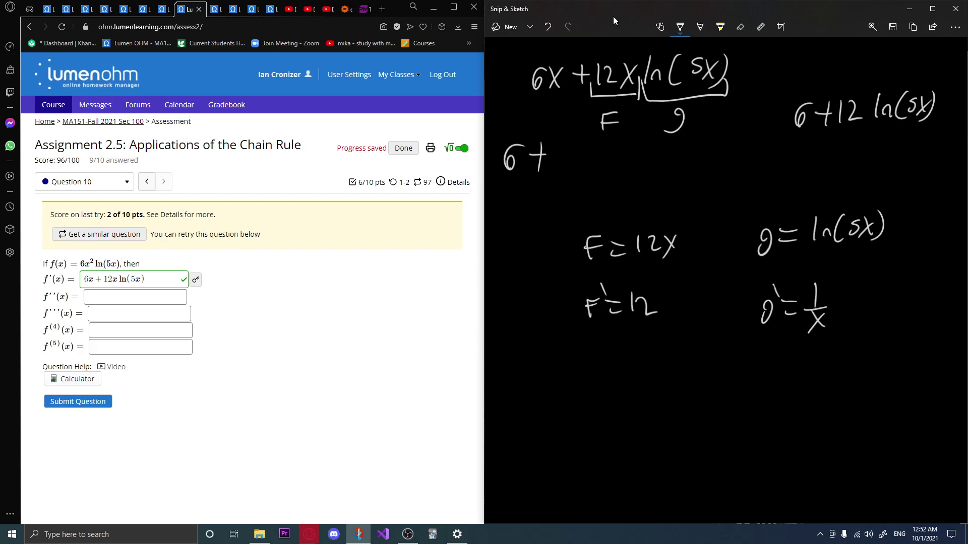
# Write the product rule result 12 + ln(5x)·12 below the f' and g' values.
pyautogui.moveTo(564, 349)
pyautogui.mouseDown()
pyautogui.moveTo(567, 372)
pyautogui.moveTo(585, 370)
pyautogui.mouseUp()
pyautogui.moveTo(589, 350)
pyautogui.mouseDown()
pyautogui.moveTo(598, 367)
pyautogui.moveTo(584, 365)
pyautogui.mouseUp()
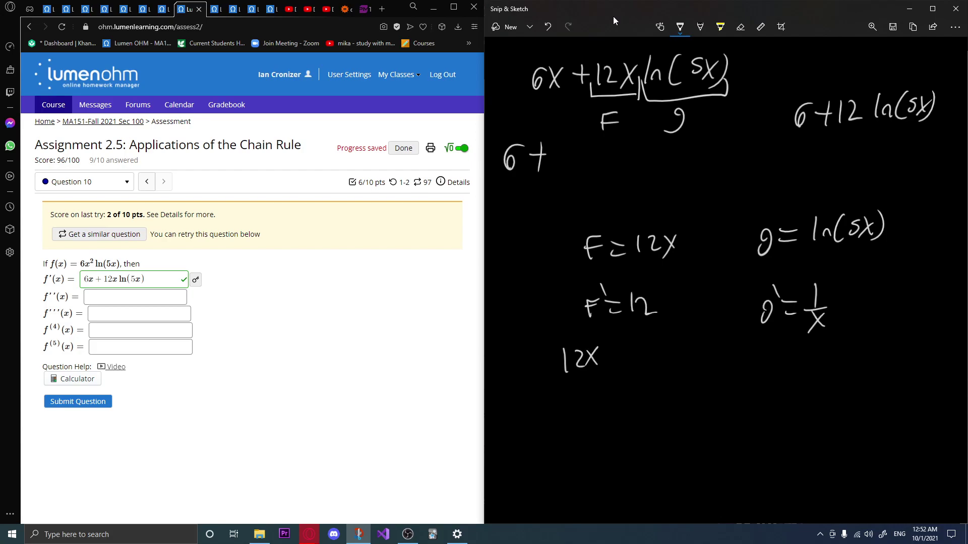
pyautogui.hotkey('ctrl', 'z')
pyautogui.hotkey('ctrl', 'z')
pyautogui.moveTo(602, 370)
pyautogui.mouseDown()
pyautogui.moveTo(619, 366)
pyautogui.moveTo(608, 379)
pyautogui.mouseUp()
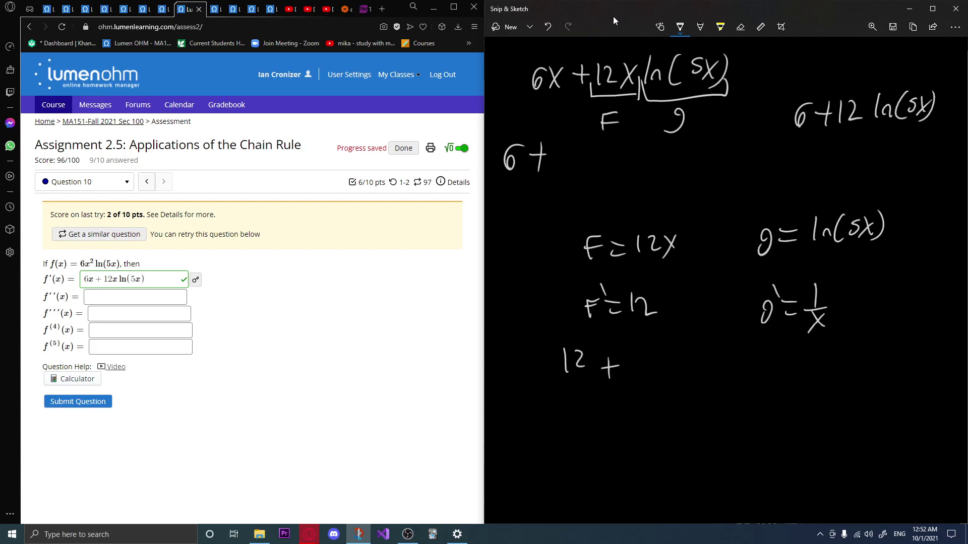
pyautogui.moveTo(636, 353)
pyautogui.mouseDown()
pyautogui.moveTo(636, 375)
pyautogui.moveTo(685, 374)
pyautogui.mouseUp()
pyautogui.moveTo(686, 359)
pyautogui.mouseDown()
pyautogui.moveTo(673, 374)
pyautogui.moveTo(691, 376)
pyautogui.mouseUp()
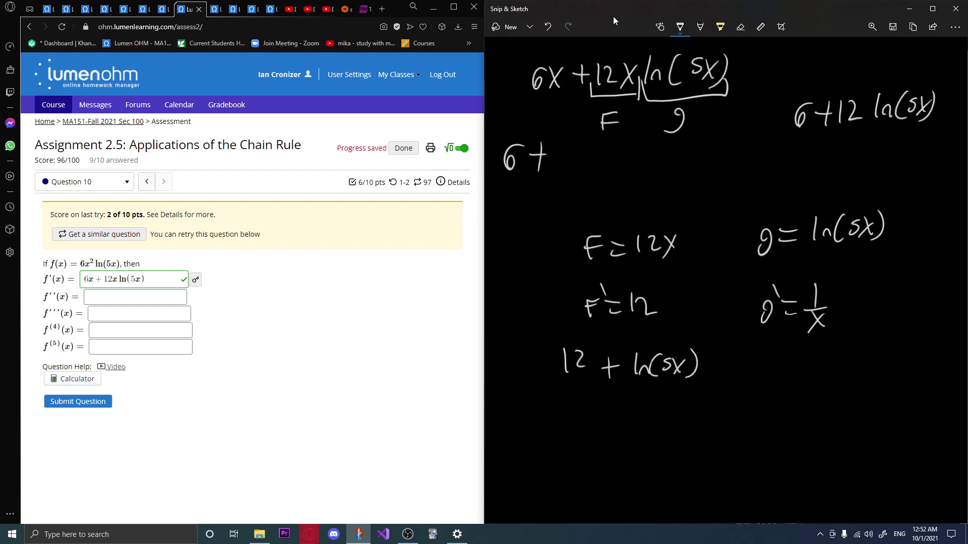
pyautogui.click(705, 370)
pyautogui.moveTo(715, 356); pyautogui.dragTo(717, 373)
pyautogui.moveTo(721, 359); pyautogui.dragTo(732, 372)
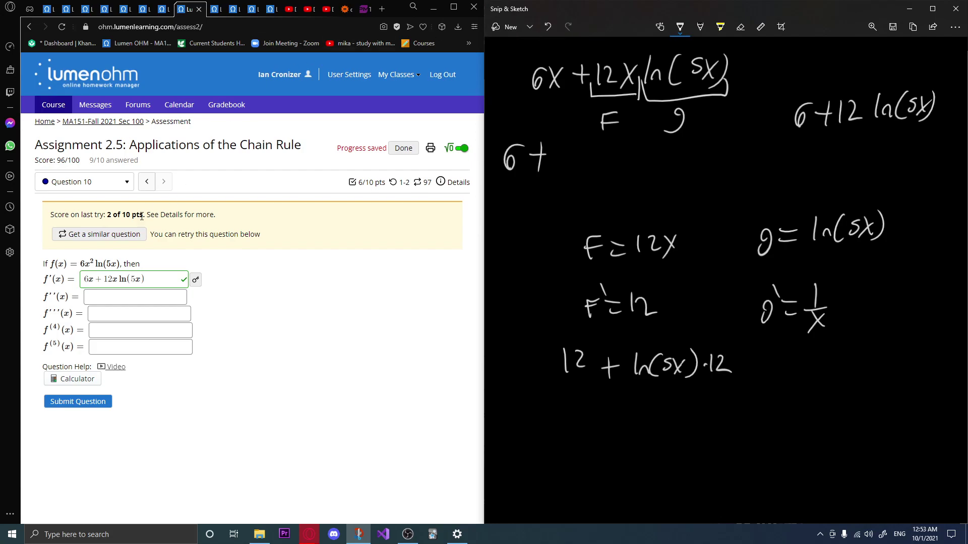
# Enter 18 + 12 ln(5x) as the second derivative and submit the question.
pyautogui.click(120, 296)
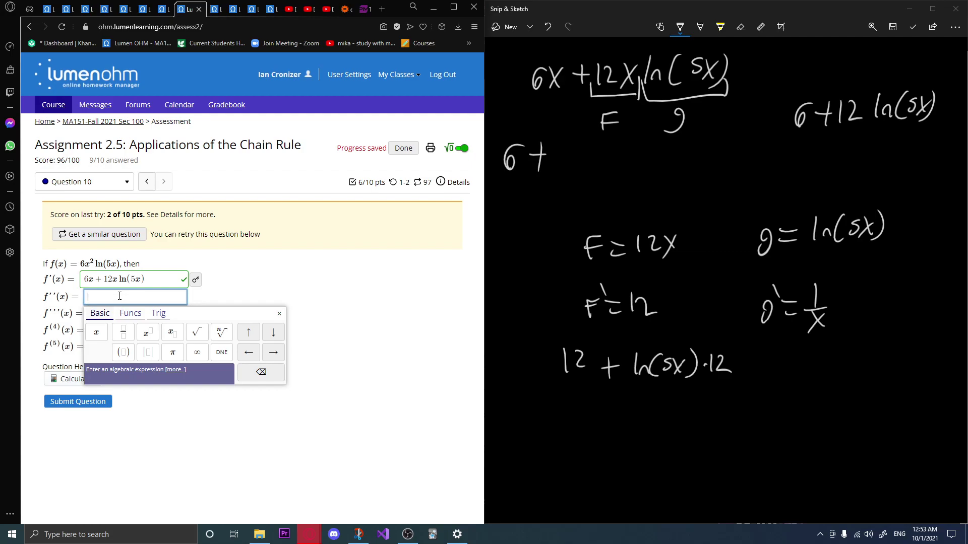
pyautogui.write('18')
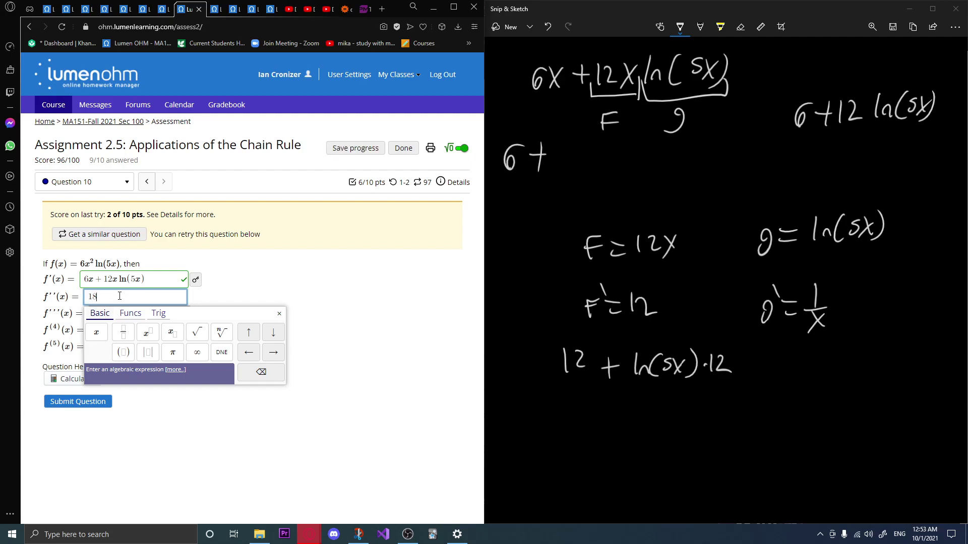
pyautogui.write(' + ')
pyautogui.write('1')
pyautogui.write('1')
pyautogui.write('ln')
pyautogui.write('(')
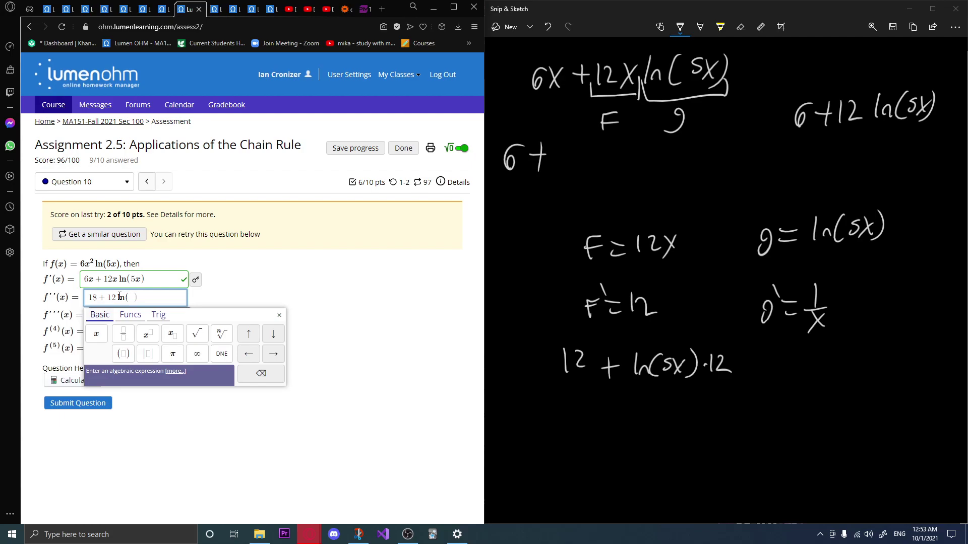
pyautogui.write('5x')
pyautogui.click(93, 405)
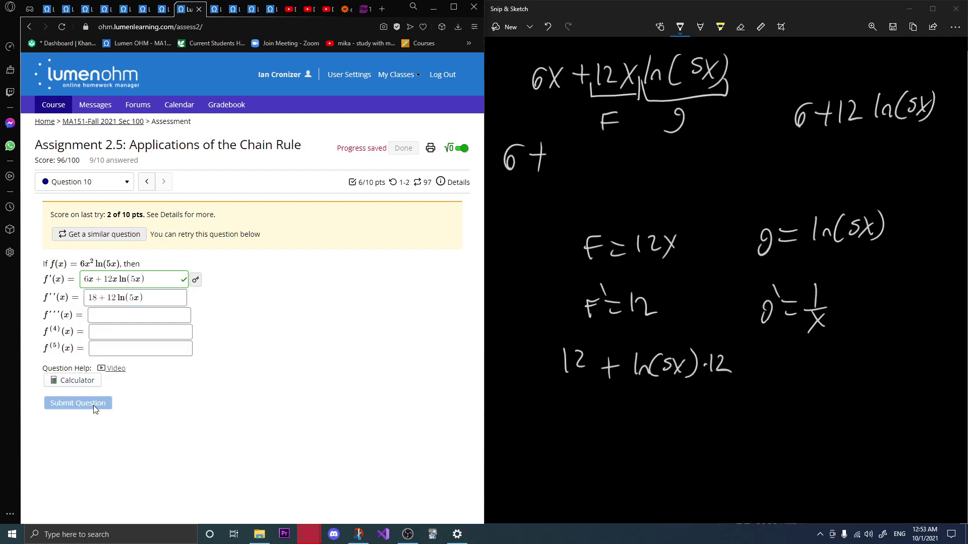
# Erase all ink from the canvas and write the second derivative, 18 + 12 ln(5x), at its top.
pyautogui.click(739, 27)
pyautogui.click(742, 53)
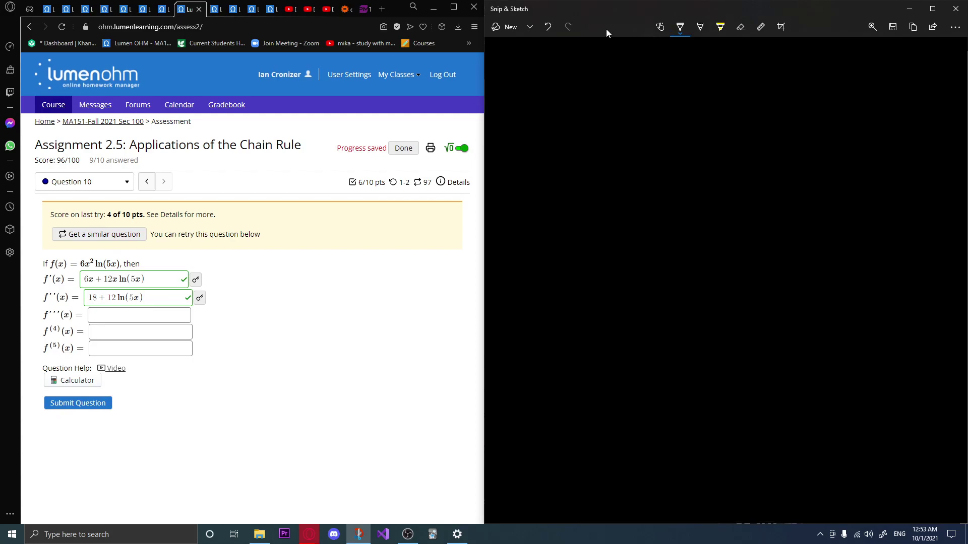
pyautogui.moveTo(539, 61)
pyautogui.mouseDown()
pyautogui.moveTo(541, 92)
pyautogui.moveTo(564, 61)
pyautogui.moveTo(588, 75)
pyautogui.mouseUp()
pyautogui.moveTo(582, 64)
pyautogui.mouseDown()
pyautogui.moveTo(584, 94)
pyautogui.moveTo(599, 79)
pyautogui.moveTo(684, 77)
pyautogui.mouseUp()
pyautogui.moveTo(685, 58)
pyautogui.mouseDown()
pyautogui.moveTo(671, 77)
pyautogui.moveTo(688, 86)
pyautogui.mouseUp()
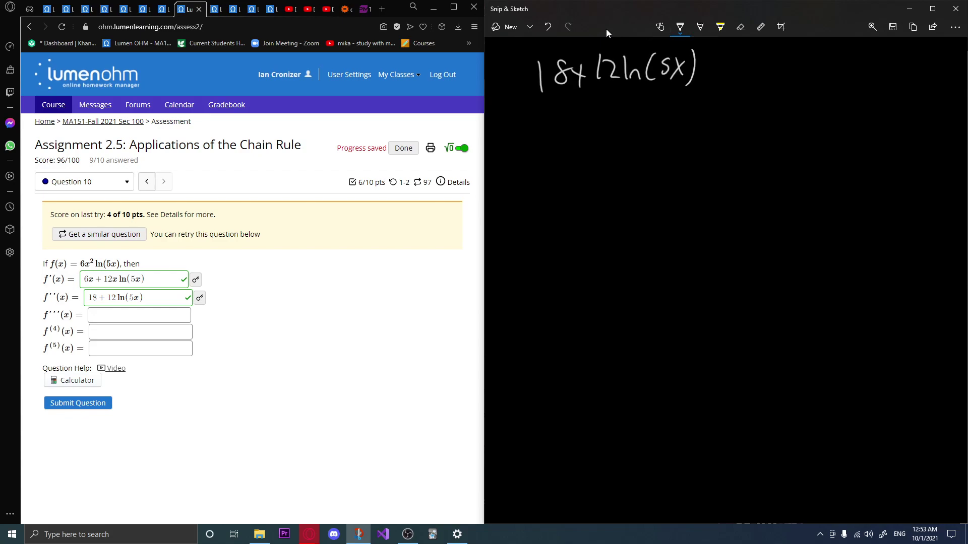
# Write the third derivative as 0 + 12/x below the expression, with an arrow from 18 to 0.
pyautogui.moveTo(525, 142); pyautogui.dragTo(526, 145)
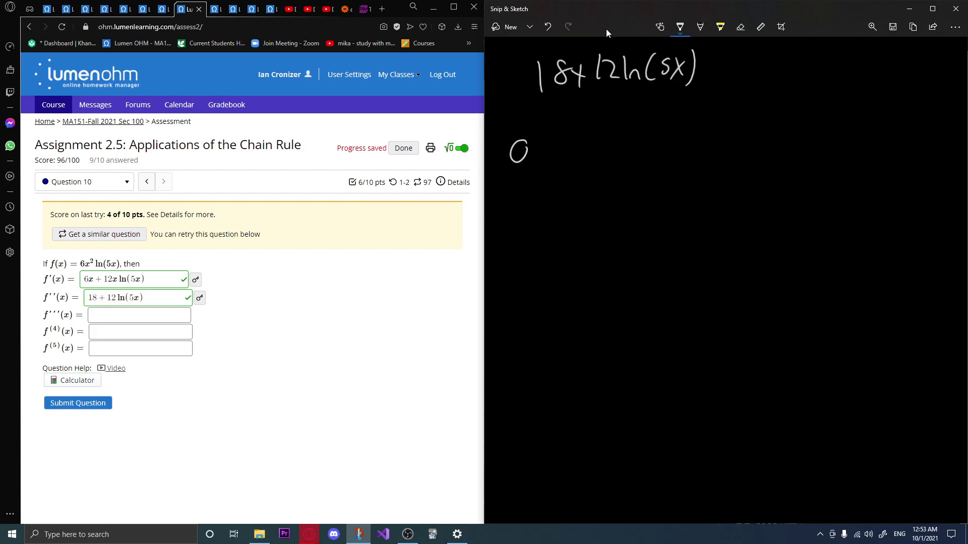
pyautogui.moveTo(530, 107)
pyautogui.mouseDown()
pyautogui.moveTo(542, 126)
pyautogui.moveTo(540, 115)
pyautogui.mouseUp()
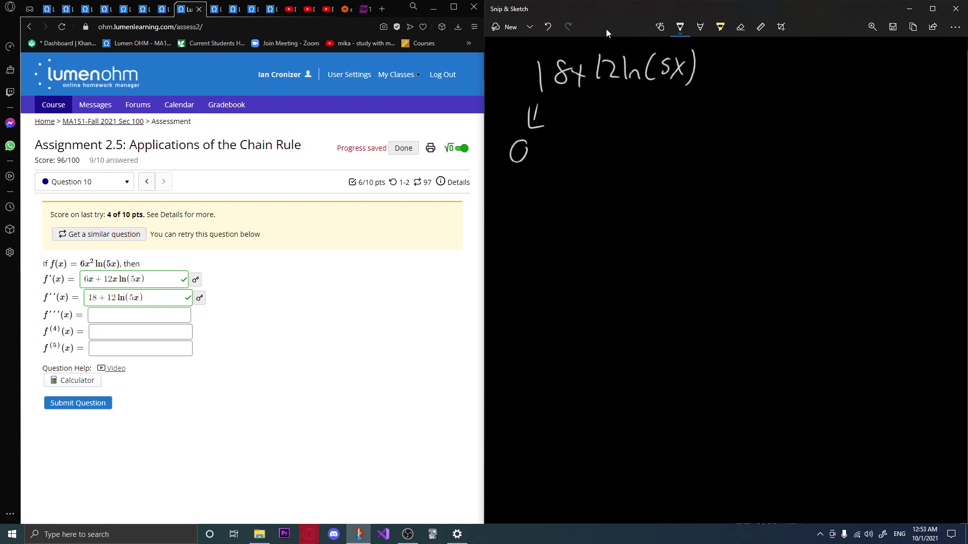
pyautogui.moveTo(546, 147)
pyautogui.mouseDown()
pyautogui.moveTo(565, 147)
pyautogui.moveTo(558, 158)
pyautogui.mouseUp()
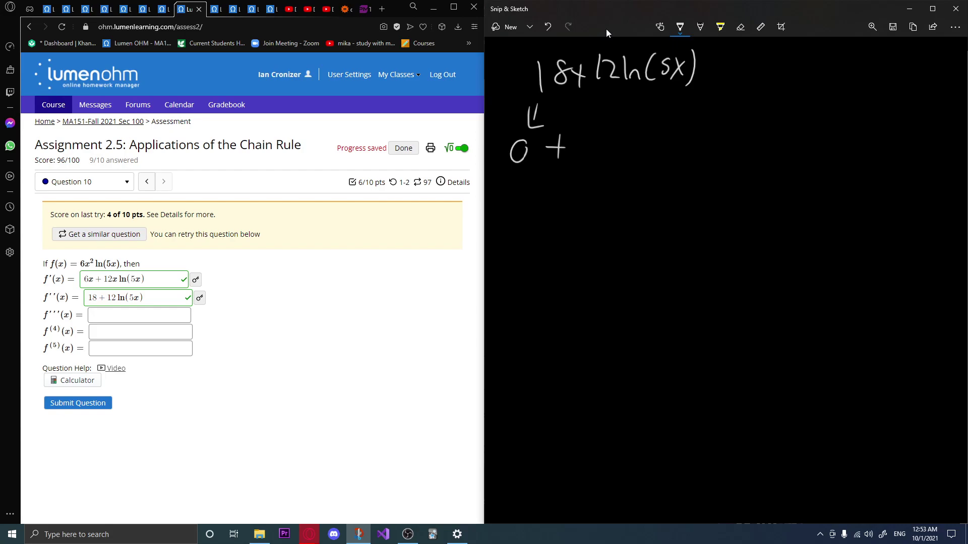
pyautogui.moveTo(591, 119)
pyautogui.mouseDown()
pyautogui.moveTo(592, 145)
pyautogui.moveTo(618, 137)
pyautogui.moveTo(618, 146)
pyautogui.moveTo(610, 171)
pyautogui.moveTo(594, 175)
pyautogui.mouseUp()
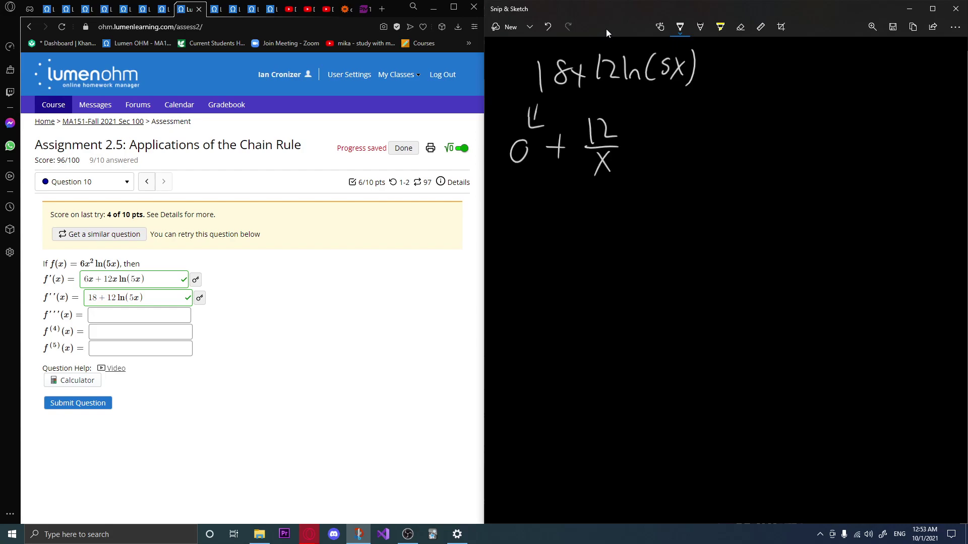
# Enter 12/x as the third derivative and submit the question.
pyautogui.click(164, 316)
pyautogui.write('12/x')
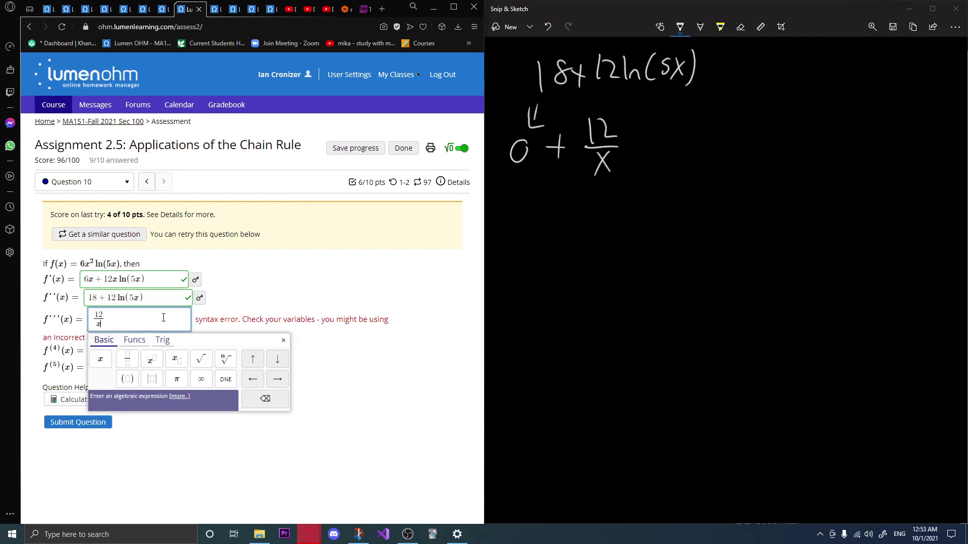
pyautogui.click(76, 422)
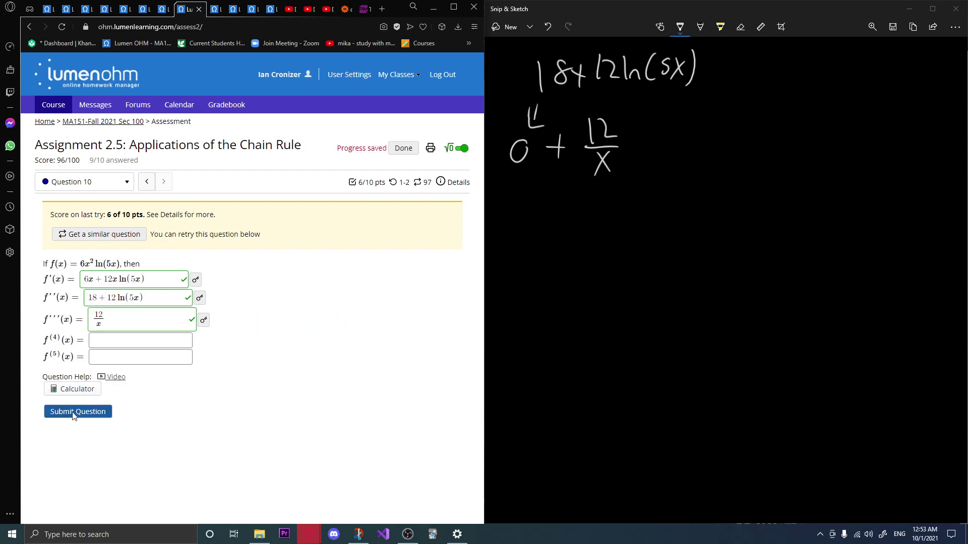
# Erase all ink from the canvas and write the third derivative, 12/x, with the pen.
pyautogui.click(740, 26)
pyautogui.click(740, 26)
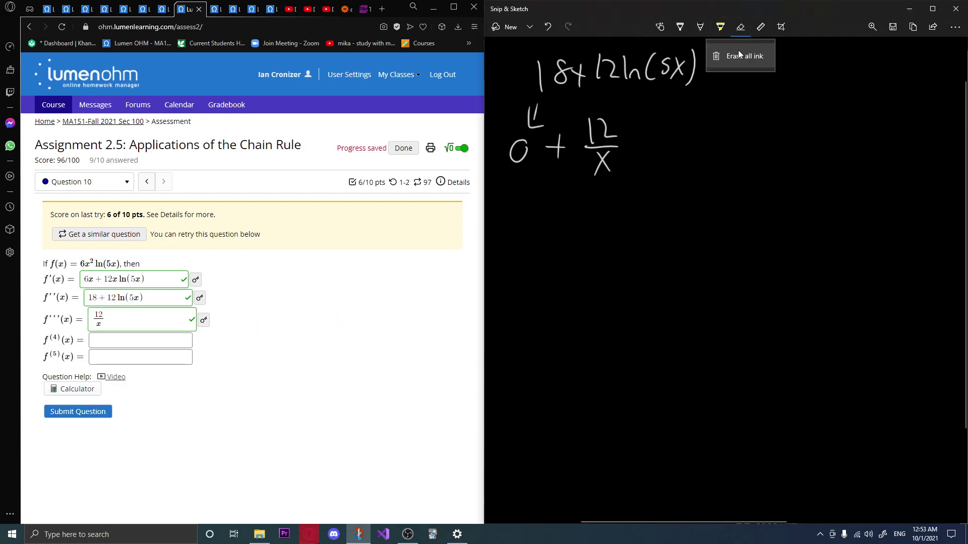
pyautogui.click(738, 50)
pyautogui.click(679, 28)
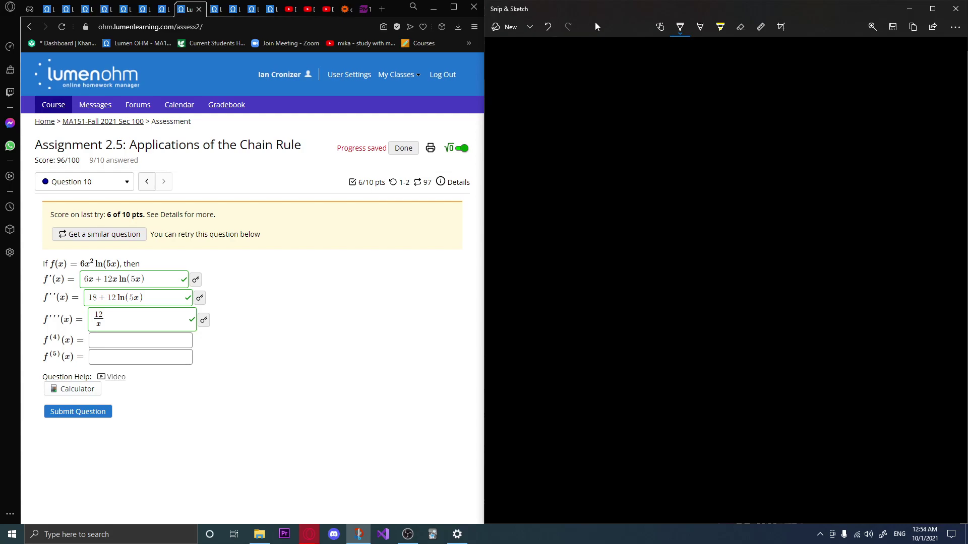
pyautogui.moveTo(536, 54)
pyautogui.mouseDown()
pyautogui.moveTo(536, 86)
pyautogui.moveTo(562, 83)
pyautogui.moveTo(547, 121)
pyautogui.mouseUp()
pyautogui.moveTo(546, 98); pyautogui.dragTo(527, 121)
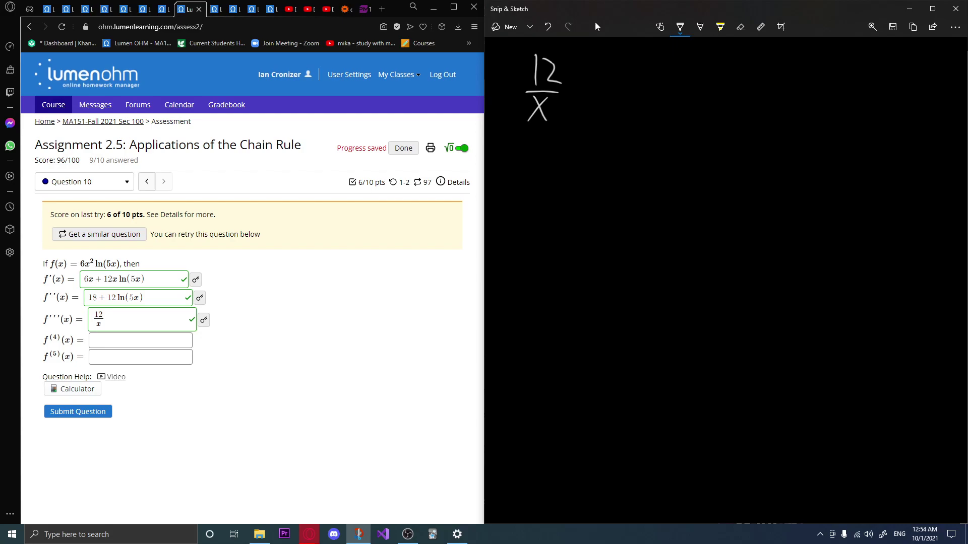
# Write the quotient rule expression (x·0 − 12·1)/x² below 12/x, with the simplified −12/x² beside it.
pyautogui.moveTo(575, 156)
pyautogui.mouseDown()
pyautogui.moveTo(592, 183)
pyautogui.moveTo(578, 182)
pyautogui.moveTo(625, 163)
pyautogui.moveTo(650, 164)
pyautogui.moveTo(660, 177)
pyautogui.moveTo(681, 171)
pyautogui.mouseUp()
pyautogui.click(622, 162)
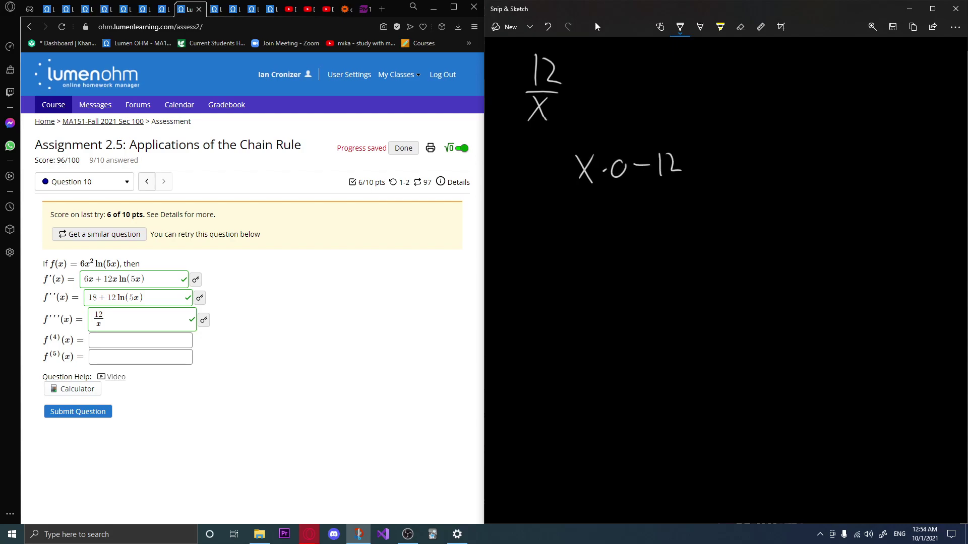
pyautogui.moveTo(793, 169); pyautogui.dragTo(838, 176)
pyautogui.click(688, 162)
pyautogui.moveTo(700, 155); pyautogui.dragTo(699, 175)
pyautogui.moveTo(574, 184); pyautogui.dragTo(706, 178)
pyautogui.moveTo(779, 183)
pyautogui.mouseDown()
pyautogui.moveTo(839, 181)
pyautogui.moveTo(789, 216)
pyautogui.mouseUp()
pyautogui.moveTo(811, 191); pyautogui.dragTo(821, 201)
pyautogui.moveTo(632, 191); pyautogui.dragTo(645, 212)
pyautogui.moveTo(646, 191)
pyautogui.mouseDown()
pyautogui.moveTo(632, 213)
pyautogui.moveTo(665, 198)
pyautogui.mouseUp()
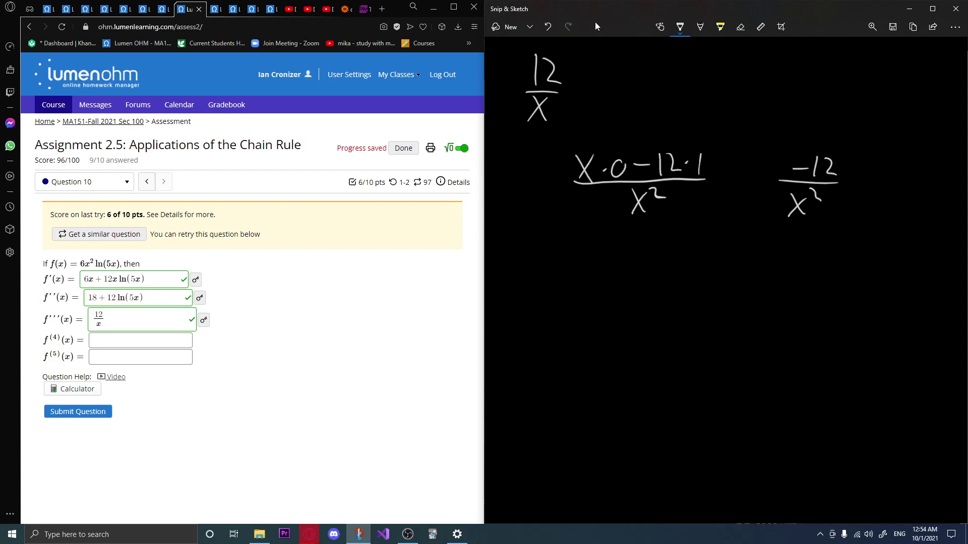
# Enter −12/x² as the fourth derivative and submit the question.
pyautogui.click(136, 345)
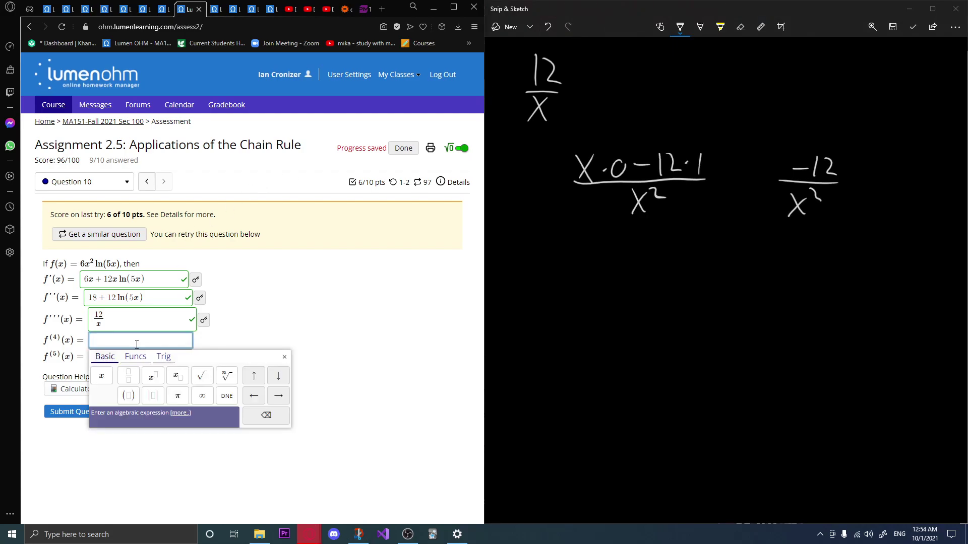
pyautogui.write('-12/x')
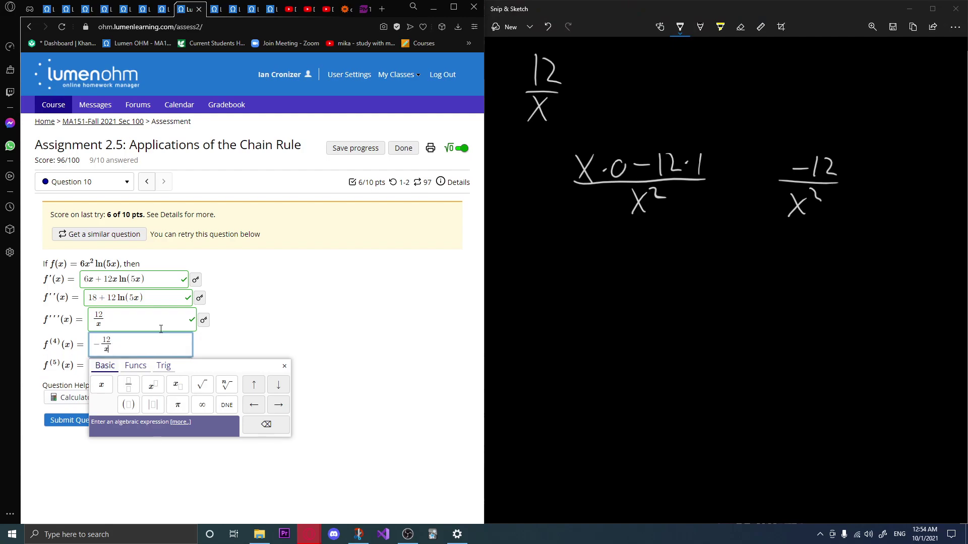
pyautogui.write('^2')
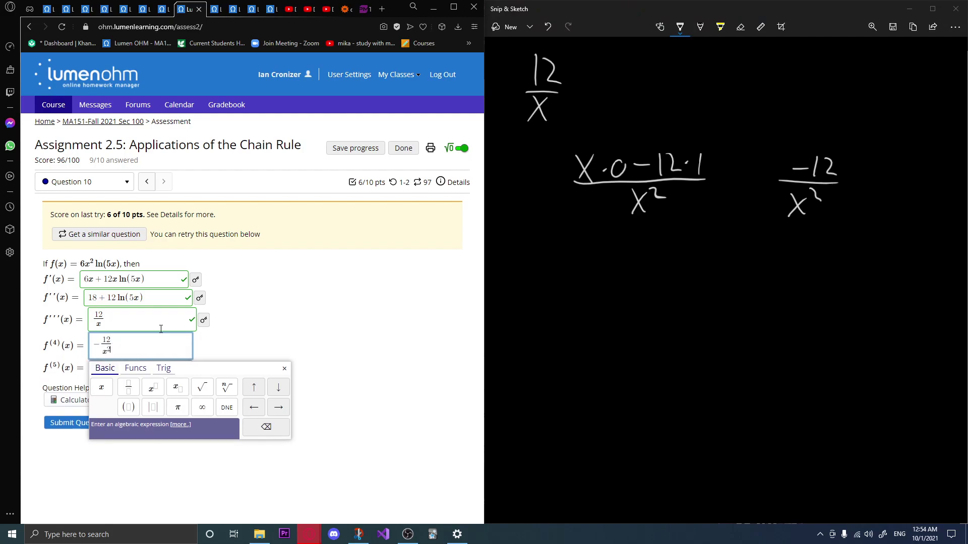
pyautogui.click(66, 424)
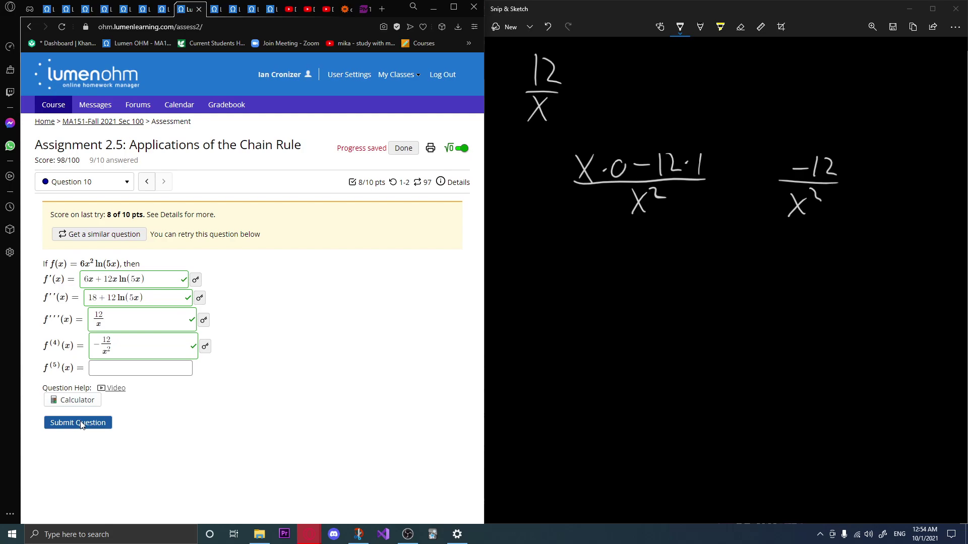
# Clear the ink canvas and write the fourth derivative, −12/x², at its top.
pyautogui.click(628, 27)
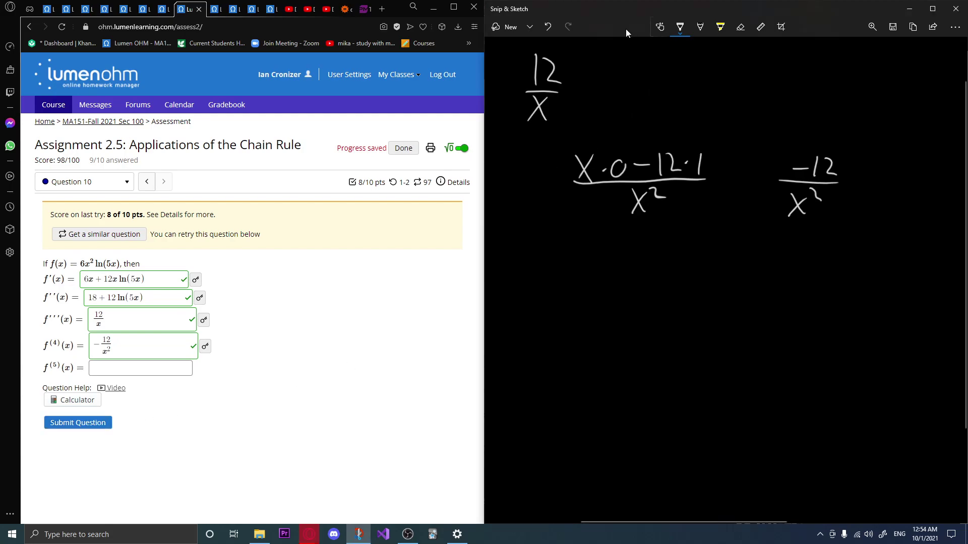
pyautogui.hotkey('ctrl', 'Delete')
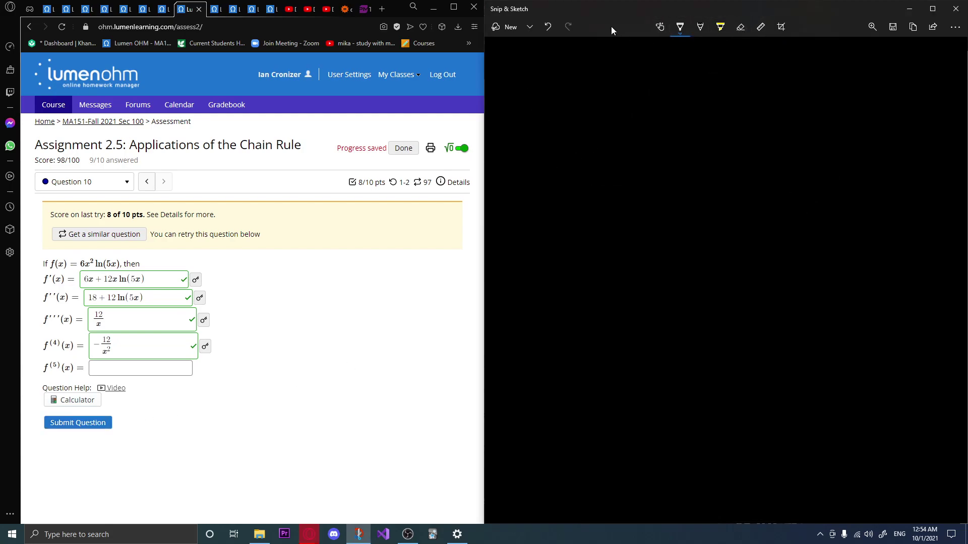
pyautogui.moveTo(524, 88); pyautogui.dragTo(559, 87)
pyautogui.moveTo(564, 69); pyautogui.dragTo(580, 85)
pyautogui.moveTo(521, 94); pyautogui.dragTo(596, 90)
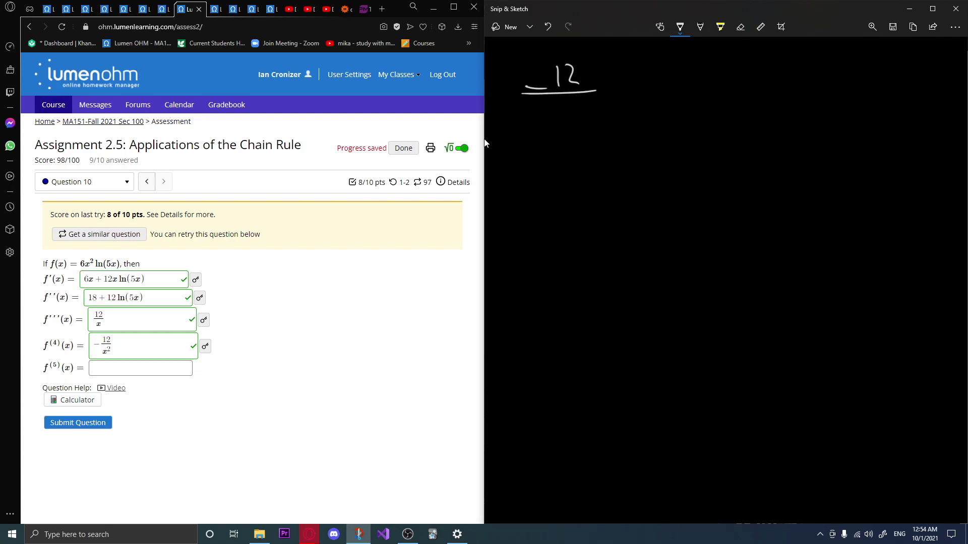
pyautogui.moveTo(540, 107)
pyautogui.mouseDown()
pyautogui.moveTo(552, 128)
pyautogui.moveTo(539, 127)
pyautogui.moveTo(571, 106)
pyautogui.mouseUp()
# Write the quotient rule numerator x²·0 + 12·2x below −12/x².
pyautogui.moveTo(550, 191)
pyautogui.mouseDown()
pyautogui.moveTo(566, 211)
pyautogui.moveTo(549, 212)
pyautogui.mouseUp()
pyautogui.moveTo(567, 173)
pyautogui.mouseDown()
pyautogui.moveTo(633, 193)
pyautogui.moveTo(627, 201)
pyautogui.moveTo(663, 198)
pyautogui.mouseUp()
pyautogui.click(585, 198)
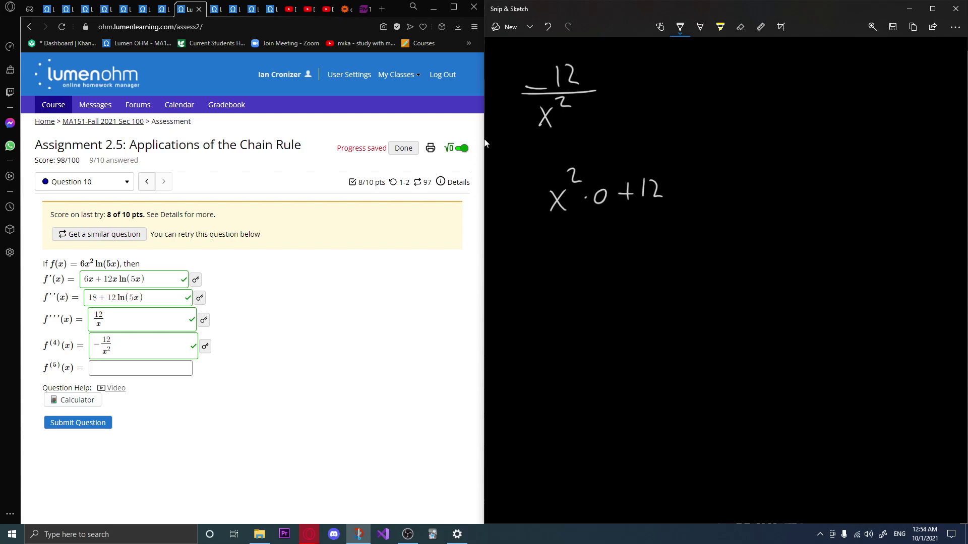
pyautogui.click(674, 188)
pyautogui.moveTo(682, 180); pyautogui.dragTo(705, 192)
pyautogui.moveTo(707, 174); pyautogui.dragTo(696, 193)
# Draw a fraction bar under the numerator and write (x²)² as the denominator.
pyautogui.moveTo(546, 213); pyautogui.dragTo(730, 215)
pyautogui.moveTo(616, 237)
pyautogui.mouseDown()
pyautogui.moveTo(628, 254)
pyautogui.moveTo(615, 254)
pyautogui.moveTo(639, 239)
pyautogui.moveTo(644, 256)
pyautogui.moveTo(602, 250)
pyautogui.mouseUp()
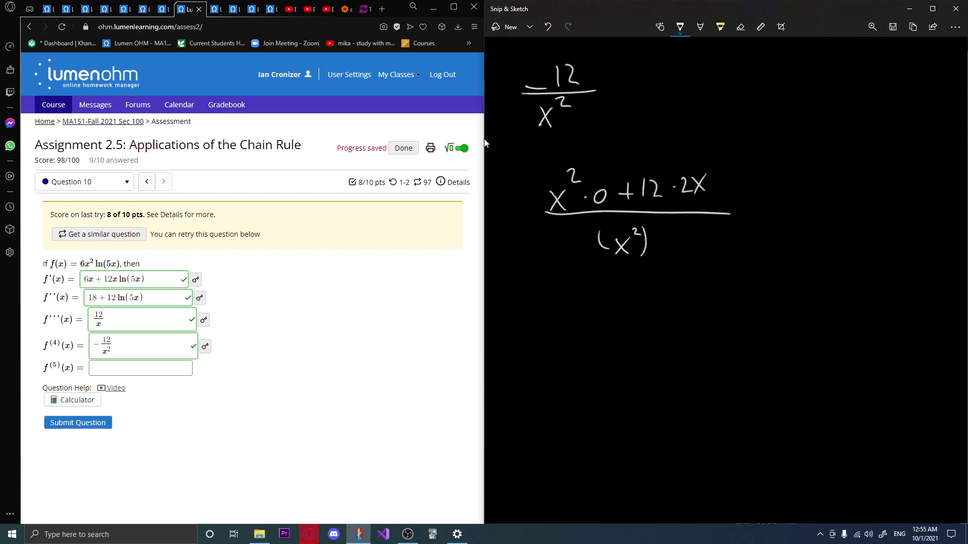
pyautogui.hotkey('ctrl', 'z')
pyautogui.moveTo(611, 226); pyautogui.dragTo(609, 255)
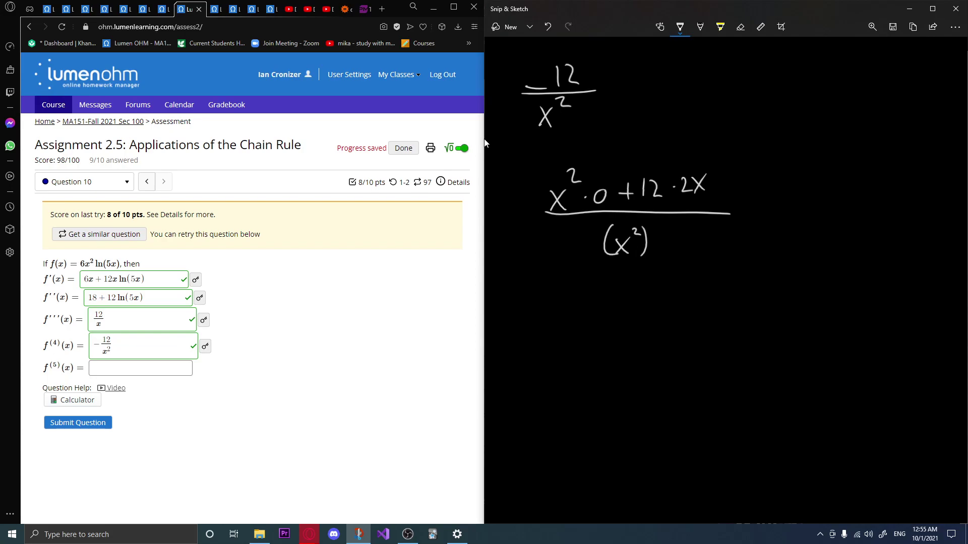
pyautogui.moveTo(651, 219); pyautogui.dragTo(658, 228)
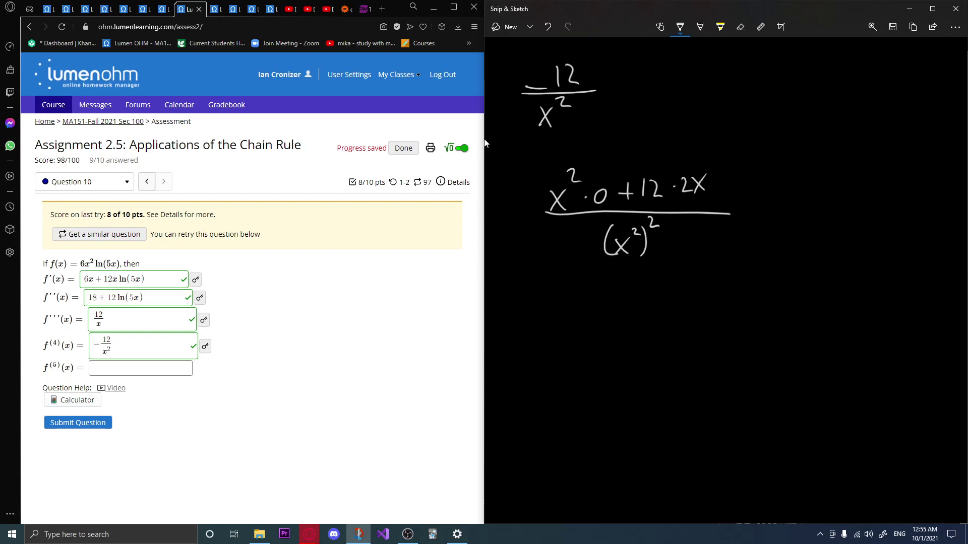
# Write the simplified numerator 0 + 12·2x above the fraction, with an arrow pointing up to the 0.
pyautogui.moveTo(576, 161)
pyautogui.mouseDown()
pyautogui.moveTo(594, 165)
pyautogui.moveTo(592, 134)
pyautogui.moveTo(627, 139)
pyautogui.moveTo(616, 147)
pyautogui.mouseUp()
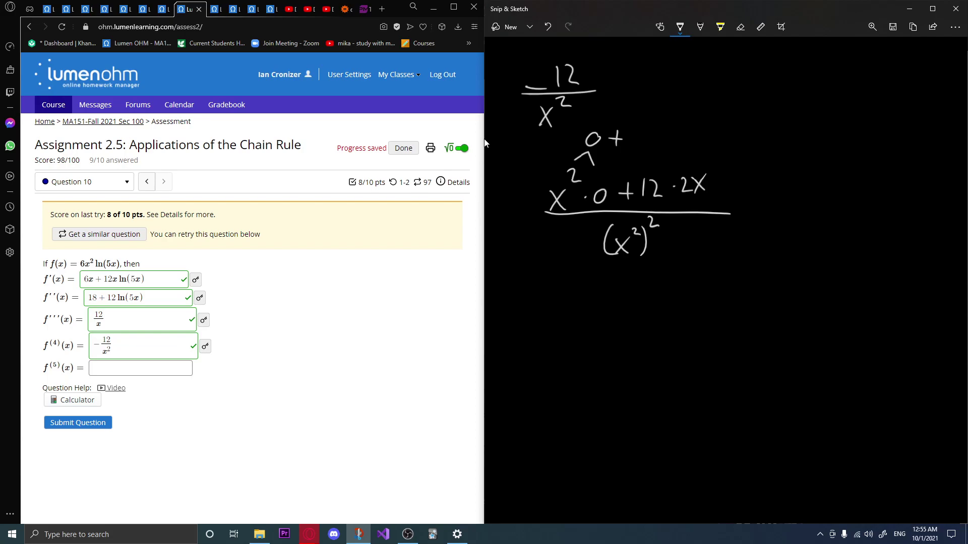
pyautogui.moveTo(631, 132)
pyautogui.mouseDown()
pyautogui.moveTo(642, 144)
pyautogui.moveTo(631, 144)
pyautogui.moveTo(682, 141)
pyautogui.moveTo(670, 141)
pyautogui.mouseUp()
pyautogui.hotkey('ctrl', 'z')
pyautogui.click(653, 134)
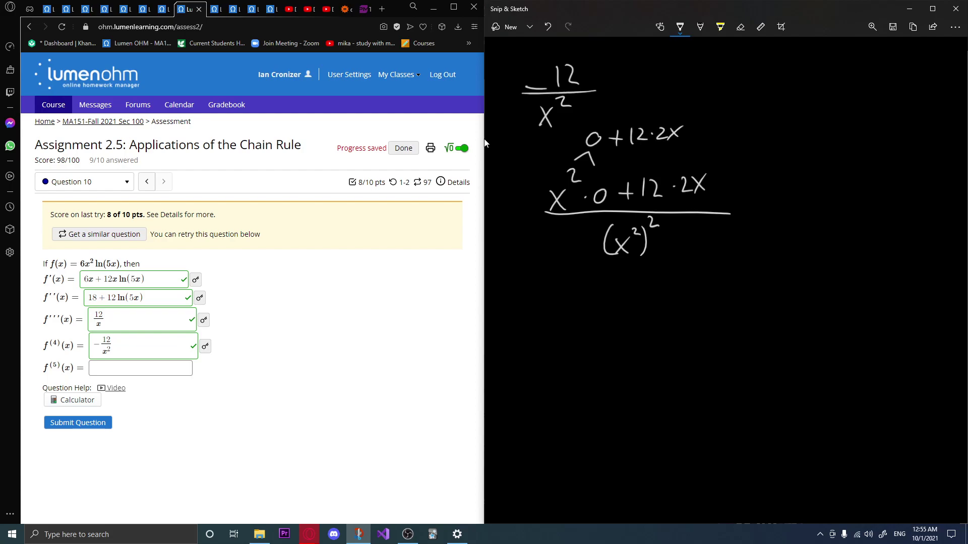
# Write the simplified fraction 12·2x over x⁴ beside the quotient rule expression on the ink canvas.
pyautogui.moveTo(791, 189)
pyautogui.mouseDown()
pyautogui.moveTo(791, 213)
pyautogui.moveTo(856, 204)
pyautogui.moveTo(845, 207)
pyautogui.mouseUp()
pyautogui.click(820, 201)
pyautogui.moveTo(786, 216); pyautogui.dragTo(872, 214)
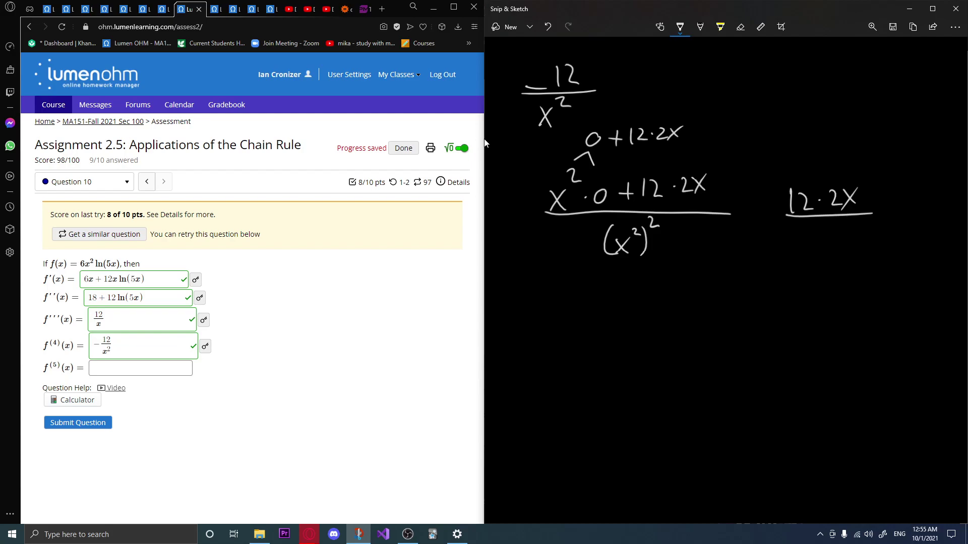
pyautogui.moveTo(811, 237)
pyautogui.mouseDown()
pyautogui.moveTo(825, 254)
pyautogui.moveTo(811, 255)
pyautogui.moveTo(843, 234)
pyautogui.mouseUp()
pyautogui.moveTo(837, 226); pyautogui.dragTo(838, 240)
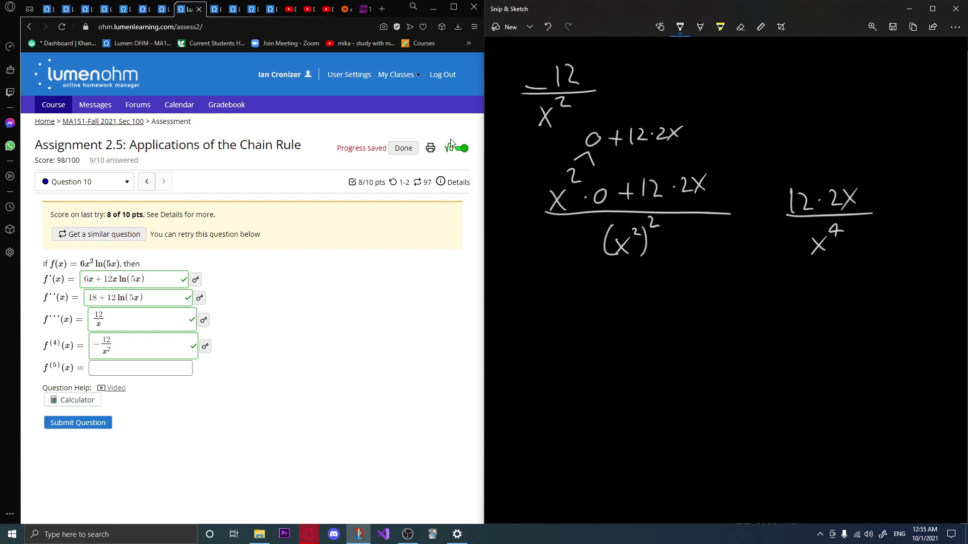
pyautogui.click(137, 366)
pyautogui.write('12')
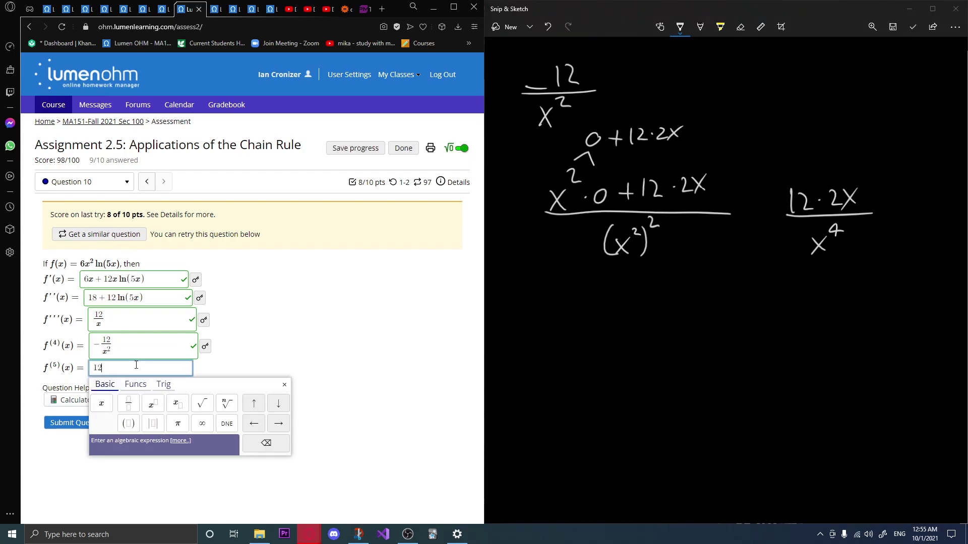
pyautogui.write('*2x')
pyautogui.press('BackSpace')
pyautogui.press('BackSpace')
pyautogui.press('BackSpace')
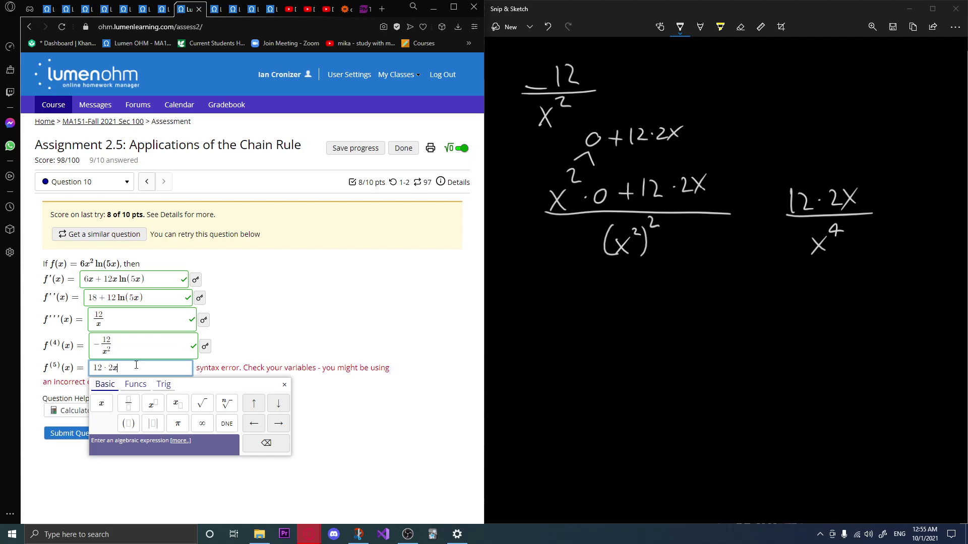
pyautogui.press('BackSpace')
pyautogui.press('BackSpace')
# Enter the fraction (12·2x)/x⁴ as the fifth derivative and submit Question 10.
pyautogui.write('1/')
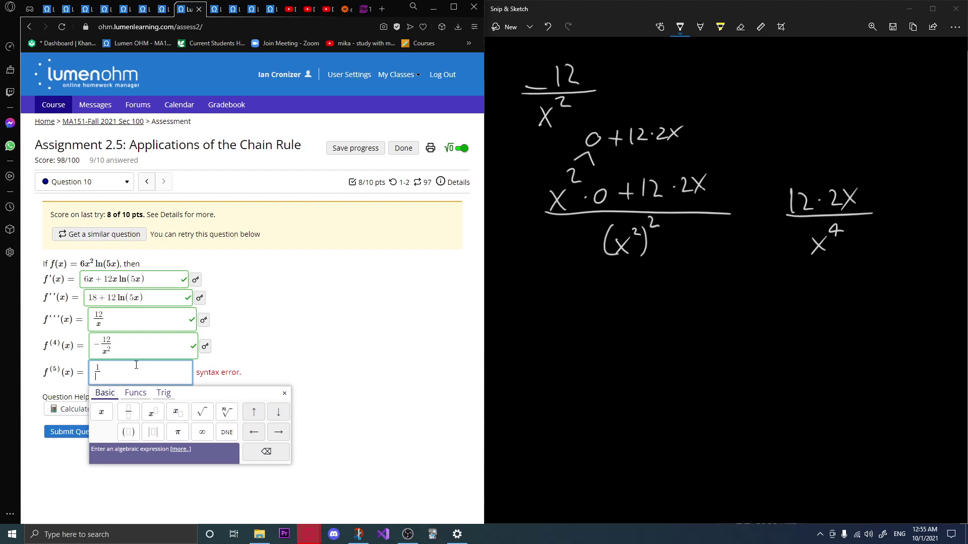
pyautogui.write('x^4')
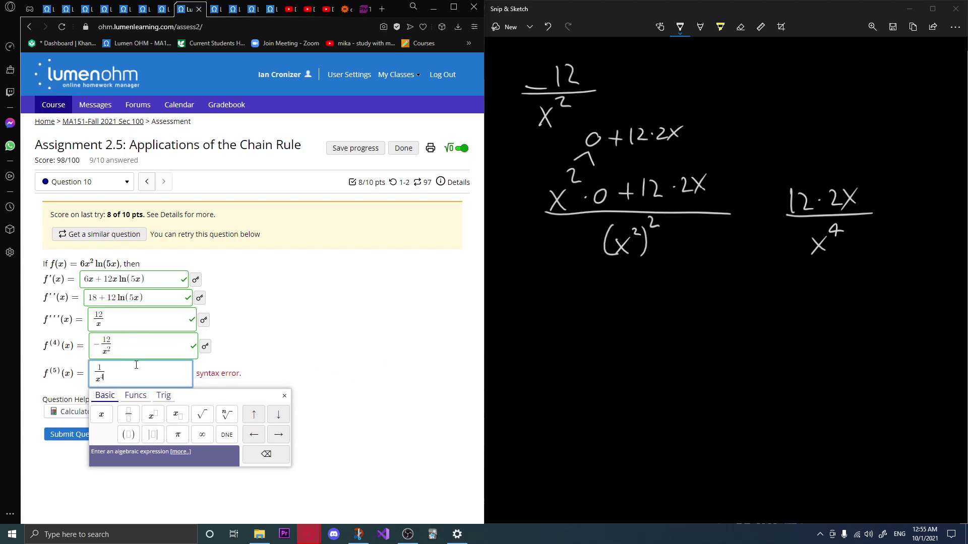
pyautogui.click(136, 365)
pyautogui.write('2')
pyautogui.write('*2x')
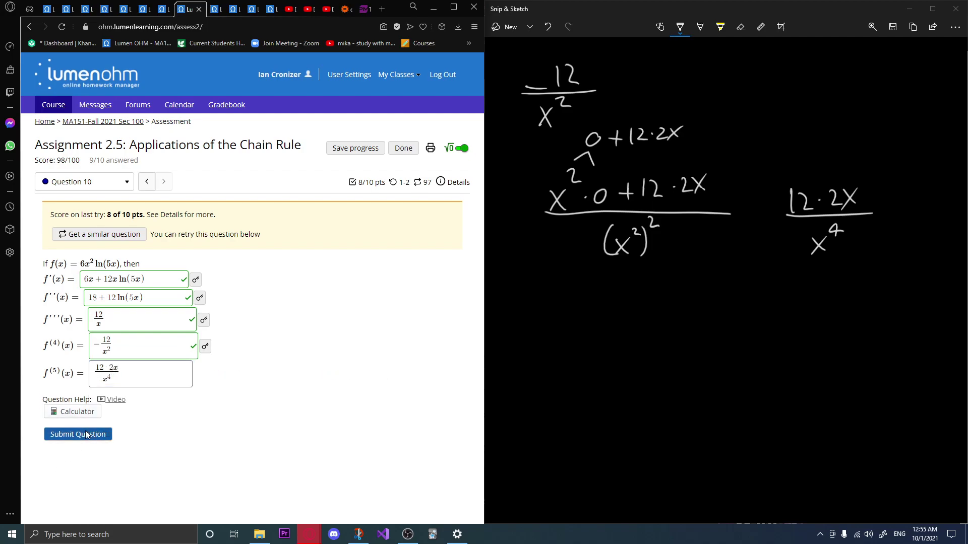
pyautogui.click(85, 432)
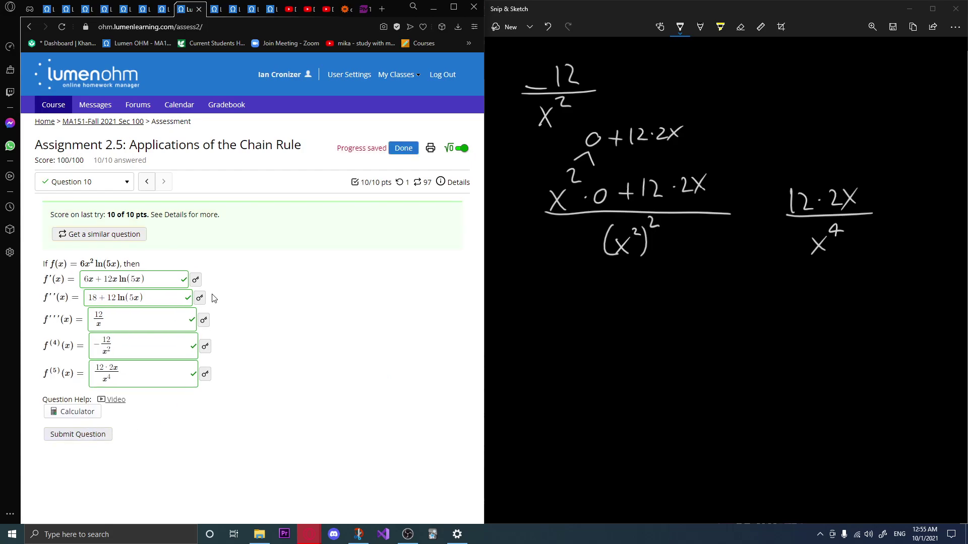
# Finish Assignment 2.5 and close its browser tab.
pyautogui.click(403, 154)
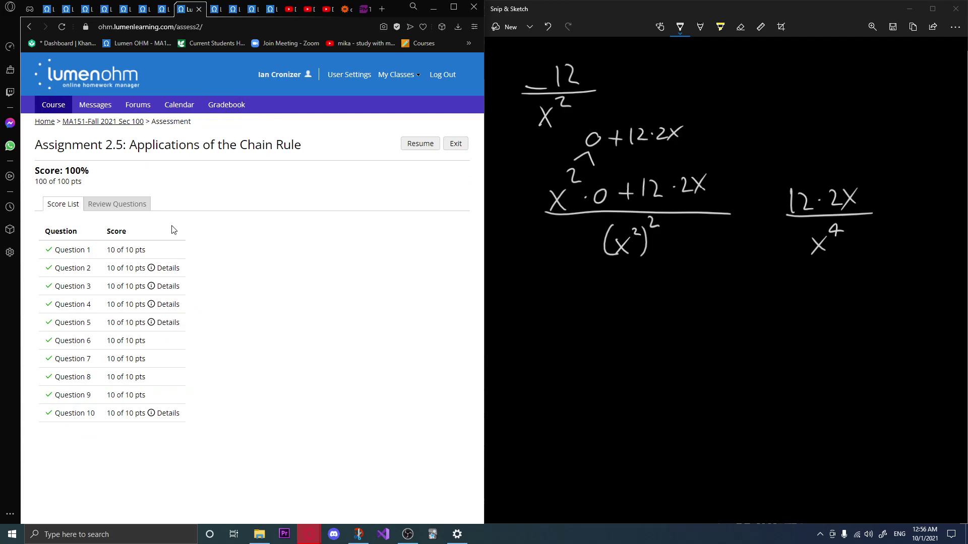
pyautogui.click(201, 10)
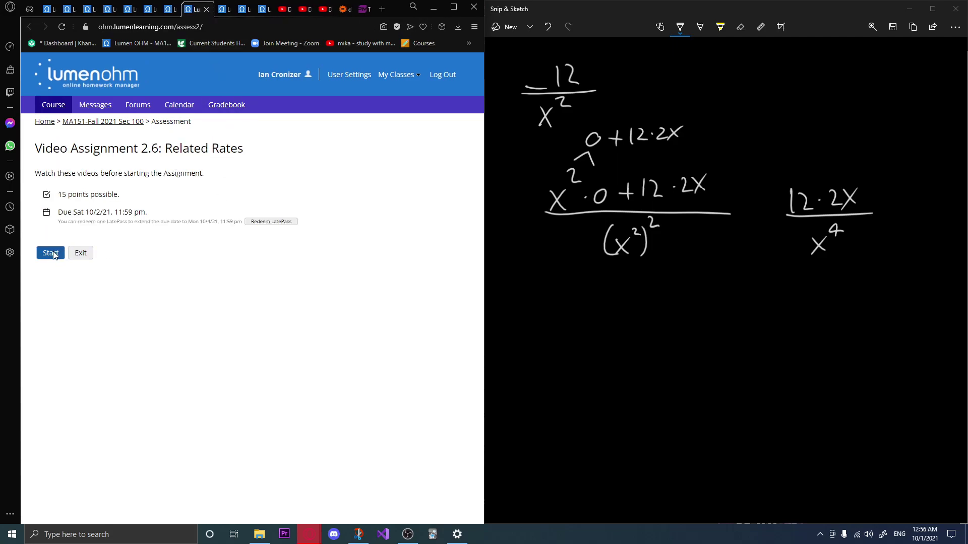
# Erase all ink from the Snip & Sketch canvas.
pyautogui.click(737, 27)
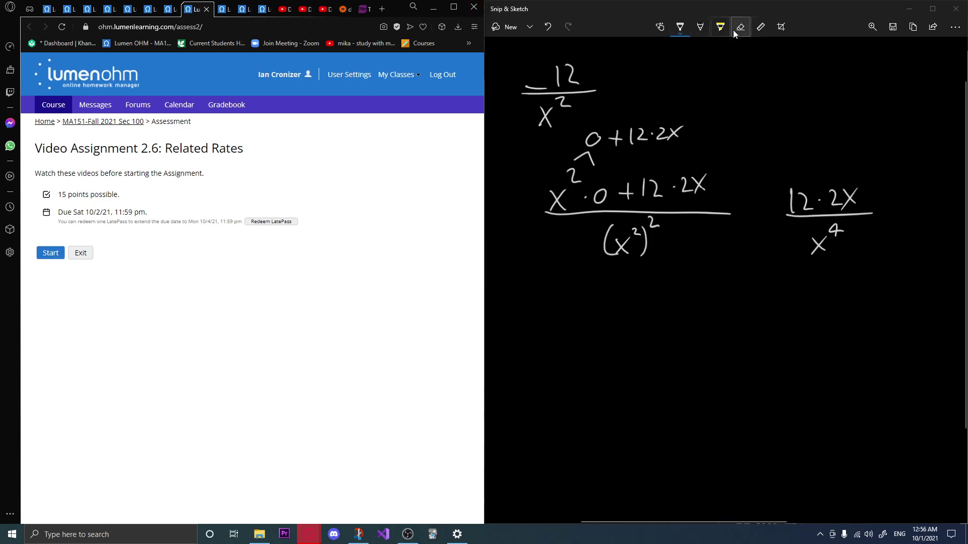
pyautogui.click(737, 28)
pyautogui.click(736, 51)
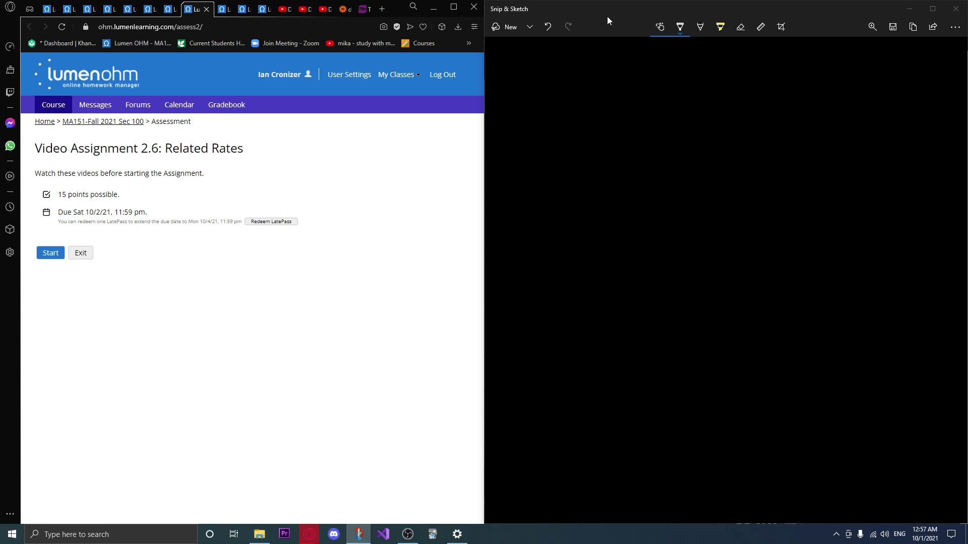
# Start Video Assignment 2.6: Related Rates and open Question 1.
pyautogui.click(51, 252)
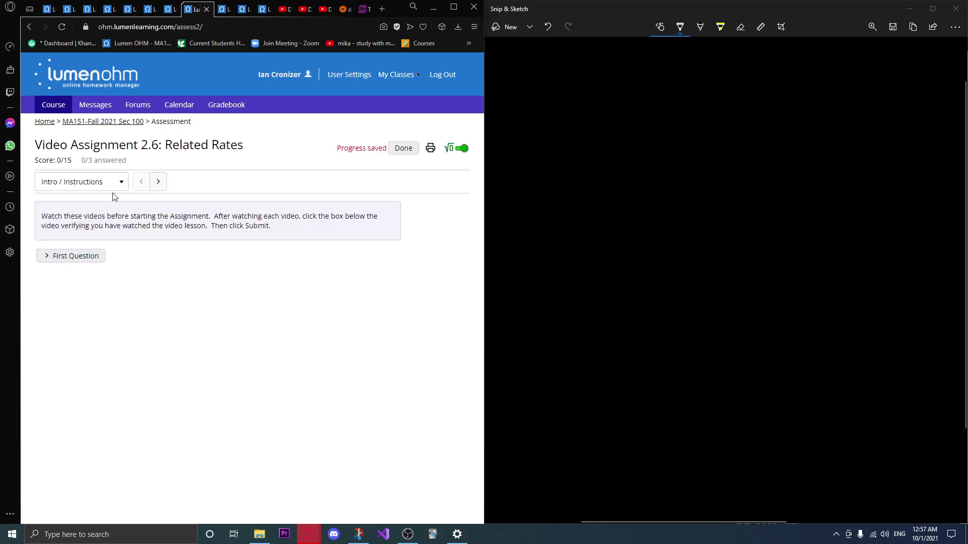
pyautogui.click(121, 182)
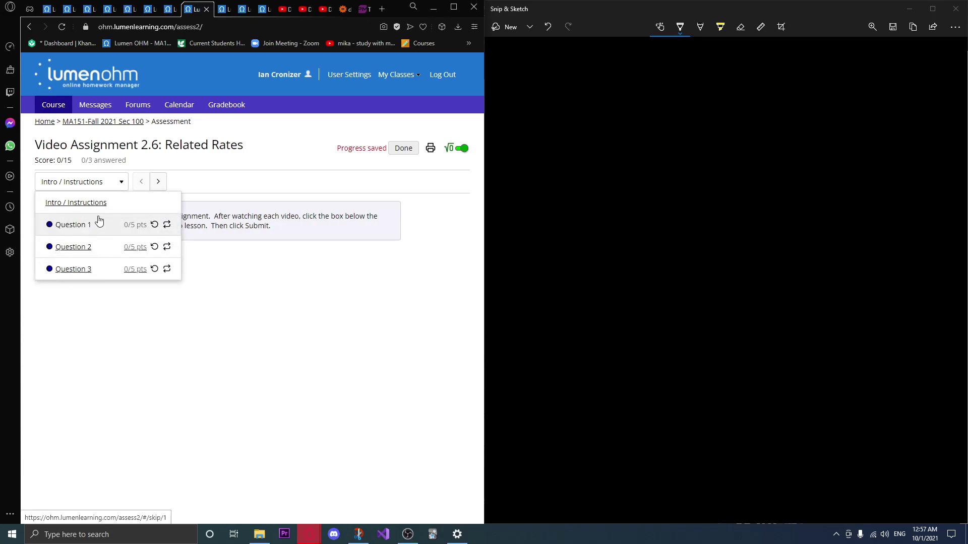
pyautogui.click(65, 223)
# Play the Related Rates mini-lesson video in full screen, dismissing the suggested videos overlay.
pyautogui.click(207, 337)
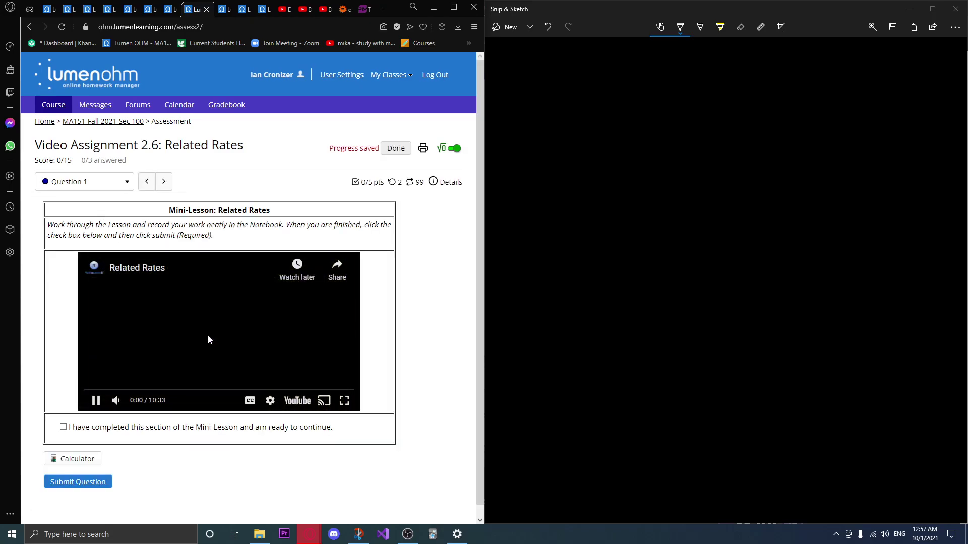
pyautogui.click(209, 338)
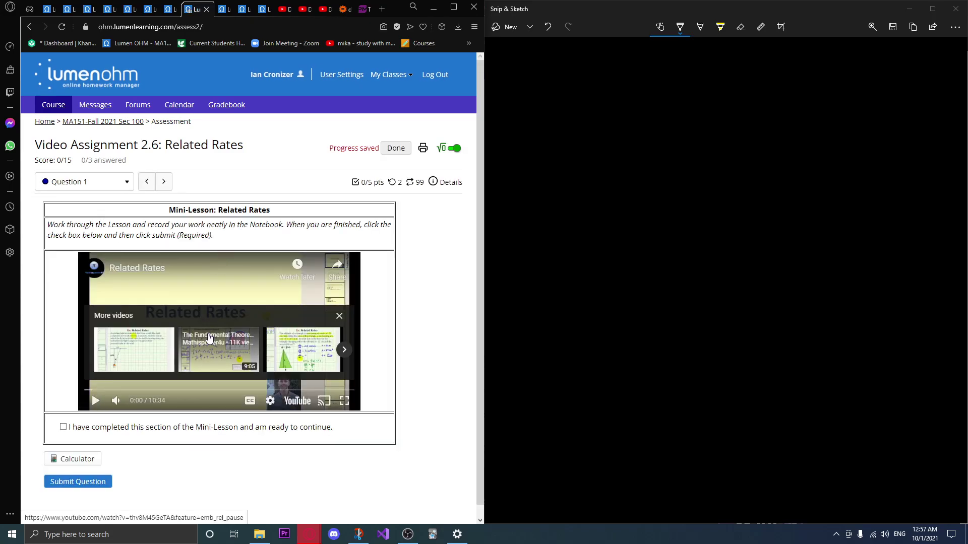
pyautogui.click(338, 316)
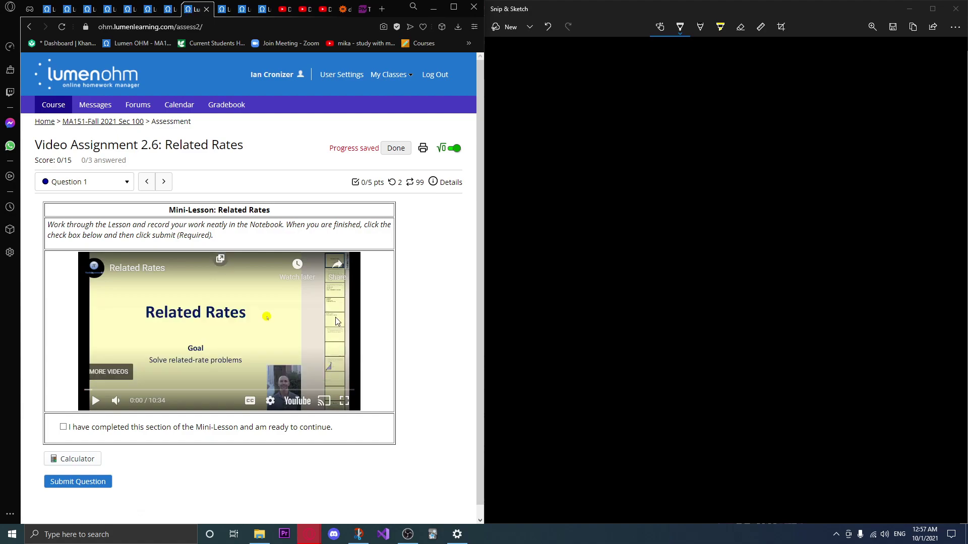
pyautogui.doubleClick(270, 358)
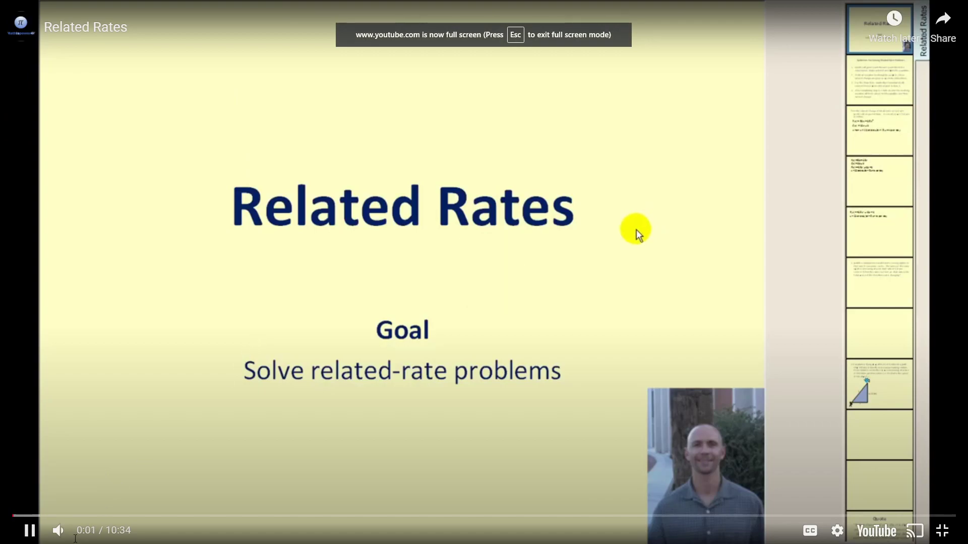